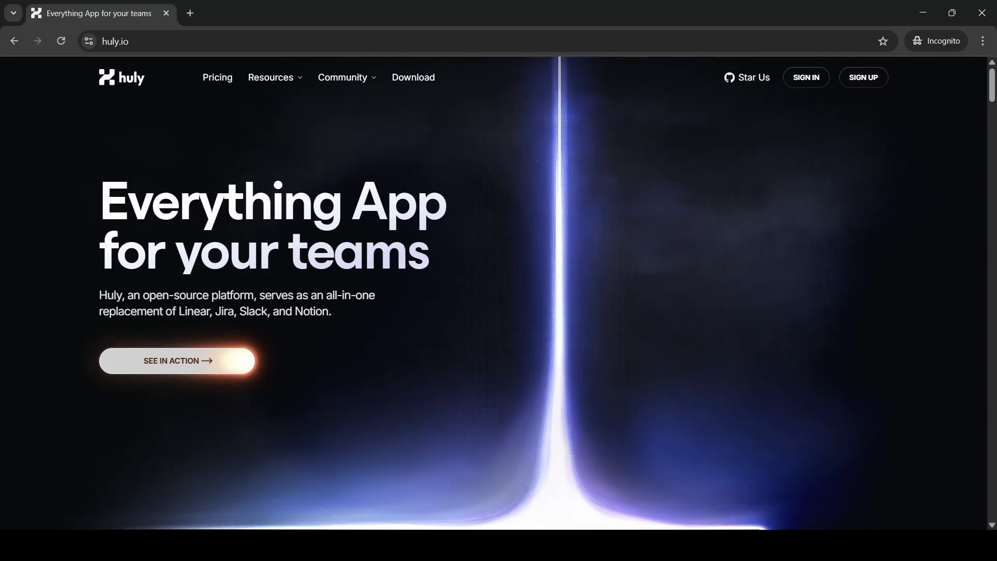
pyautogui.scroll(-3, 2, 511)
pyautogui.scroll(3, 2, 511)
pyautogui.scroll(-1, 2, 513)
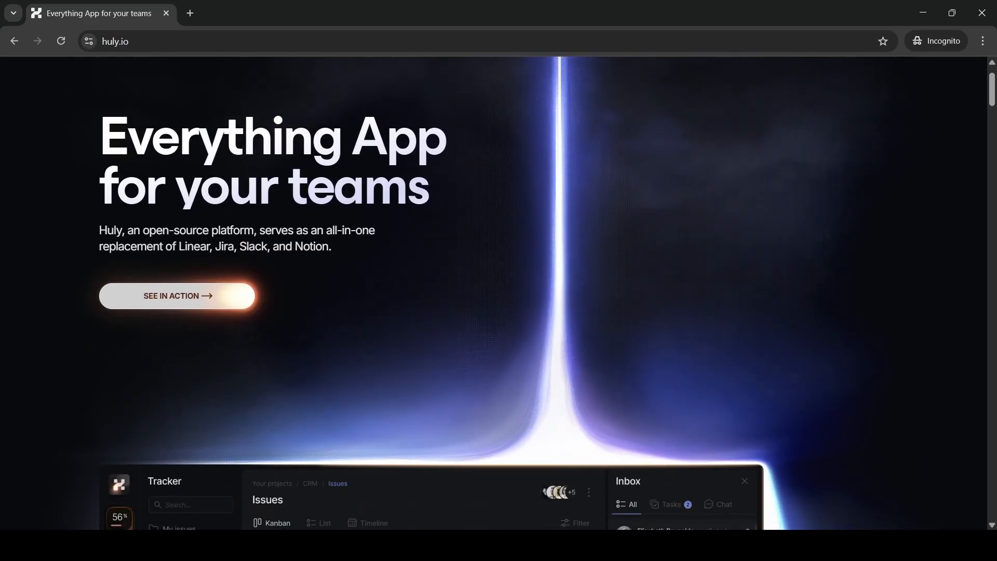
pyautogui.scroll(1, 8, 476)
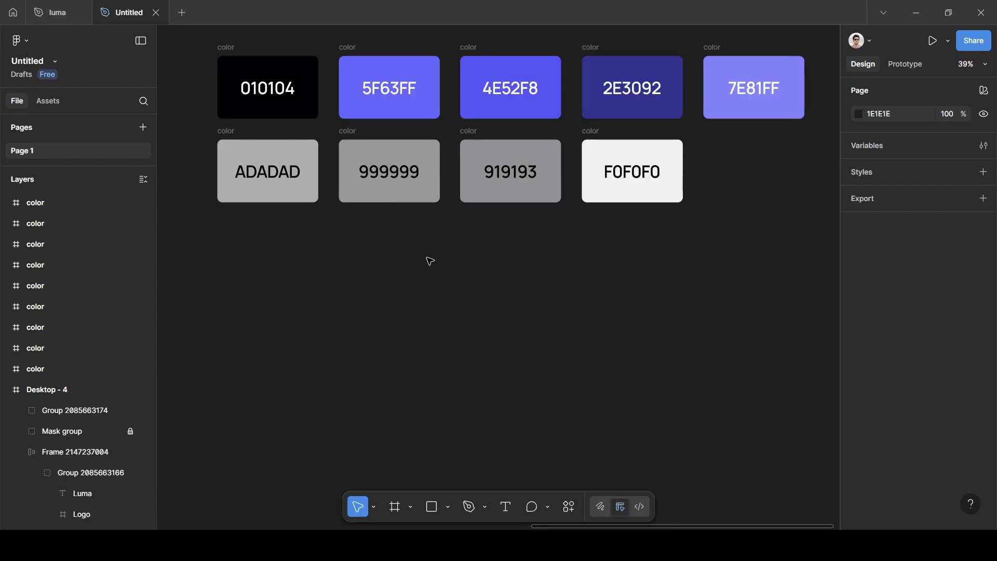
# Create a 1440 × 1024 Desktop frame and position it below the grey colour swatches, aligned roughly with the first column
pyautogui.hscroll(-1, 430, 261)
pyautogui.hscroll(1, 430, 261)
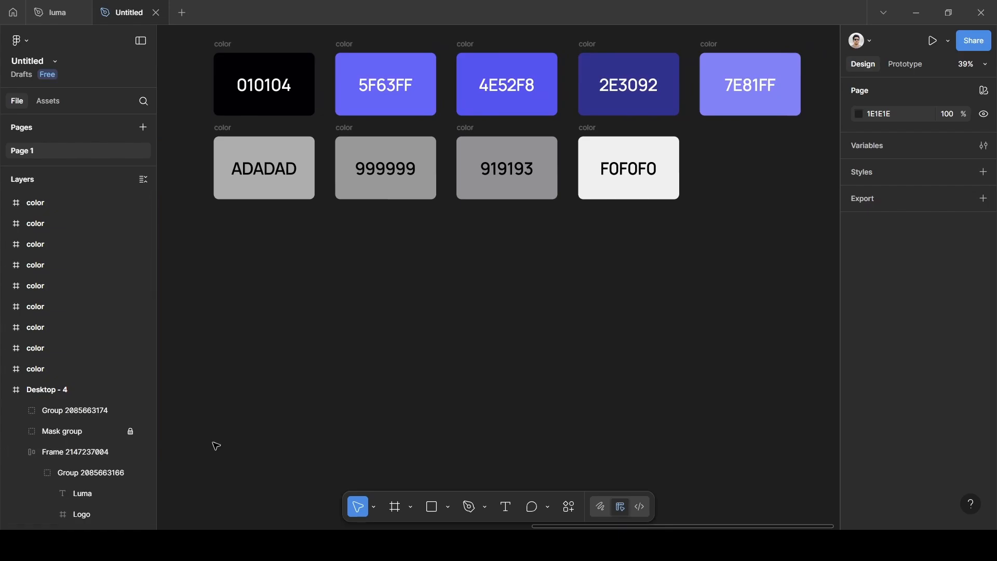
pyautogui.press('space')
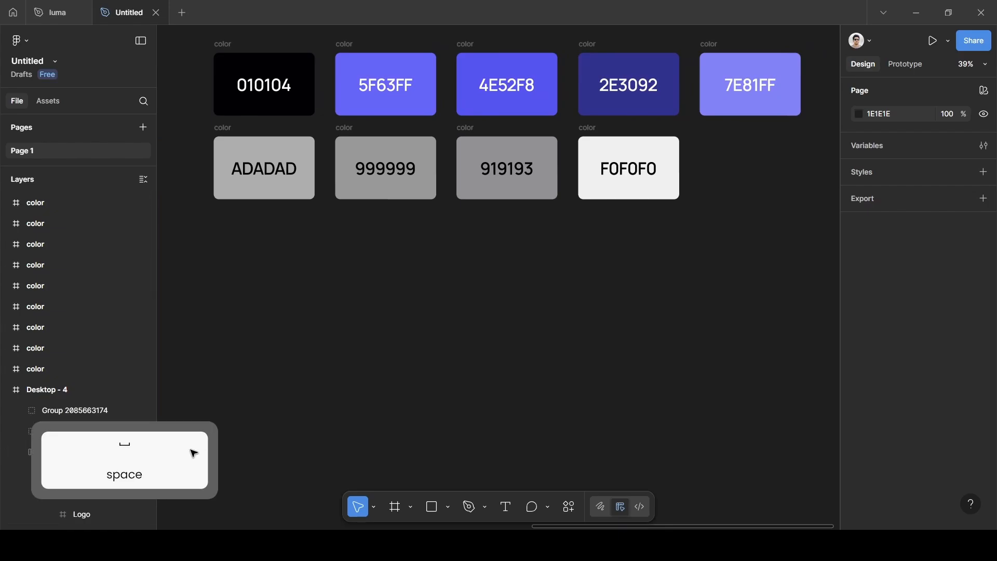
pyautogui.hscroll(1, 378, 375)
pyautogui.scroll(-2, 377, 376)
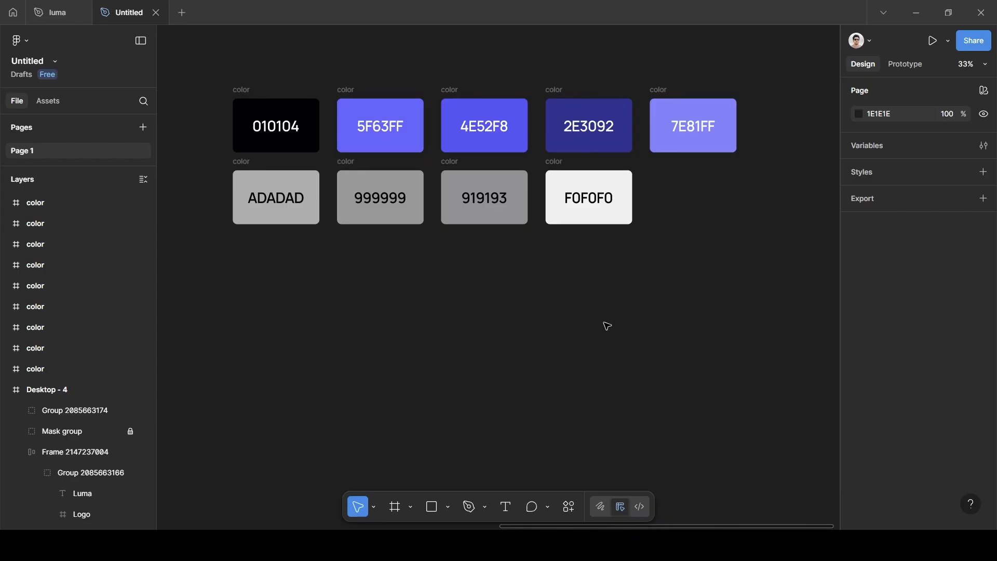
pyautogui.press('f')
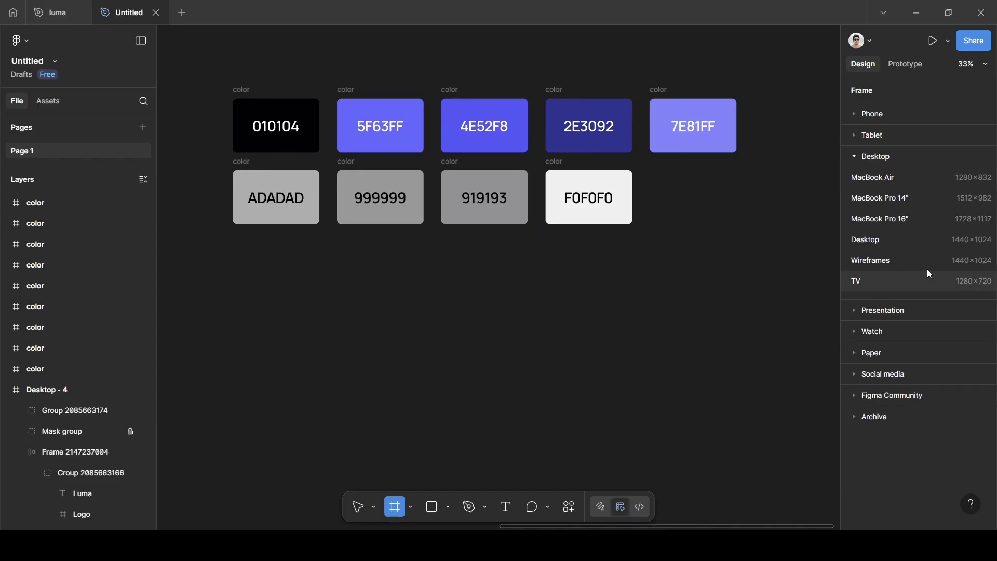
pyautogui.click(886, 239)
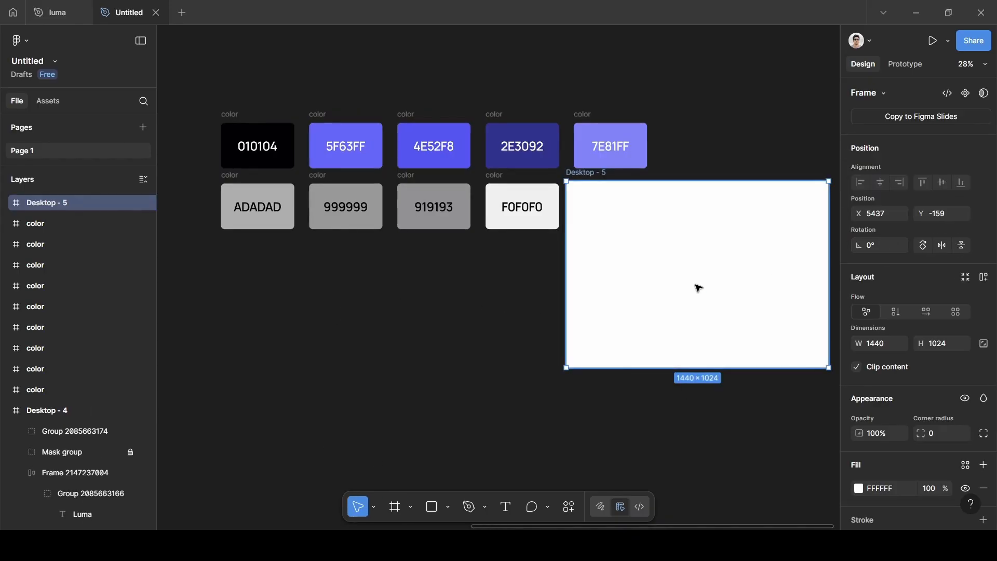
pyautogui.moveTo(813, 335); pyautogui.dragTo(356, 361)
# Fill the new desktop frame with 010104 by sampling the black colour swatch
pyautogui.scroll(-1, 365, 360)
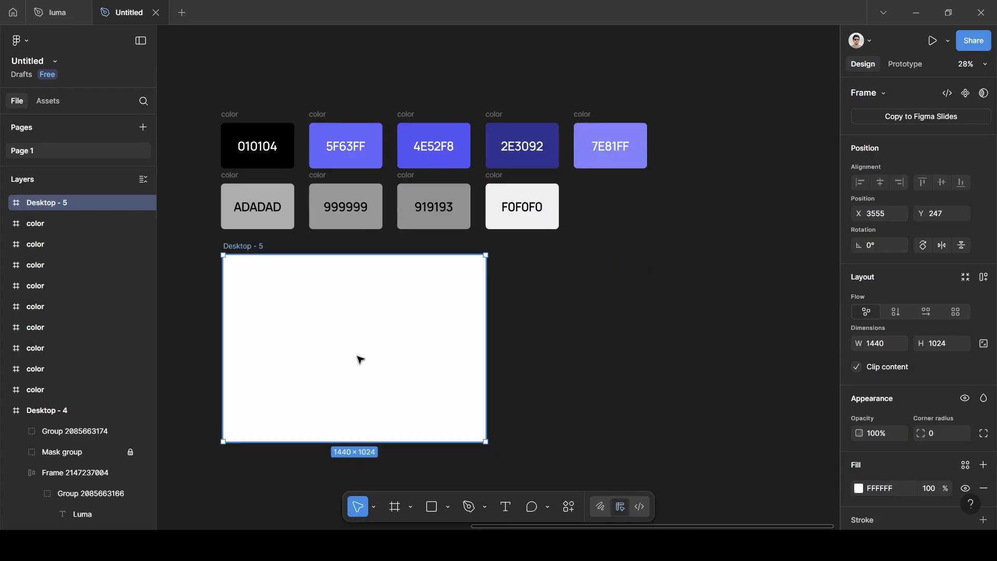
pyautogui.scroll(3, 360, 358)
pyautogui.hscroll(-1, 367, 357)
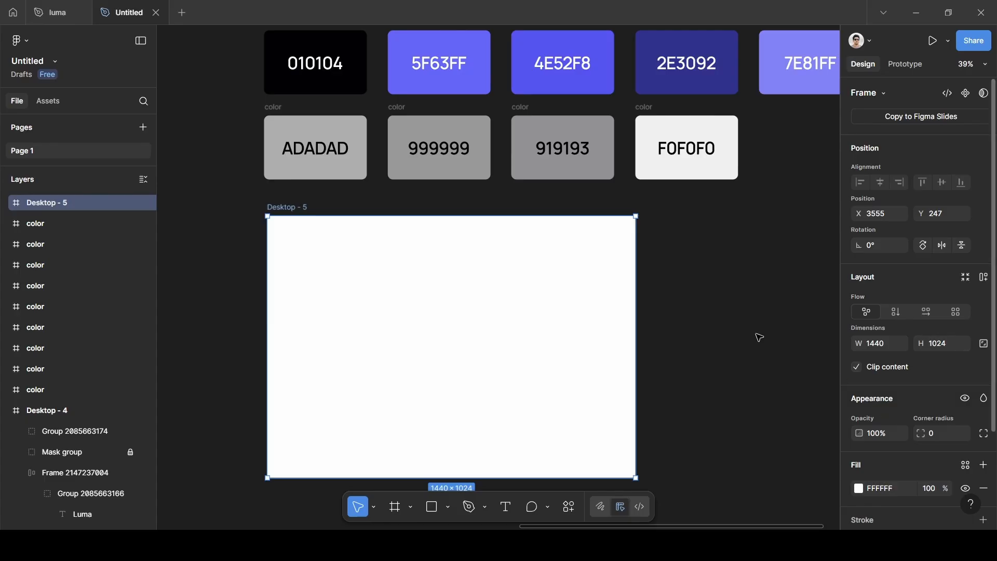
pyautogui.scroll(-3, 906, 369)
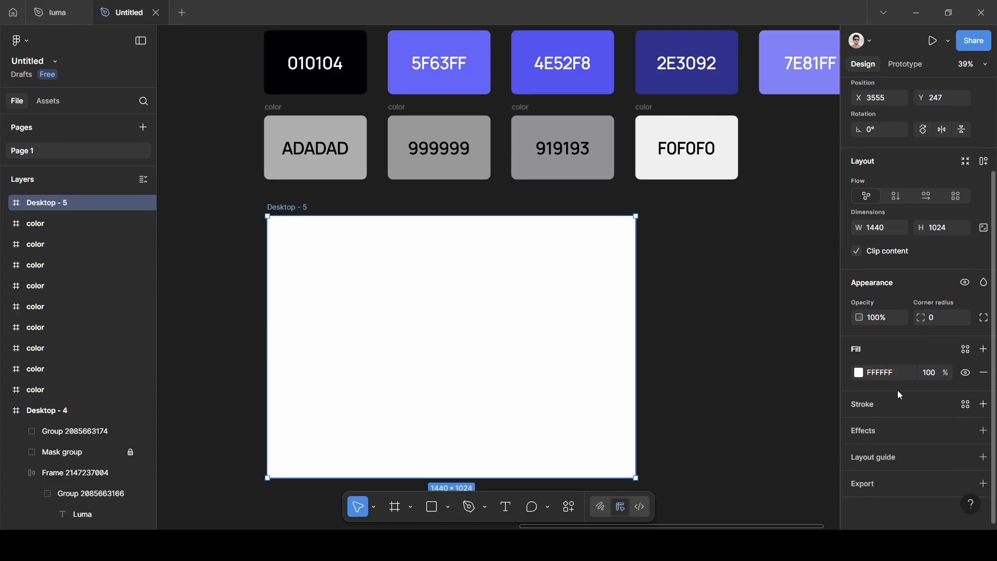
pyautogui.click(859, 374)
pyautogui.click(703, 386)
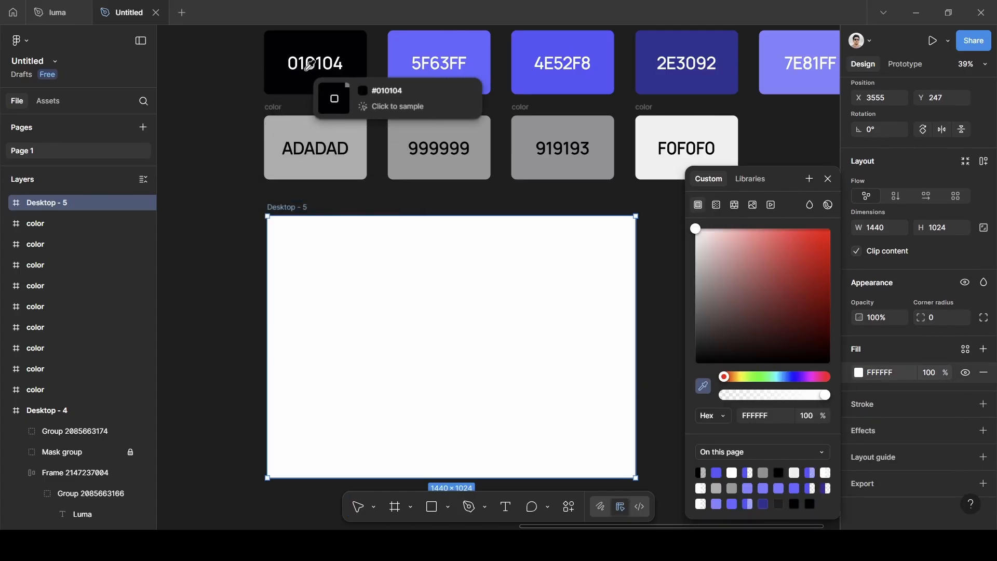
pyautogui.click(352, 84)
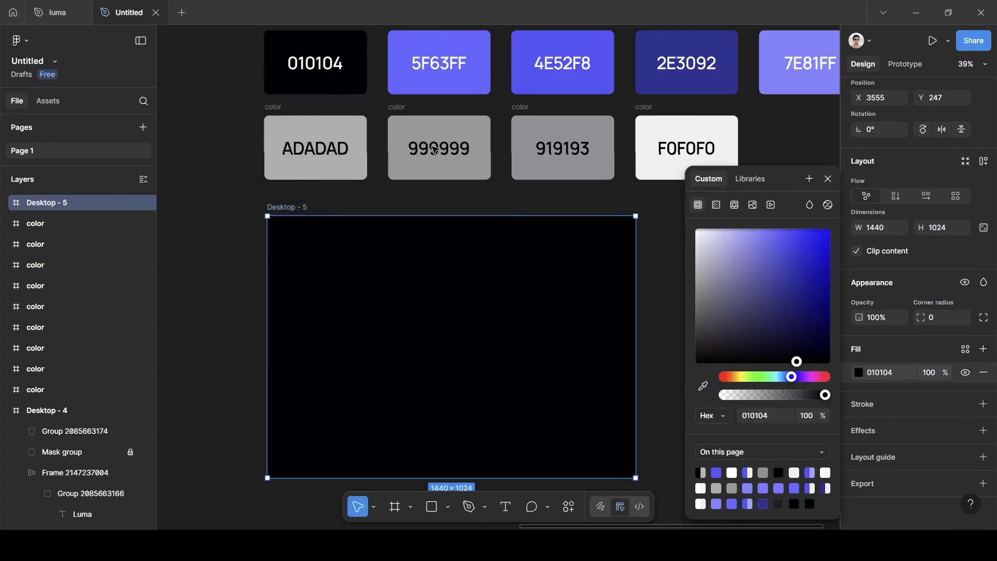
pyautogui.click(828, 179)
# Add the text "Luma" near the upper-left corner of the black desktop frame
pyautogui.scroll(1, 445, 241)
pyautogui.scroll(-2, 445, 241)
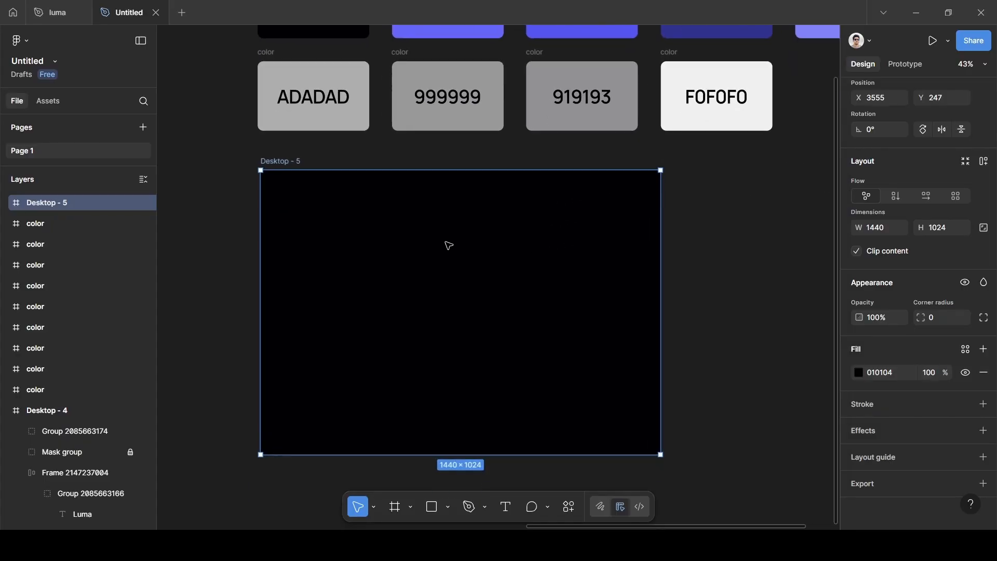
pyautogui.scroll(3, 444, 242)
pyautogui.hscroll(-2, 448, 245)
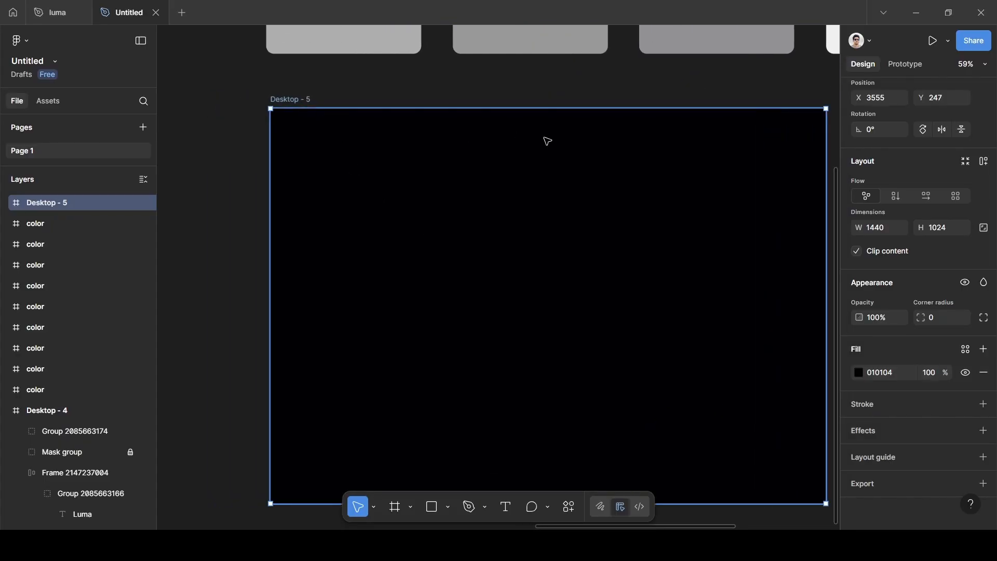
pyautogui.press('l')
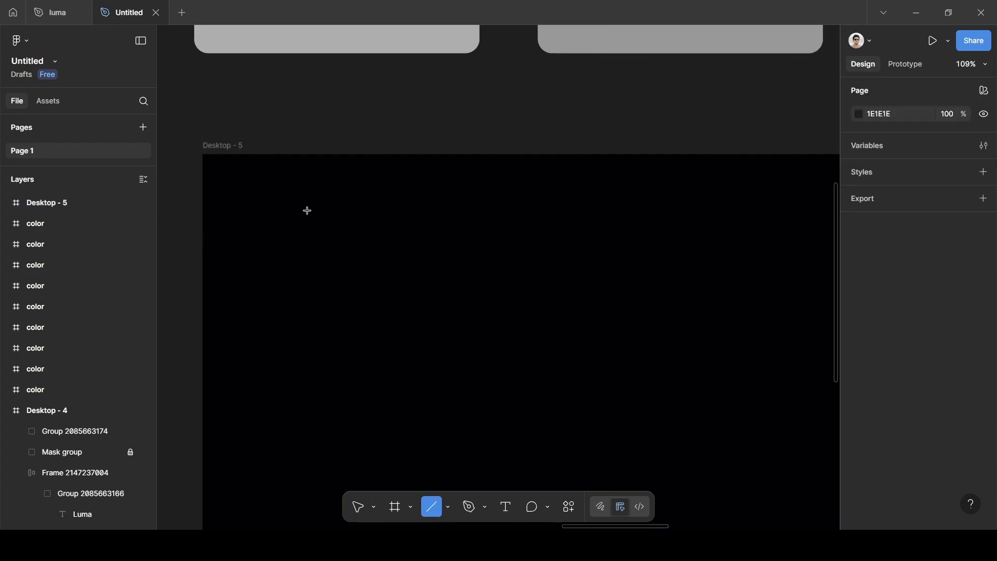
pyautogui.press('t')
pyautogui.click(282, 186)
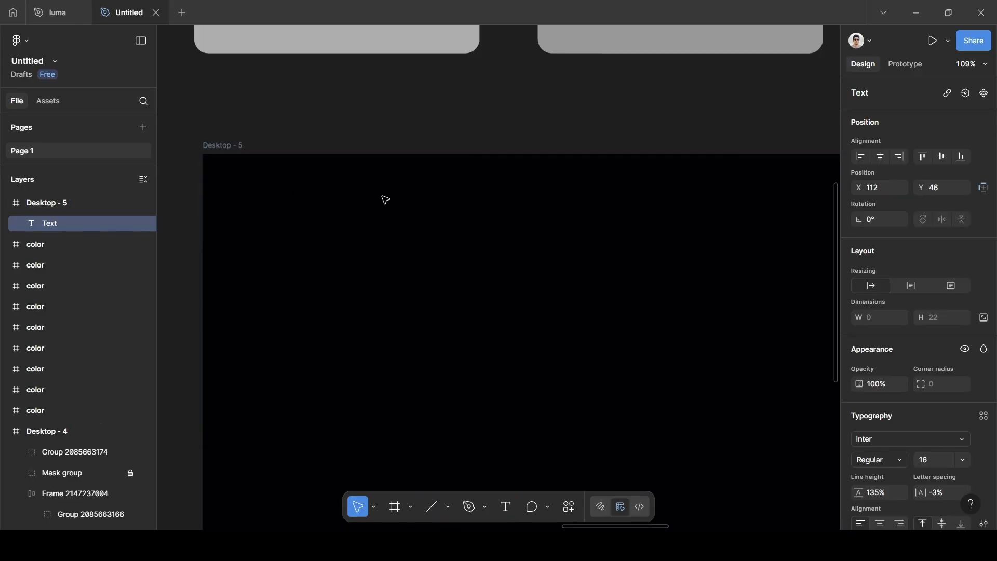
pyautogui.write('Luma')
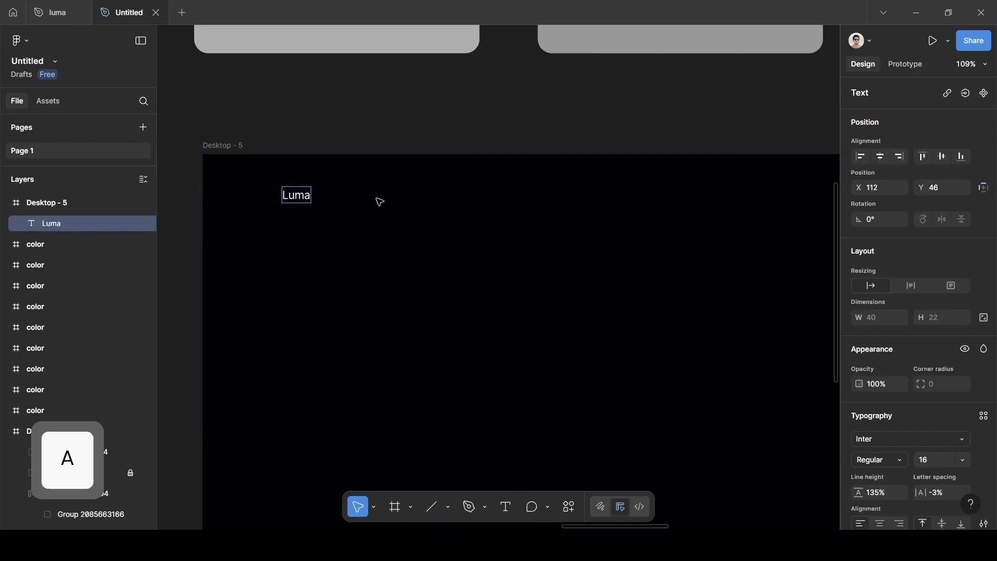
pyautogui.press('Escape')
# Set the Luma text to font size 18 with Medium weight
pyautogui.scroll(5, 314, 198)
pyautogui.hscroll(-5, 314, 199)
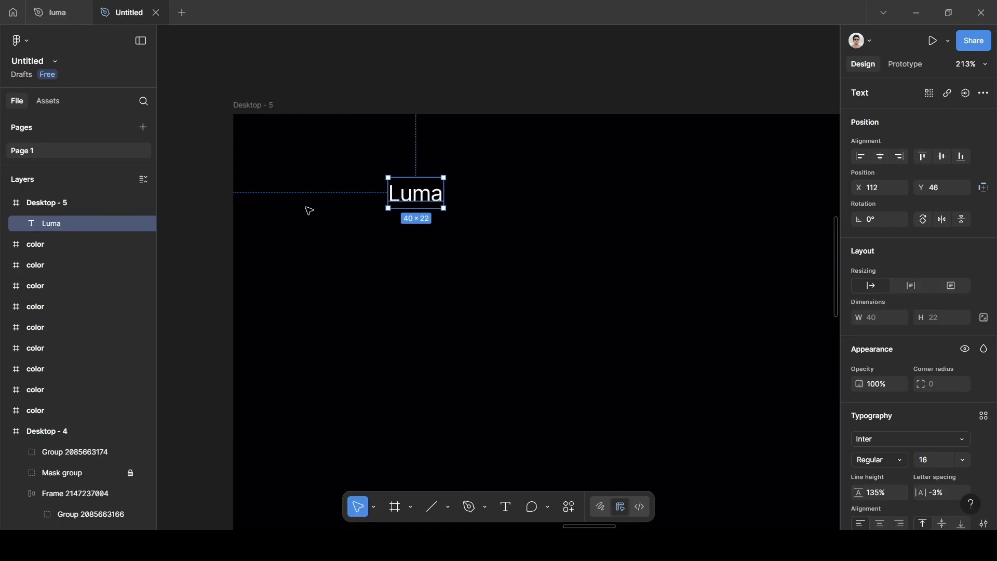
pyautogui.scroll(-5, 908, 407)
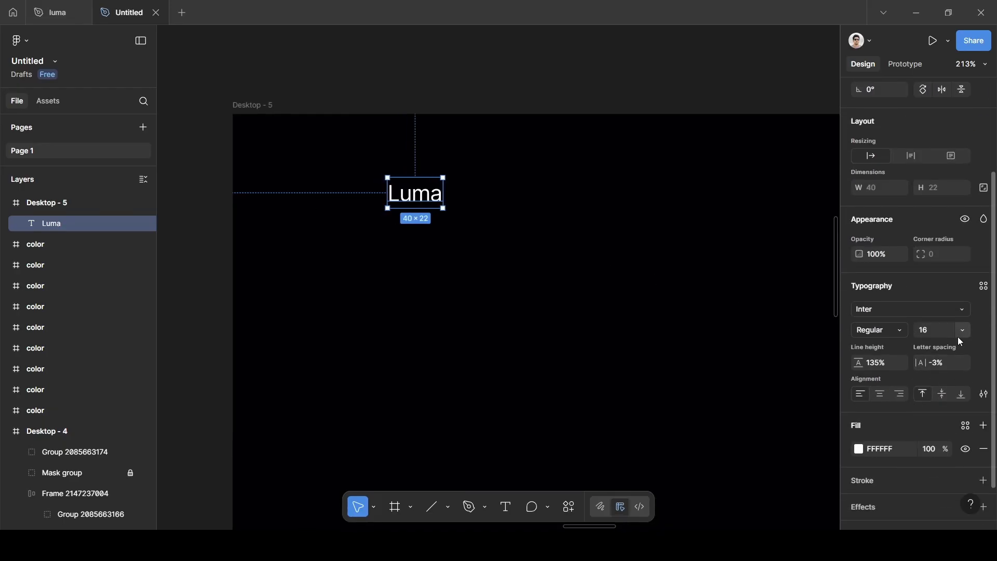
pyautogui.click(963, 333)
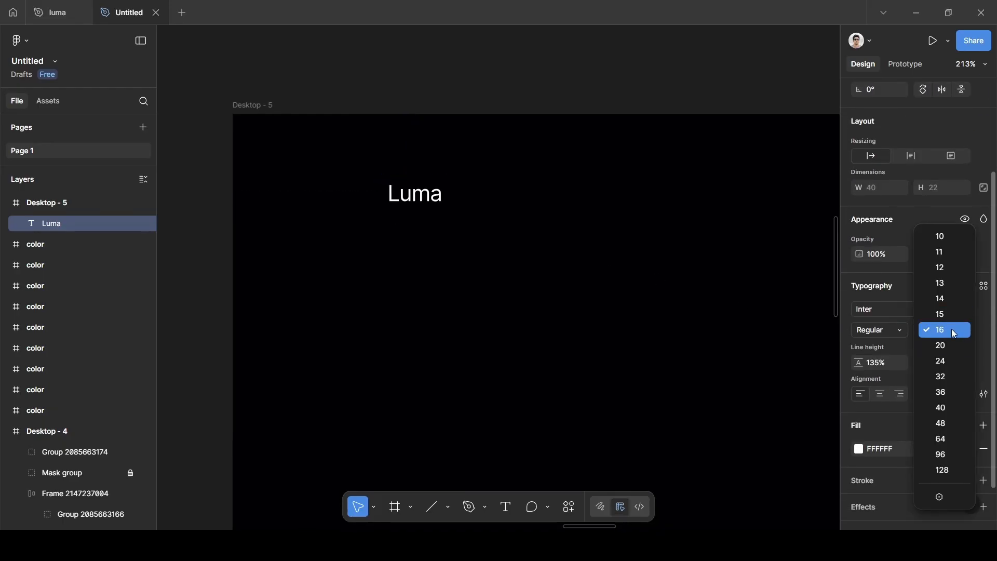
pyautogui.click(952, 330)
pyautogui.click(926, 329)
pyautogui.press('BackSpace')
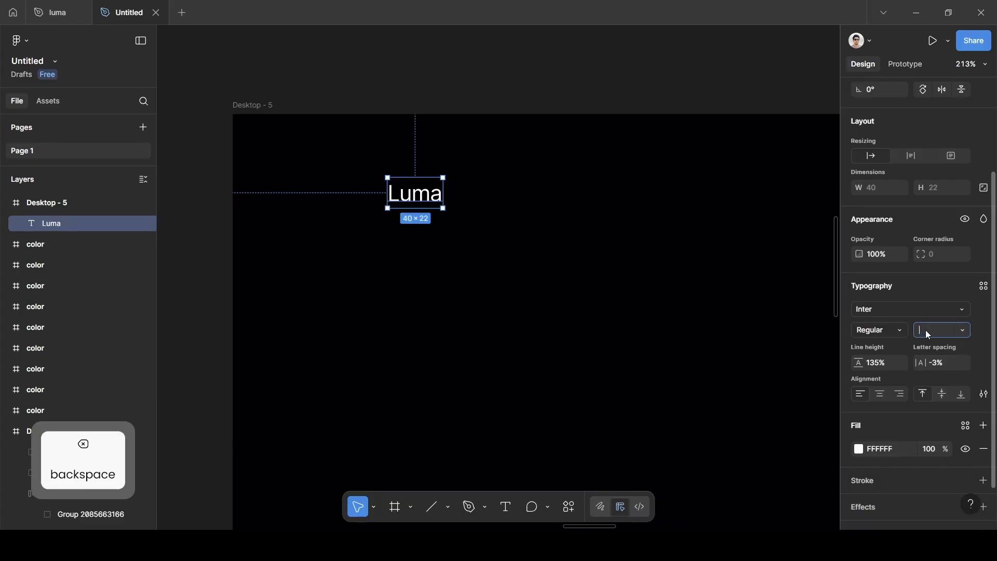
pyautogui.write('18')
pyautogui.click(943, 285)
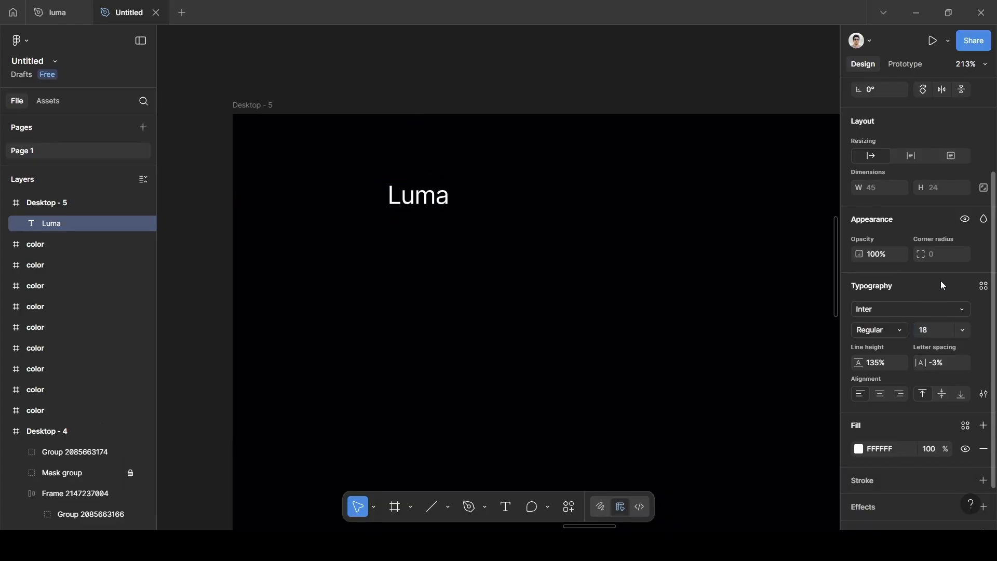
pyautogui.click(903, 330)
pyautogui.click(905, 247)
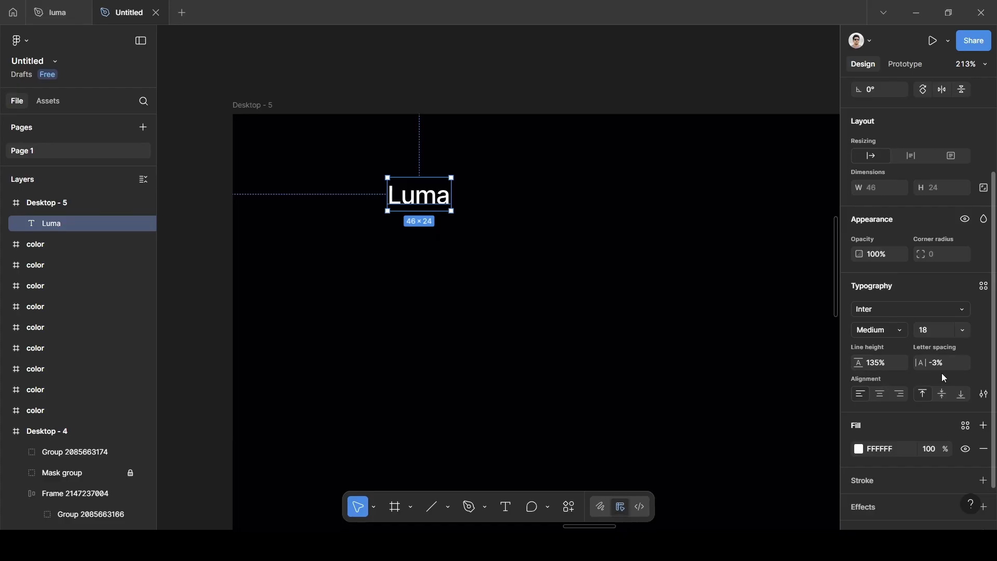
pyautogui.click(498, 236)
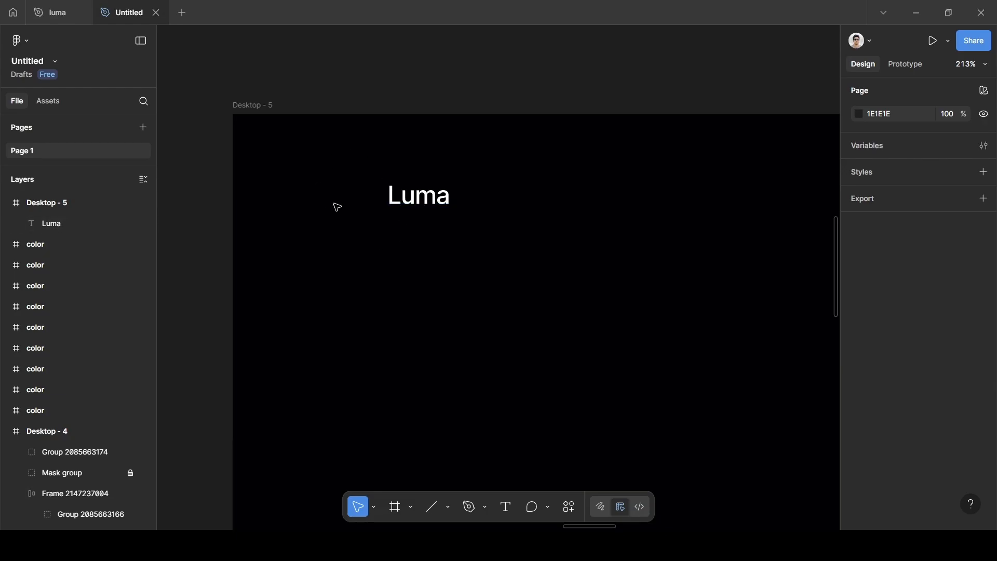
# Insert the green plus-shaped placeholder brand logo with the QuickFill plugin, closing the plugin when done
pyautogui.click(569, 511)
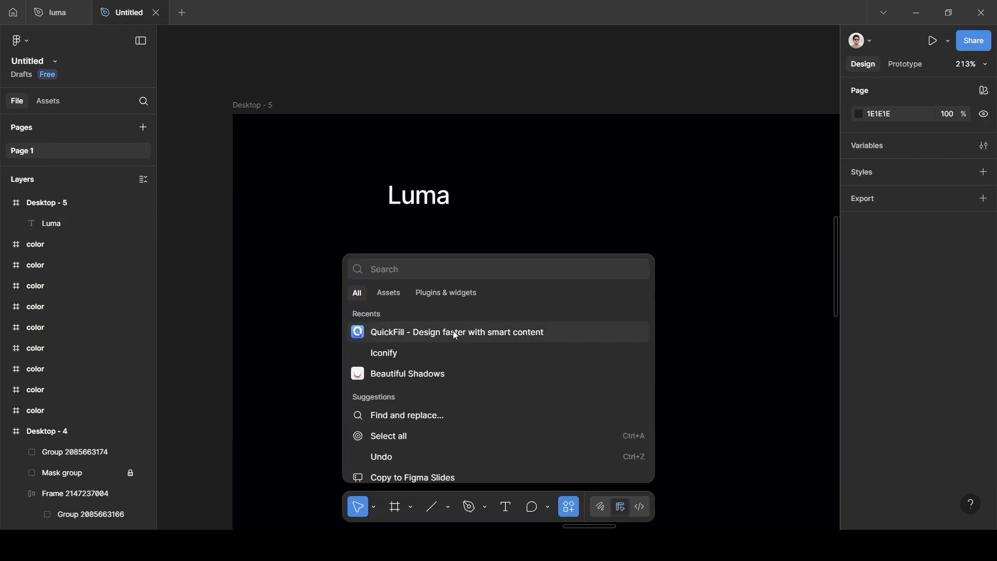
pyautogui.click(437, 332)
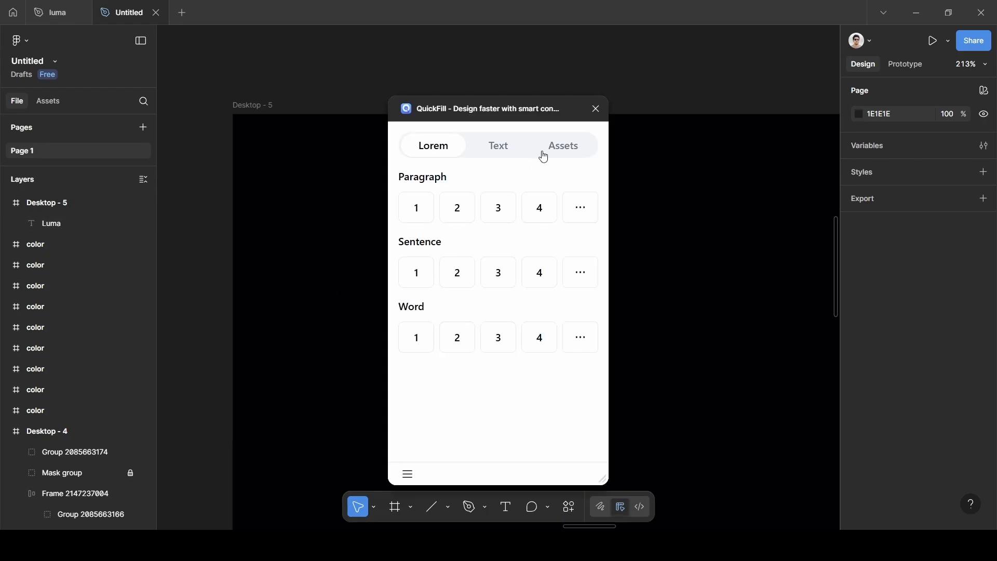
pyautogui.click(554, 148)
pyautogui.click(545, 227)
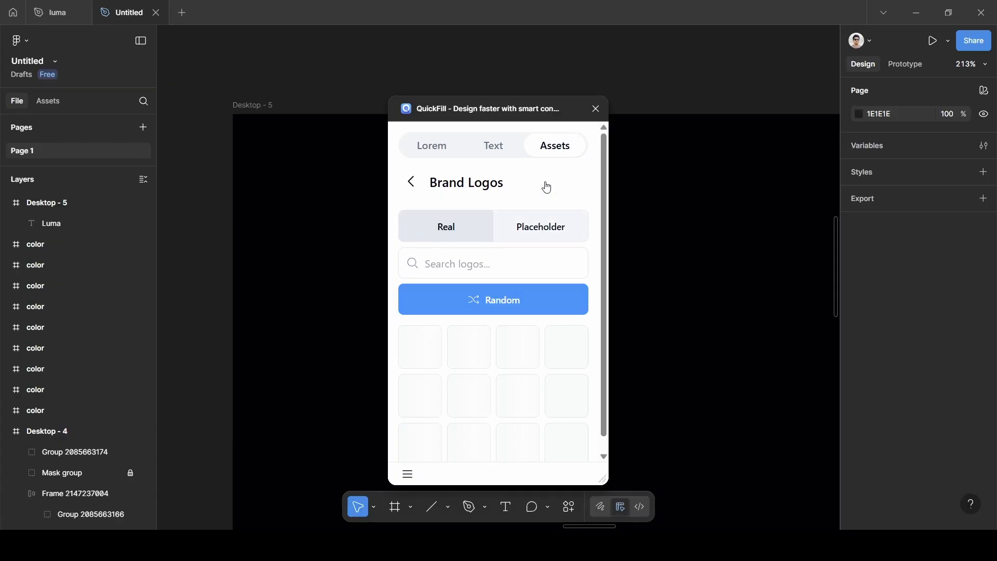
pyautogui.click(542, 231)
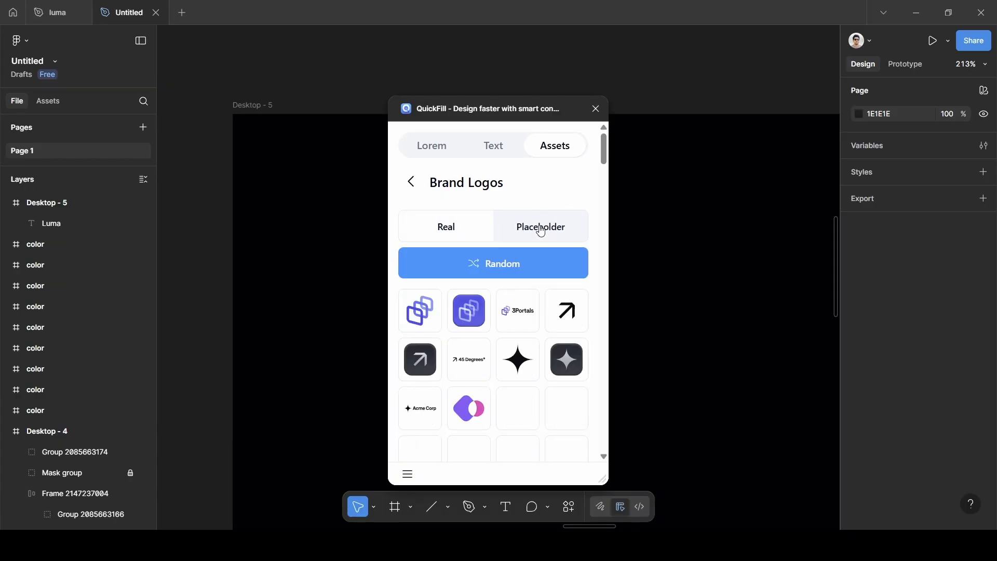
pyautogui.scroll(-5, 475, 358)
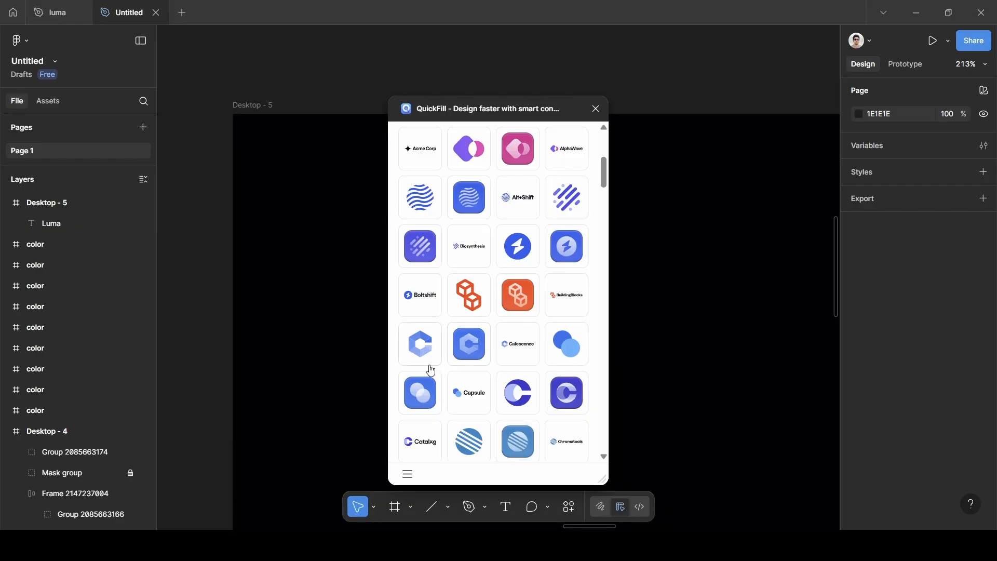
pyautogui.scroll(-4, 430, 370)
pyautogui.click(423, 301)
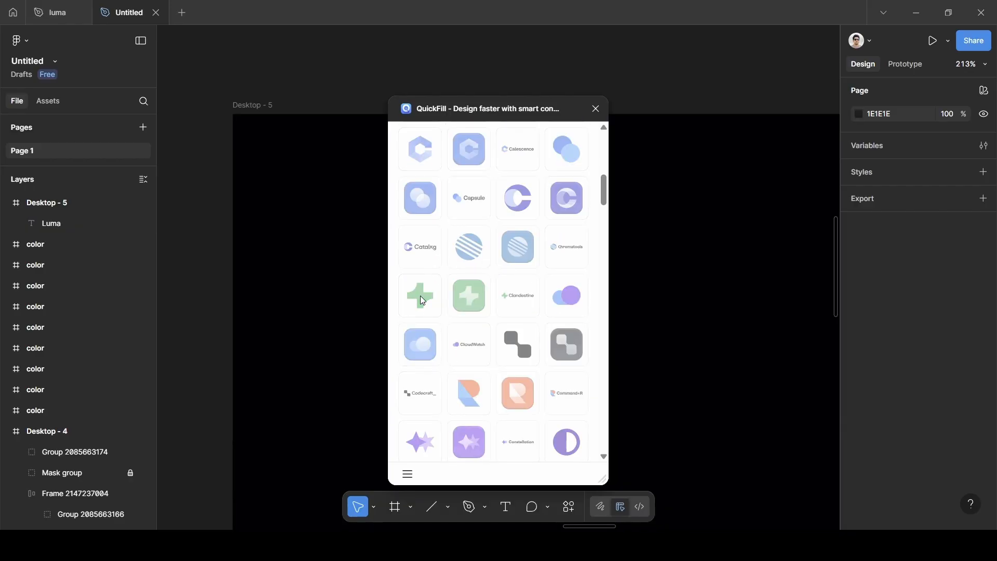
pyautogui.click(595, 109)
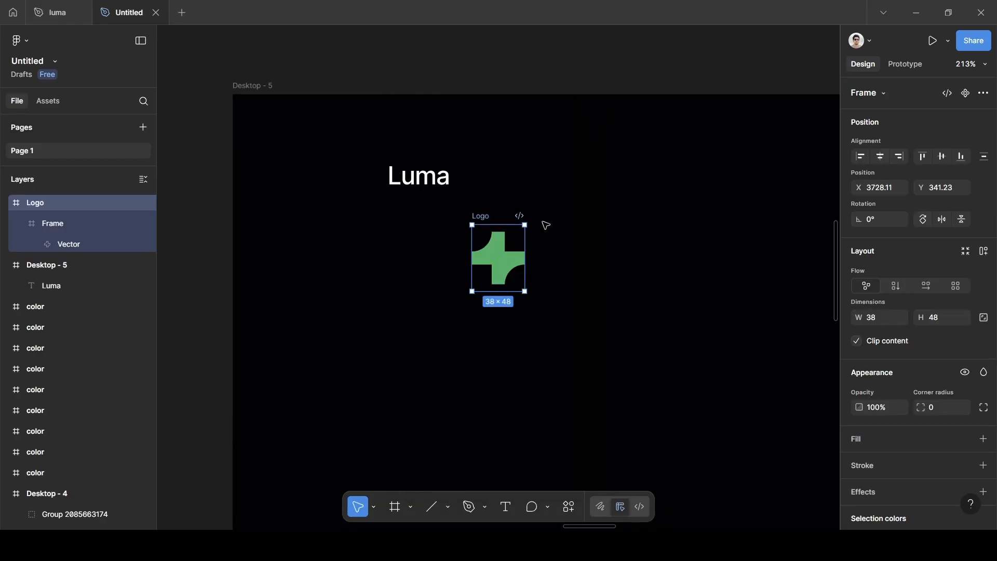
# Nest the logo layer inside the Desktop - 5 frame and recolour its green shape to FBFBFB
pyautogui.click(10, 204)
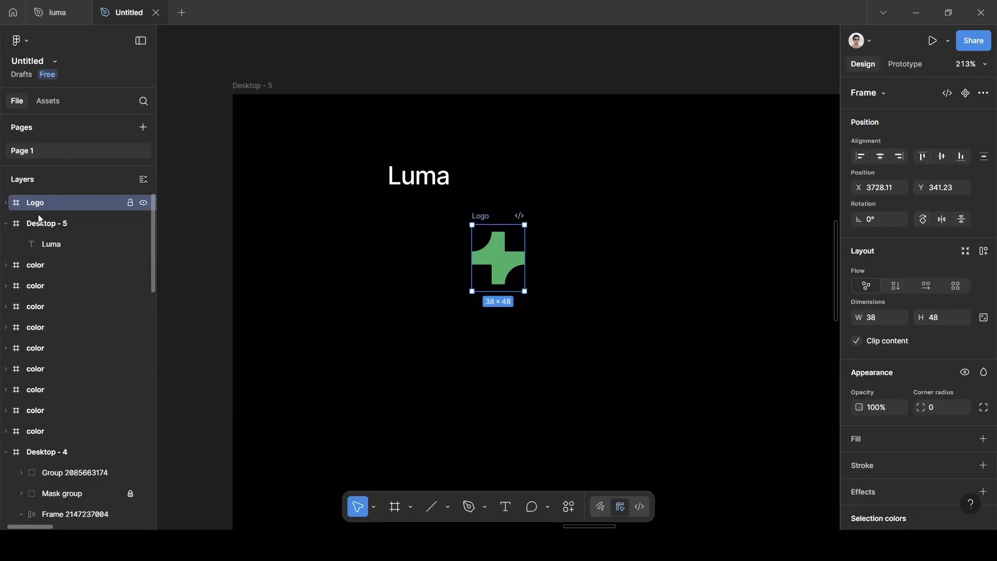
pyautogui.moveTo(40, 219); pyautogui.dragTo(48, 233)
pyautogui.scroll(3, 558, 281)
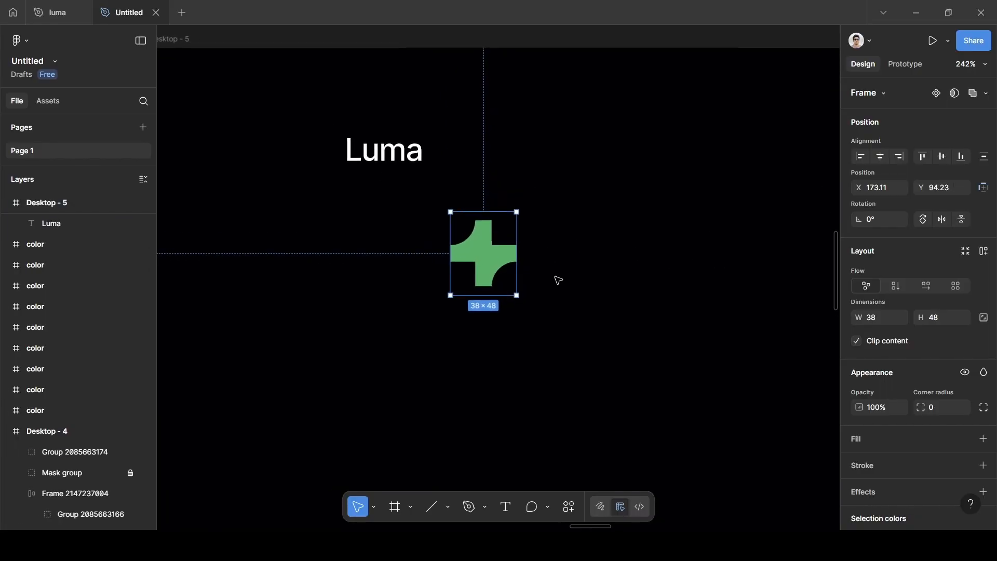
pyautogui.scroll(-3, 866, 406)
pyautogui.click(859, 426)
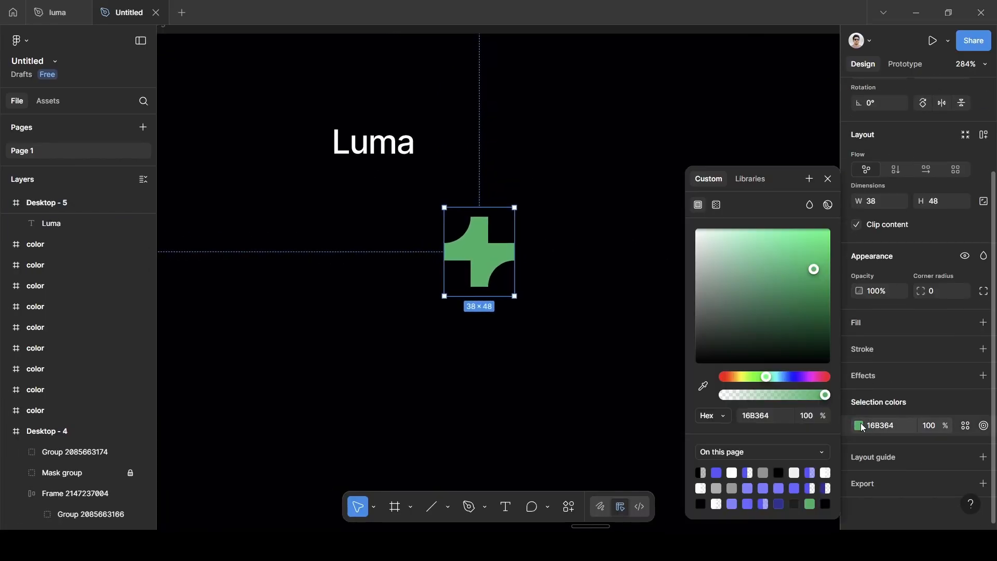
pyautogui.moveTo(761, 251); pyautogui.dragTo(669, 240)
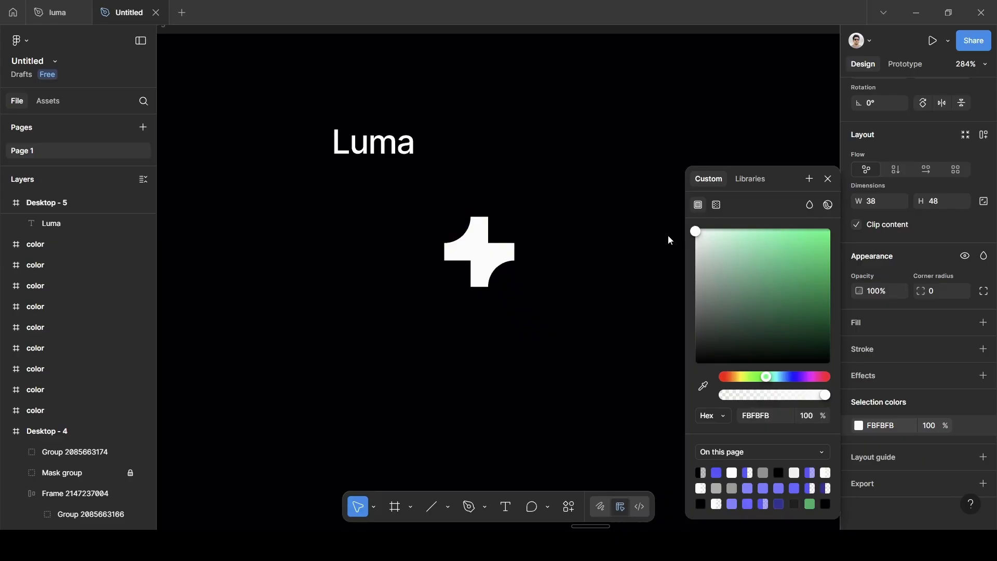
# Scale the logo proportionally to a width of 20 with the Scale tool
pyautogui.click(828, 179)
pyautogui.press('k')
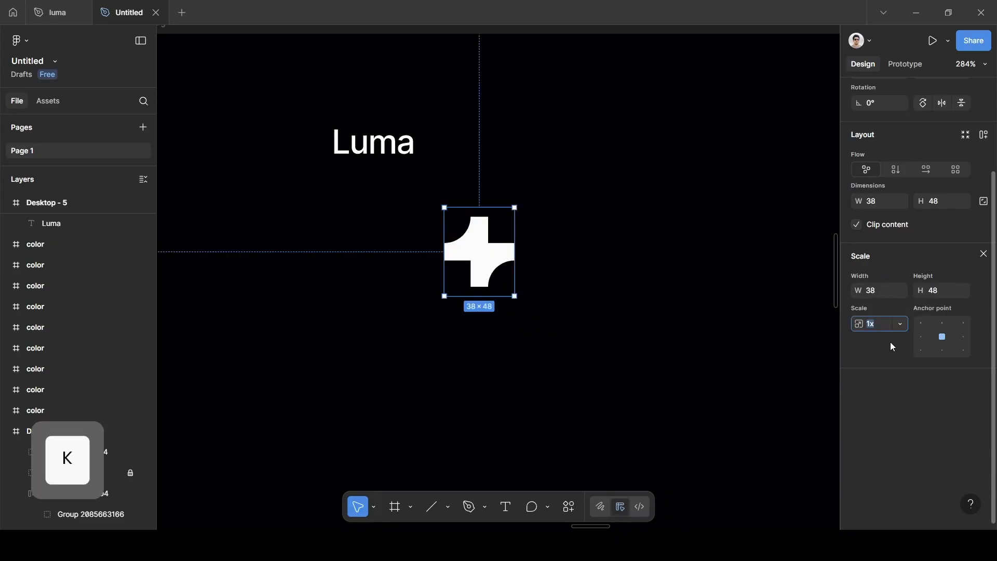
pyautogui.click(876, 300)
pyautogui.press('BackSpace')
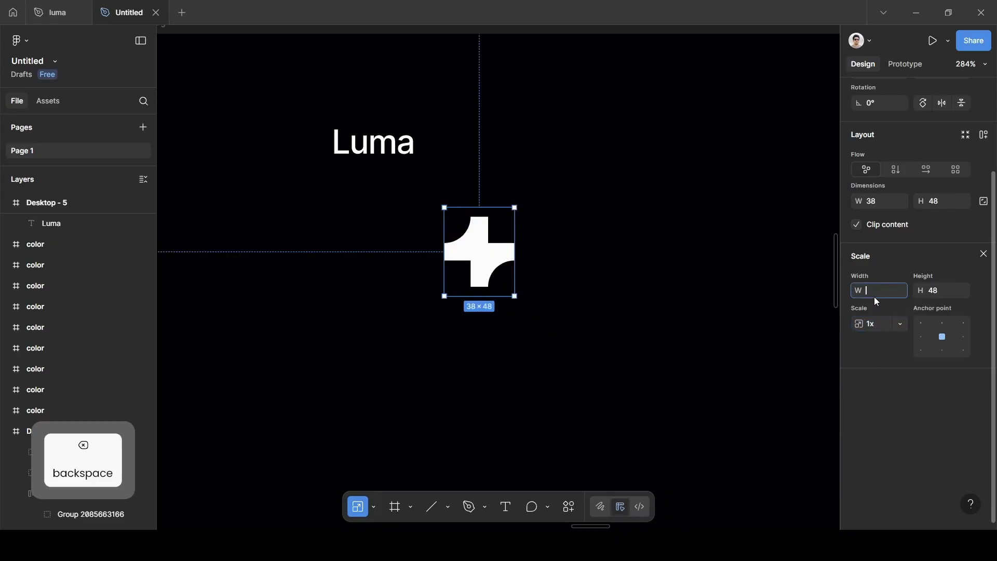
pyautogui.write('20')
pyautogui.click(910, 260)
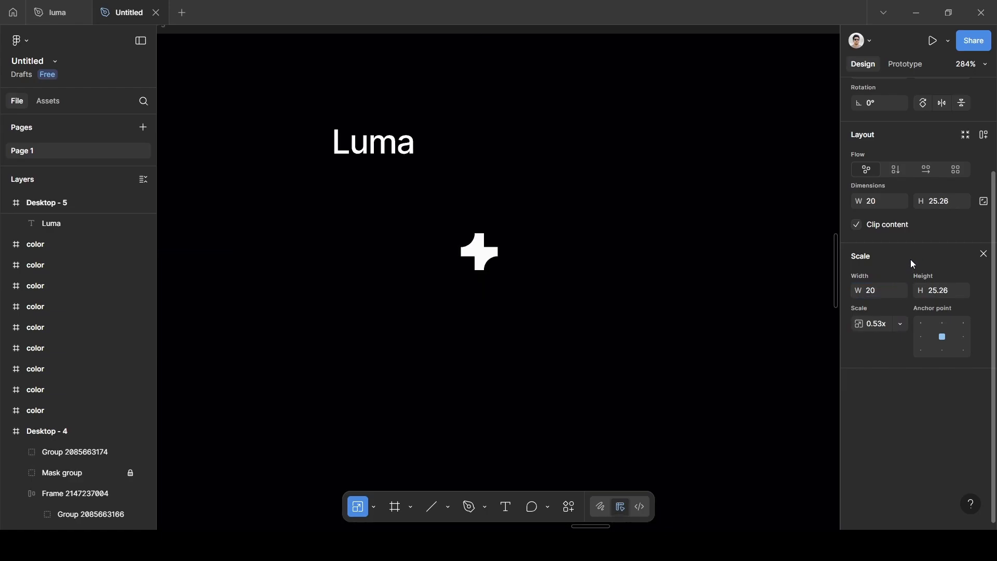
pyautogui.click(984, 254)
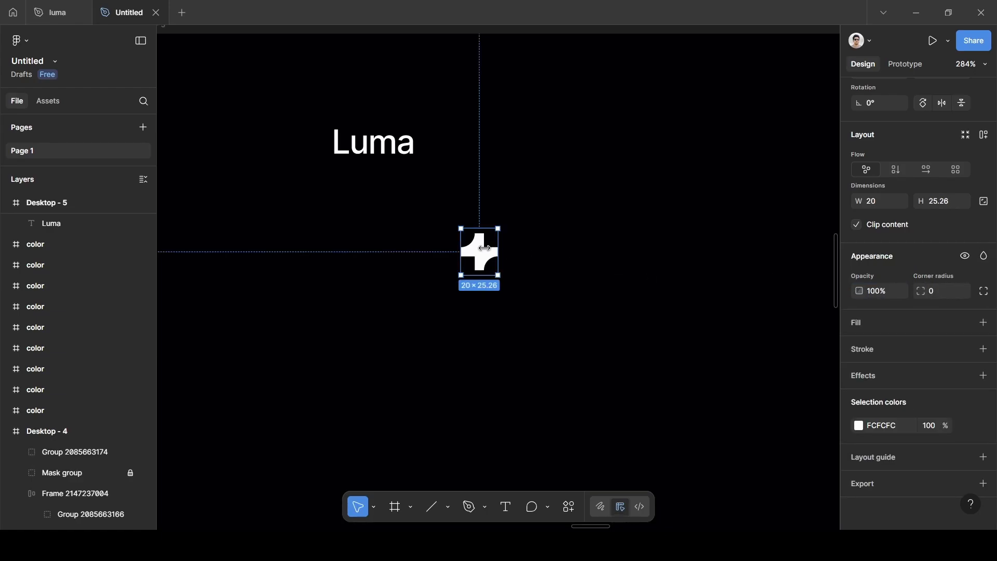
# Place the logo just left of the Luma text and combine both in an auto layout with a gap of 6
pyautogui.moveTo(480, 253); pyautogui.dragTo(300, 141)
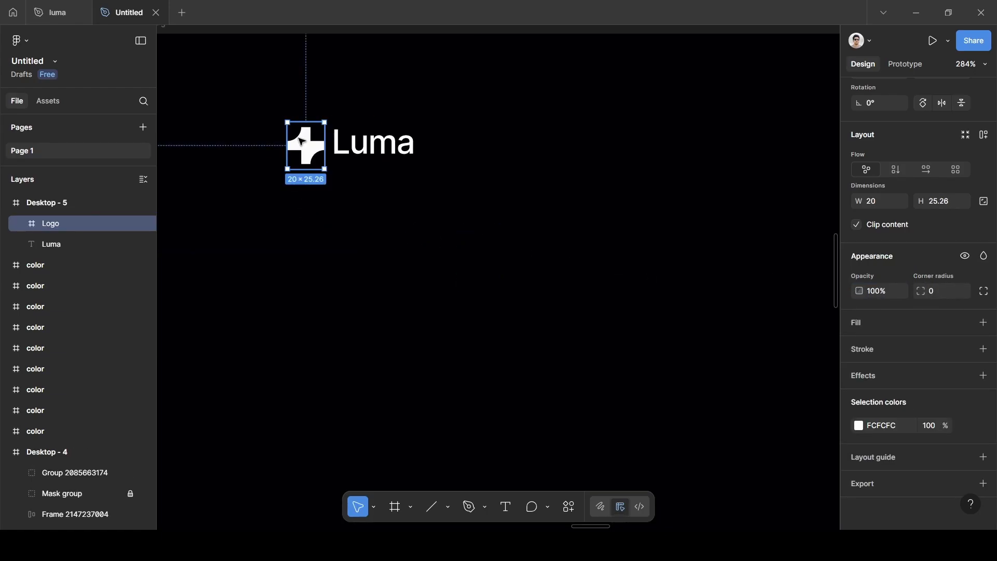
pyautogui.keyDown('shift'); pyautogui.click(381, 143); pyautogui.keyUp('shift')
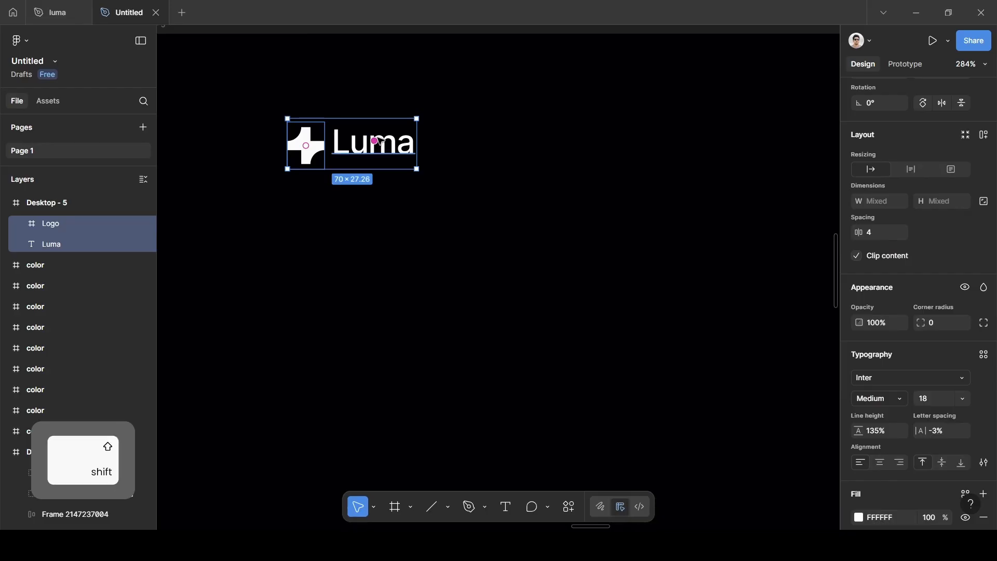
pyautogui.hotkey('shift', 'a')
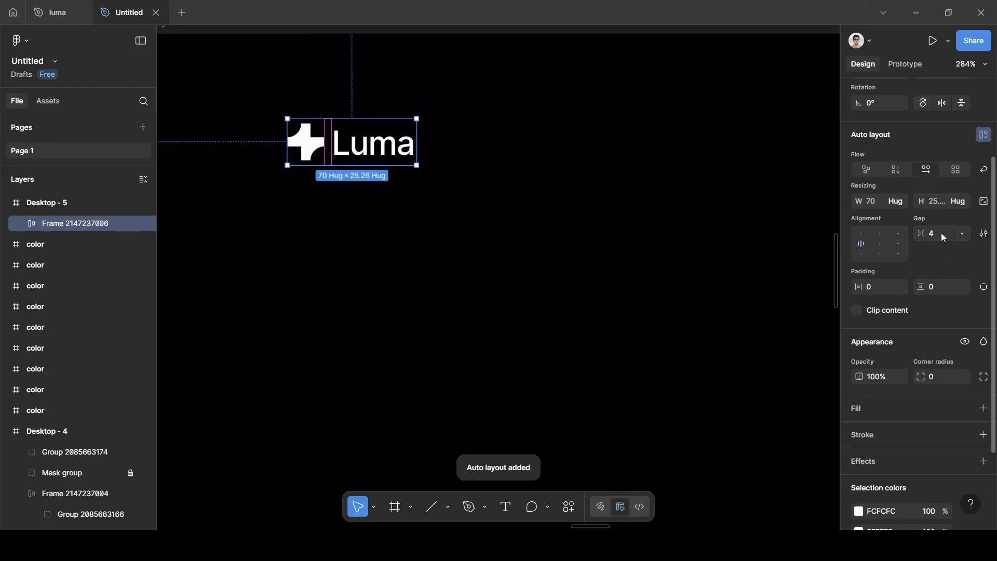
pyautogui.press('BackSpace')
pyautogui.write('6')
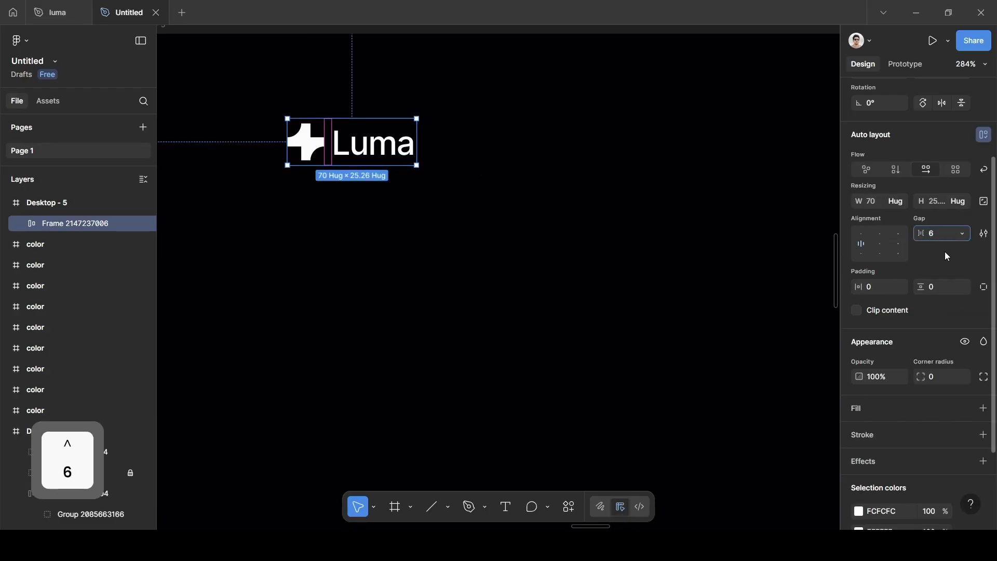
pyautogui.scroll(-3, 341, 205)
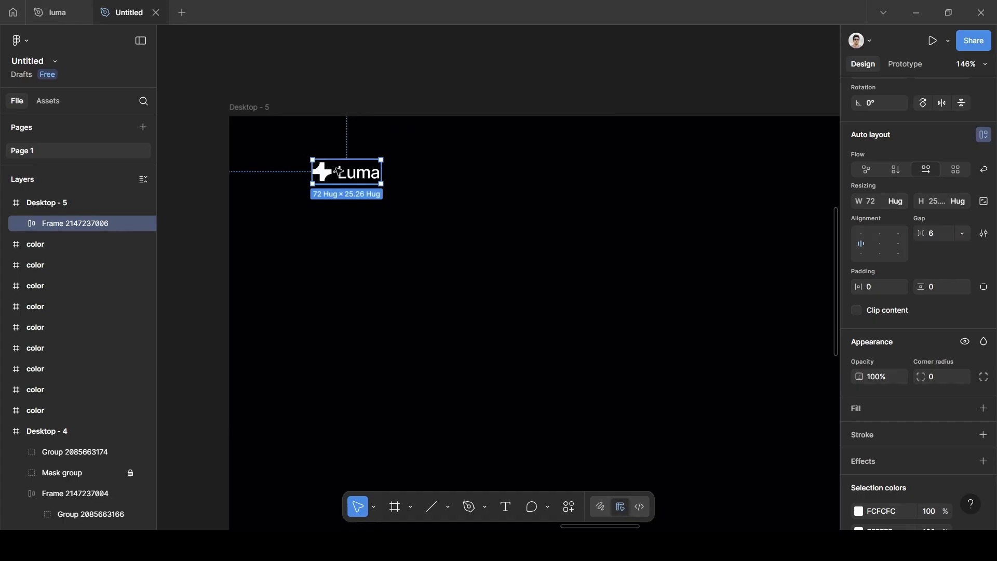
pyautogui.click(415, 199)
# Add the text "About" in the header, to the right of the Luma logo
pyautogui.scroll(3, 416, 199)
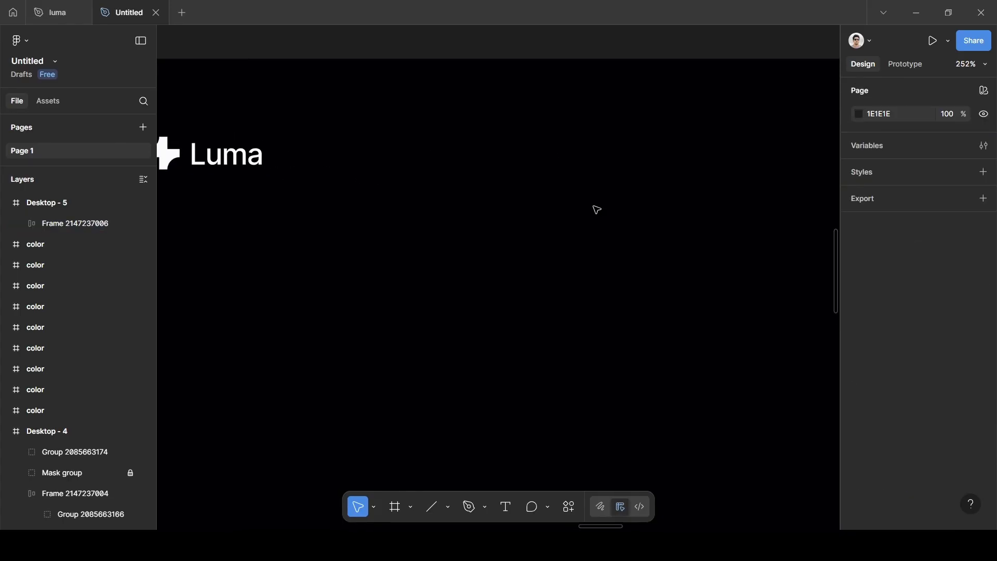
pyautogui.press('t')
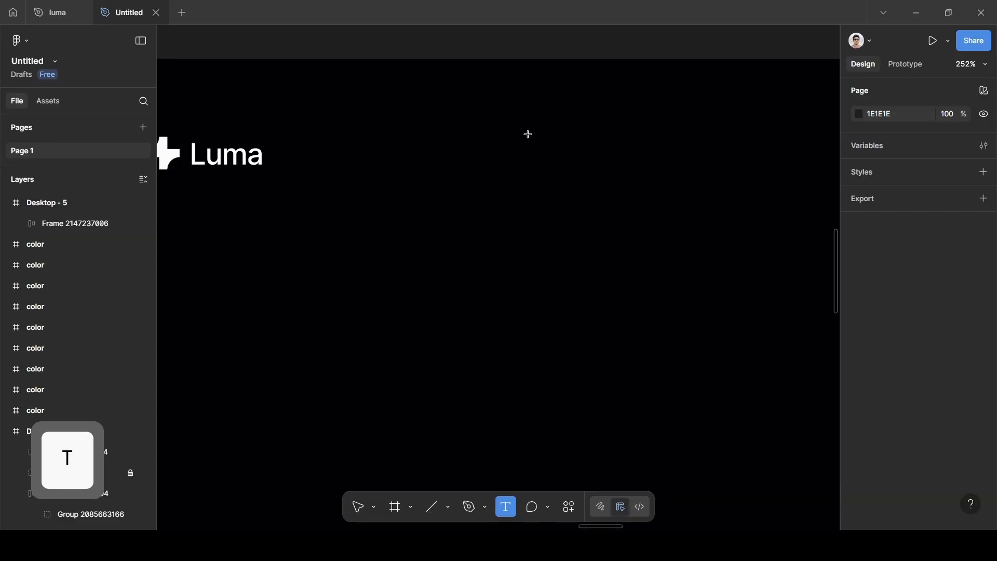
pyautogui.click(529, 136)
pyautogui.press('shift')
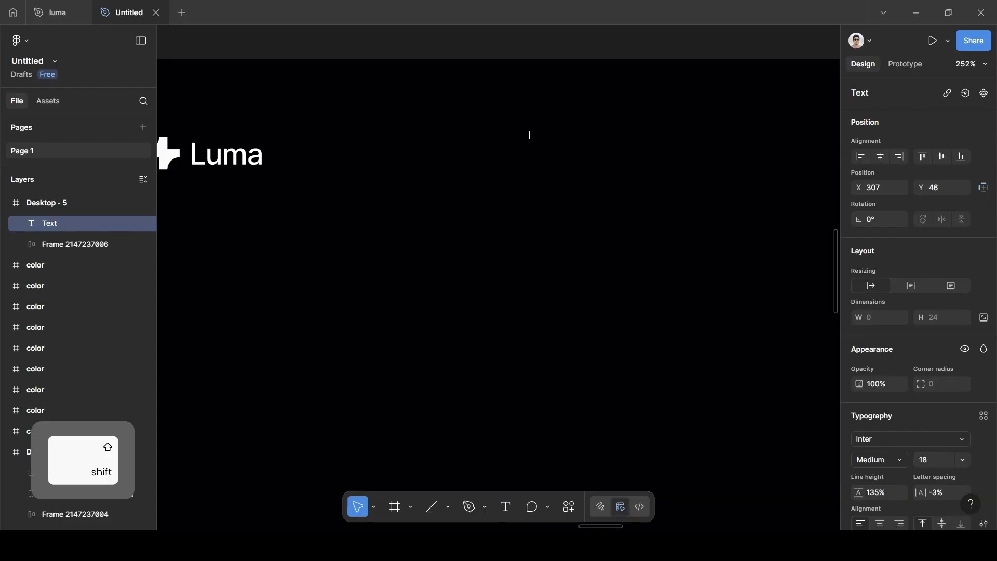
pyautogui.write('About')
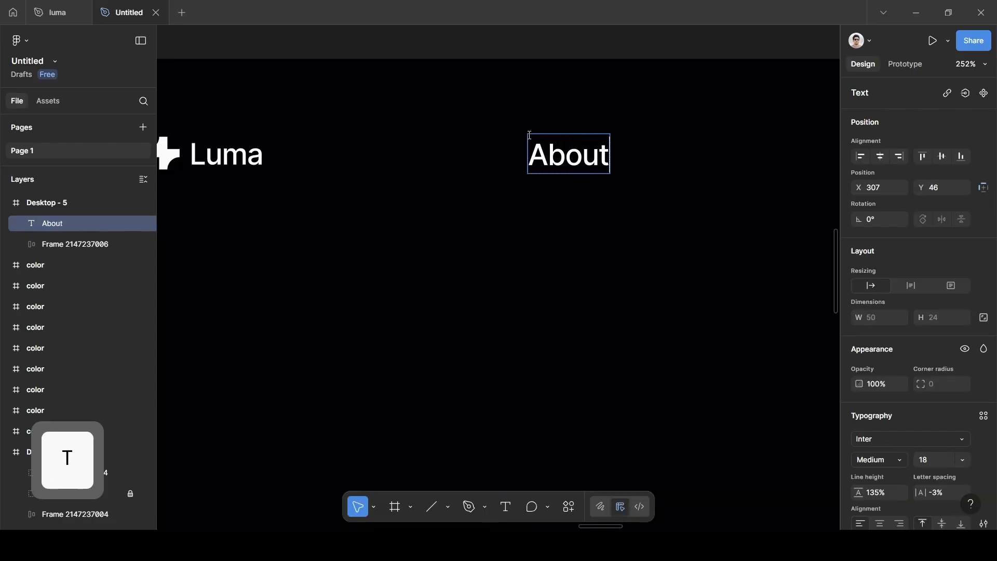
pyautogui.press('Escape')
# Set the About text to Regular weight and font size 16
pyautogui.scroll(-4, 906, 311)
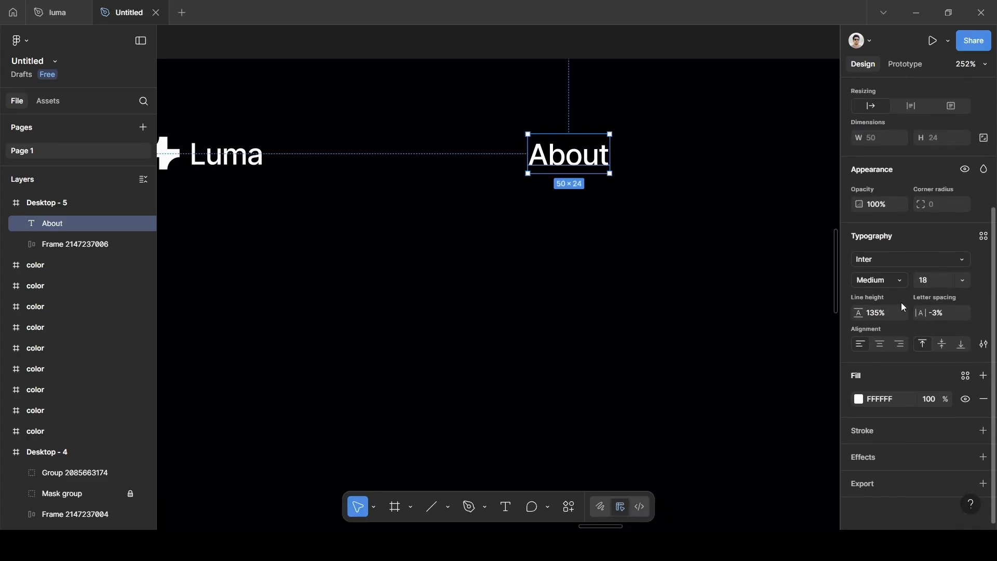
pyautogui.click(902, 282)
pyautogui.click(905, 229)
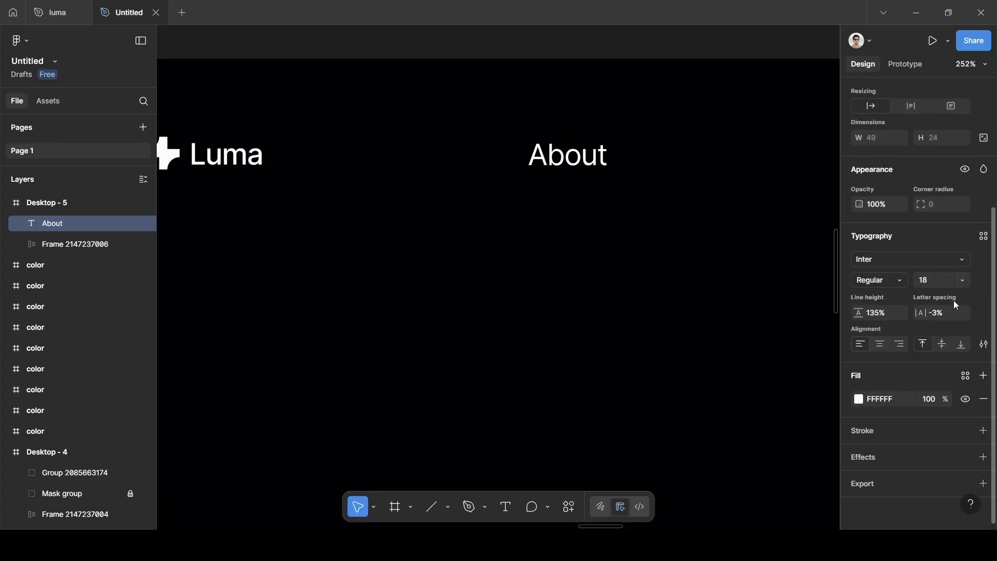
pyautogui.click(965, 279)
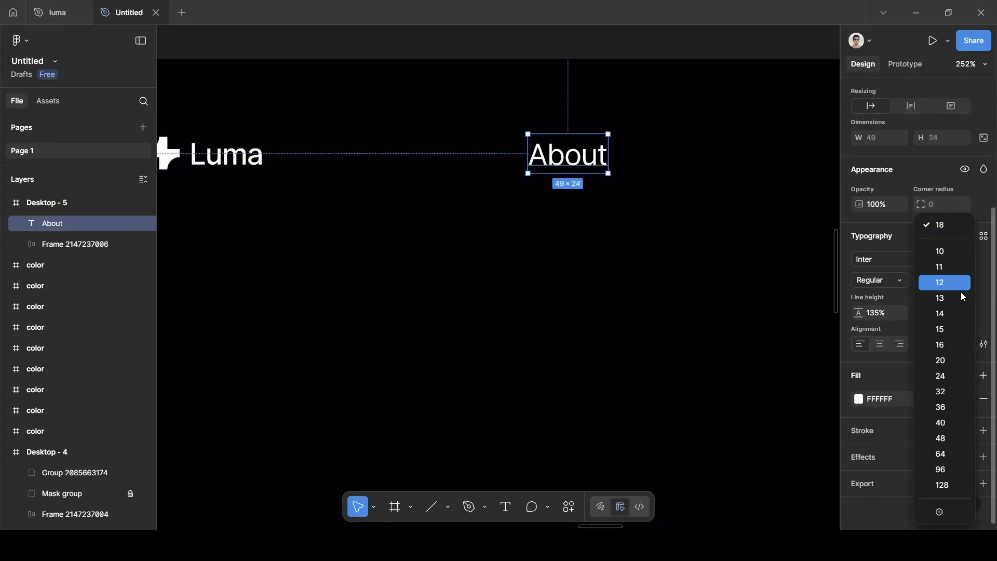
pyautogui.click(954, 345)
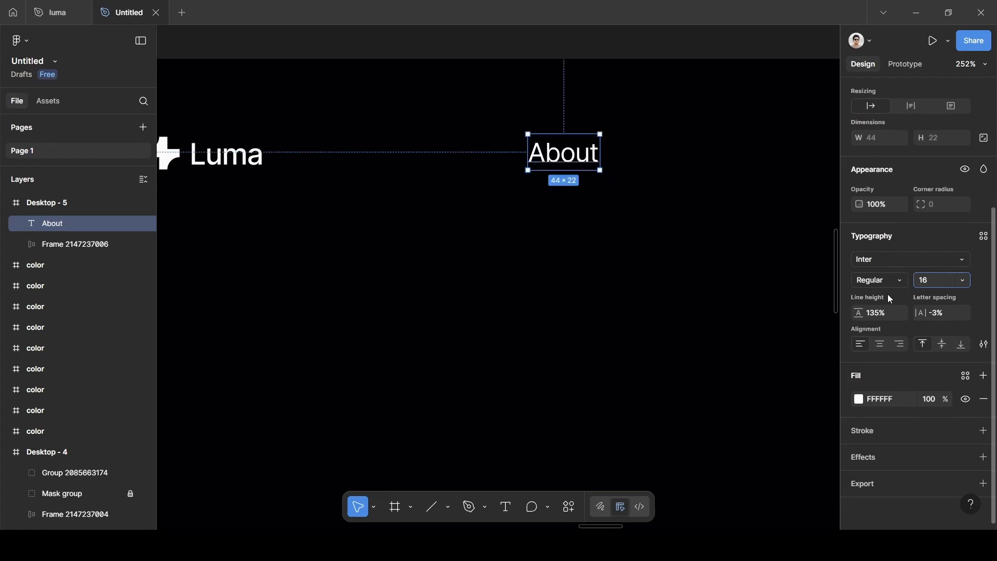
# Recolour the About text to 919193 by sampling the matching grey swatch card above the frame
pyautogui.scroll(-5, 634, 291)
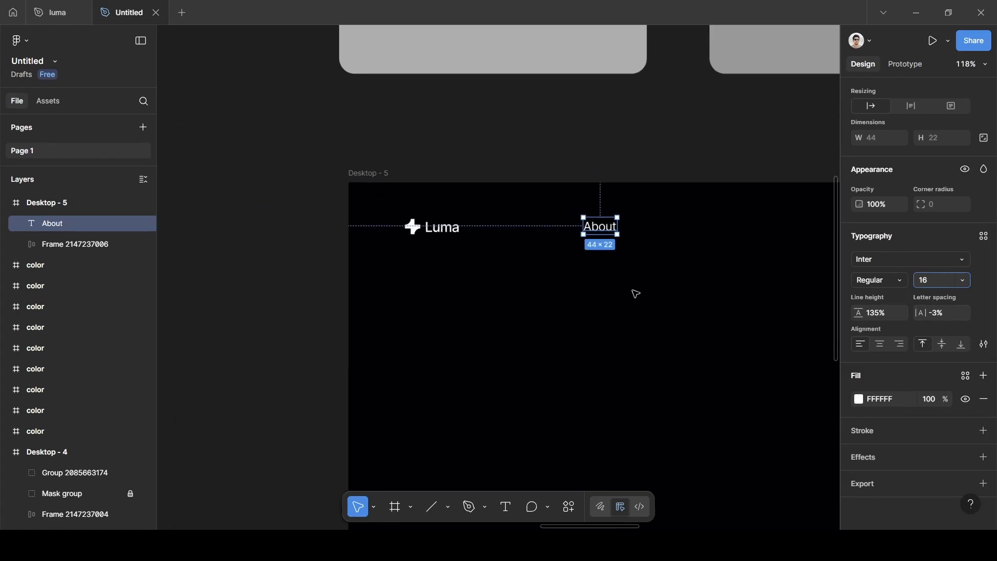
pyautogui.hscroll(3, 714, 321)
pyautogui.click(859, 399)
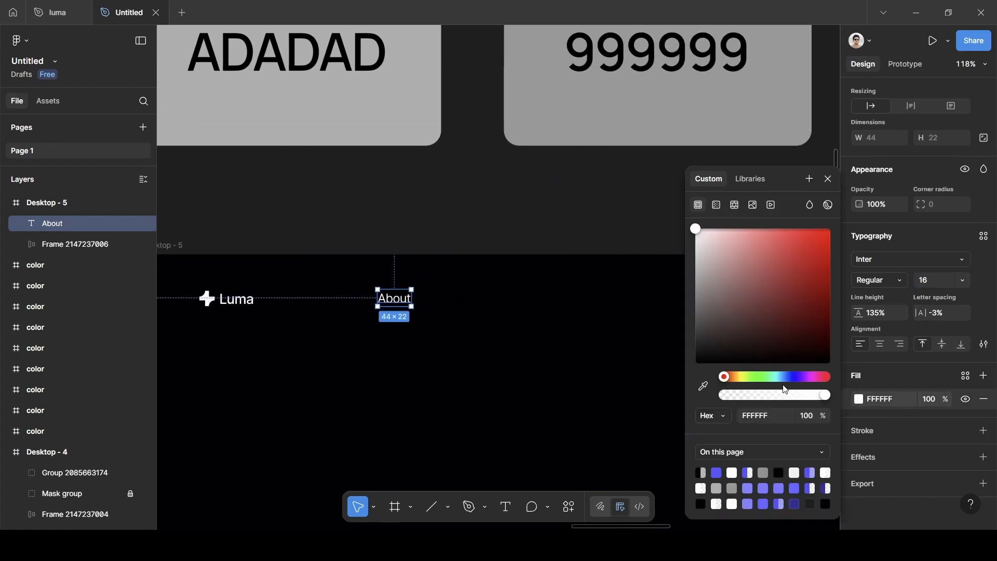
pyautogui.click(704, 386)
pyautogui.hscroll(8, 590, 140)
pyautogui.scroll(1, 590, 141)
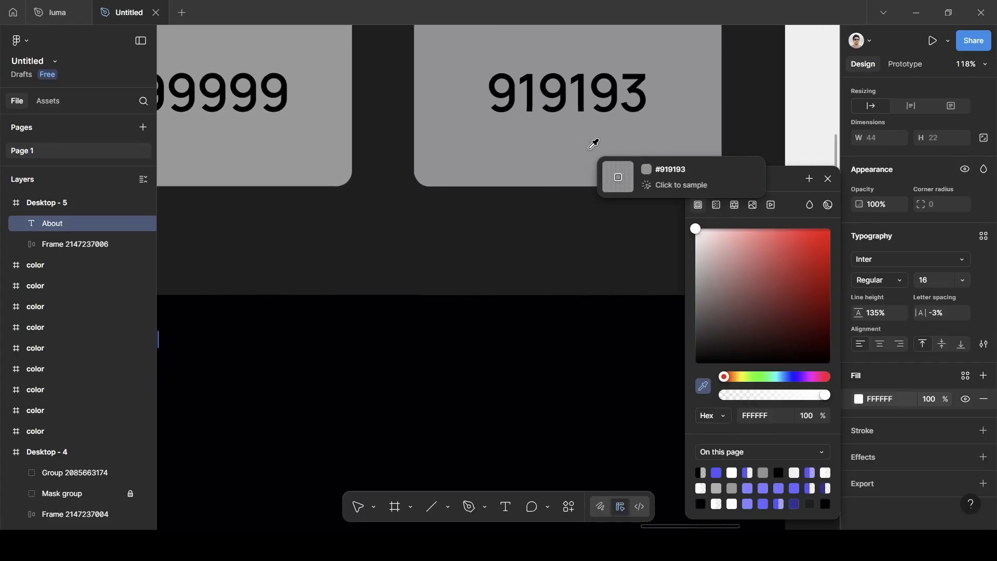
pyautogui.click(590, 148)
pyautogui.click(828, 180)
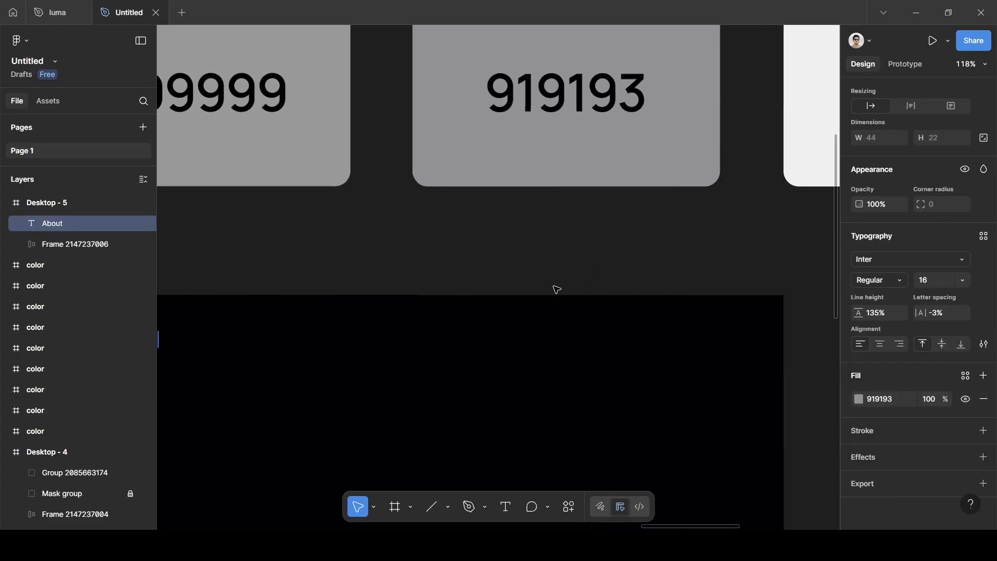
# Duplicate the grey About text four times in place
pyautogui.scroll(-3, 550, 289)
pyautogui.hscroll(-4, 549, 288)
pyautogui.scroll(2, 548, 288)
pyautogui.scroll(2, 548, 287)
pyautogui.hscroll(-1, 549, 287)
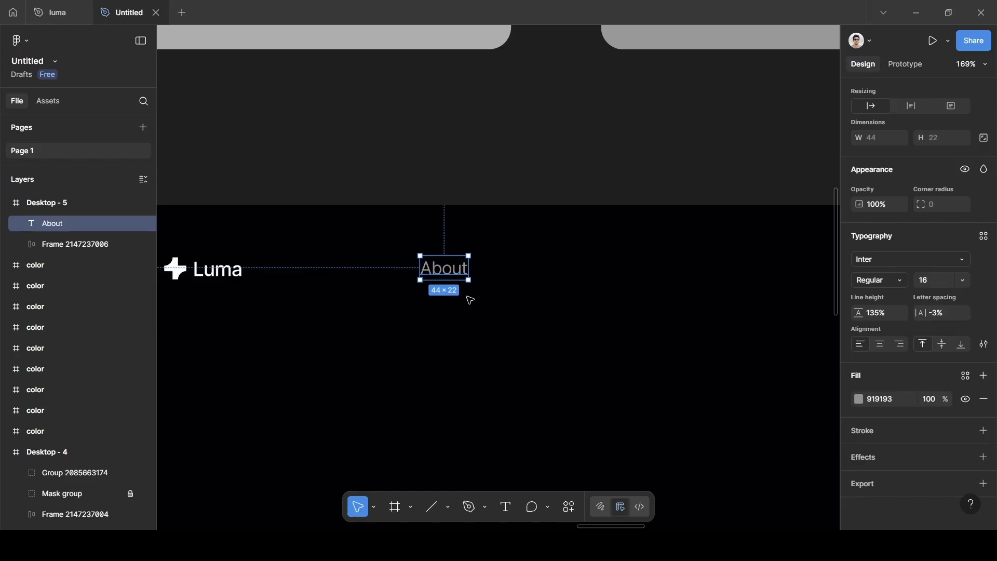
pyautogui.hotkey('ctrl', 'd')
pyautogui.hotkey('ctrl', 'd')
pyautogui.hotkey('ctrl', 'd')
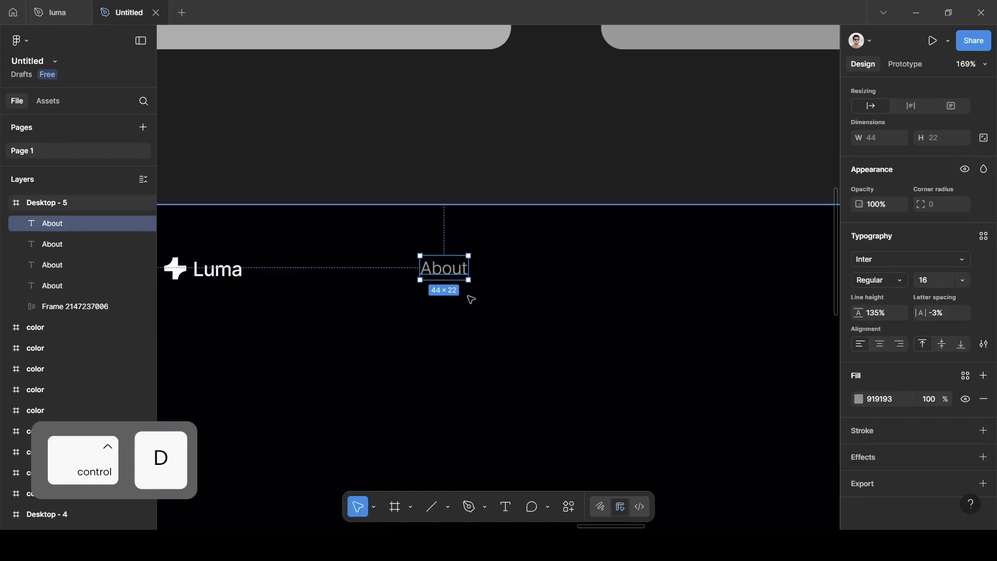
pyautogui.hotkey('ctrl', 'd')
# Spread the five About texts out in a rough horizontal row across the header
pyautogui.moveTo(449, 274); pyautogui.dragTo(594, 279)
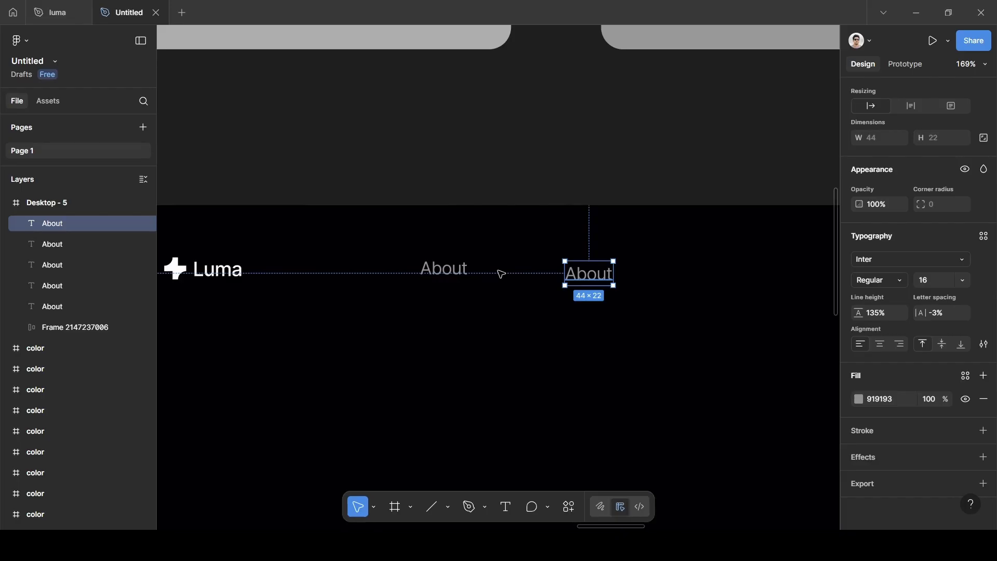
pyautogui.moveTo(462, 274); pyautogui.dragTo(727, 272)
pyautogui.click(464, 274)
pyautogui.moveTo(465, 274); pyautogui.dragTo(817, 266)
pyautogui.moveTo(439, 269); pyautogui.dragTo(511, 274)
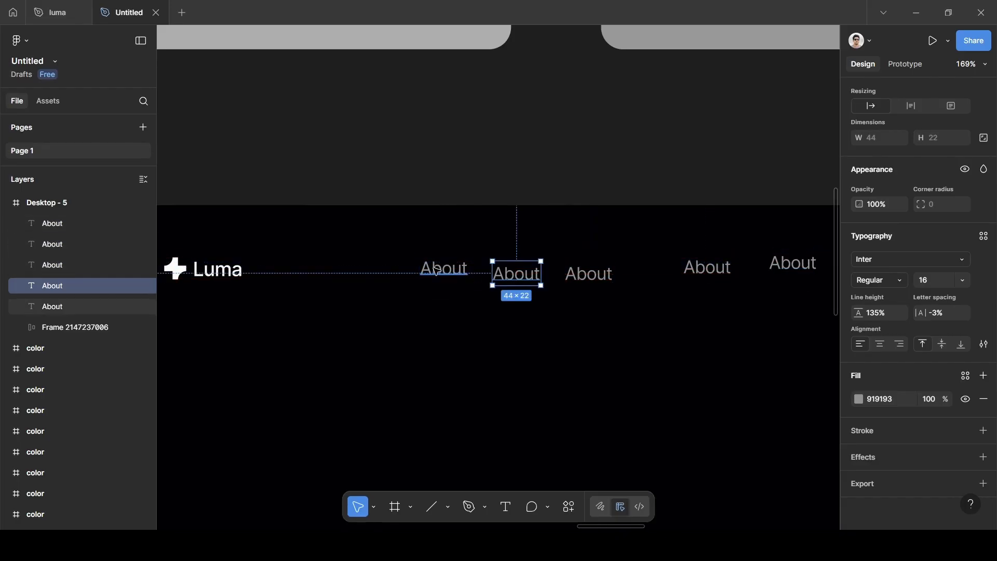
pyautogui.moveTo(436, 269)
pyautogui.mouseDown()
pyautogui.moveTo(369, 272)
pyautogui.moveTo(448, 271)
pyautogui.mouseUp()
# Replace the second About text in the header row with "Features"
pyautogui.doubleClick(514, 274)
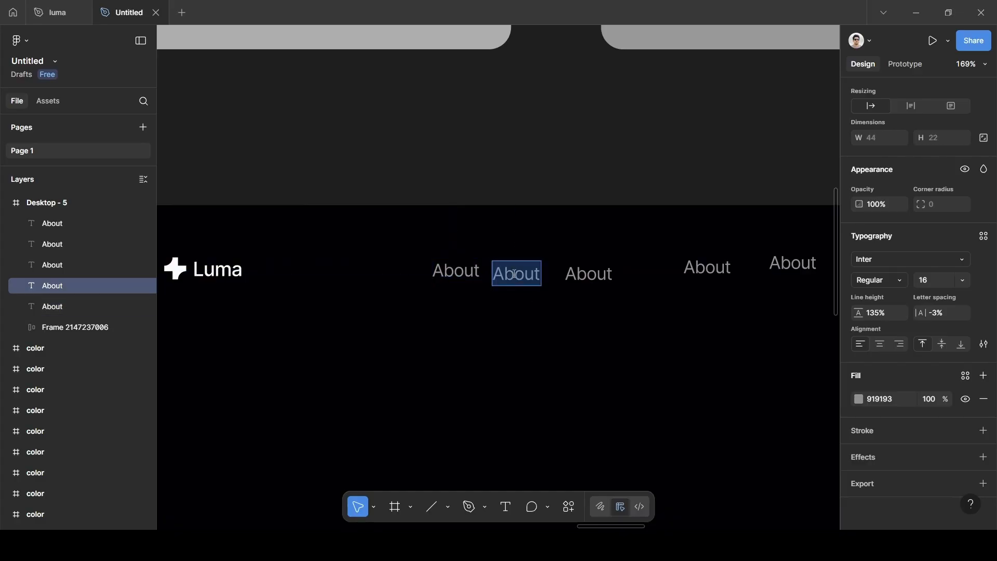
pyautogui.scroll(5, 520, 278)
pyautogui.press('BackSpace')
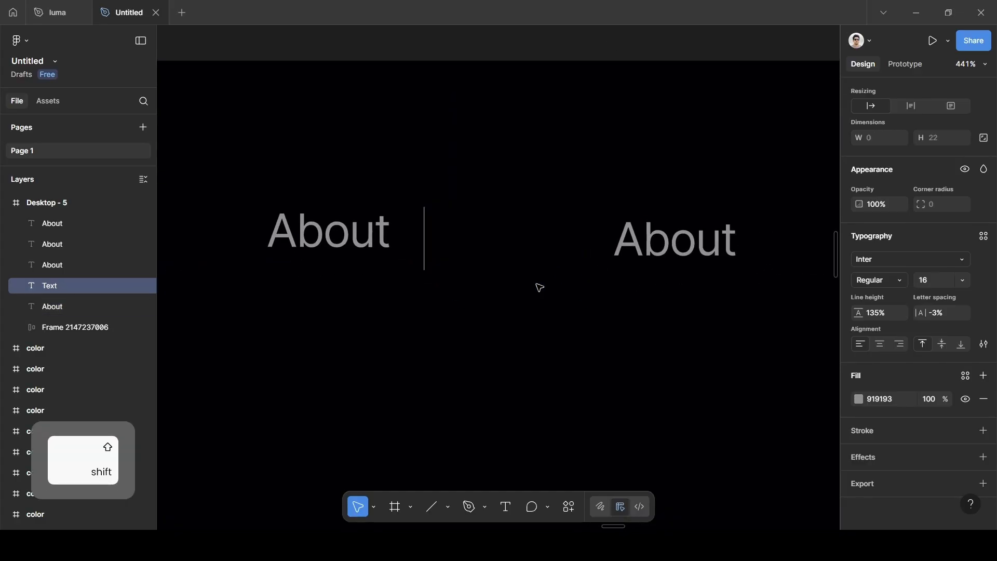
pyautogui.write('Featu')
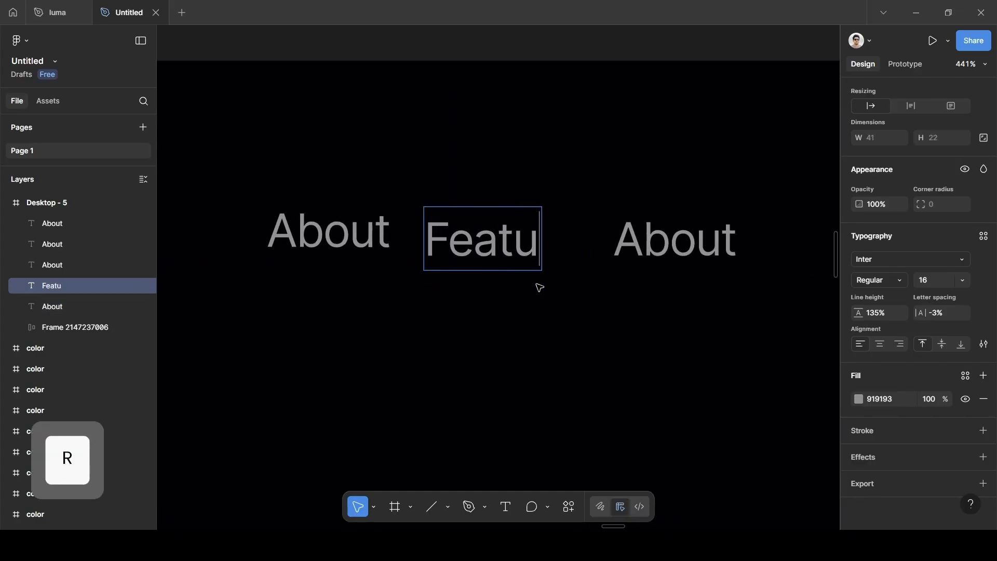
pyautogui.write('res')
# Replace the third About text in the header row with "Pricing"
pyautogui.click(678, 239)
pyautogui.doubleClick(678, 239)
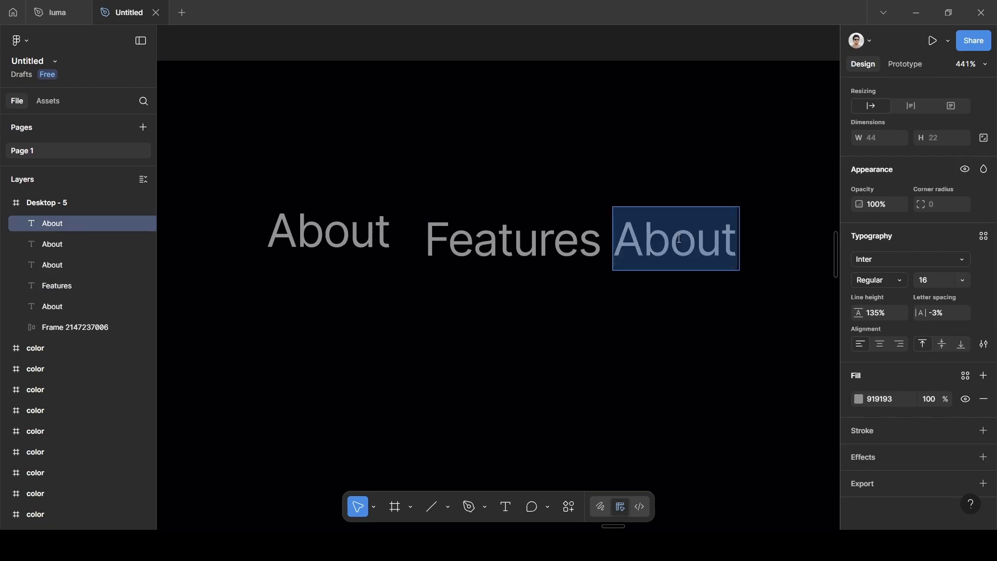
pyautogui.press('BackSpace')
pyautogui.write('Pricing')
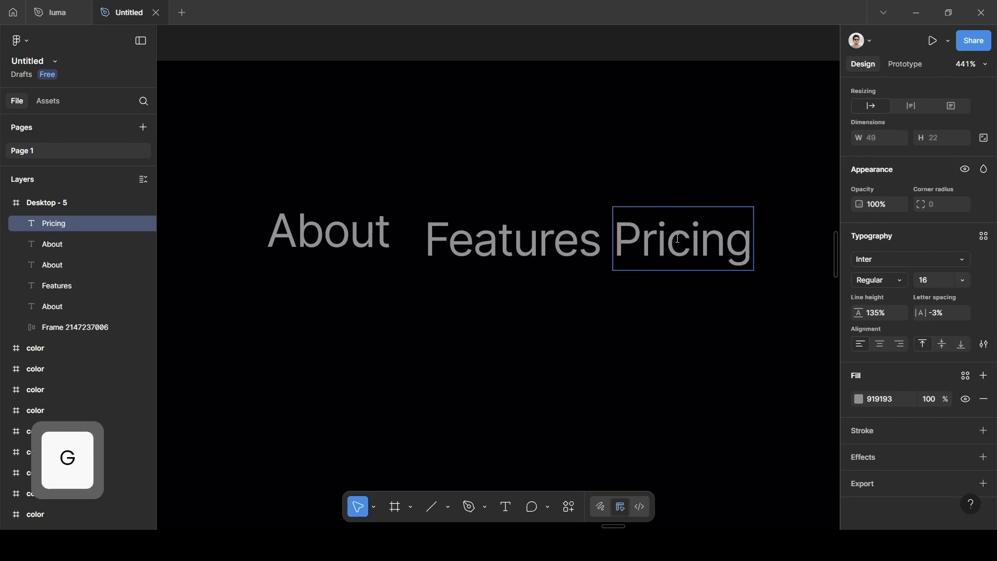
pyautogui.press('Escape')
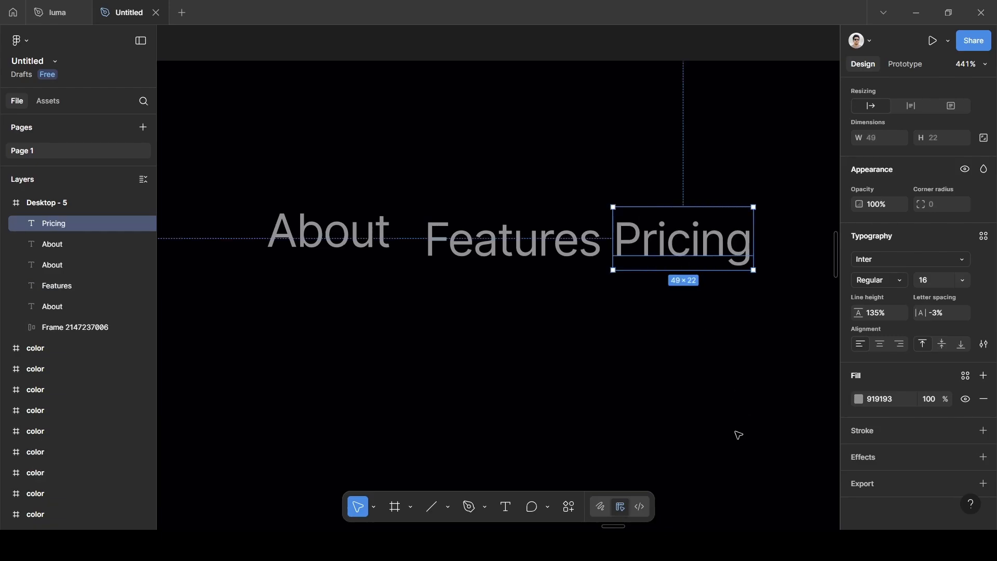
# Replace the fourth About text with "Resources" and move it closer to Pricing
pyautogui.hscroll(10, 737, 434)
pyautogui.doubleClick(514, 200)
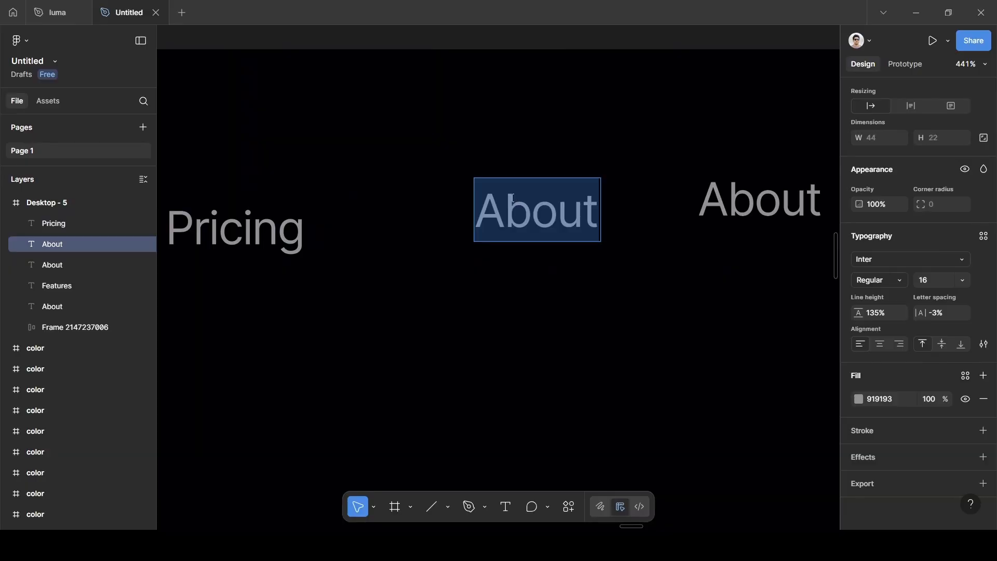
pyautogui.press('BackSpace')
pyautogui.write('Resou')
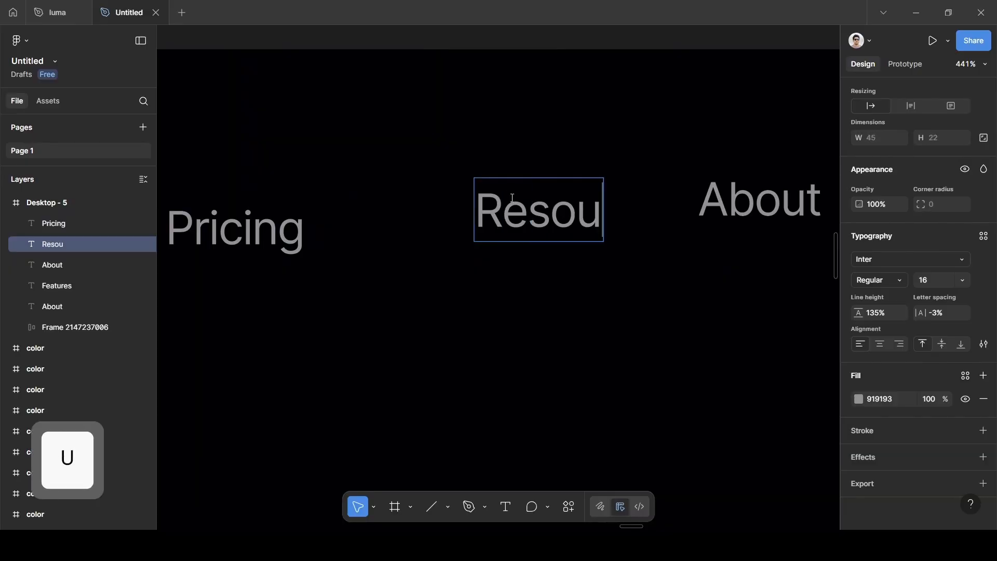
pyautogui.write('rces')
pyautogui.press('Escape')
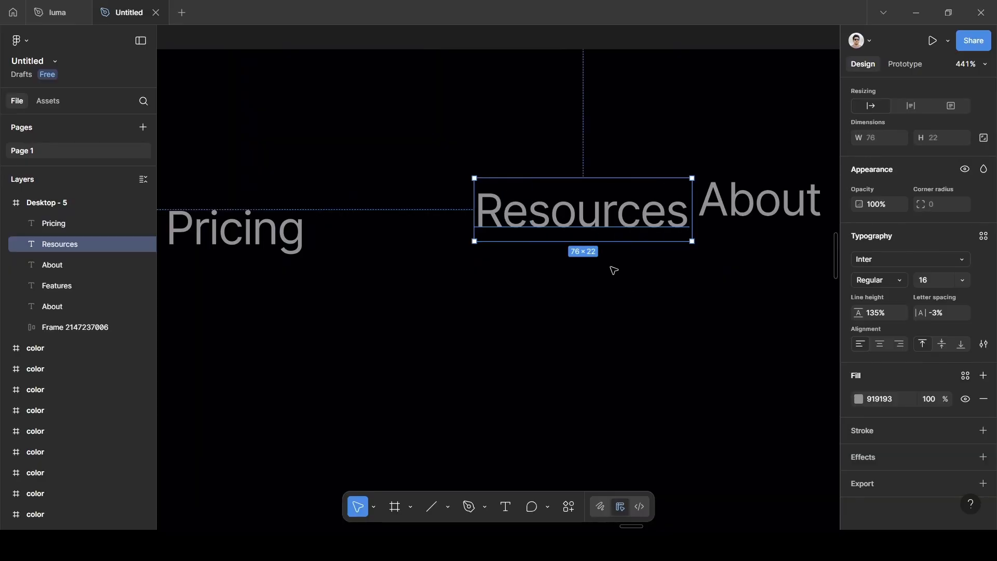
pyautogui.moveTo(536, 229); pyautogui.dragTo(427, 242)
# Retype the last text in the header row as "About"
pyautogui.click(815, 199)
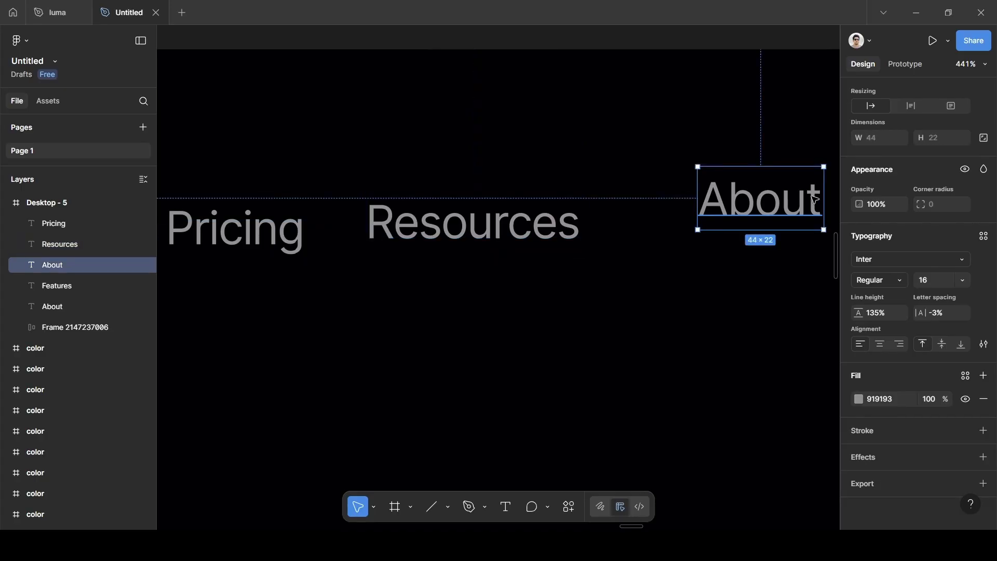
pyautogui.doubleClick(815, 199)
pyautogui.press('BackSpace')
pyautogui.write('A')
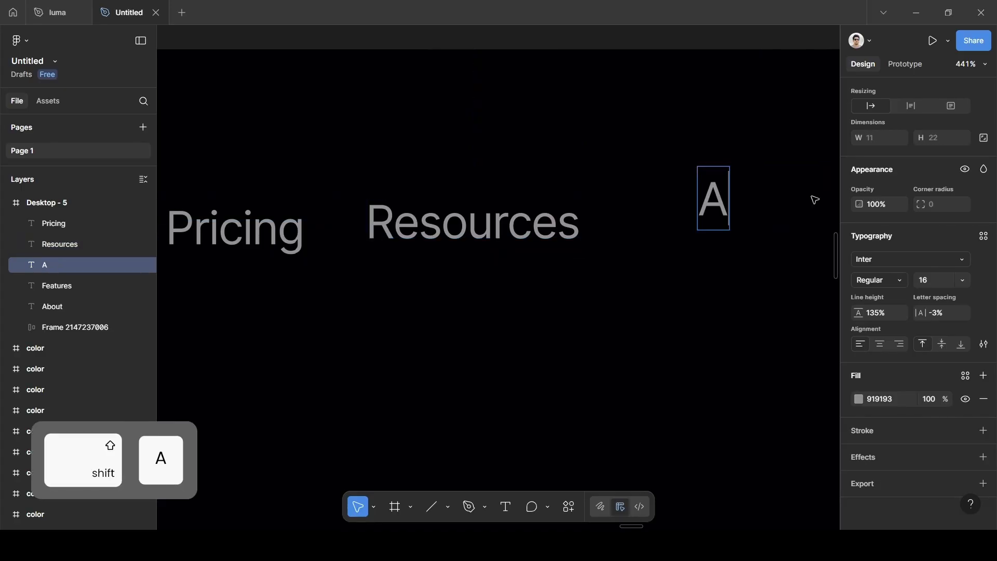
pyautogui.write('bout')
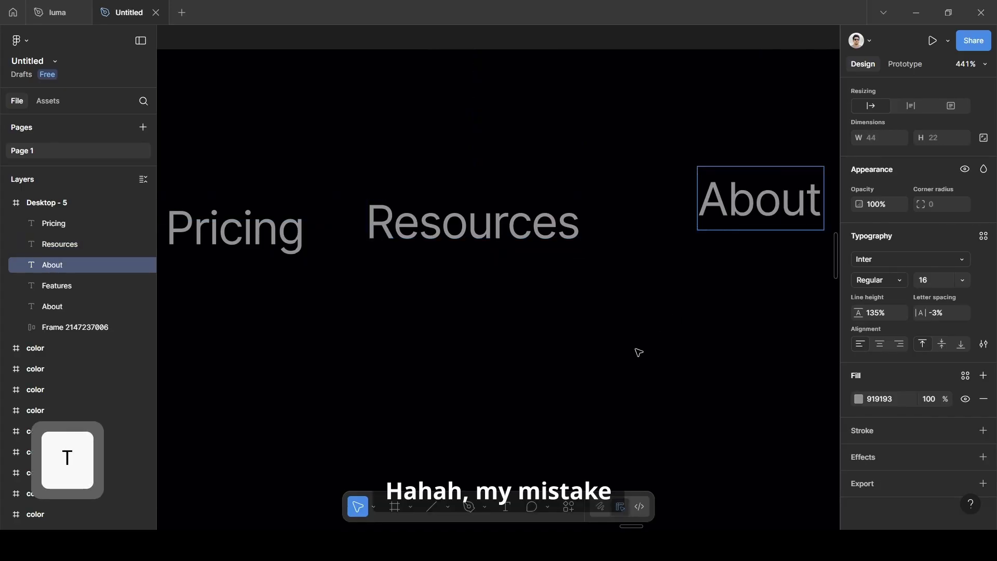
pyautogui.press('Escape')
# Replace the first About text in the header row with "Home"
pyautogui.hscroll(-5, 639, 350)
pyautogui.scroll(-3, 639, 350)
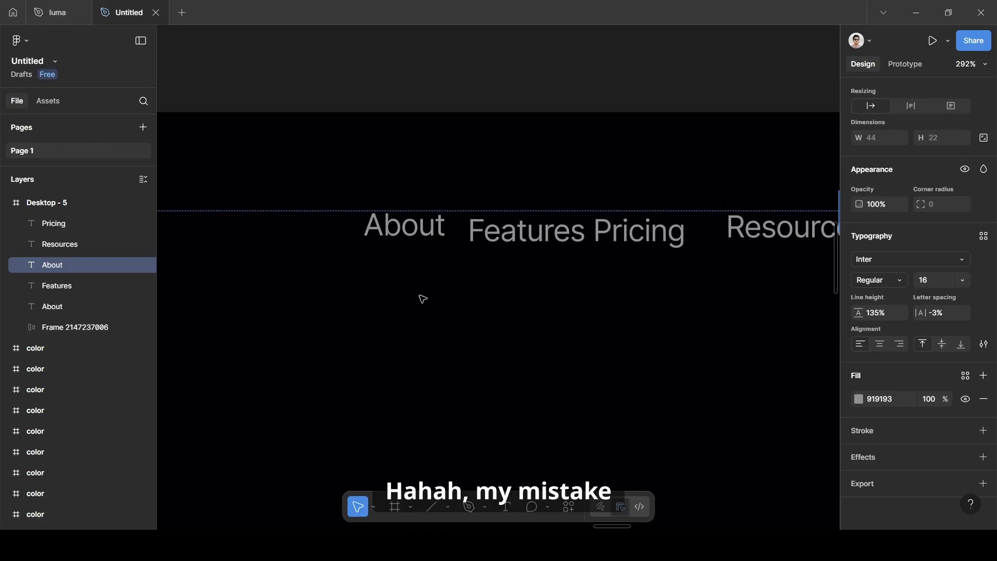
pyautogui.scroll(5, 422, 299)
pyautogui.click(402, 152)
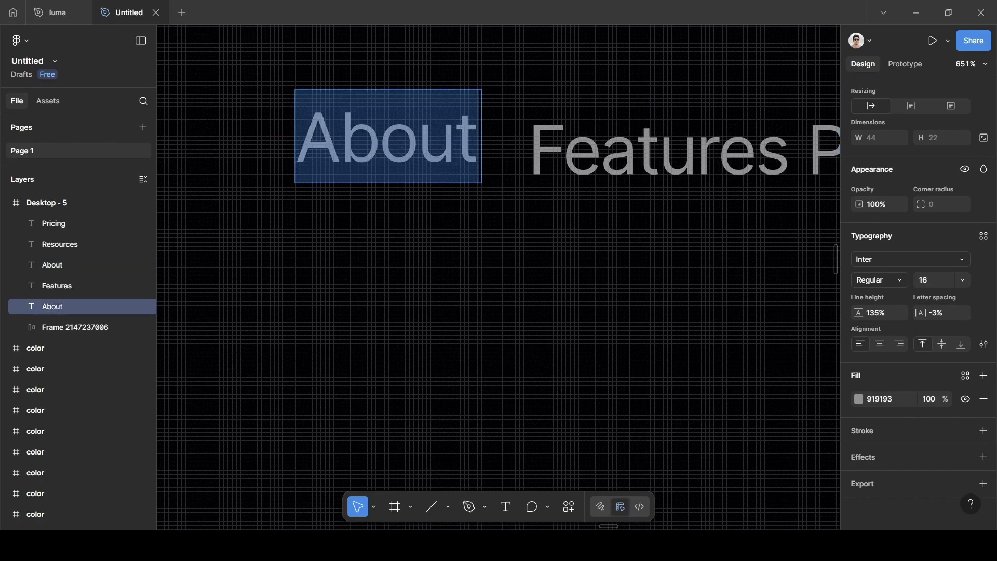
pyautogui.press('BackSpace')
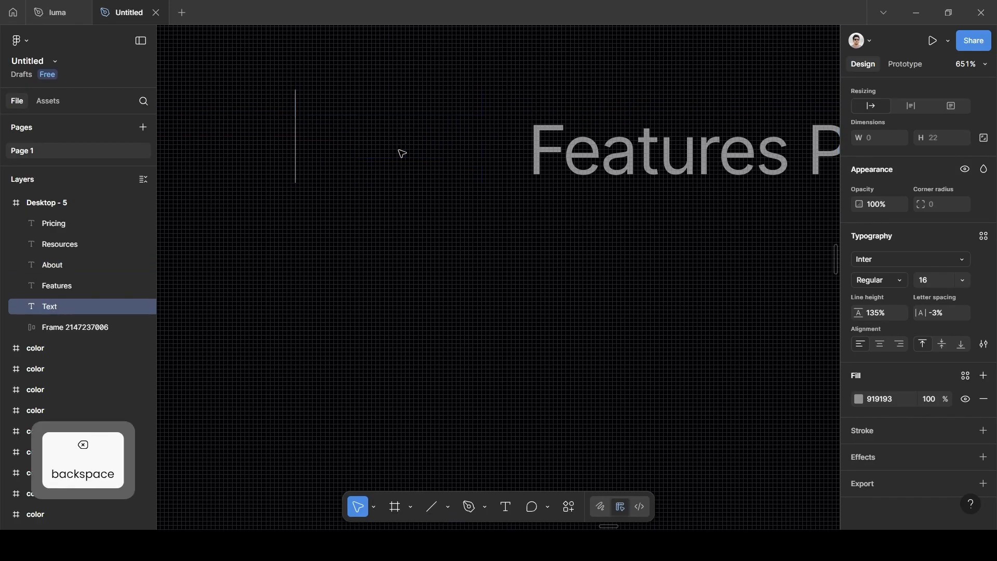
pyautogui.write('Home')
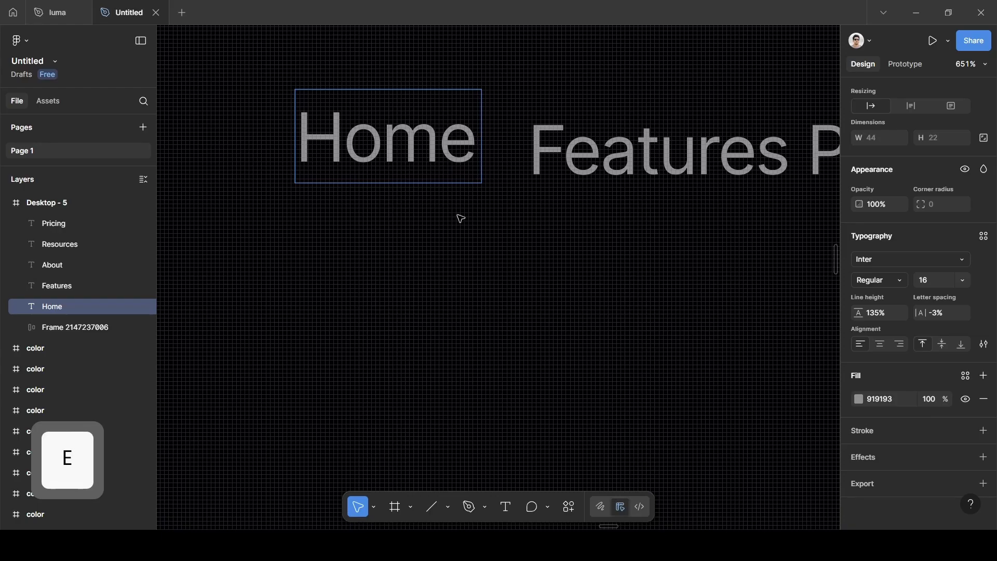
pyautogui.press('Escape')
# Recolor the Home text by sampling F0F0F0 from the light color swatch above the desktop frame
pyautogui.scroll(-5, 463, 284)
pyautogui.scroll(-4, 465, 286)
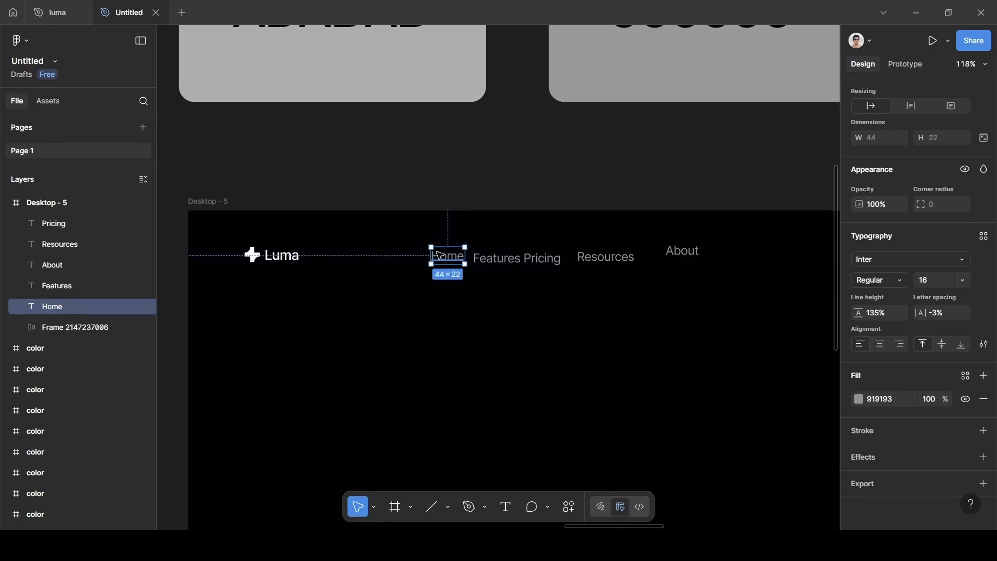
pyautogui.click(859, 399)
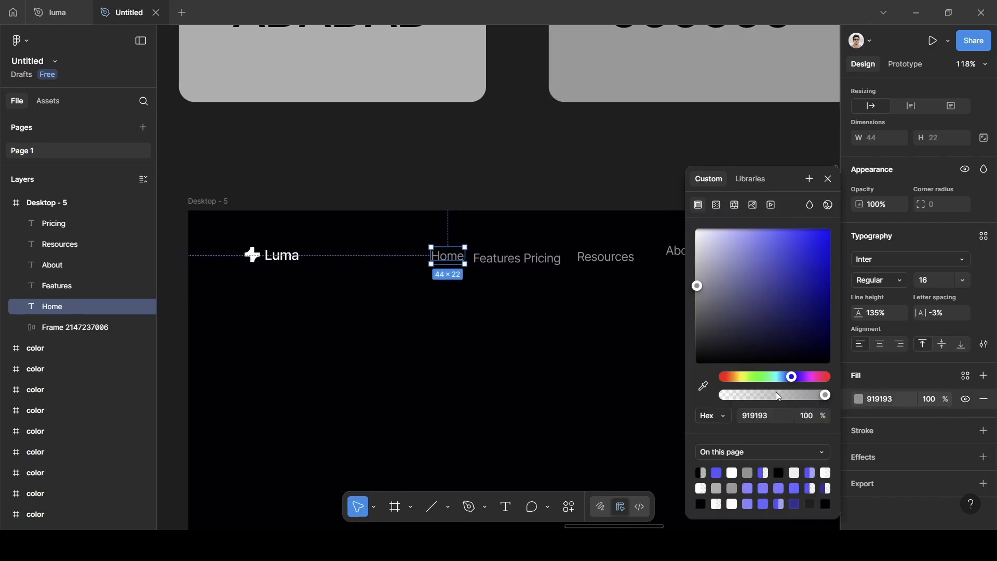
pyautogui.click(702, 387)
pyautogui.hscroll(2, 712, 131)
pyautogui.scroll(-7, 712, 131)
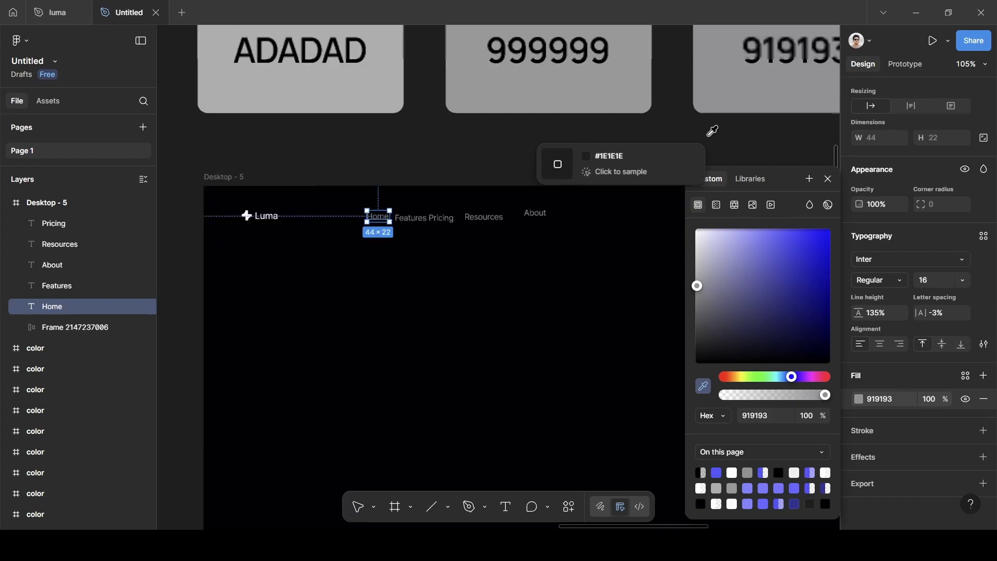
pyautogui.click(715, 114)
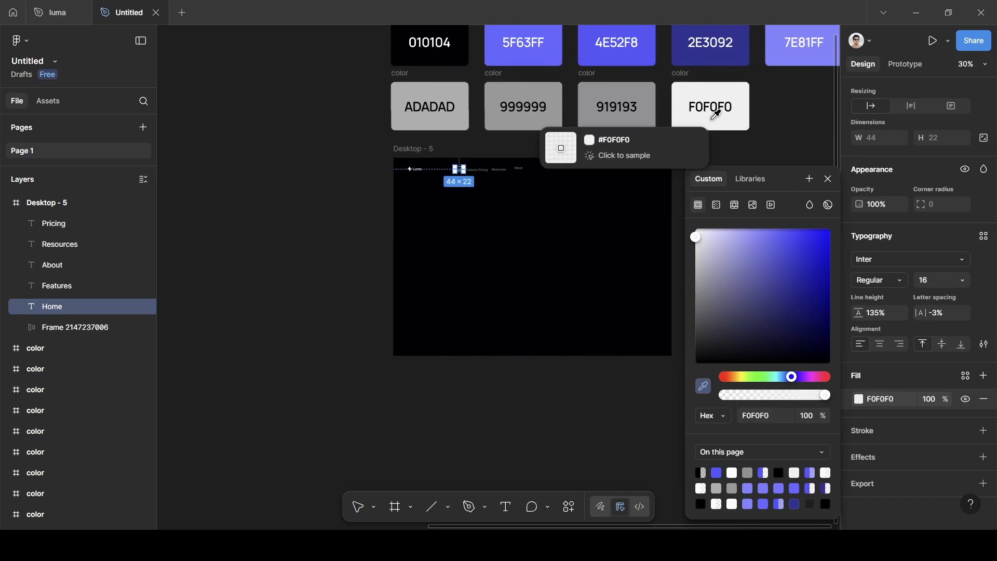
pyautogui.click(494, 224)
pyautogui.click(467, 223)
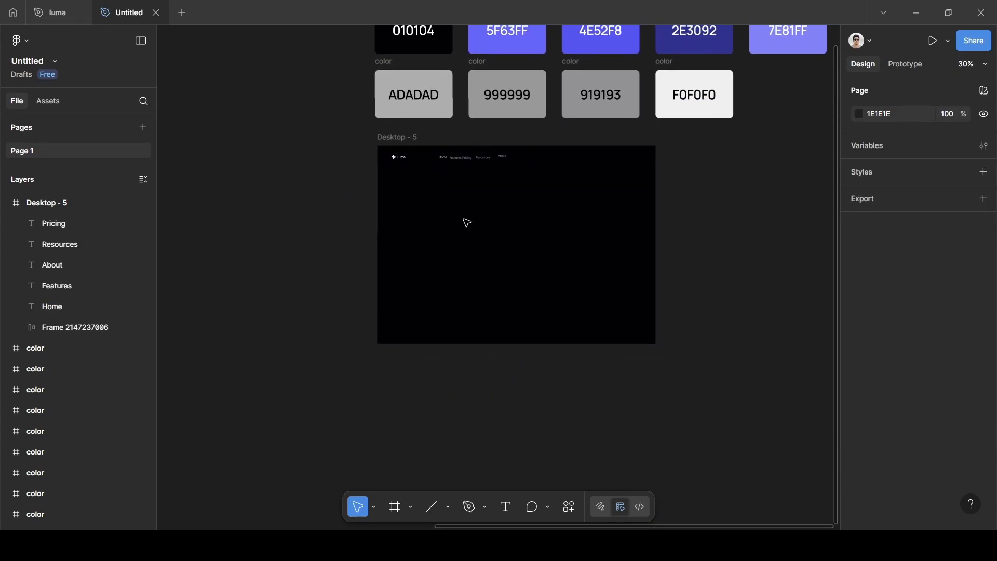
# Wrap the Home, Features, Pricing, Resources and About texts together in a horizontal auto layout frame
pyautogui.scroll(5, 467, 223)
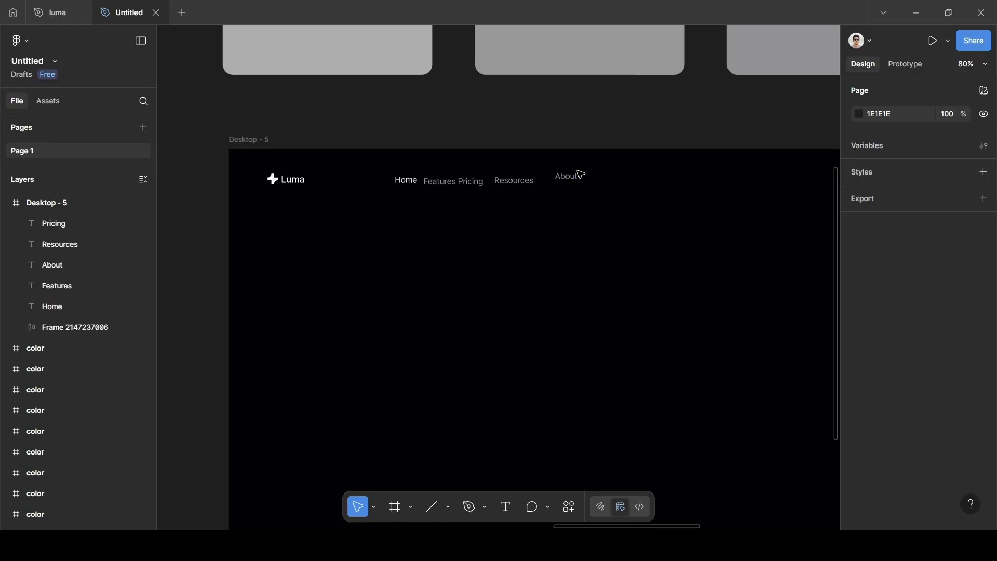
pyautogui.click(580, 174)
pyautogui.keyDown('shift'); pyautogui.click(514, 182); pyautogui.keyUp('shift')
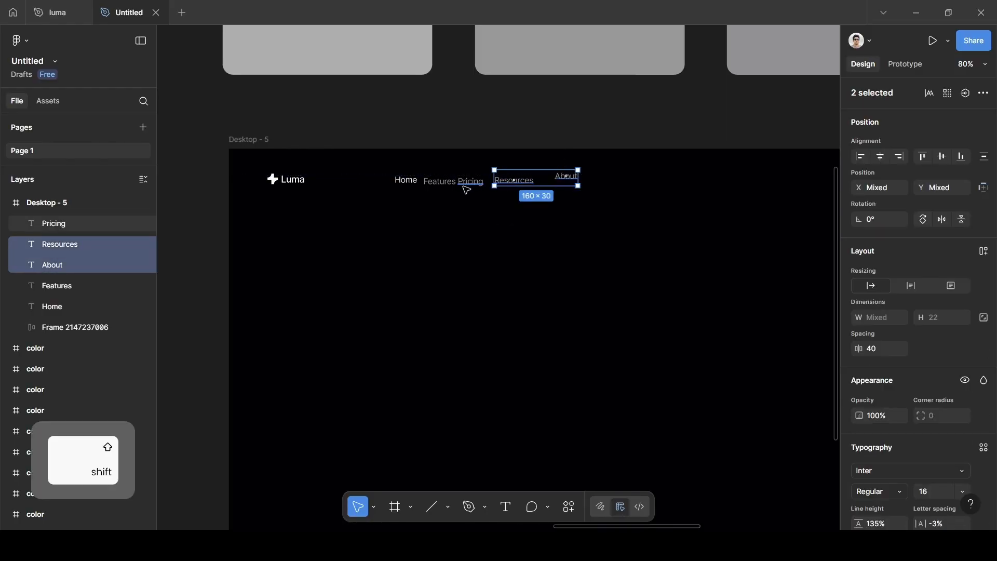
pyautogui.keyDown('shift'); pyautogui.click(470, 181); pyautogui.keyUp('shift')
pyautogui.keyDown('shift'); pyautogui.click(439, 182); pyautogui.keyUp('shift')
pyautogui.keyDown('shift'); pyautogui.click(406, 181); pyautogui.keyUp('shift')
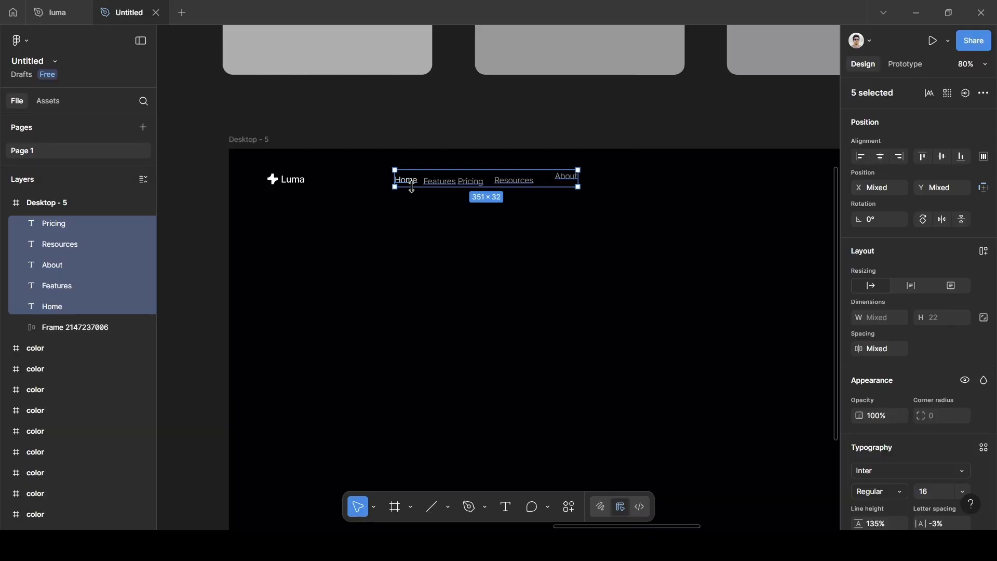
pyautogui.hotkey('shift', 'a')
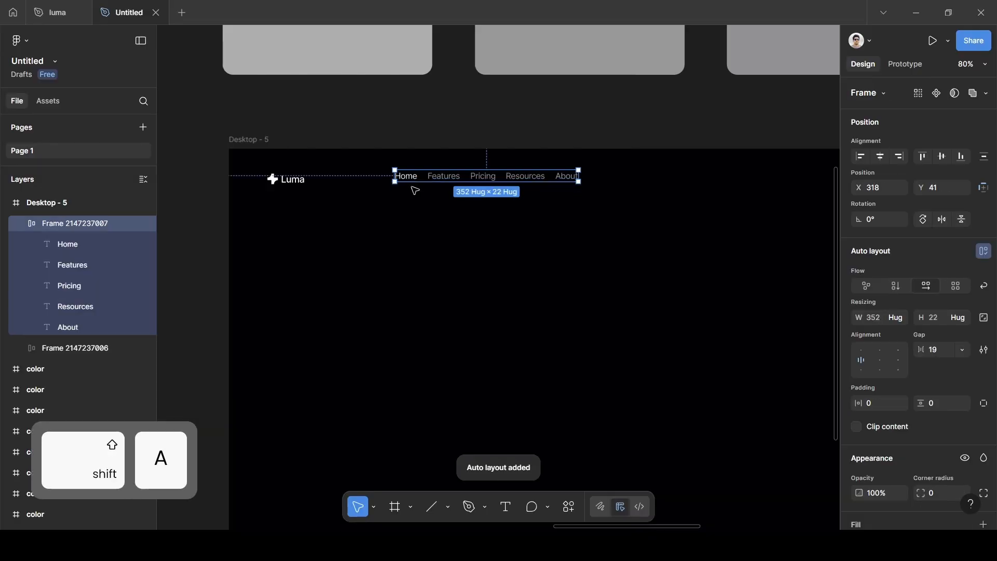
# Set the gap between the navigation links to 32 and move their frame to about X 492, Y 54 in the header
pyautogui.press('BackSpace')
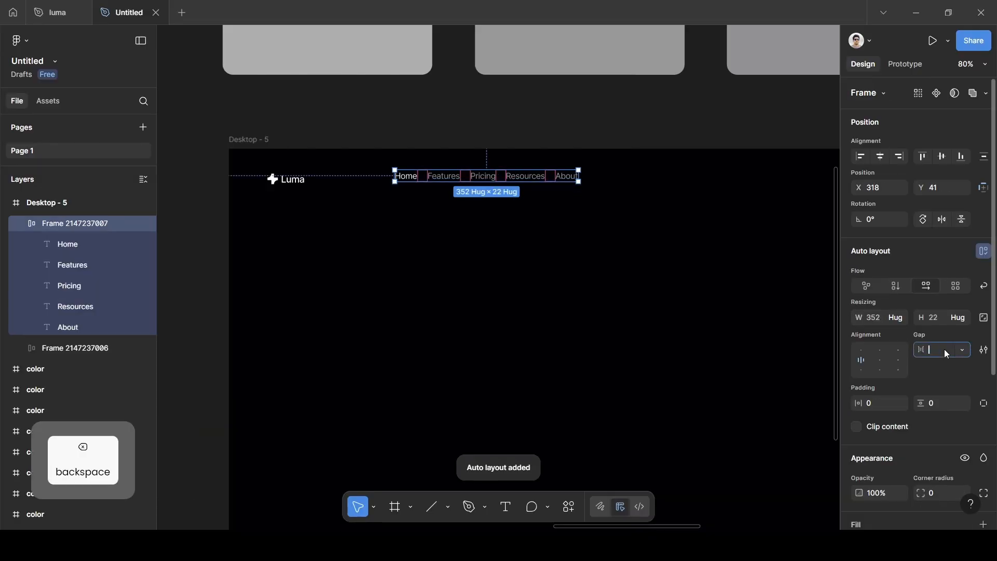
pyautogui.write('32')
pyautogui.click(956, 374)
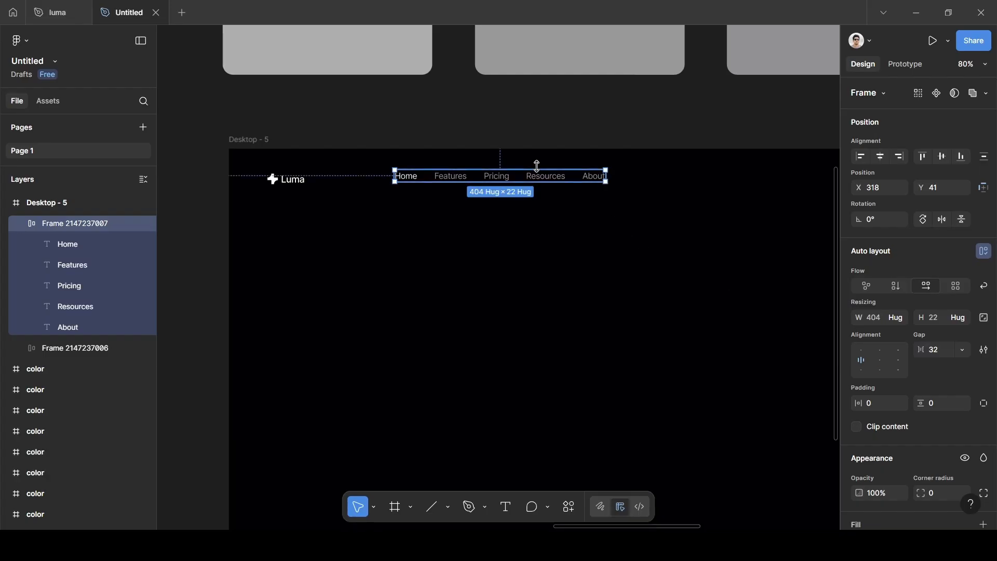
pyautogui.moveTo(528, 181); pyautogui.dragTo(619, 188)
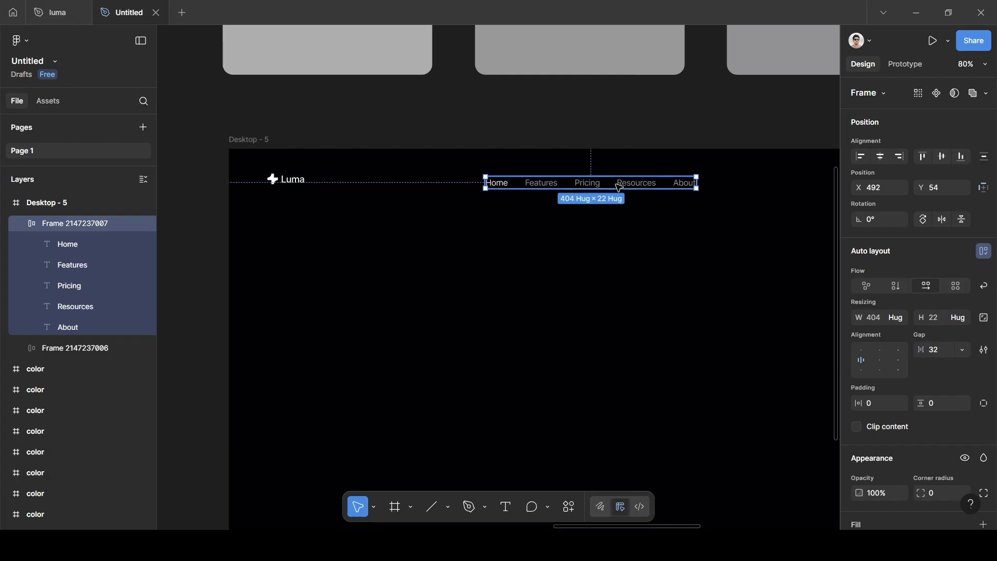
# Add a "Sign UP" text near the header's right end and line it up with the navigation links
pyautogui.scroll(5, 618, 187)
pyautogui.hscroll(11, 619, 188)
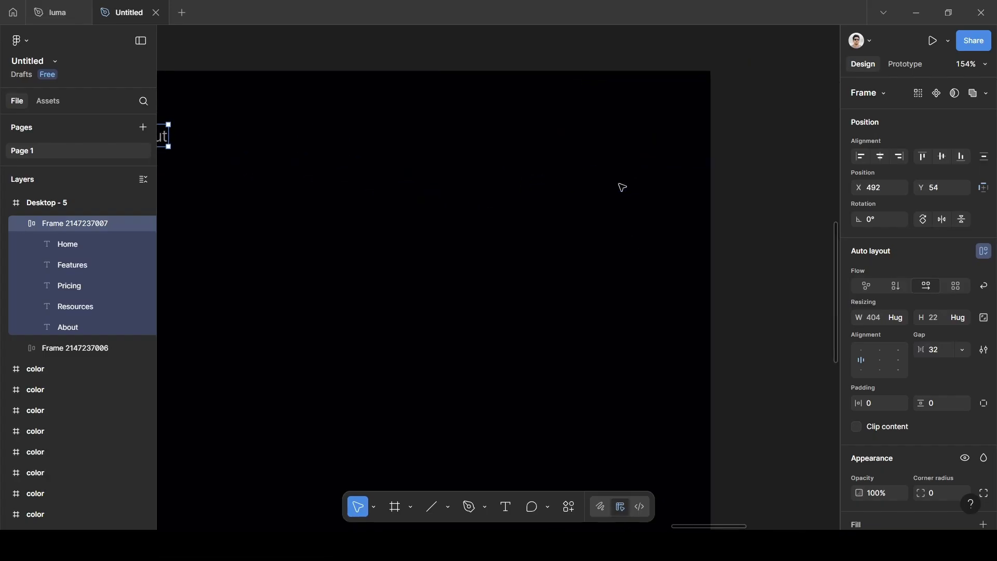
pyautogui.hscroll(-1, 622, 188)
pyautogui.scroll(-2, 622, 188)
pyautogui.click(616, 298)
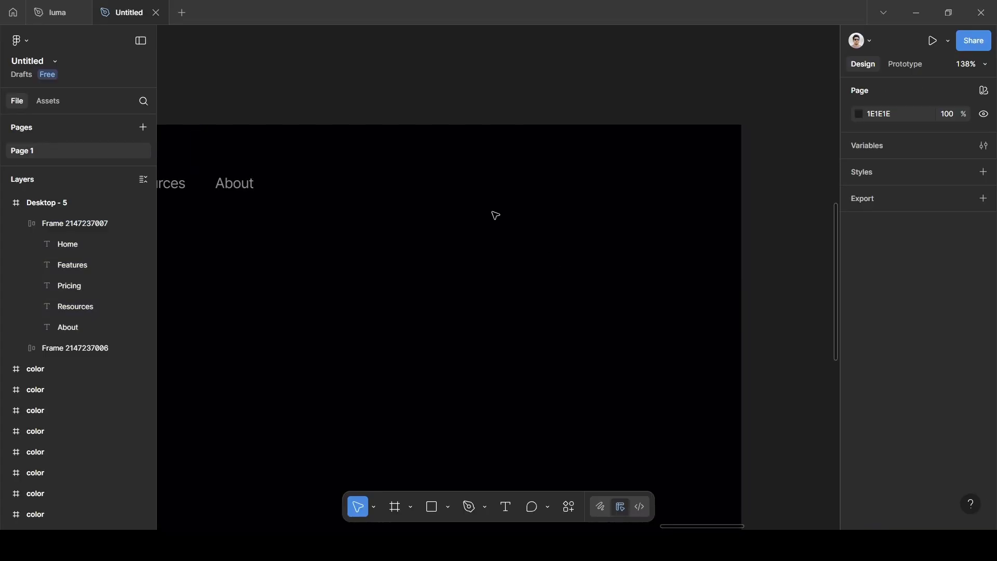
pyautogui.press('t')
pyautogui.click(524, 164)
pyautogui.write('S')
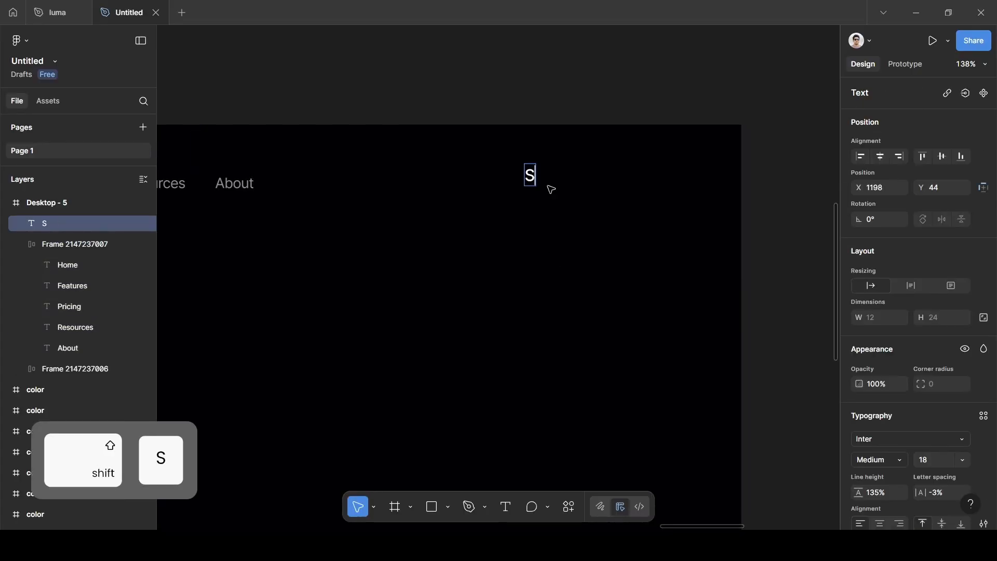
pyautogui.write('ign UP')
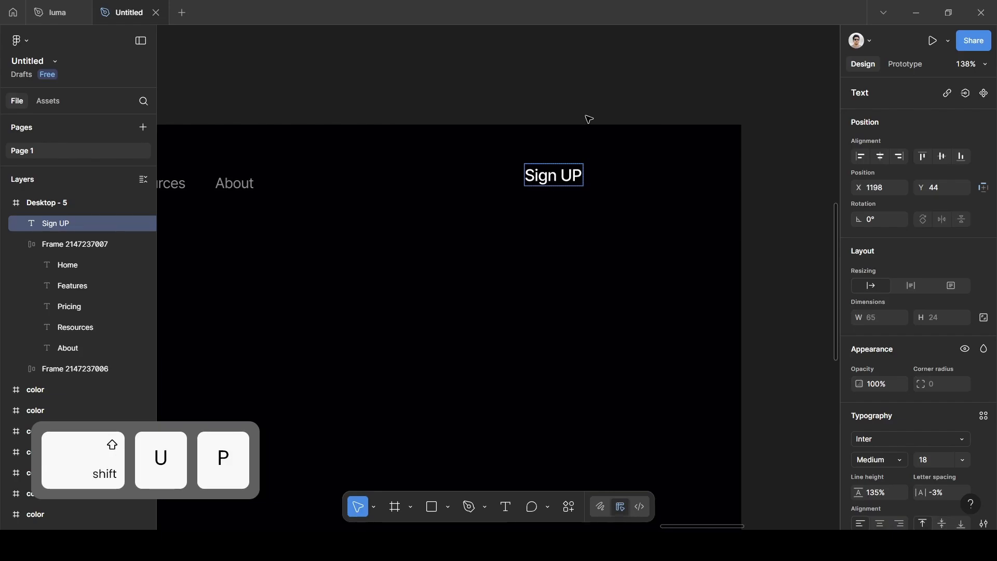
pyautogui.press('Escape')
pyautogui.scroll(-3, 920, 366)
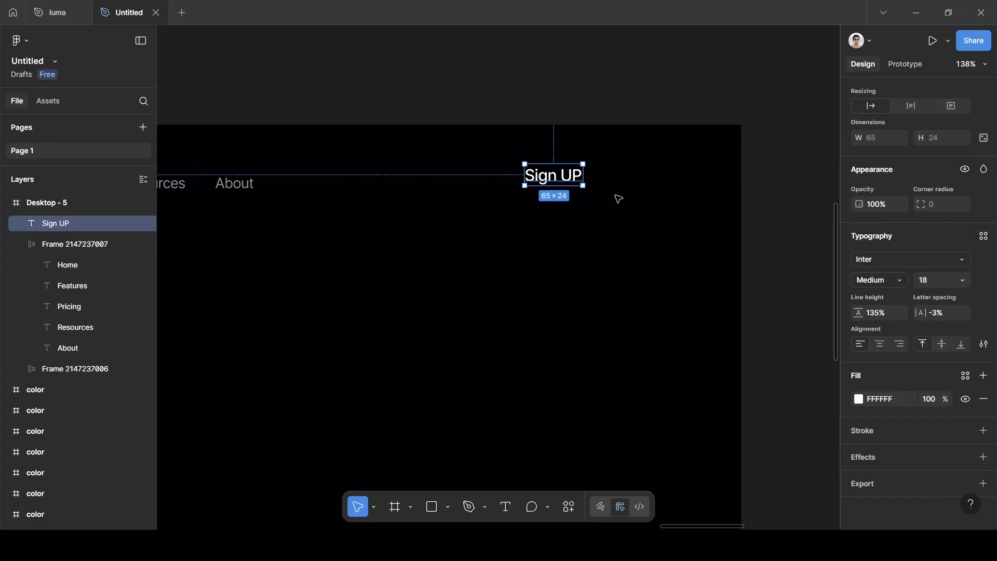
pyautogui.moveTo(572, 175); pyautogui.dragTo(626, 182)
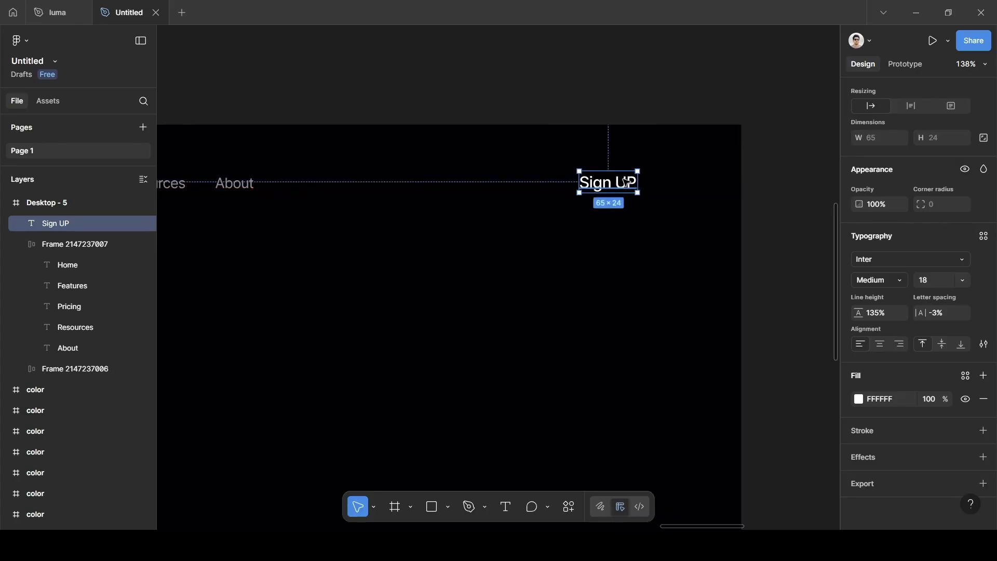
# Wrap the Sign UP text in auto layout and give the new frame a linear gradient fill
pyautogui.hotkey('shift', 'a')
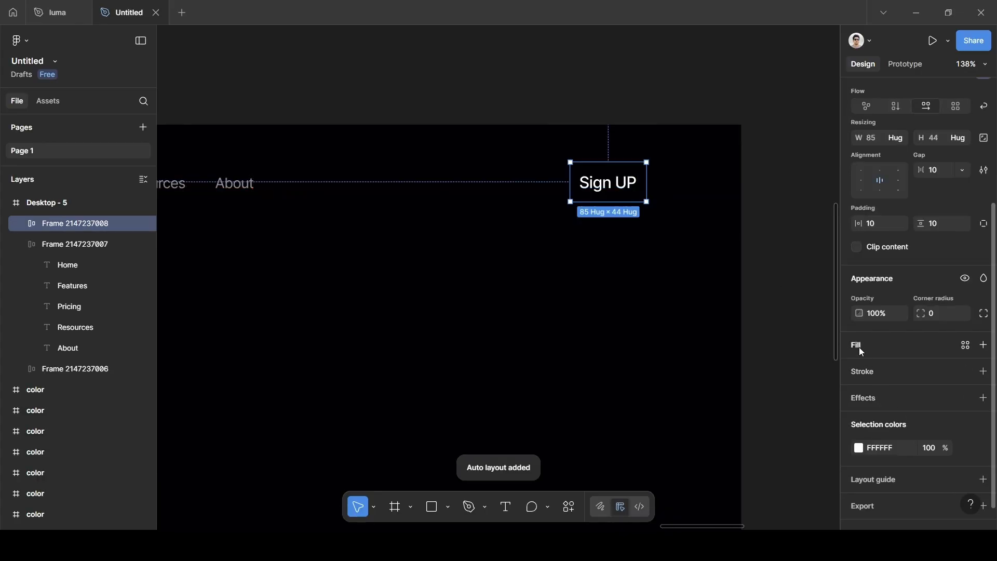
pyautogui.click(861, 352)
pyautogui.click(723, 208)
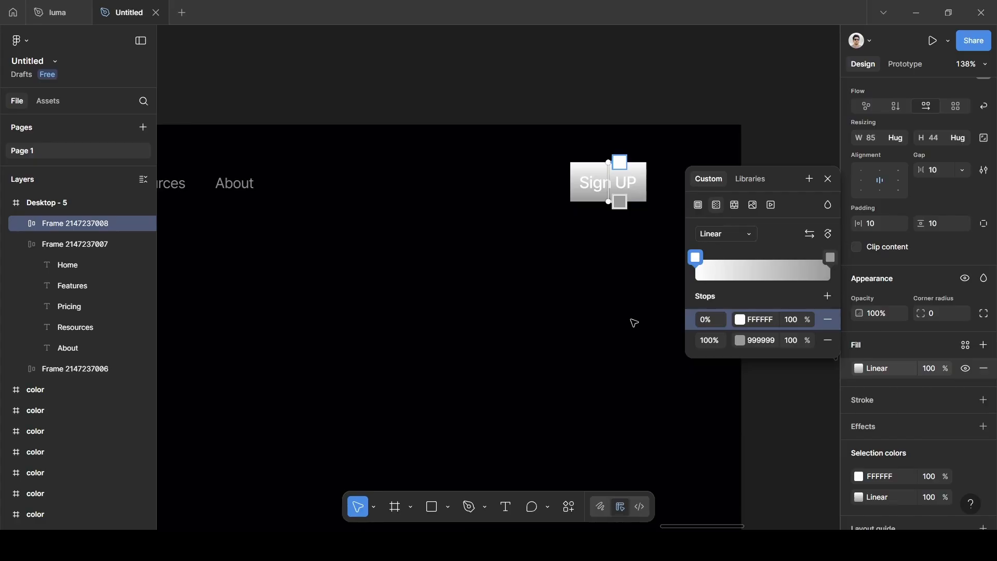
# Set the Sign UP button's gradient stops to 4E52F8 at 0% and 7E81FF at 100%, sampled from the color swatches
pyautogui.scroll(-4, 609, 326)
pyautogui.scroll(-8, 609, 326)
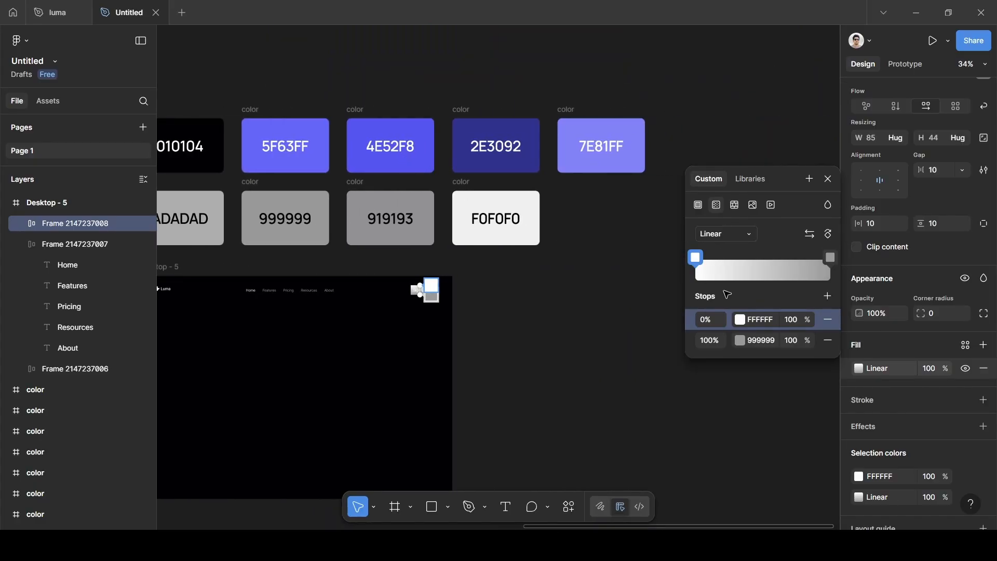
pyautogui.click(741, 322)
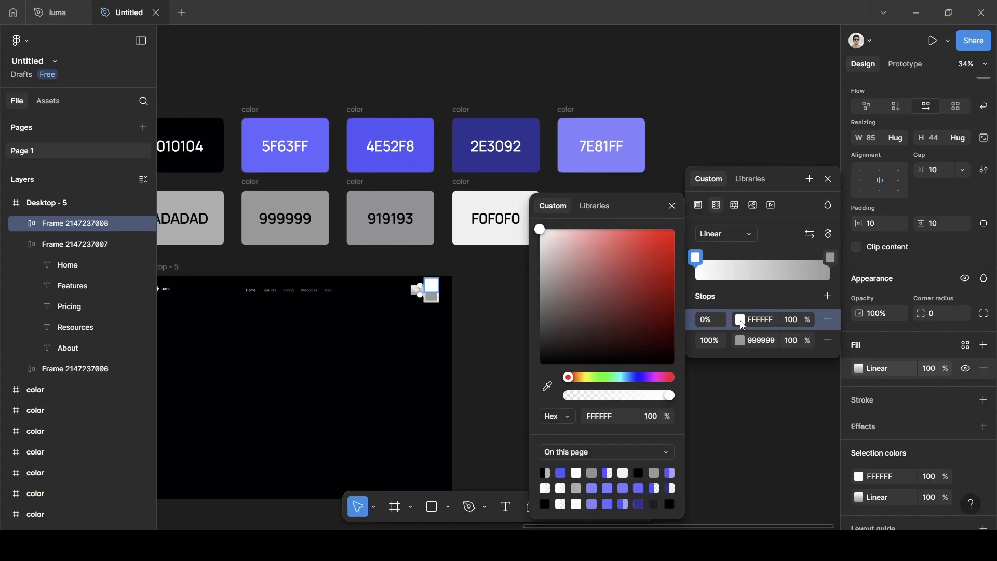
pyautogui.click(548, 387)
pyautogui.click(428, 159)
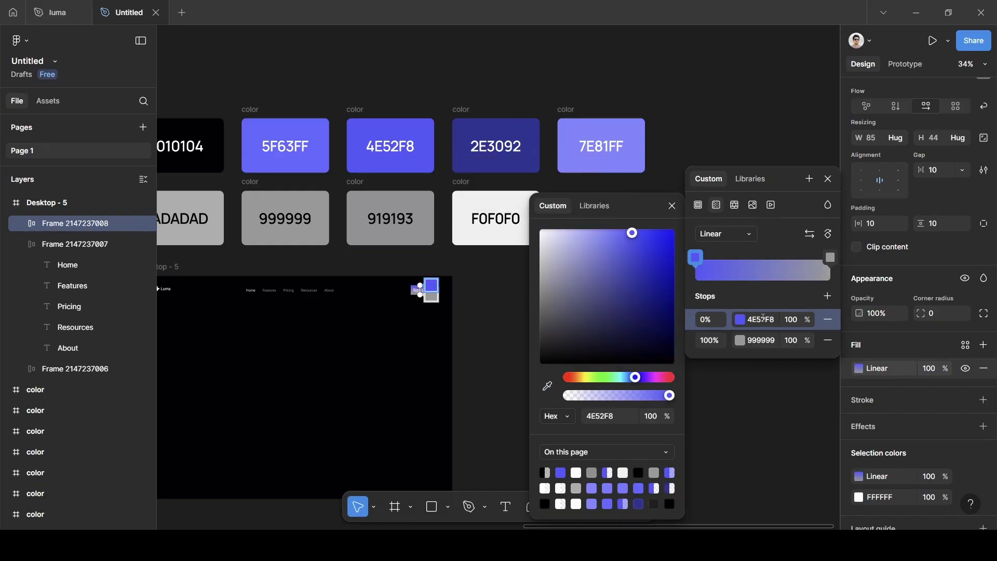
pyautogui.click(741, 341)
pyautogui.click(547, 386)
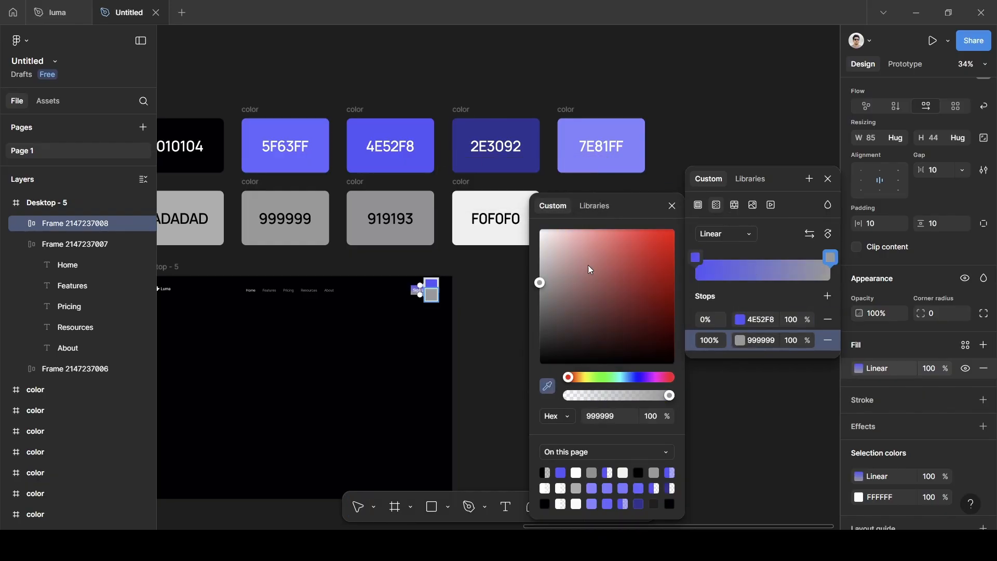
pyautogui.click(595, 134)
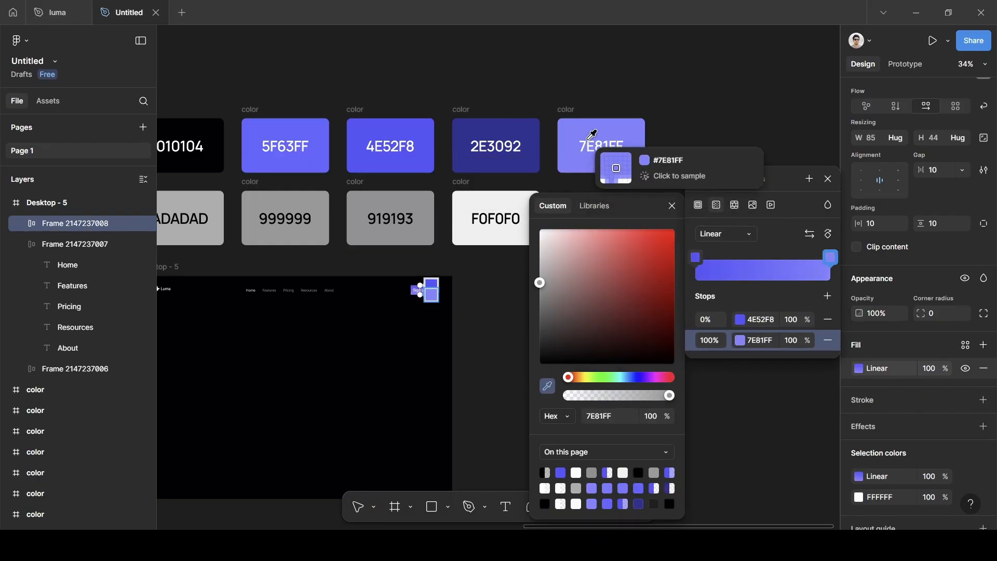
pyautogui.click(827, 178)
# Turn the Sign UP button's fill gradient horizontal, running left to right across the button, and shift its 4E52F8 stop to 31%
pyautogui.scroll(5, 407, 329)
pyautogui.scroll(3, 407, 329)
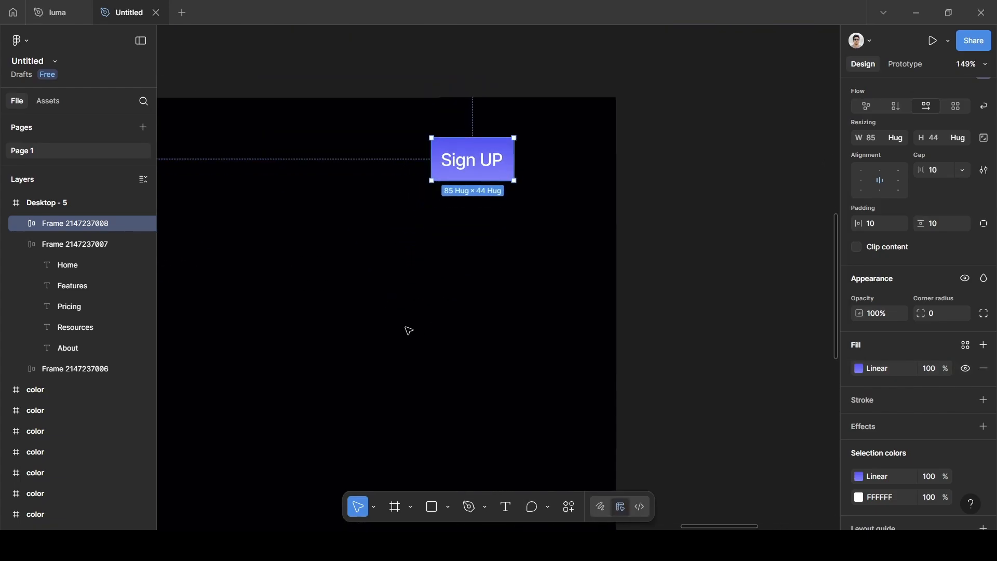
pyautogui.scroll(2, 590, 273)
pyautogui.click(857, 369)
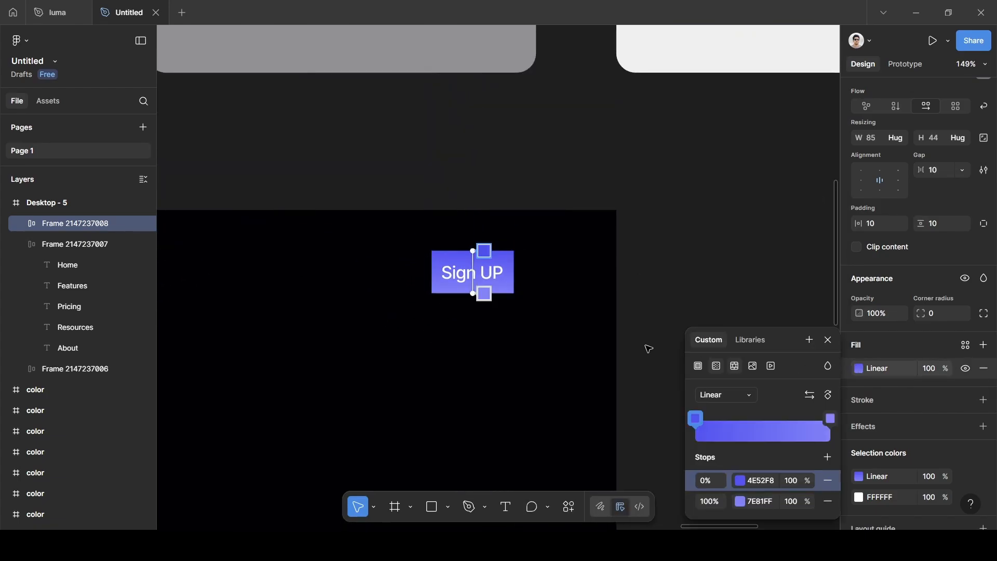
pyautogui.scroll(3, 562, 325)
pyautogui.hscroll(-3, 563, 325)
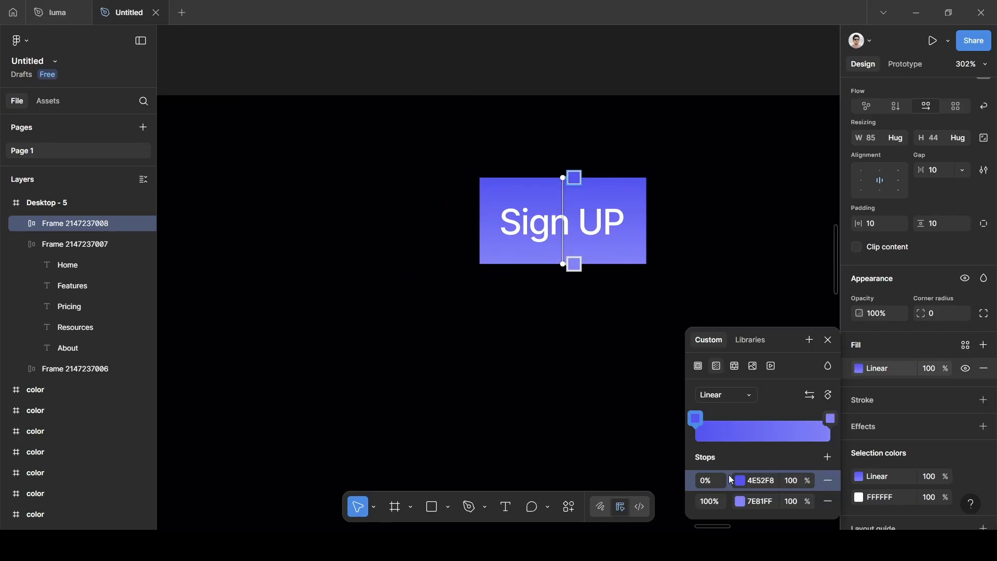
pyautogui.moveTo(563, 178); pyautogui.dragTo(483, 218)
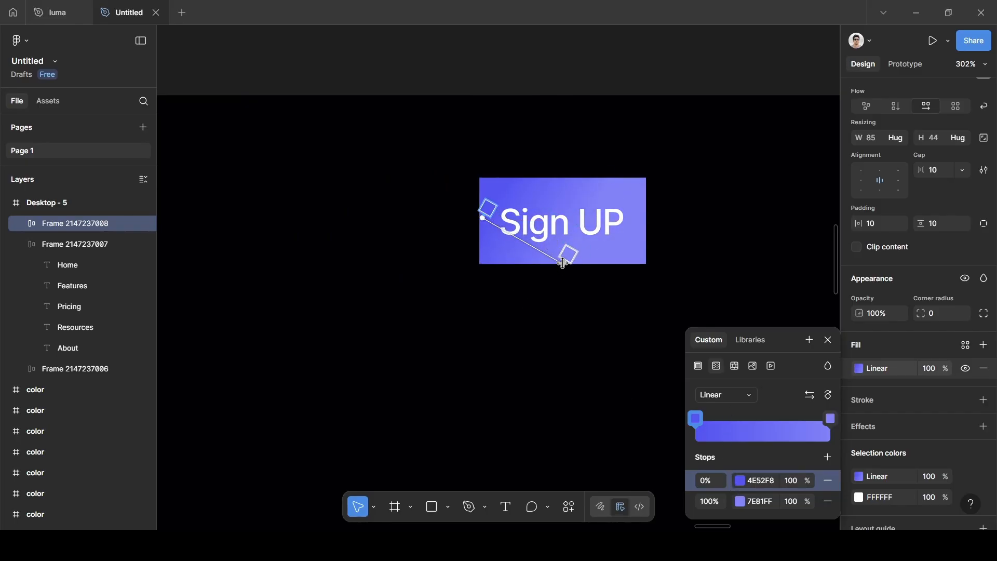
pyautogui.moveTo(563, 264); pyautogui.dragTo(646, 220)
pyautogui.moveTo(483, 206); pyautogui.dragTo(534, 206)
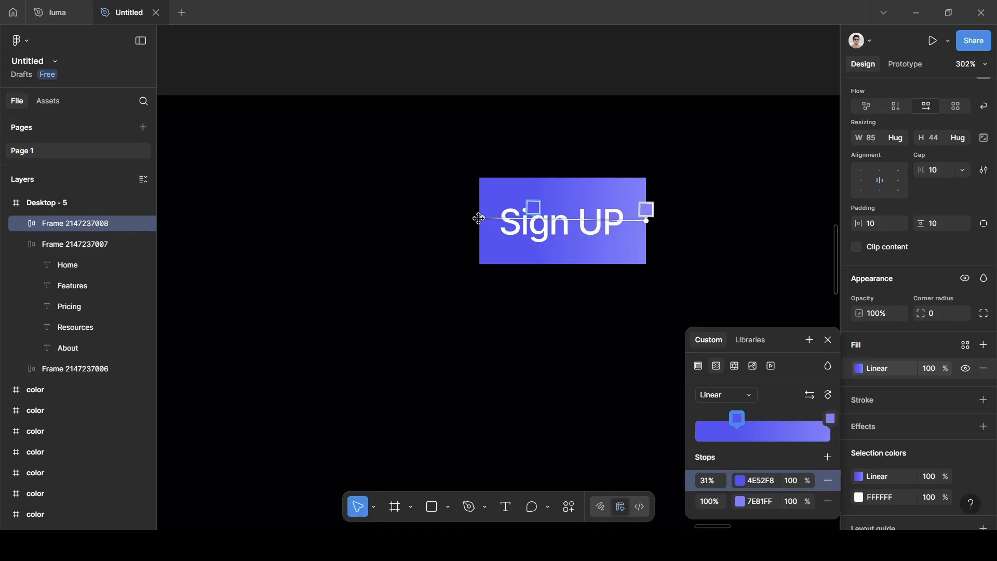
pyautogui.press('Escape')
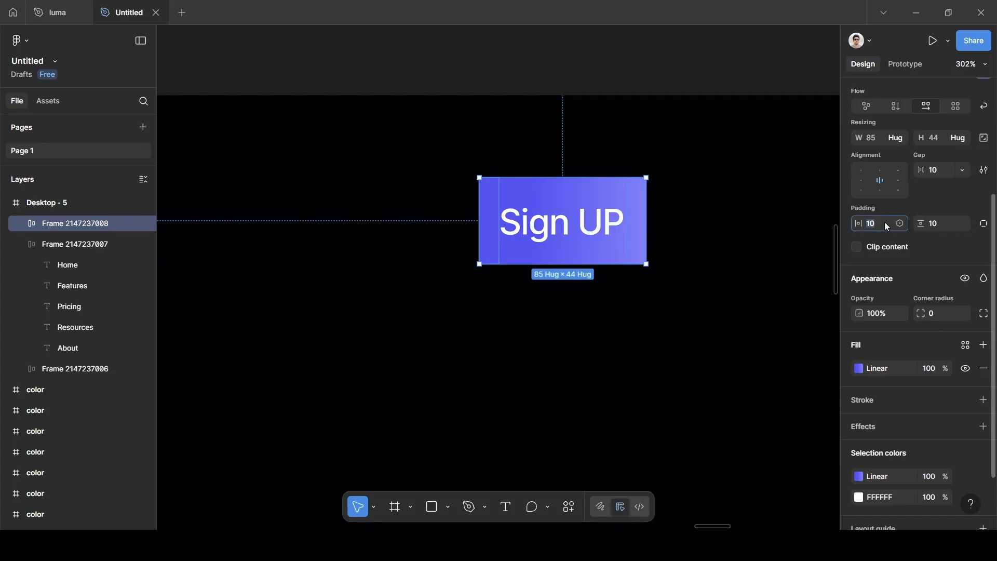
# Set the Sign UP button's padding to 18 horizontally and 8 vertically
pyautogui.press('BackSpace')
pyautogui.write('18')
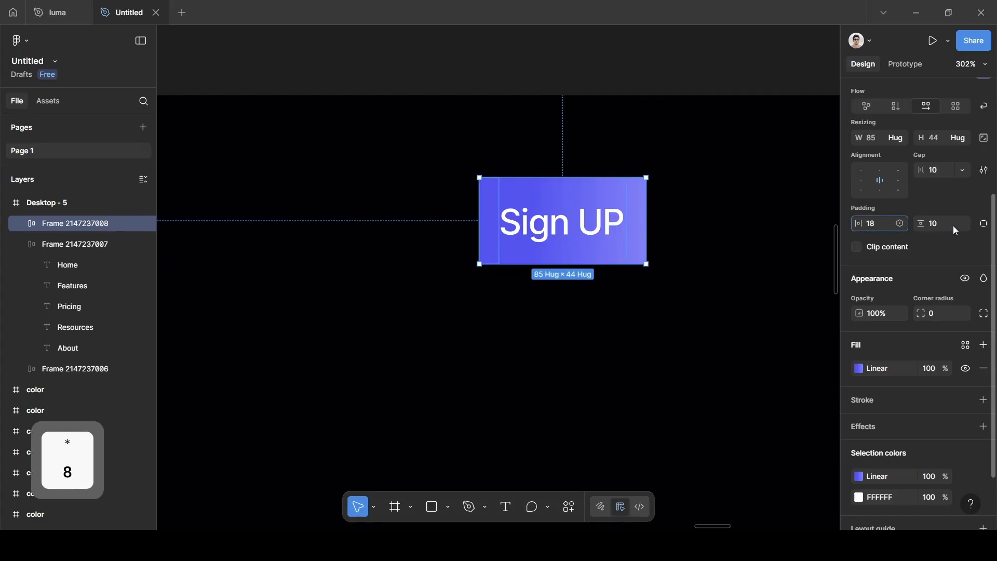
pyautogui.click(949, 188)
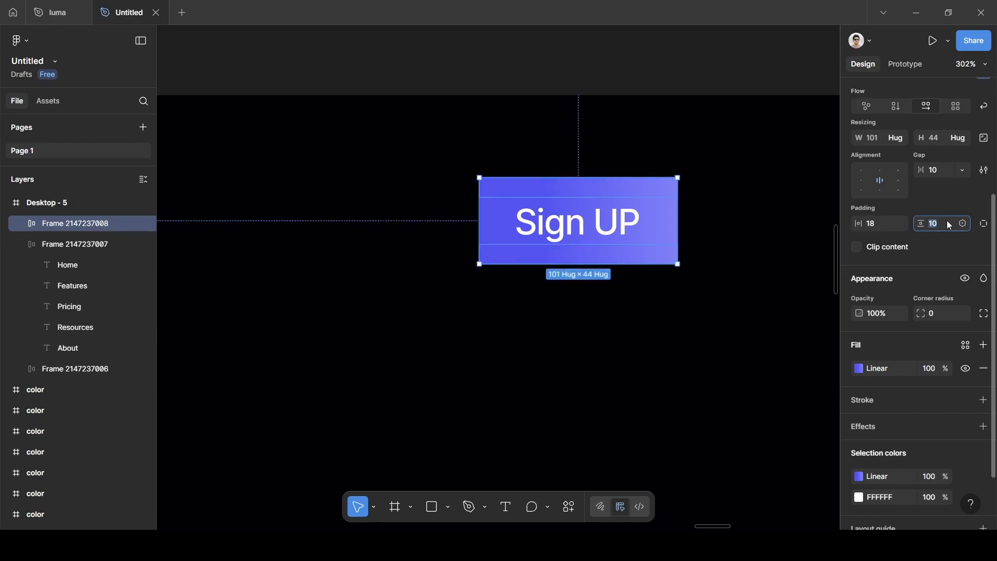
pyautogui.press('BackSpace')
pyautogui.write('8')
pyautogui.click(939, 210)
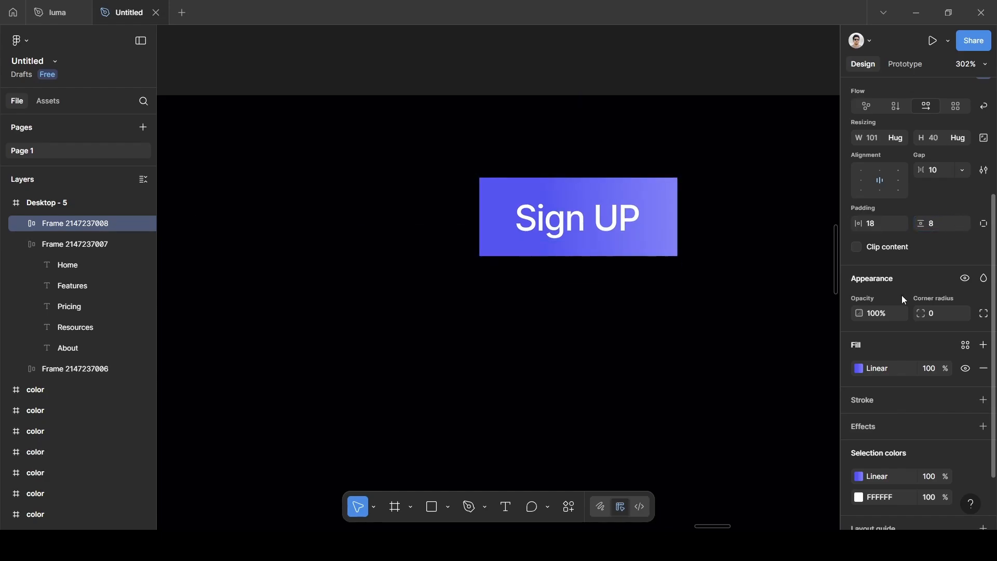
# Round the Sign UP button's corners with a radius of 12
pyautogui.scroll(-3, 923, 373)
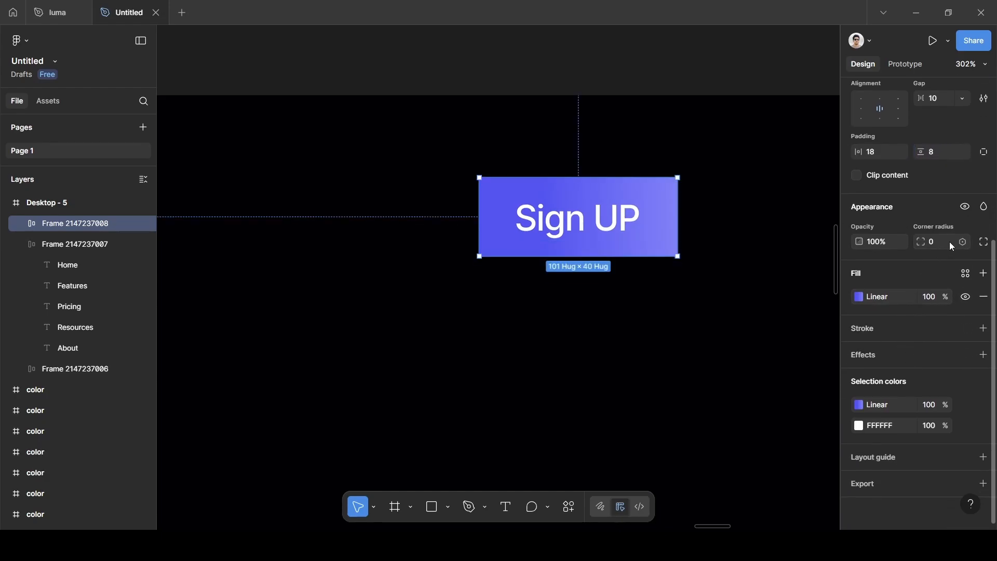
pyautogui.write('12')
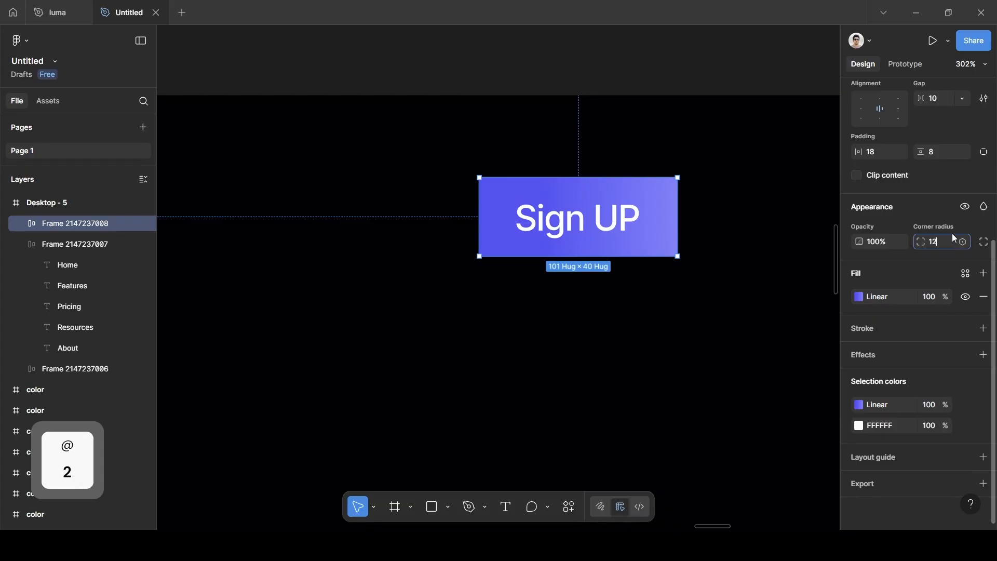
pyautogui.click(924, 205)
# Add a linear gradient stroke to the Sign UP button with both color stops set to FFFFFF
pyautogui.click(915, 329)
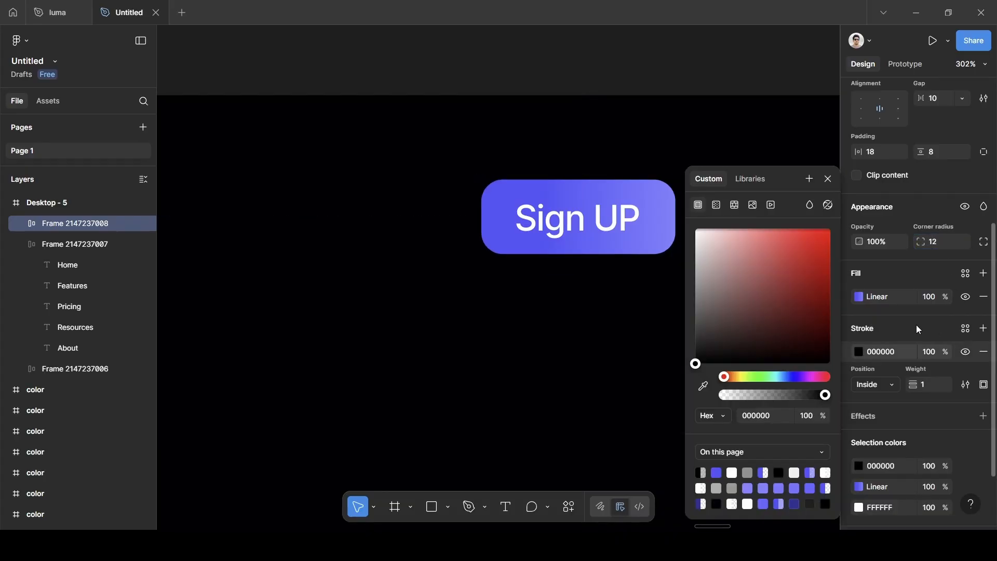
pyautogui.click(721, 205)
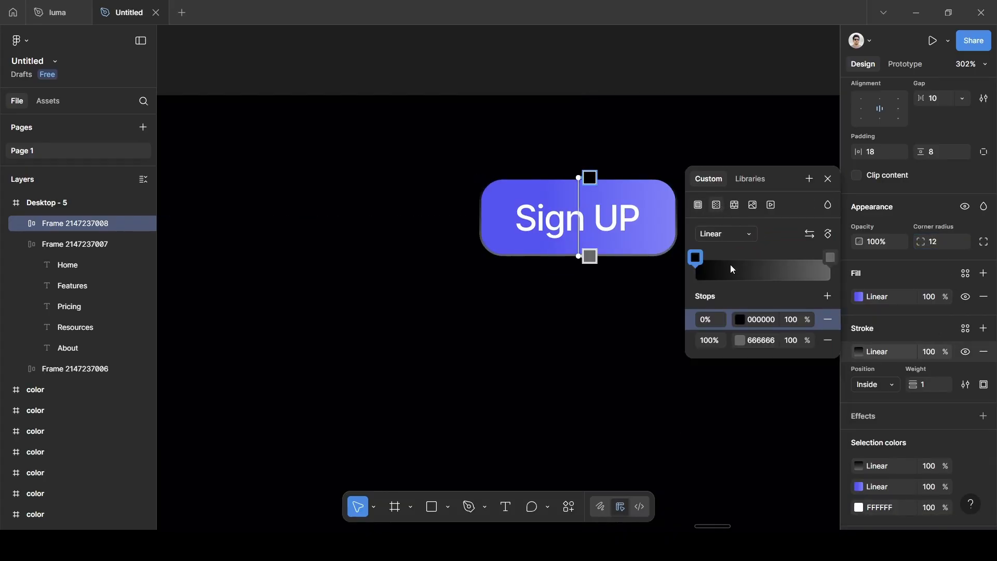
pyautogui.click(765, 337)
pyautogui.click(762, 322)
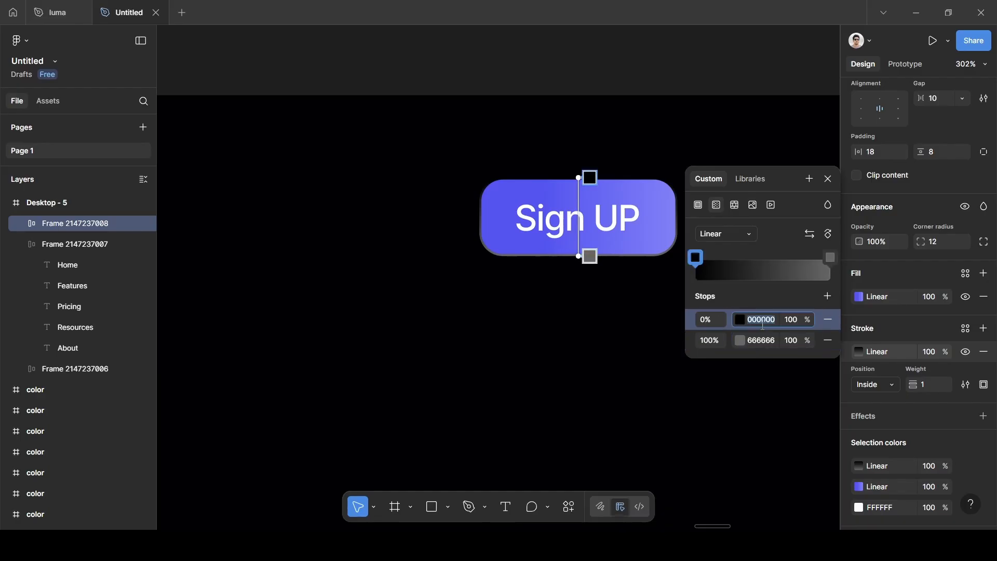
pyautogui.write('FFFFFF')
pyautogui.click(763, 339)
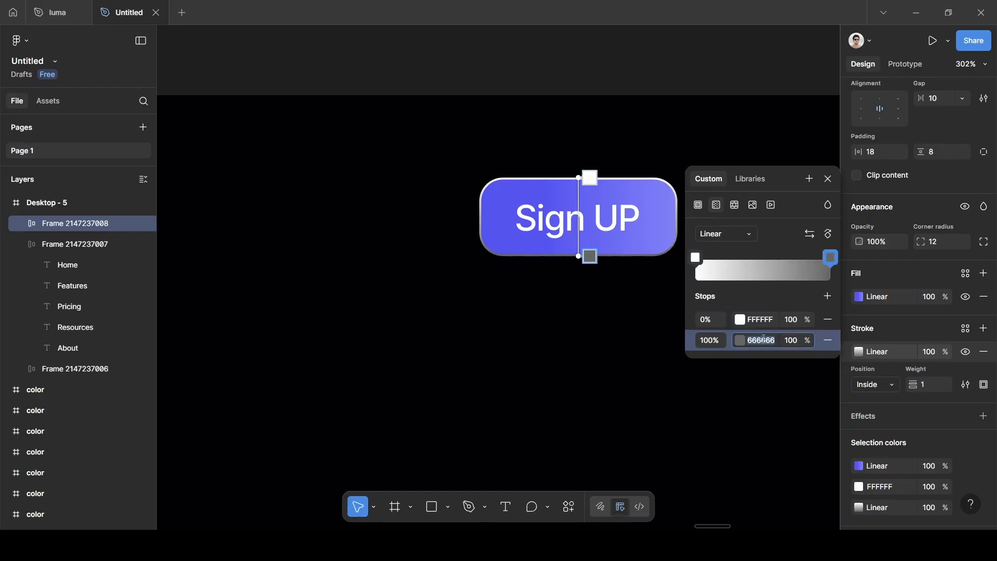
pyautogui.write('FFFFFF')
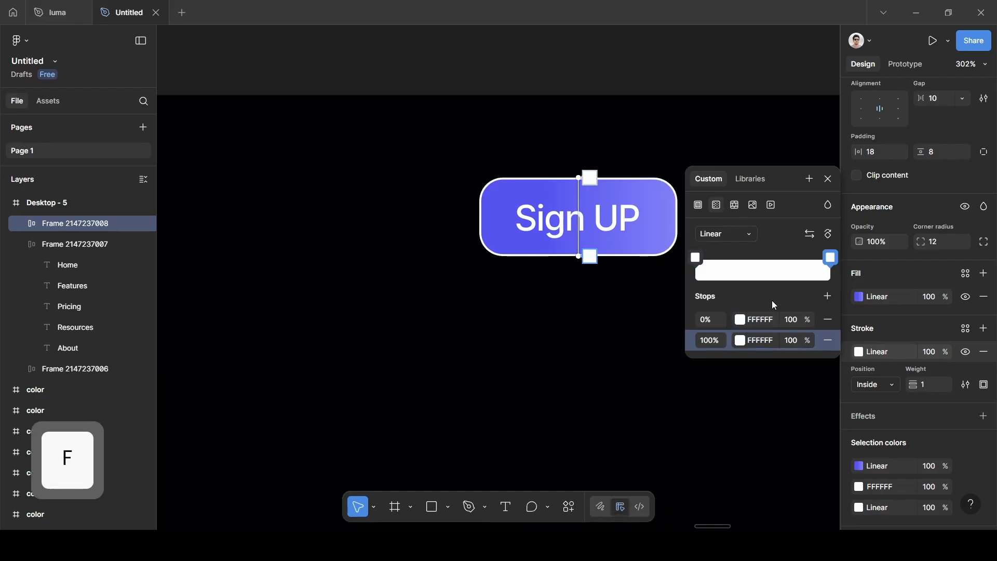
# Run the stroke gradient from the button's upper-right corner to its lower-left edge and set the 100% stop's opacity to 0%
pyautogui.moveTo(581, 177)
pyautogui.mouseDown()
pyautogui.moveTo(651, 191)
pyautogui.moveTo(668, 178)
pyautogui.mouseUp()
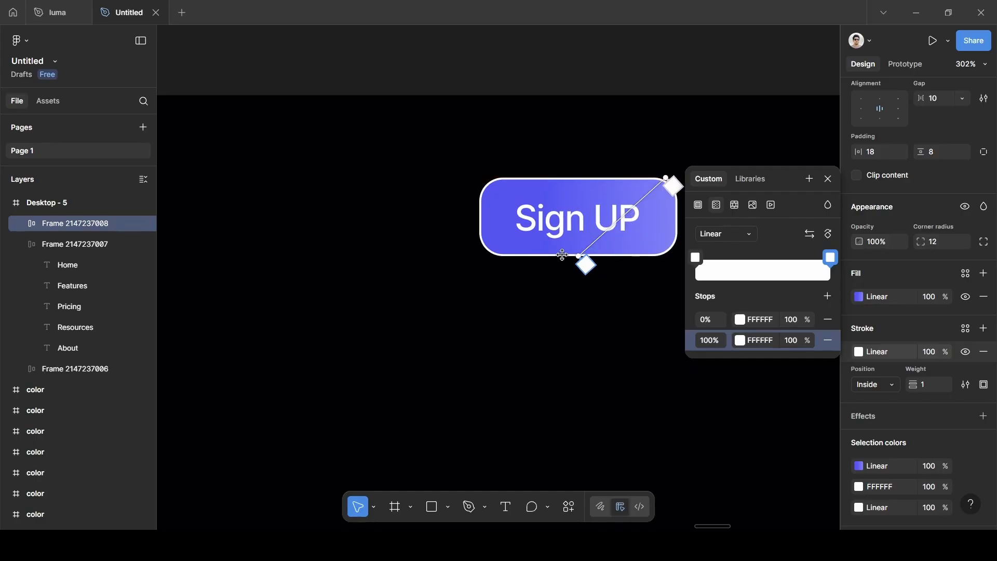
pyautogui.moveTo(578, 256); pyautogui.dragTo(488, 239)
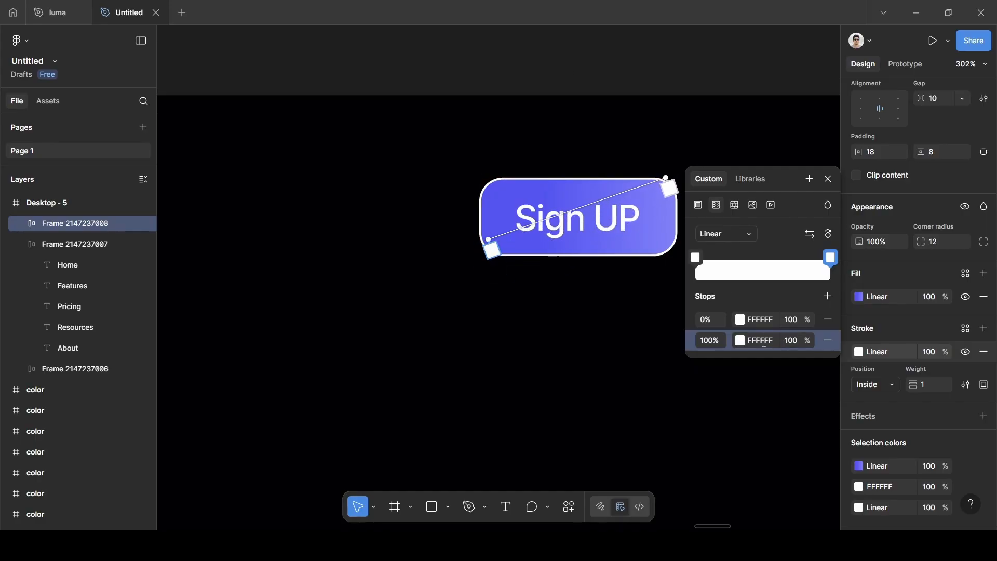
pyautogui.click(741, 341)
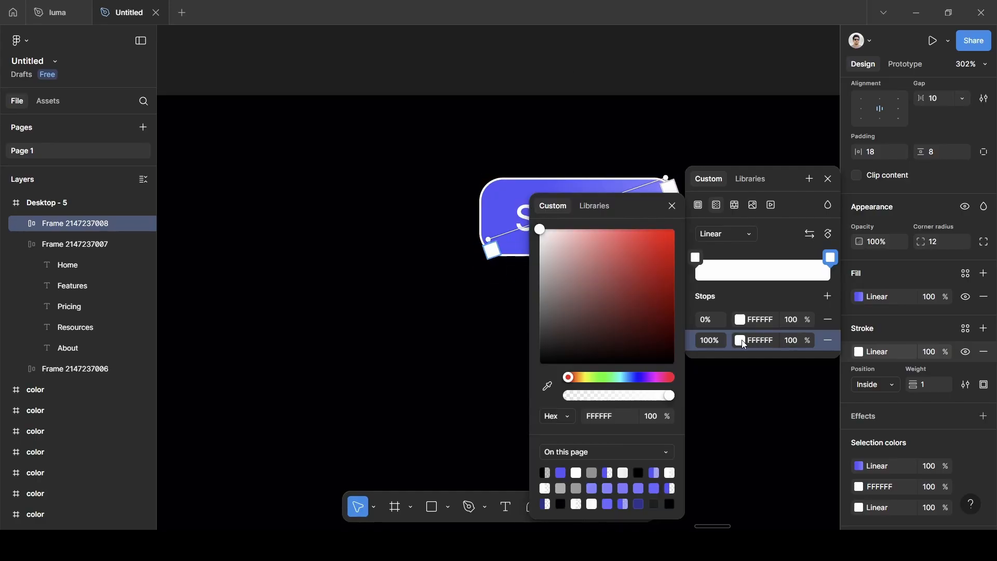
pyautogui.click(678, 206)
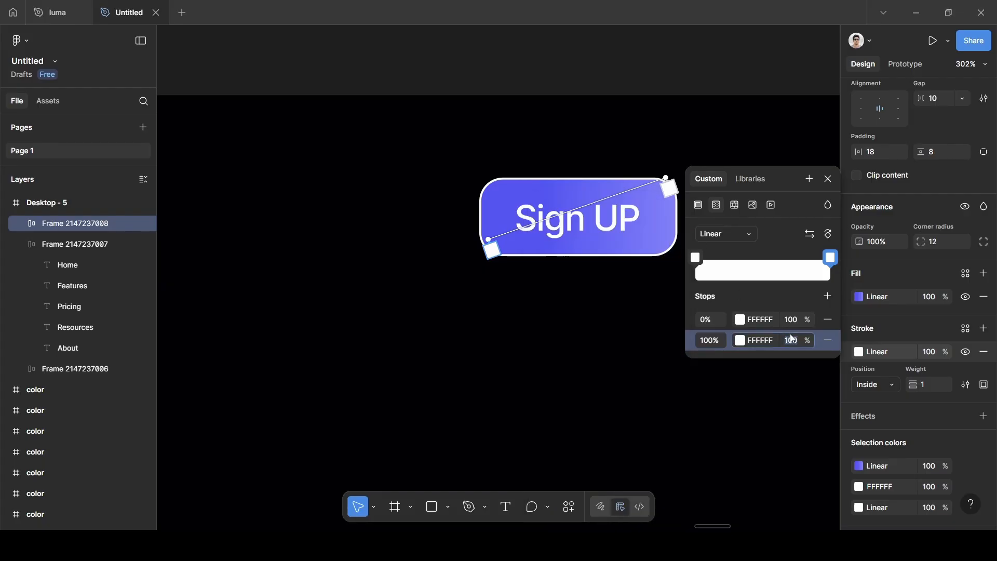
pyautogui.write('0')
pyautogui.click(786, 294)
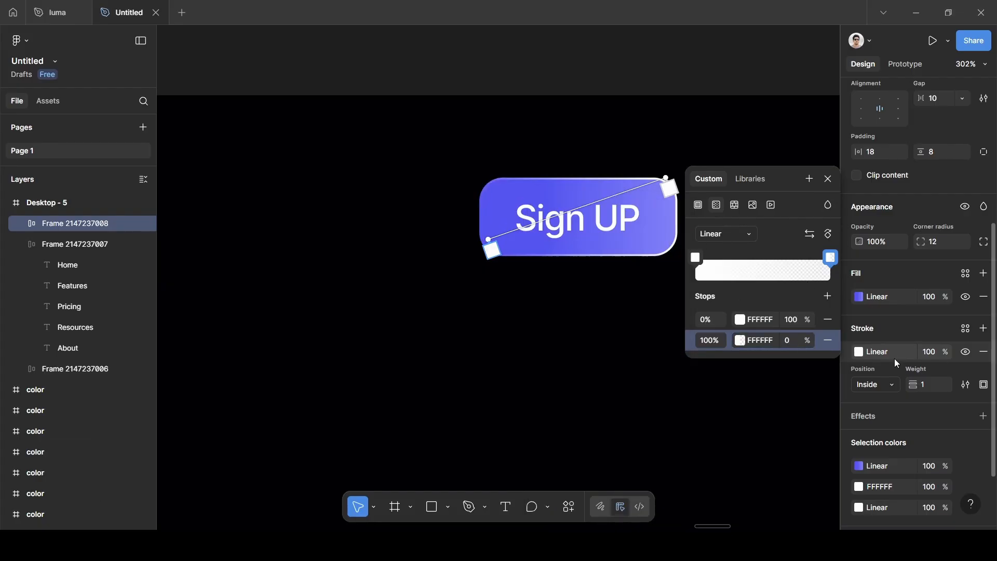
# Set the Sign UP button's stroke weight to 0.5 and deselect the button
pyautogui.press('BackSpace')
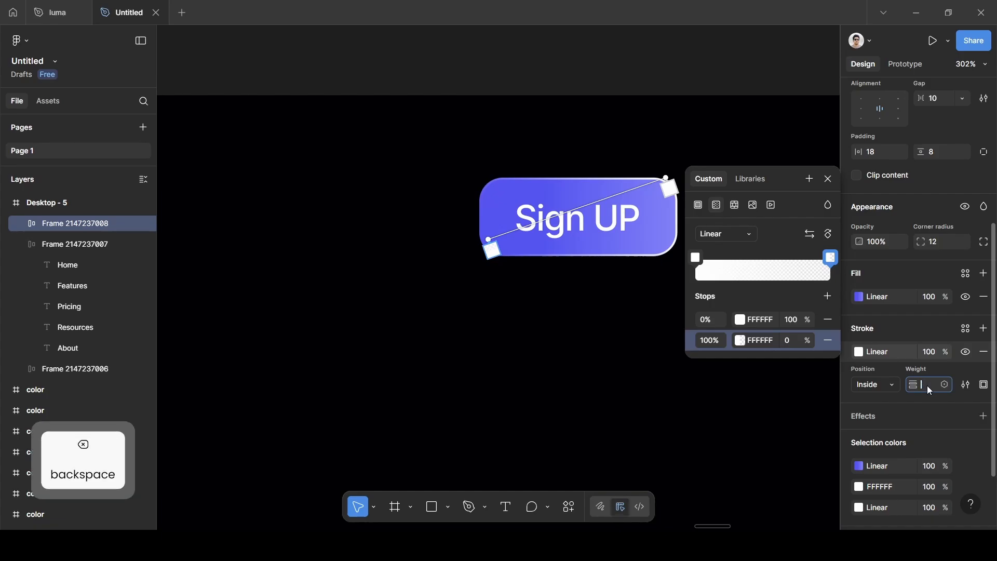
pyautogui.write('05')
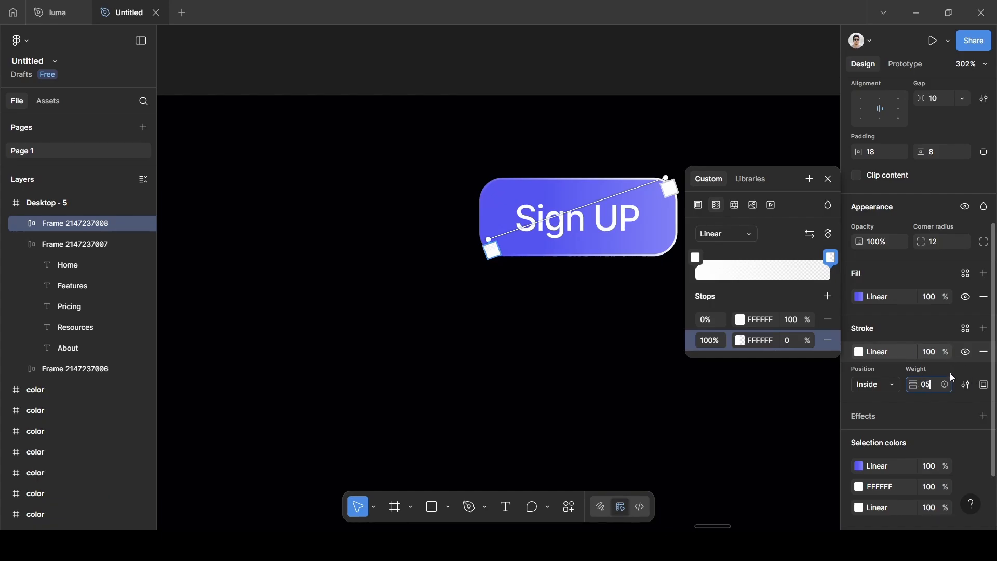
pyautogui.press('BackSpace')
pyautogui.write('.5')
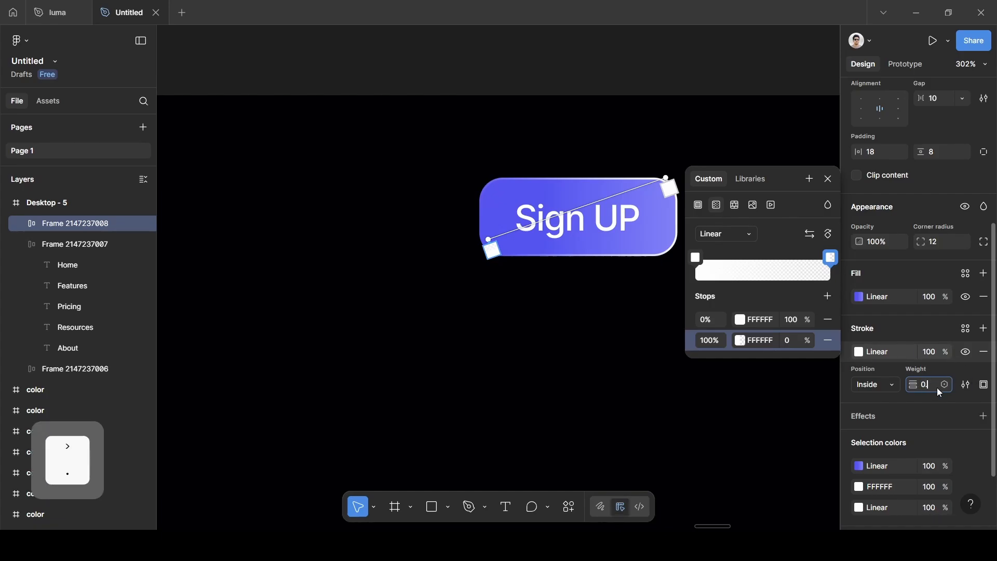
pyautogui.click(927, 323)
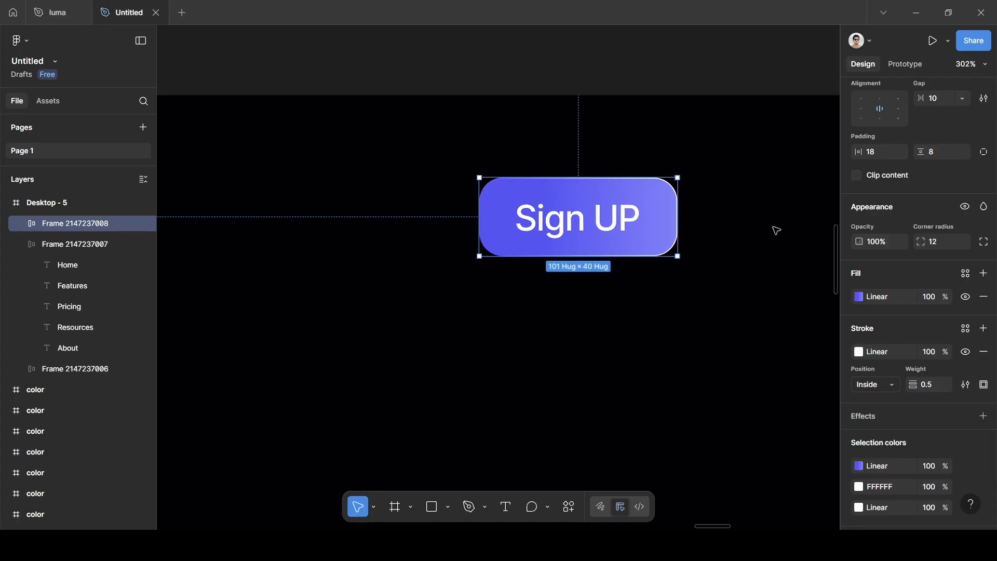
pyautogui.click(669, 292)
# Draw a rectangle about 97 × 31 below the Sign UP button, line it up with the button's left edge and widen it to 101
pyautogui.scroll(-3, 668, 289)
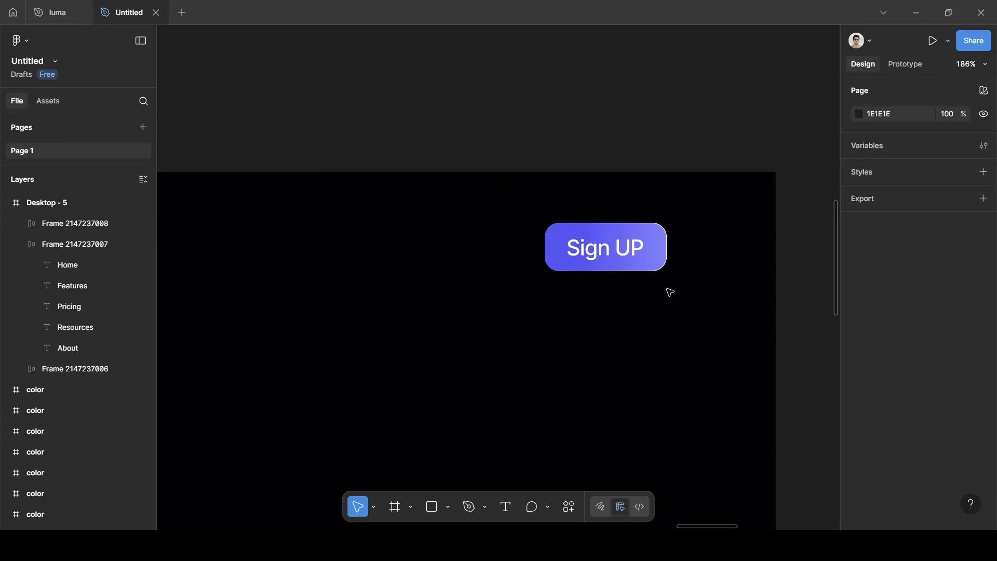
pyautogui.scroll(4, 667, 289)
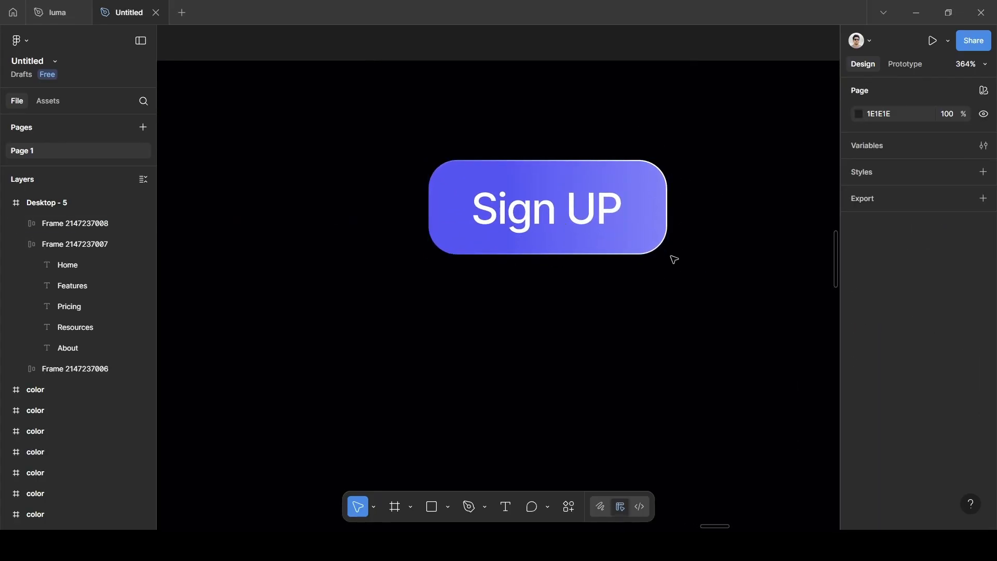
pyautogui.scroll(-2, 672, 258)
pyautogui.scroll(1, 681, 271)
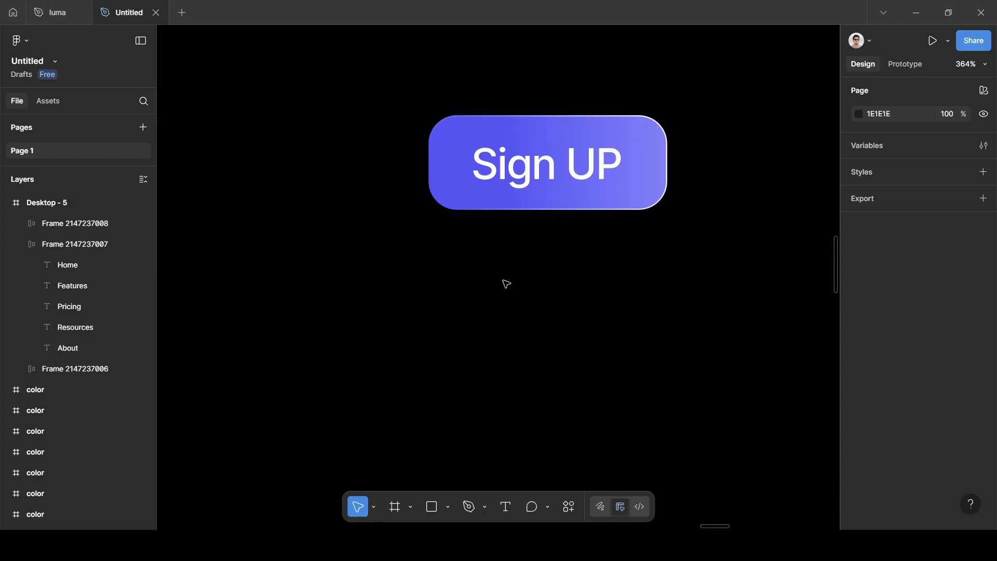
pyautogui.press('r')
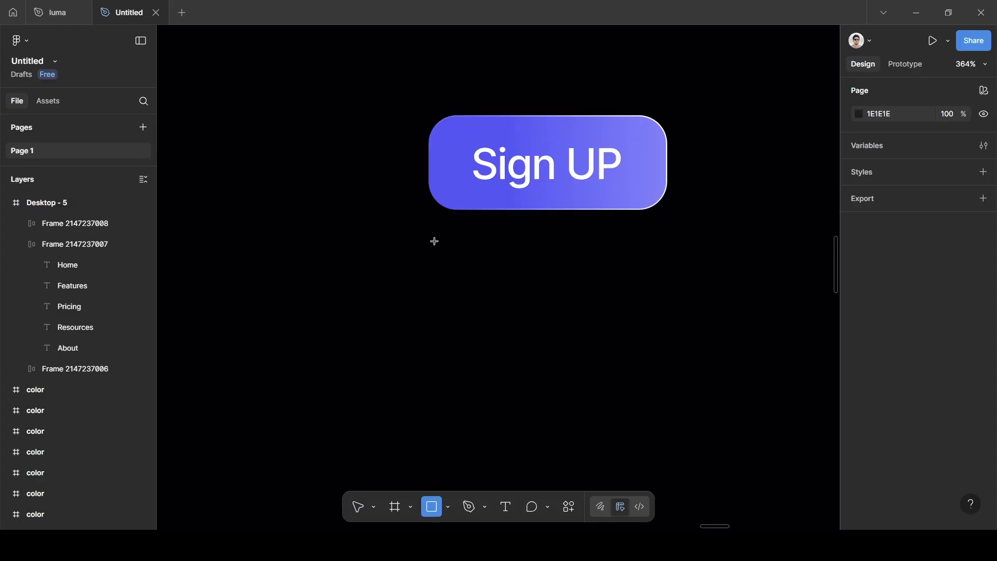
pyautogui.moveTo(444, 246)
pyautogui.mouseDown()
pyautogui.moveTo(613, 287)
pyautogui.moveTo(667, 316)
pyautogui.mouseUp()
pyautogui.moveTo(601, 292); pyautogui.dragTo(588, 301)
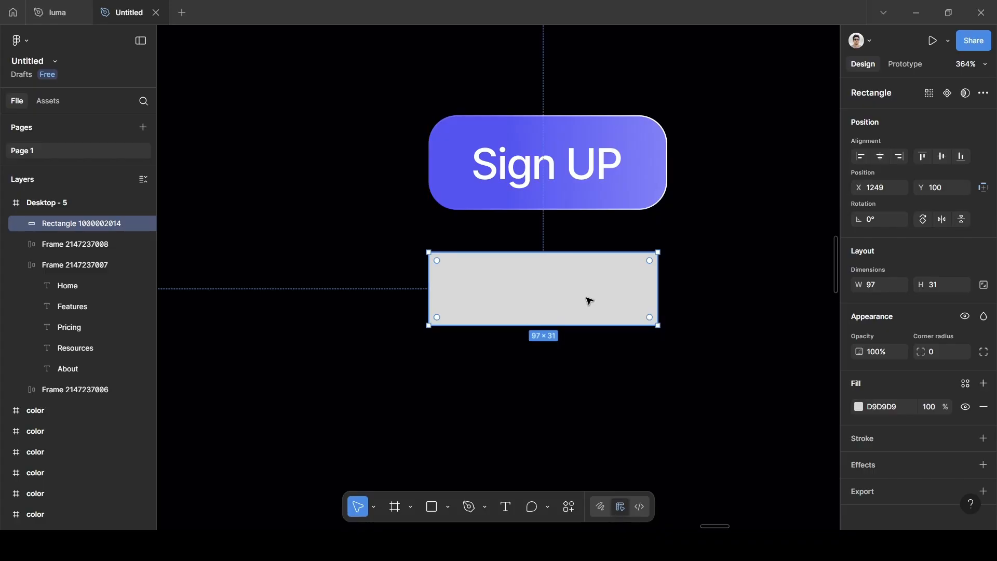
pyautogui.moveTo(657, 296); pyautogui.dragTo(666, 296)
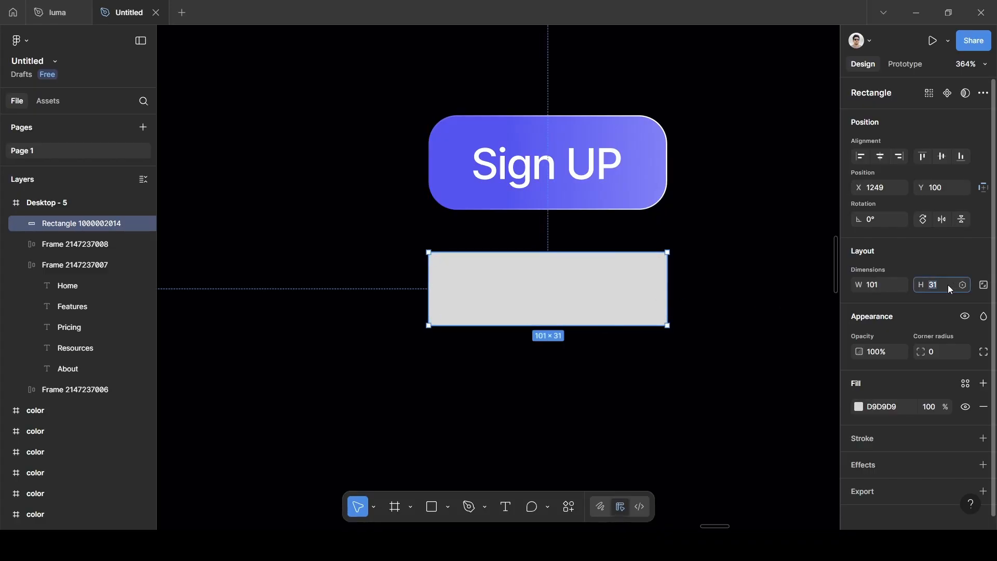
# Set the rectangle below the Sign UP button to 100 wide and 40 high with a corner radius of 12
pyautogui.press('BackSpace')
pyautogui.write('40')
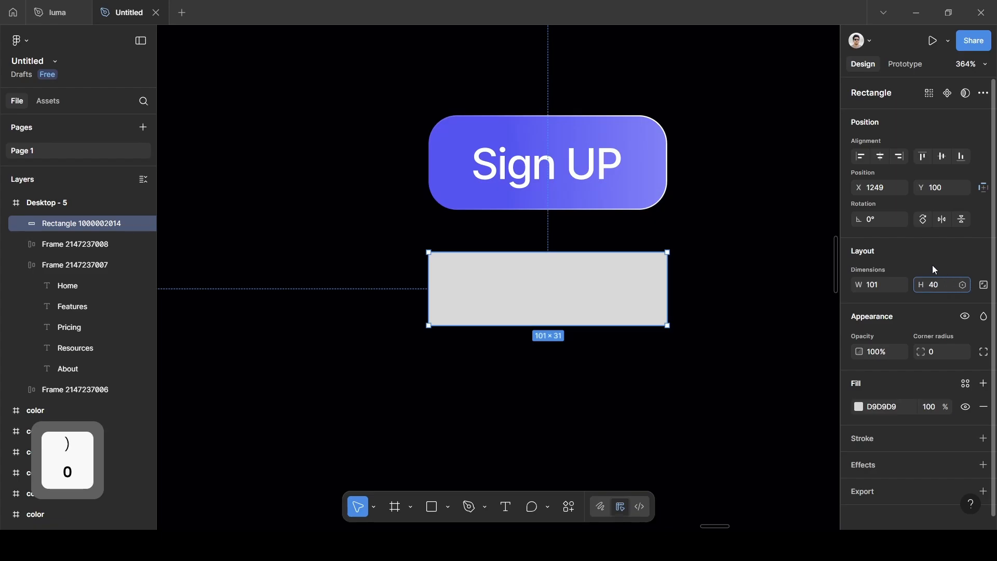
pyautogui.press('Return')
pyautogui.press('BackSpace')
pyautogui.write('100')
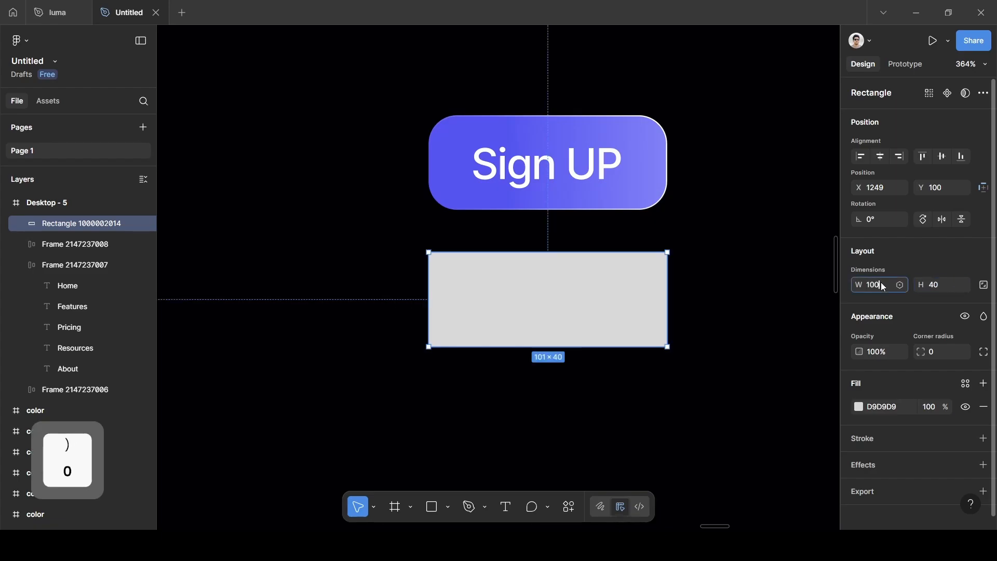
pyautogui.press('Return')
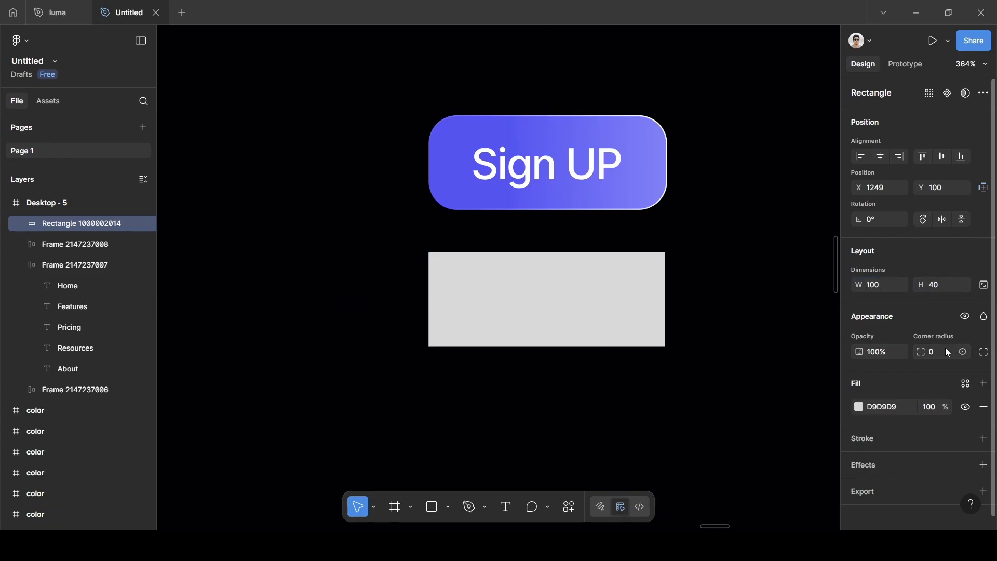
pyautogui.press('BackSpace')
pyautogui.write('12')
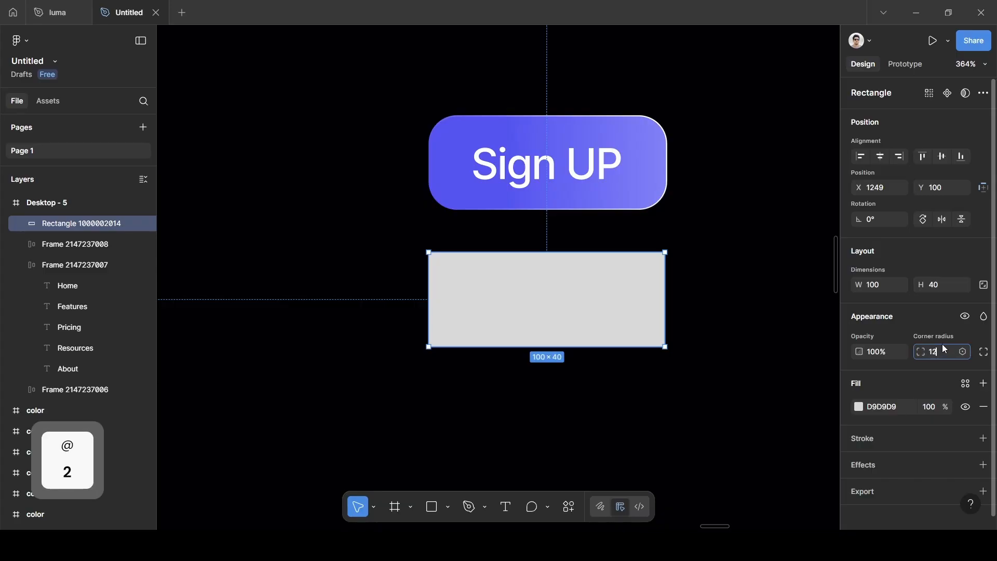
pyautogui.press('Return')
# Change the rectangle's fill to a linear gradient and sample its 0% stop from the 7E81FF color swatch
pyautogui.click(858, 407)
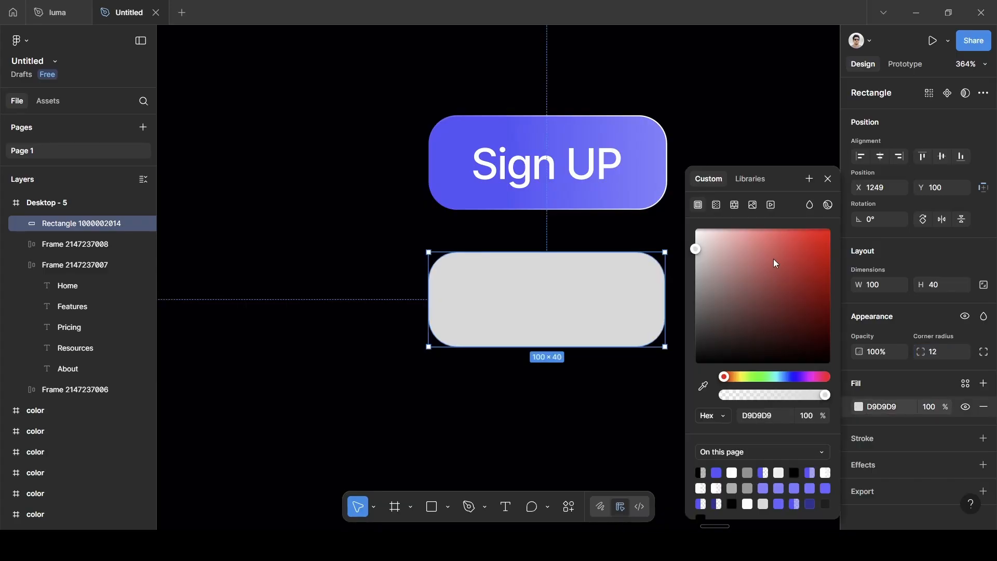
pyautogui.click(719, 207)
pyautogui.scroll(-5, 497, 289)
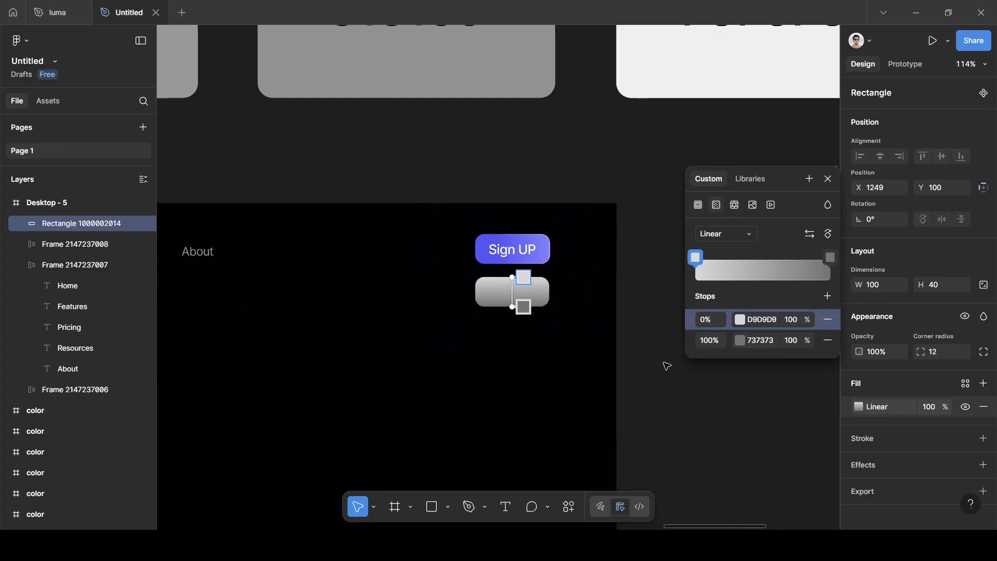
pyautogui.scroll(-5, 667, 365)
pyautogui.hscroll(5, 607, 269)
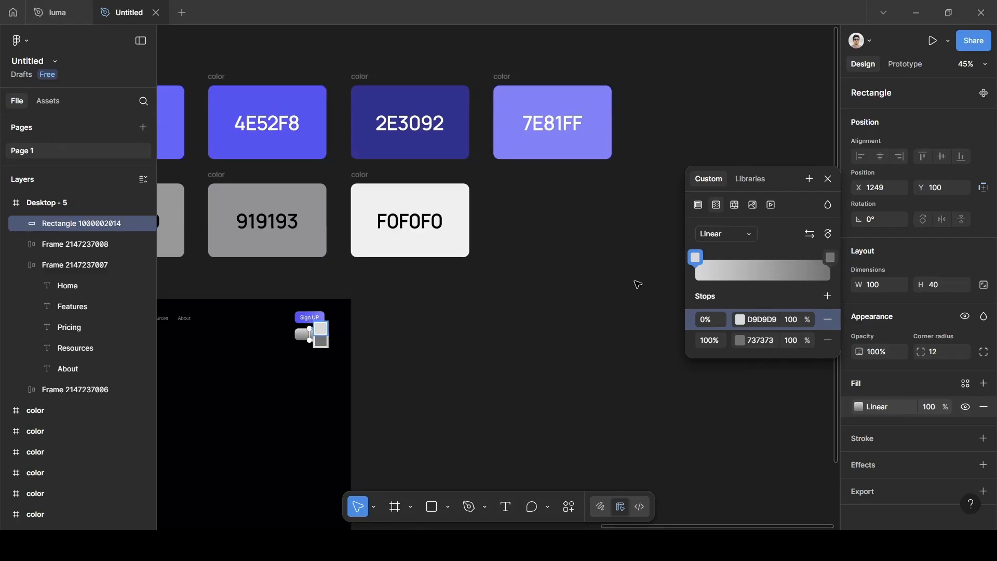
pyautogui.click(741, 320)
pyautogui.click(547, 386)
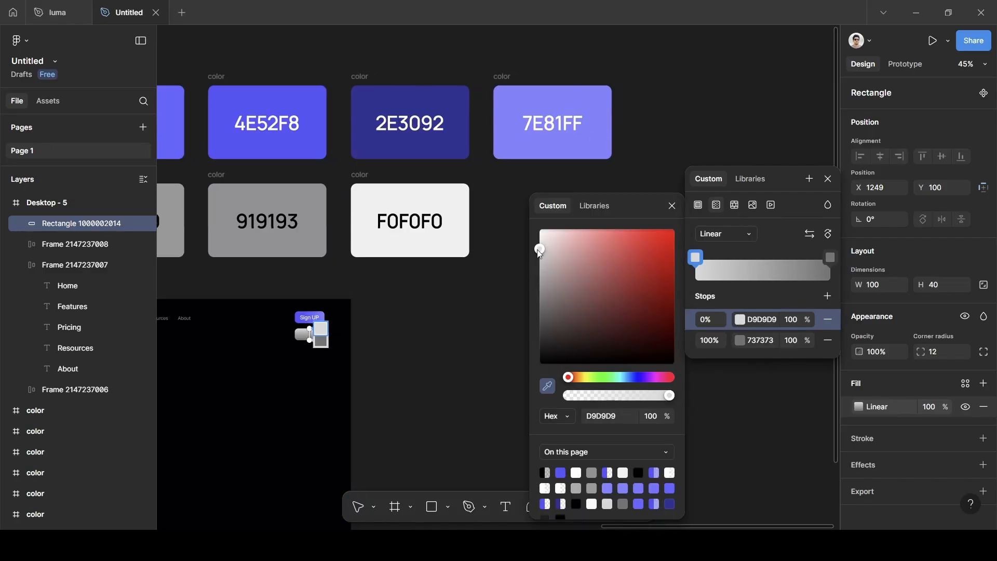
pyautogui.click(576, 129)
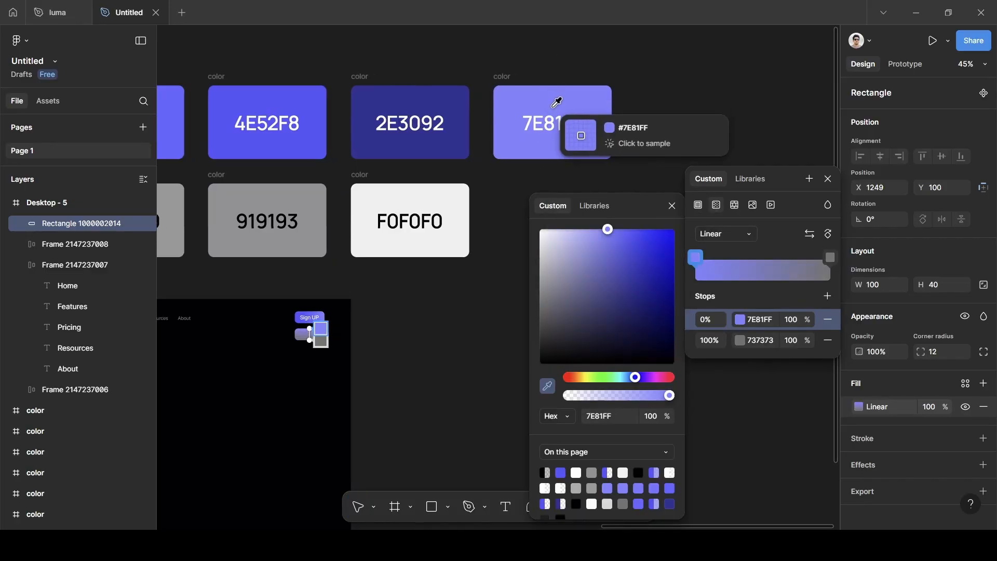
# Set the gradient's 100% stop to 2F34FF with 0% opacity, starting from the sampled 7E81FF swatch color
pyautogui.click(740, 341)
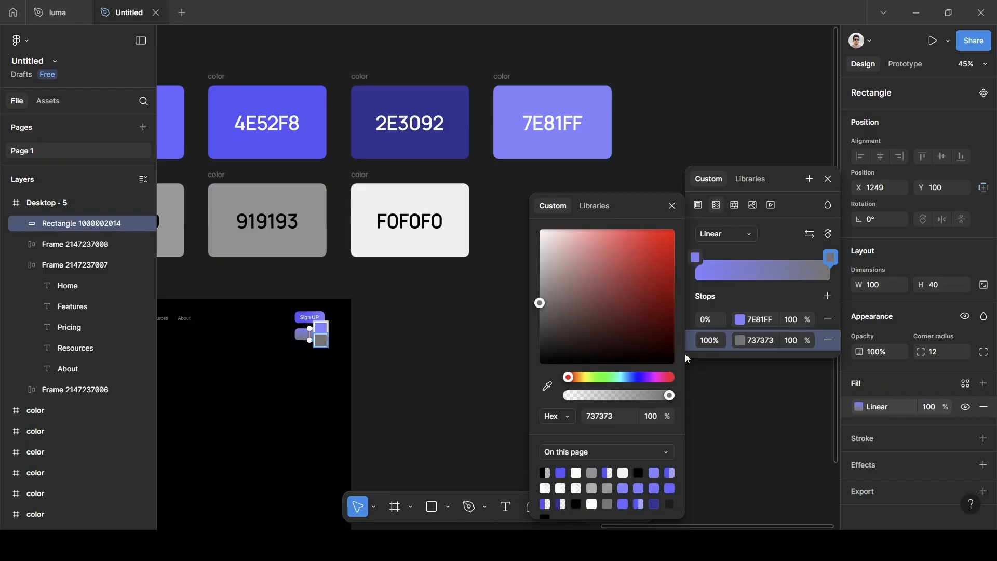
pyautogui.click(547, 386)
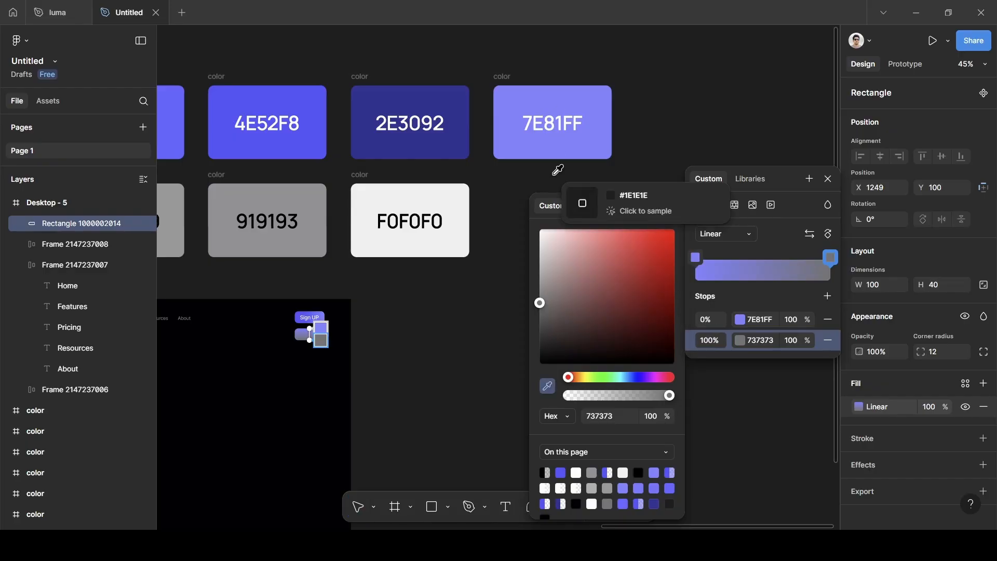
pyautogui.click(552, 101)
pyautogui.moveTo(612, 231); pyautogui.dragTo(650, 232)
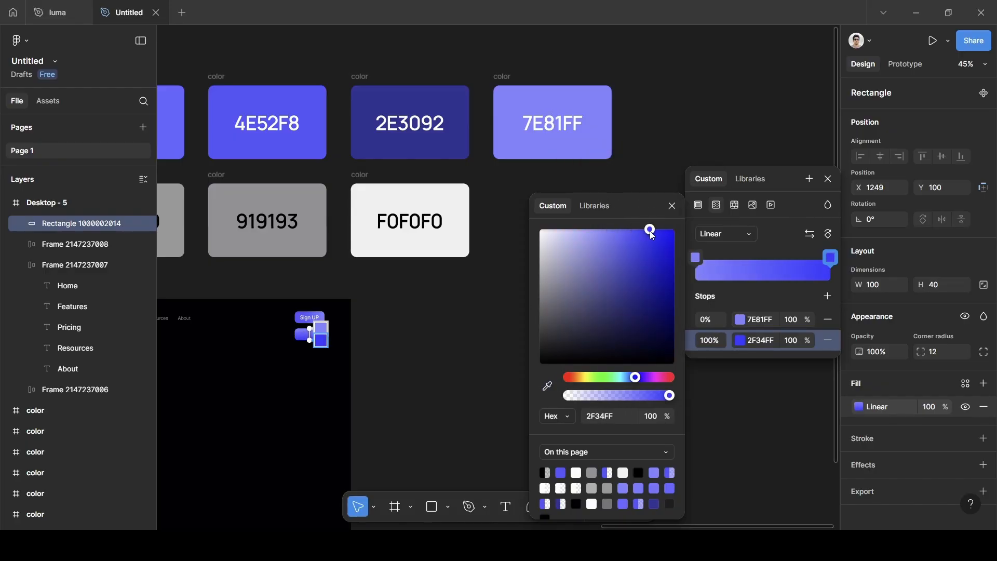
pyautogui.click(793, 344)
pyautogui.write('0')
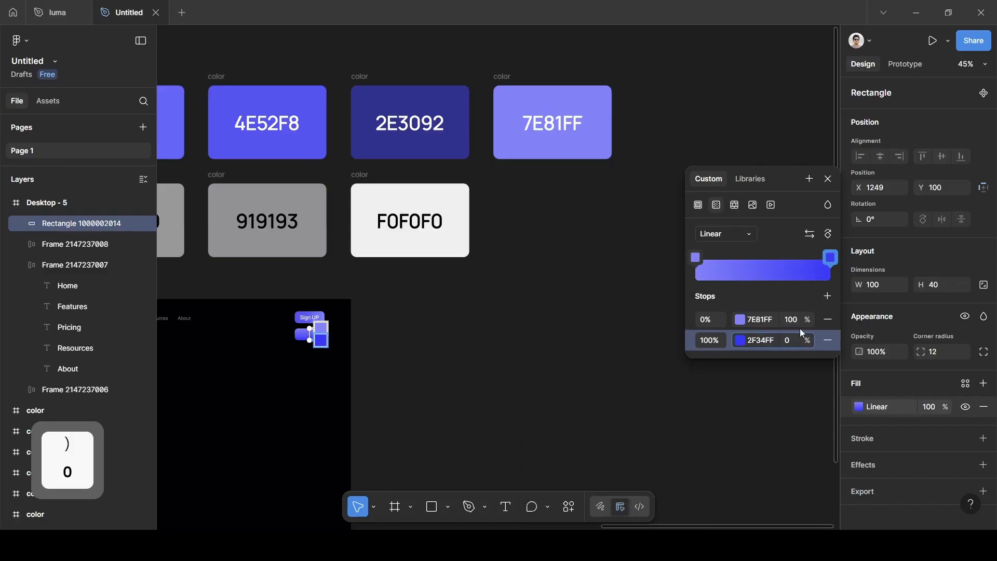
# Run the rectangle's fill gradient horizontally, with the 0% stop at its right edge and the 100% stop just beyond its left edge
pyautogui.scroll(10, 209, 420)
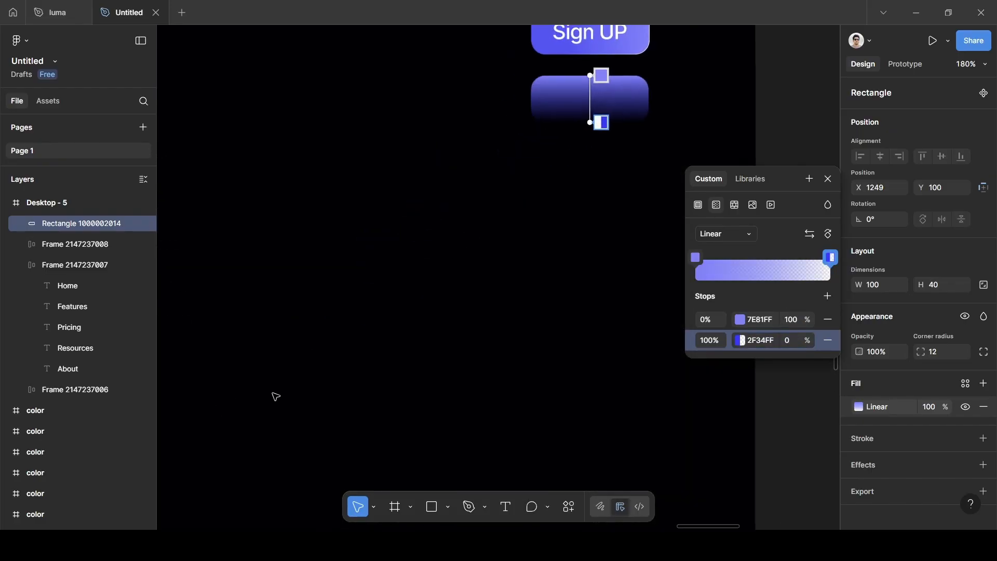
pyautogui.scroll(6, 326, 390)
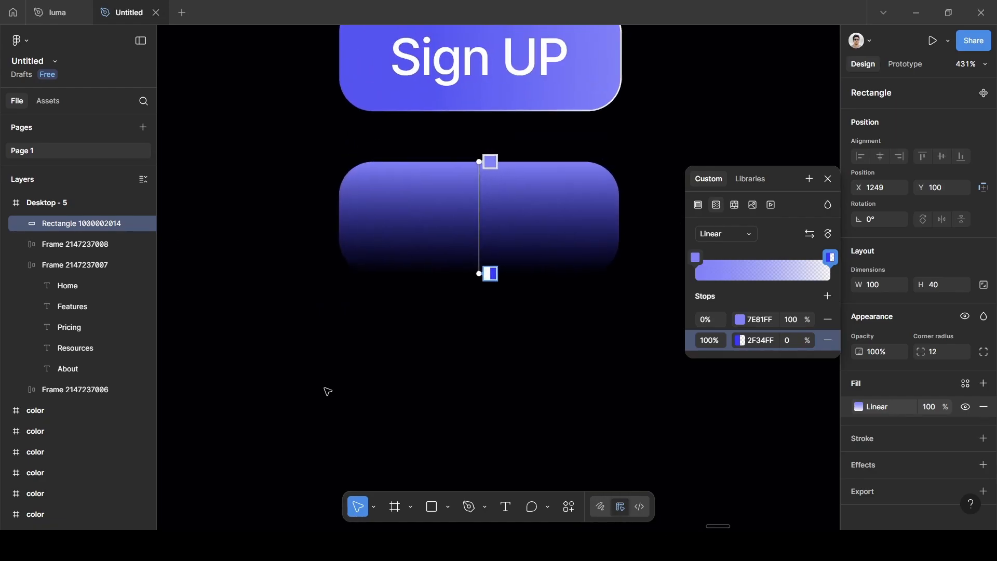
pyautogui.moveTo(471, 274); pyautogui.dragTo(339, 230)
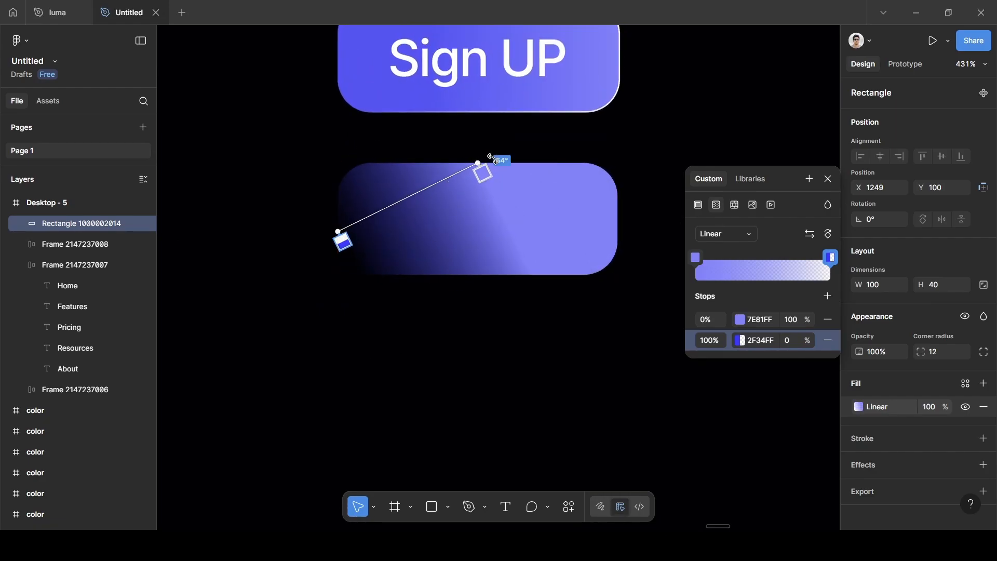
pyautogui.moveTo(479, 161); pyautogui.dragTo(618, 226)
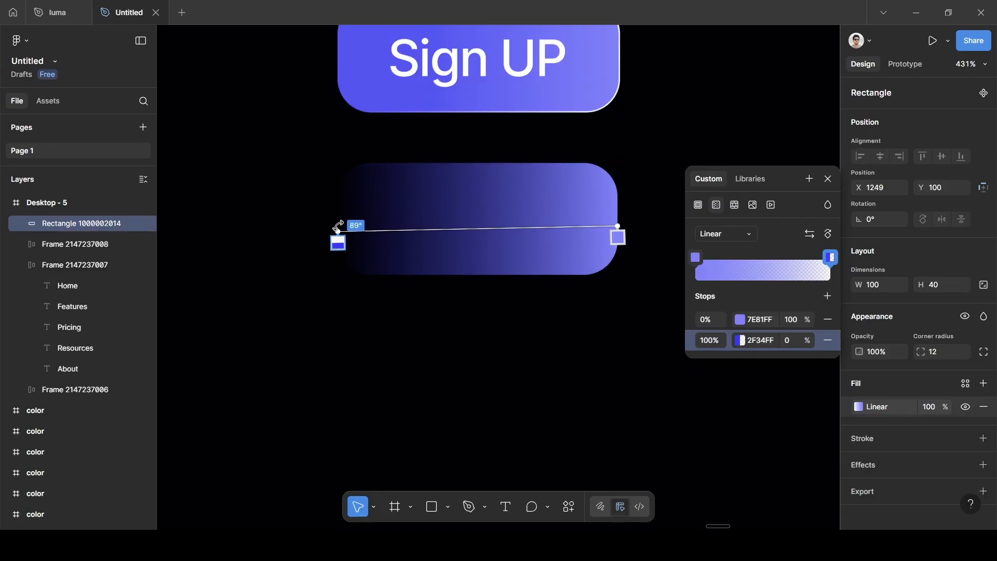
pyautogui.moveTo(341, 230); pyautogui.dragTo(334, 225)
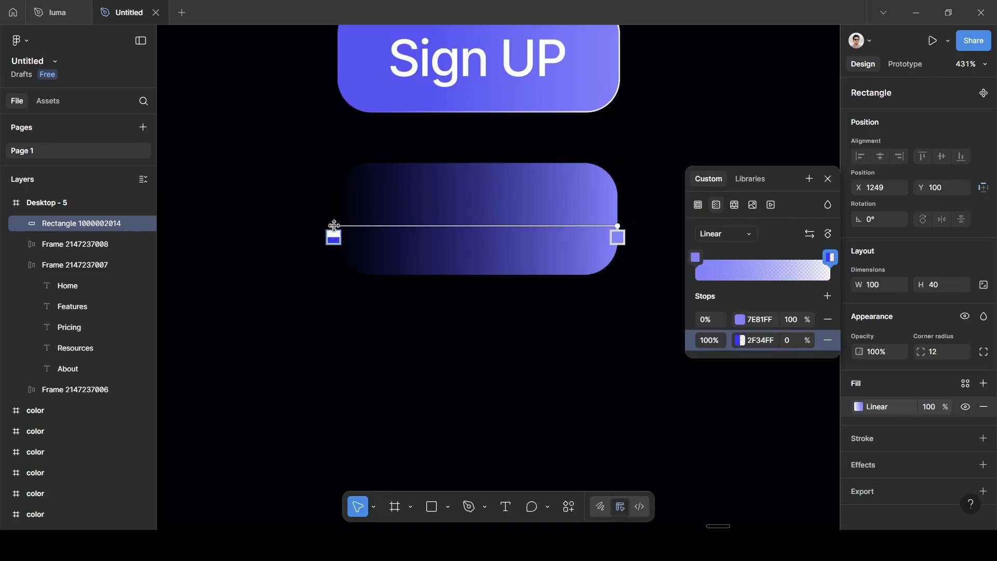
pyautogui.click(828, 178)
# Add an effect to the gradient rectangle and change its type to Layer blur
pyautogui.scroll(-1, 923, 371)
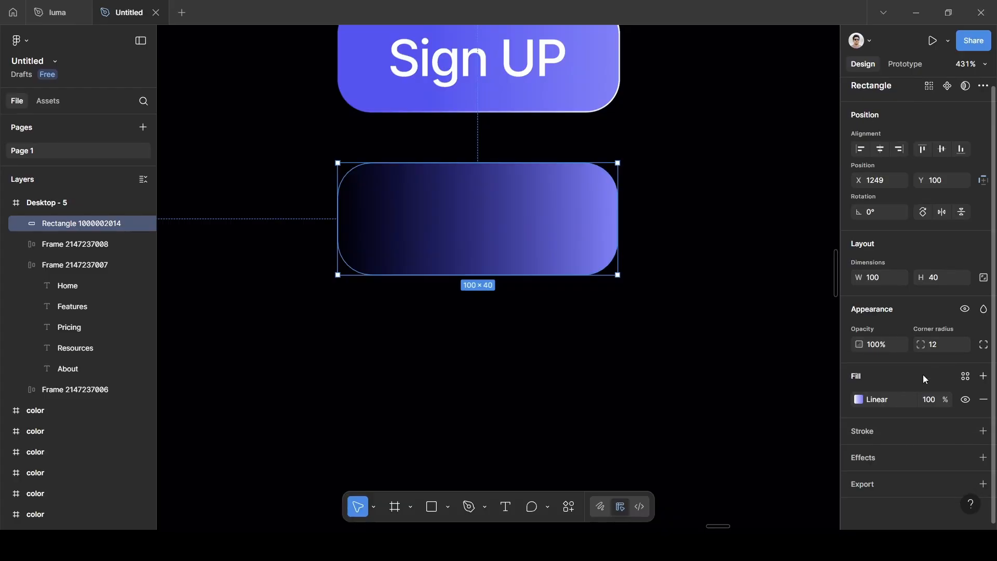
pyautogui.click(883, 463)
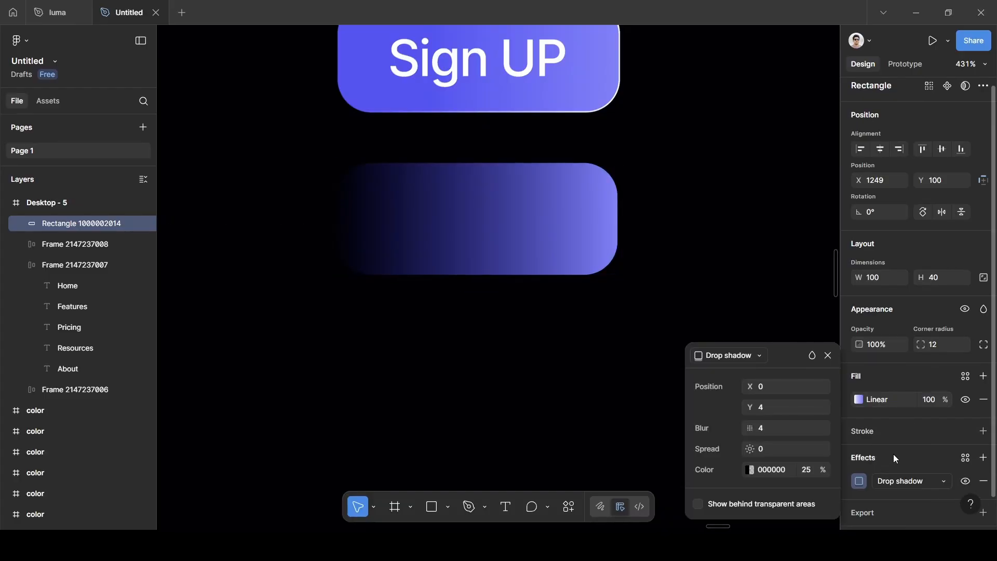
pyautogui.click(919, 478)
pyautogui.click(925, 450)
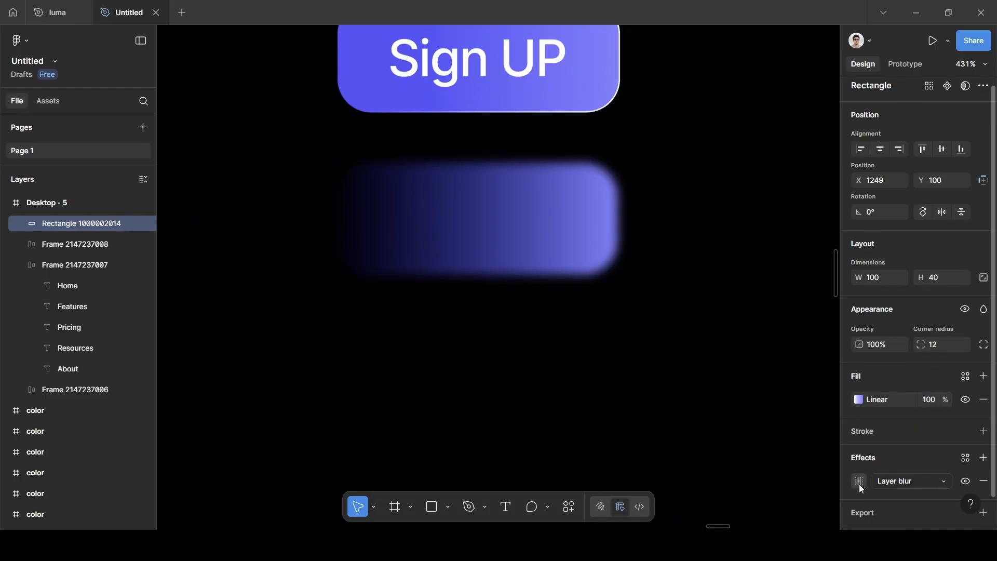
pyautogui.click(858, 482)
pyautogui.press('BackSpace')
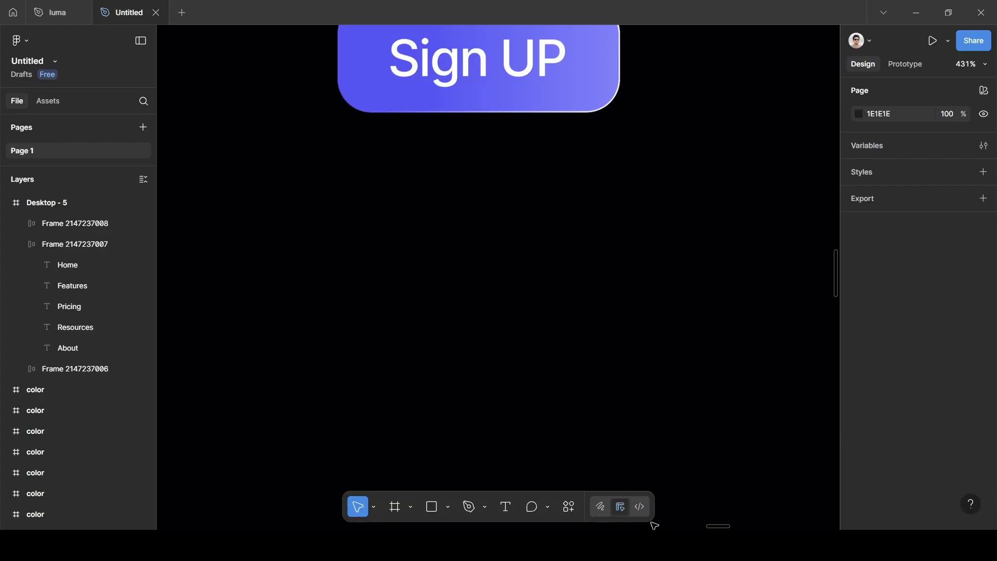
pyautogui.scroll(1, 325, 178)
pyautogui.hotkey('ctrl', 'z')
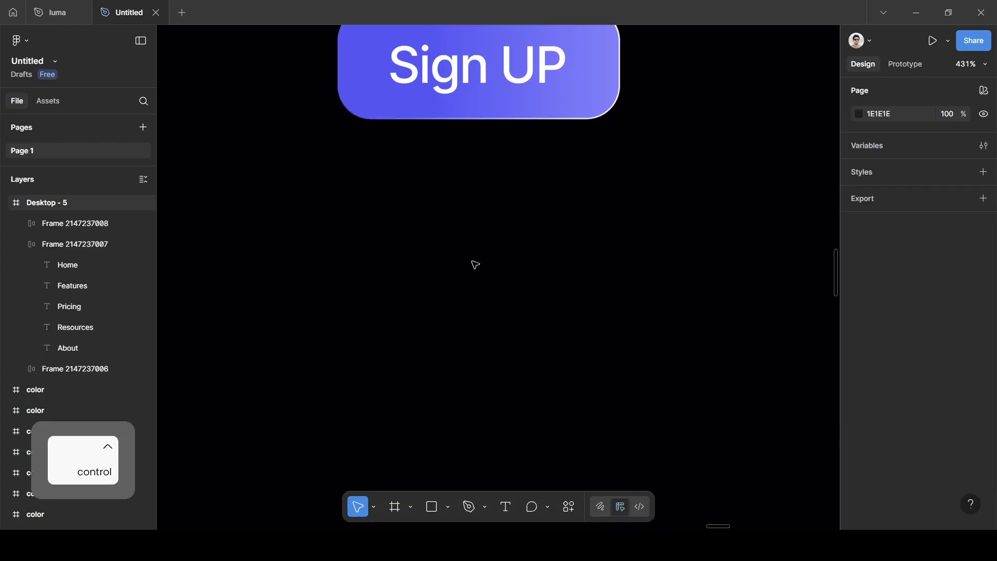
pyautogui.hotkey('ctrl', 'z')
# Set the rectangle's uniform layer blur to 24
pyautogui.scroll(-1, 933, 489)
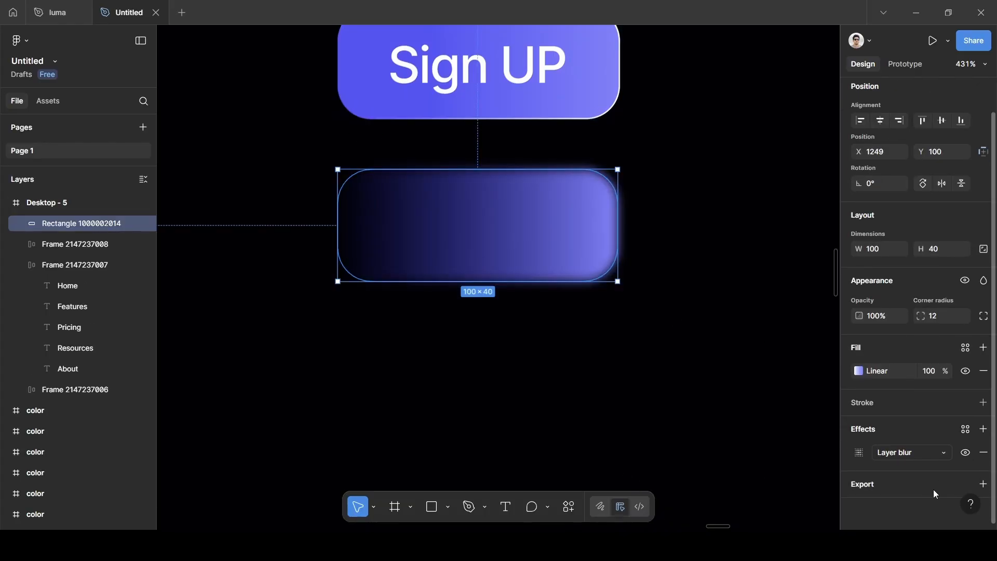
pyautogui.click(858, 457)
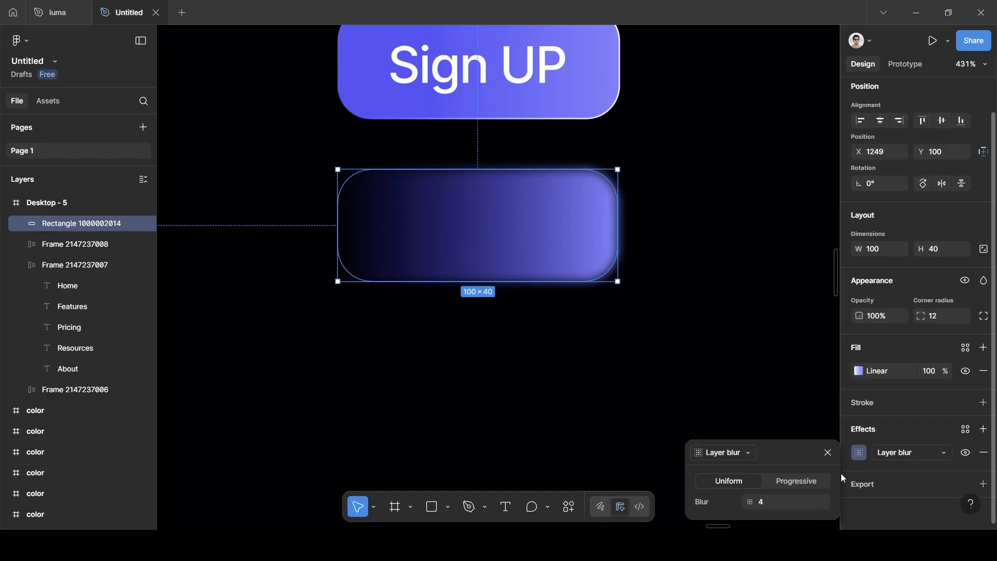
pyautogui.press('BackSpace')
pyautogui.write('24')
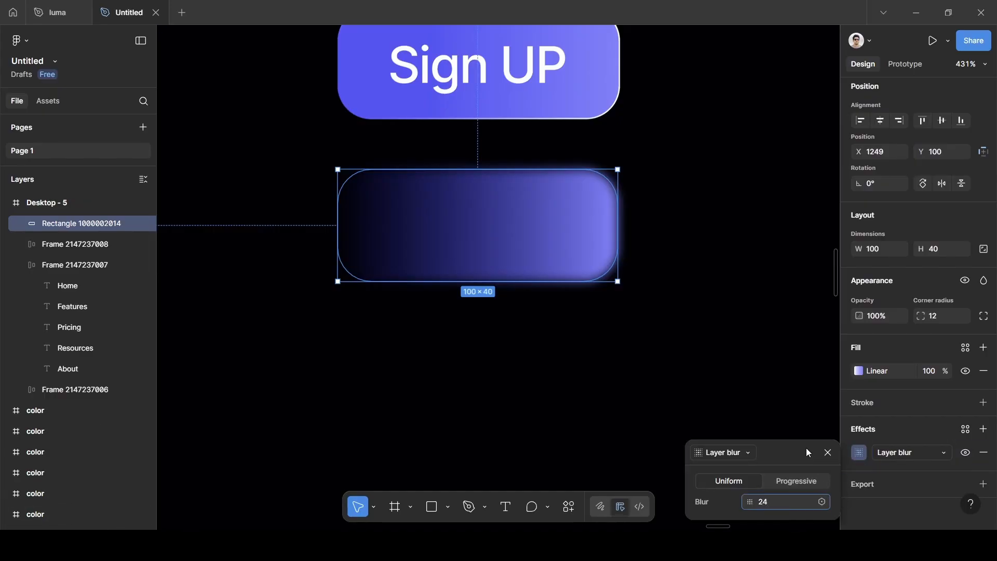
pyautogui.press('Return')
pyautogui.click(827, 453)
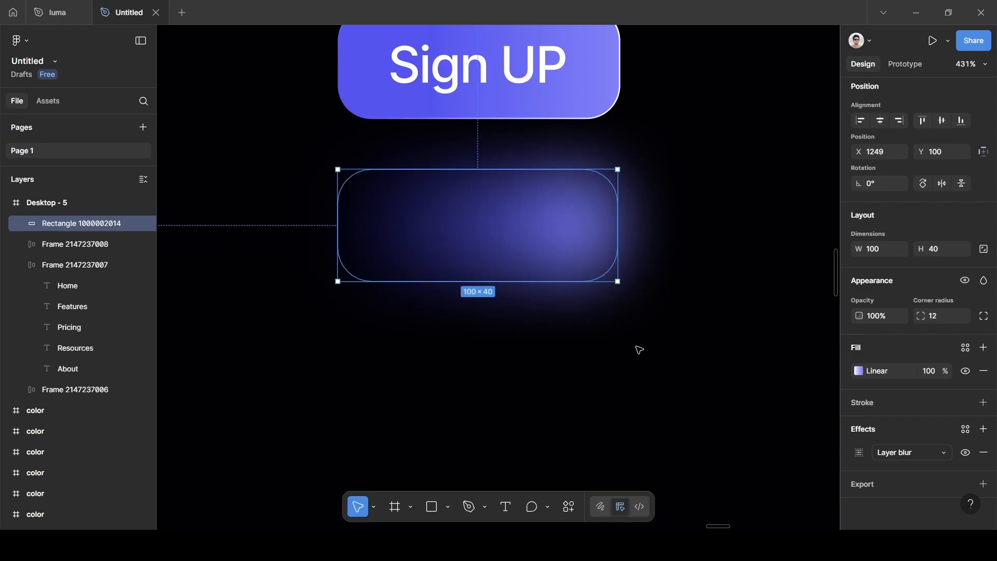
# Move the Sign UP button down onto the blurred rectangle and place its layer above the rectangle's
pyautogui.scroll(-5, 636, 337)
pyautogui.scroll(5, 553, 278)
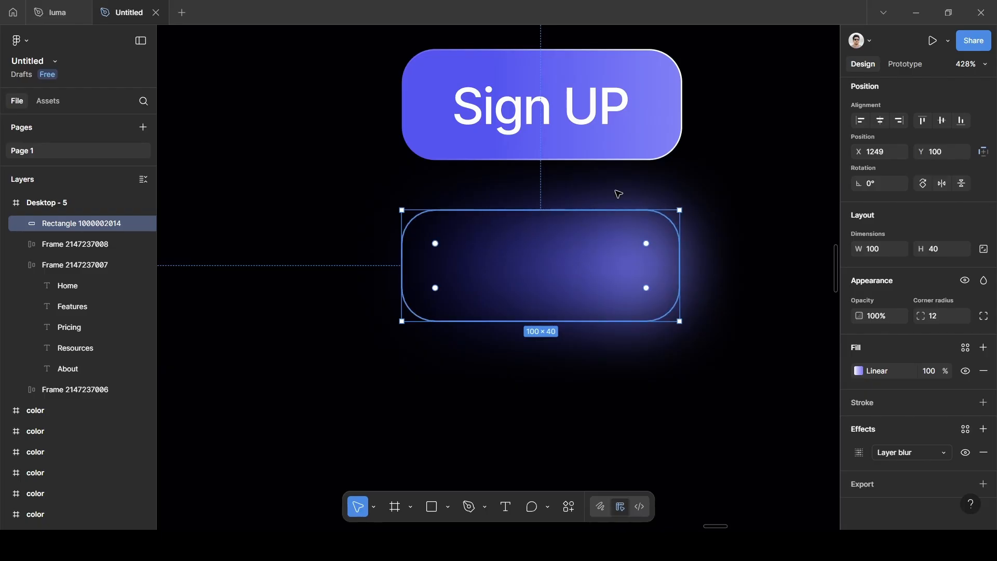
pyautogui.click(644, 123)
pyautogui.moveTo(644, 123); pyautogui.dragTo(646, 256)
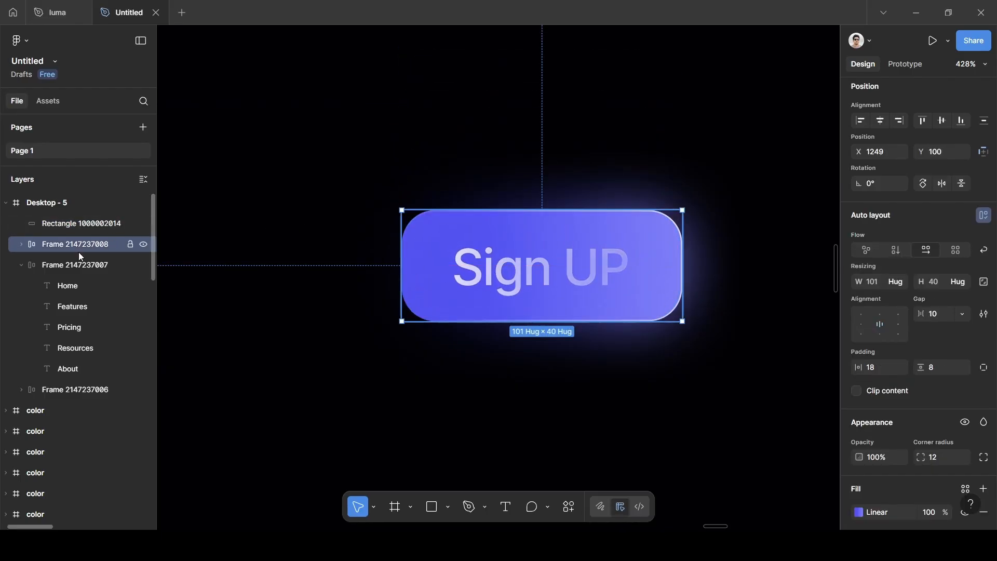
pyautogui.moveTo(59, 241); pyautogui.dragTo(64, 214)
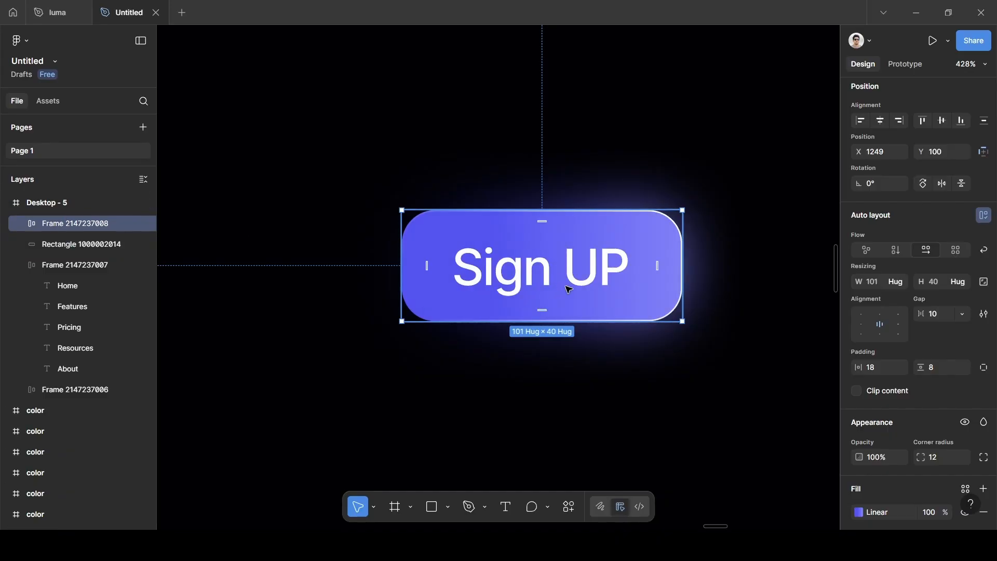
# Align the horizontal centers of the Sign UP button and the blurred rectangle, and group the two
pyautogui.moveTo(568, 289); pyautogui.dragTo(568, 290)
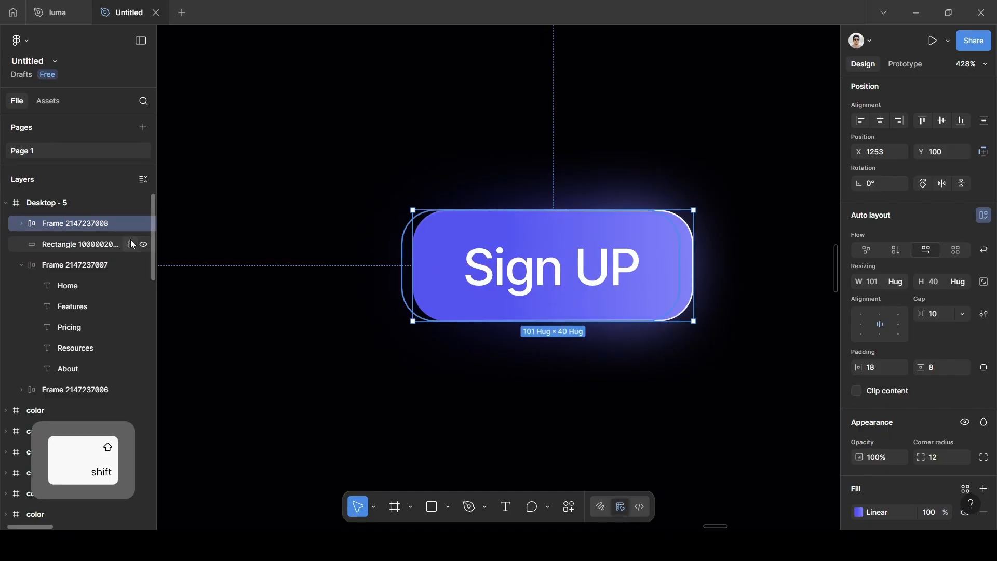
pyautogui.keyDown('shift'); pyautogui.click(101, 245); pyautogui.keyUp('shift')
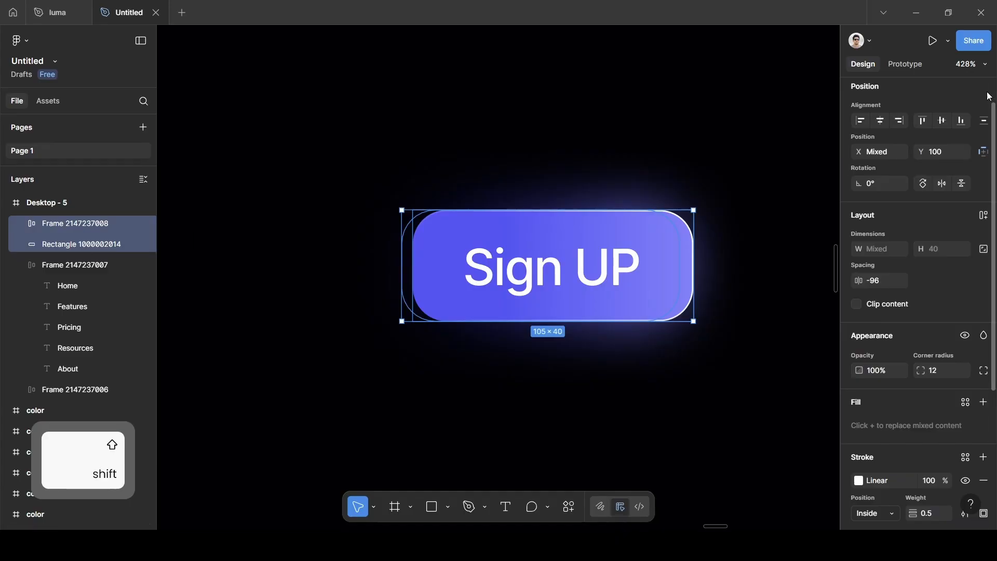
pyautogui.click(879, 121)
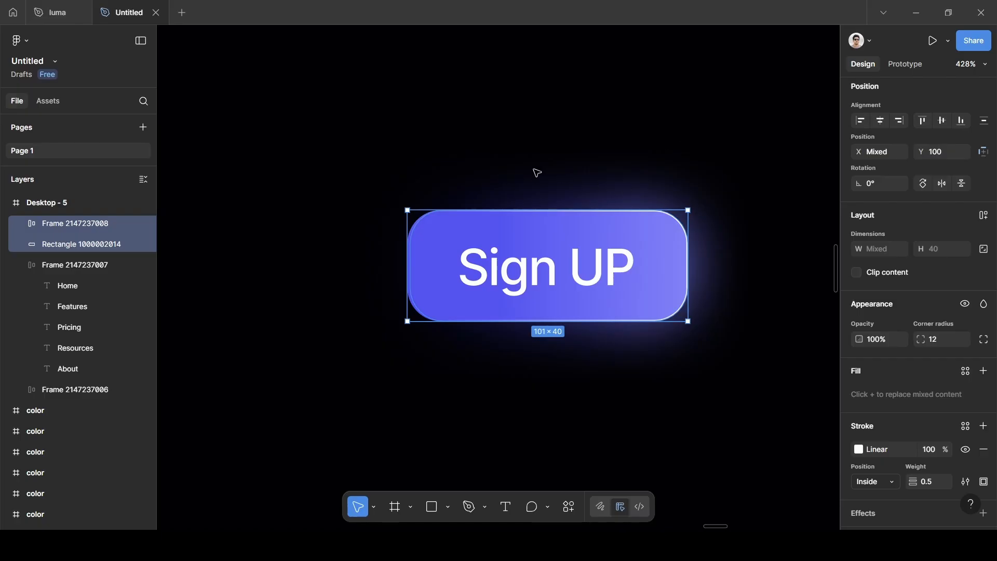
pyautogui.hotkey('ctrl', 'g')
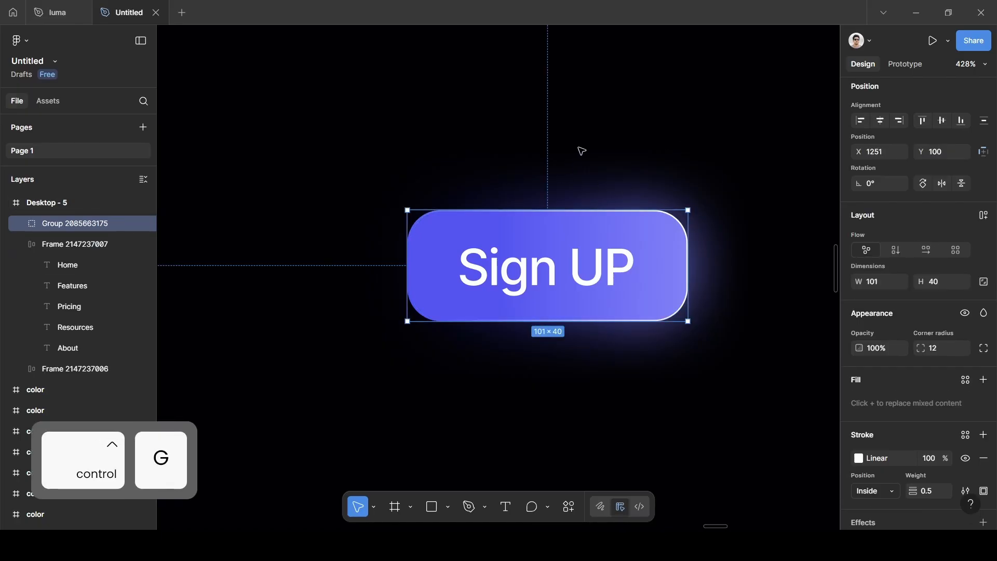
pyautogui.scroll(-5, 577, 296)
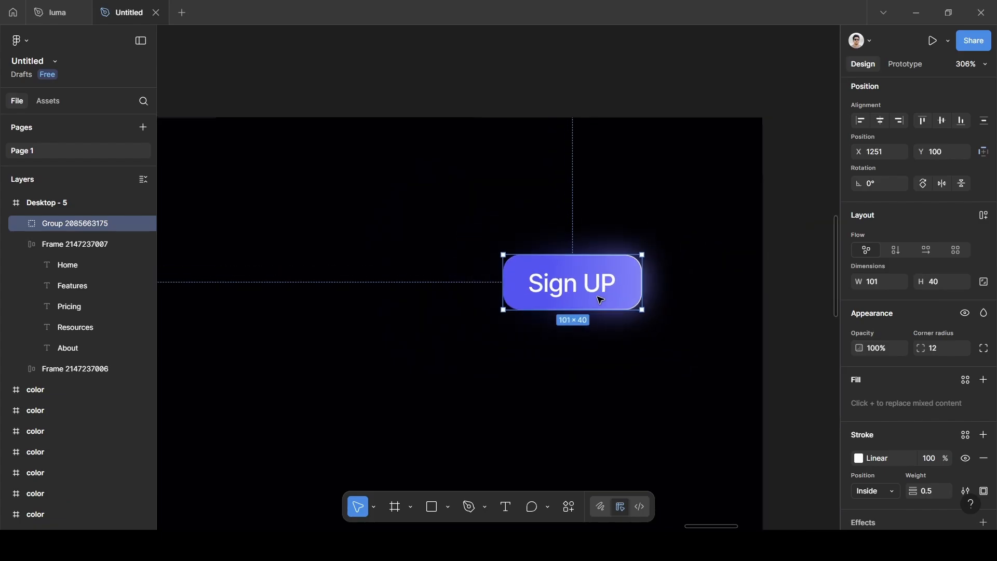
# Move the grouped Sign UP button up to the right end of the header at X 1271, Y 29
pyautogui.moveTo(573, 294); pyautogui.dragTo(595, 220)
pyautogui.scroll(-3, 595, 220)
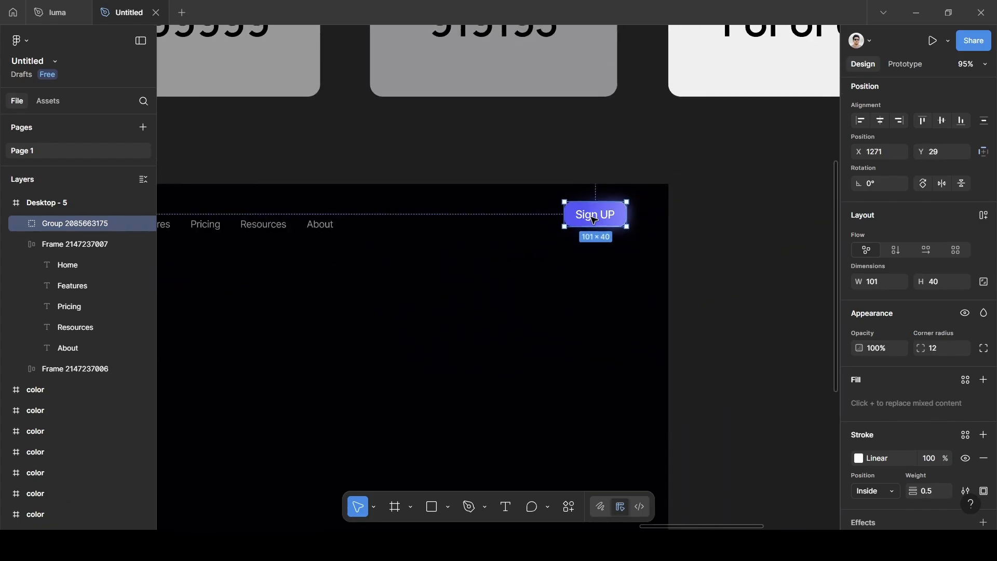
pyautogui.hscroll(-5, 596, 222)
pyautogui.scroll(-3, 594, 220)
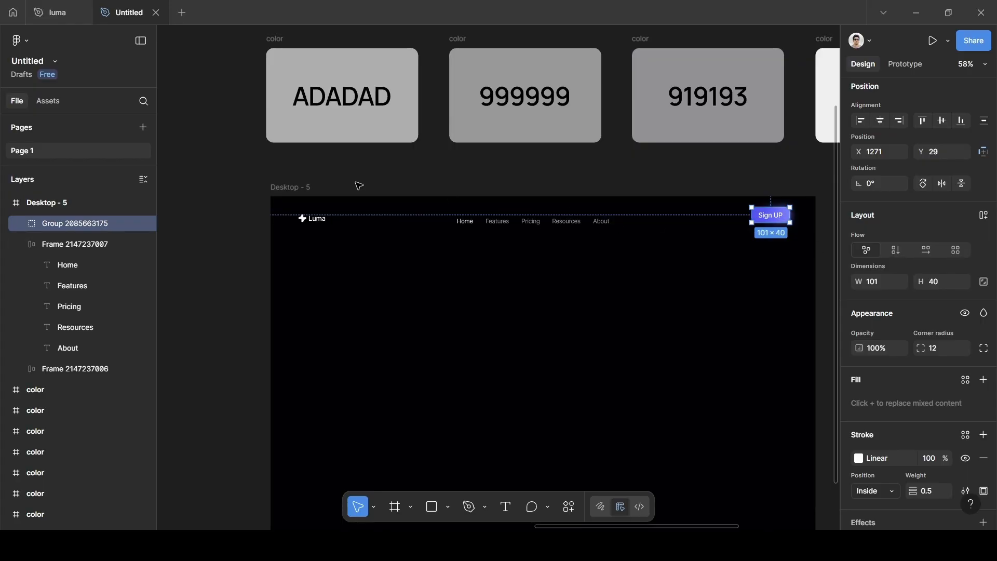
# Wrap the navigation links, Luma logo and Sign UP group in one auto layout frame and set its gap to Auto
pyautogui.click(452, 222)
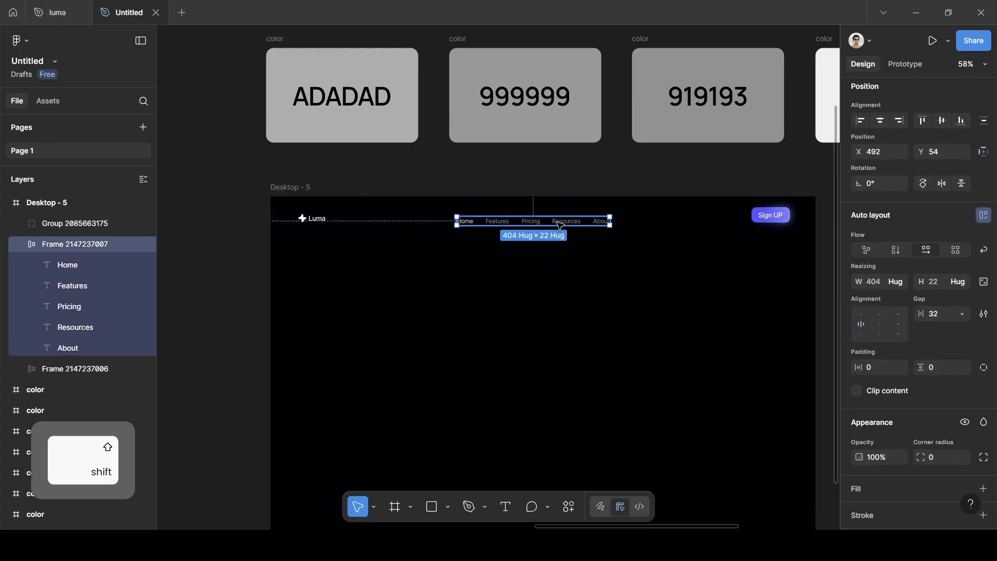
pyautogui.keyDown('shift'); pyautogui.click(319, 222); pyautogui.keyUp('shift')
pyautogui.keyDown('shift'); pyautogui.click(779, 220); pyautogui.keyUp('shift')
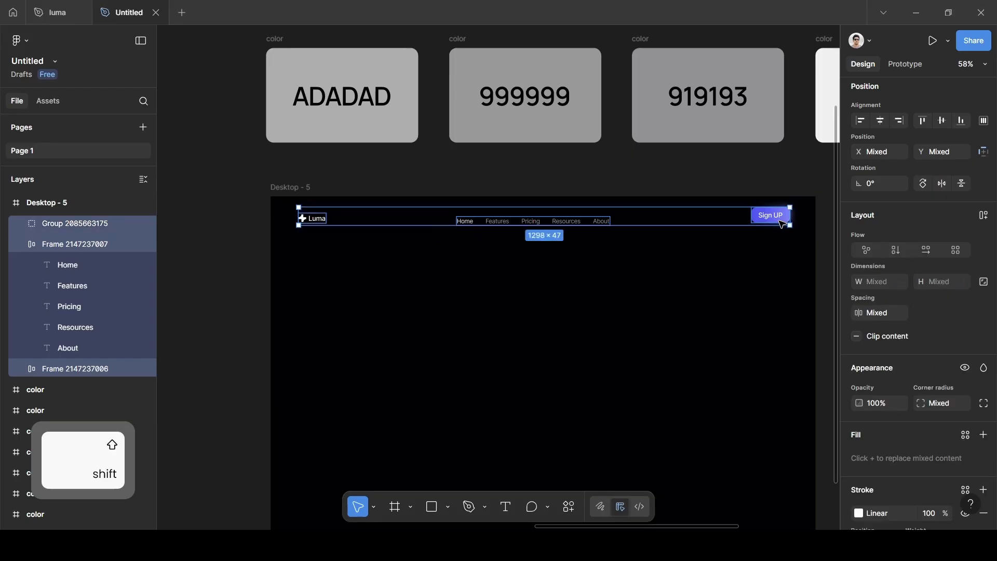
pyautogui.hotkey('shift', 'a')
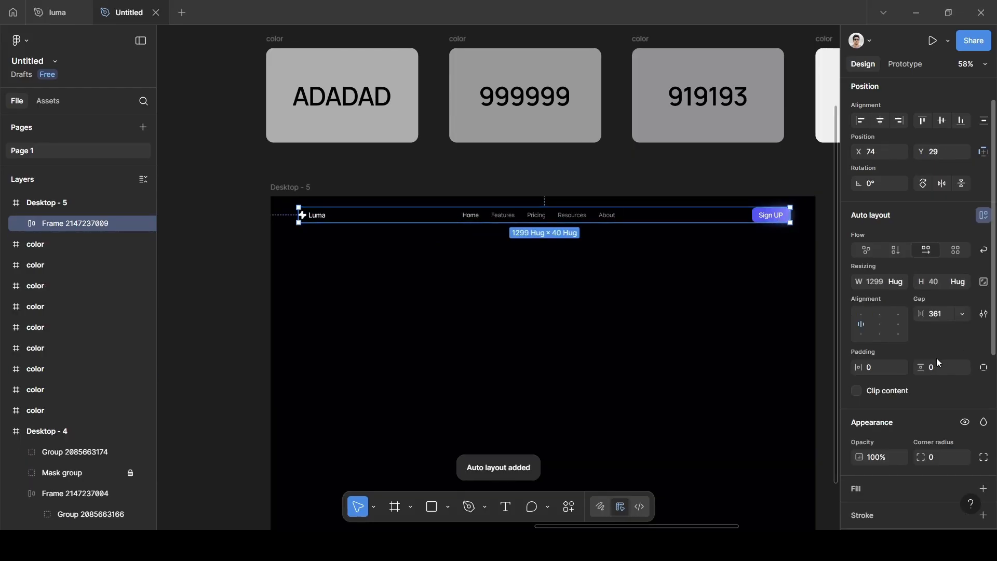
pyautogui.click(962, 314)
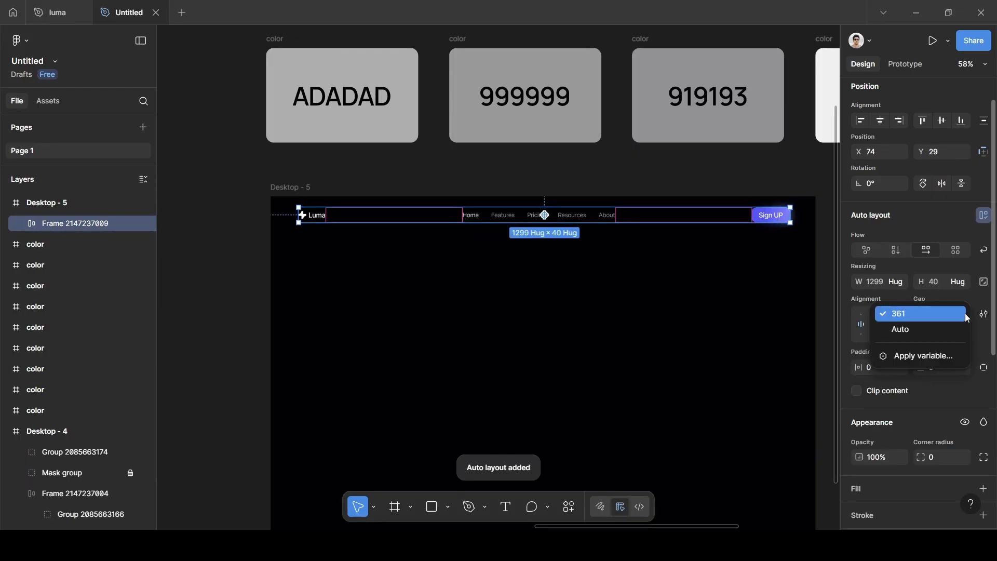
pyautogui.click(915, 329)
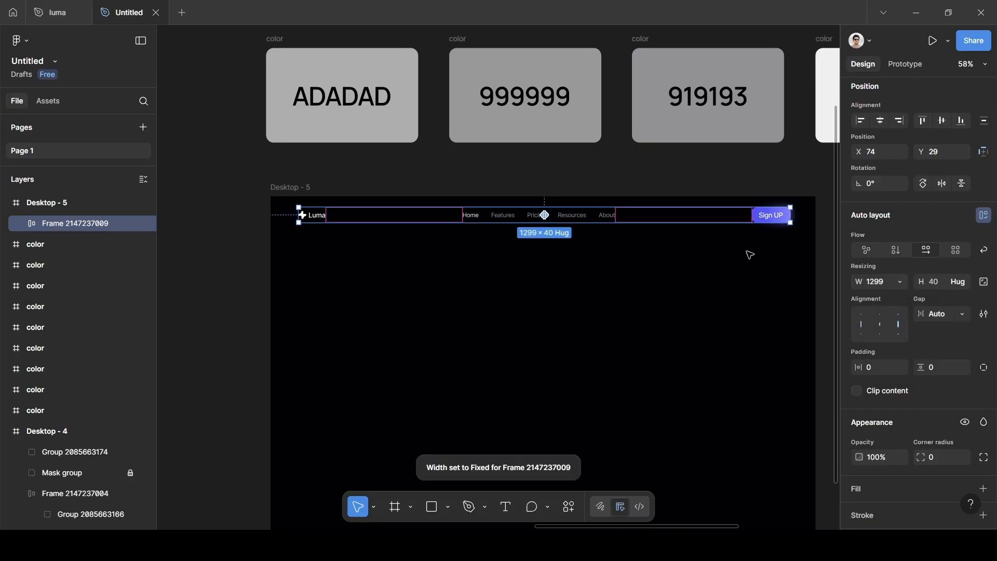
# Stretch the header frame to both edges of the Desktop - 5 frame, from X 0 to a width of 1440
pyautogui.scroll(5, 312, 217)
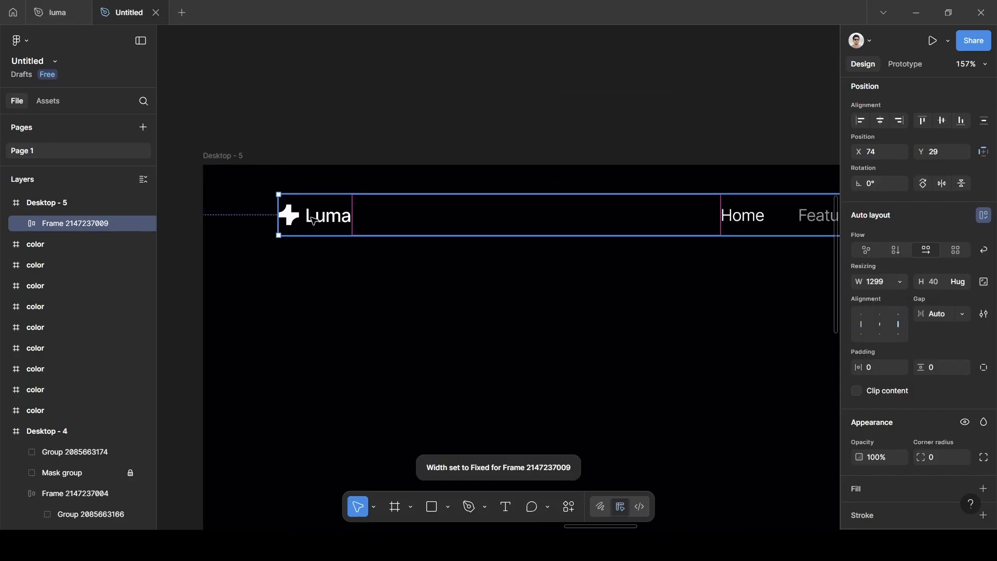
pyautogui.hscroll(-2, 313, 222)
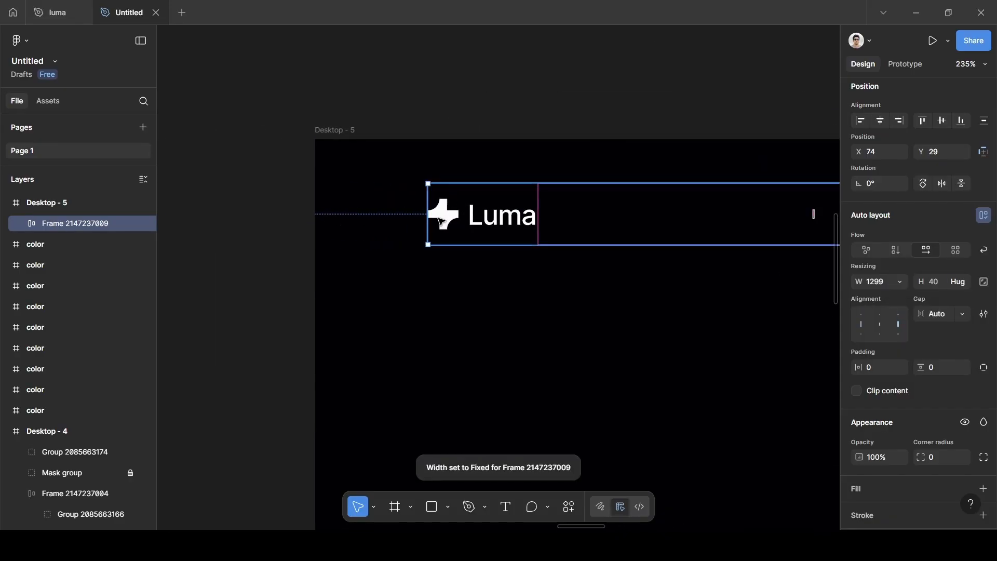
pyautogui.moveTo(398, 210); pyautogui.dragTo(315, 210)
pyautogui.scroll(-5, 407, 240)
pyautogui.hscroll(6, 587, 218)
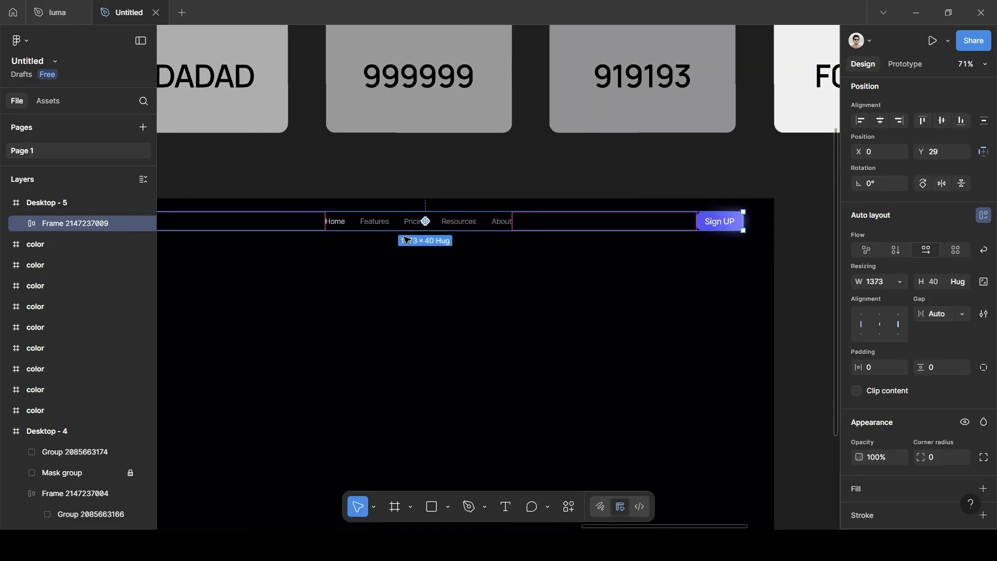
pyautogui.scroll(5, 585, 209)
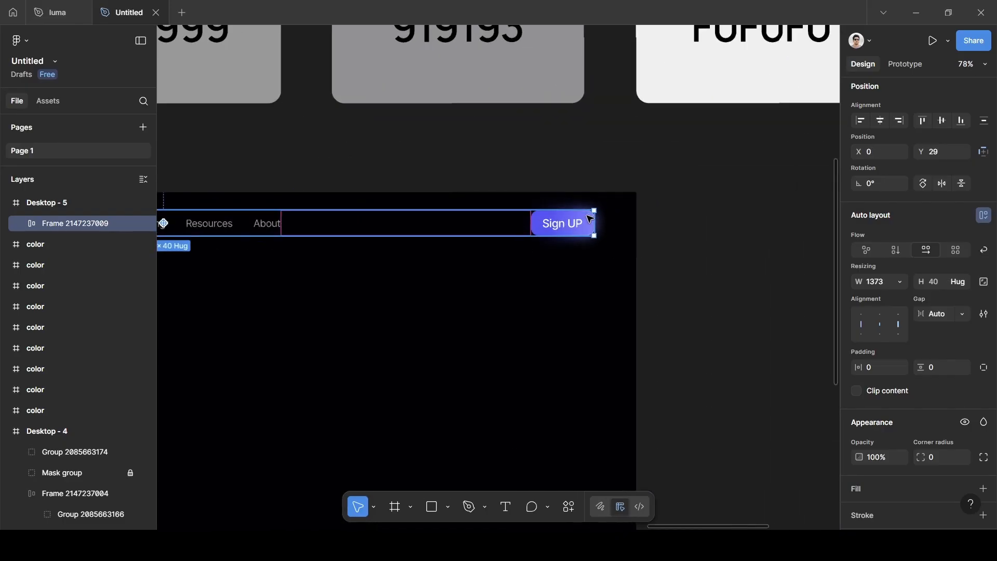
pyautogui.moveTo(601, 231); pyautogui.dragTo(669, 241)
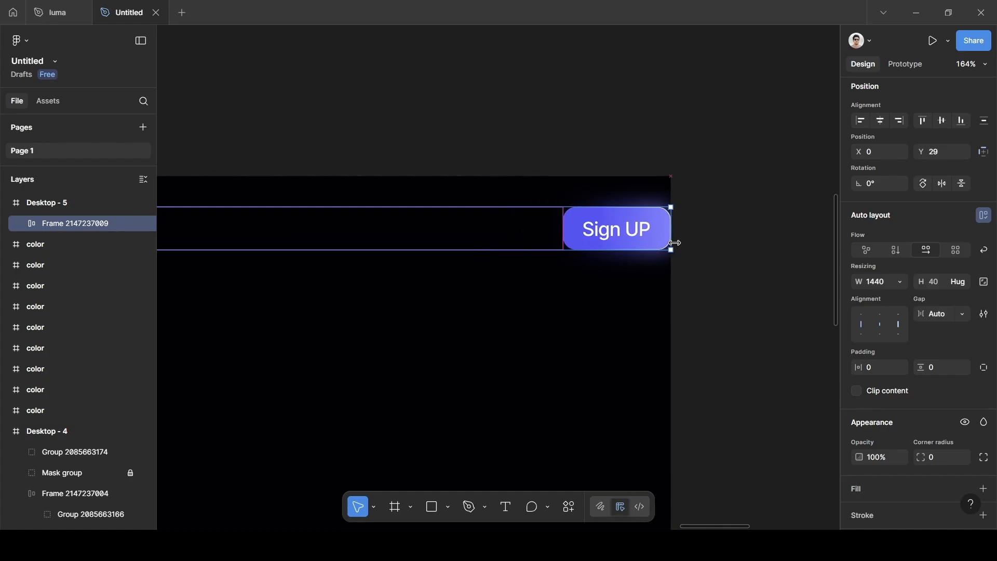
# Set the header frame's horizontal padding to 100 and deselect it
pyautogui.scroll(-5, 498, 238)
pyautogui.hscroll(-4, 498, 238)
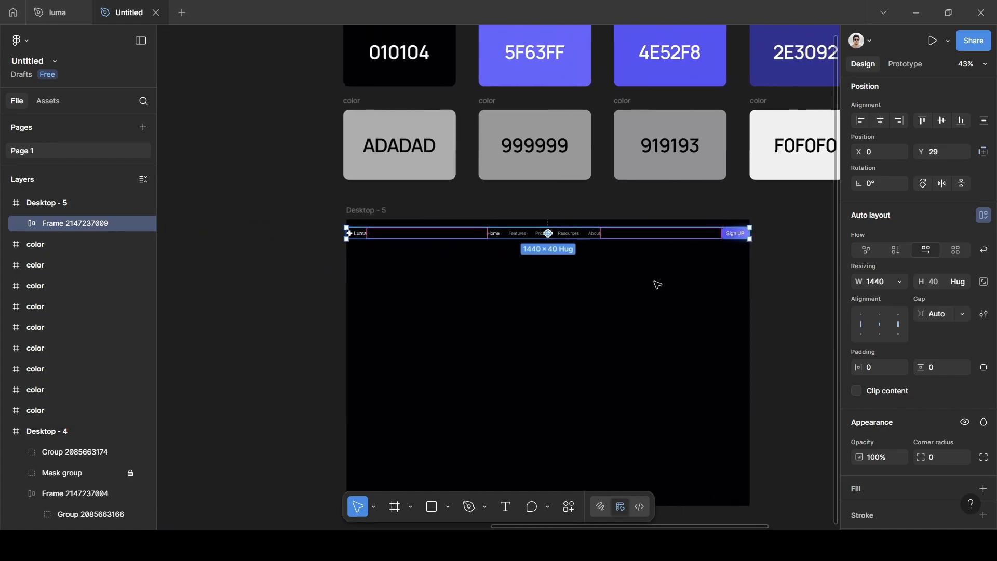
pyautogui.press('BackSpace')
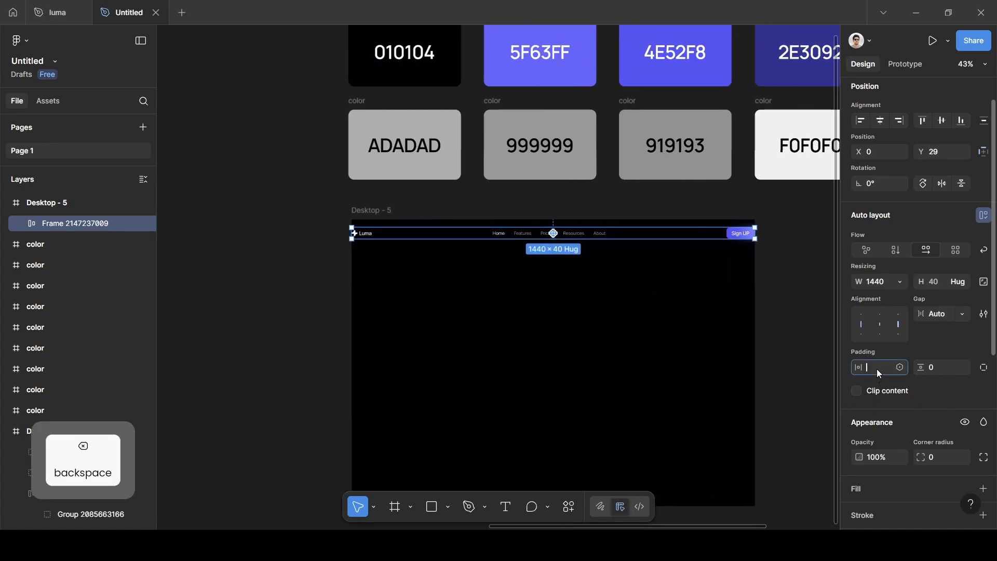
pyautogui.write('100')
pyautogui.press('Return')
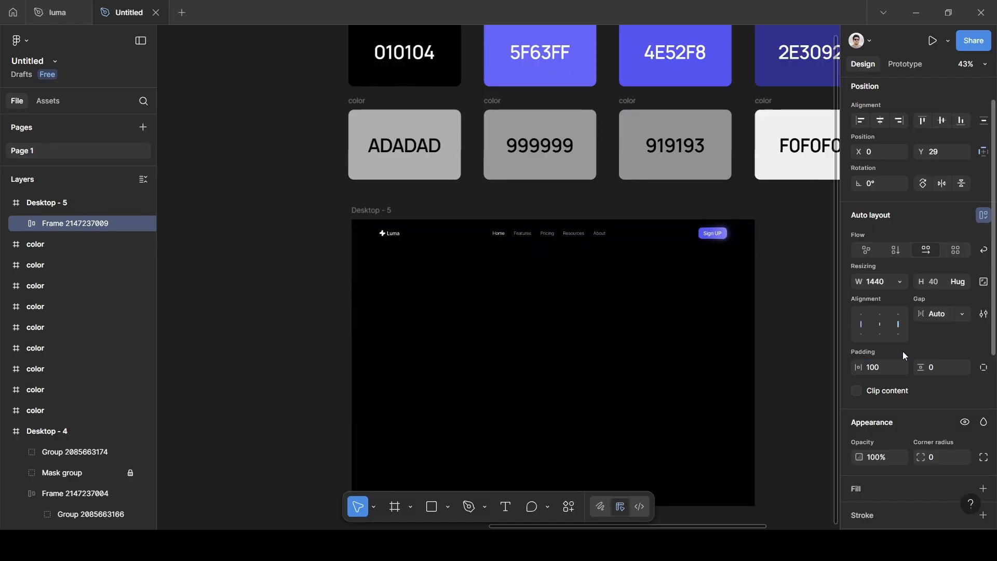
pyautogui.scroll(3, 585, 227)
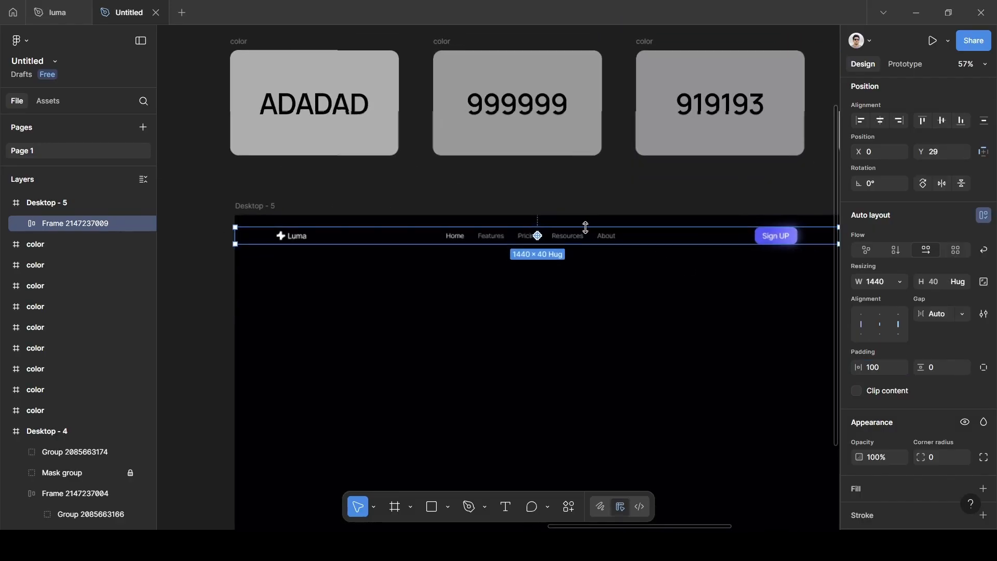
pyautogui.moveTo(585, 242); pyautogui.dragTo(585, 242)
pyautogui.click(626, 168)
# Add a text layer reading "Smarter Portfolios" below the header at about X 203, Y 275
pyautogui.scroll(-5, 620, 200)
pyautogui.scroll(5, 608, 224)
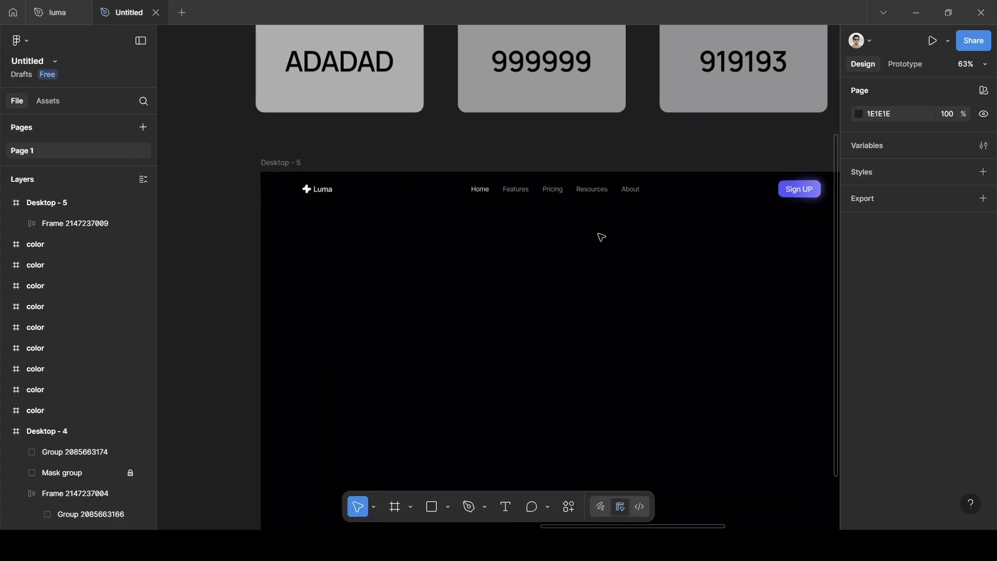
pyautogui.scroll(1, 601, 237)
pyautogui.scroll(-2, 601, 236)
pyautogui.hscroll(-1, 600, 236)
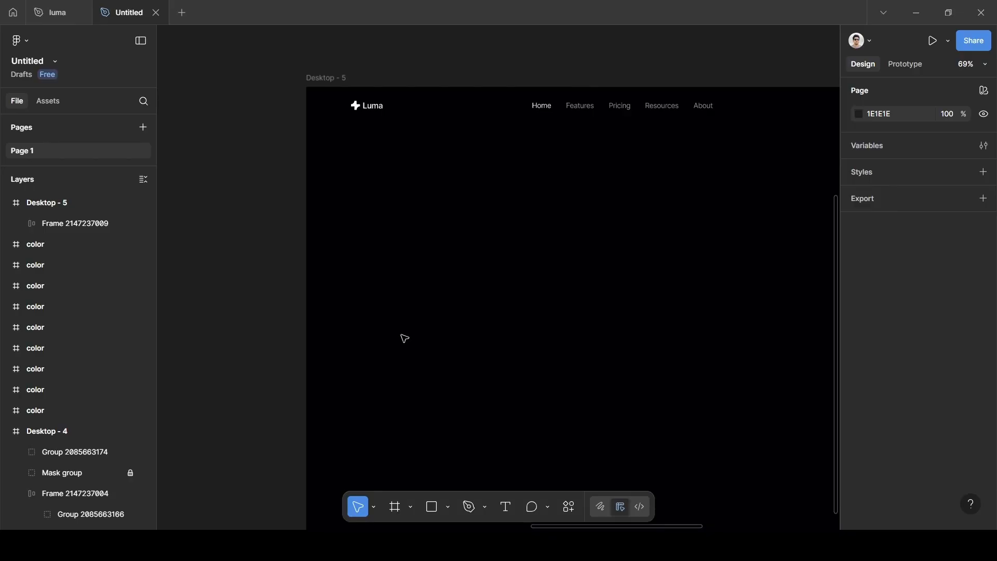
pyautogui.scroll(-4, 457, 339)
pyautogui.scroll(4, 457, 339)
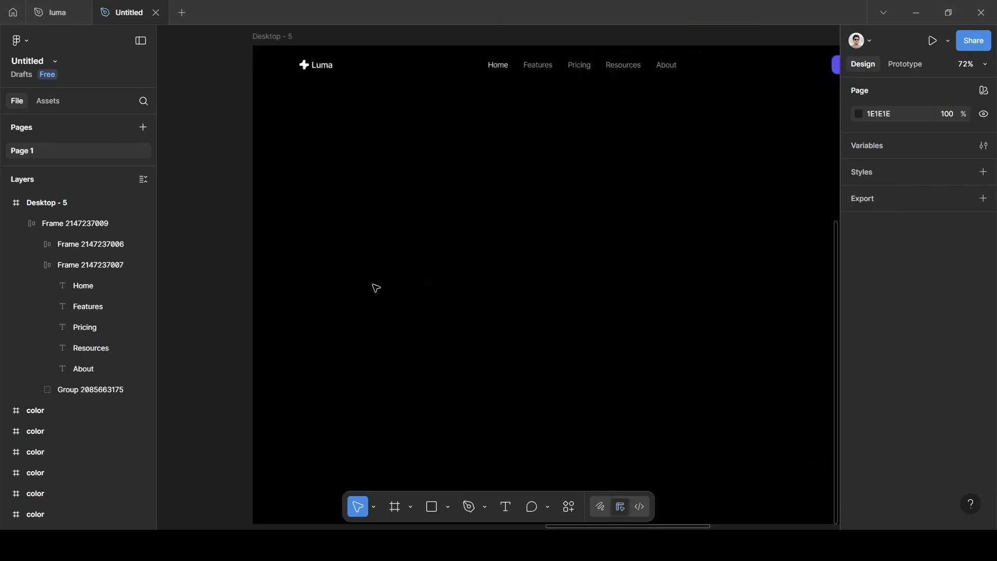
pyautogui.press('t')
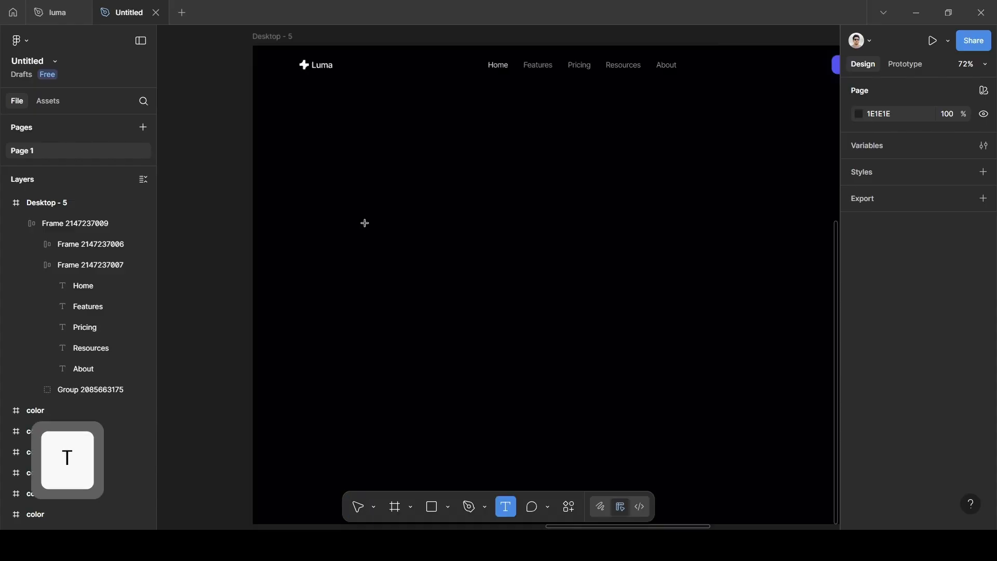
pyautogui.click(350, 175)
pyautogui.write('Smarte')
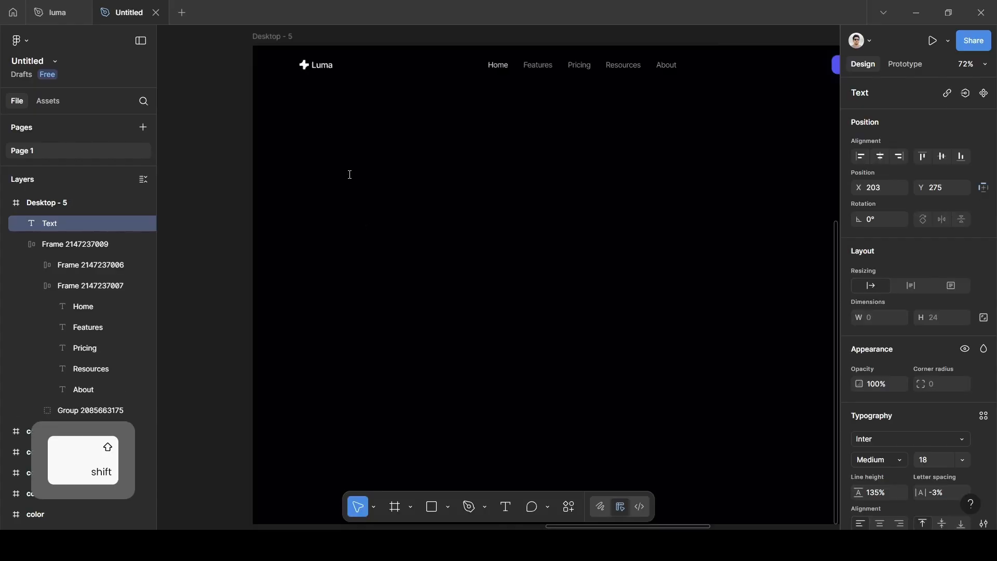
pyautogui.write('r')
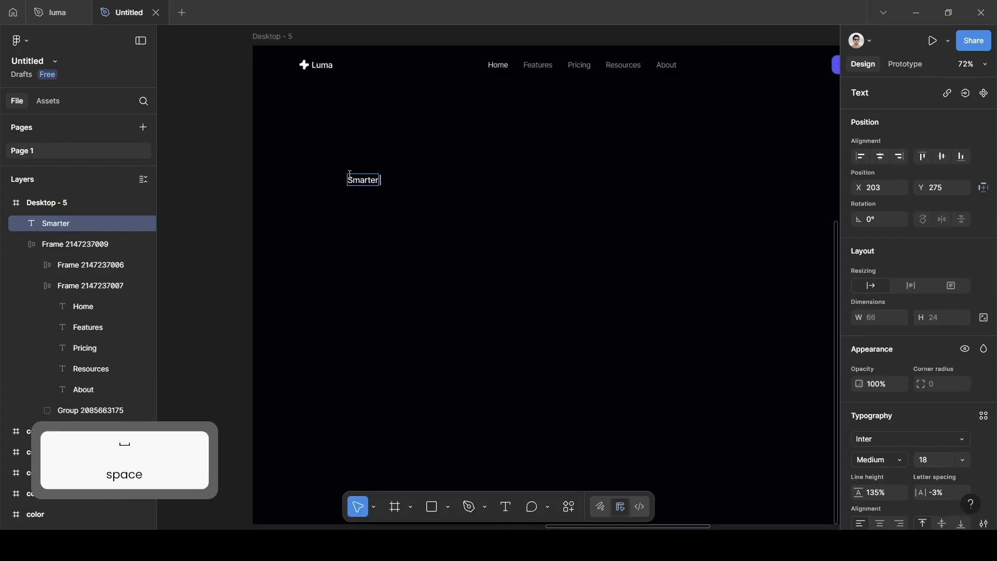
pyautogui.write(' Portfolios')
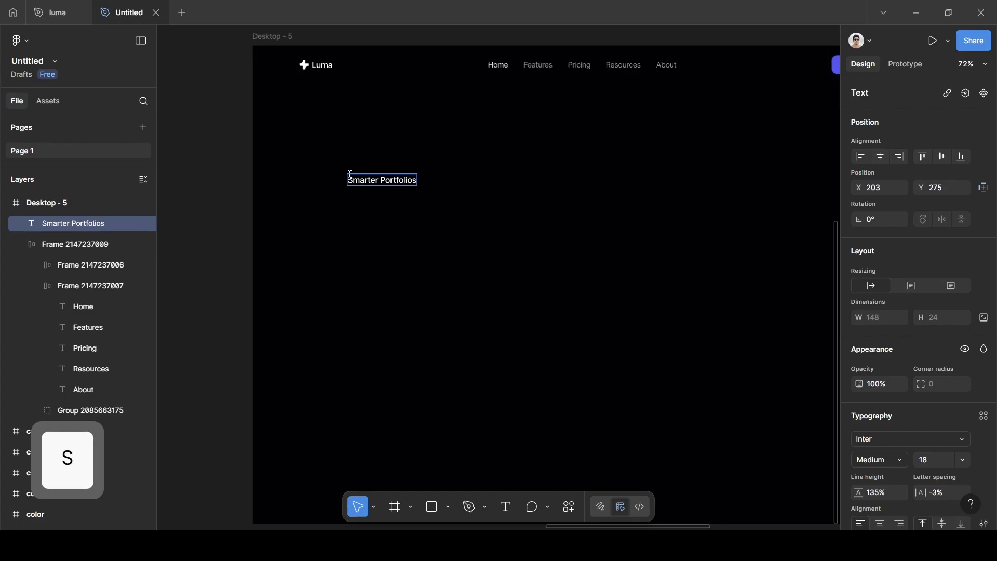
pyautogui.press('Escape')
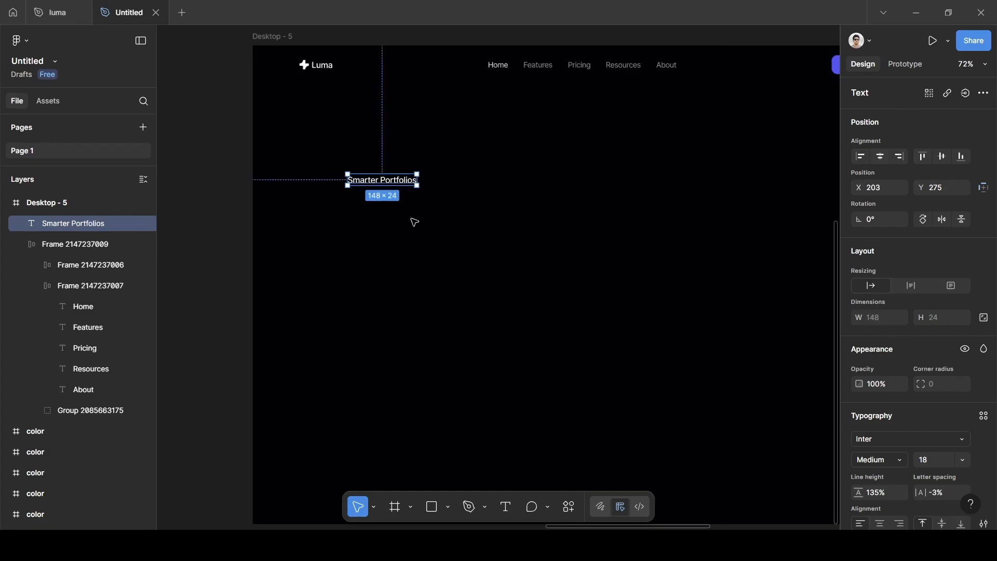
# Add a comma after "Smarter Portfolios" and a second line reading "Powered by AI"
pyautogui.doubleClick(404, 180)
pyautogui.click(415, 180)
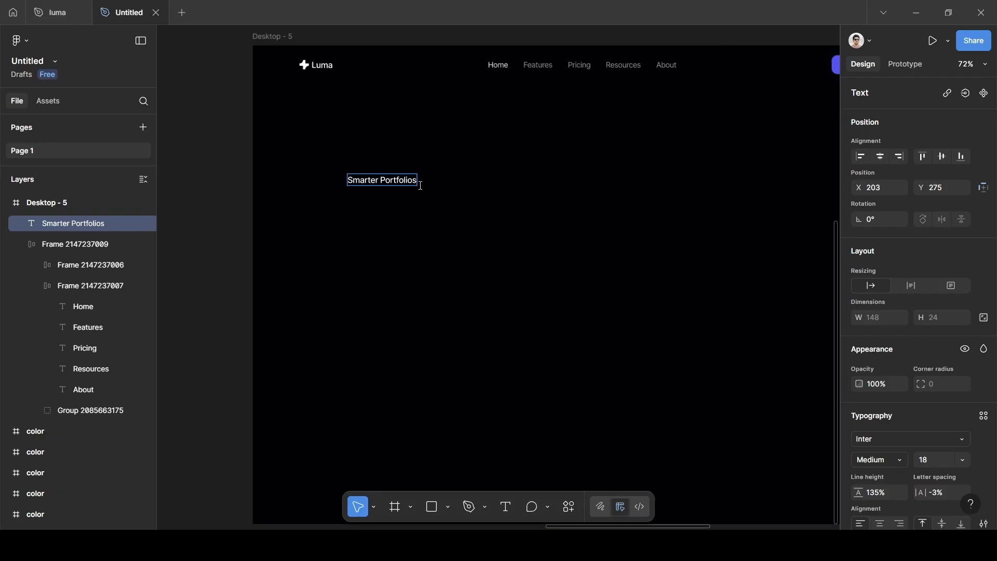
pyautogui.press('Right')
pyautogui.write(',')
pyautogui.scroll(5, 420, 186)
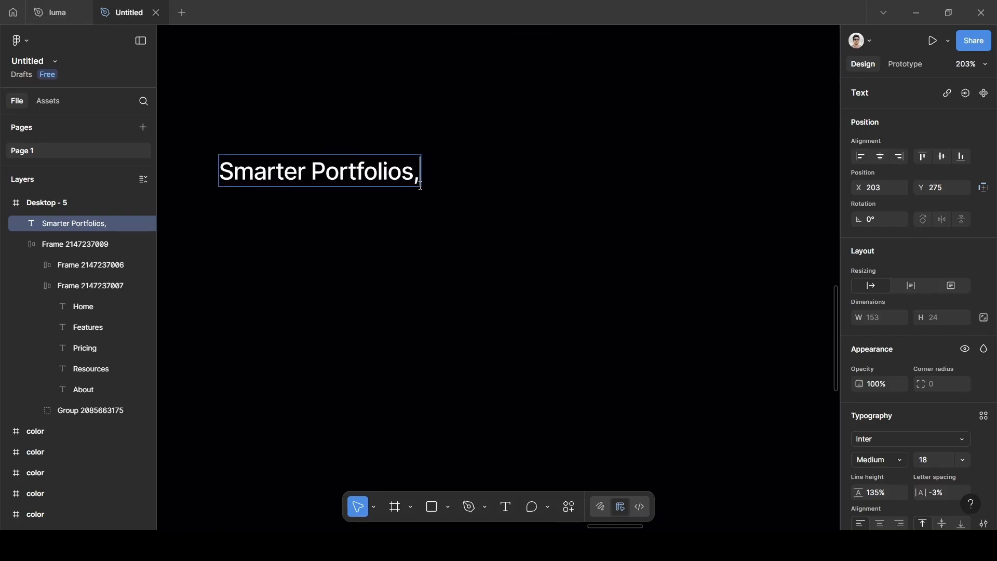
pyautogui.press('Return')
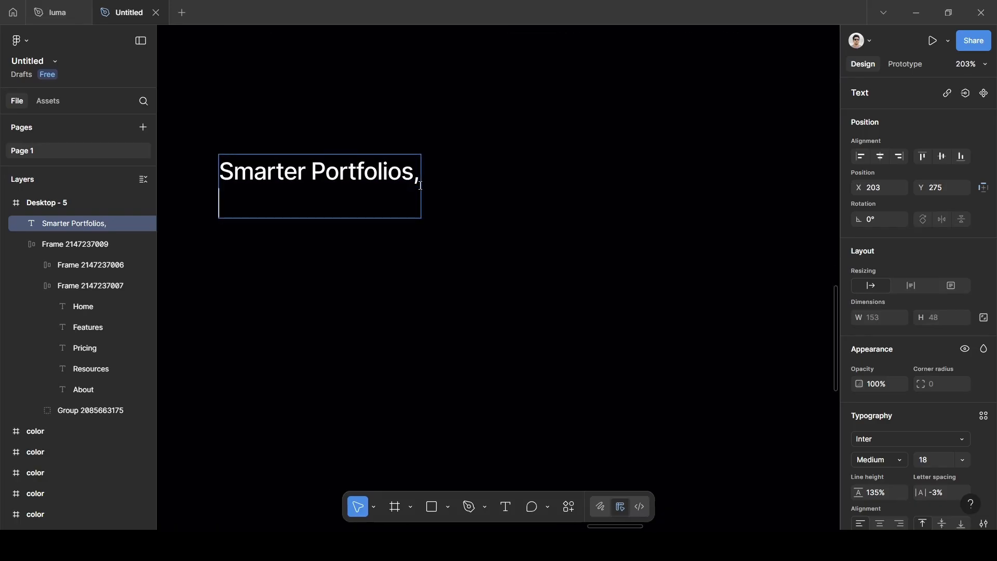
pyautogui.write('Powere')
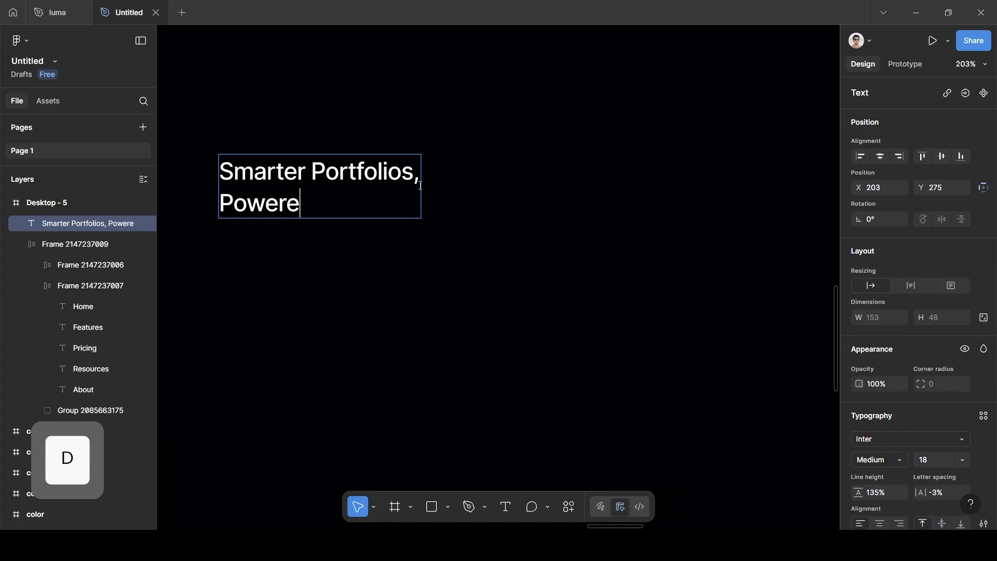
pyautogui.write('d b')
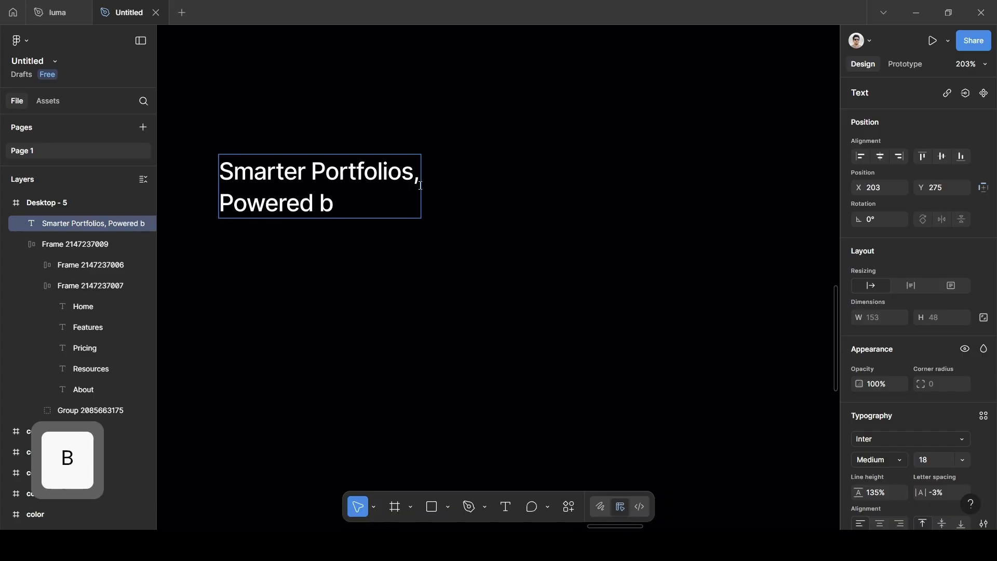
pyautogui.write('y AI')
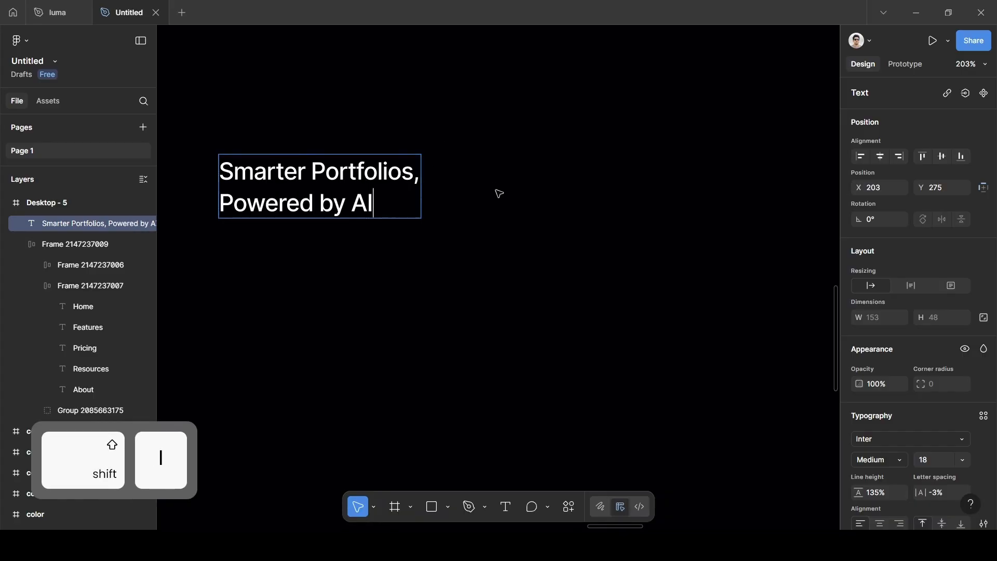
pyautogui.press('Escape')
# Set the headline text's font size to 64 and its line height to Auto
pyautogui.scroll(-5, 499, 223)
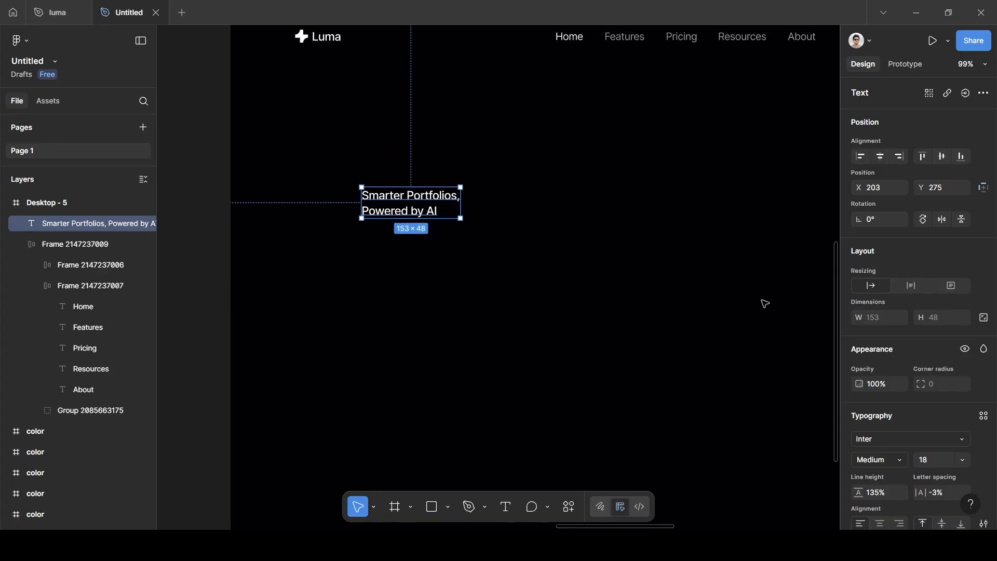
pyautogui.scroll(-3, 979, 389)
pyautogui.click(965, 330)
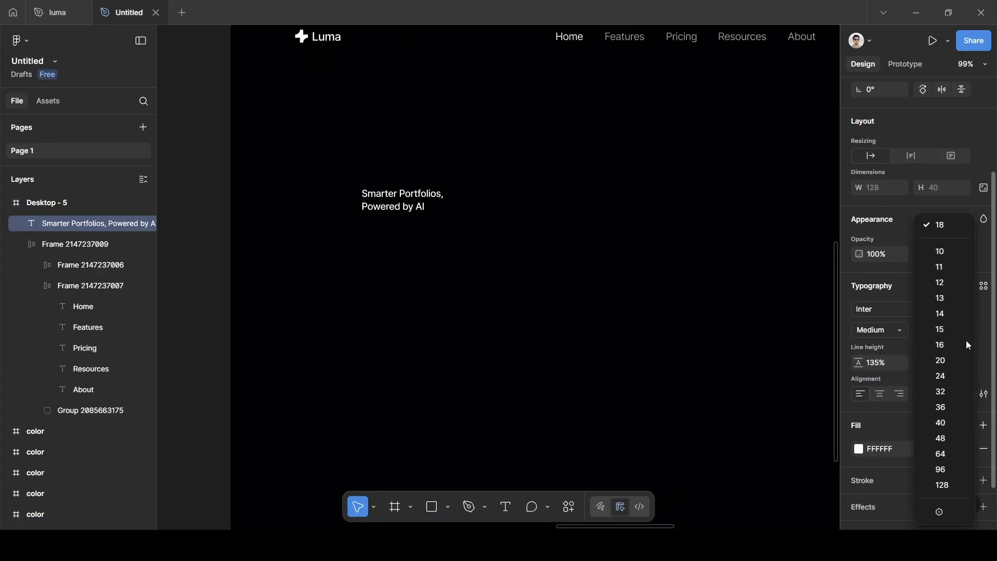
pyautogui.click(949, 453)
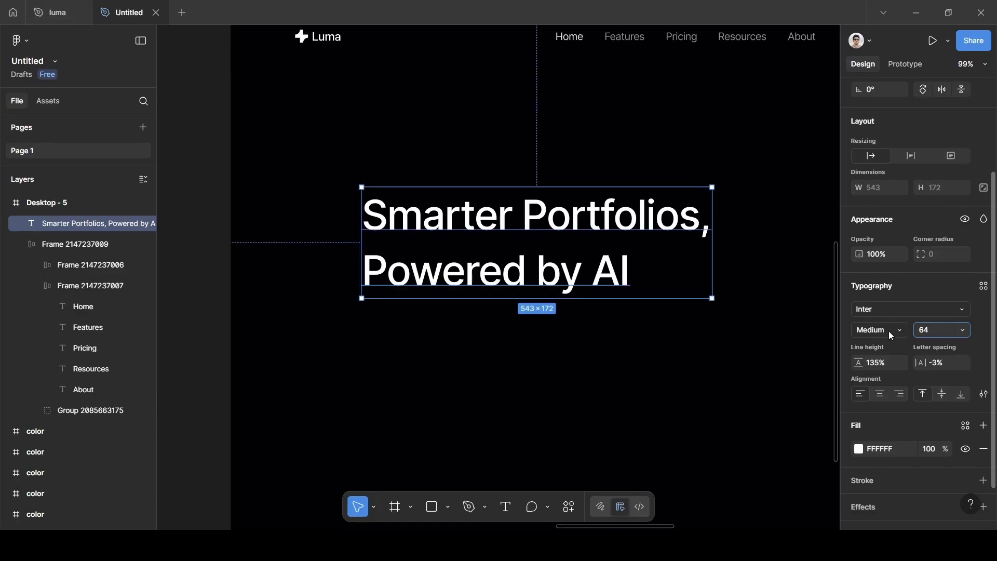
pyautogui.click(881, 362)
pyautogui.press('BackSpace')
pyautogui.write('auto%')
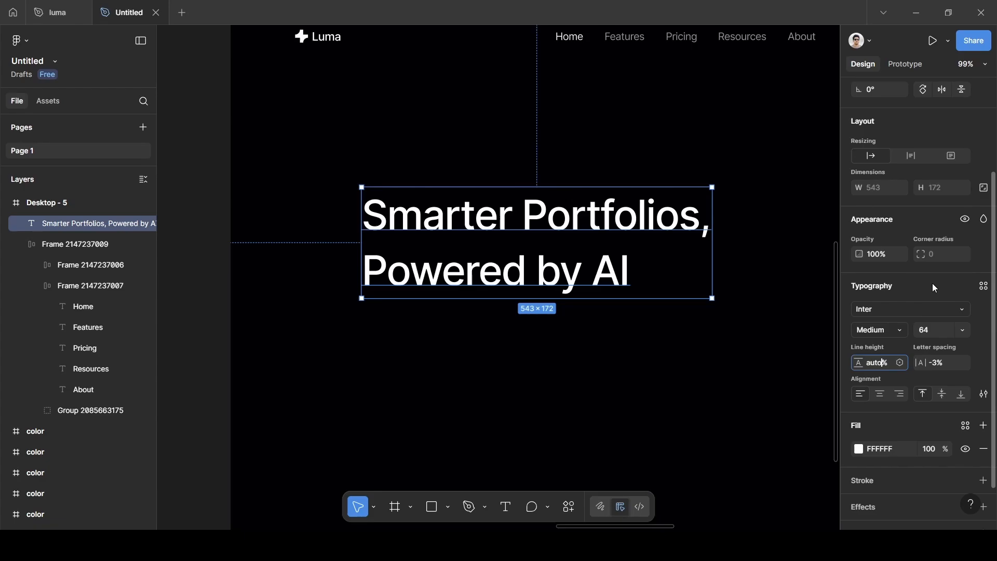
pyautogui.click(932, 283)
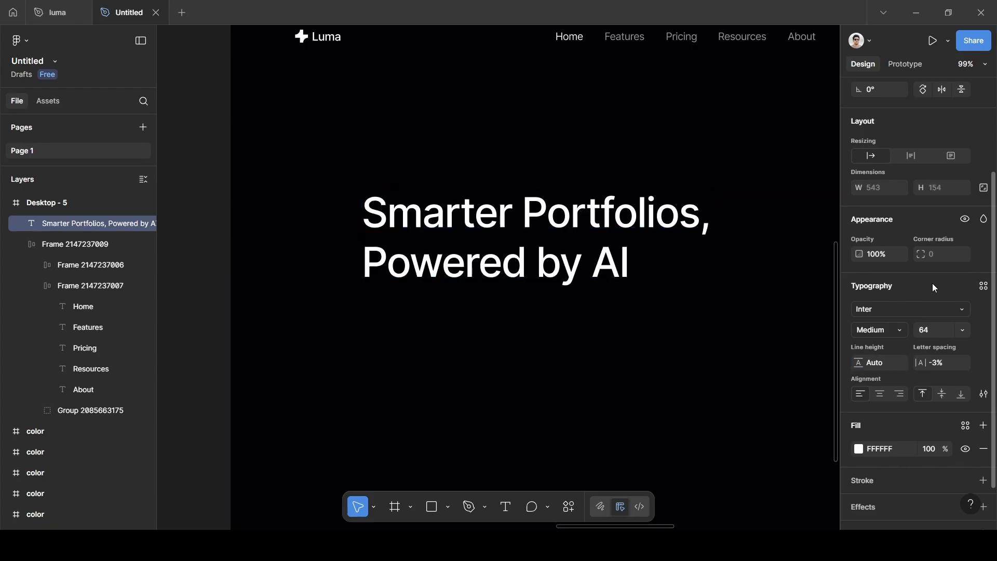
# Set the headline's letter spacing to -4% and shift the headline slightly left within the Desktop - 5 frame
pyautogui.press('BackSpace')
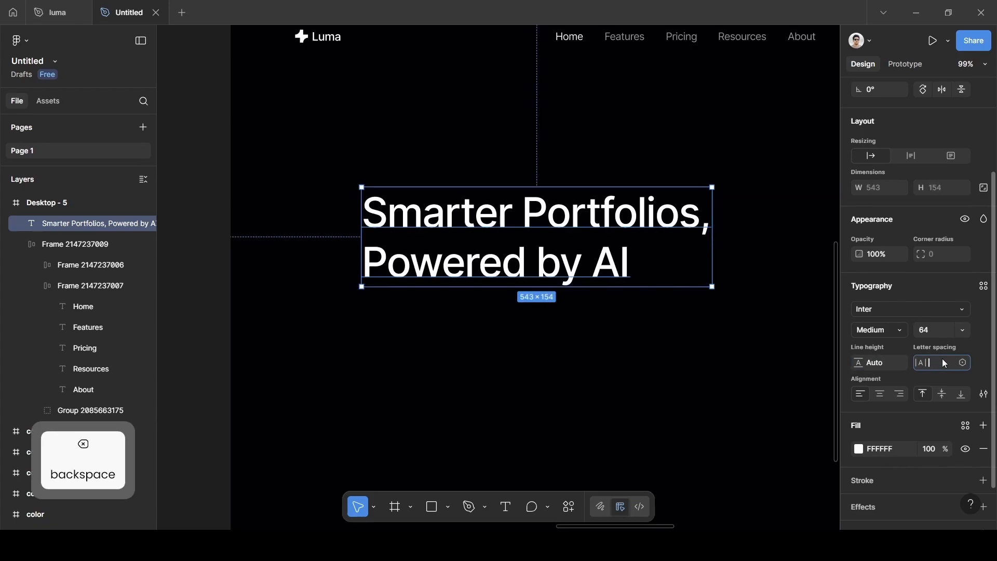
pyautogui.write('-4%')
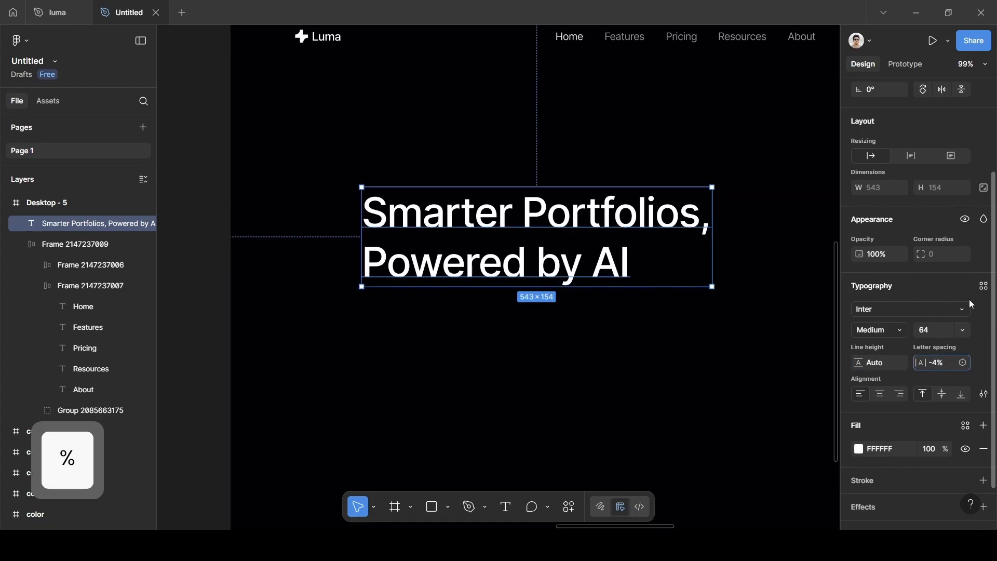
pyautogui.click(942, 298)
pyautogui.scroll(-4, 621, 289)
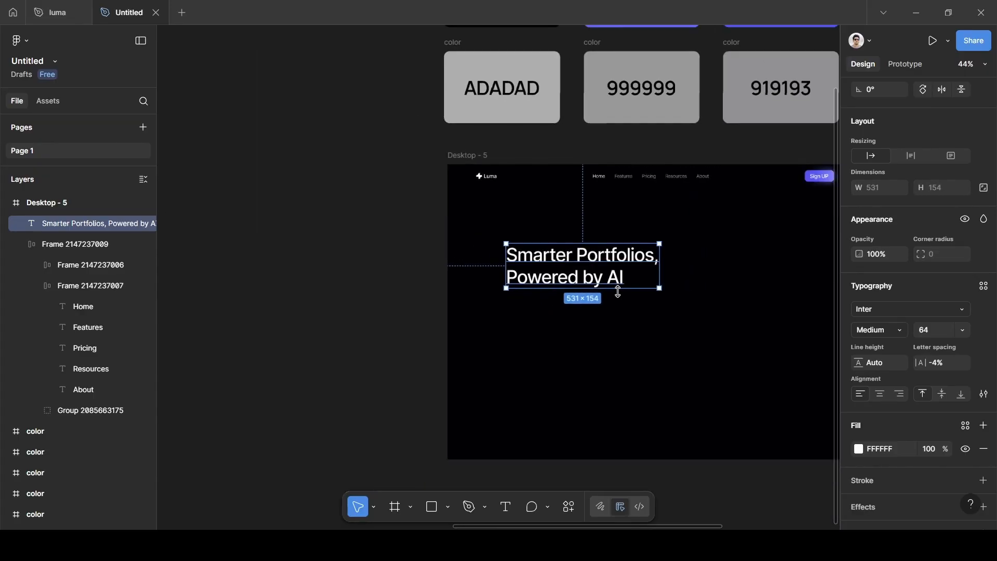
pyautogui.moveTo(598, 266); pyautogui.dragTo(583, 270)
pyautogui.scroll(4, 582, 268)
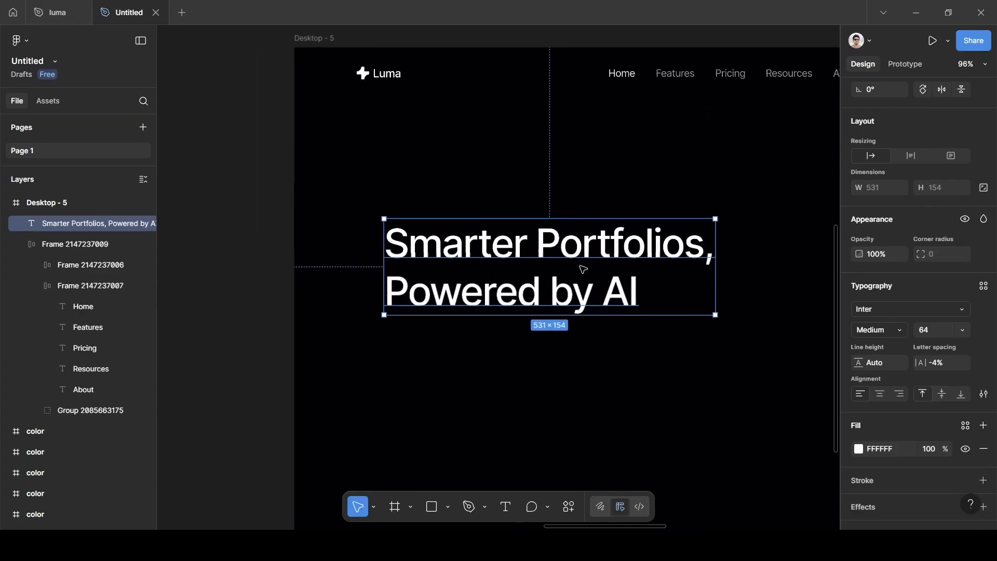
# Give the headline a linear gradient fill running from 999999 at 0% to FFFFFF at 100%
pyautogui.click(857, 449)
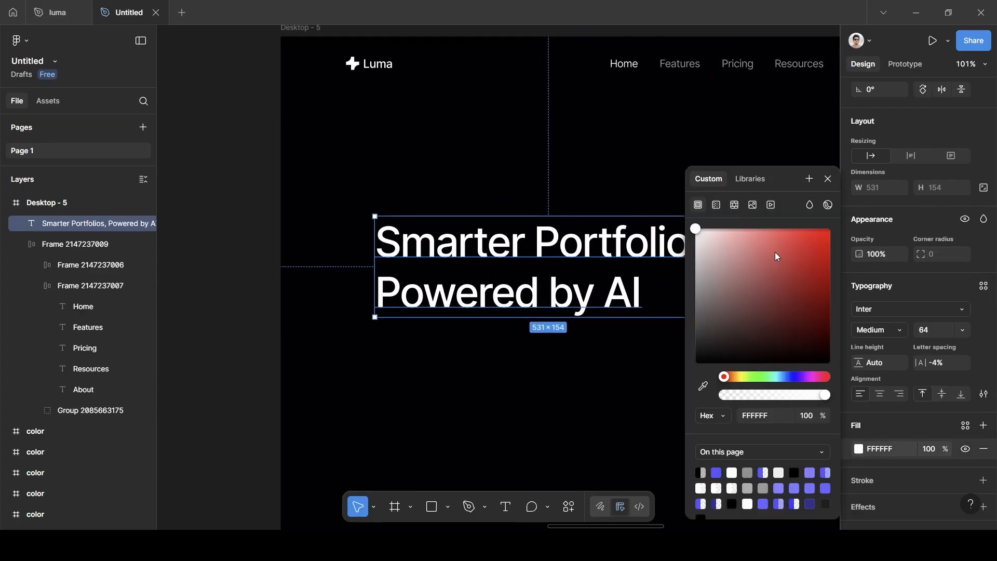
pyautogui.click(716, 206)
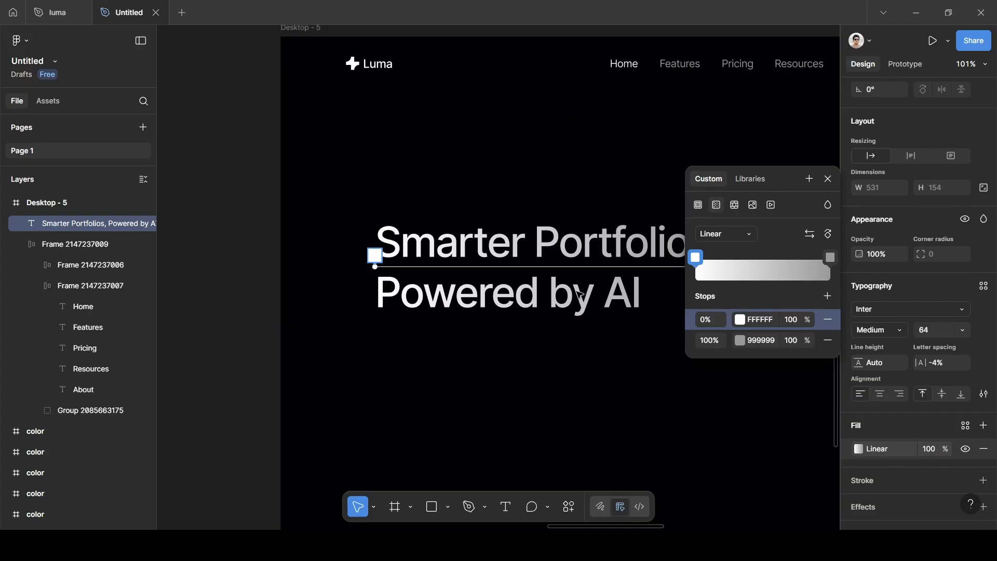
pyautogui.hscroll(5, 550, 295)
pyautogui.click(464, 226)
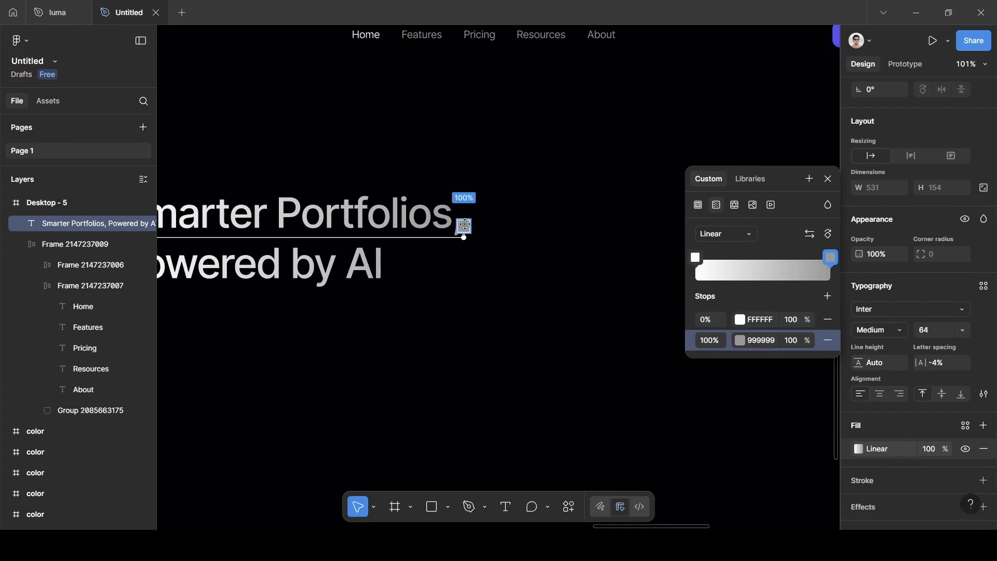
pyautogui.click(756, 339)
pyautogui.write('ffffff')
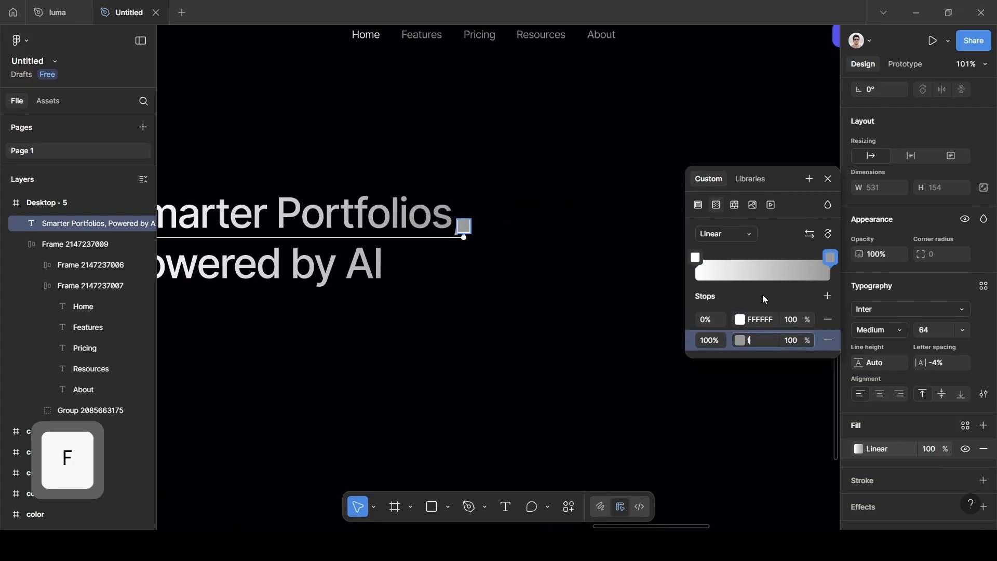
pyautogui.click(755, 319)
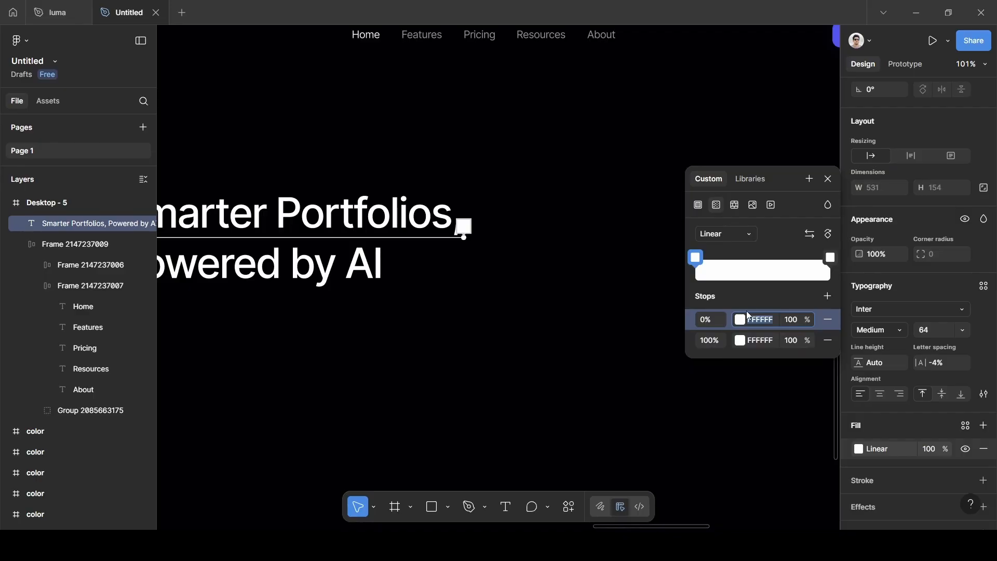
pyautogui.write('999999')
pyautogui.hscroll(-6, 401, 283)
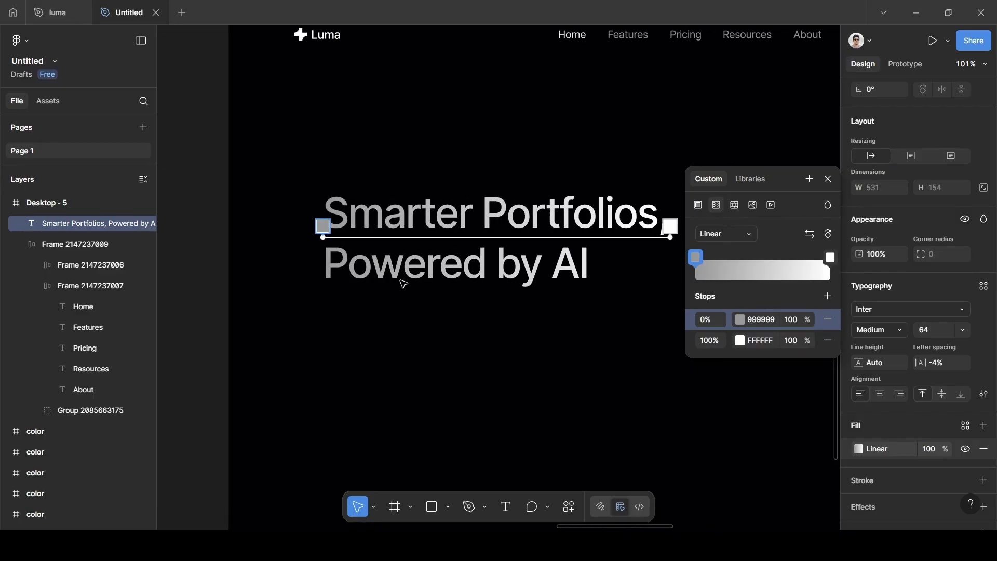
pyautogui.click(511, 363)
# Copy the description paragraph under the headline in the Desktop - 4 reference design
pyautogui.hscroll(3, 511, 361)
pyautogui.scroll(-4, 510, 361)
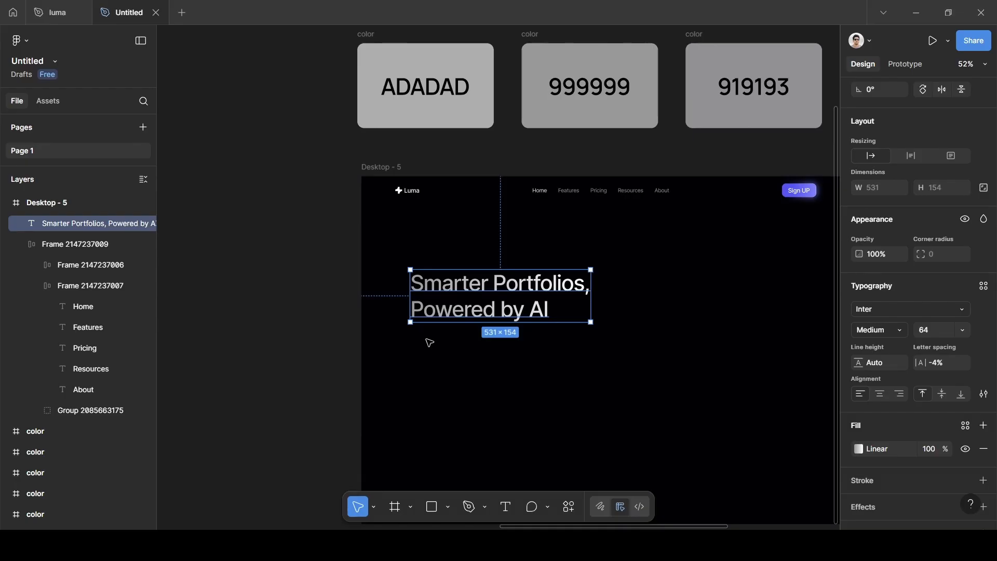
pyautogui.hscroll(-10, 429, 342)
pyautogui.scroll(3, 429, 340)
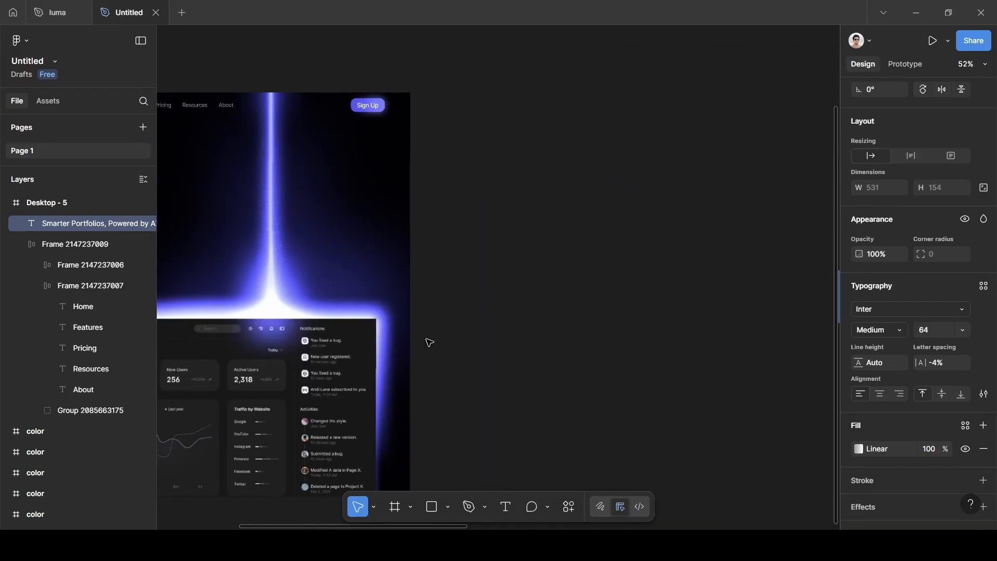
pyautogui.hscroll(-4, 430, 327)
pyautogui.click(464, 237)
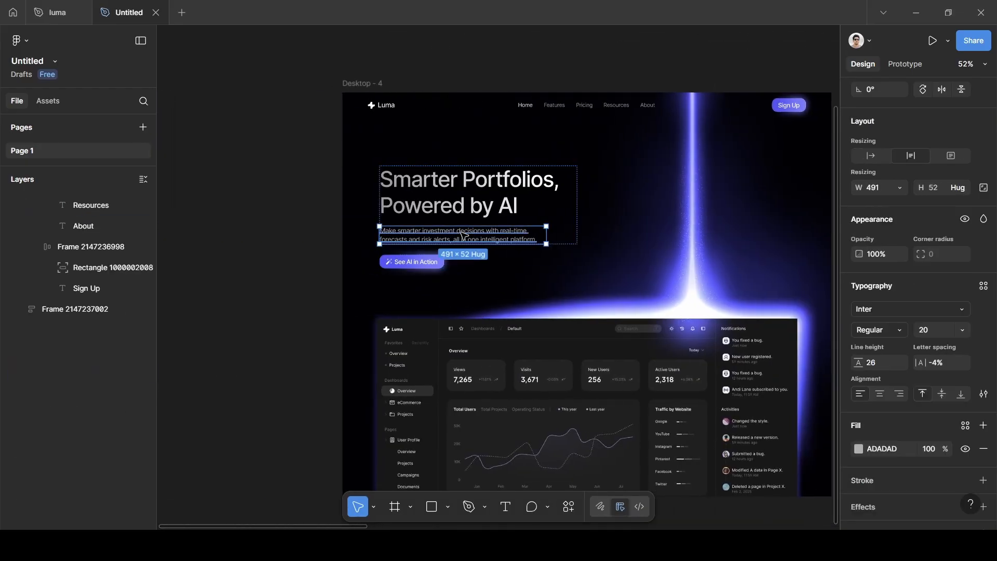
pyautogui.hotkey('ctrl', 'c')
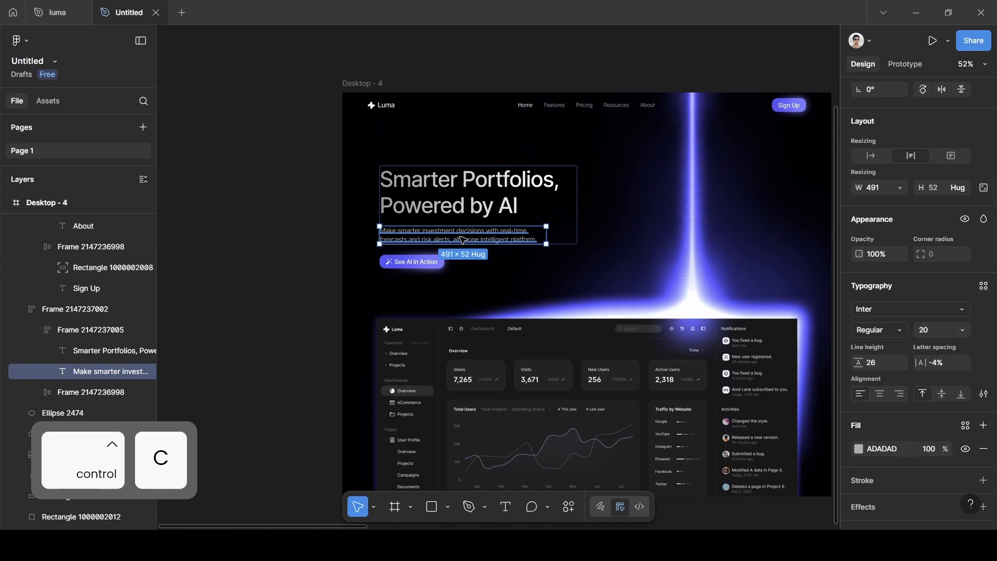
# Paste the copied description into the Desktop - 5 frame, place it directly beneath the headline and deselect it
pyautogui.hscroll(10, 464, 239)
pyautogui.scroll(3, 464, 239)
pyautogui.hscroll(2, 462, 239)
pyautogui.scroll(-3, 457, 215)
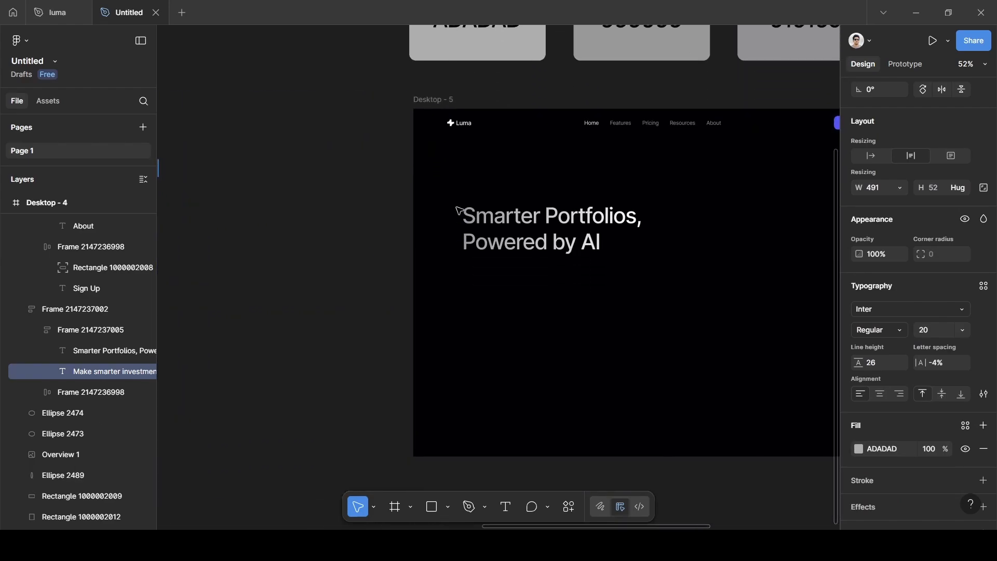
pyautogui.click(526, 269)
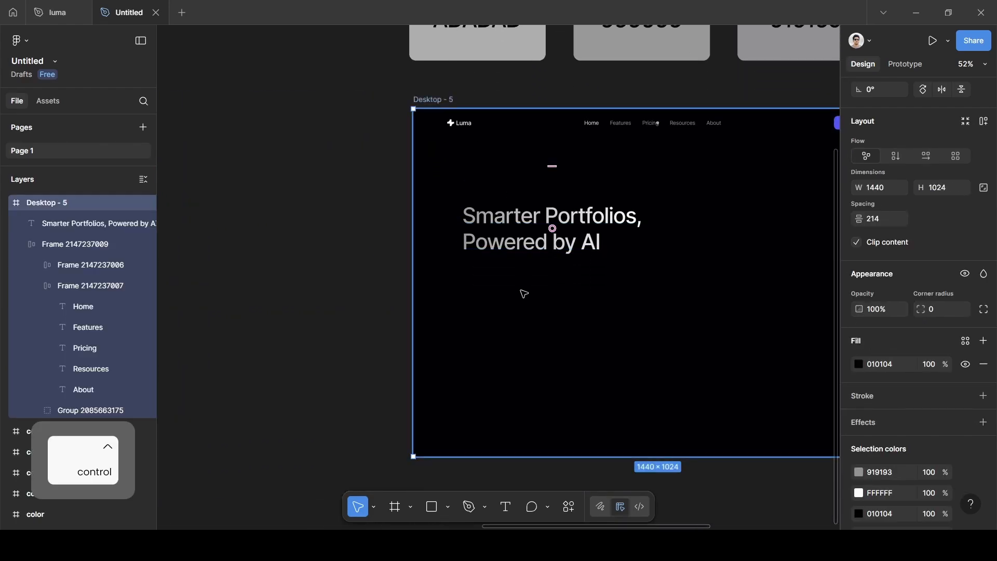
pyautogui.hotkey('ctrl', 'v')
pyautogui.moveTo(503, 175); pyautogui.dragTo(563, 269)
pyautogui.click(660, 254)
# Duplicate the header's Sign UP button and place the copy below the description at about X 149, Y 519
pyautogui.hscroll(3, 663, 254)
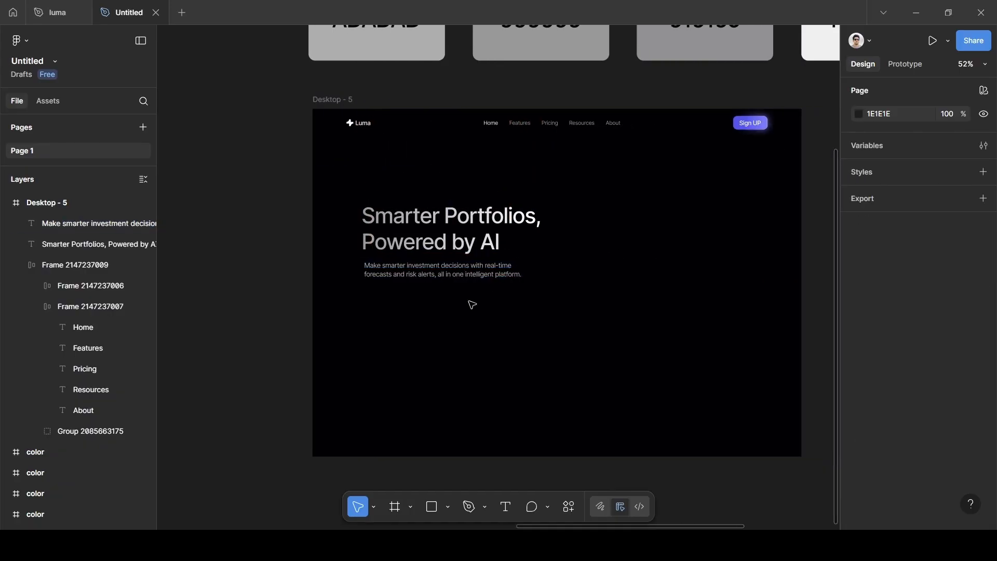
pyautogui.click(760, 129)
pyautogui.click(760, 127)
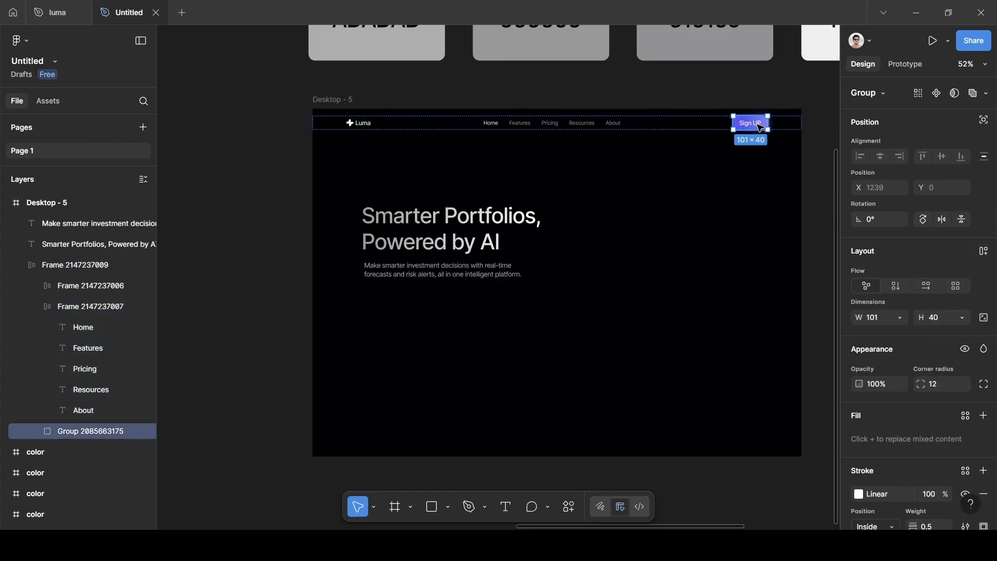
pyautogui.press('alt')
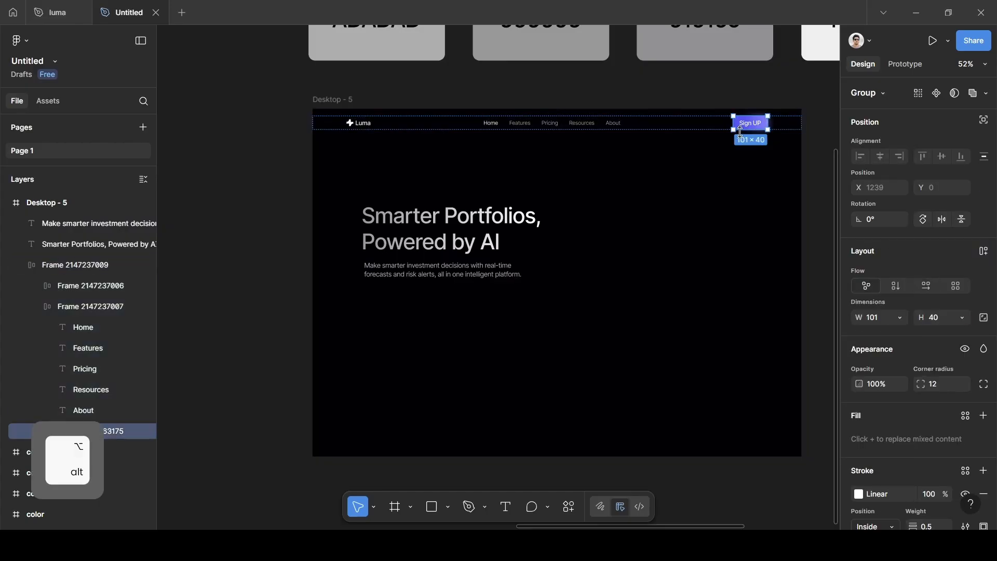
pyautogui.moveTo(749, 123); pyautogui.dragTo(381, 294)
# Replace the duplicated button's label with "See AI in Action"
pyautogui.scroll(10, 380, 293)
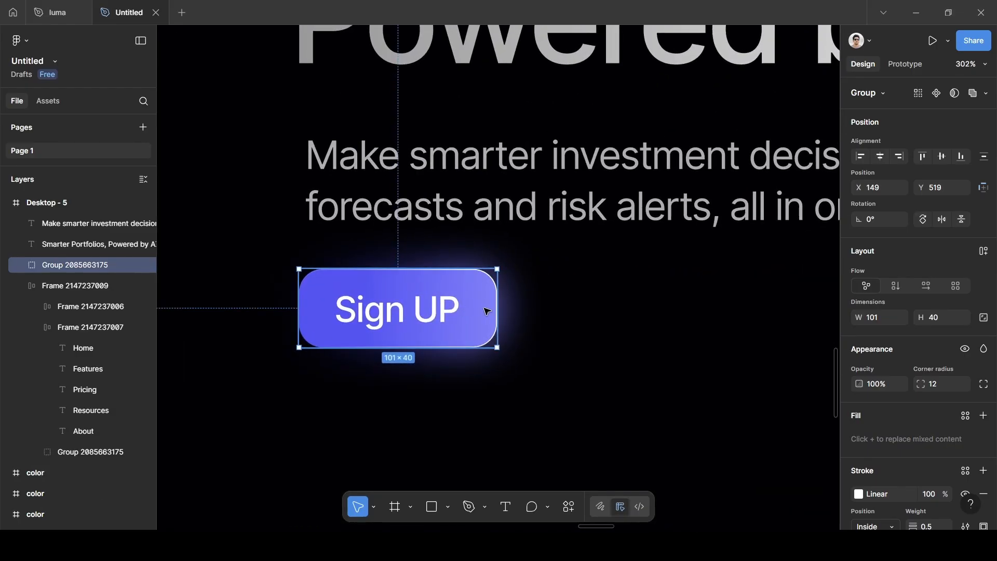
pyautogui.doubleClick(415, 306)
pyautogui.doubleClick(414, 306)
pyautogui.doubleClick(414, 305)
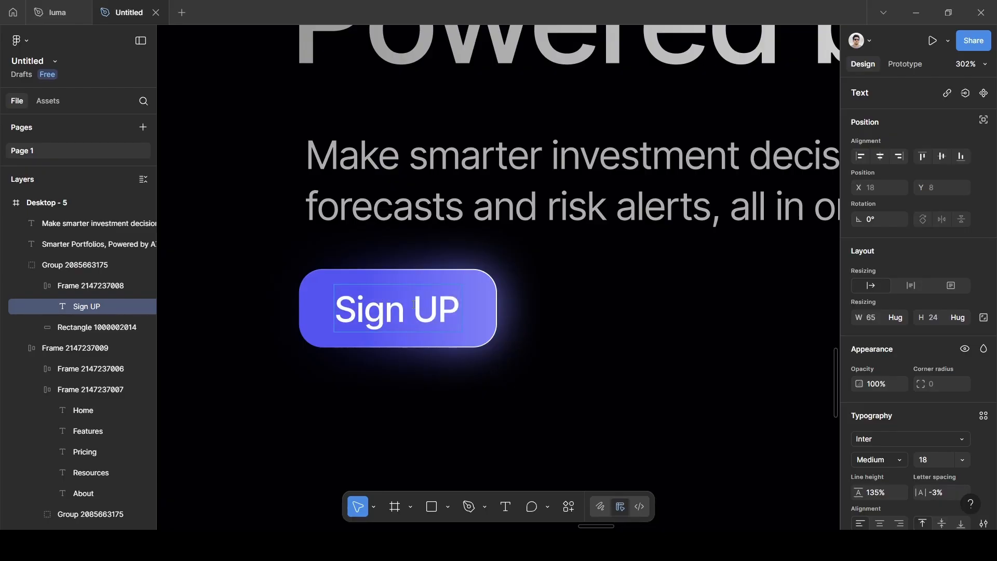
pyautogui.tripleClick(414, 304)
pyautogui.press('BackSpace')
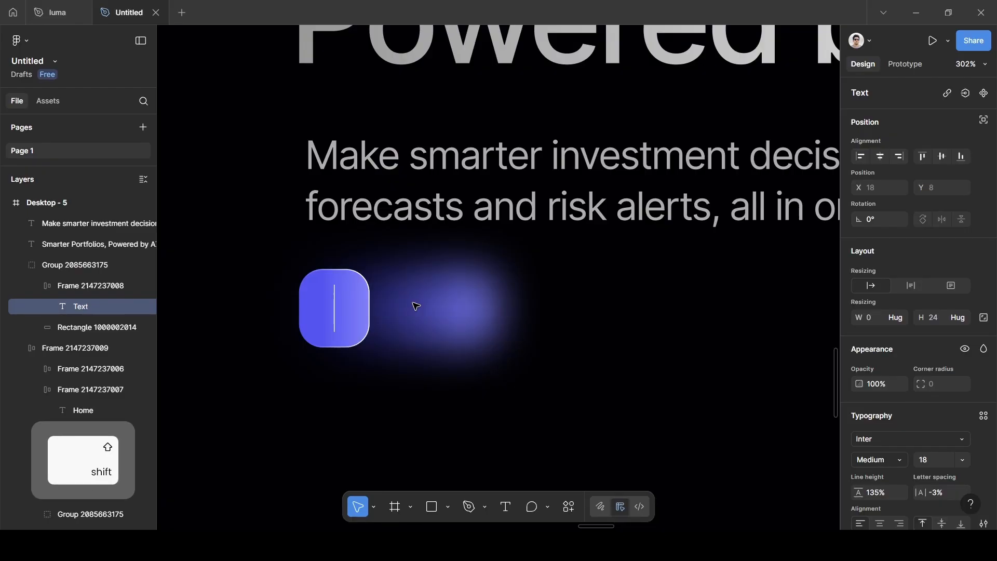
pyautogui.write('See AI')
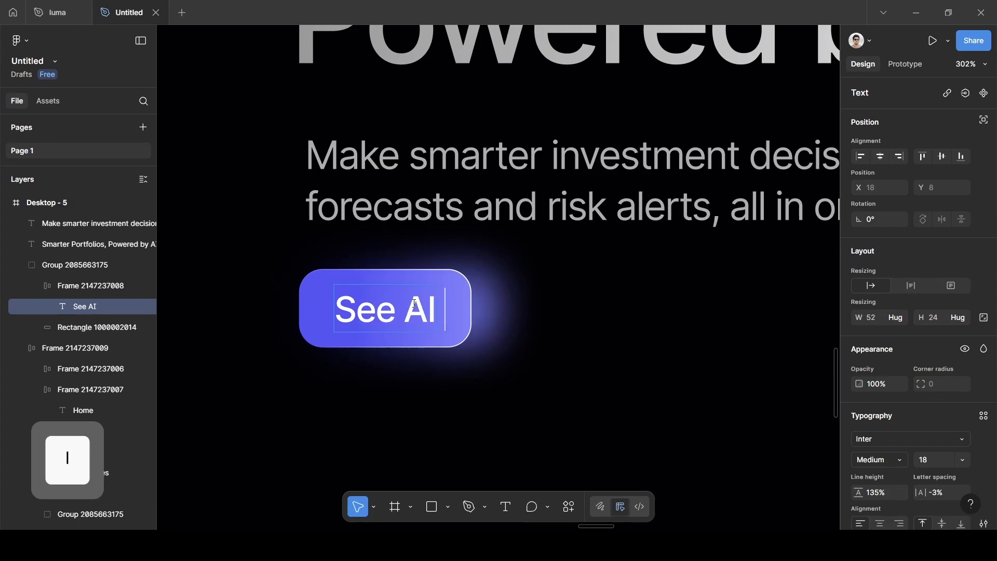
pyautogui.write(' in Action')
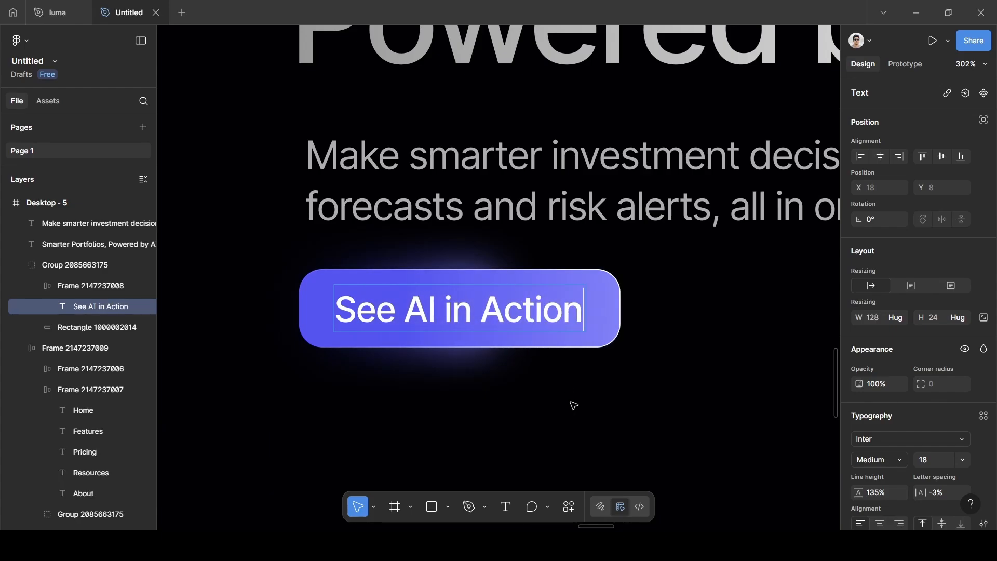
pyautogui.press('Escape')
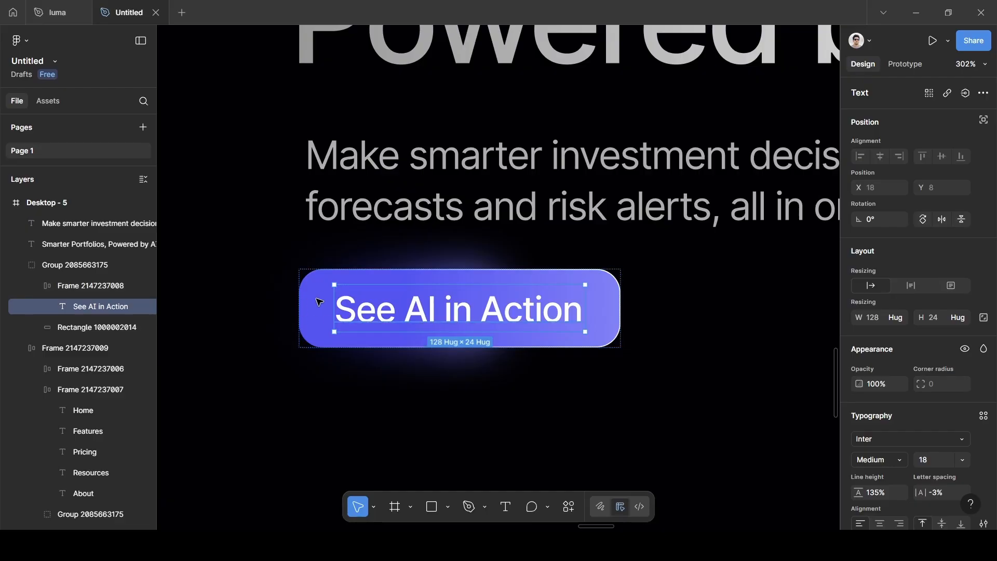
# Search Iconify for "wand" and import the mdi:wand icon at size 24 into the button before its label
pyautogui.click(565, 516)
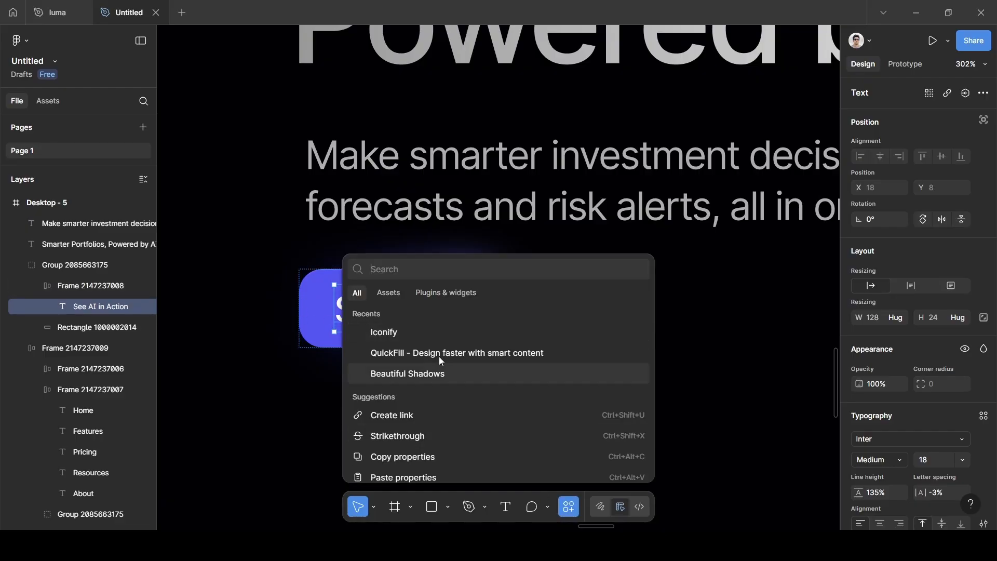
pyautogui.click(409, 331)
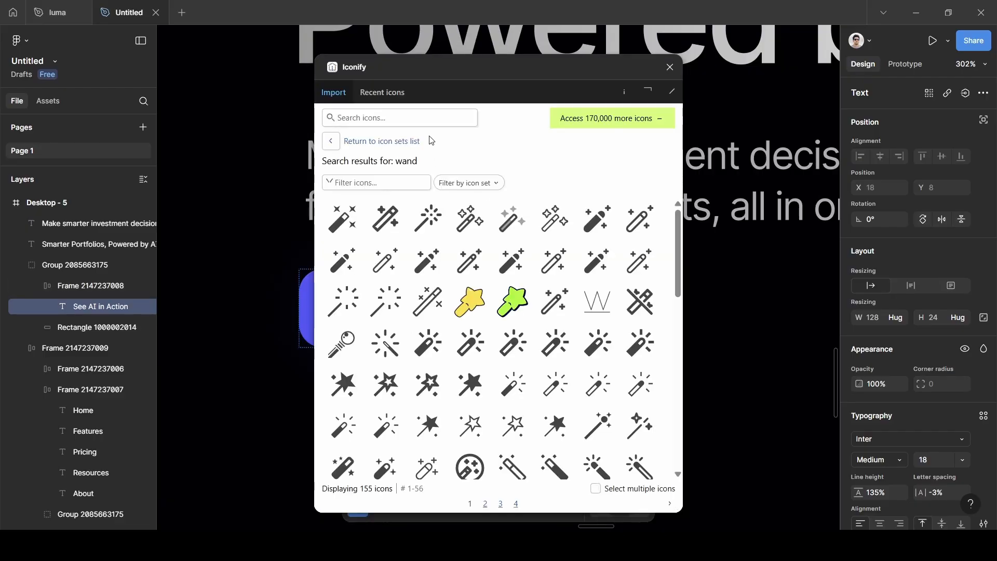
pyautogui.click(415, 119)
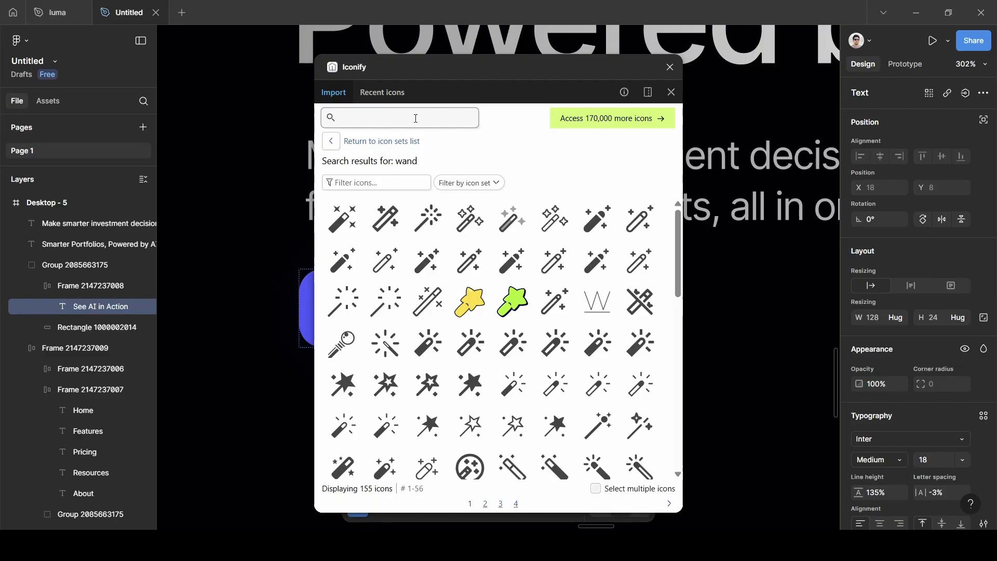
pyautogui.write('wand')
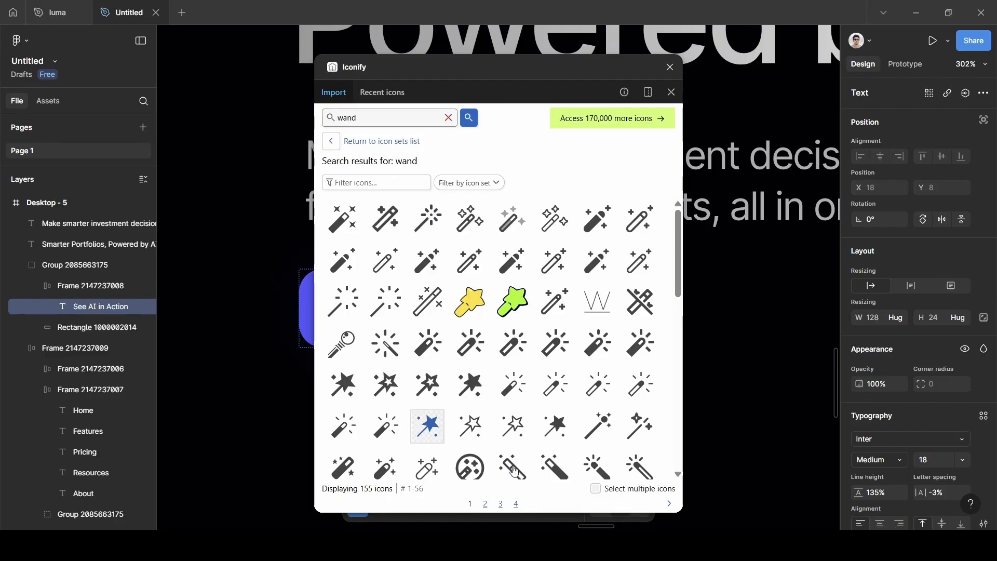
pyautogui.click(346, 216)
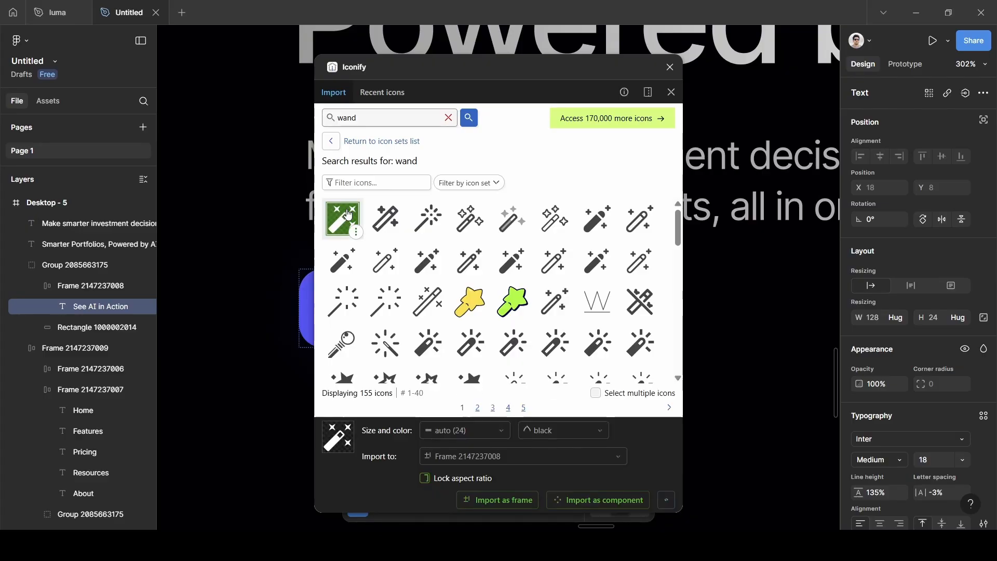
pyautogui.click(670, 67)
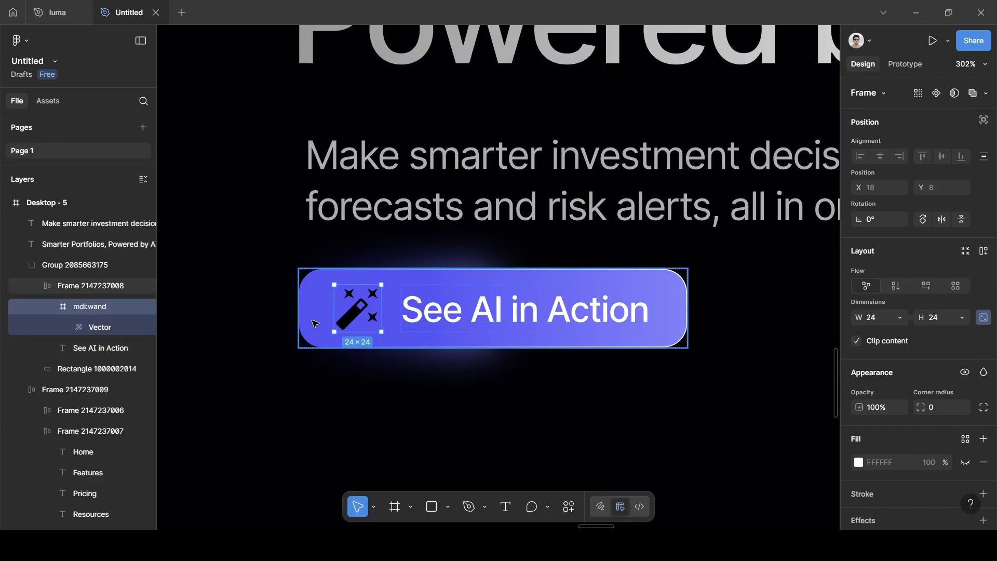
# Recolor the wand icon in the button to white, FFFFFF
pyautogui.scroll(-4, 896, 466)
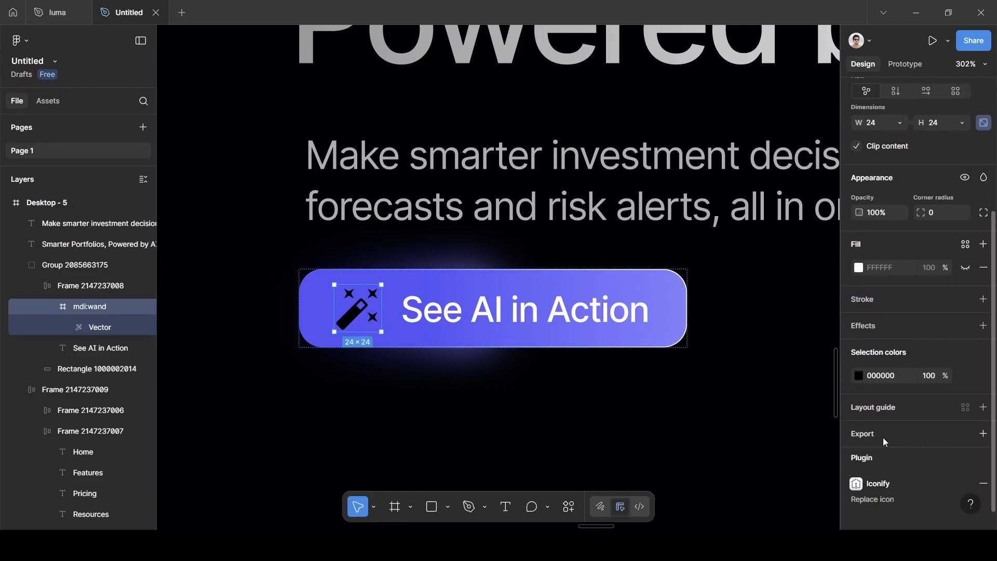
pyautogui.click(858, 375)
pyautogui.moveTo(741, 260); pyautogui.dragTo(697, 230)
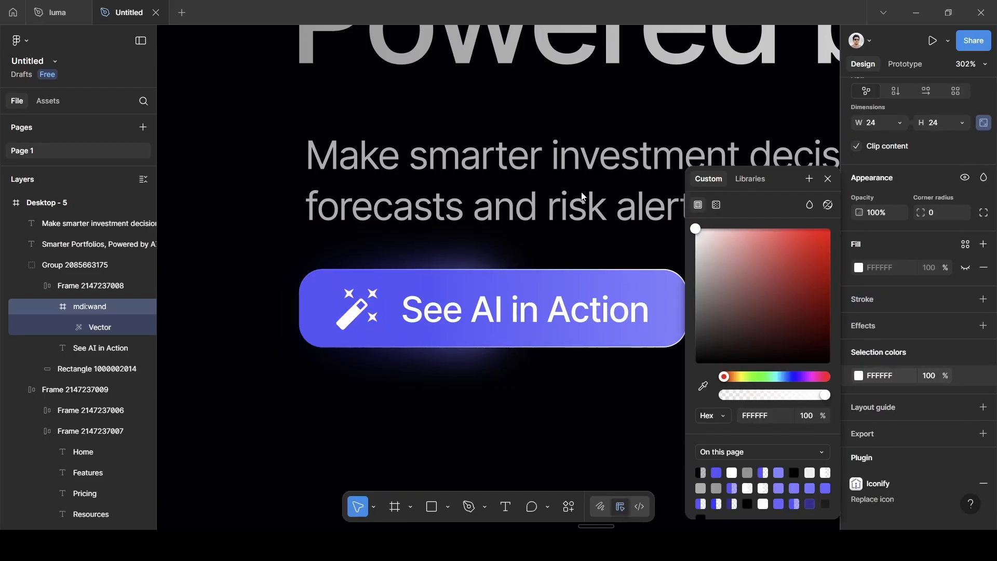
pyautogui.click(828, 178)
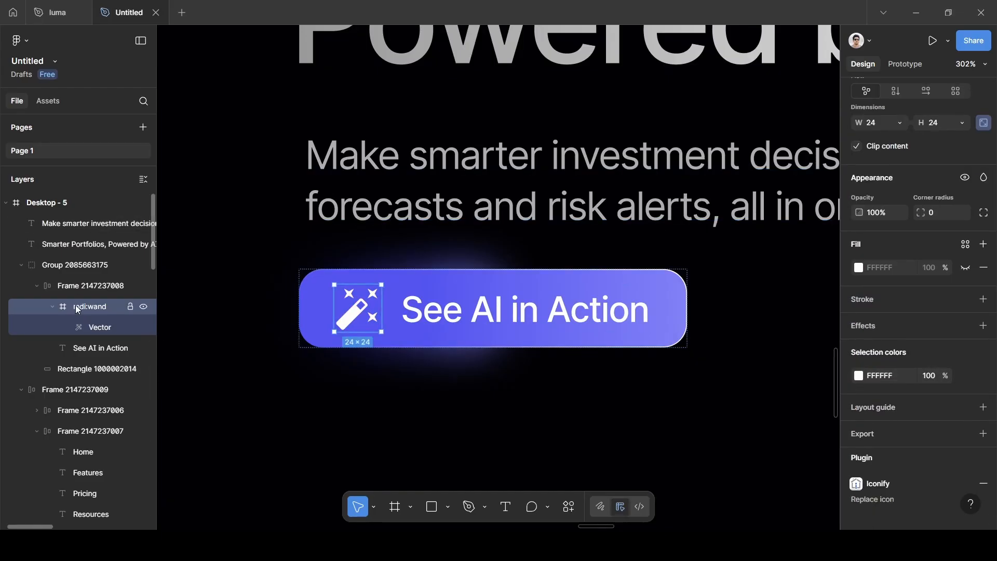
# Set the gap between the wand icon and the label in the "See AI in Action" button to 6
pyautogui.click(84, 288)
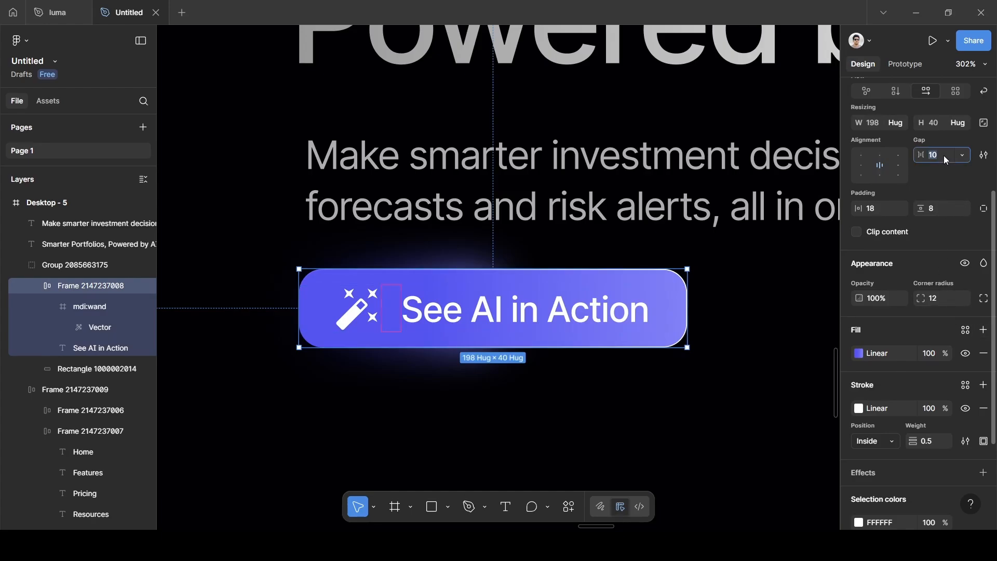
pyautogui.write('6')
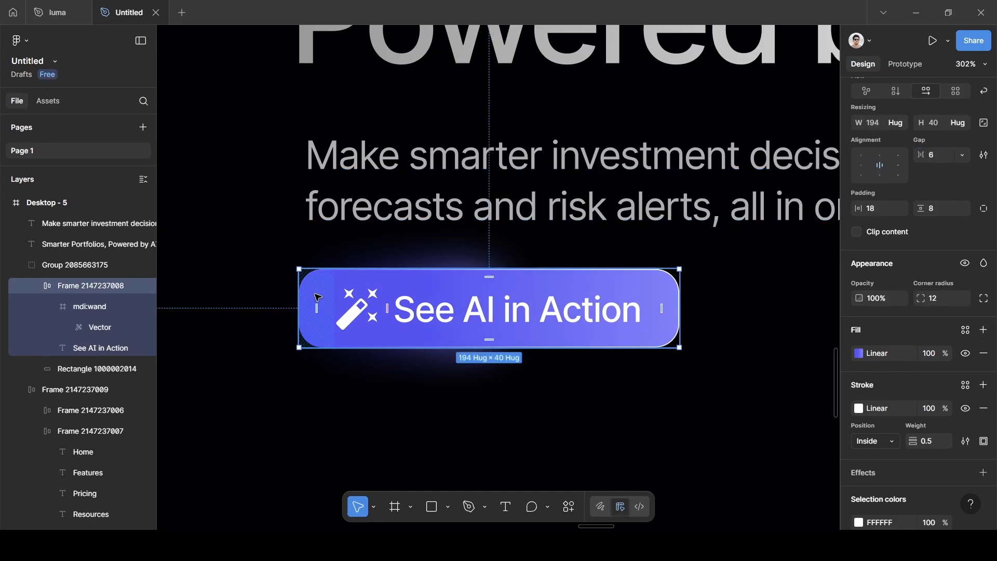
pyautogui.click(527, 424)
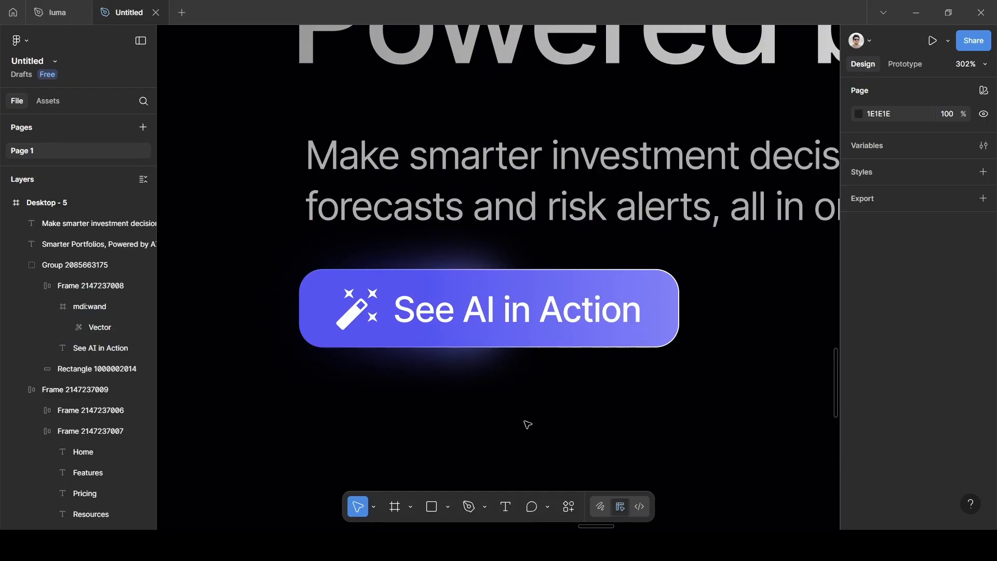
# Widen the blurred glow rectangle behind the "See AI in Action" button to about 193, matching the button's full width
pyautogui.scroll(5, 470, 274)
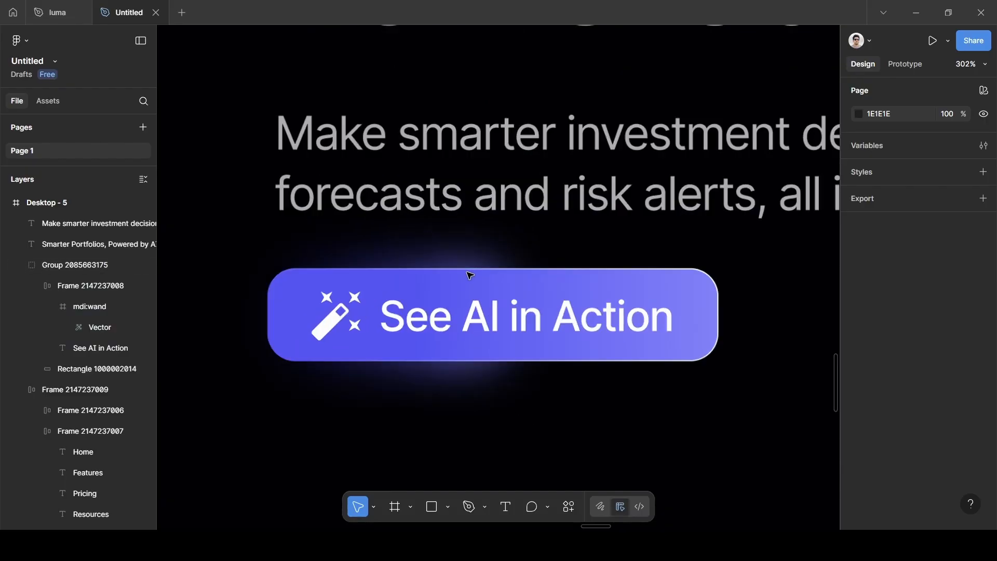
pyautogui.scroll(-5, 473, 274)
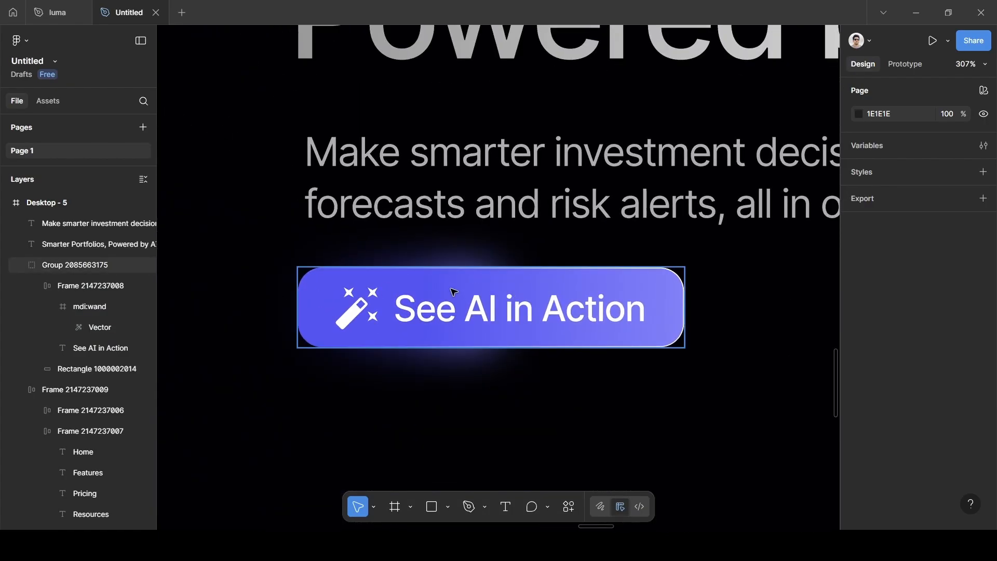
pyautogui.scroll(-3, 64, 324)
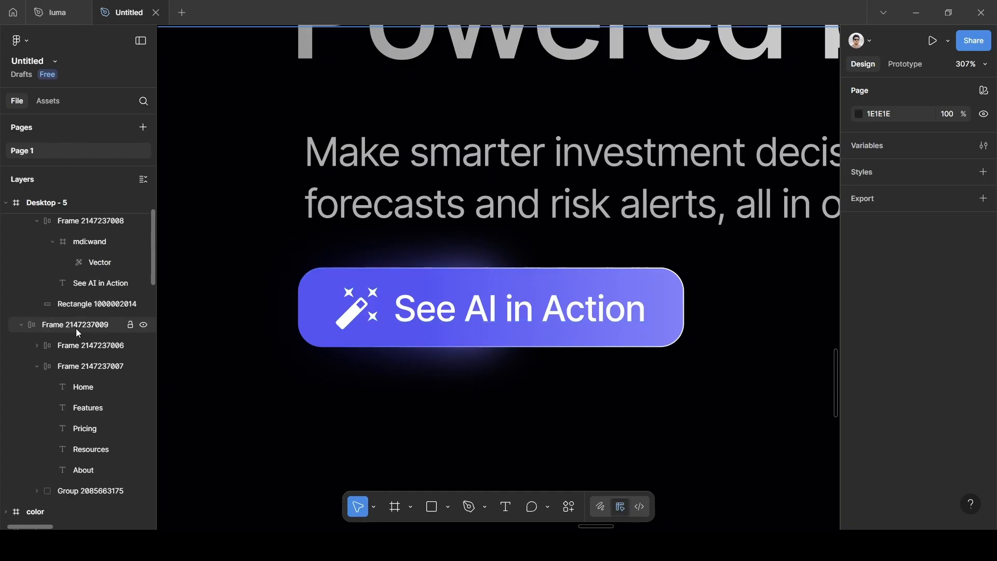
pyautogui.click(78, 303)
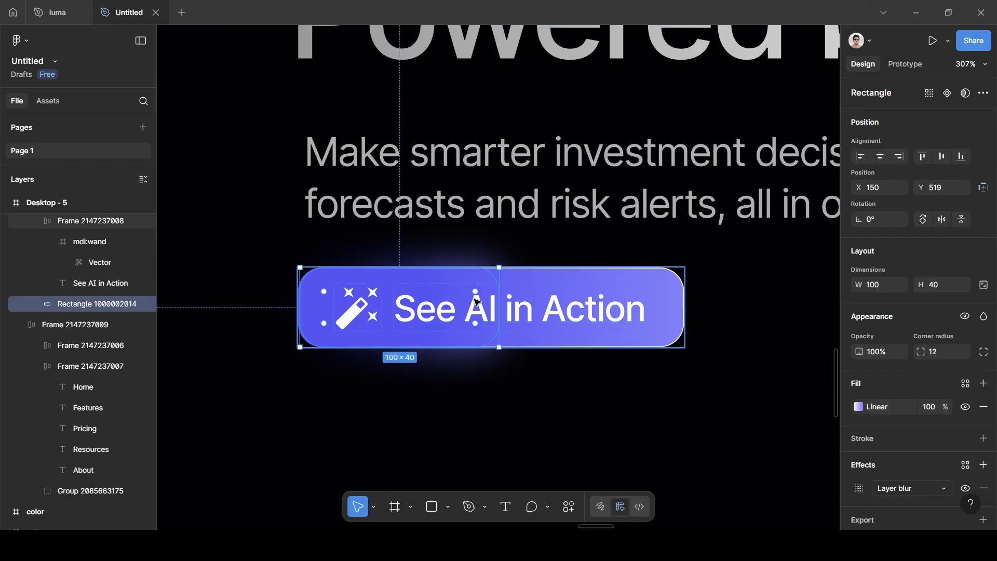
pyautogui.moveTo(502, 312); pyautogui.dragTo(683, 309)
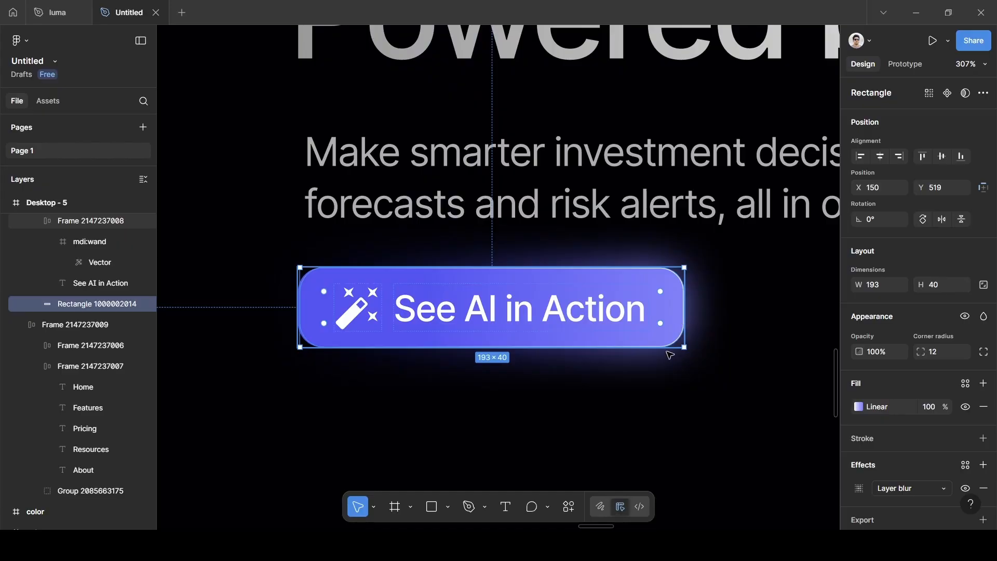
pyautogui.click(633, 381)
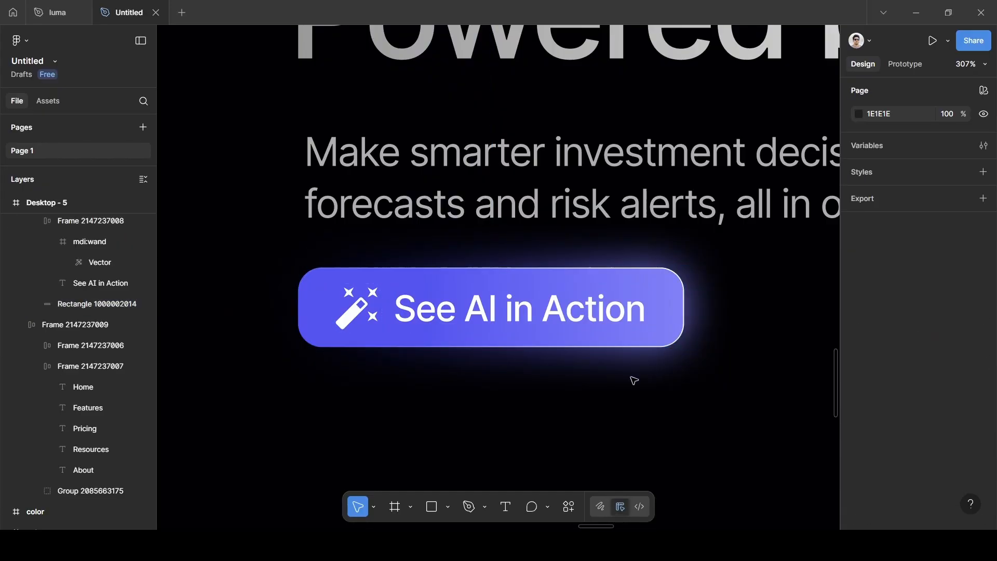
pyautogui.scroll(-5, 700, 340)
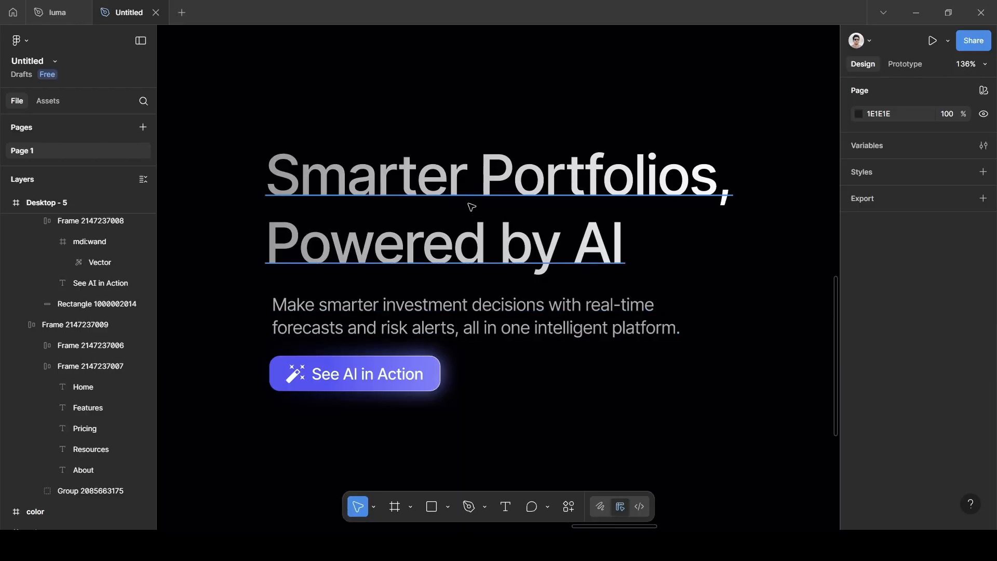
# Combine the headline and description in a vertical auto layout with a gap of 24 and left alignment
pyautogui.click(473, 212)
pyautogui.keyDown('shift'); pyautogui.click(527, 324); pyautogui.keyUp('shift')
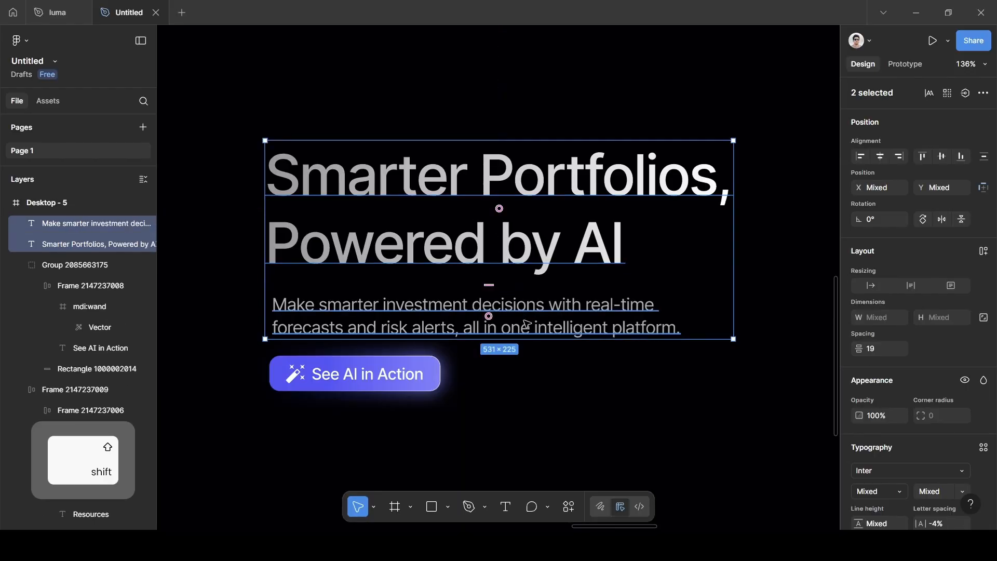
pyautogui.hotkey('shift', 'a')
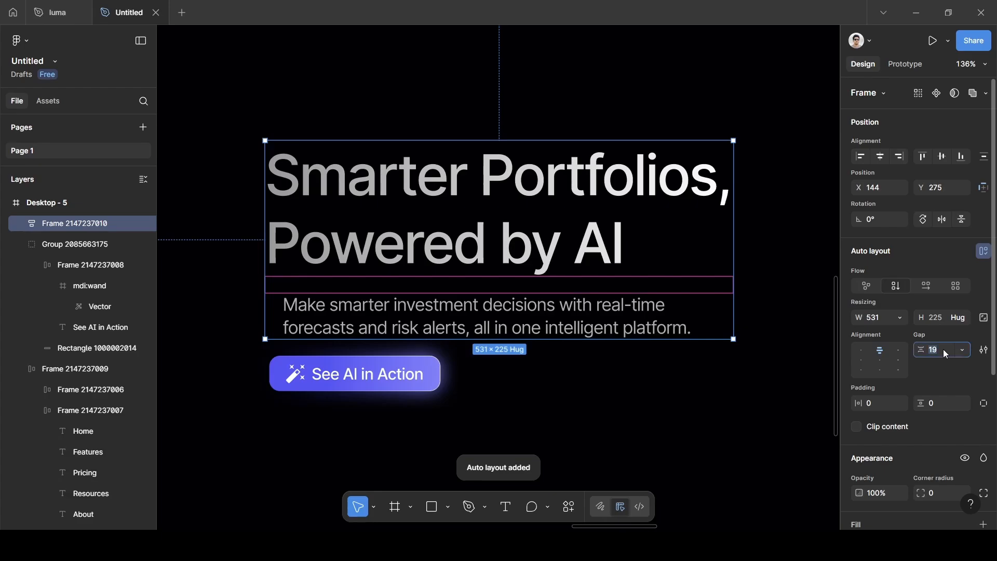
pyautogui.press('BackSpace')
pyautogui.write('24')
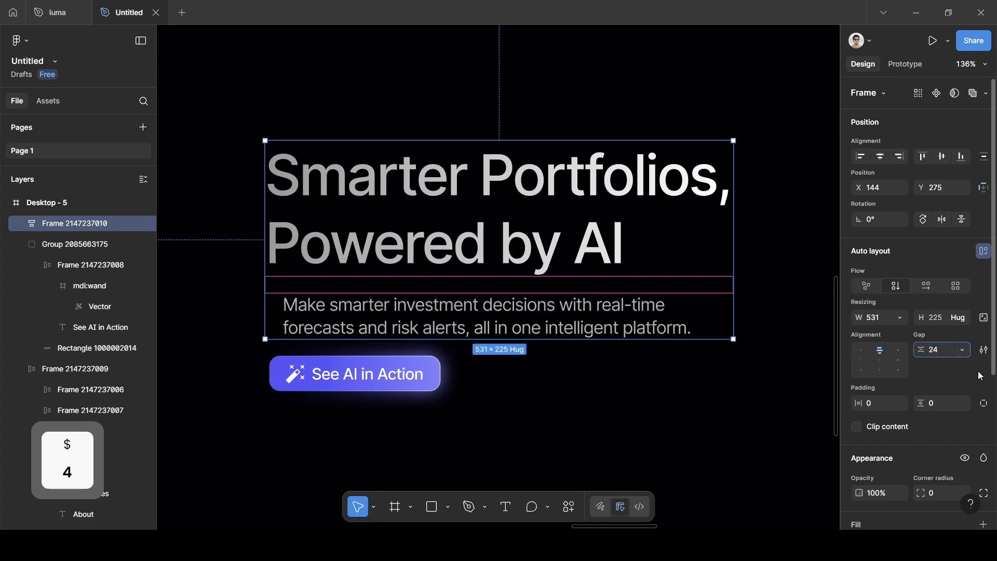
pyautogui.press('Return')
pyautogui.scroll(-5, 509, 361)
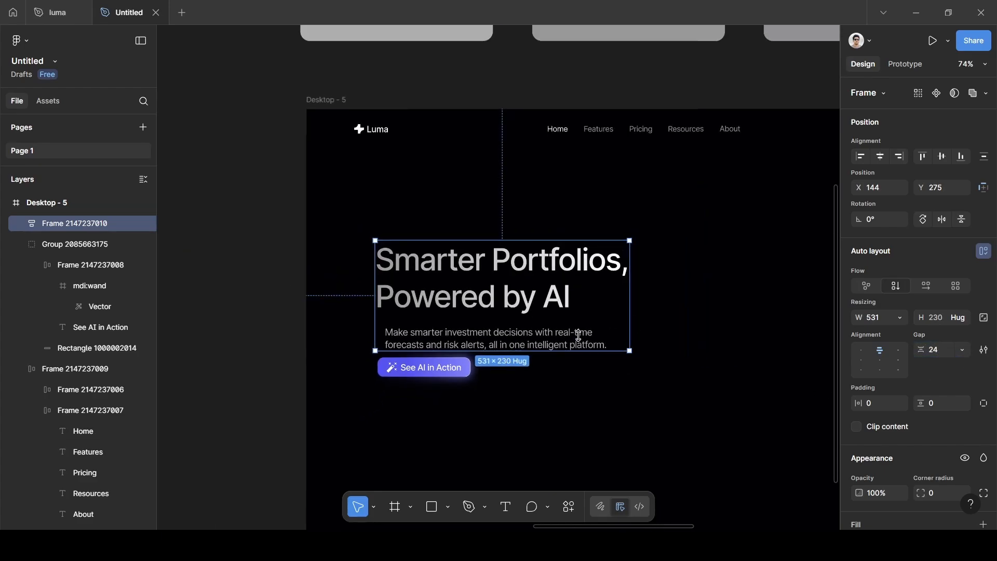
pyautogui.click(861, 364)
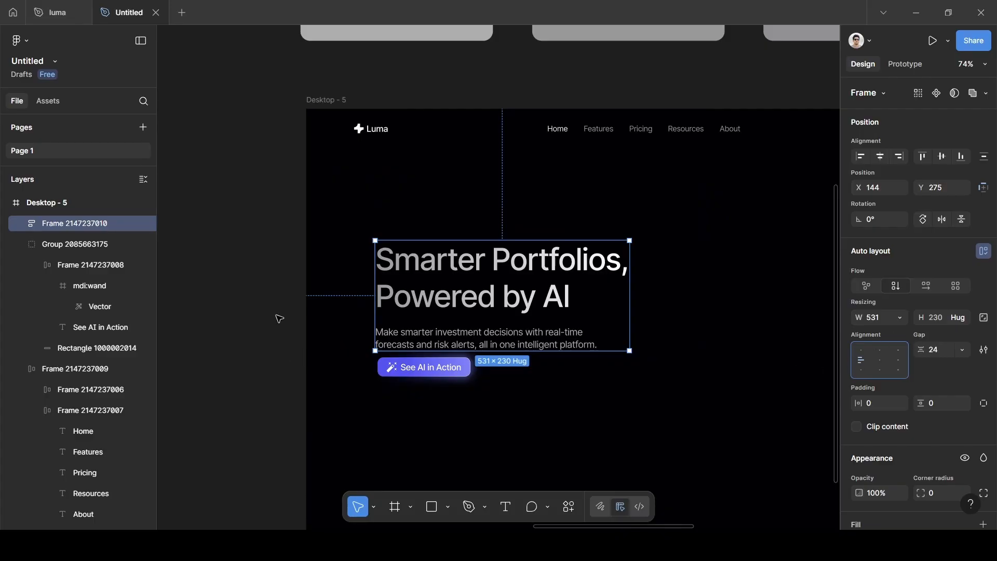
# Wrap the hero text frame and the "See AI in Action" button in a vertical auto layout with a gap of 32
pyautogui.click(486, 404)
pyautogui.click(470, 285)
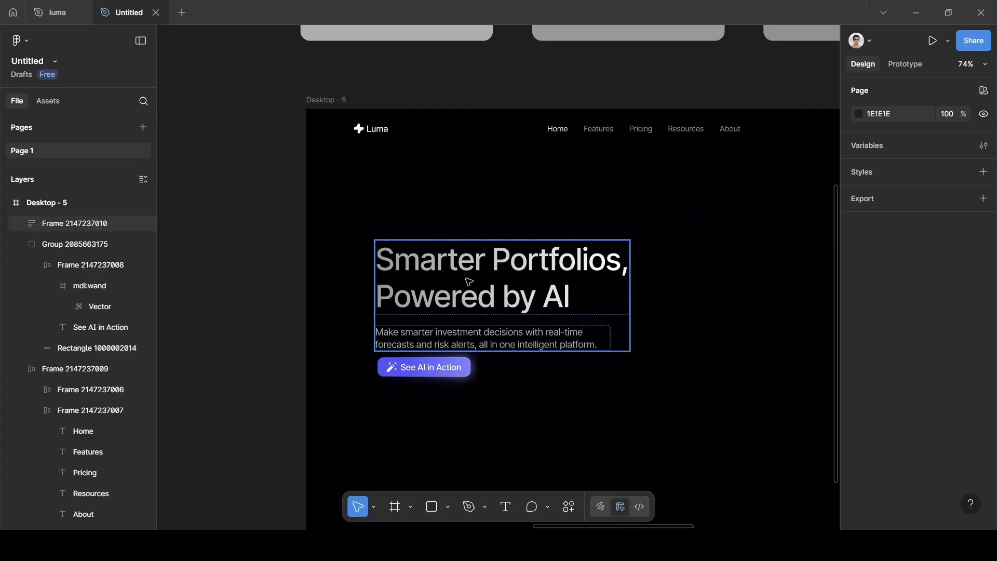
pyautogui.keyDown('shift'); pyautogui.click(450, 369); pyautogui.keyUp('shift')
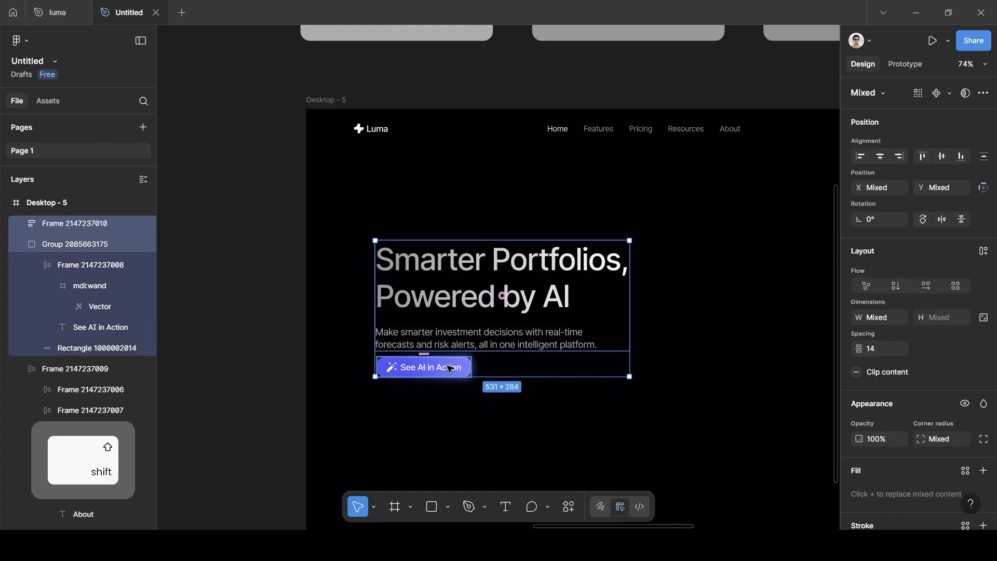
pyautogui.hotkey('shift', 'a')
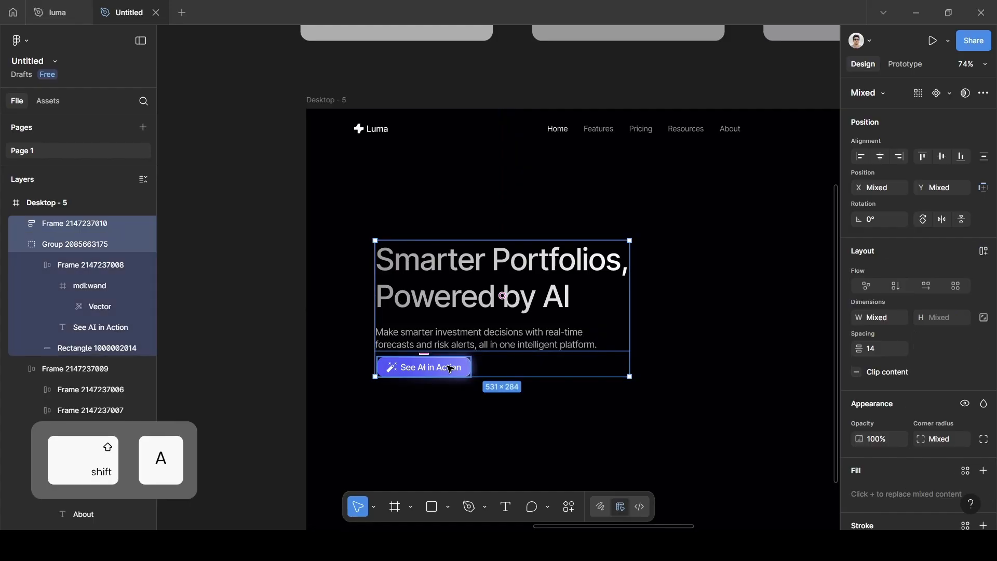
pyautogui.click(945, 351)
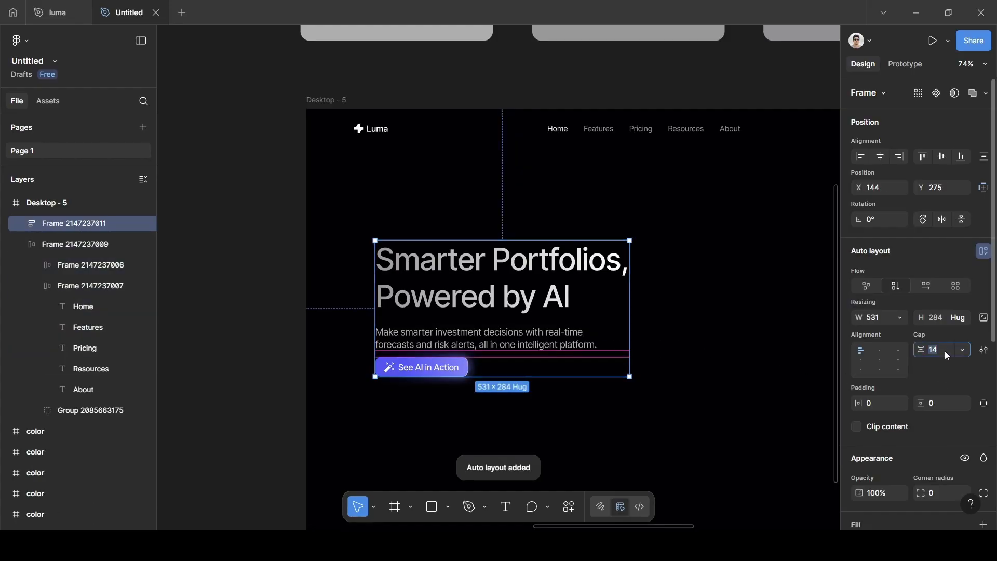
pyautogui.write('32')
pyautogui.click(958, 366)
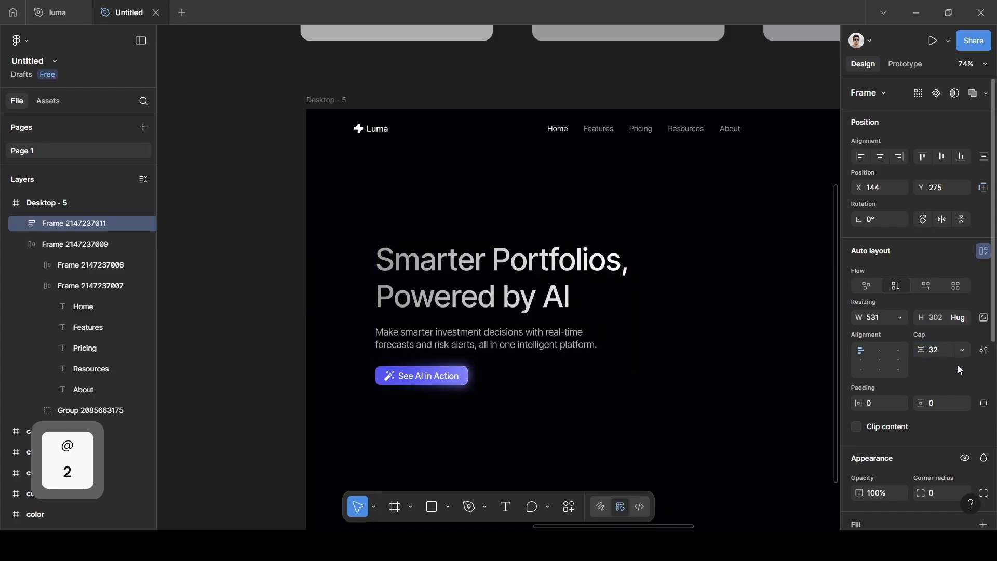
# Move the hero content block to about X 100, Y 265 so its left edge lines up with the Luma logo
pyautogui.scroll(5, 441, 422)
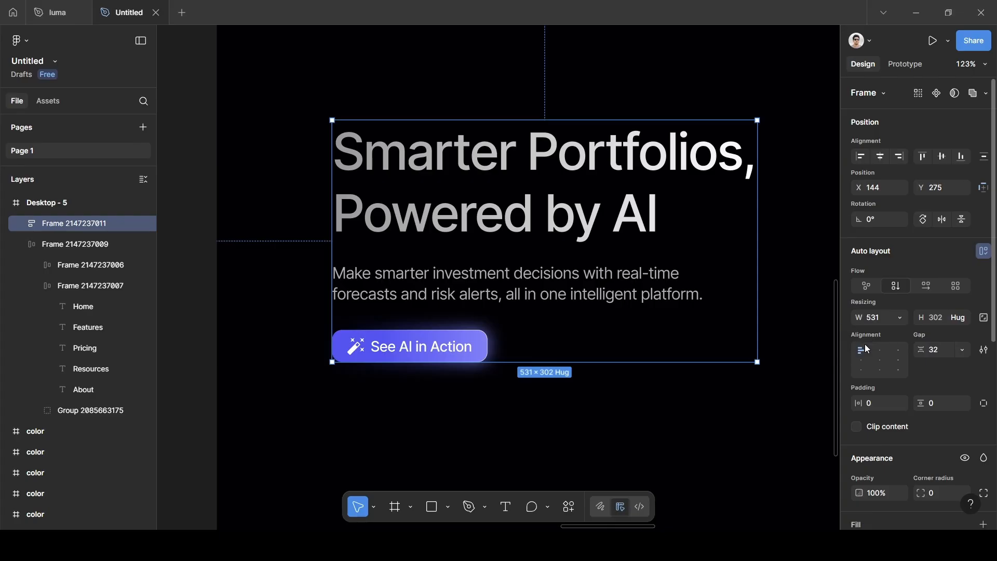
pyautogui.scroll(-5, 449, 415)
pyautogui.scroll(1, 462, 364)
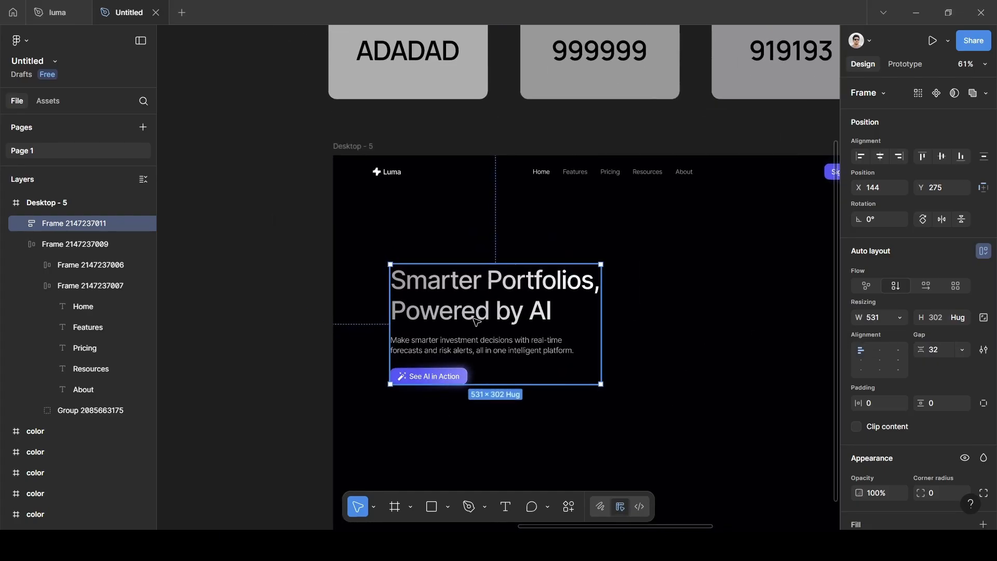
pyautogui.moveTo(474, 318); pyautogui.dragTo(456, 318)
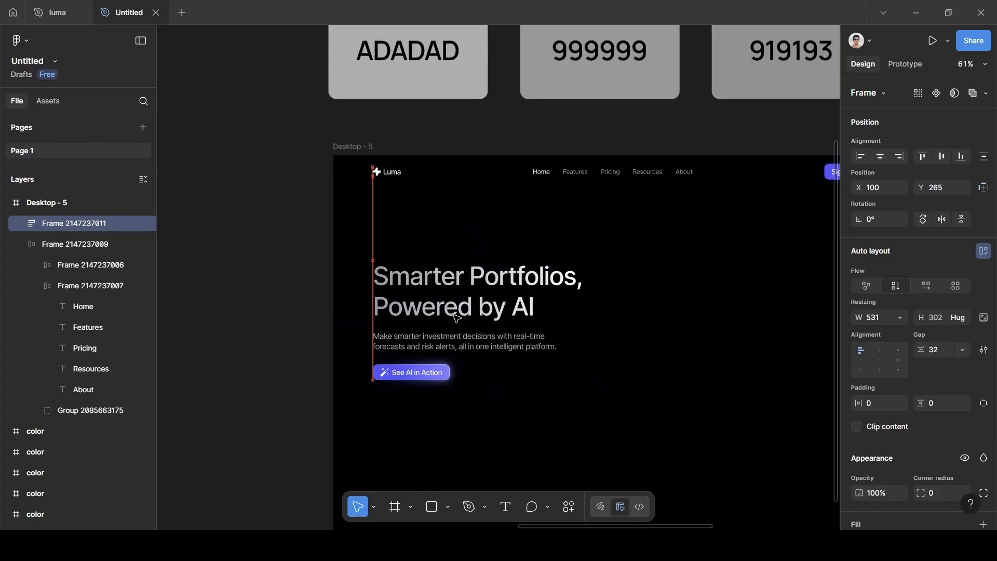
pyautogui.click(663, 371)
# Copy the Overview 1 dashboard image from the Desktop - 4 frame
pyautogui.scroll(-3, 663, 372)
pyautogui.scroll(-4, 664, 372)
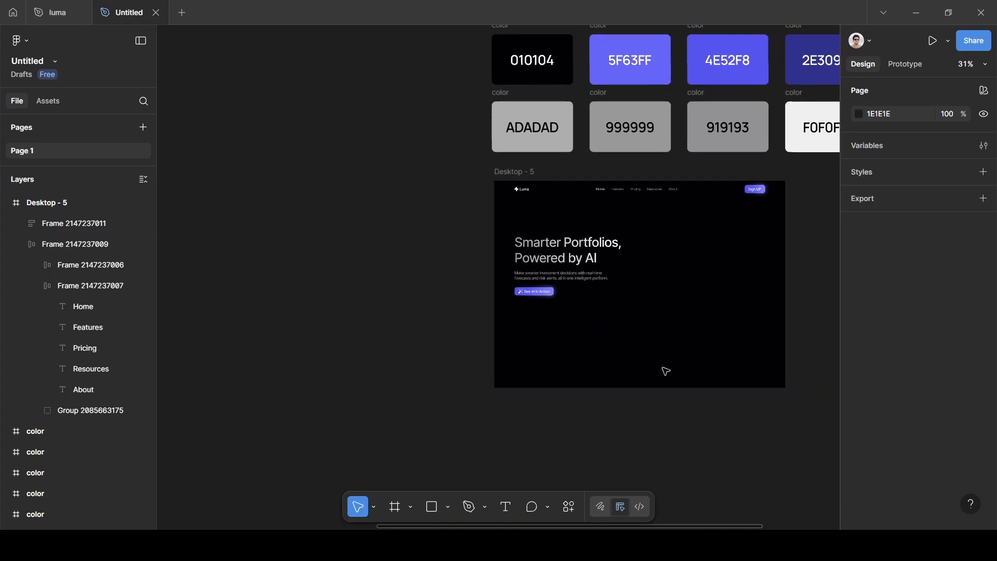
pyautogui.hscroll(3, 666, 371)
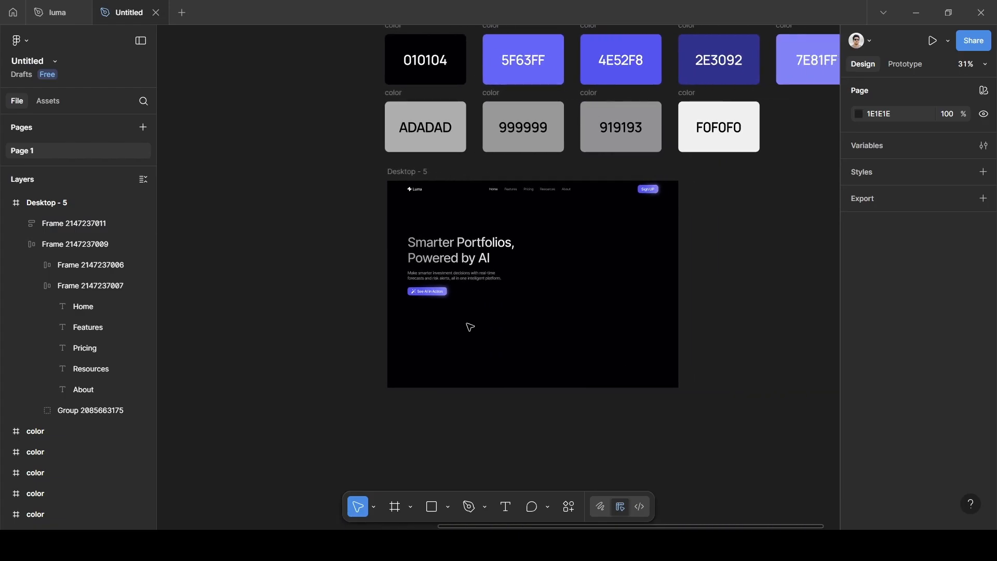
pyautogui.scroll(-5, 562, 338)
pyautogui.hscroll(-8, 563, 339)
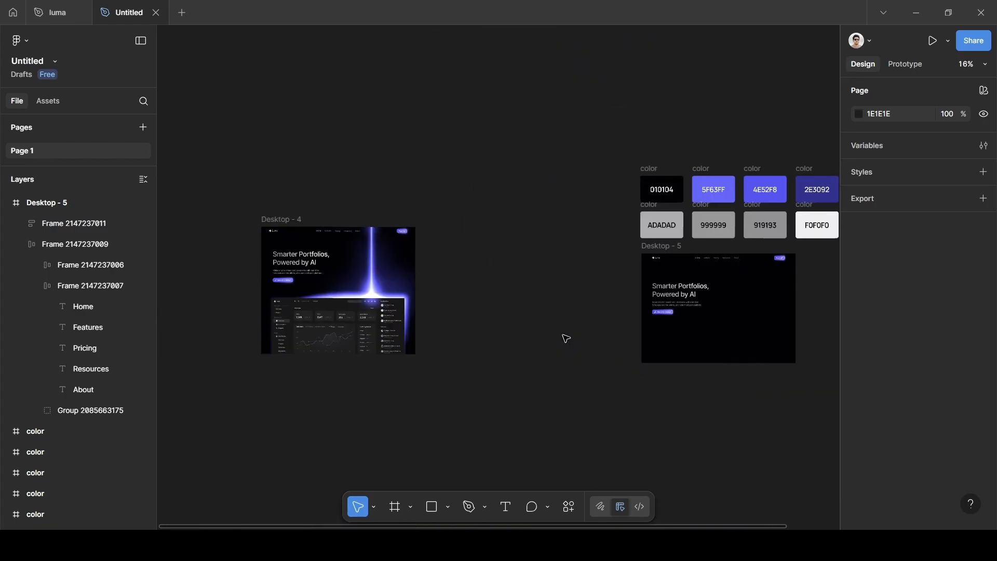
pyautogui.scroll(4, 516, 341)
pyautogui.click(396, 339)
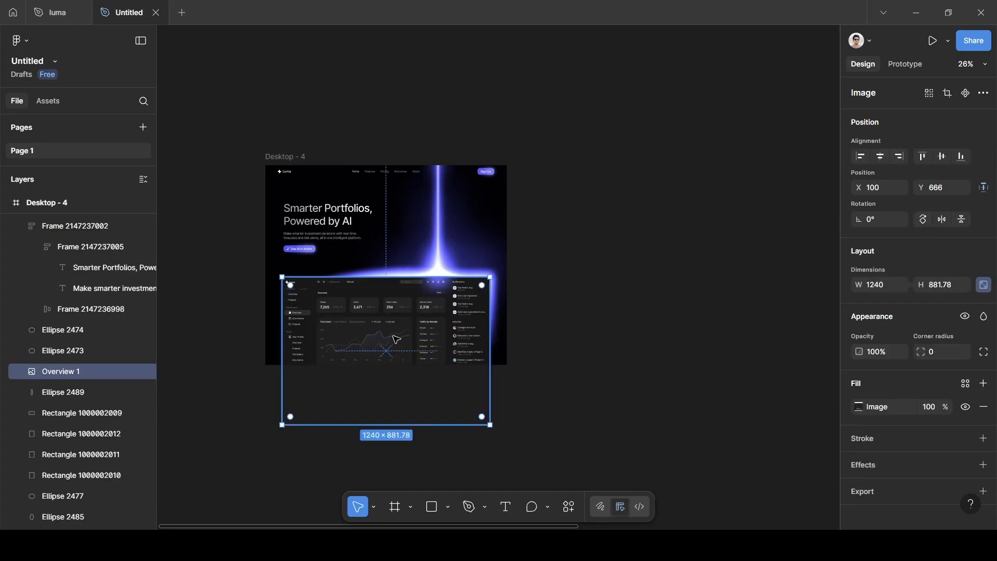
pyautogui.rightClick(396, 339)
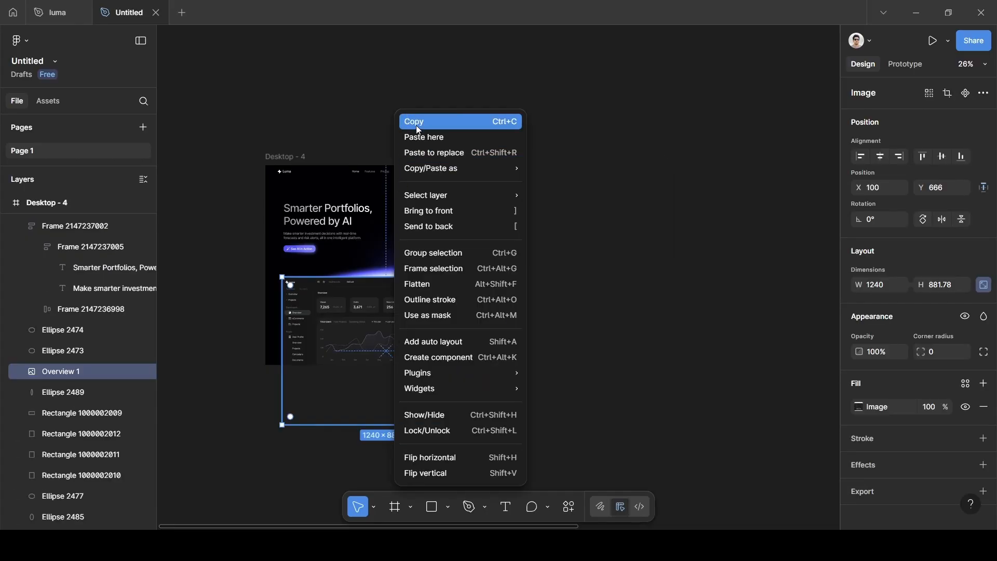
pyautogui.click(345, 339)
pyautogui.hotkey('ctrl', 'c')
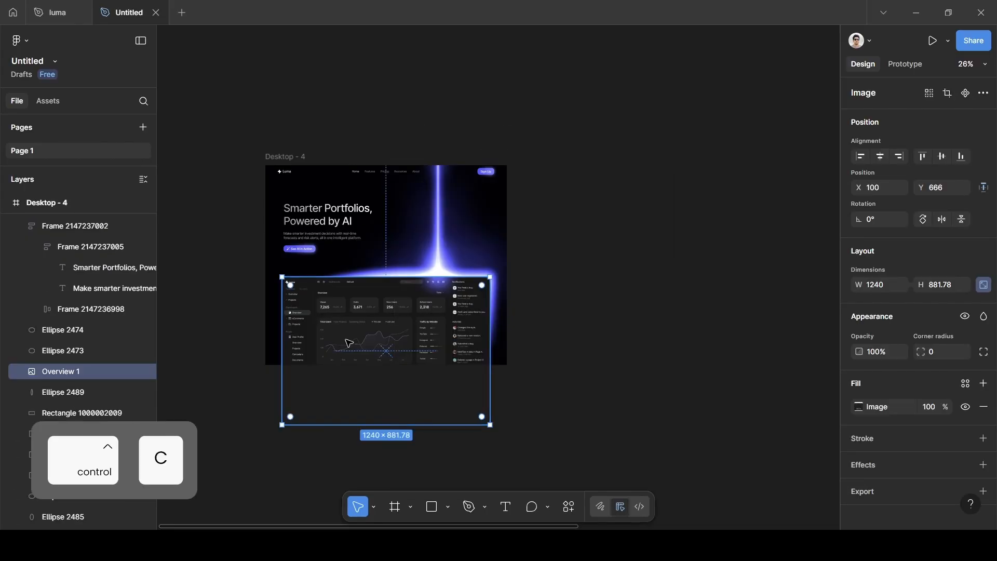
# Paste the dashboard image into the Desktop - 5 frame and place it below the hero button at about X 104, Y 647
pyautogui.scroll(-3, 349, 342)
pyautogui.moveTo(638, 367); pyautogui.dragTo(407, 341)
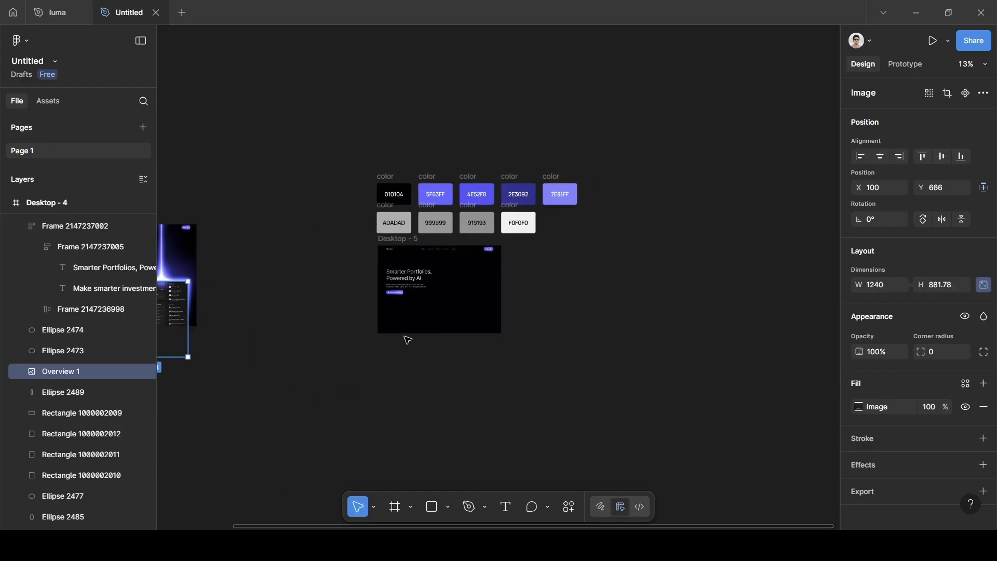
pyautogui.scroll(6, 407, 340)
pyautogui.scroll(5, 406, 263)
pyautogui.hscroll(4, 406, 264)
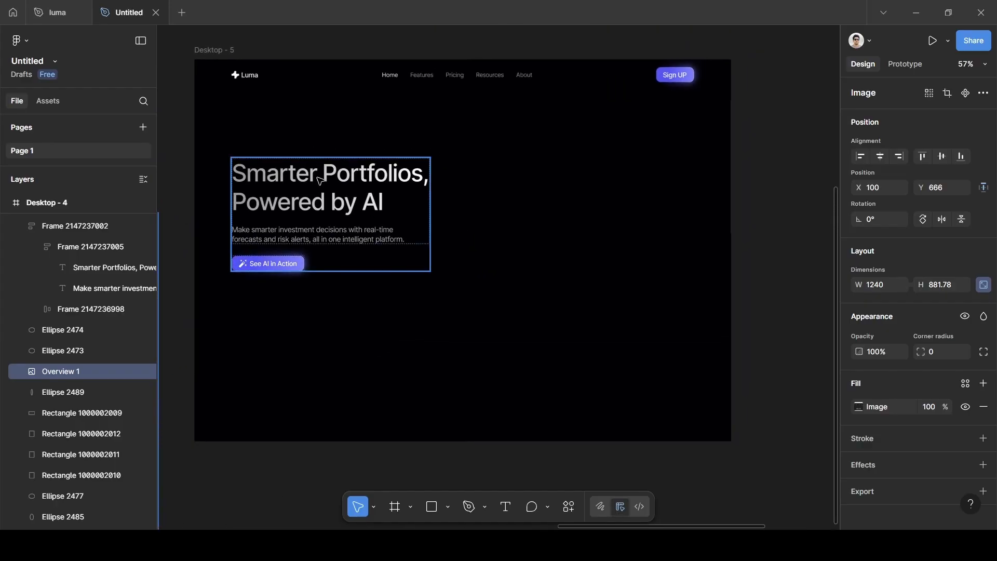
pyautogui.click(218, 52)
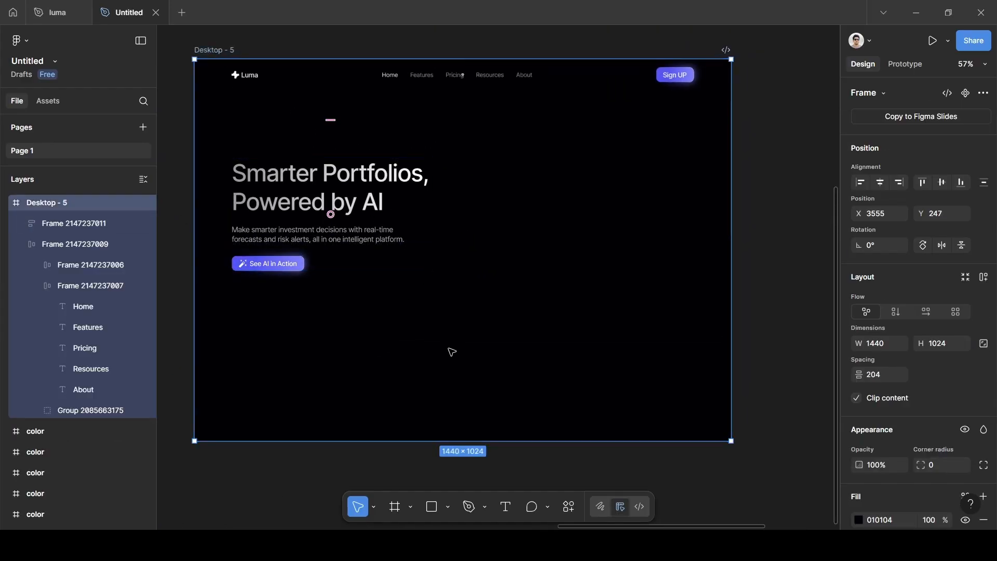
pyautogui.scroll(-1, 449, 358)
pyautogui.hotkey('ctrl', 'v')
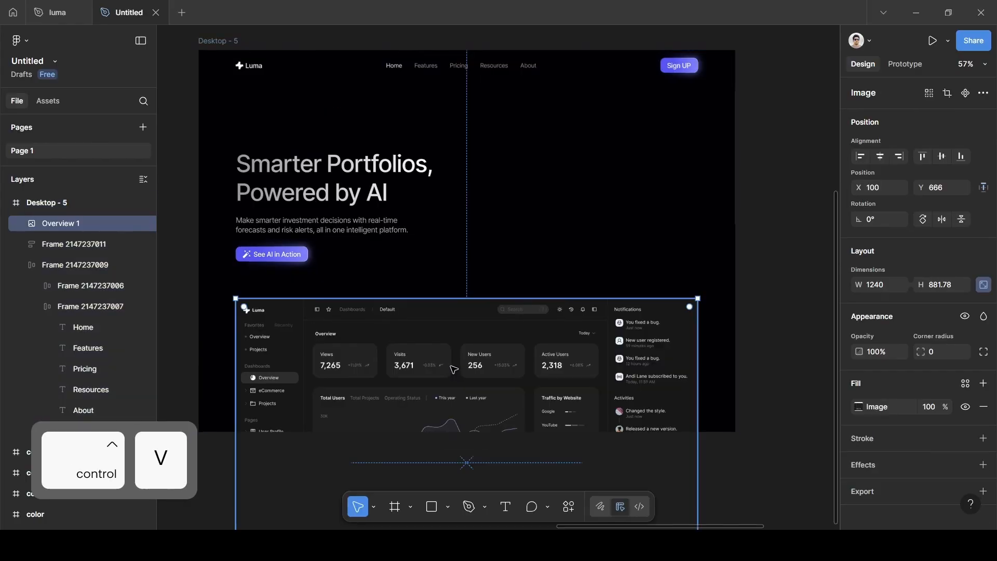
pyautogui.moveTo(451, 341); pyautogui.dragTo(453, 361)
pyautogui.scroll(-3, 492, 287)
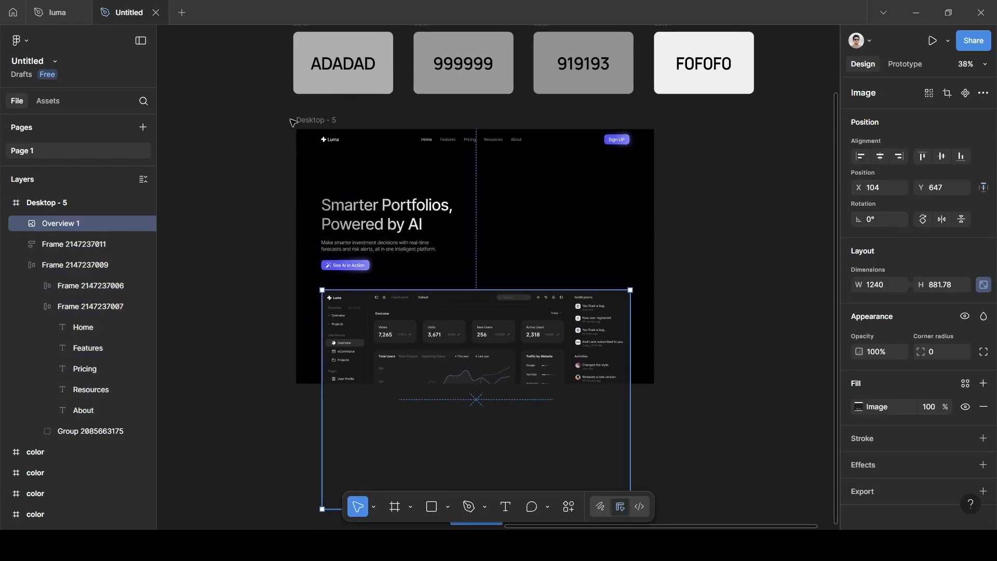
pyautogui.click(309, 127)
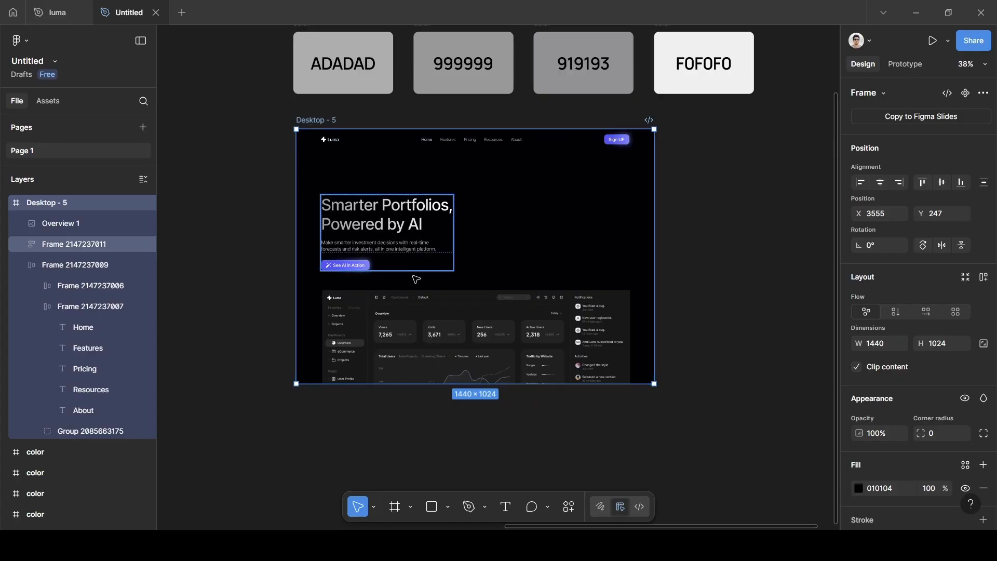
# Extend the Desktop - 5 frame downward to a height of 1192 while ignoring the constraints of its contents
pyautogui.press('ctrl')
pyautogui.moveTo(444, 390); pyautogui.dragTo(447, 425)
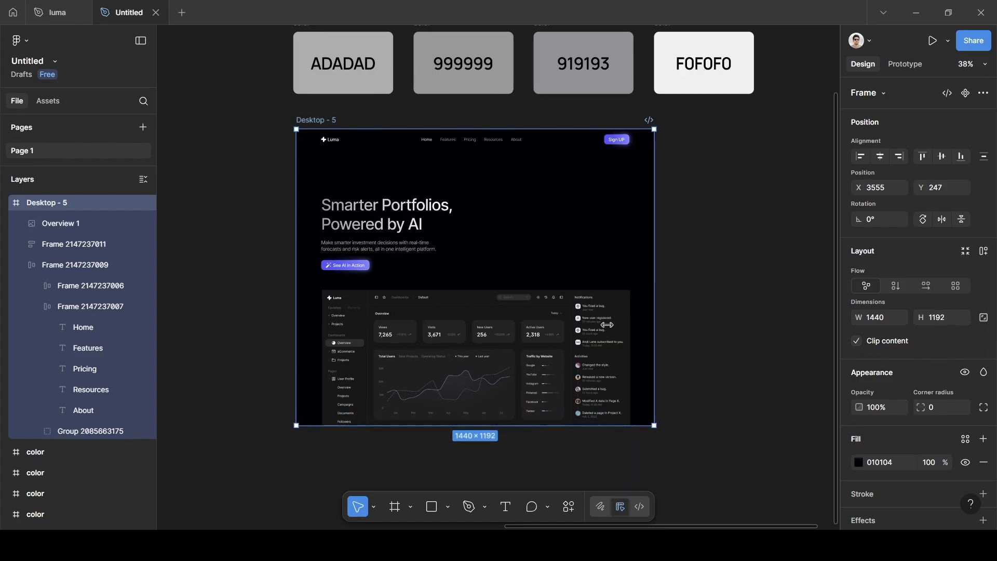
pyautogui.click(239, 279)
# Move the Overview 1 dashboard image down to about X 101, Y 702 in the Desktop - 5 frame
pyautogui.scroll(3, 238, 279)
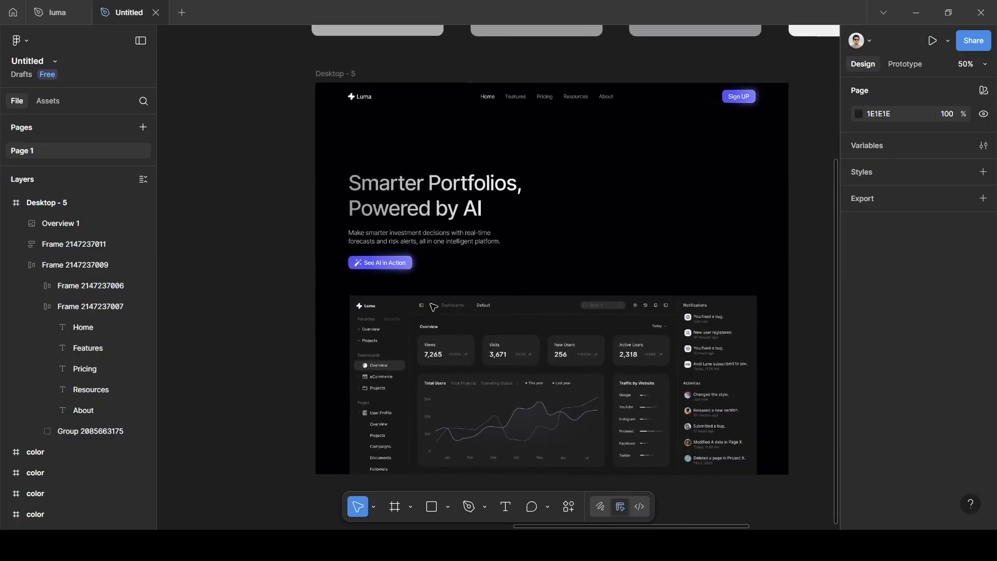
pyautogui.moveTo(590, 359); pyautogui.dragTo(590, 376)
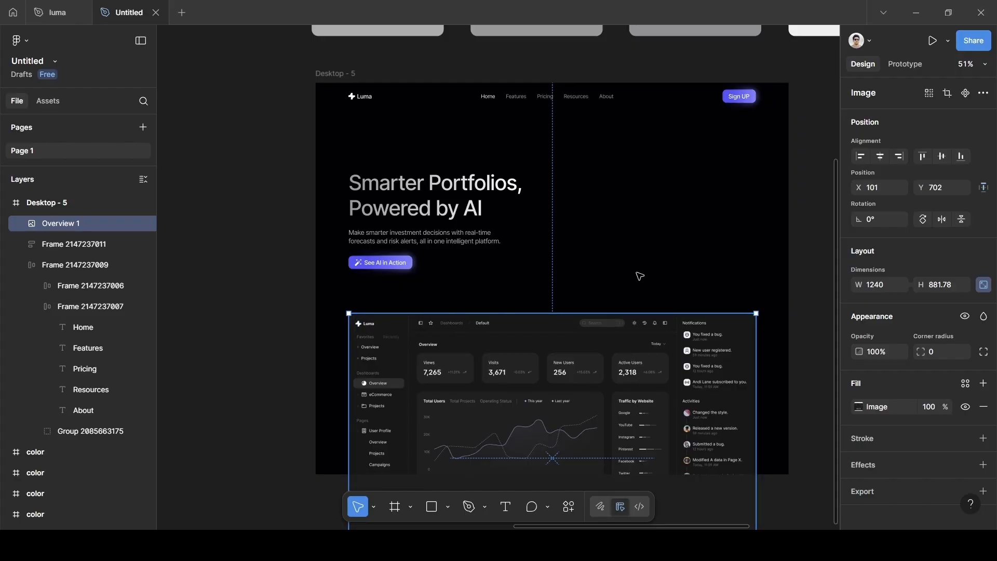
pyautogui.click(819, 204)
# Compare the Desktop - 5 layout with the glowing light beam design in the Desktop - 4 frame
pyautogui.scroll(-3, 815, 203)
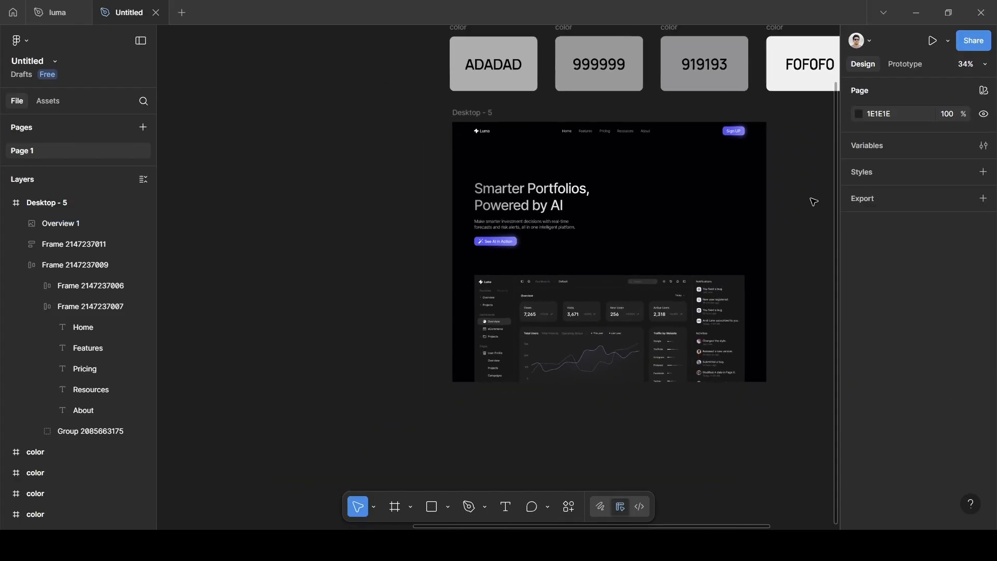
pyautogui.hscroll(2, 813, 201)
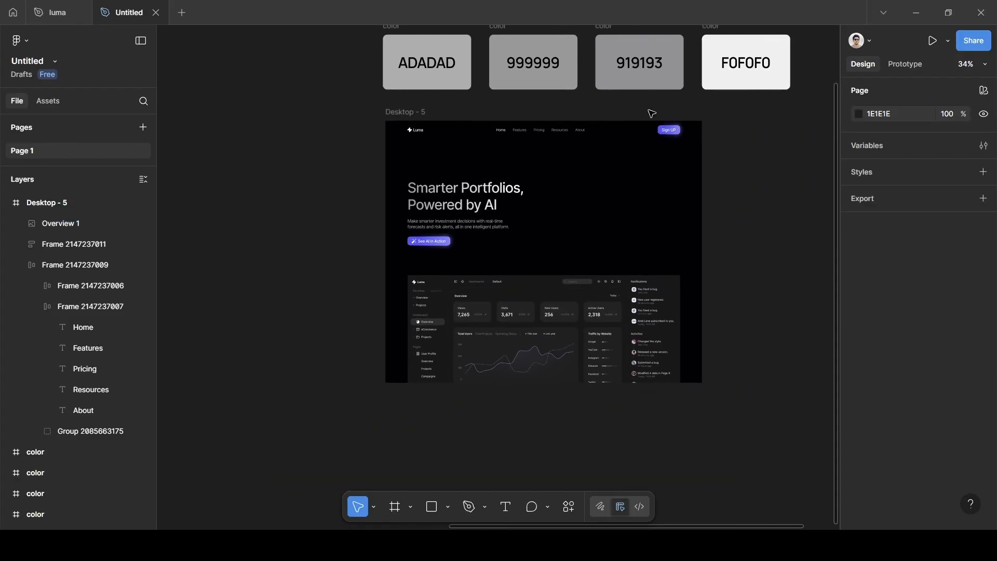
pyautogui.scroll(-3, 616, 228)
pyautogui.hscroll(-6, 373, 224)
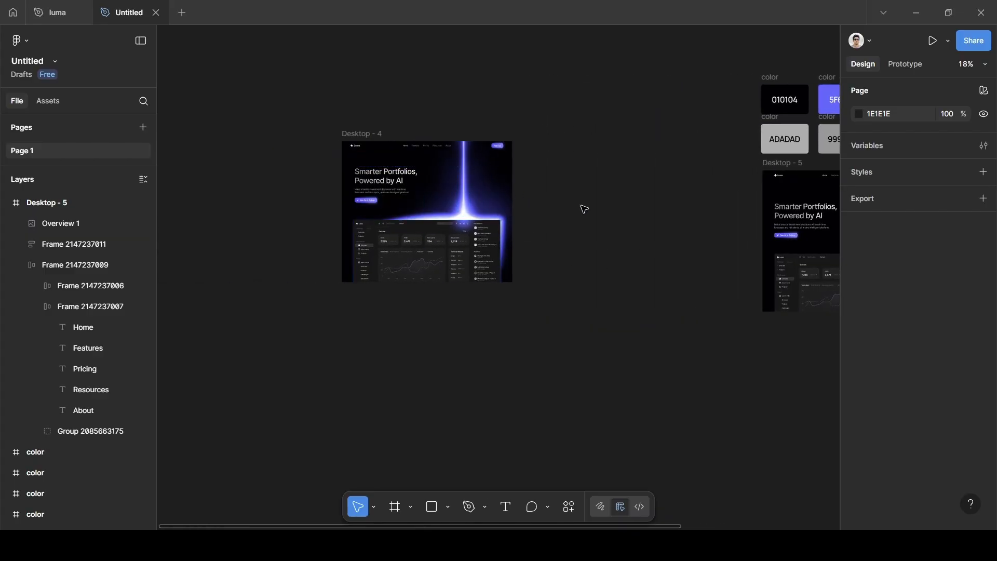
pyautogui.hscroll(7, 664, 257)
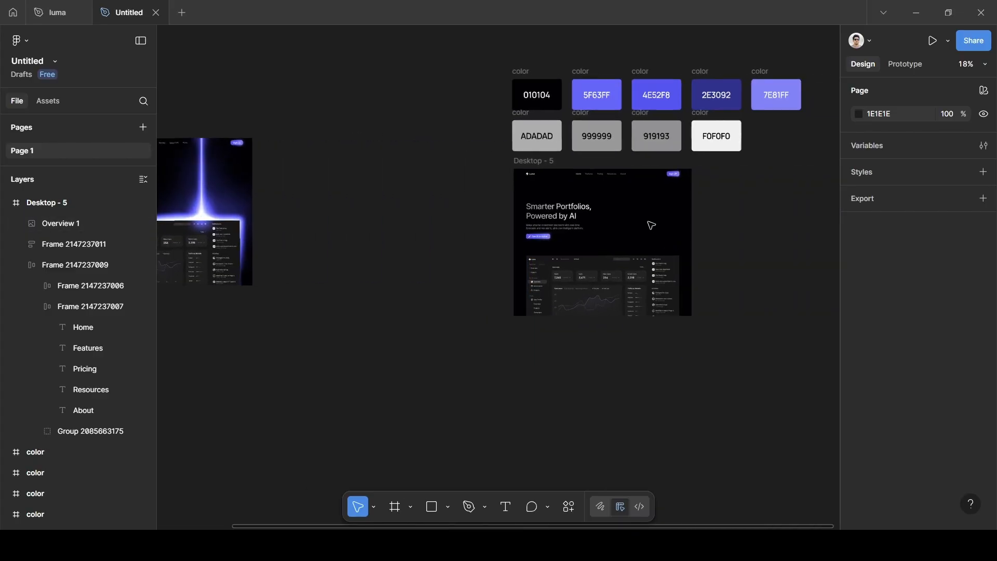
pyautogui.scroll(5, 651, 225)
pyautogui.scroll(2, 650, 223)
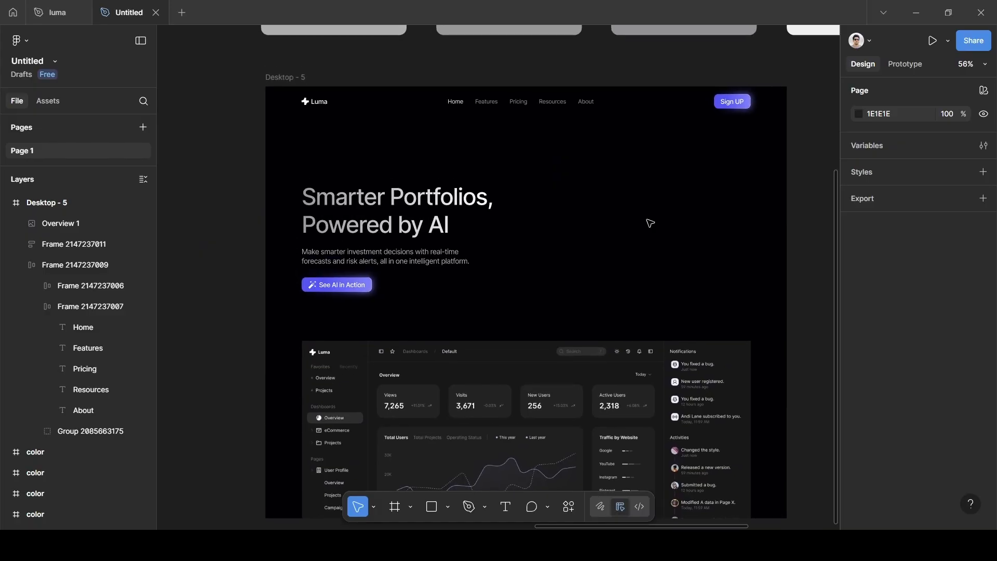
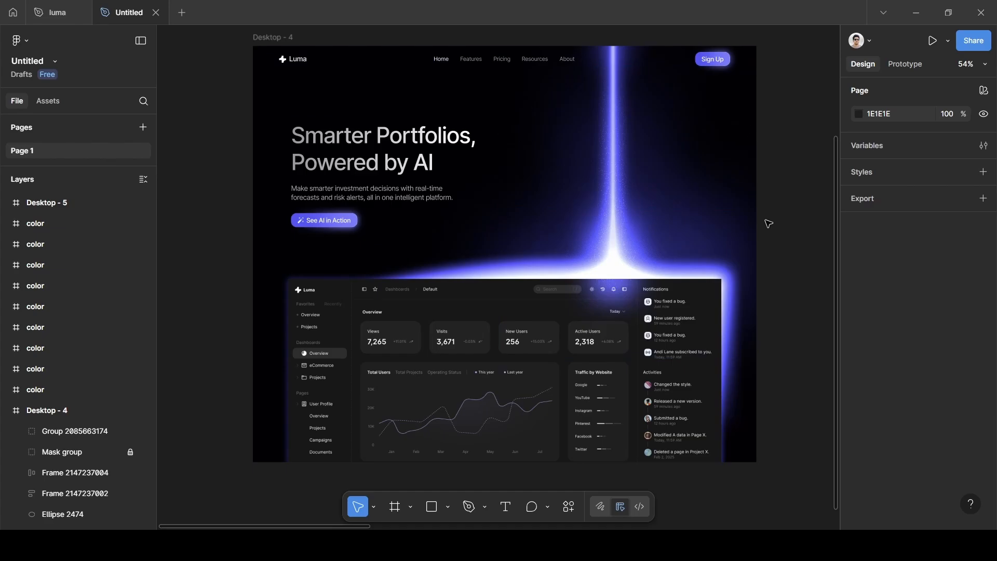
pyautogui.hscroll(20, 769, 223)
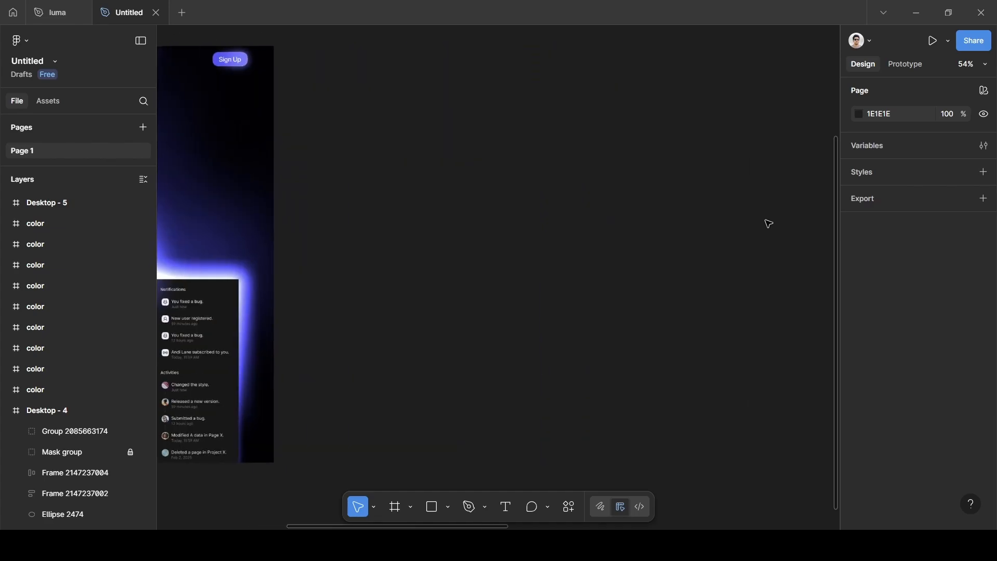
pyautogui.scroll(-1, 768, 223)
pyautogui.hscroll(3, 768, 224)
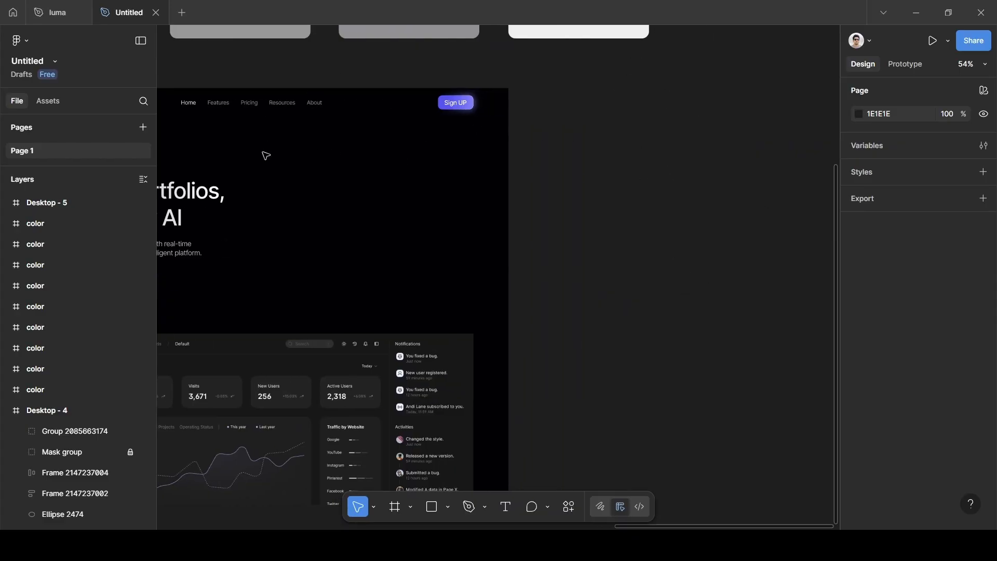
# Draw a straight vertical line about 651.5 tall with the Pen tool on the empty canvas beside the Desktop - 5 frame
pyautogui.hscroll(5, 312, 160)
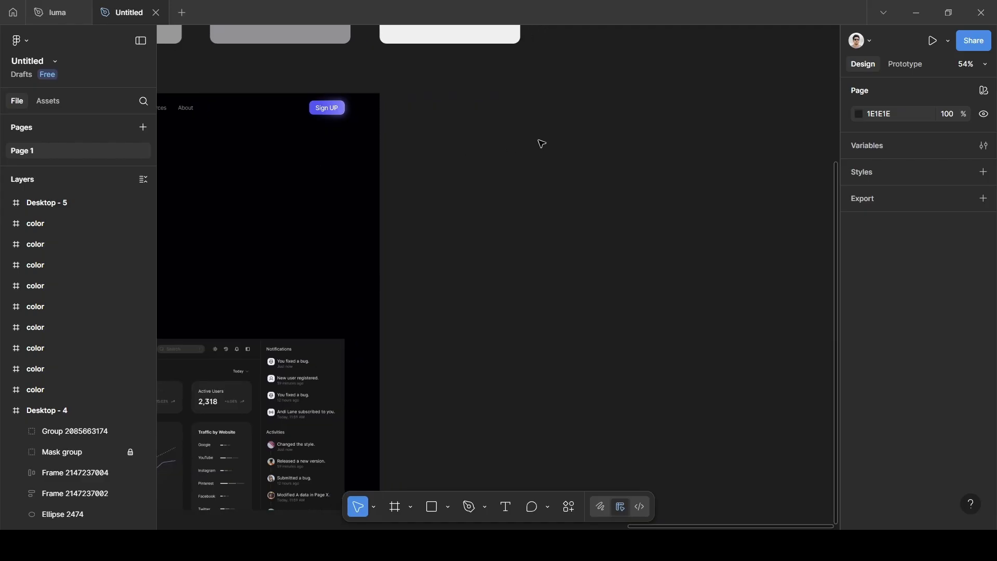
pyautogui.press('p')
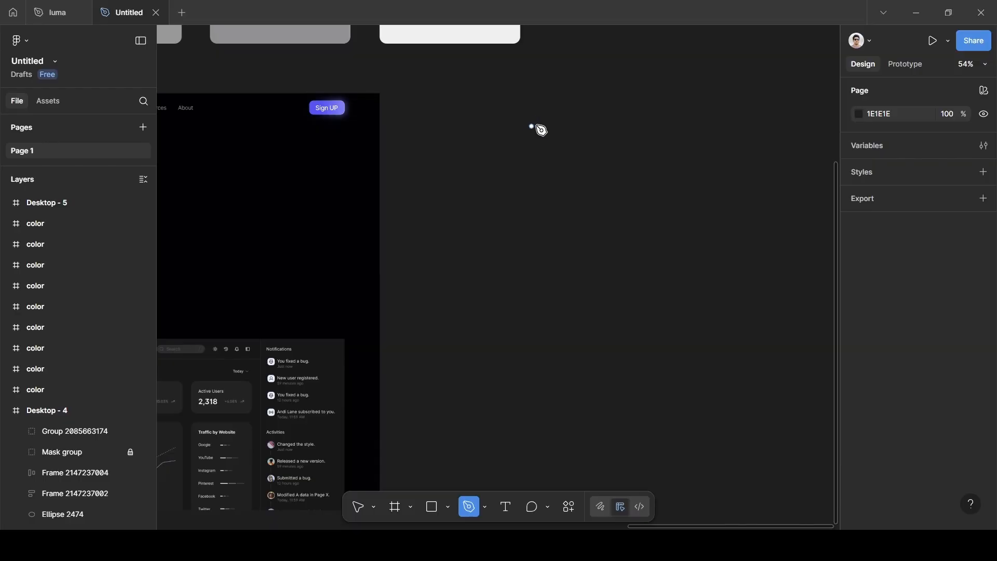
pyautogui.click(502, 123)
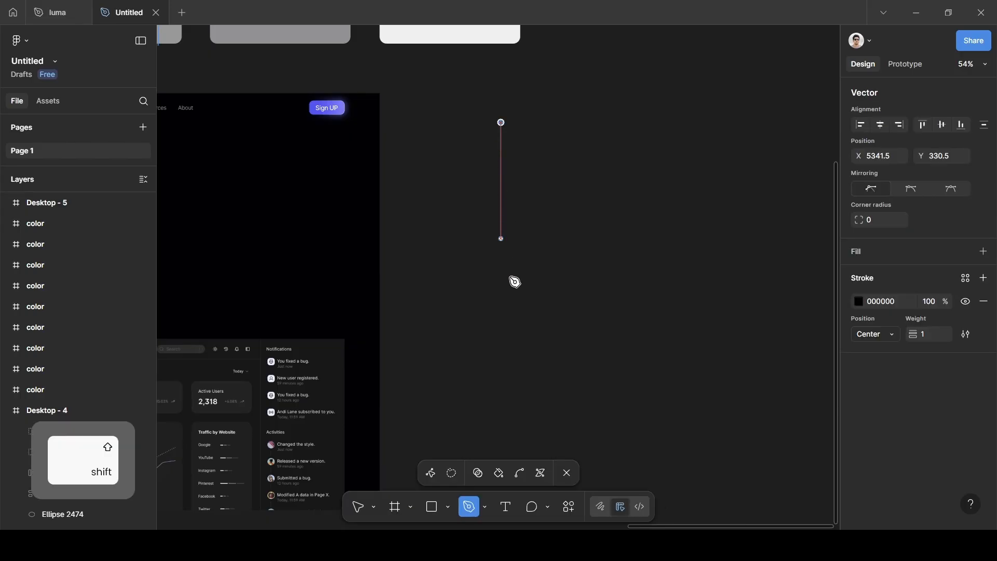
pyautogui.keyDown('shift'); pyautogui.click(501, 350); pyautogui.keyUp('shift')
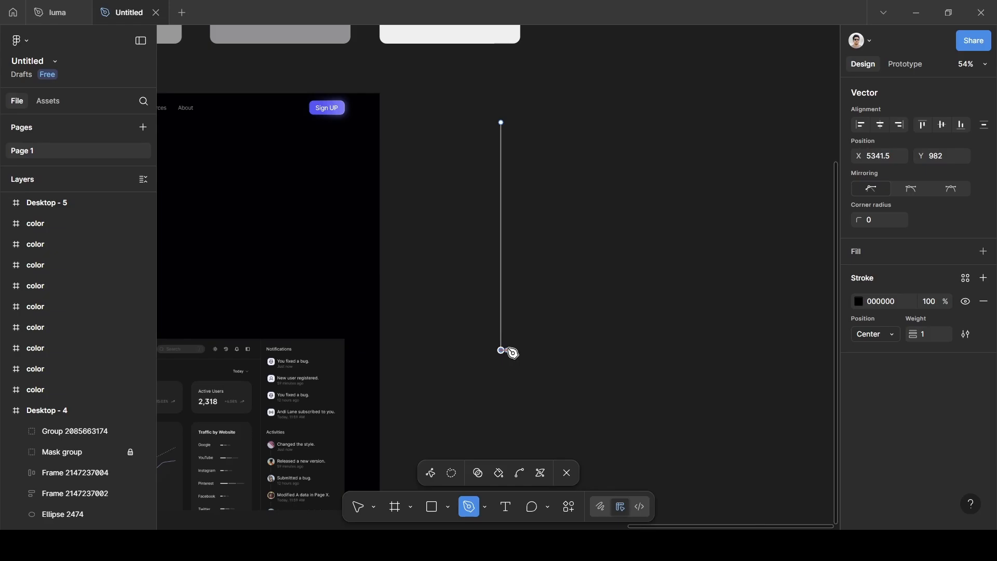
pyautogui.press('Return')
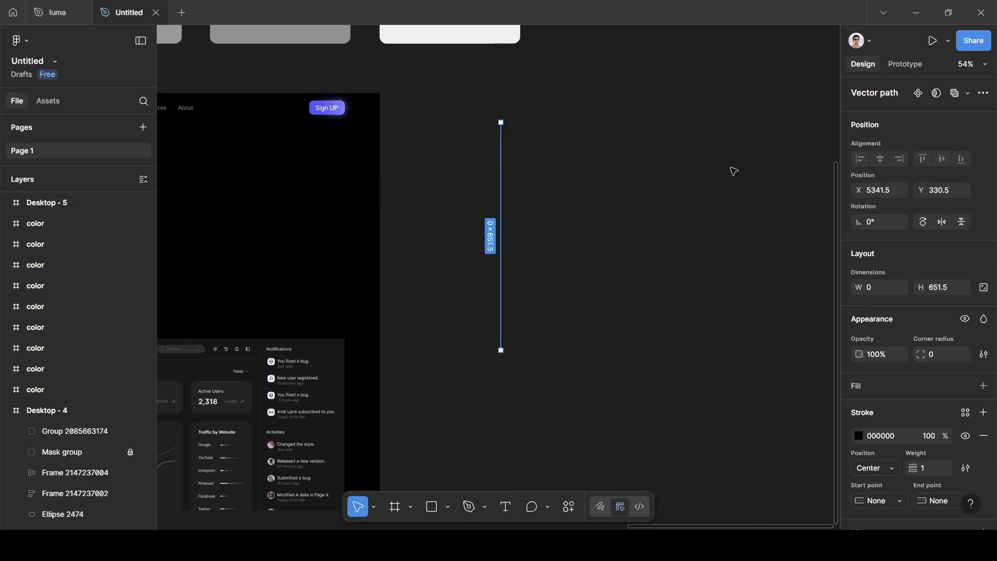
# Set the vertical line's height to 940
pyautogui.scroll(-2, 920, 317)
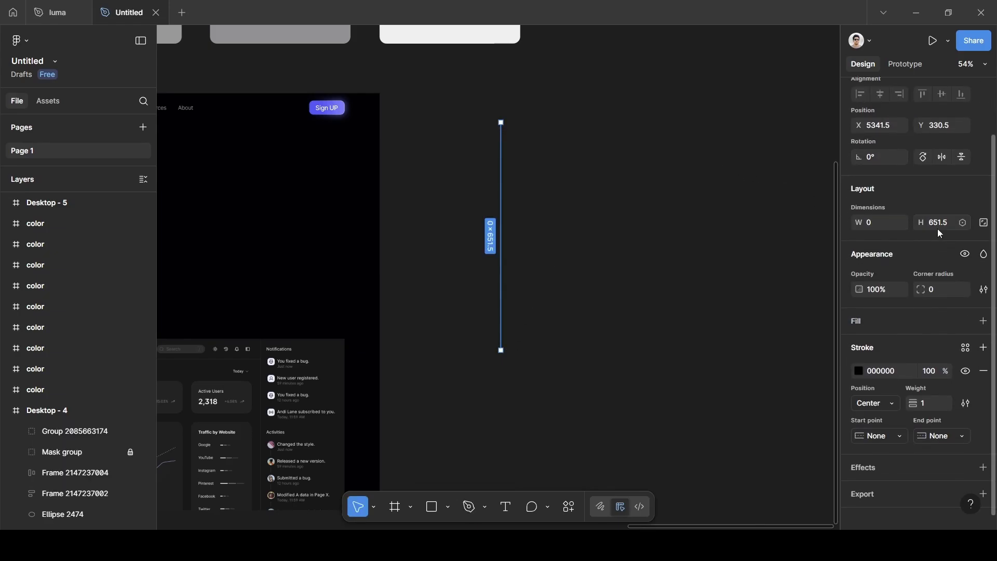
pyautogui.press('BackSpace')
pyautogui.write('940')
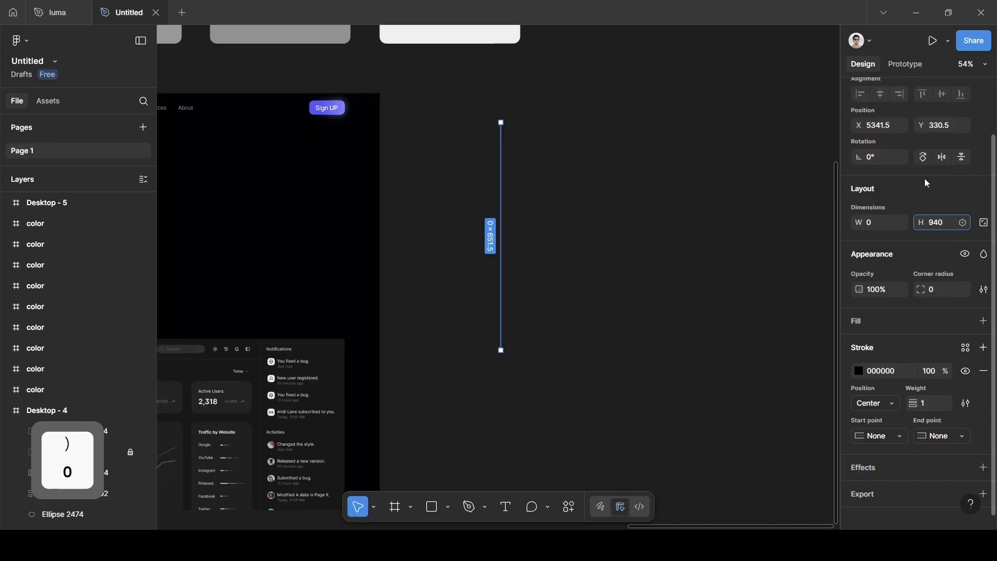
pyautogui.press('Return')
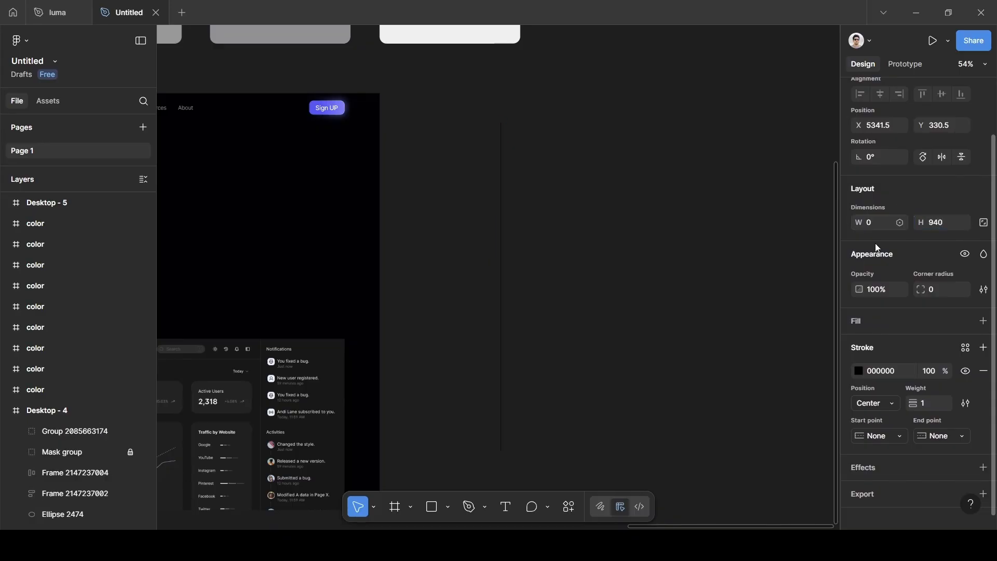
# Set the vertical line's stroke weight to 9
pyautogui.scroll(-1, 586, 310)
pyautogui.scroll(-2, 593, 307)
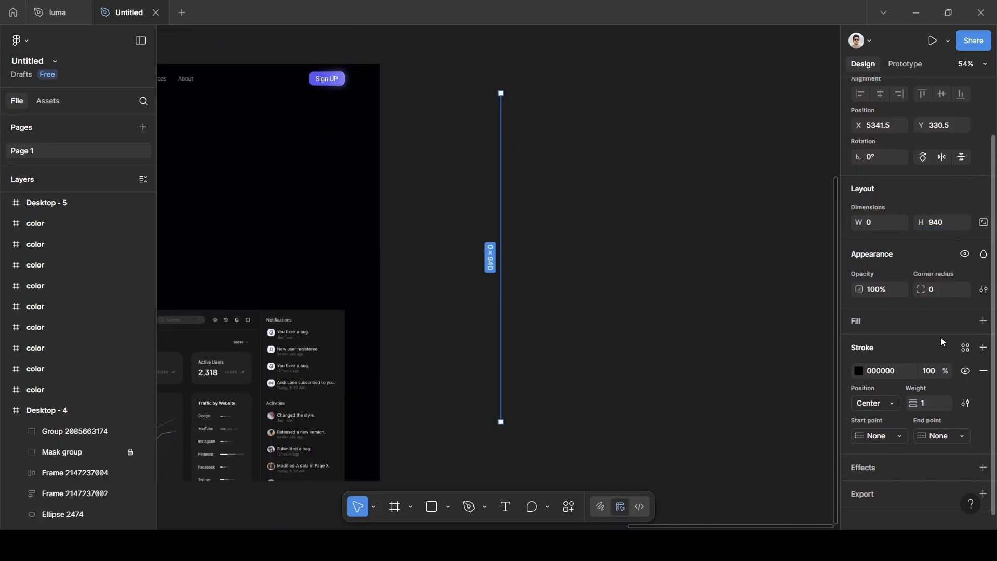
pyautogui.scroll(-1, 929, 332)
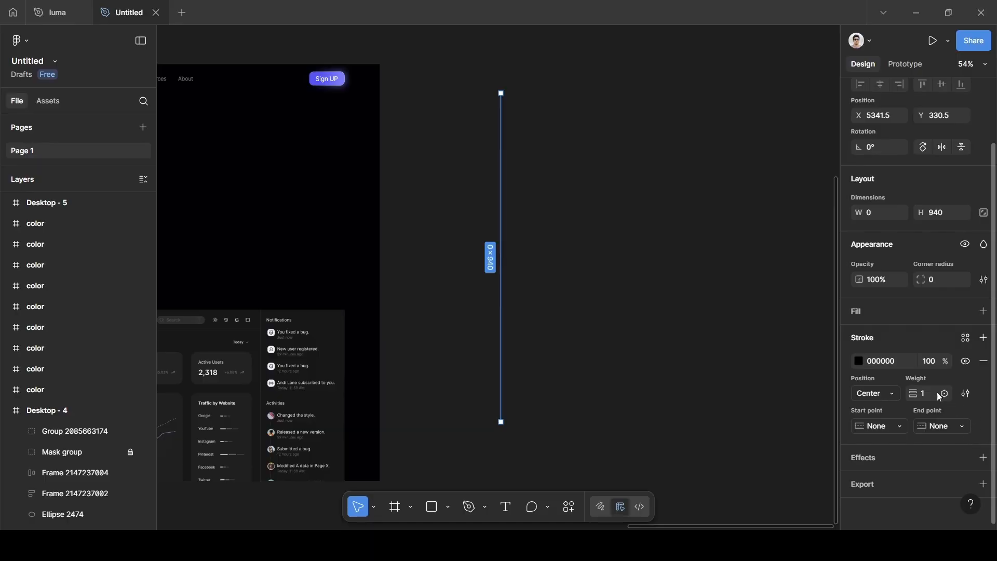
pyautogui.press('BackSpace')
pyautogui.write('9')
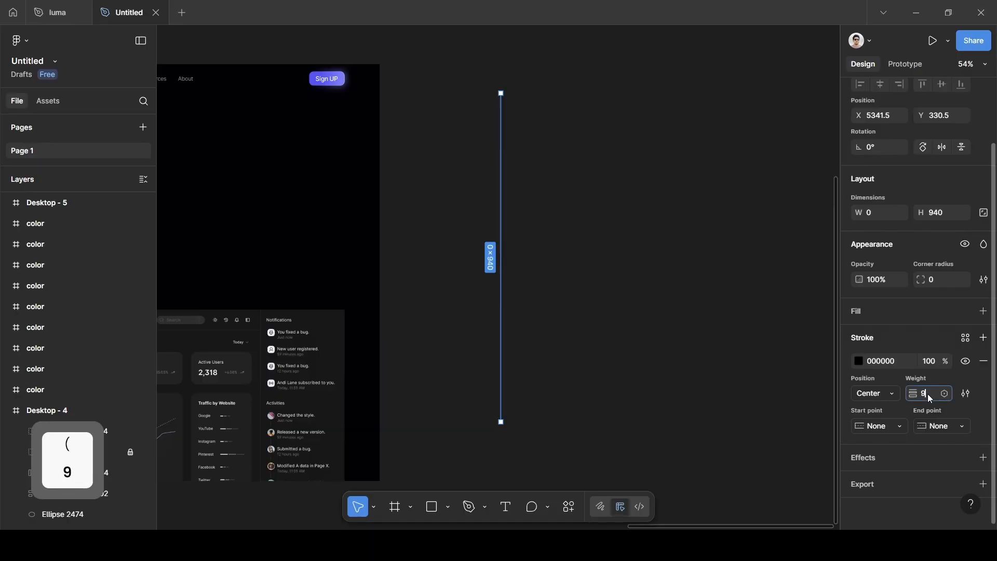
pyautogui.press('Return')
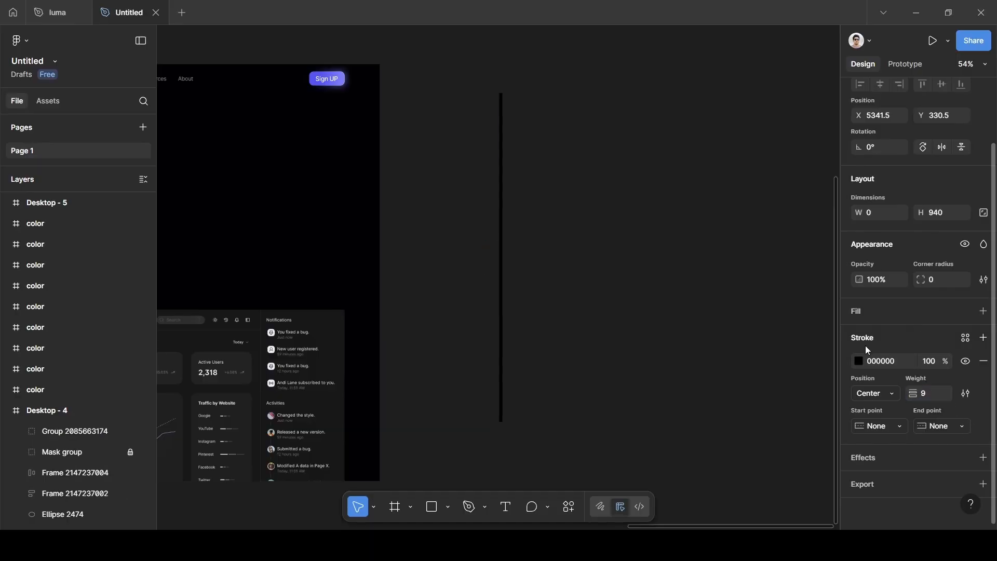
# Change the line's stroke to a linear gradient and sample the 4E52F8 color swatch for its 0% stop
pyautogui.click(858, 361)
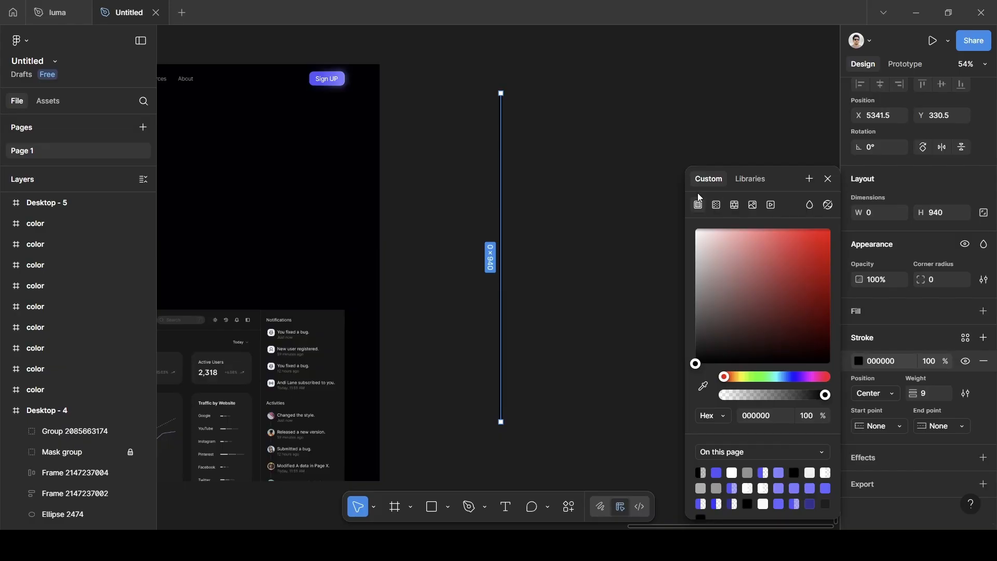
pyautogui.click(717, 209)
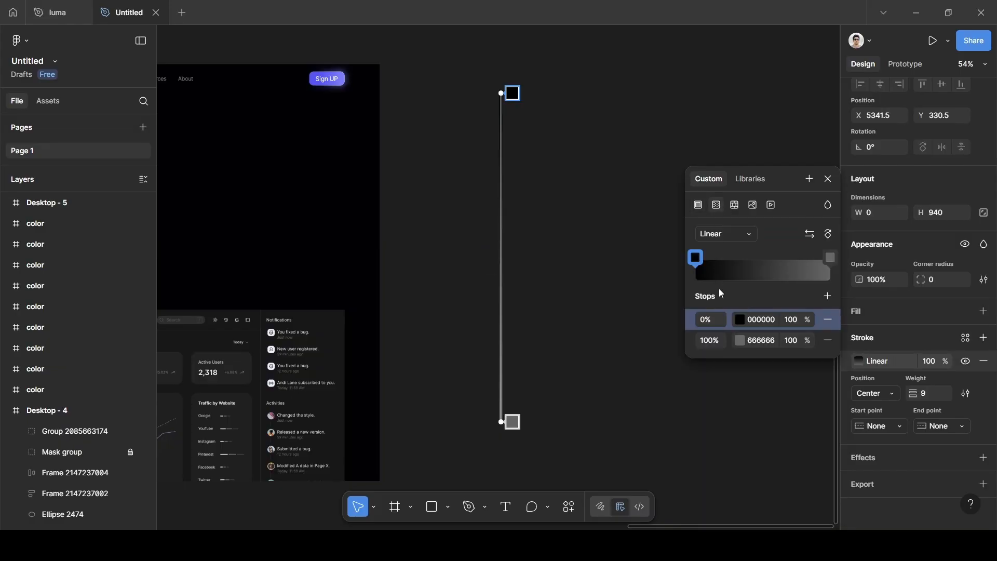
pyautogui.click(741, 320)
pyautogui.click(548, 386)
pyautogui.scroll(-5, 317, 229)
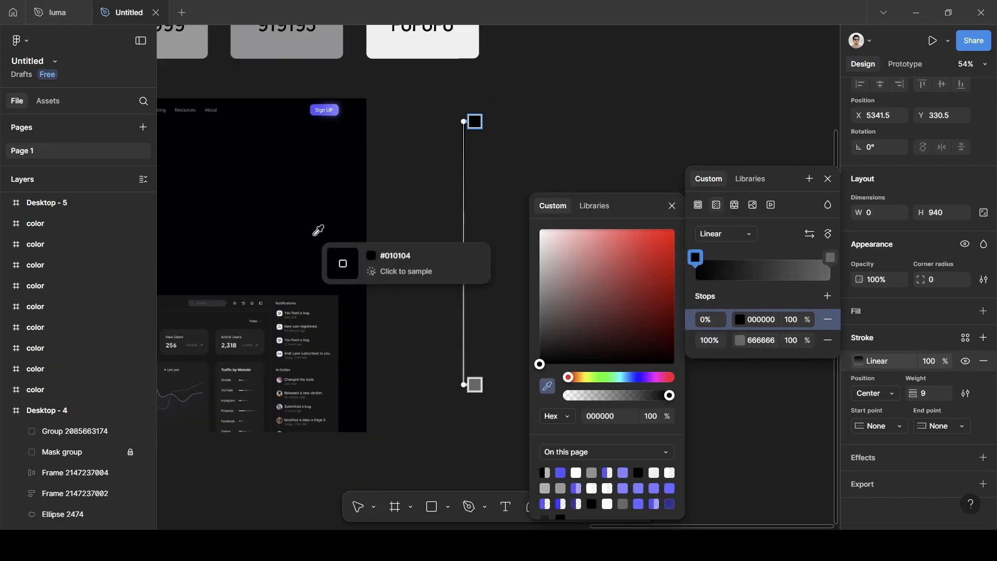
pyautogui.scroll(3, 327, 229)
pyautogui.scroll(3, 320, 227)
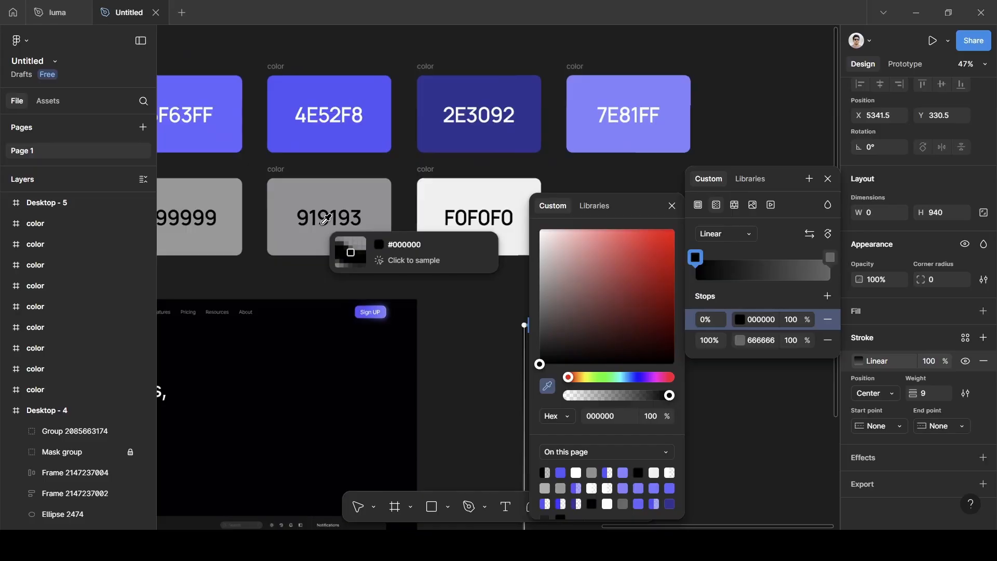
pyautogui.click(326, 143)
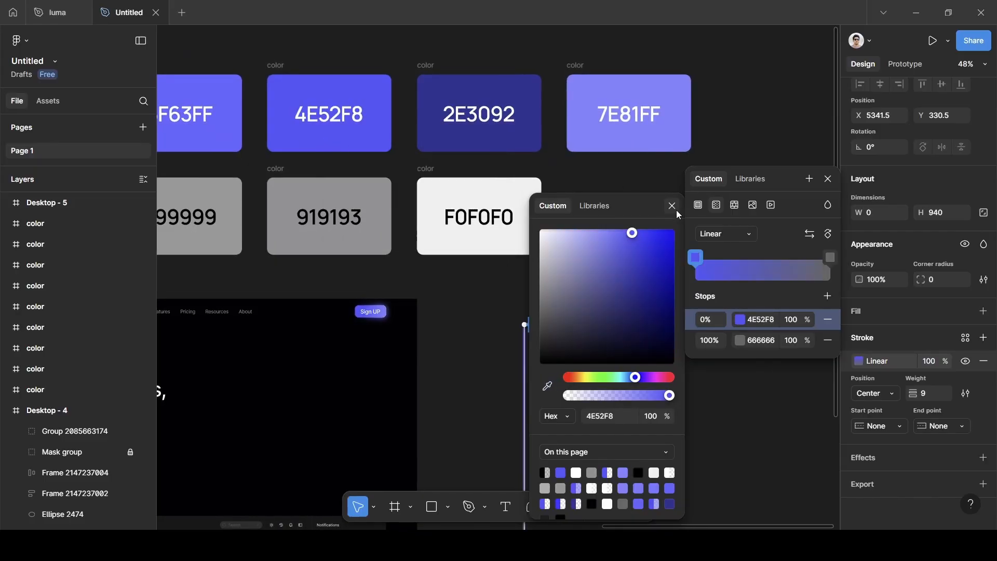
pyautogui.click(672, 206)
# Sample the 4E52F8 color swatch for the stroke gradient's 100% stop
pyautogui.click(740, 340)
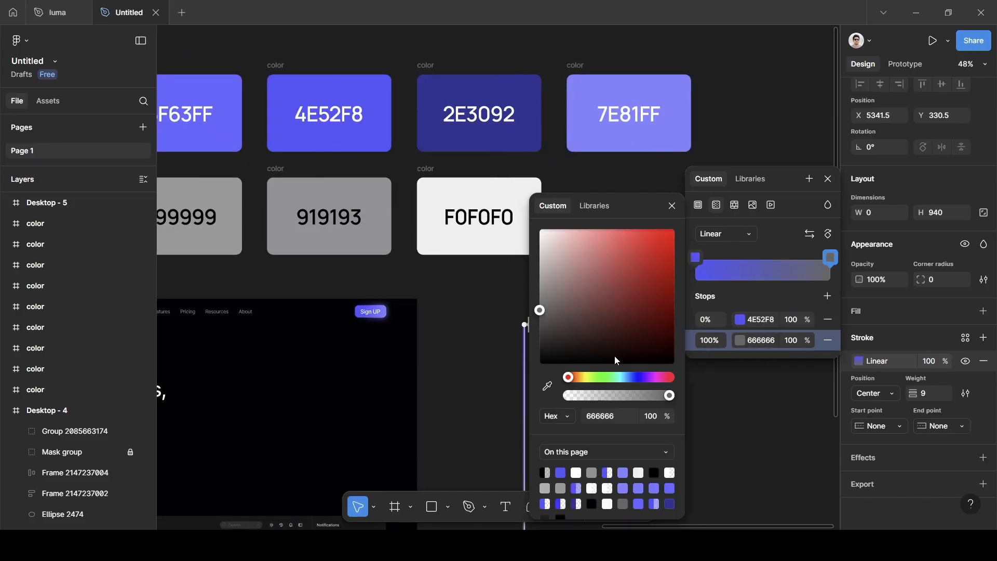
pyautogui.click(547, 386)
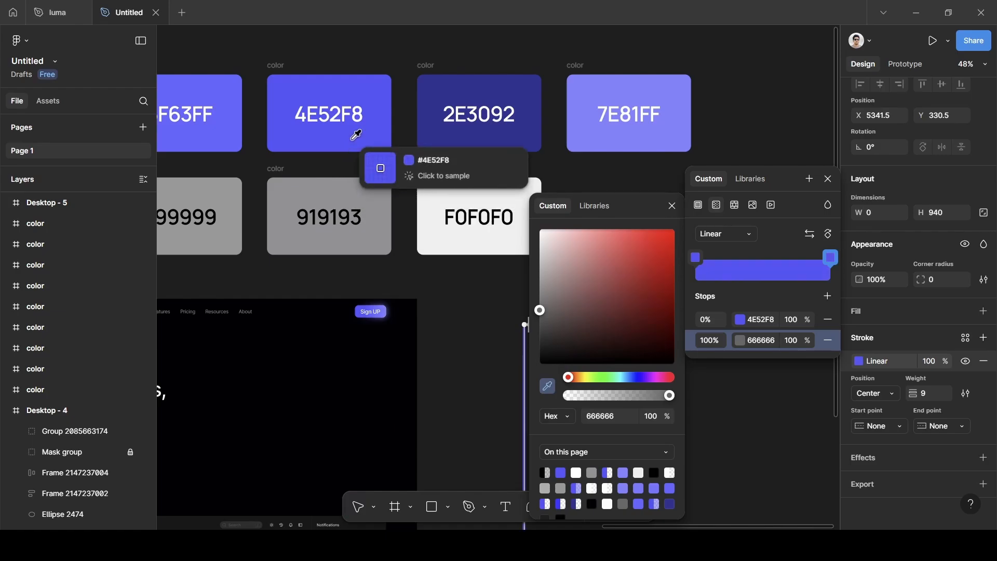
pyautogui.click(347, 149)
pyautogui.click(672, 207)
# Set the opacity of the stroke gradient's 0% stop to 0% so the line fades out at its upper end
pyautogui.scroll(-5, 571, 303)
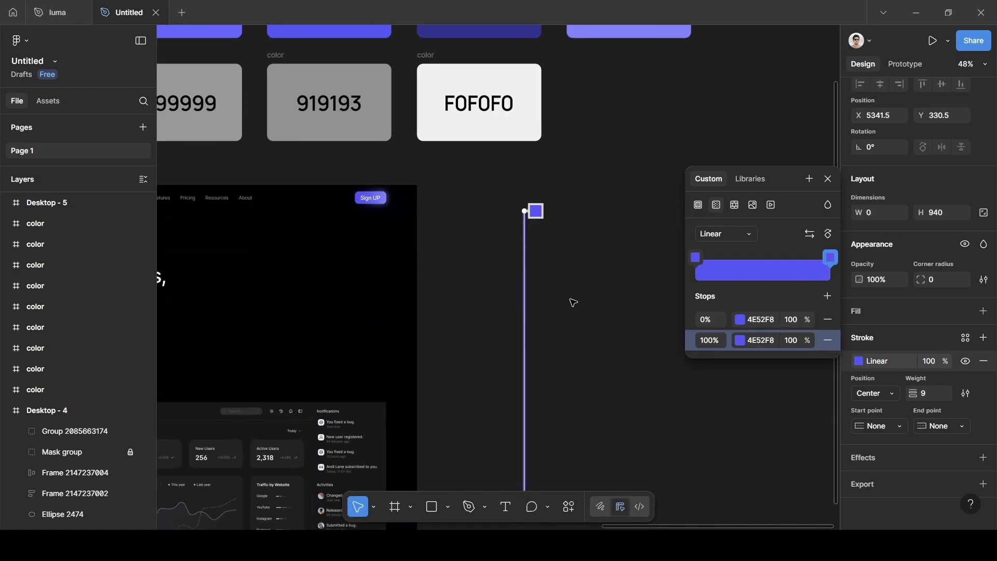
pyautogui.click(536, 170)
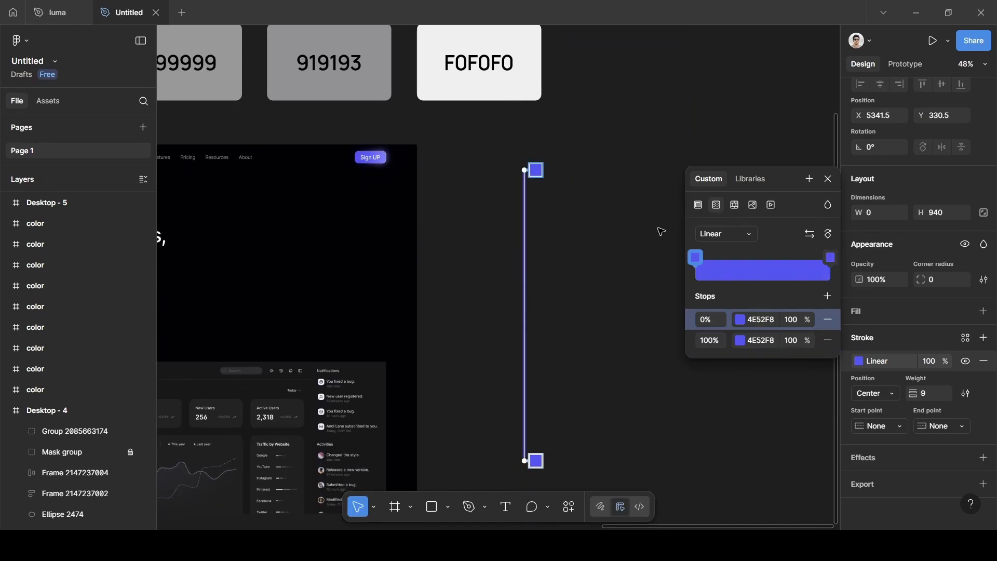
pyautogui.click(794, 322)
pyautogui.write('0')
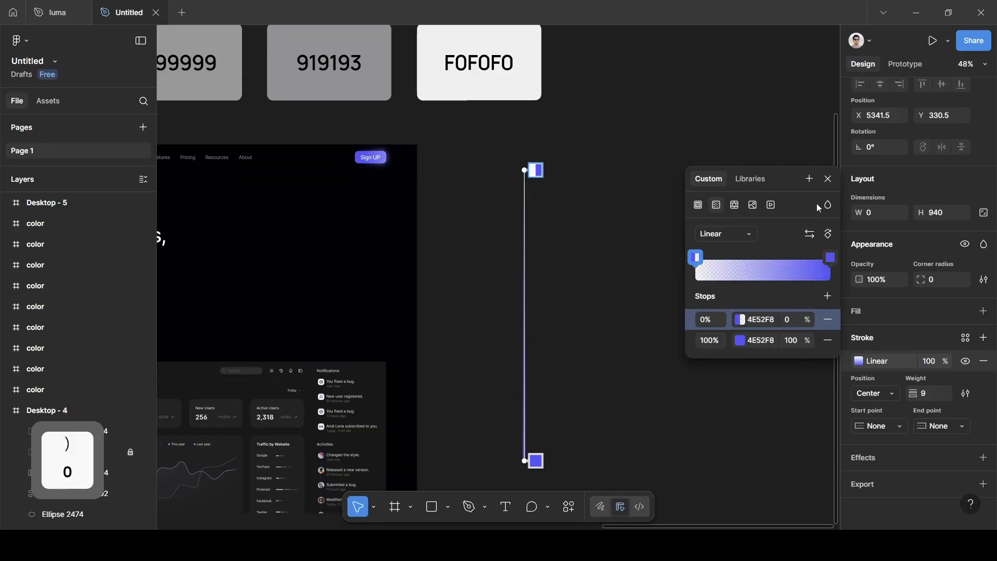
pyautogui.click(828, 179)
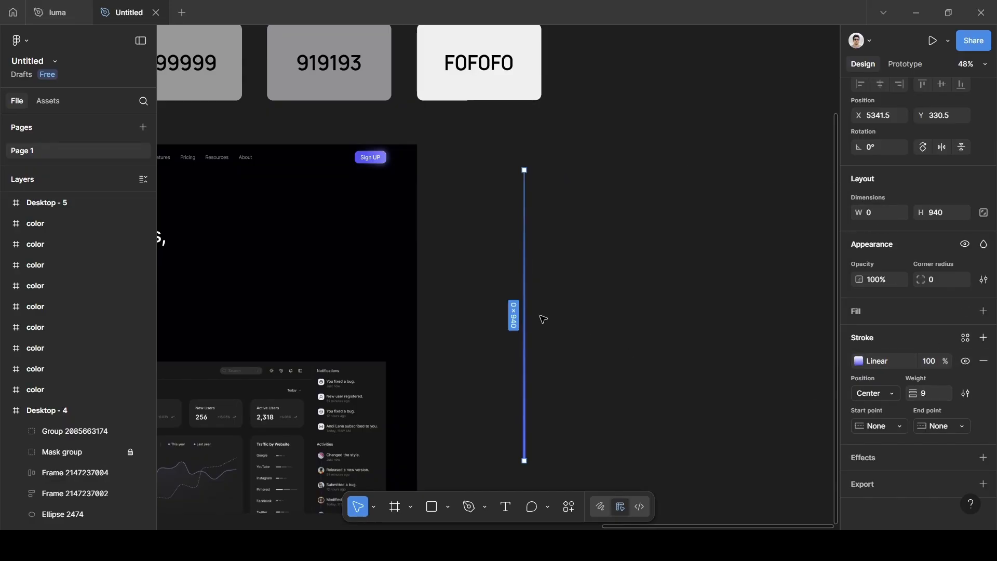
# Add a uniform layer blur effect with a blur of 8 to the vertical line
pyautogui.click(859, 455)
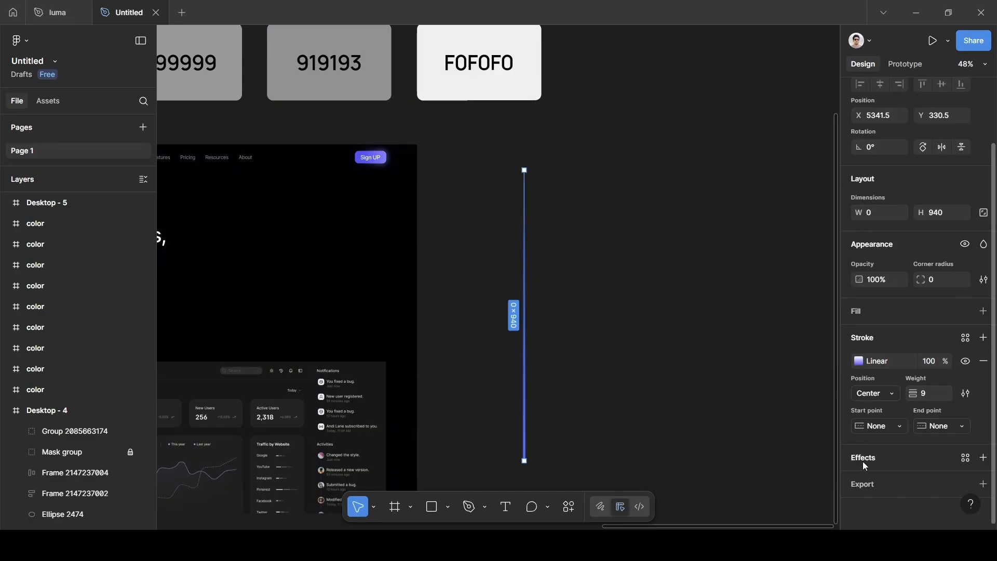
pyautogui.scroll(-1, 891, 450)
pyautogui.click(901, 453)
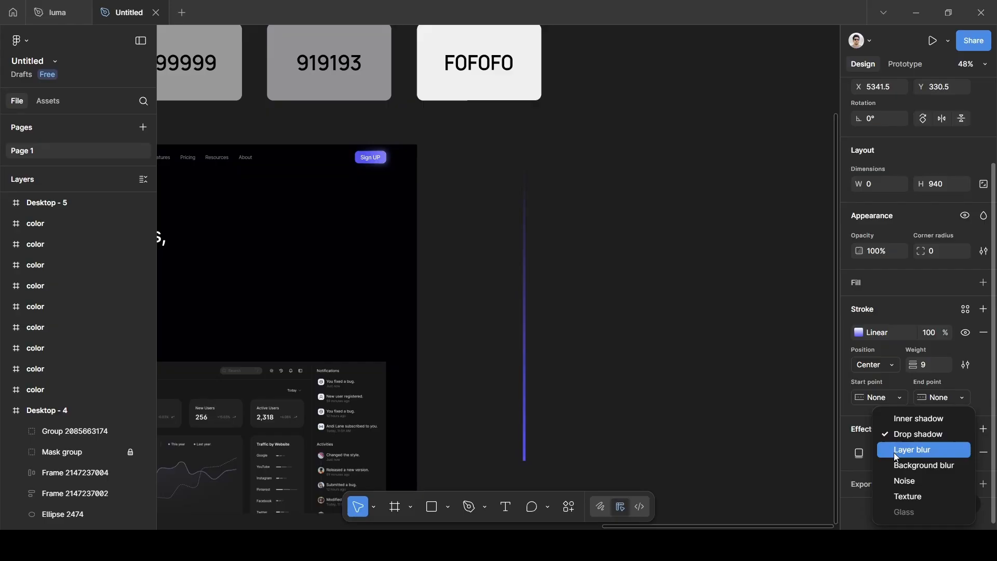
pyautogui.click(557, 336)
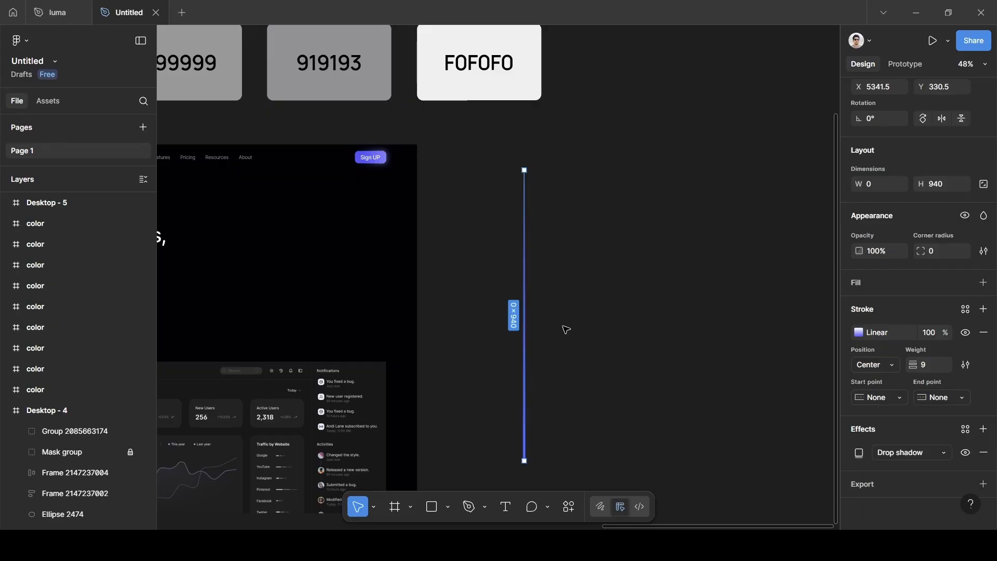
pyautogui.scroll(5, 548, 330)
pyautogui.scroll(-3, 548, 329)
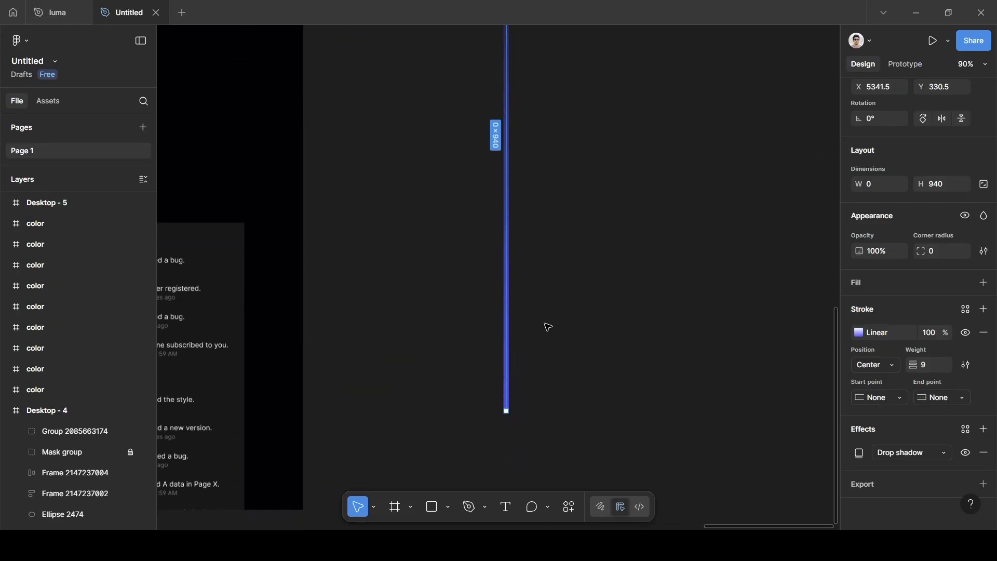
pyautogui.click(884, 456)
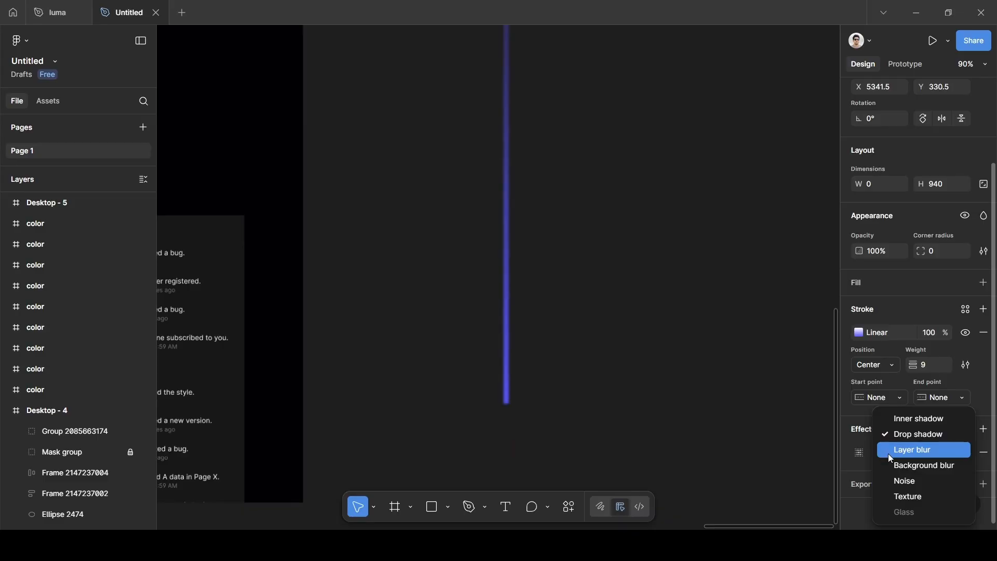
pyautogui.click(889, 453)
pyautogui.click(859, 453)
pyautogui.click(793, 499)
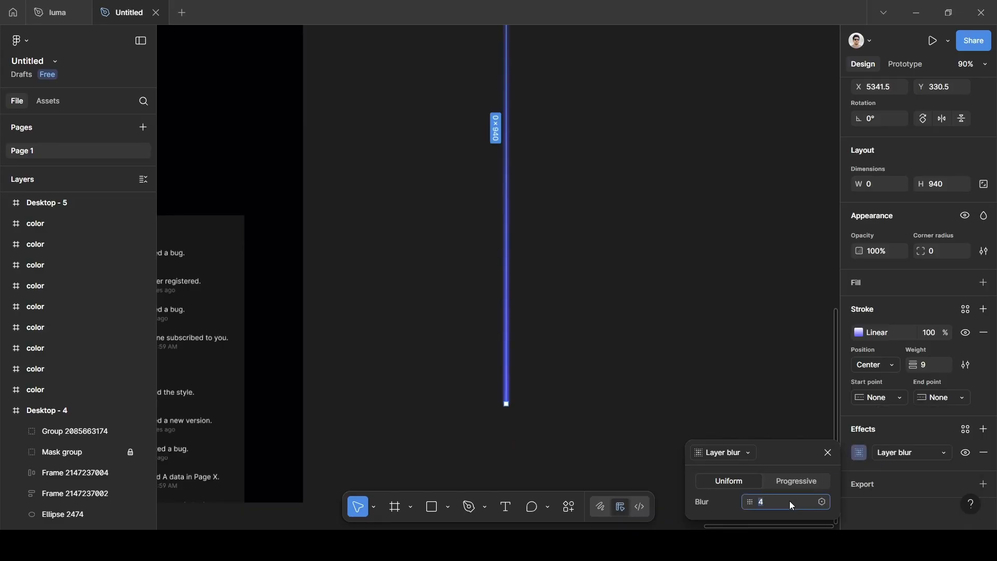
pyautogui.write('8')
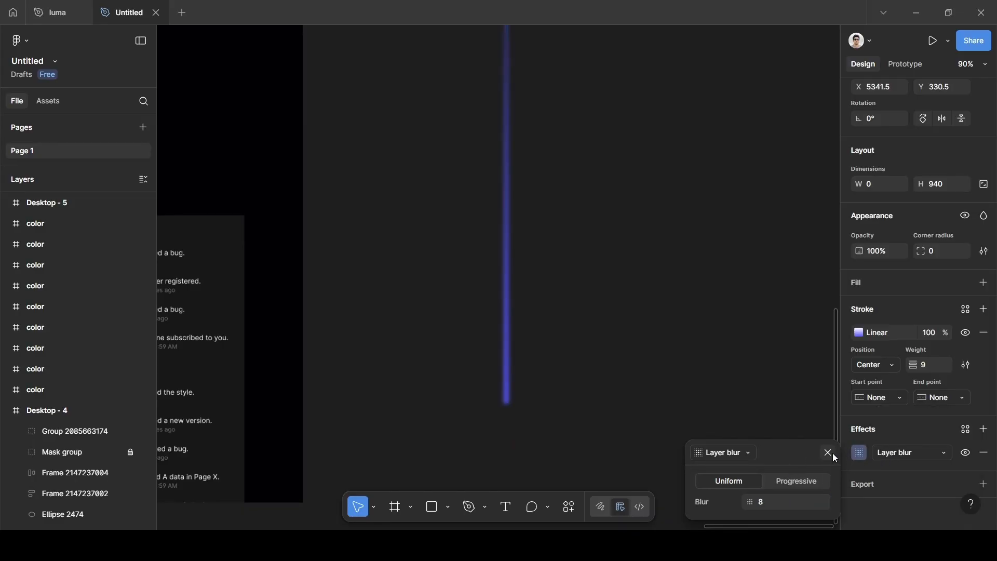
pyautogui.click(827, 452)
# Set the blurred line's blend mode to Plus lighter
pyautogui.scroll(3, 940, 297)
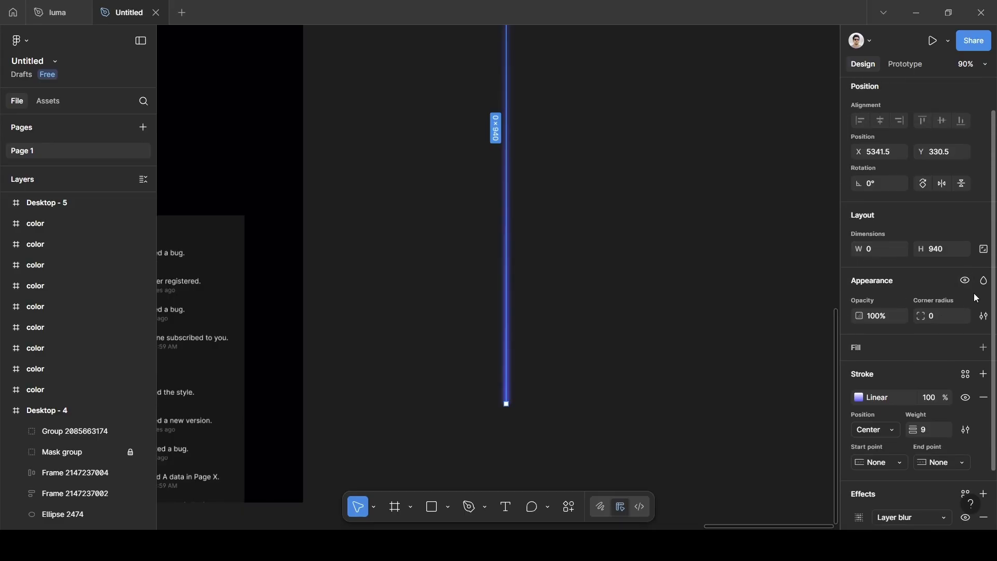
pyautogui.click(983, 280)
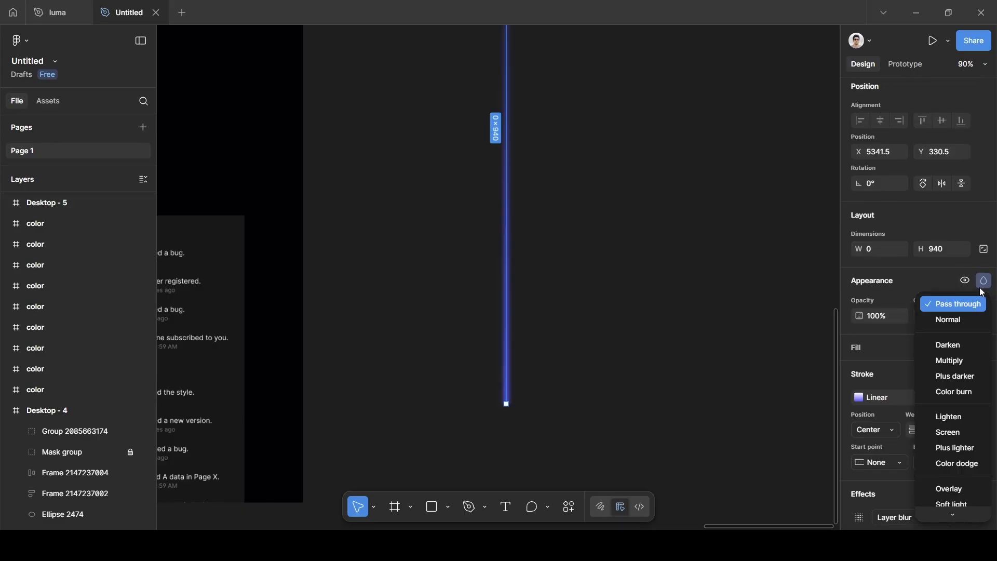
pyautogui.click(957, 448)
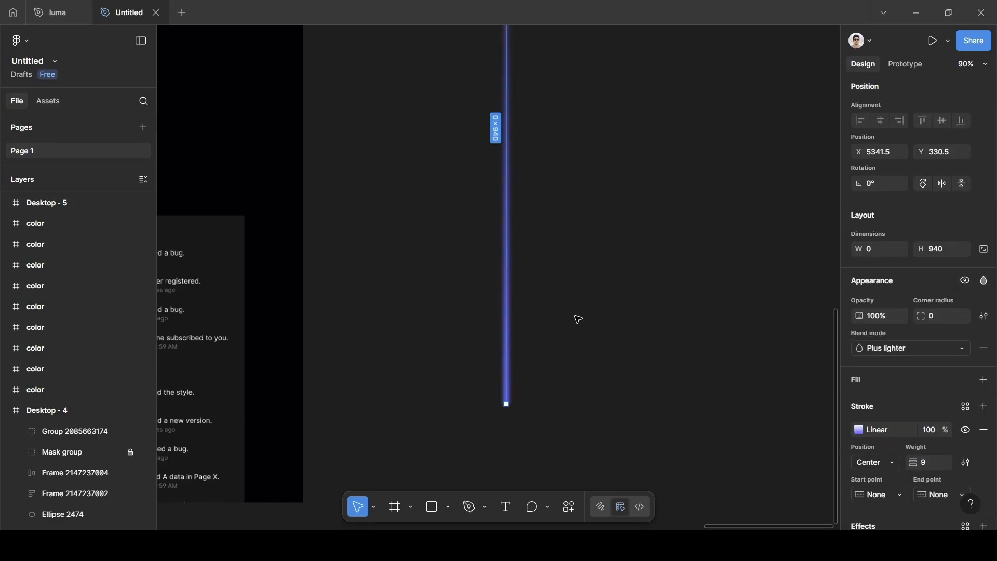
pyautogui.scroll(-5, 576, 319)
pyautogui.scroll(5, 590, 306)
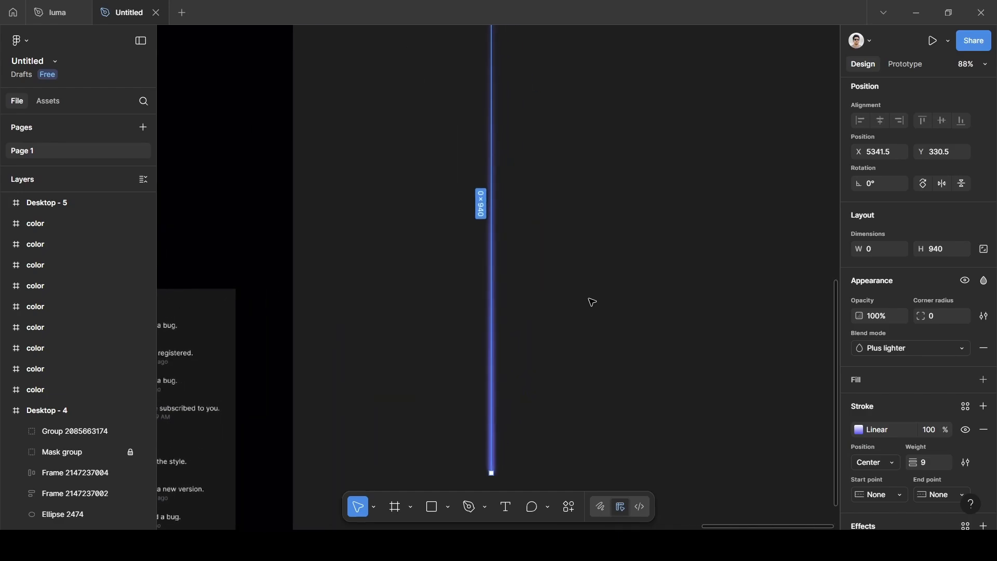
pyautogui.scroll(-3, 592, 302)
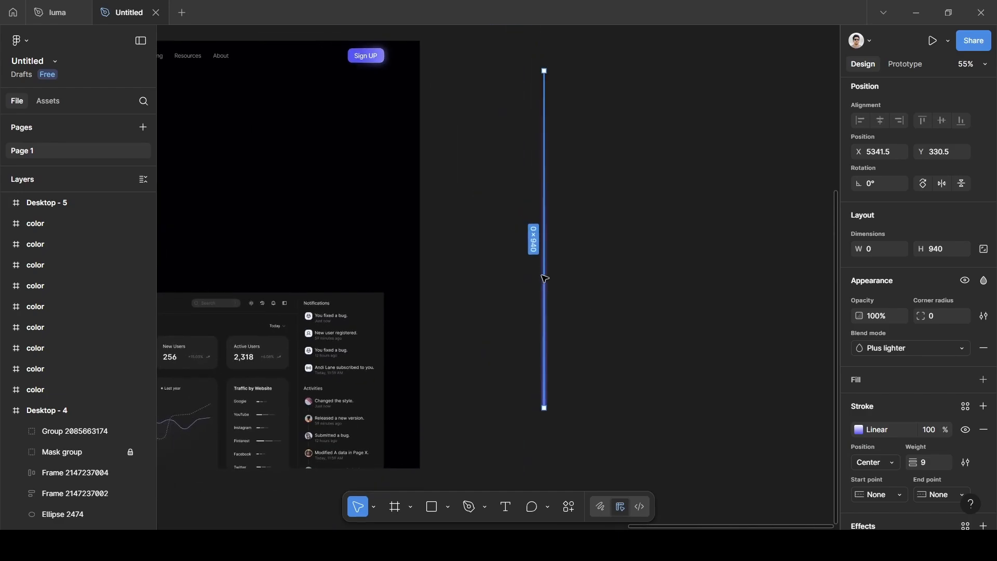
# Duplicate the blurred vertical line in place to intensify its glow
pyautogui.click(563, 280)
pyautogui.click(545, 281)
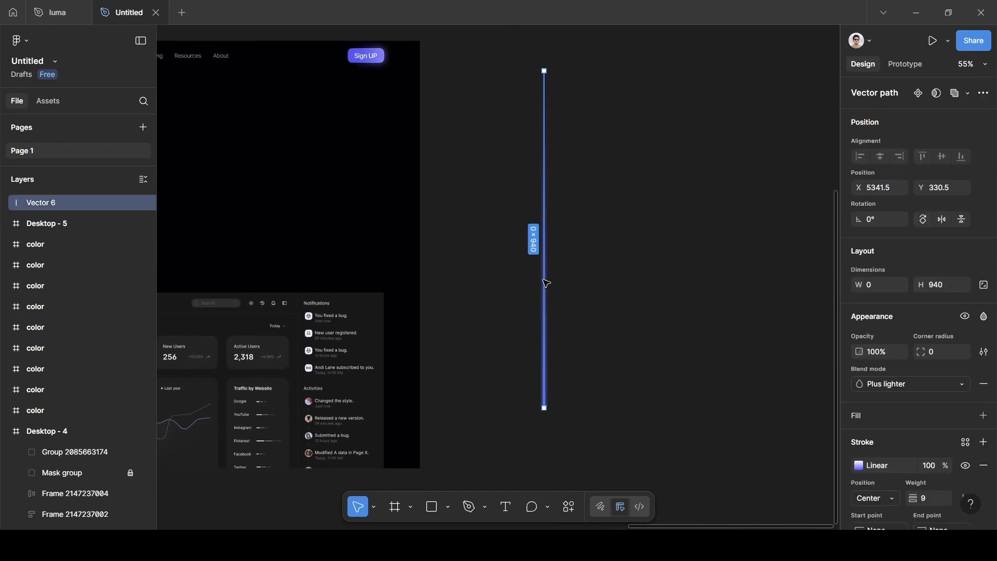
pyautogui.hotkey('ctrl', 'd')
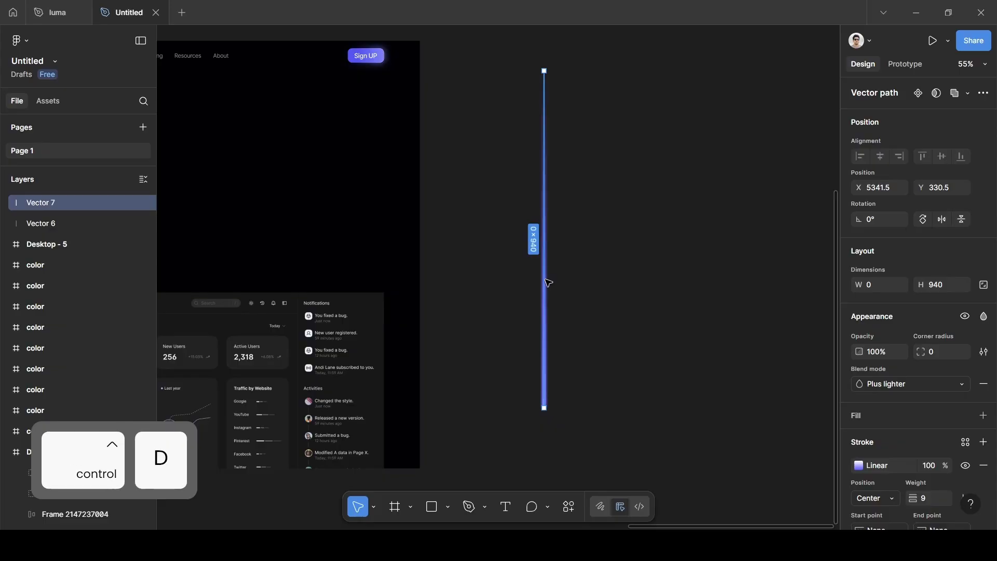
pyautogui.click(608, 323)
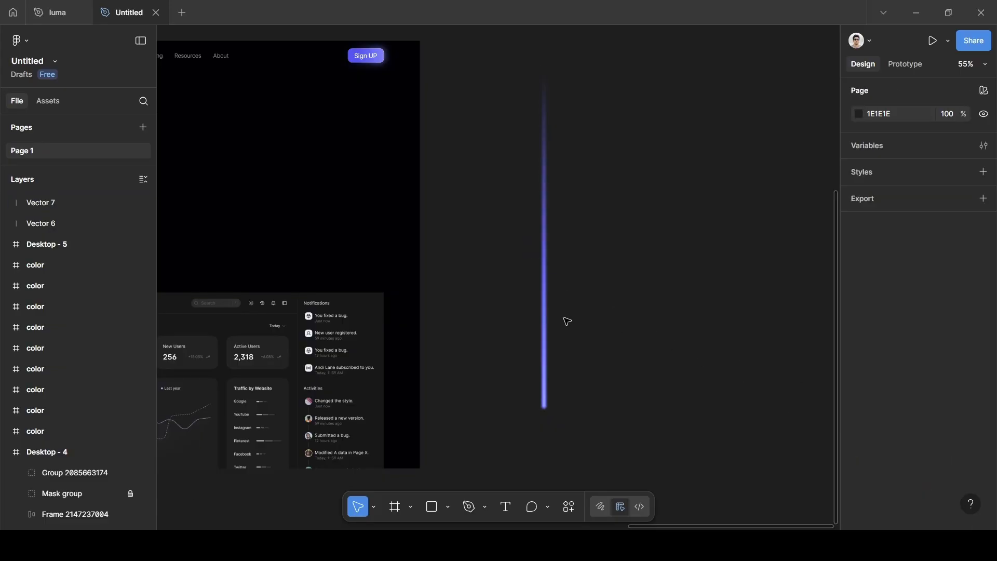
# Set the duplicated line's layer blur to 16
pyautogui.click(544, 309)
pyautogui.scroll(-3, 927, 435)
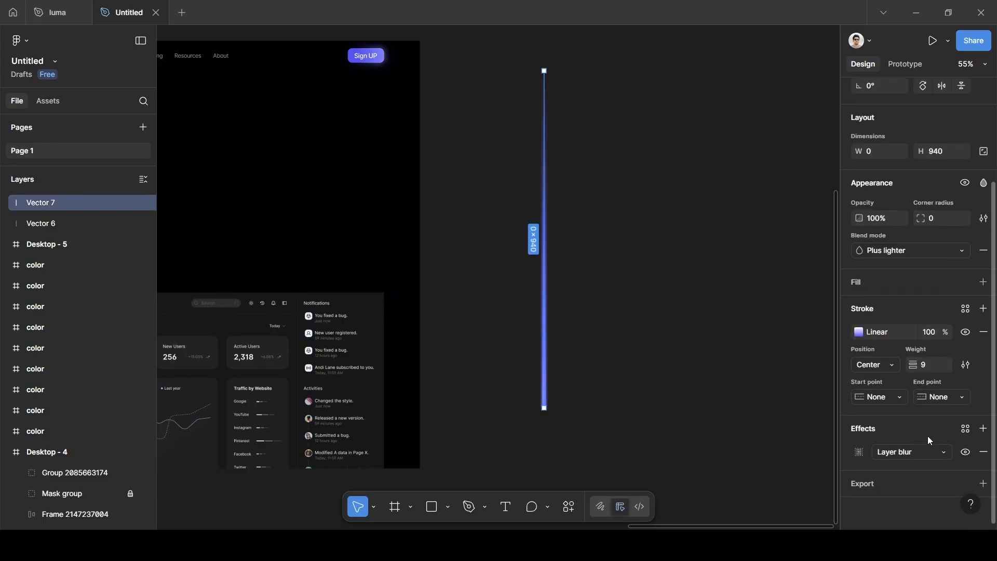
pyautogui.click(857, 452)
pyautogui.click(787, 502)
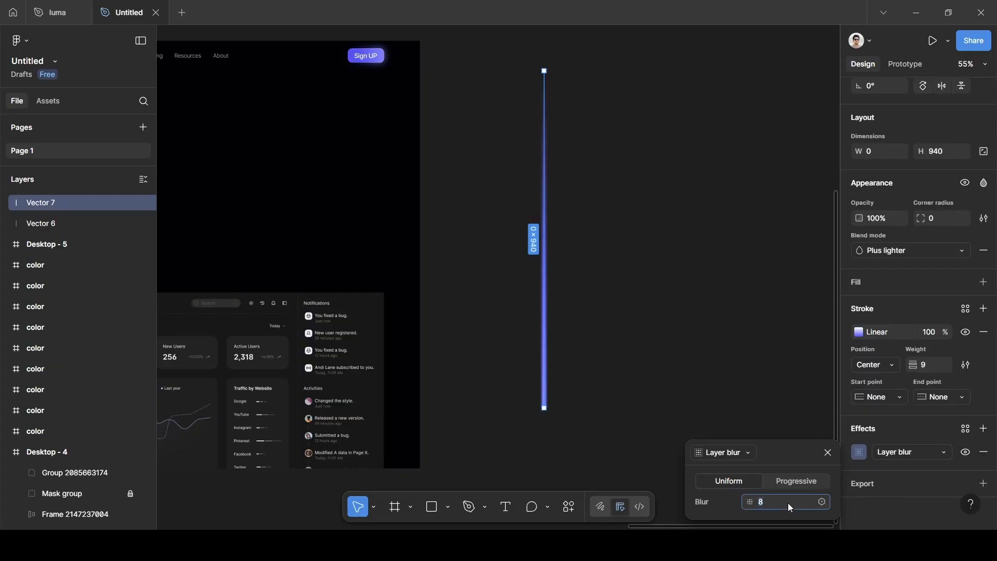
pyautogui.press('BackSpace')
pyautogui.write('16')
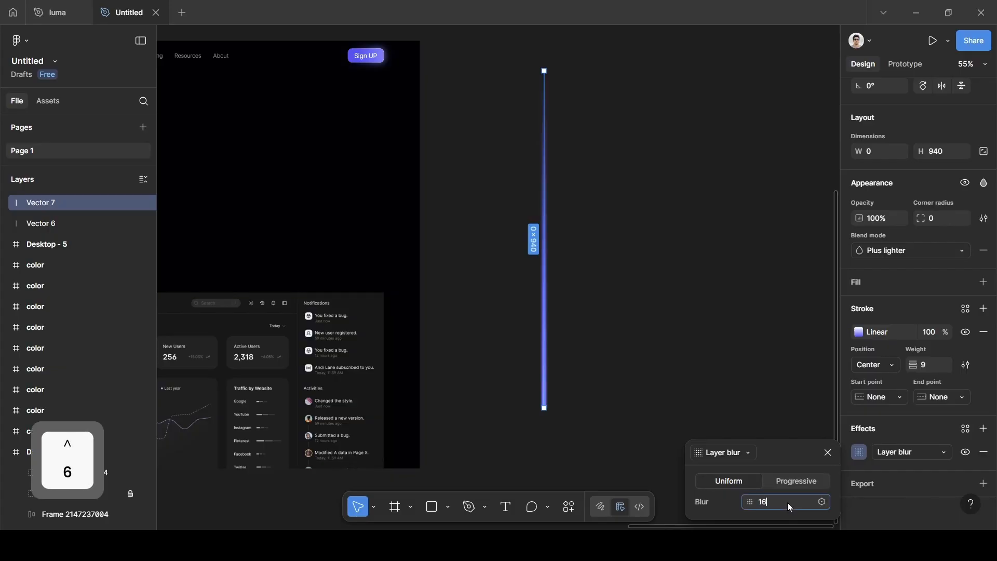
pyautogui.click(779, 465)
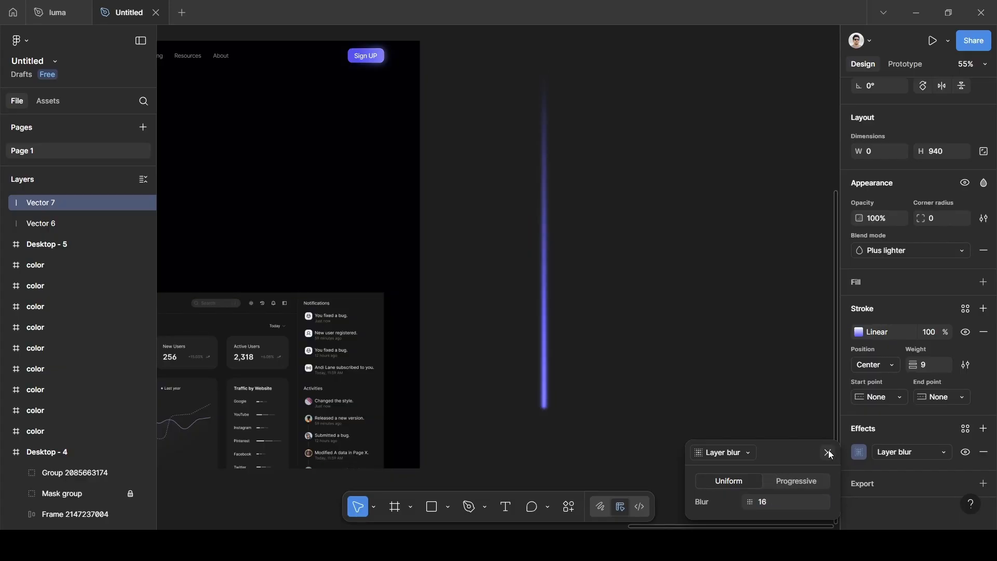
pyautogui.click(829, 453)
pyautogui.click(640, 286)
# Draw a tall, narrow rectangle about 51 × 903 just beside the glowing line
pyautogui.scroll(2, 639, 286)
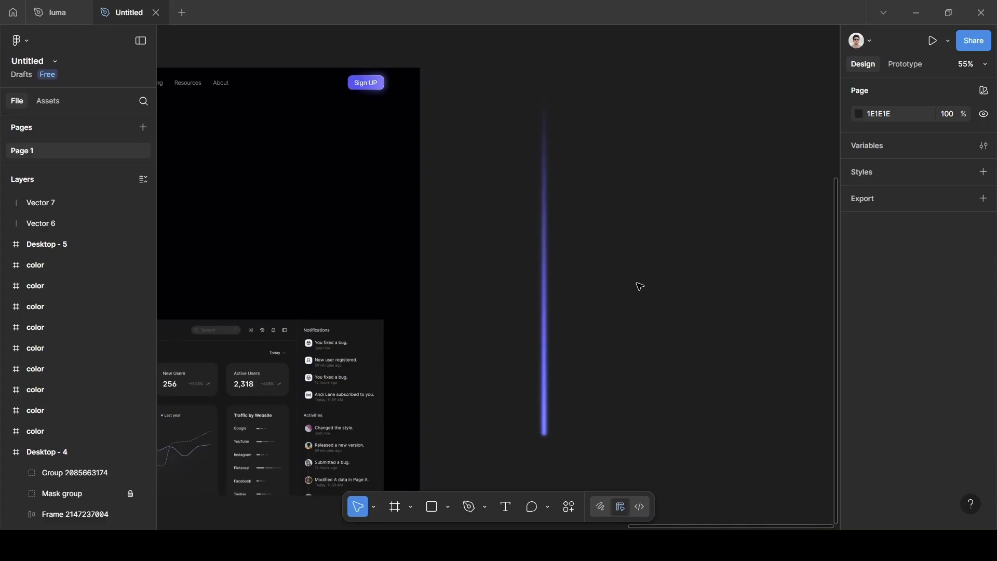
pyautogui.press('r')
pyautogui.moveTo(568, 111); pyautogui.dragTo(587, 437)
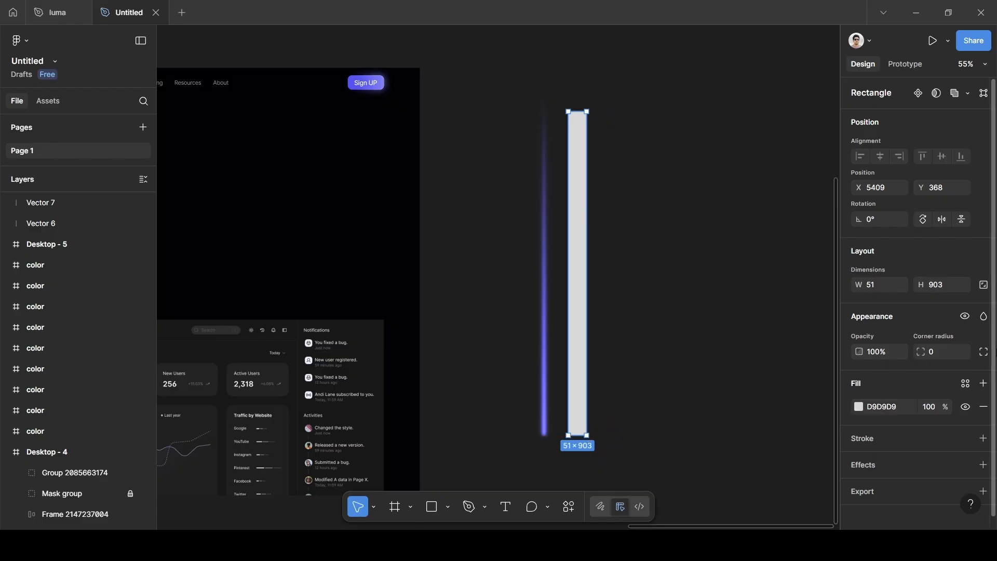
# Resize the rectangle to 40 wide by 940 high and move it level with the glowing line
pyautogui.click(870, 286)
pyautogui.press('BackSpace')
pyautogui.write('40')
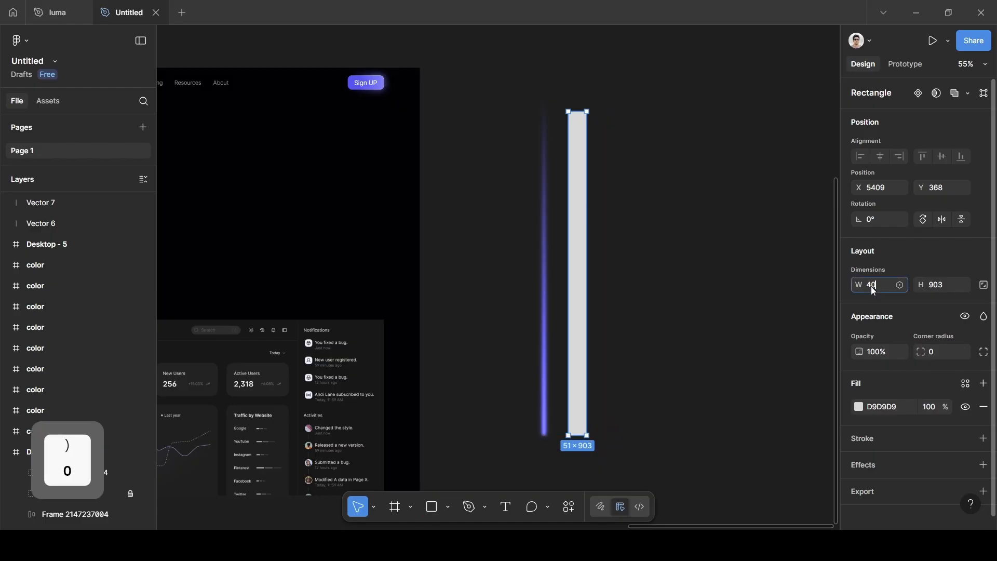
pyautogui.press('Return')
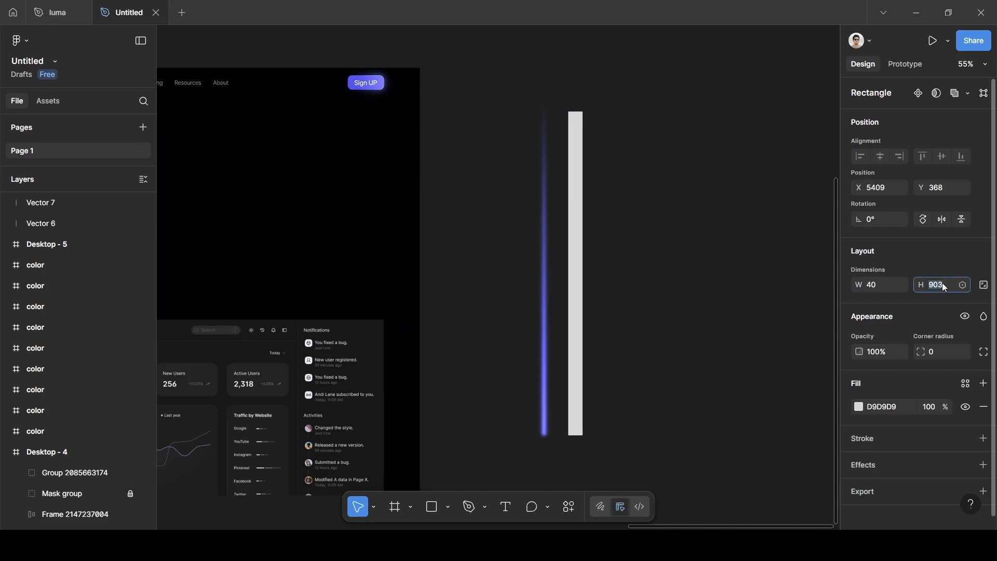
pyautogui.press('BackSpace')
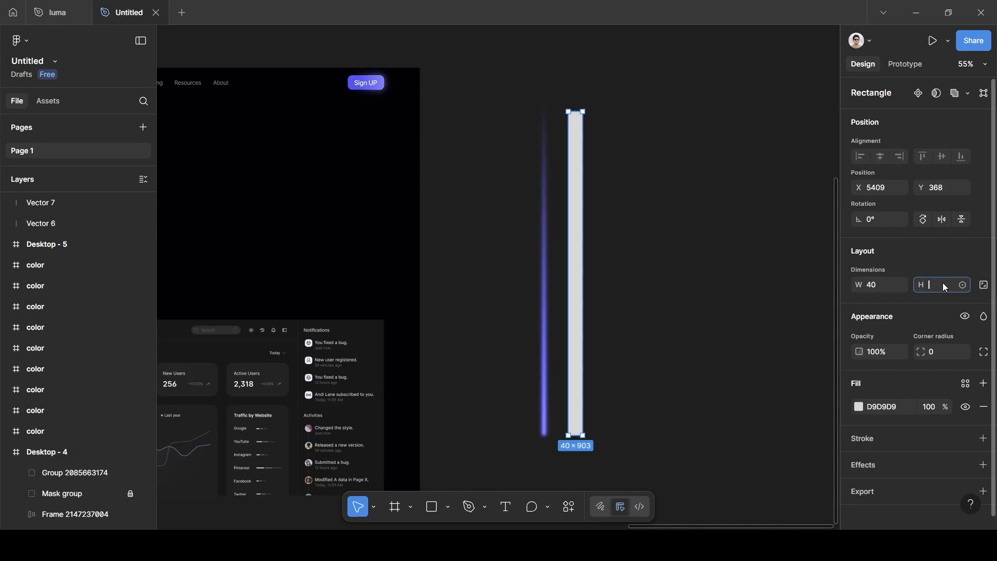
pyautogui.write('940')
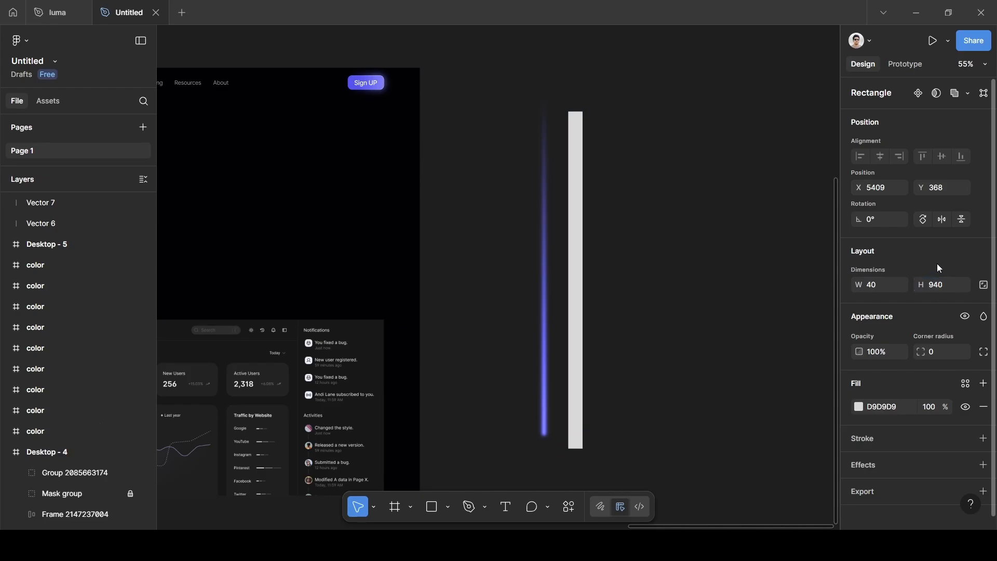
pyautogui.press('Return')
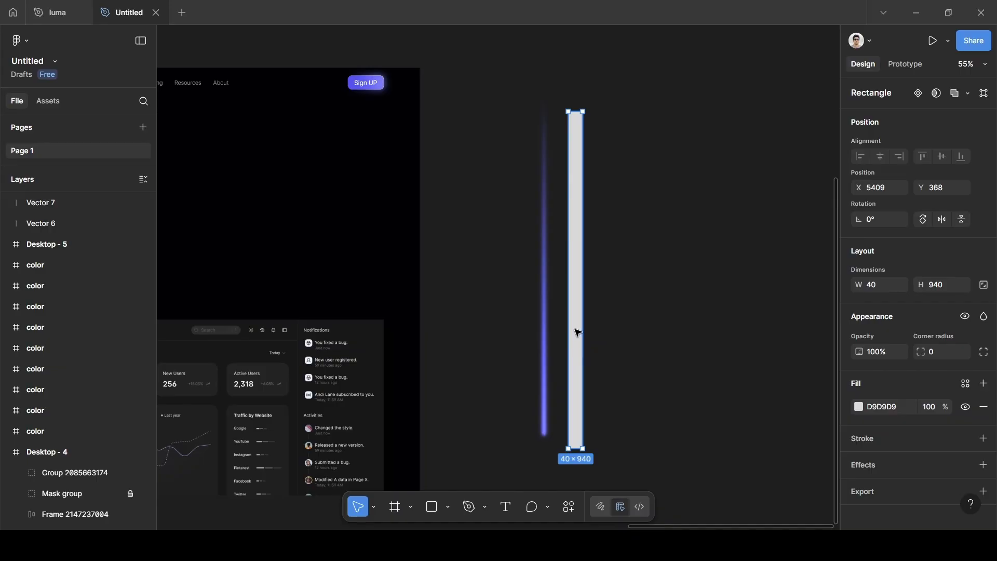
pyautogui.moveTo(574, 330); pyautogui.dragTo(573, 340)
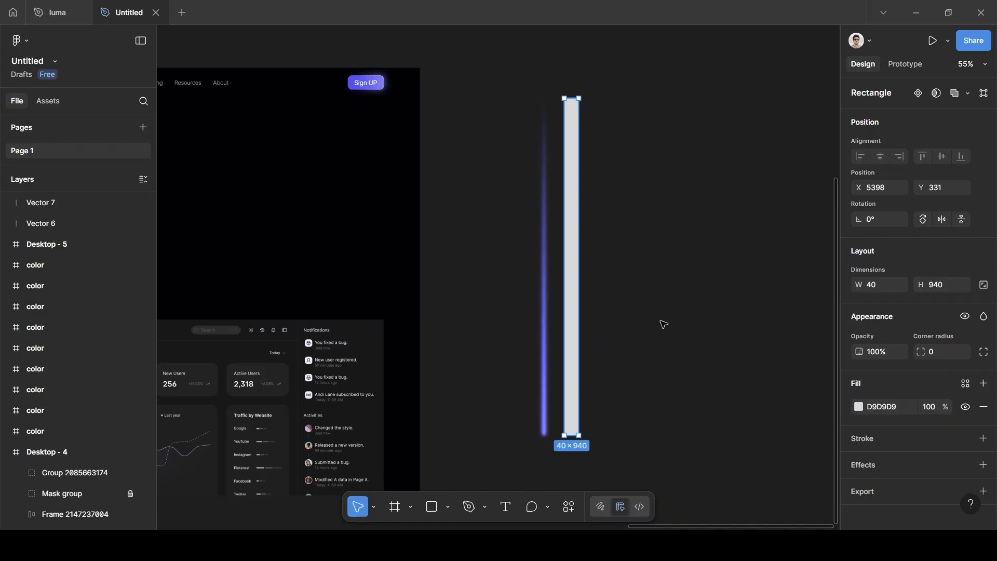
# Fill the rectangle with the color sampled from the 4E52F8 swatch
pyautogui.scroll(-1, 883, 407)
pyautogui.click(857, 399)
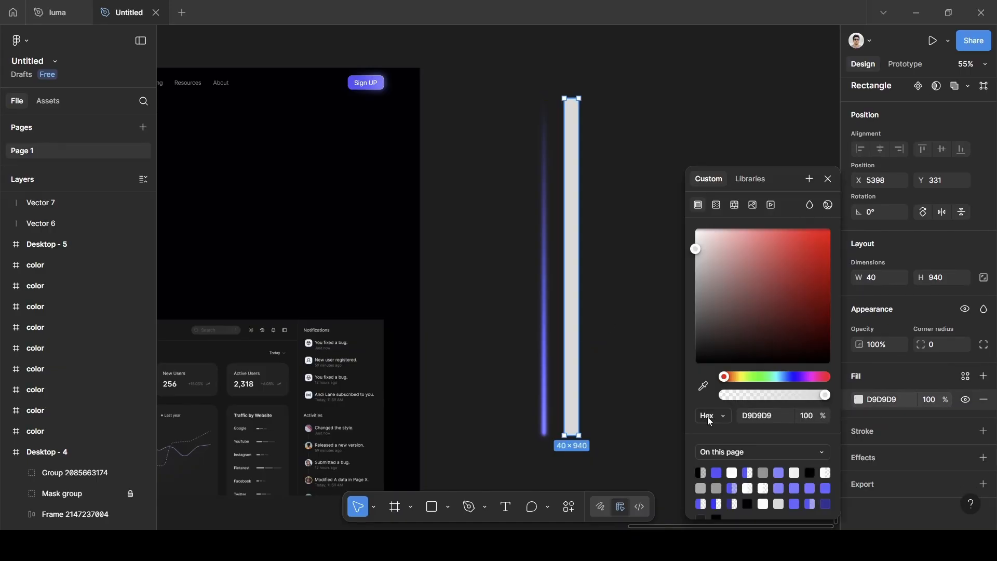
pyautogui.click(702, 385)
pyautogui.hscroll(-2, 521, 315)
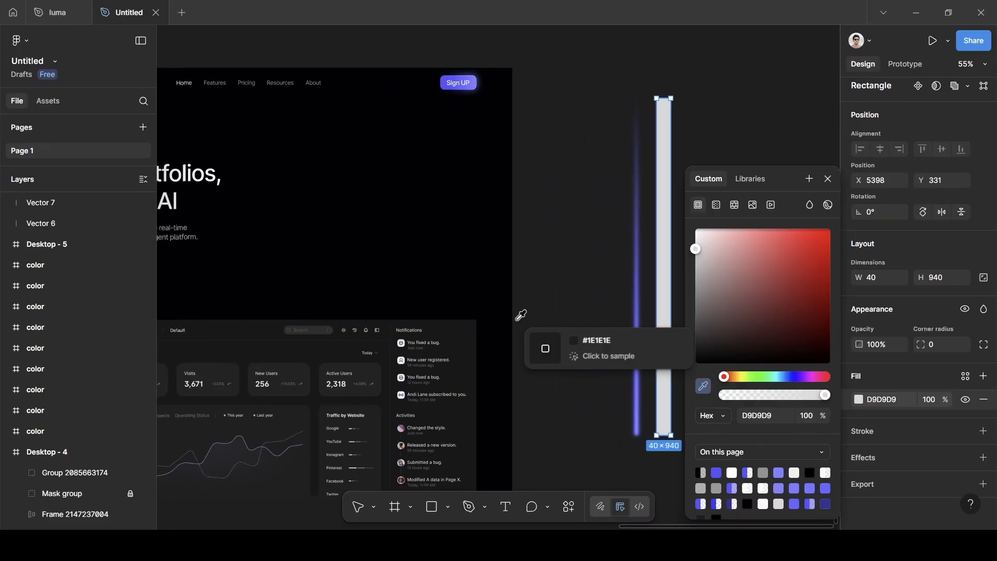
pyautogui.scroll(5, 520, 316)
pyautogui.hscroll(2, 605, 370)
pyautogui.scroll(1, 605, 369)
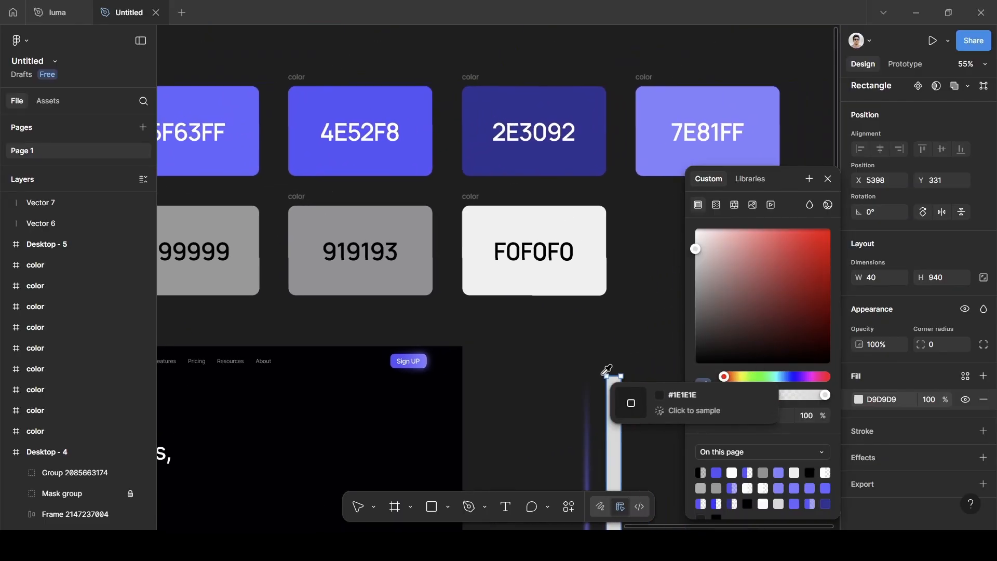
pyautogui.click(389, 154)
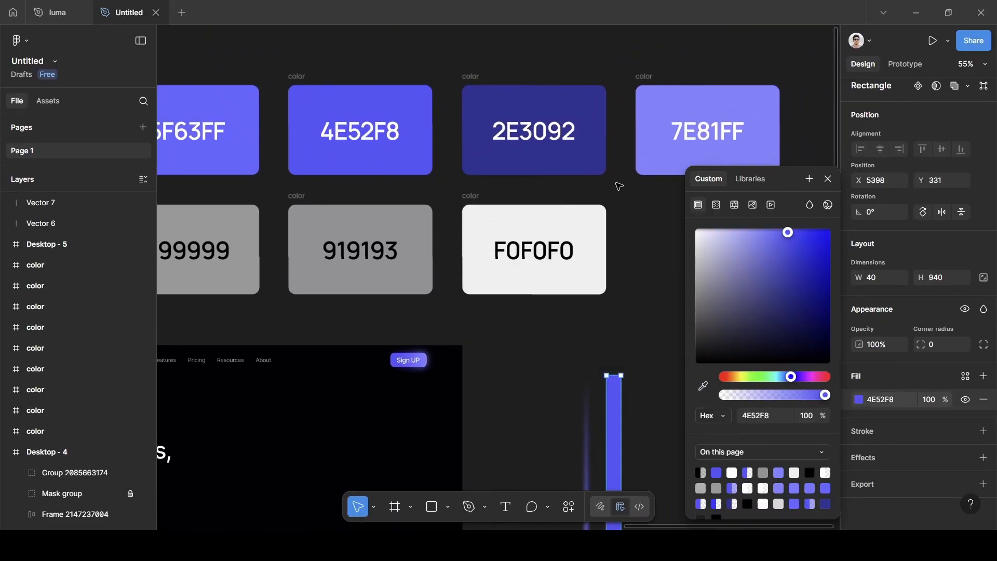
# Change the rectangle's fill to a linear gradient and copy the 0% stop's 4E52F8 color to the 100% stop
pyautogui.click(719, 205)
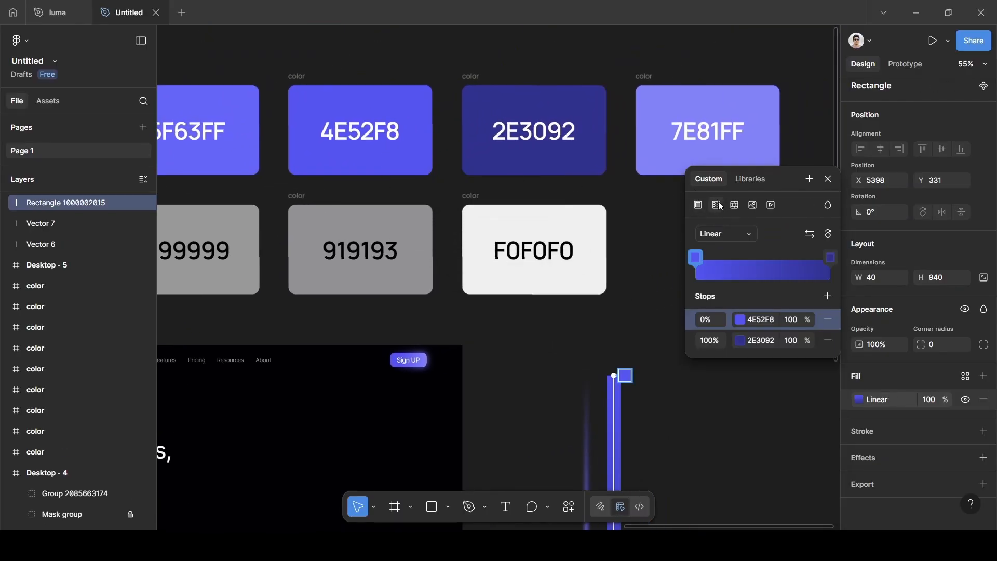
pyautogui.click(759, 326)
pyautogui.hotkey('ctrl', 'c')
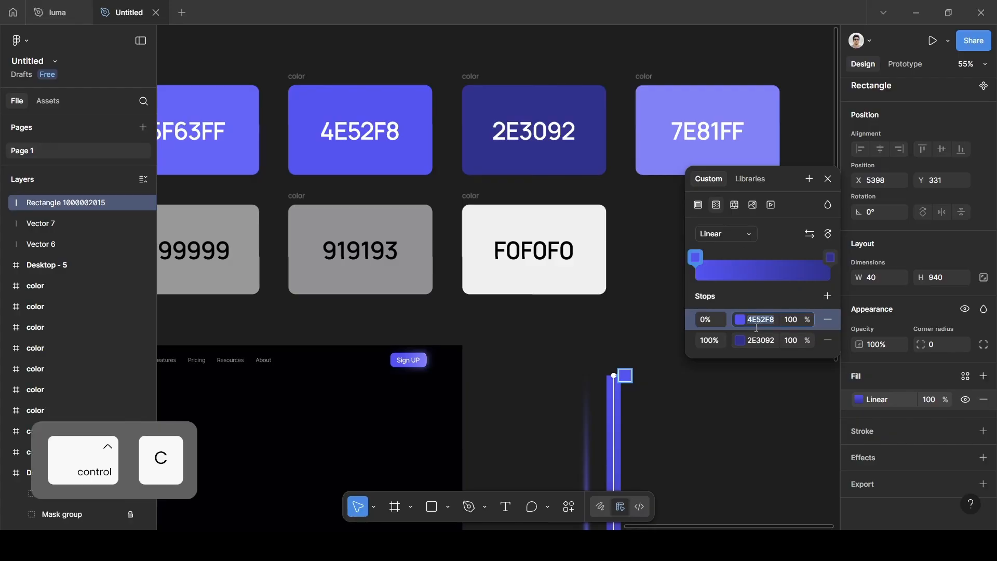
pyautogui.click(759, 340)
pyautogui.hotkey('ctrl', 'v')
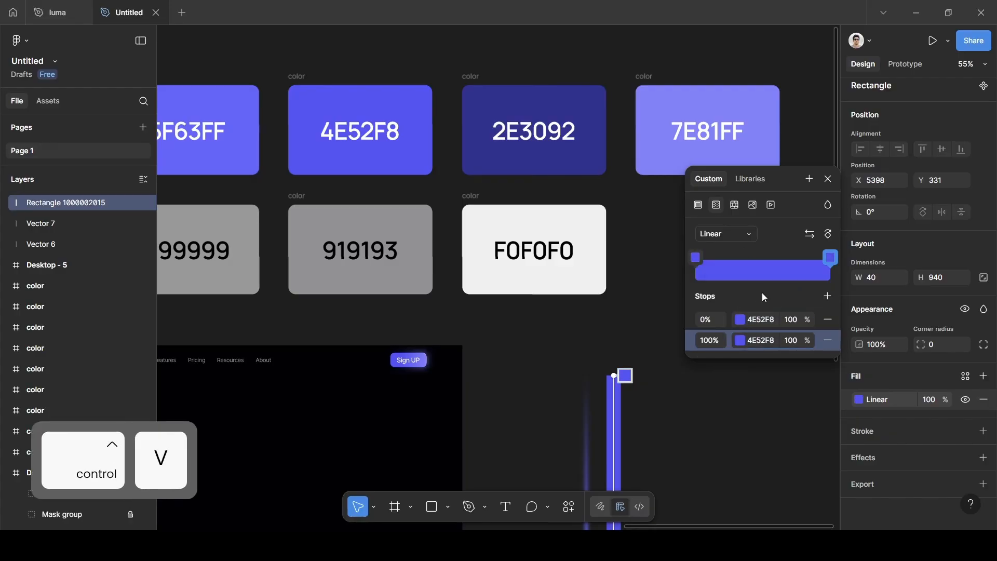
# Make the 0% stop of the rectangle's gradient fully transparent by setting its opacity to 0%
pyautogui.click(788, 320)
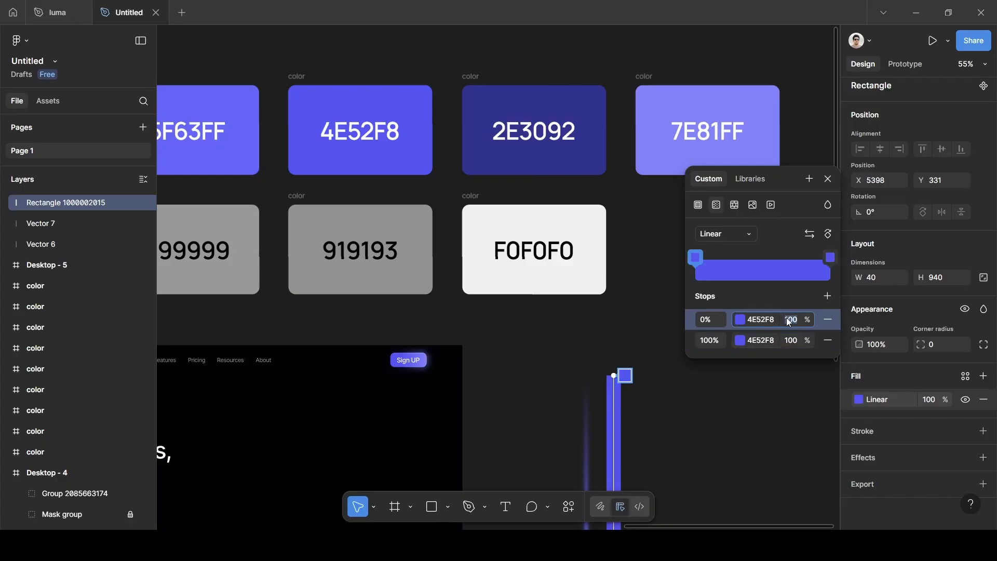
pyautogui.write('0')
pyautogui.click(827, 178)
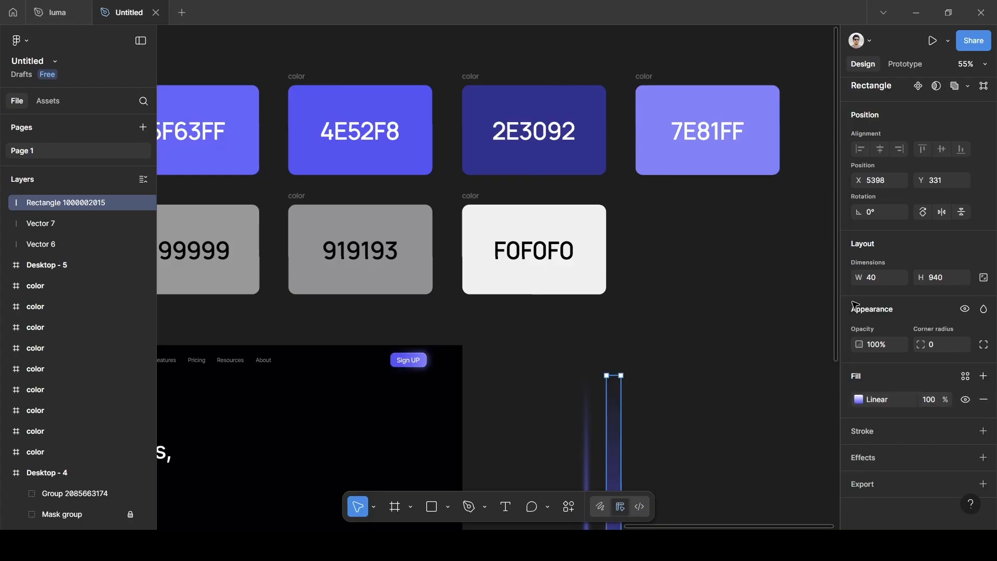
# Add a uniform layer blur of 50 to the gradient rectangle
pyautogui.scroll(-3, 701, 436)
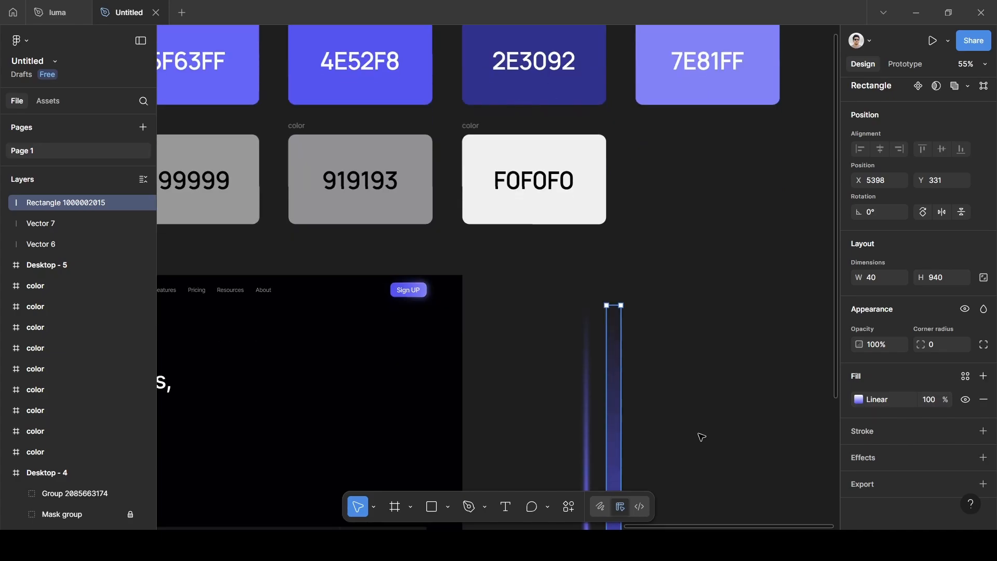
pyautogui.scroll(-1, 702, 437)
pyautogui.click(878, 456)
pyautogui.click(897, 453)
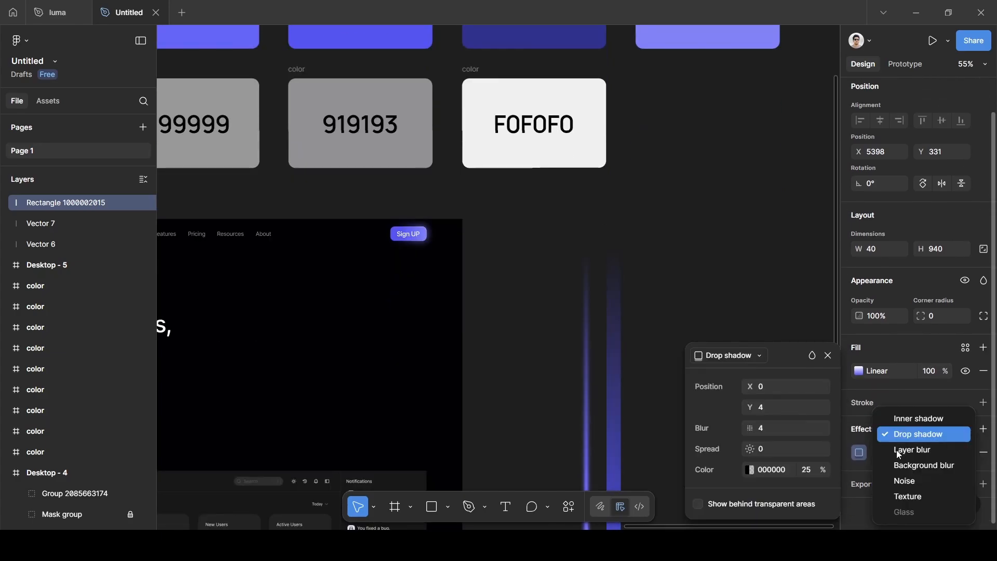
pyautogui.click(896, 449)
pyautogui.click(860, 452)
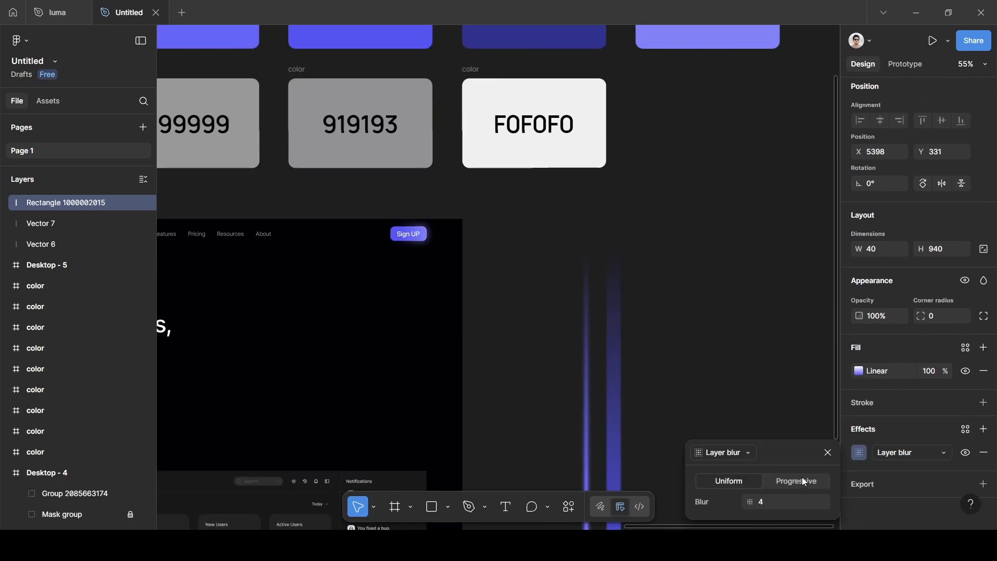
pyautogui.click(775, 502)
pyautogui.press('BackSpace')
pyautogui.write('50')
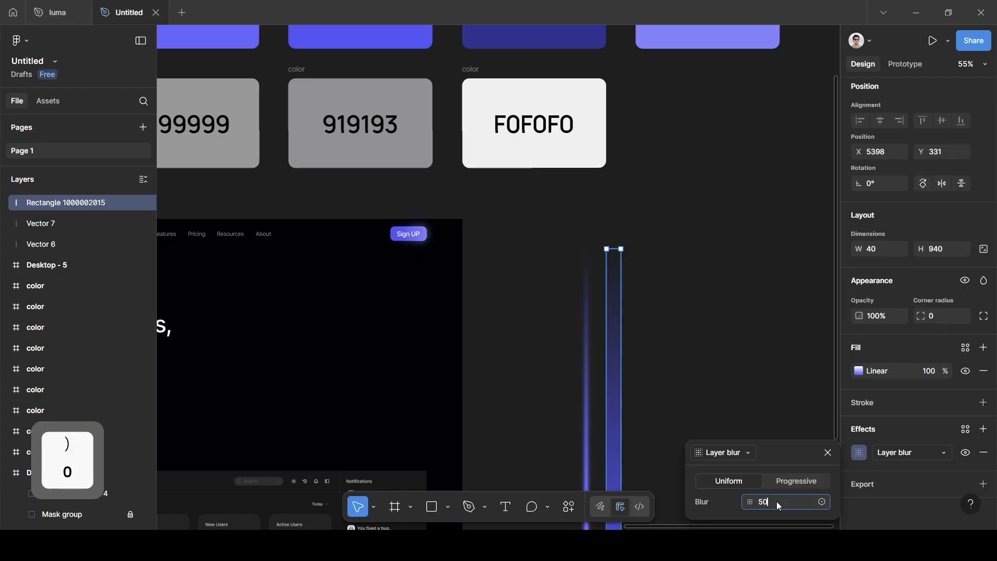
pyautogui.click(926, 332)
# Set the gradient rectangle's blend mode to Plus lighter
pyautogui.click(983, 281)
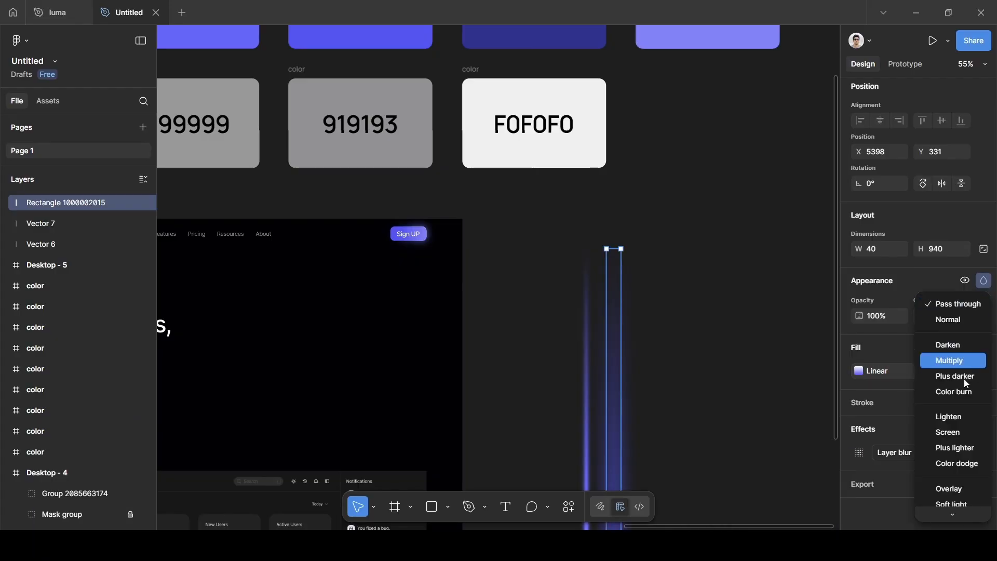
pyautogui.click(960, 448)
pyautogui.scroll(-5, 625, 383)
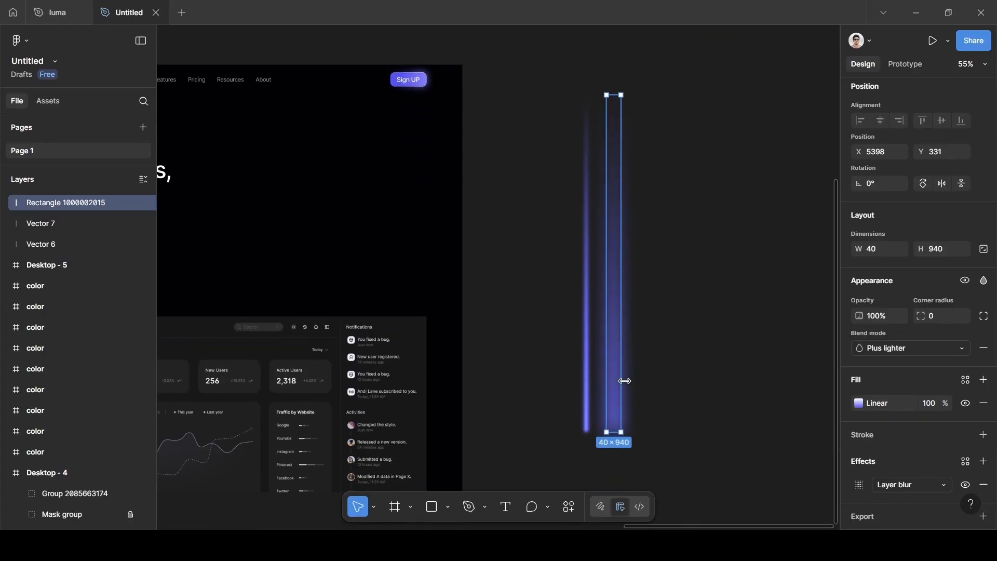
pyautogui.click(679, 375)
# Set the blurred rectangle's layer opacity to 80%
pyautogui.click(617, 339)
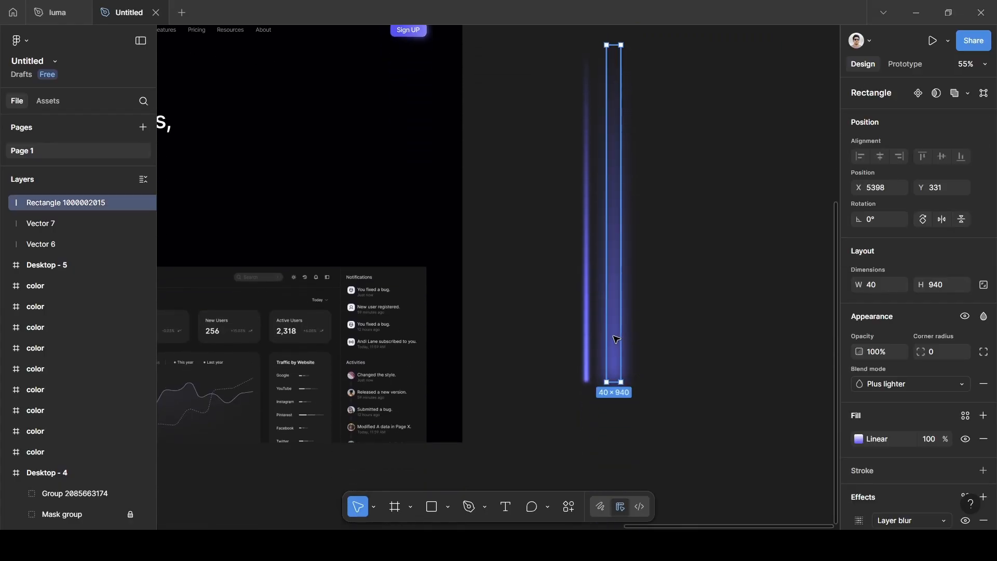
pyautogui.click(877, 352)
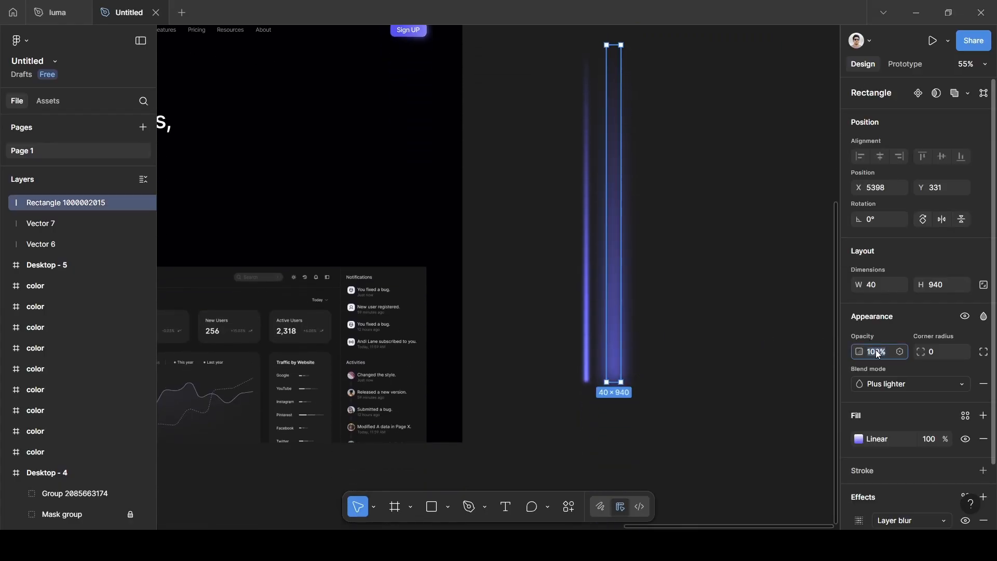
pyautogui.press('BackSpace')
pyautogui.write('80')
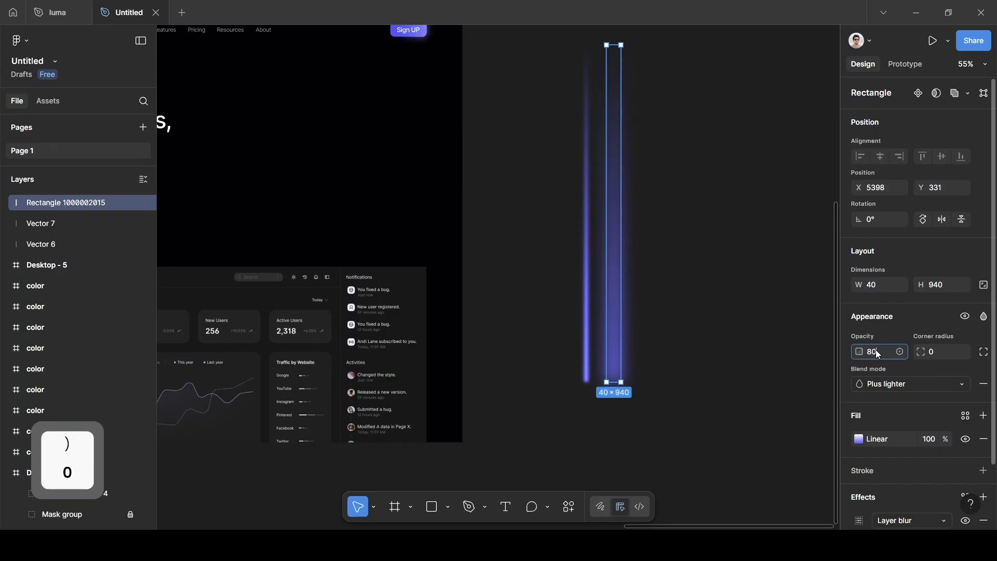
pyautogui.click(608, 289)
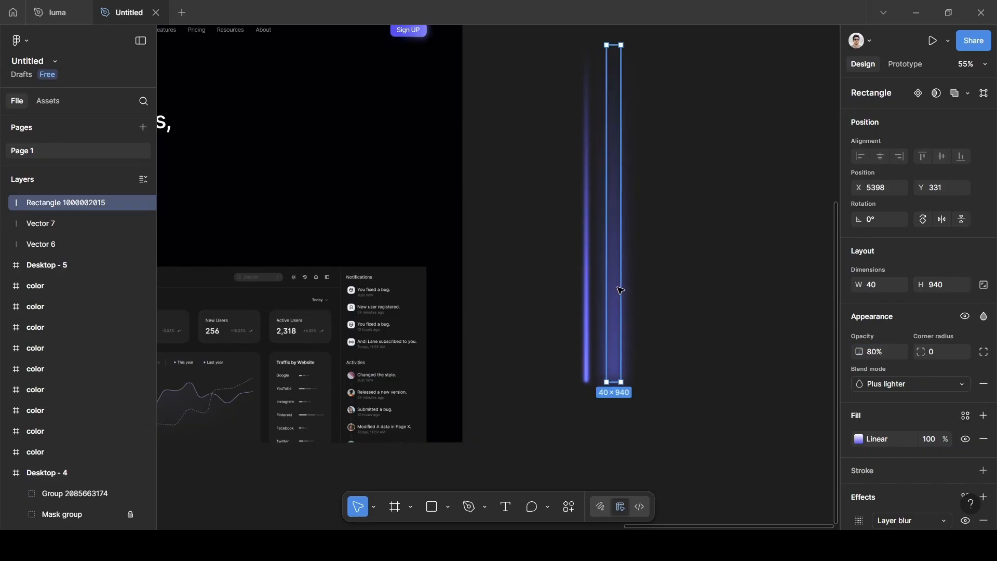
# Move the blurred rectangle over the glowing line so it is centered on it, and duplicate it in place twice
pyautogui.moveTo(616, 296); pyautogui.dragTo(593, 300)
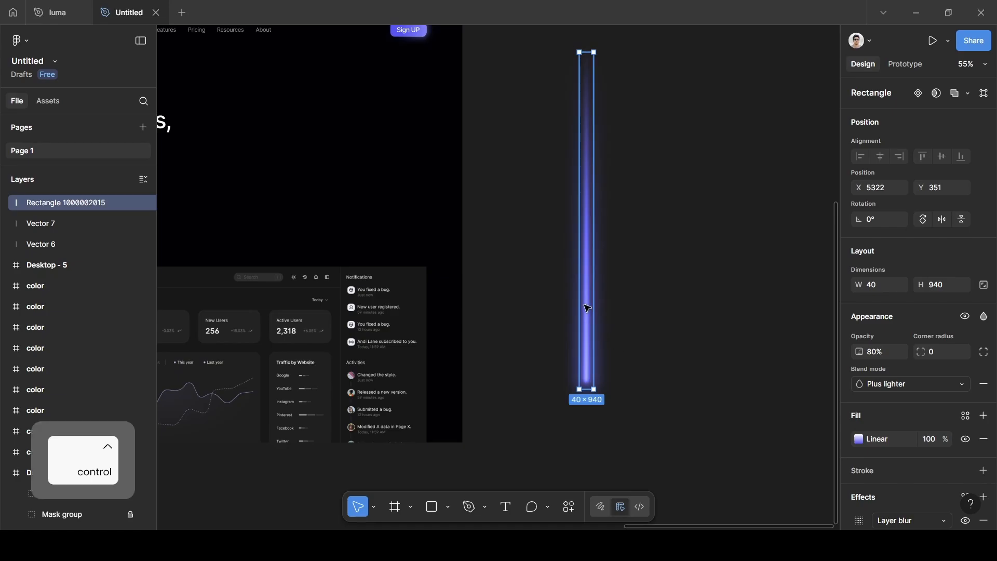
pyautogui.hotkey('ctrl', 'd')
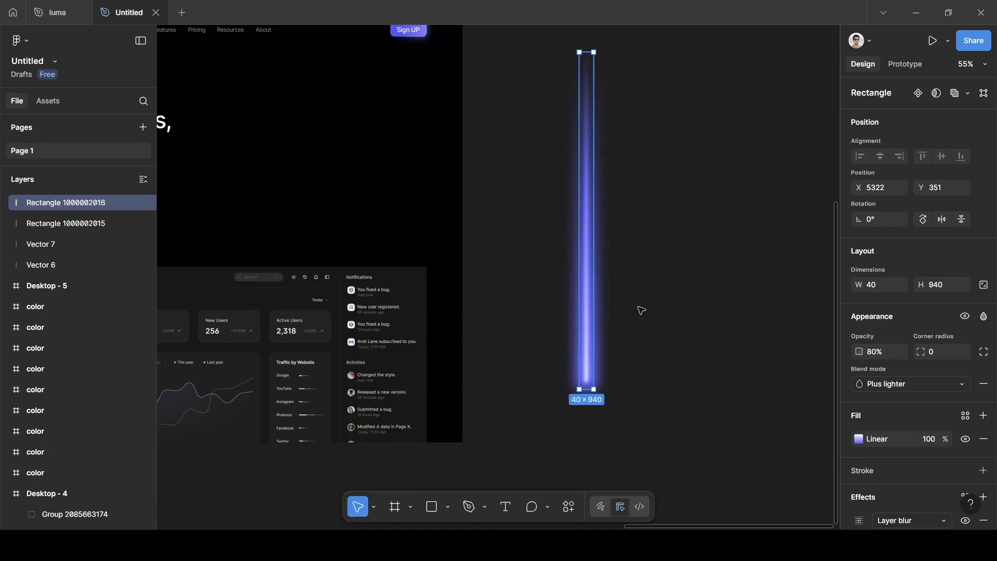
pyautogui.scroll(5, 641, 310)
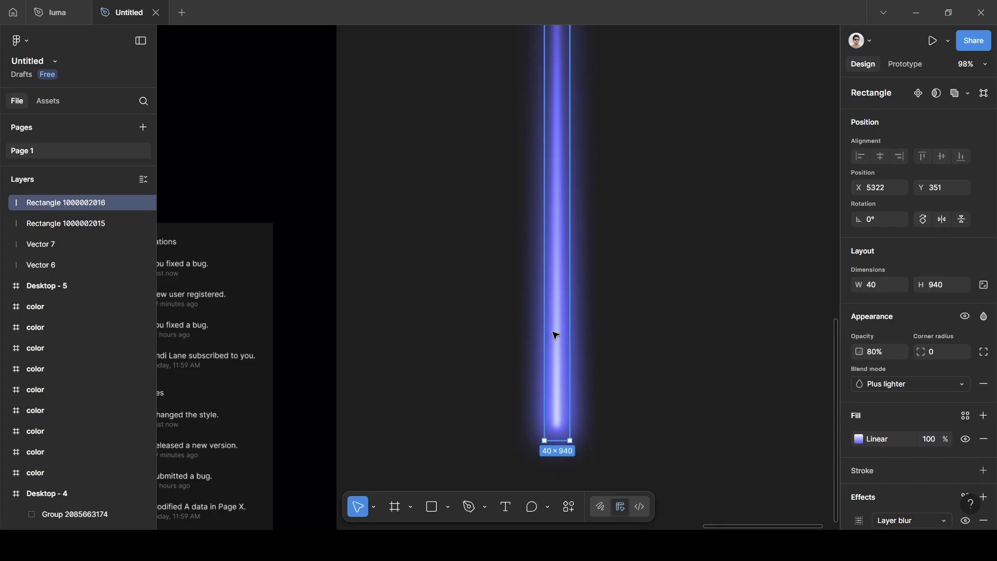
pyautogui.press('ctrl')
pyautogui.hotkey('ctrl', 'd')
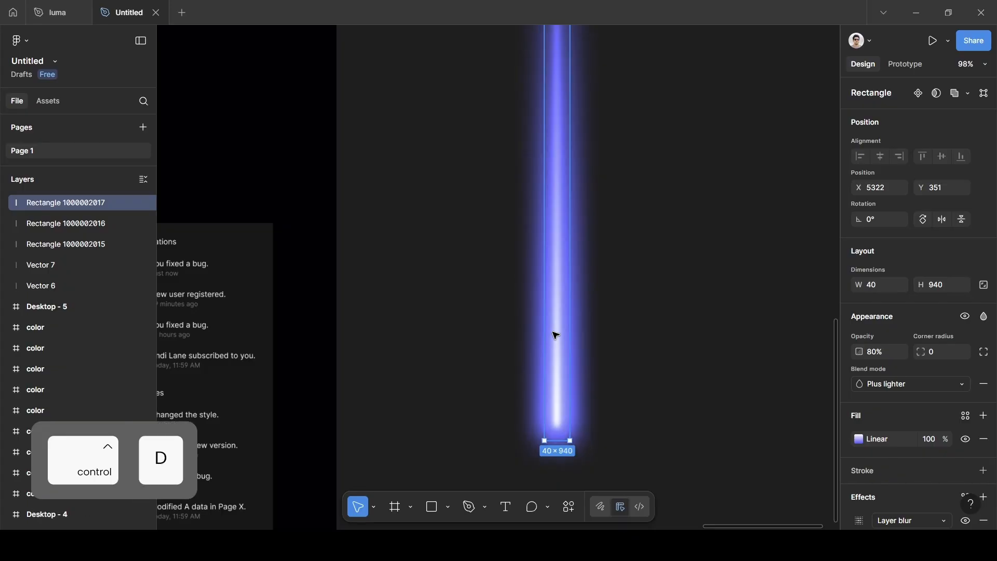
# Set the topmost rectangle copy's layer opacity to 30%
pyautogui.scroll(-2, 907, 412)
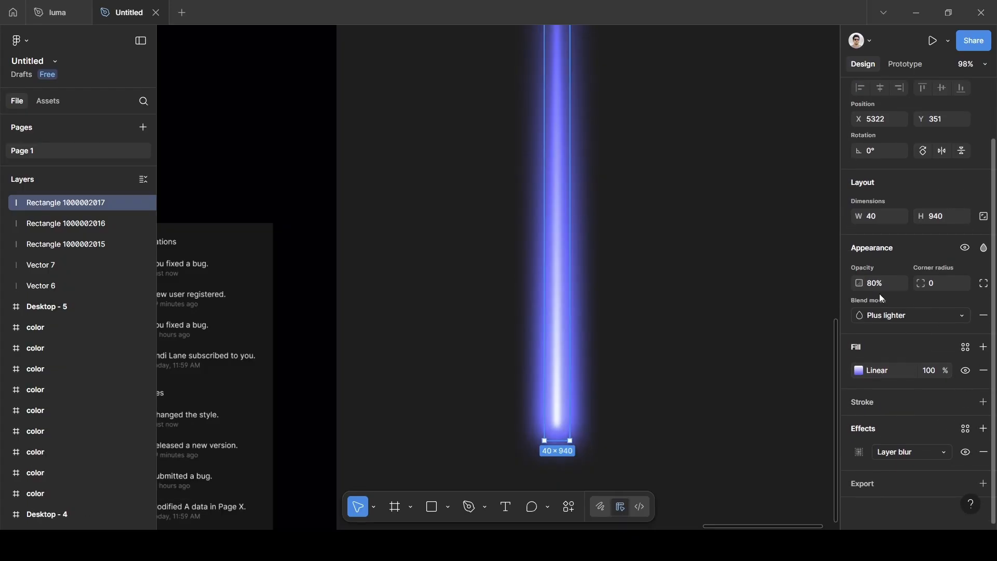
pyautogui.press('BackSpace')
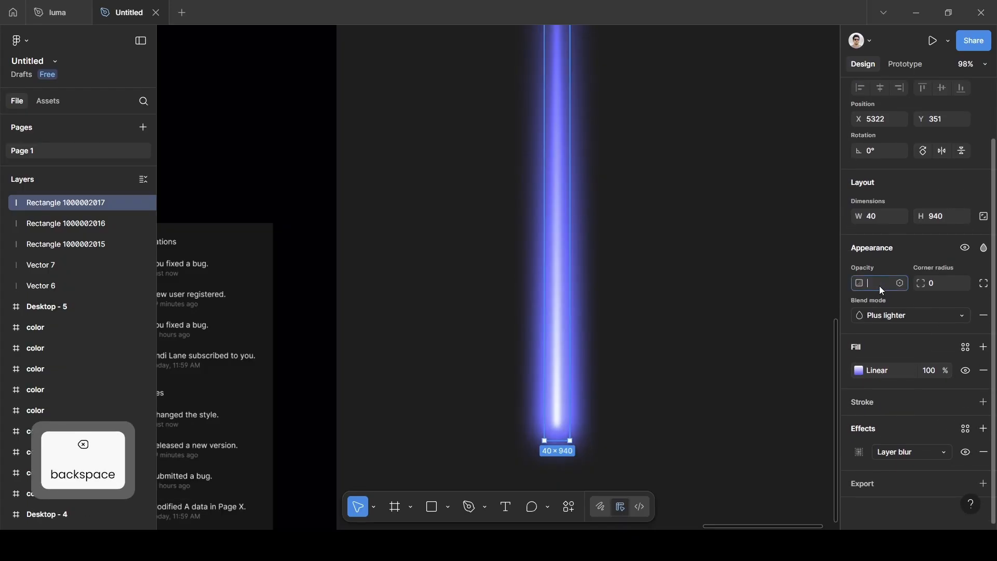
pyautogui.write('30')
pyautogui.press('Return')
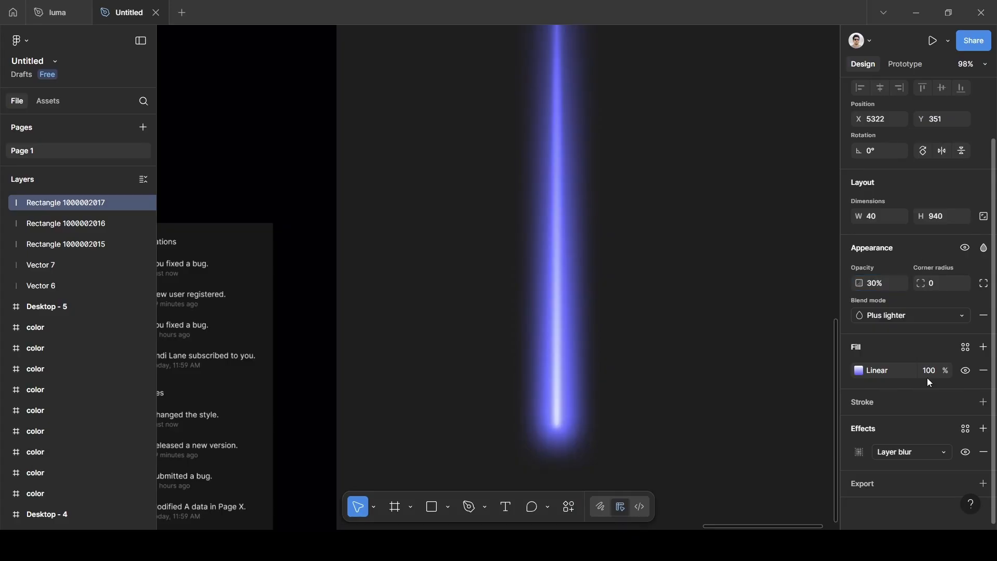
# Reduce the topmost rectangle copy's layer blur to 30
pyautogui.click(858, 453)
pyautogui.click(783, 502)
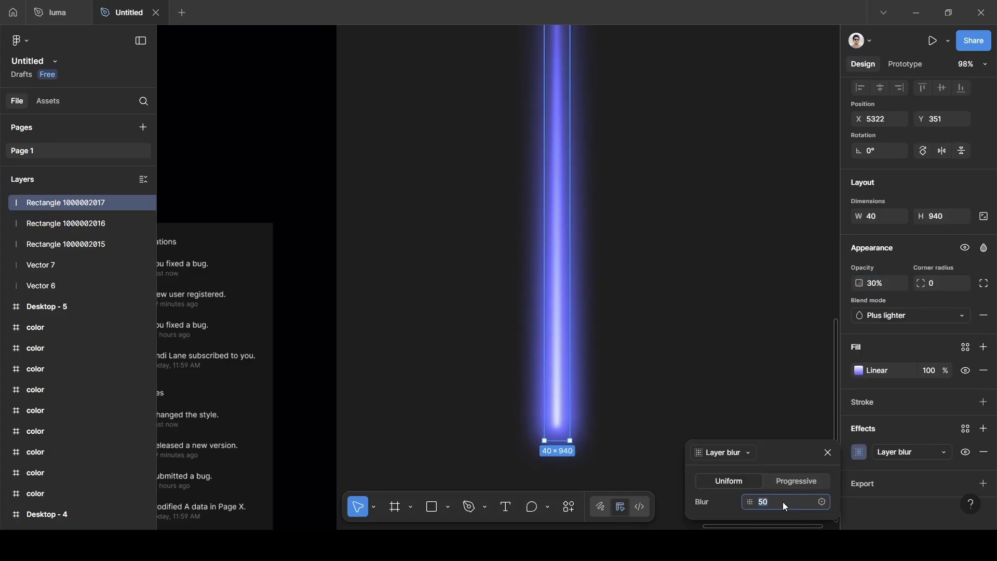
pyautogui.write('30')
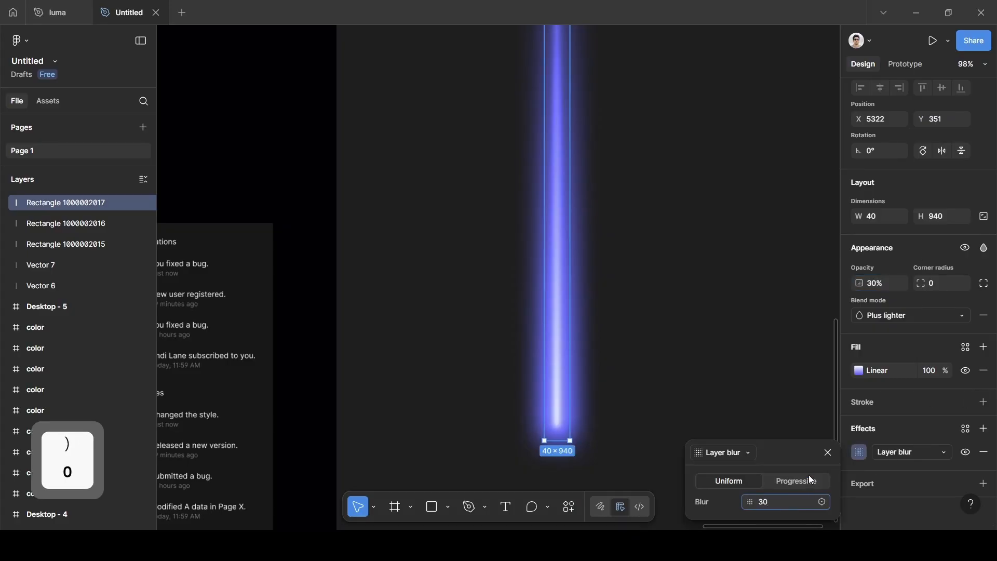
pyautogui.press('Return')
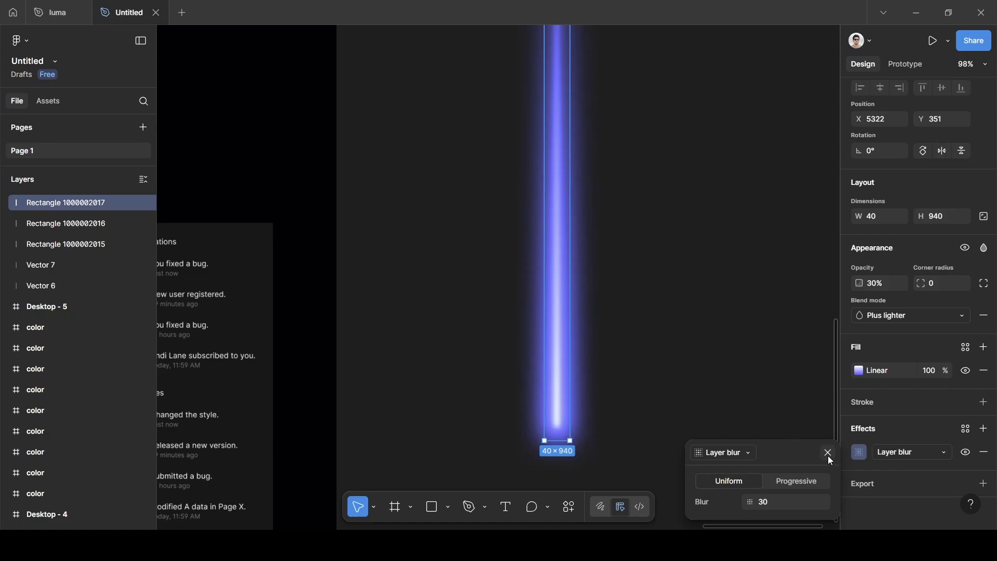
pyautogui.click(829, 454)
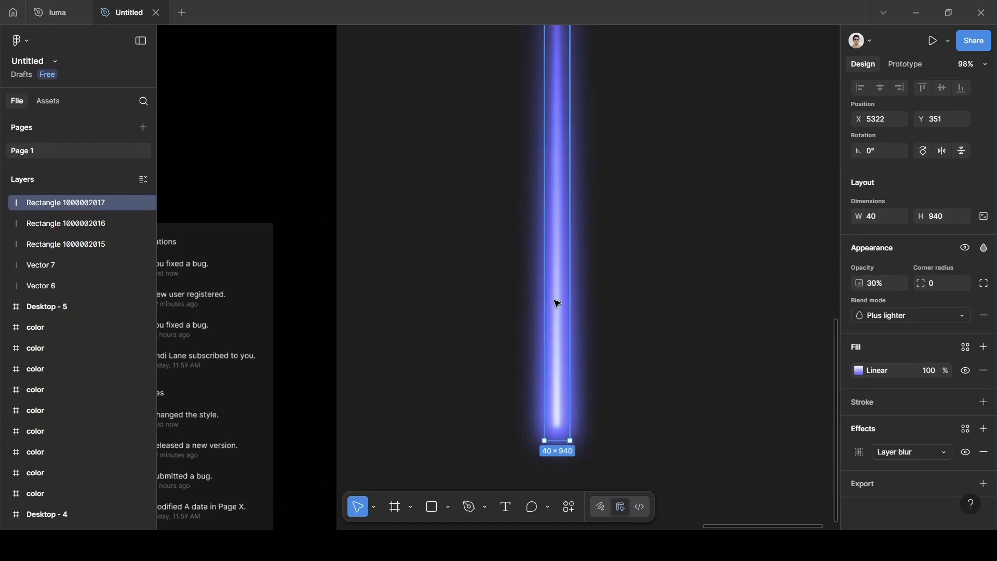
# Duplicate the 30% opacity rectangle in place five times to intensify the beam, and deselect it
pyautogui.press('ctrl')
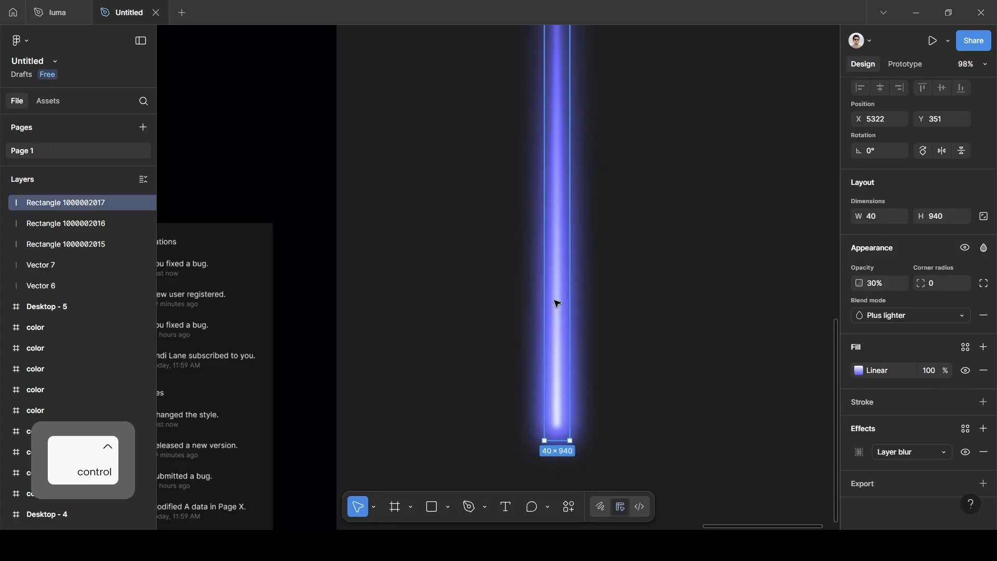
pyautogui.hotkey('ctrl', 'd')
pyautogui.hotkey('ctrl', 'd')
pyautogui.hotkey('ctrl', 'd')
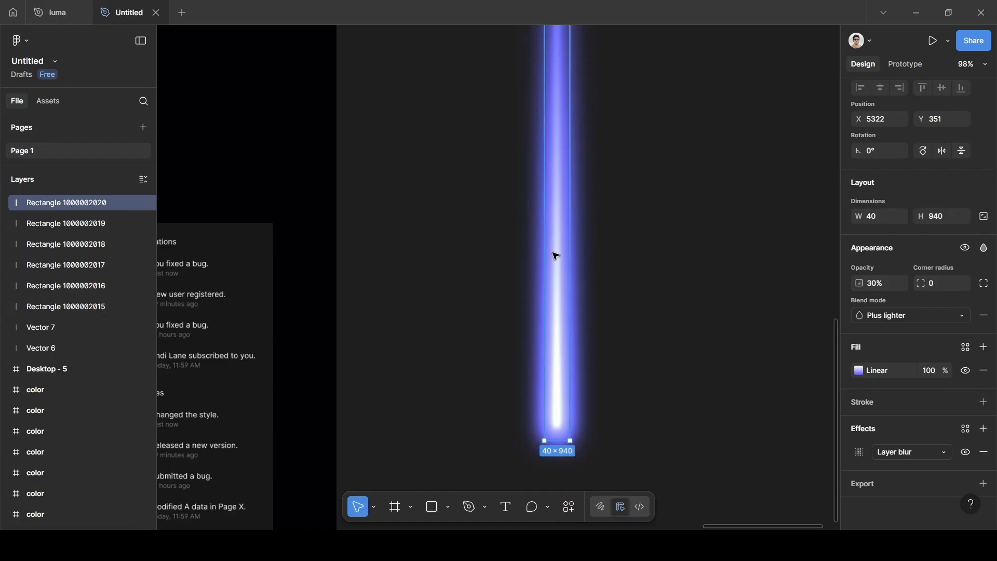
pyautogui.press('ctrl')
pyautogui.hotkey('ctrl', 'd')
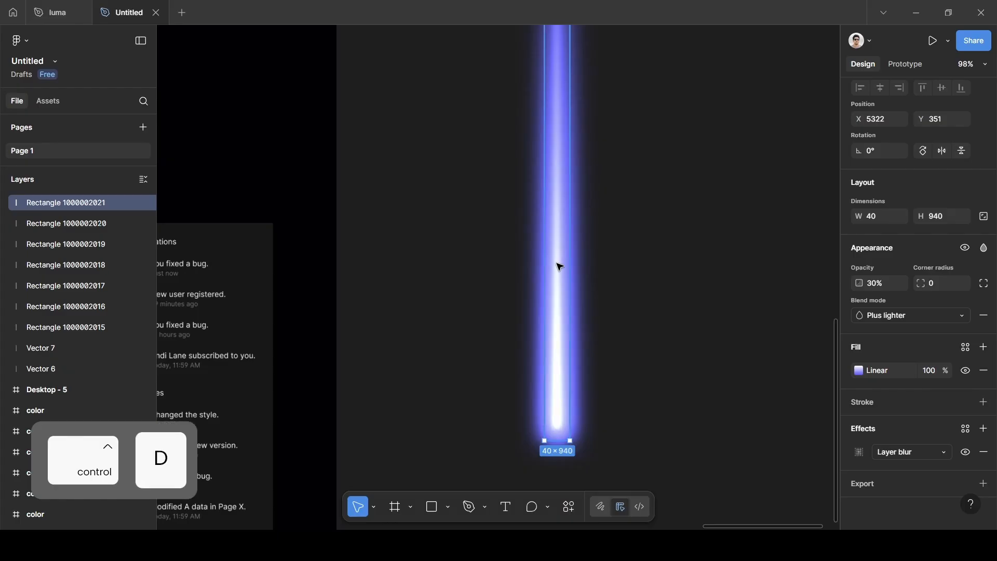
pyautogui.hotkey('ctrl', 'd')
pyautogui.click(605, 260)
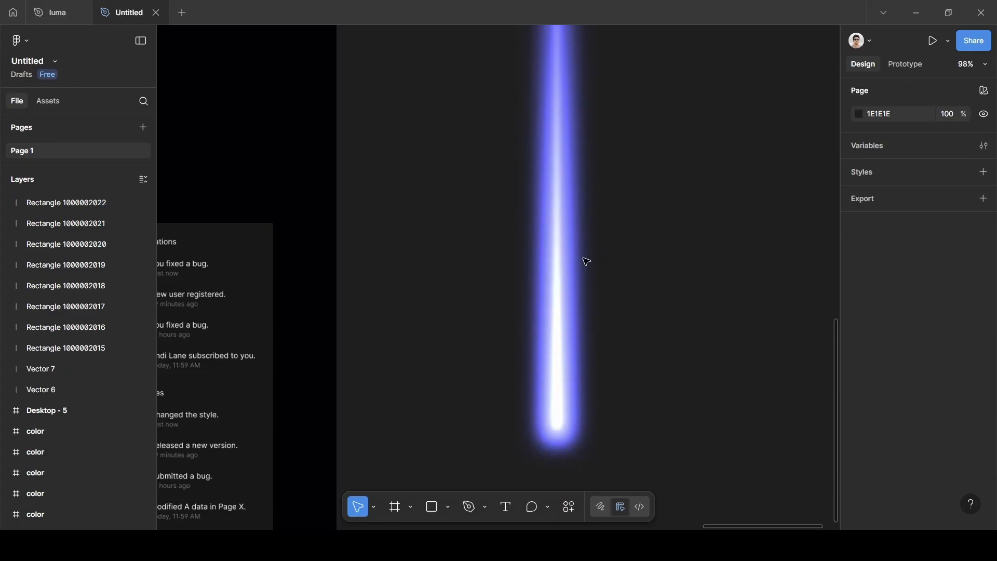
# Align the centers of all eight beam rectangles and the two vector lines horizontally and vertically
pyautogui.scroll(-3, 601, 225)
pyautogui.scroll(-2, 605, 224)
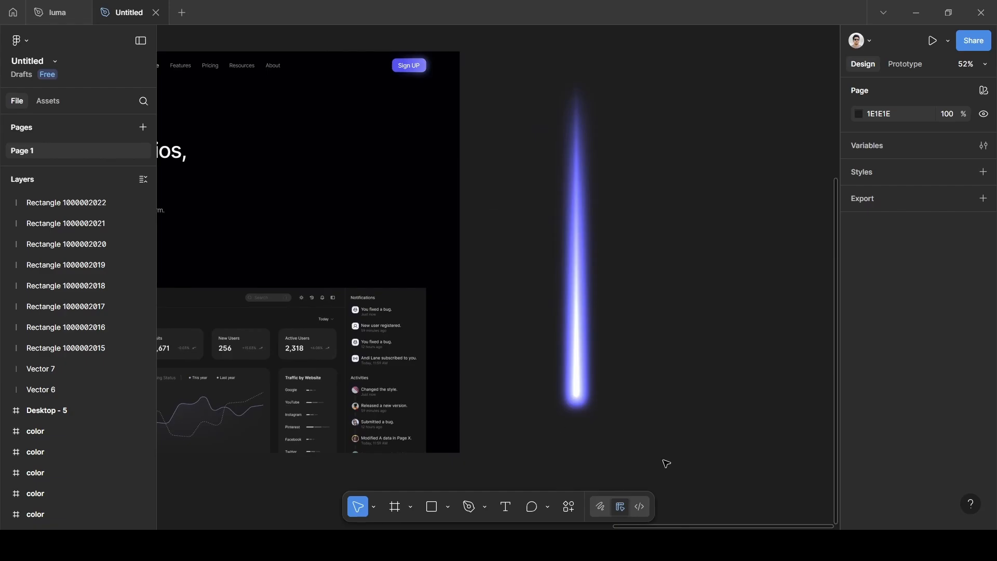
pyautogui.click(73, 201)
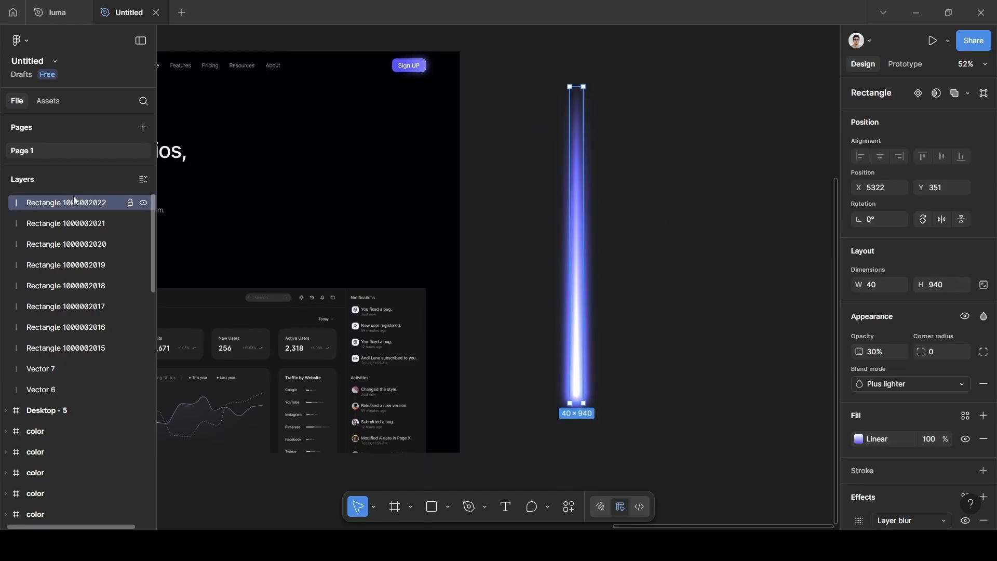
pyautogui.keyDown('shift'); pyautogui.click(73, 224); pyautogui.keyUp('shift')
pyautogui.keyDown('shift'); pyautogui.click(81, 248); pyautogui.keyUp('shift')
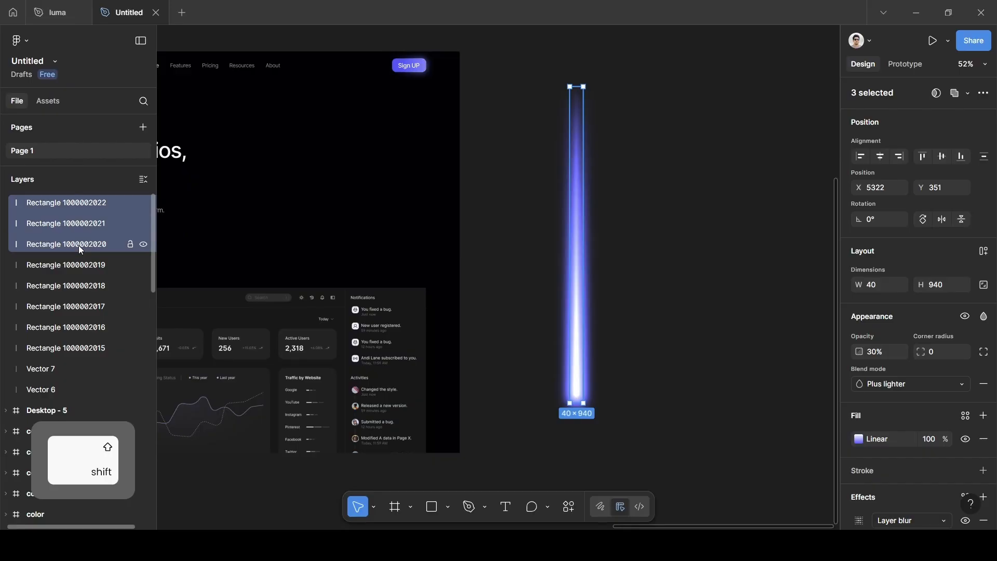
pyautogui.keyDown('shift'); pyautogui.click(80, 265); pyautogui.keyUp('shift')
pyautogui.keyDown('shift'); pyautogui.click(79, 287); pyautogui.keyUp('shift')
pyautogui.keyDown('shift'); pyautogui.click(80, 309); pyautogui.keyUp('shift')
pyautogui.keyDown('shift'); pyautogui.click(77, 331); pyautogui.keyUp('shift')
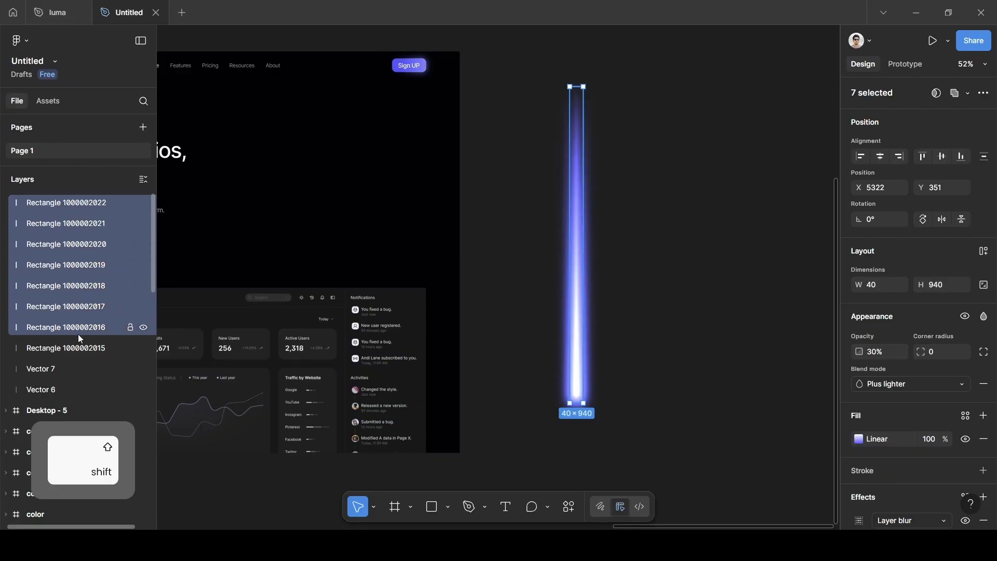
pyautogui.keyDown('shift'); pyautogui.click(74, 348); pyautogui.keyUp('shift')
pyautogui.keyDown('shift'); pyautogui.click(69, 370); pyautogui.keyUp('shift')
pyautogui.keyDown('shift'); pyautogui.click(66, 389); pyautogui.keyUp('shift')
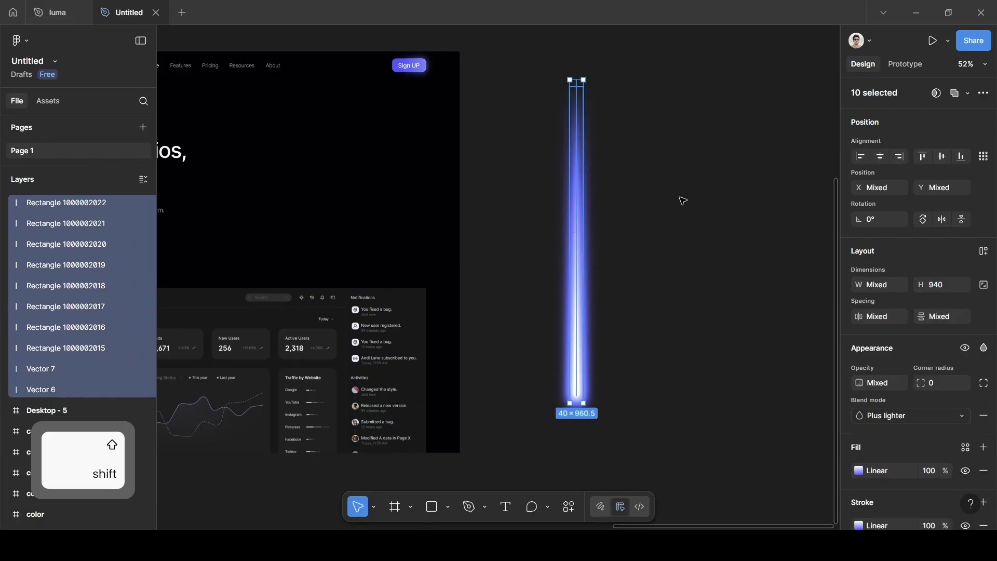
pyautogui.click(881, 156)
pyautogui.click(940, 157)
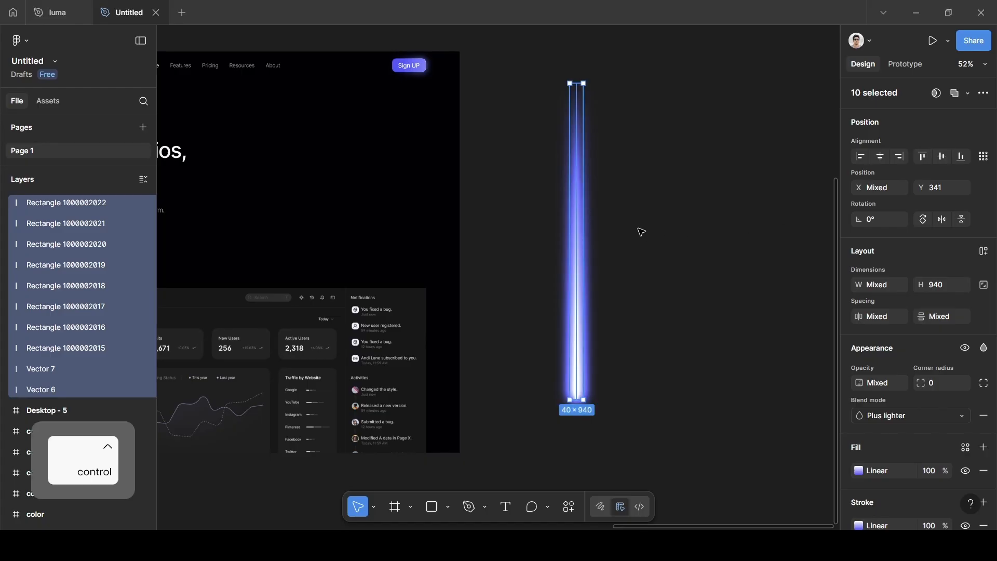
# Group the ten selected beam layers and rename the group as light beam
pyautogui.hotkey('ctrl', 'g')
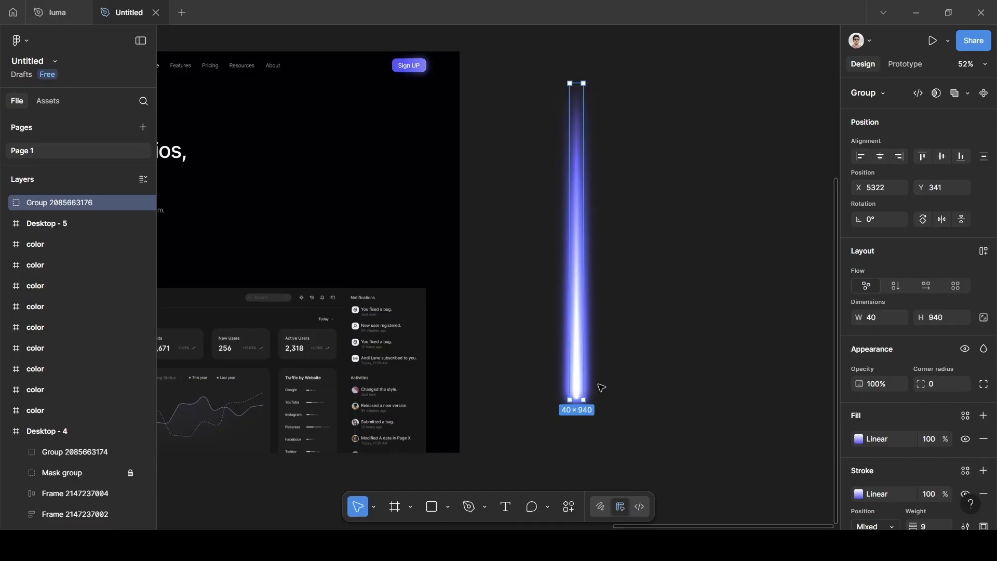
pyautogui.doubleClick(55, 203)
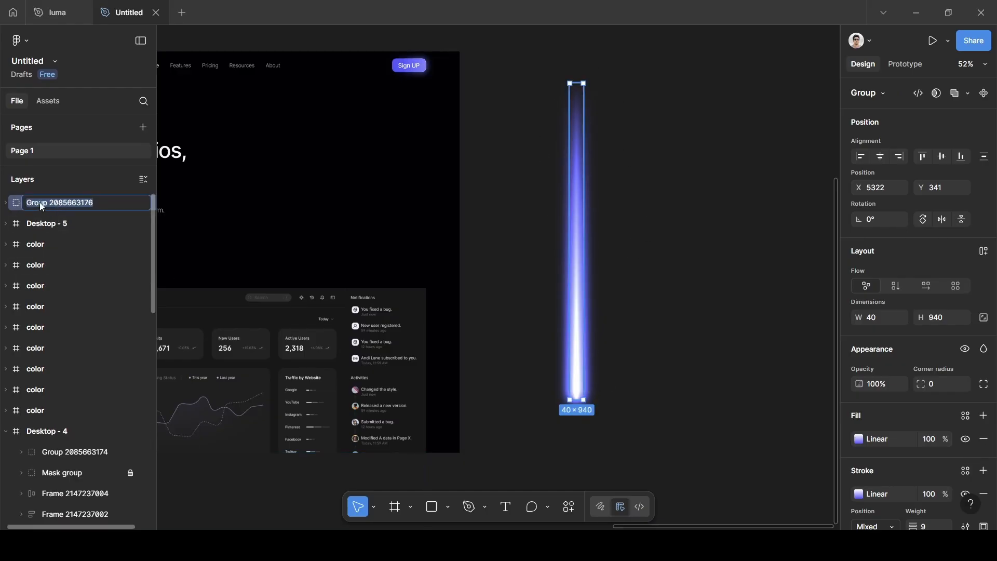
pyautogui.press('BackSpace')
pyautogui.write('lig')
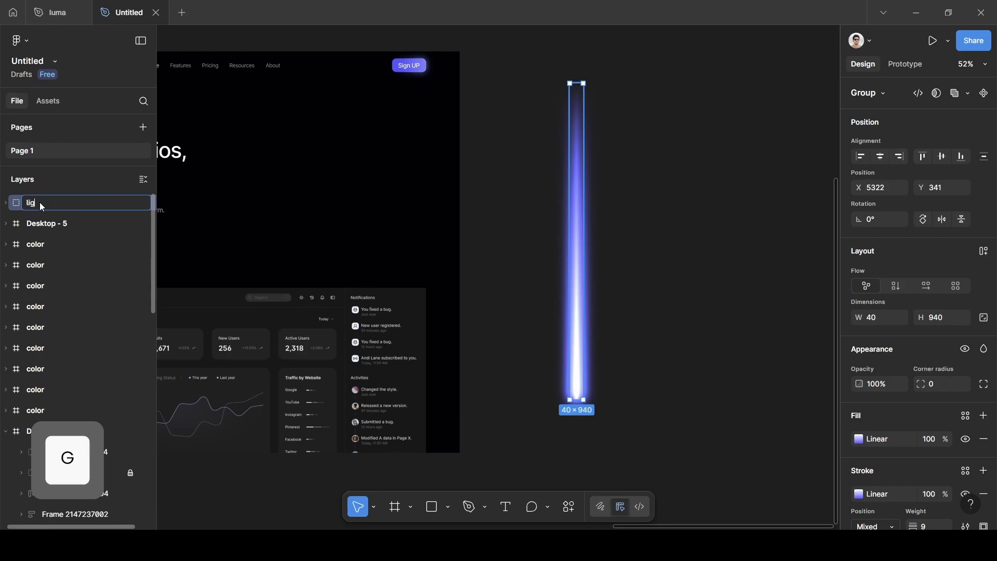
pyautogui.write('ht beam')
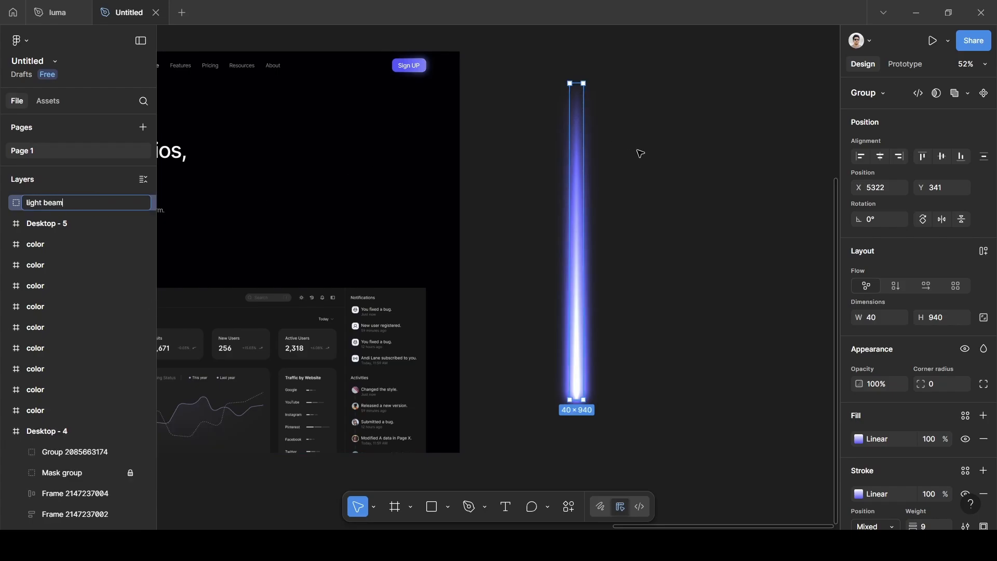
pyautogui.click(689, 156)
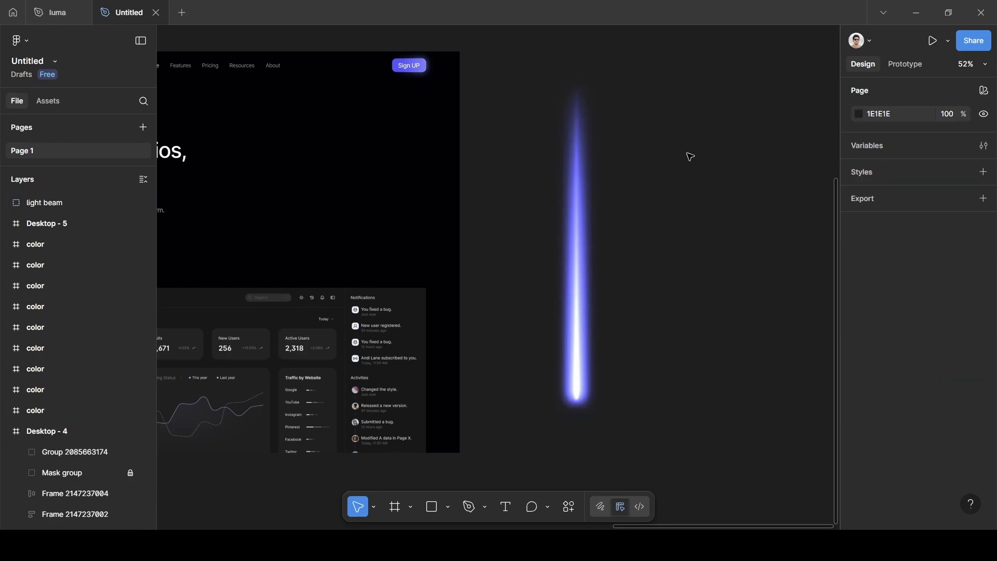
# Move the light beam group into the right half of the Desktop - 5 frame and place it behind all the frame's other layers
pyautogui.hscroll(-5, 674, 200)
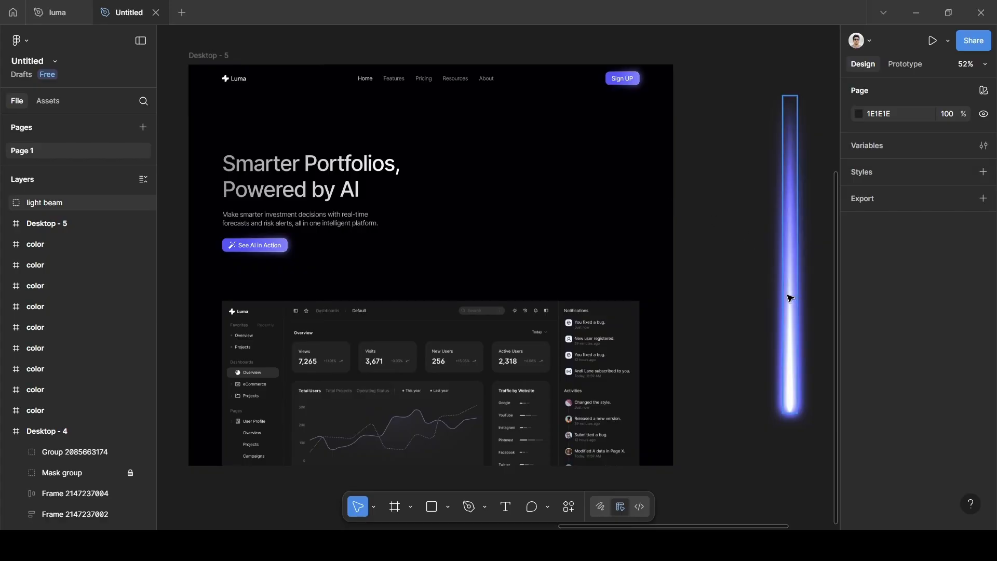
pyautogui.moveTo(789, 298); pyautogui.dragTo(528, 224)
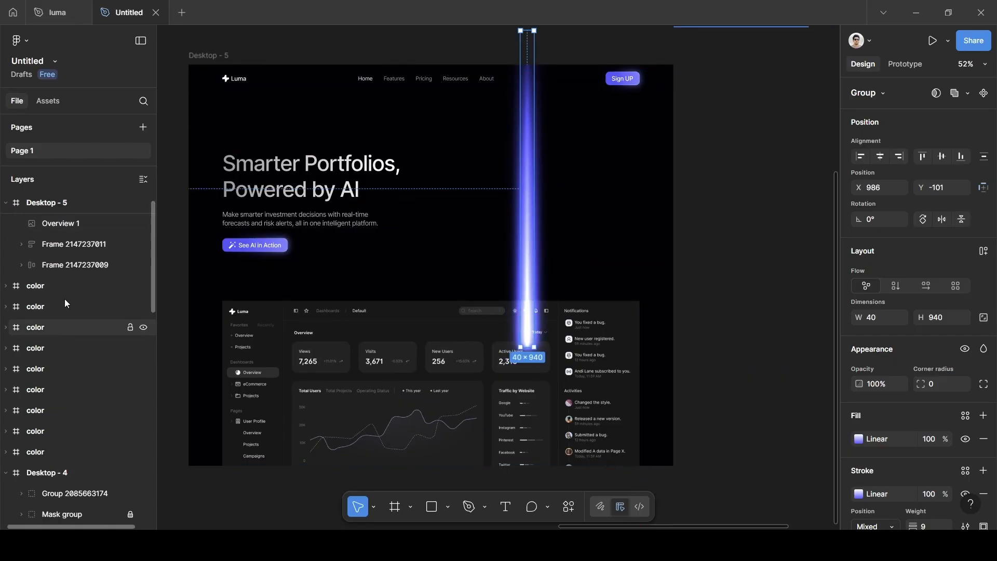
pyautogui.click(195, 56)
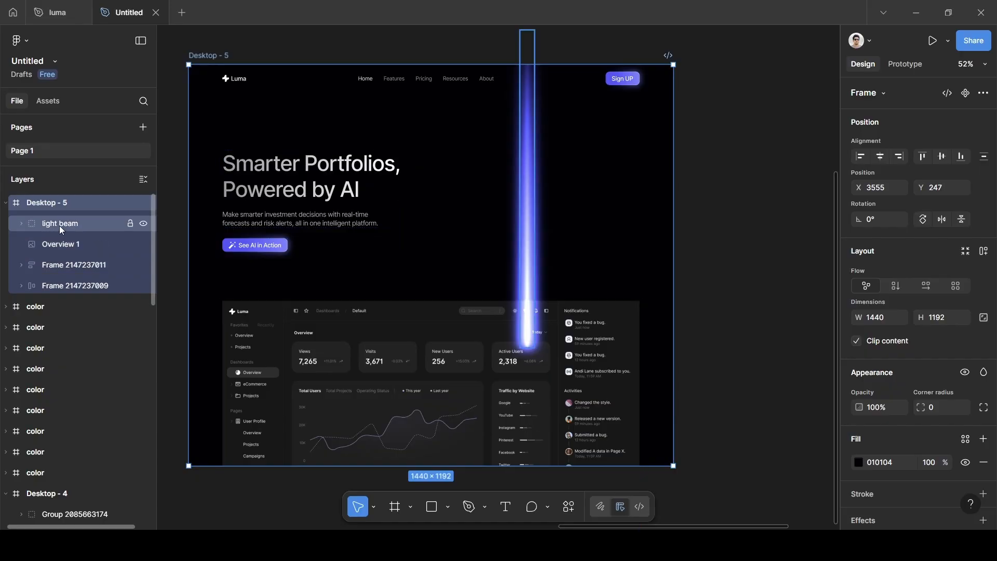
pyautogui.click(59, 226)
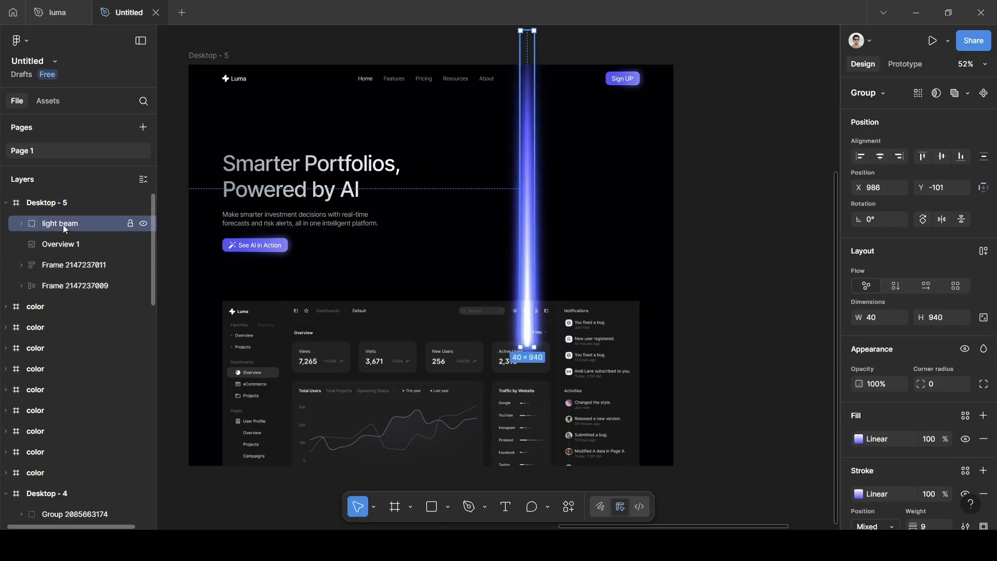
pyautogui.moveTo(63, 223); pyautogui.dragTo(64, 295)
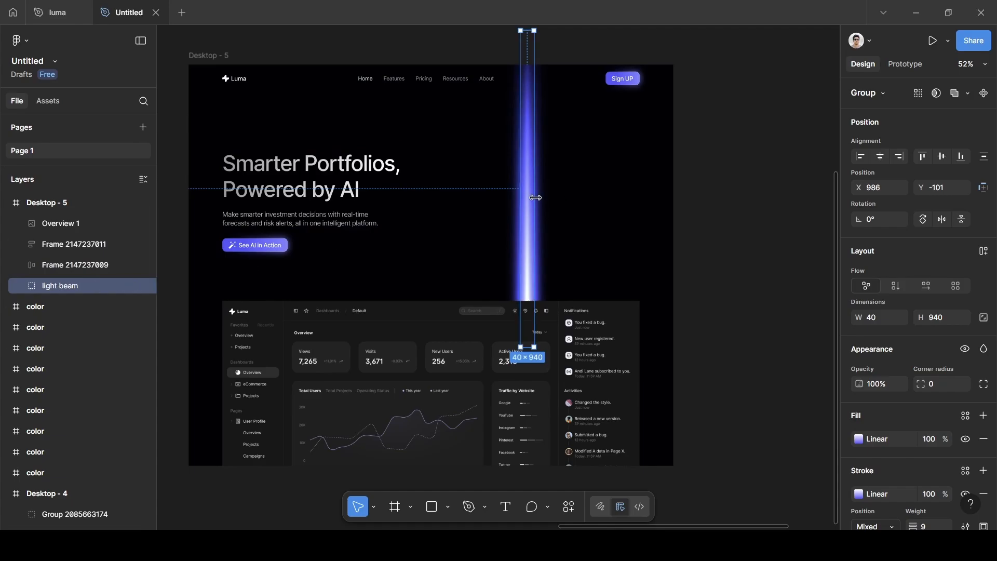
# Shift the light beam up and slightly right so its base meets the dashboard image's upper edge, leaving nothing selected
pyautogui.moveTo(527, 204); pyautogui.dragTo(537, 159)
pyautogui.click(486, 361)
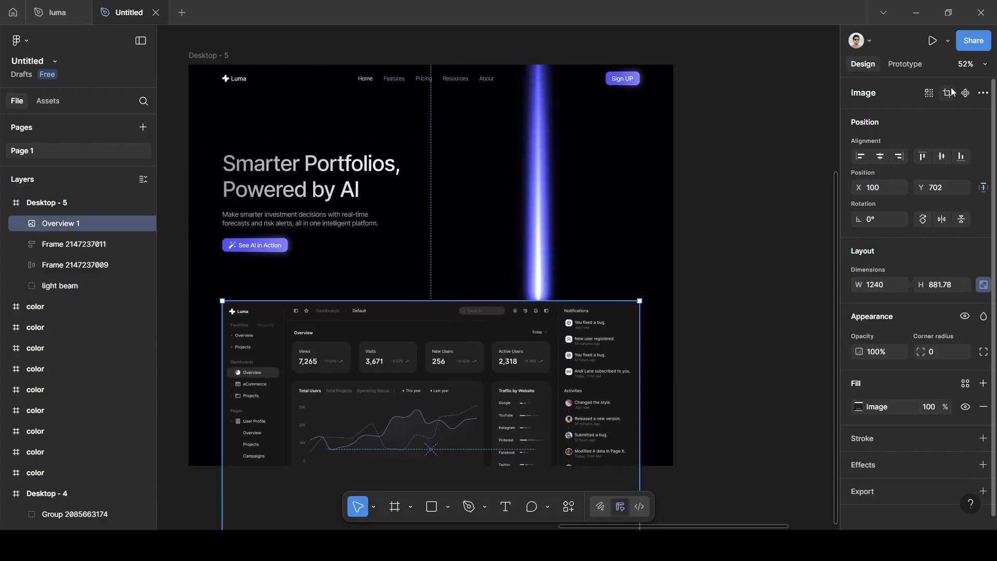
pyautogui.click(704, 289)
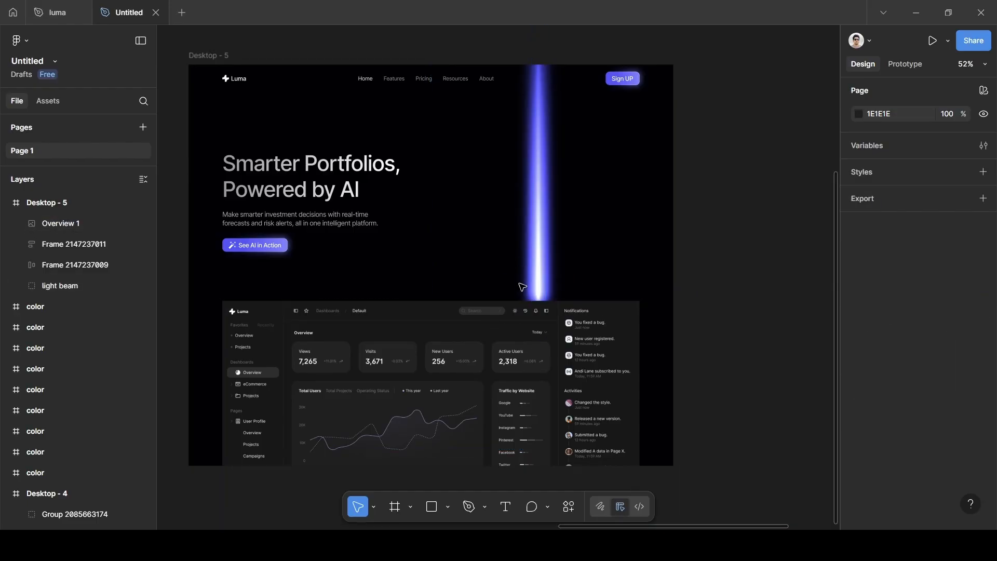
# Draw an ellipse about 97 × 79 over the light beam's base, overlapping the dashboard image's upper edge
pyautogui.hscroll(-20, 366, 300)
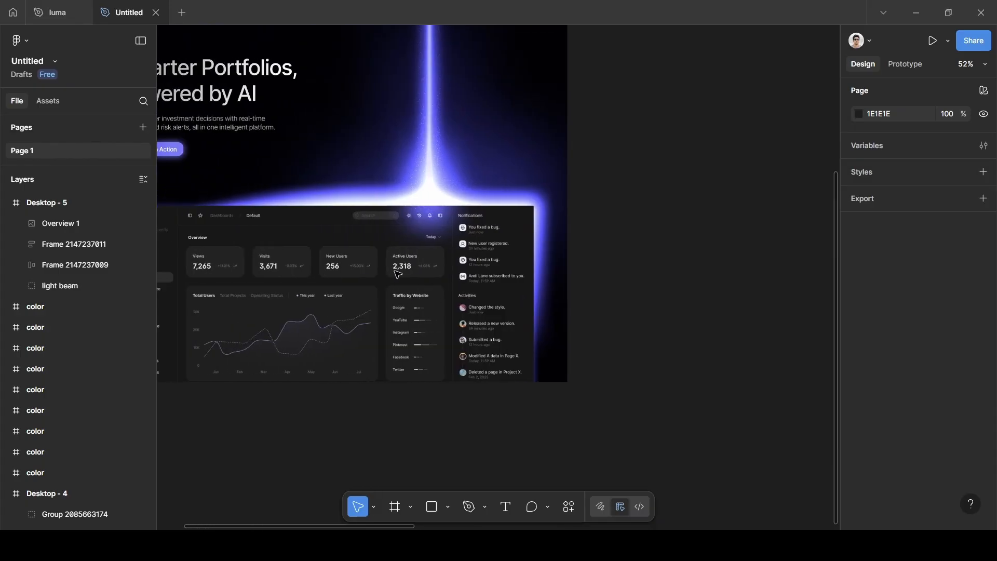
pyautogui.hscroll(20, 529, 195)
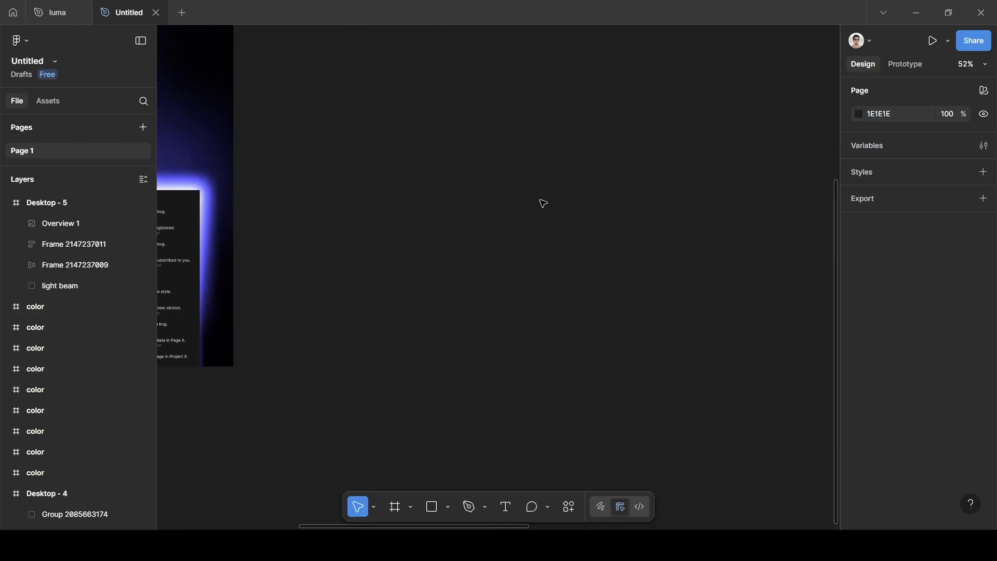
pyautogui.scroll(5, 564, 211)
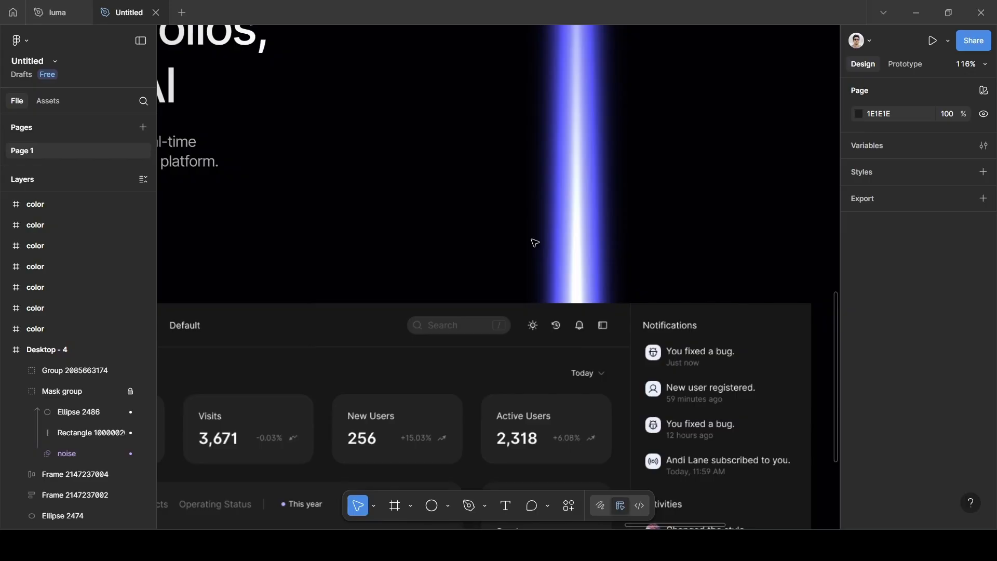
pyautogui.press('o')
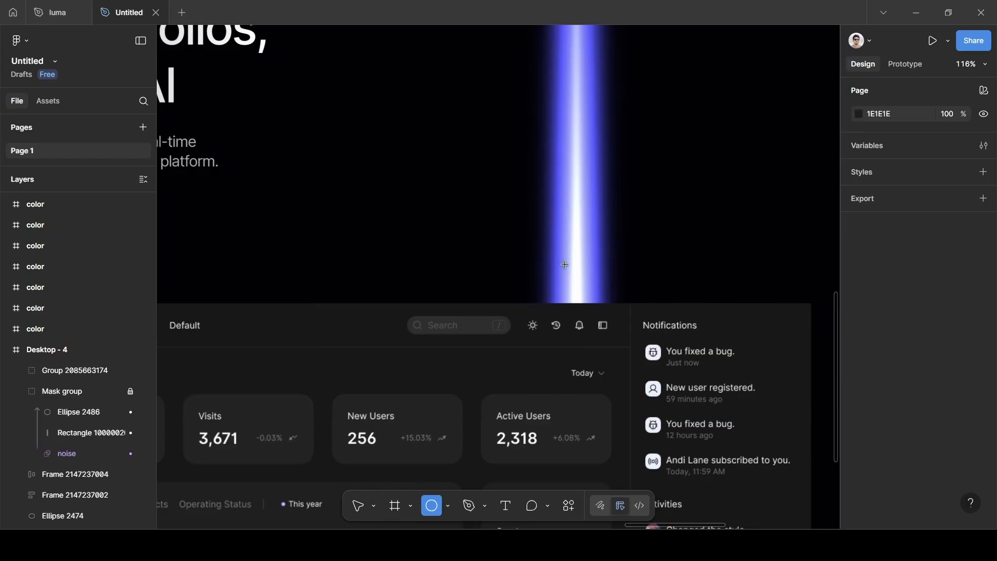
pyautogui.moveTo(537, 261)
pyautogui.mouseDown()
pyautogui.moveTo(601, 315)
pyautogui.moveTo(623, 315)
pyautogui.mouseUp()
pyautogui.moveTo(590, 287); pyautogui.dragTo(612, 299)
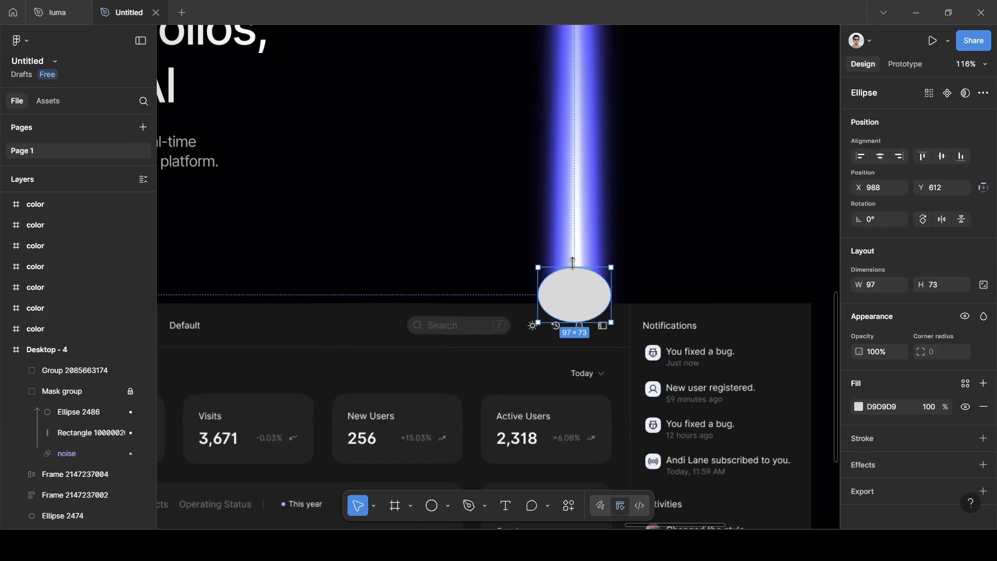
pyautogui.moveTo(573, 262); pyautogui.dragTo(573, 258)
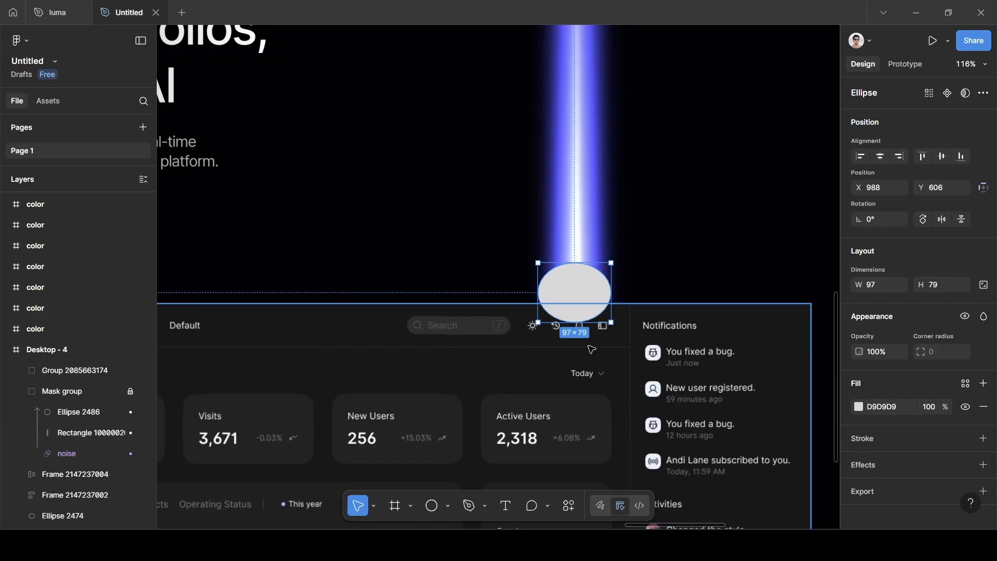
pyautogui.scroll(-5, 591, 349)
pyautogui.scroll(2, 591, 349)
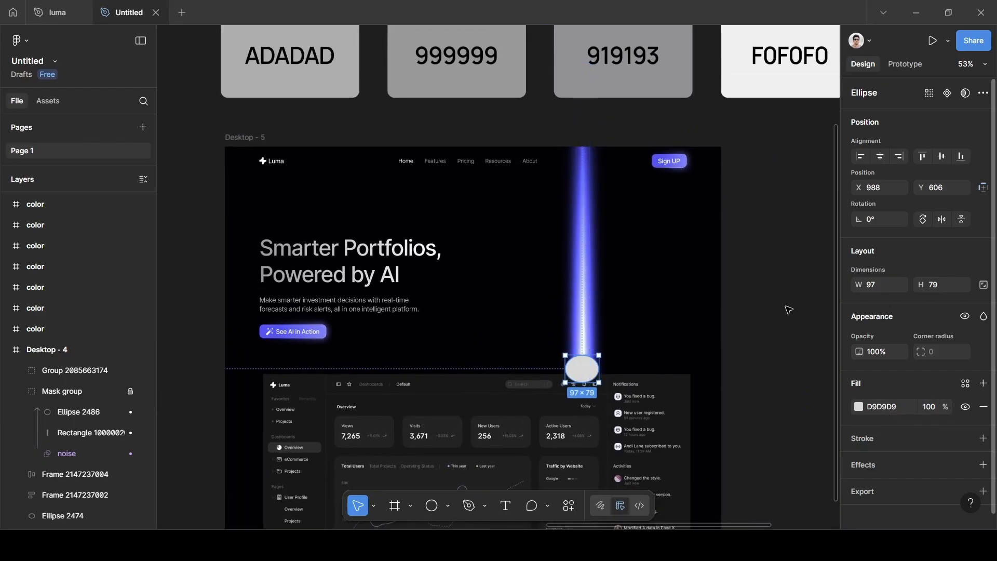
pyautogui.scroll(3, 582, 369)
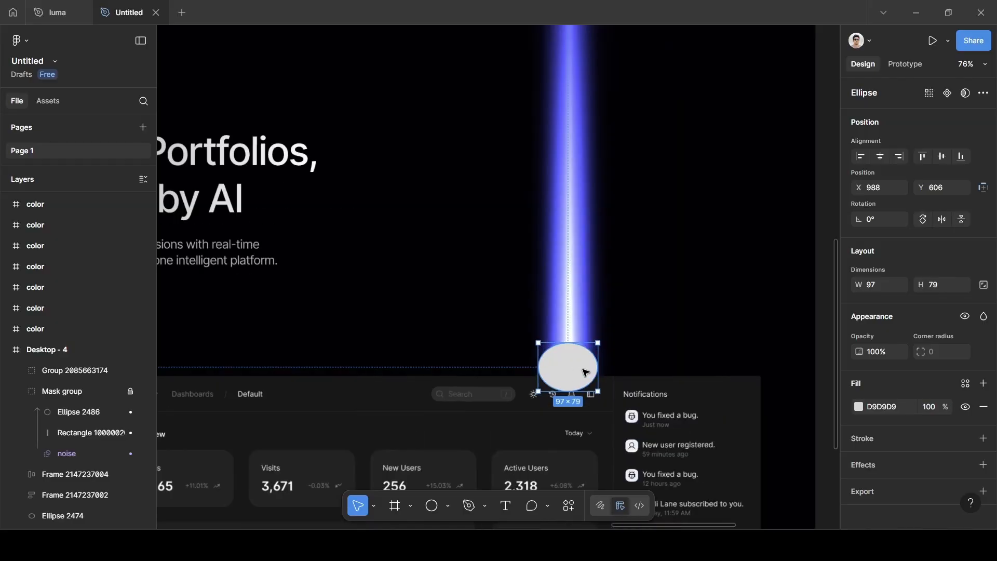
# Fill the ellipse at the light beam's base with 4E52F8, sampled from the matching colour swatch
pyautogui.scroll(5, 585, 372)
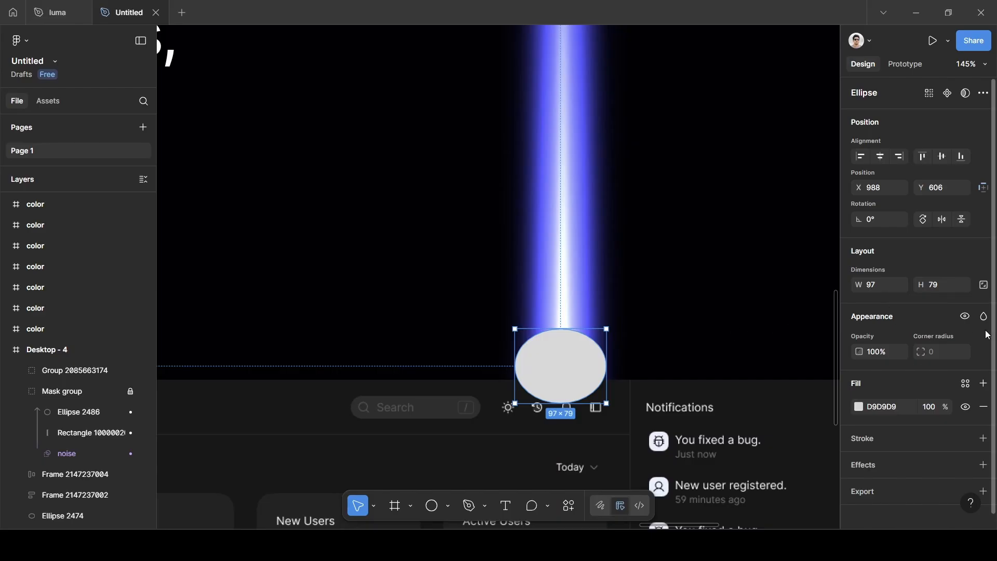
pyautogui.scroll(-5, 685, 382)
pyautogui.scroll(3, 768, 392)
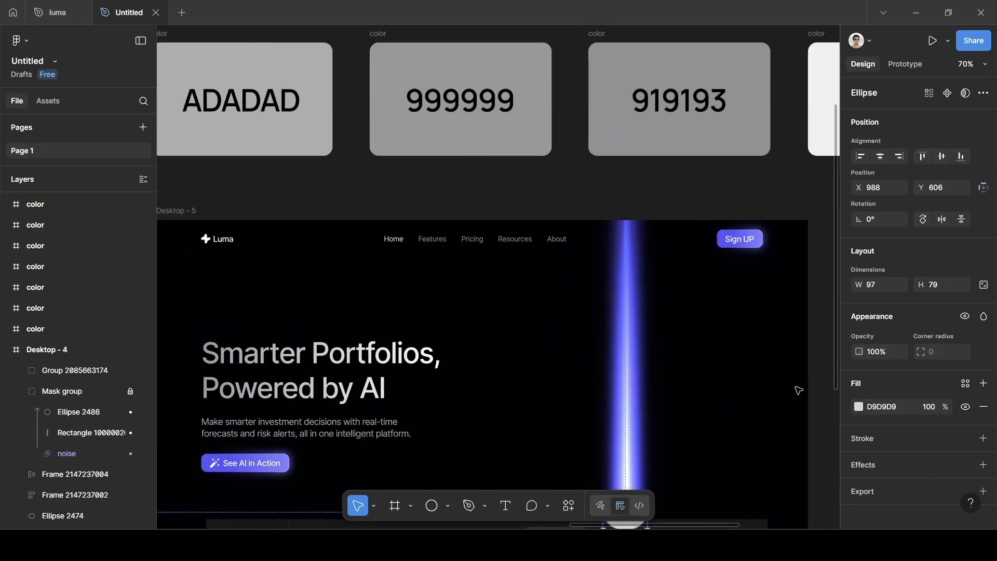
pyautogui.scroll(-1, 830, 399)
pyautogui.click(858, 406)
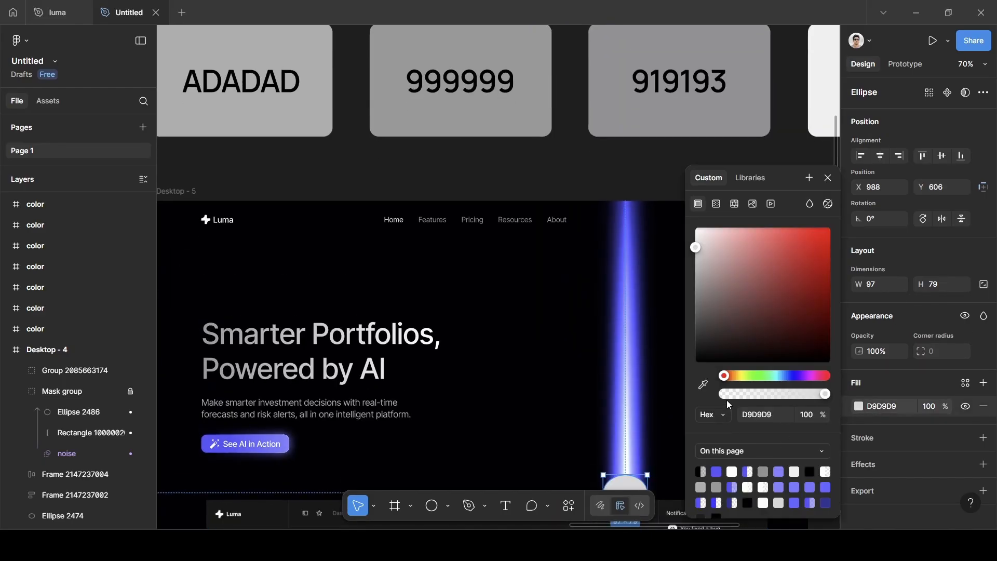
pyautogui.click(703, 384)
pyautogui.scroll(-4, 577, 332)
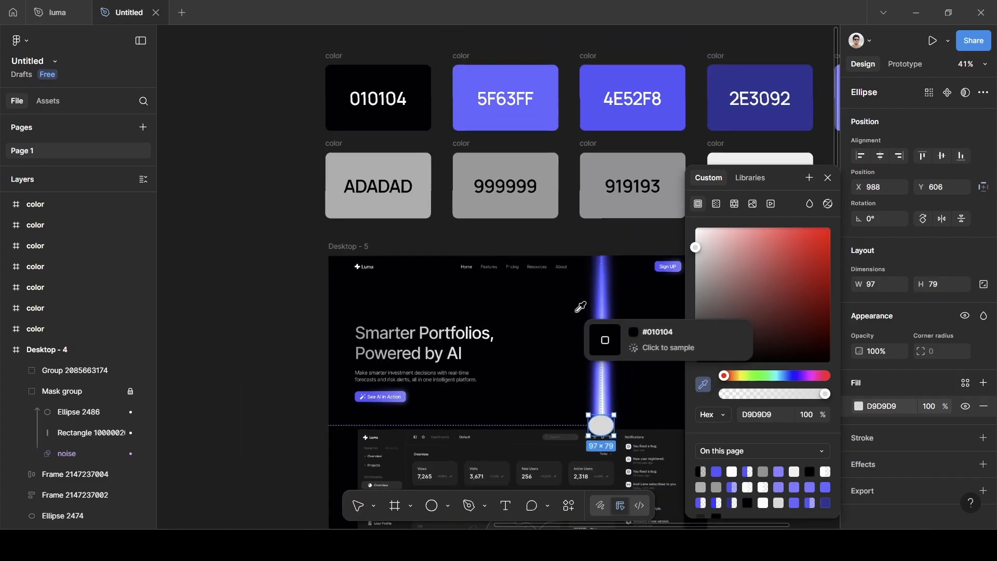
pyautogui.click(633, 119)
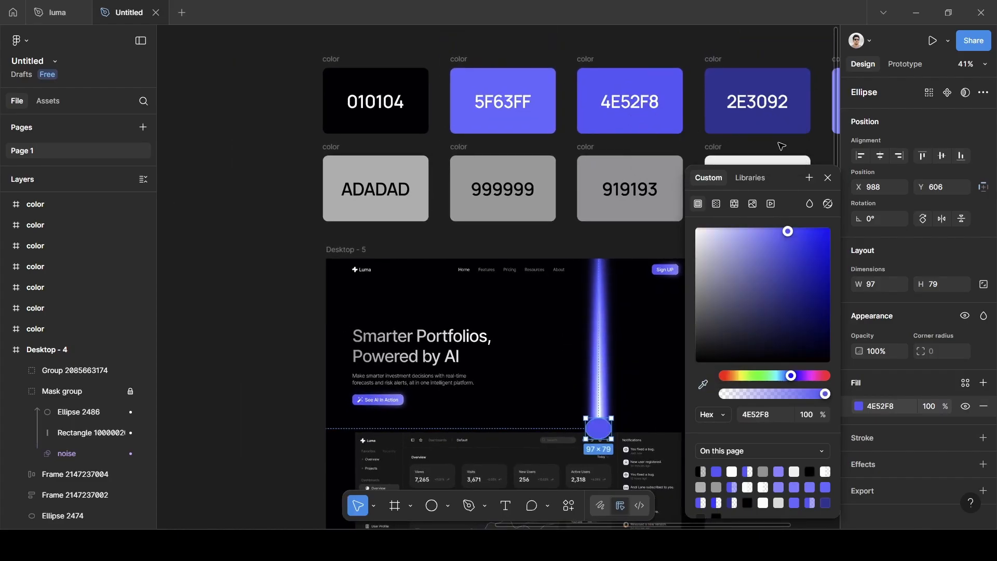
pyautogui.click(827, 178)
# Add a uniform layer blur effect of 100 to the ellipse at the beam's base
pyautogui.scroll(5, 617, 401)
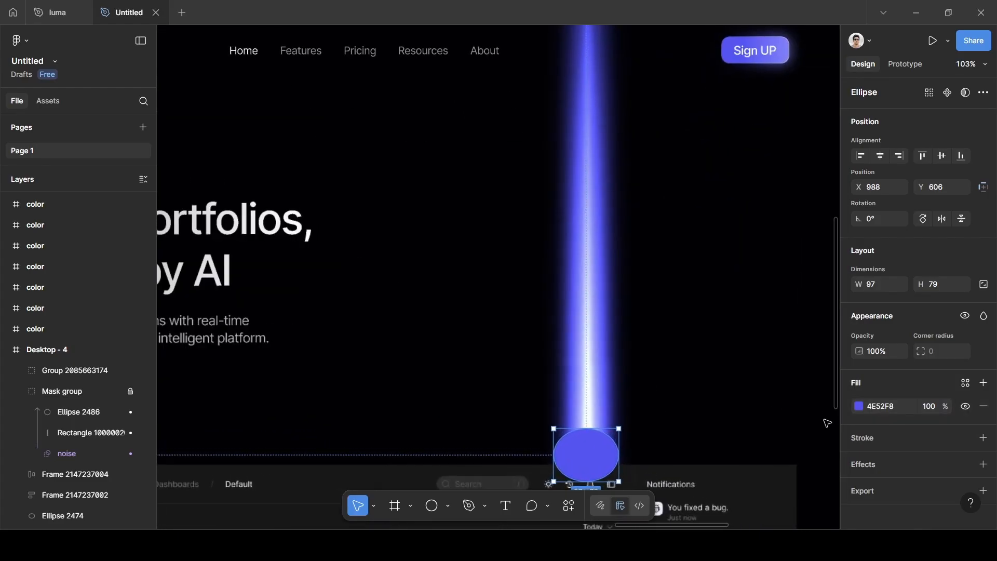
pyautogui.click(871, 459)
pyautogui.scroll(-1, 883, 464)
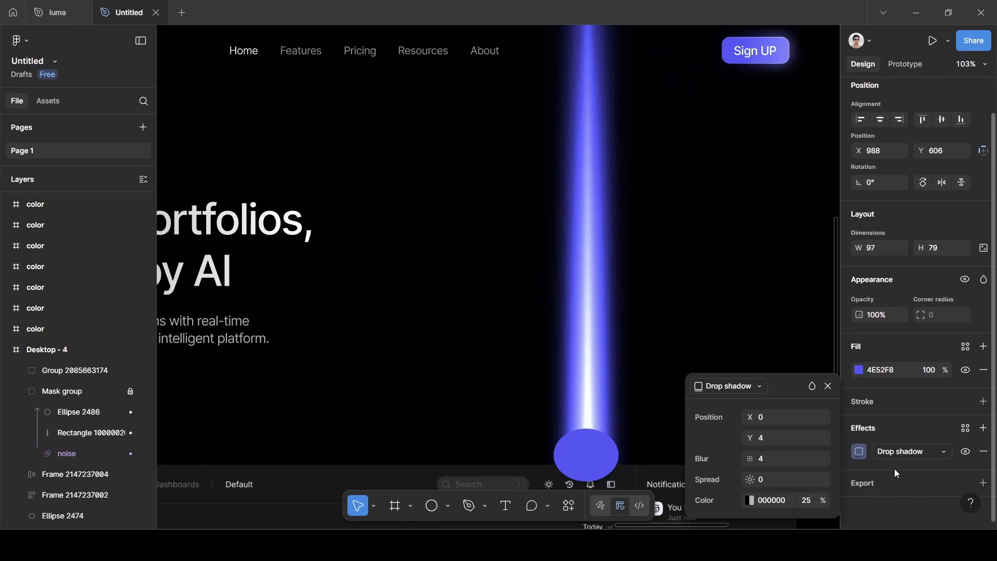
pyautogui.click(923, 451)
pyautogui.click(917, 449)
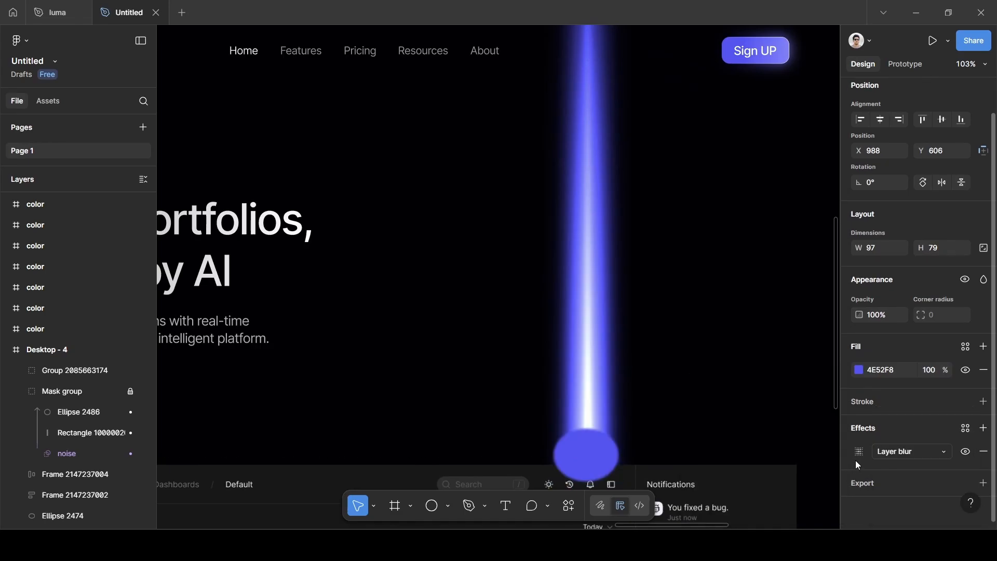
pyautogui.click(856, 457)
pyautogui.click(770, 497)
pyautogui.press('BackSpace')
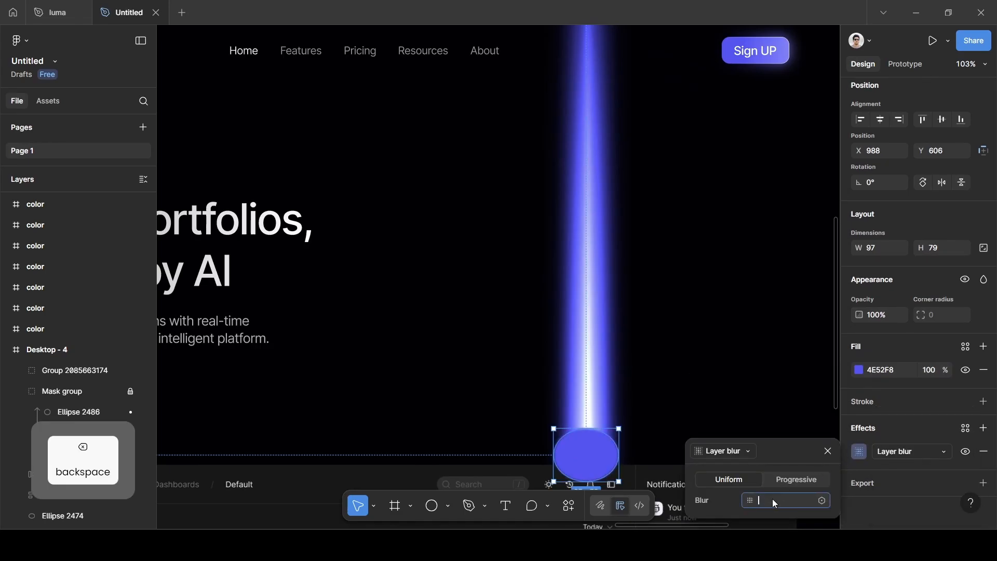
pyautogui.write('100')
pyautogui.press('Return')
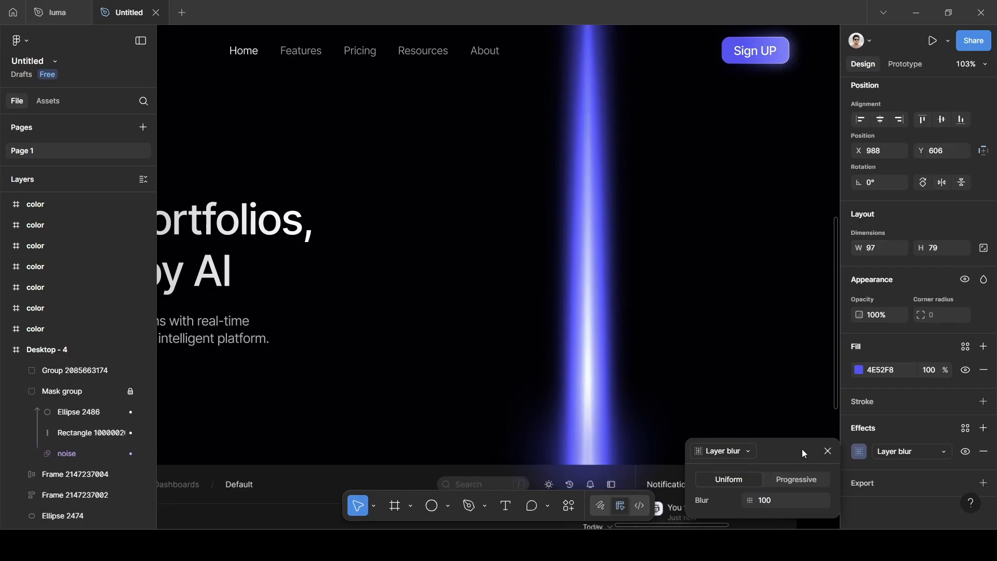
pyautogui.click(827, 449)
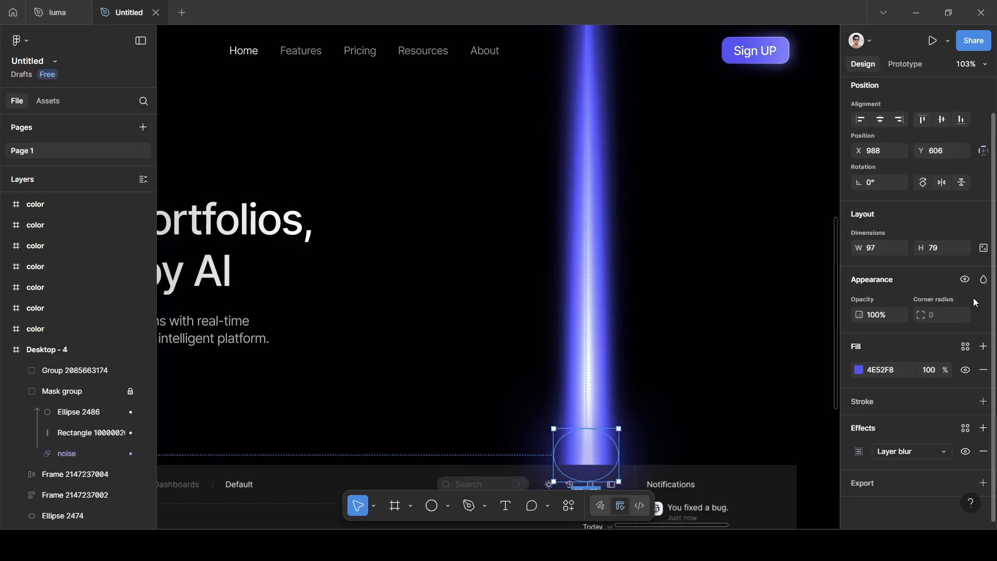
# Set the blurred ellipse's blend mode to Plus lighter
pyautogui.click(984, 282)
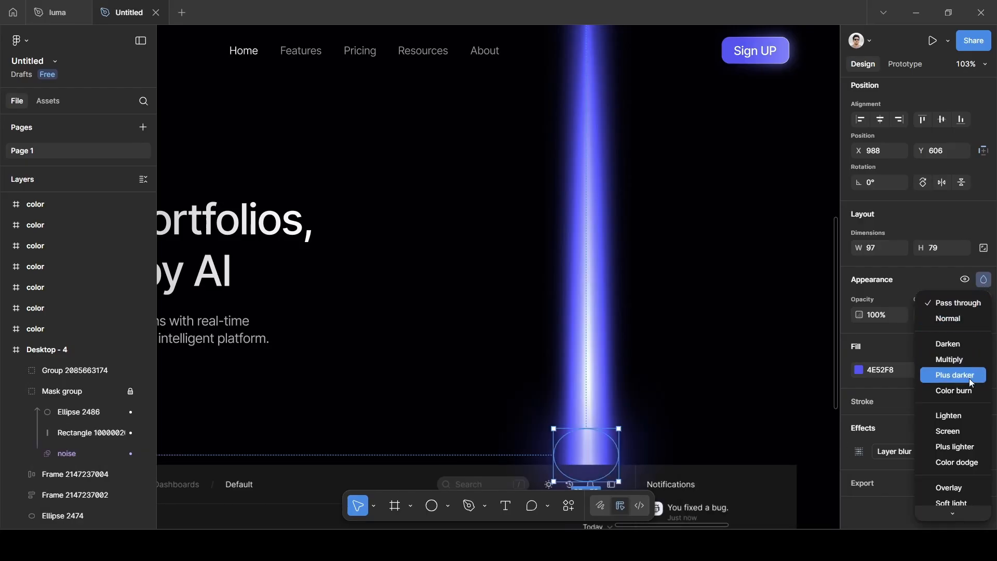
pyautogui.click(964, 447)
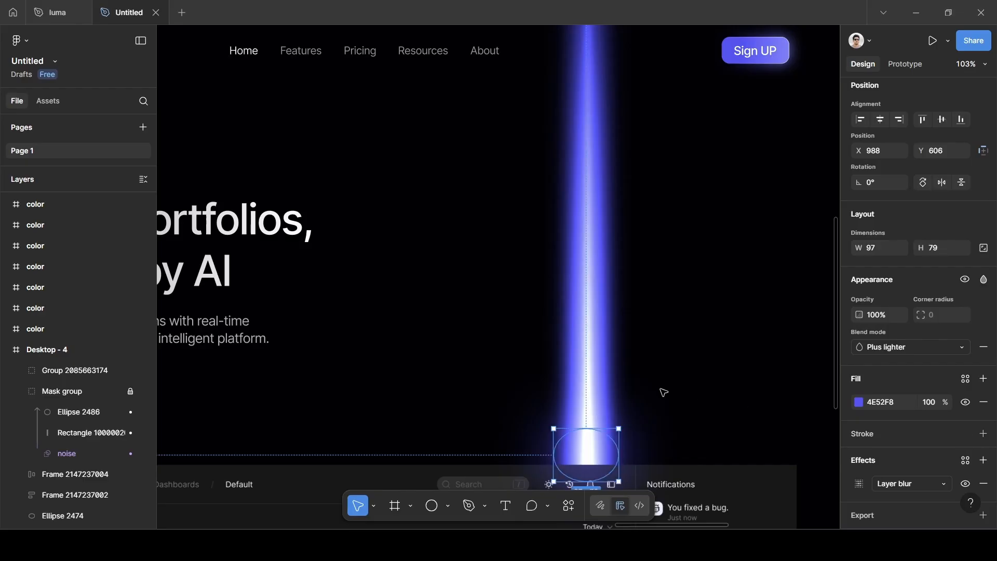
pyautogui.scroll(-3, 661, 392)
pyautogui.scroll(5, 615, 385)
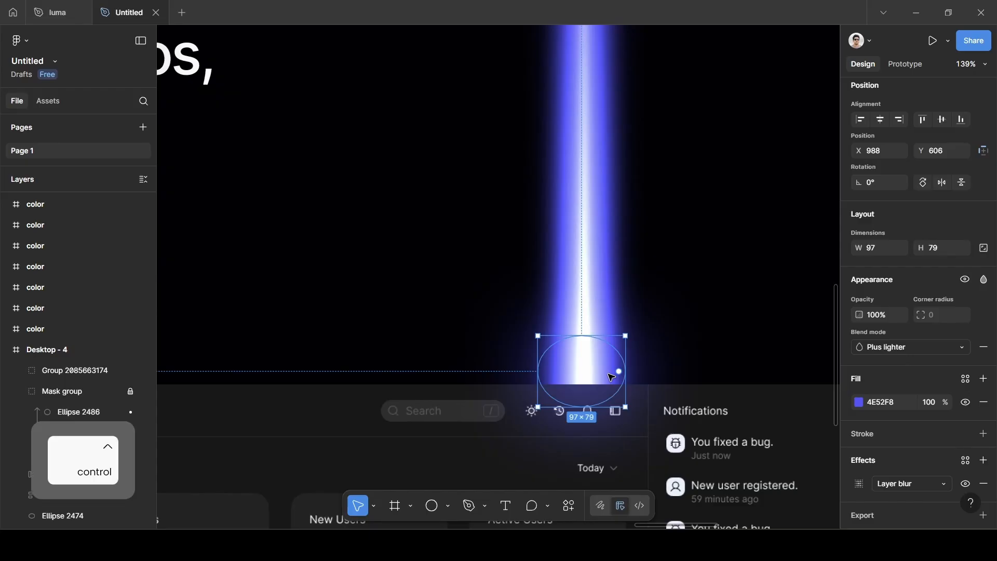
# Duplicate the glow ellipse in place, try the copy higher on the beam, and undo that move
pyautogui.hotkey('ctrl', 'd')
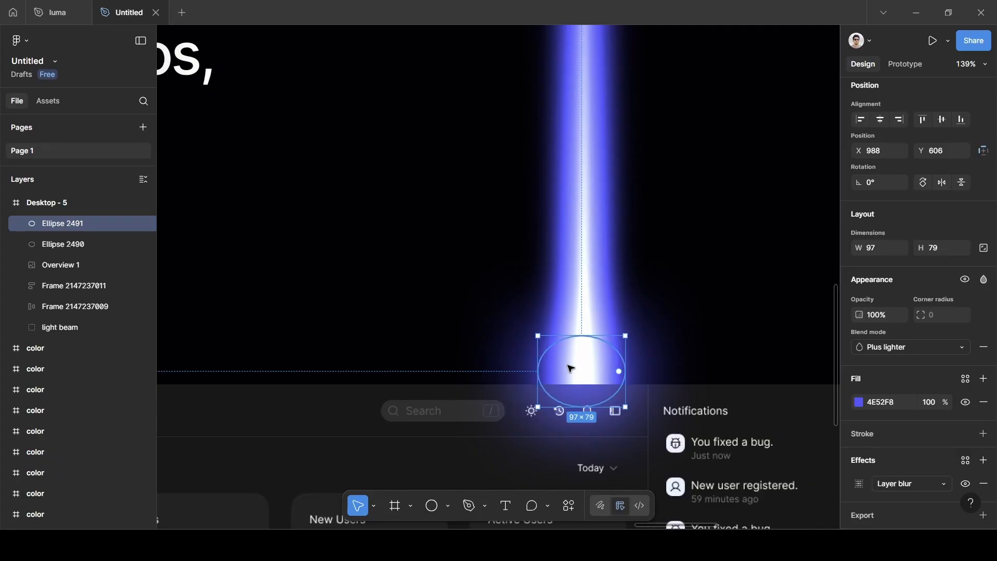
pyautogui.moveTo(583, 369); pyautogui.dragTo(604, 340)
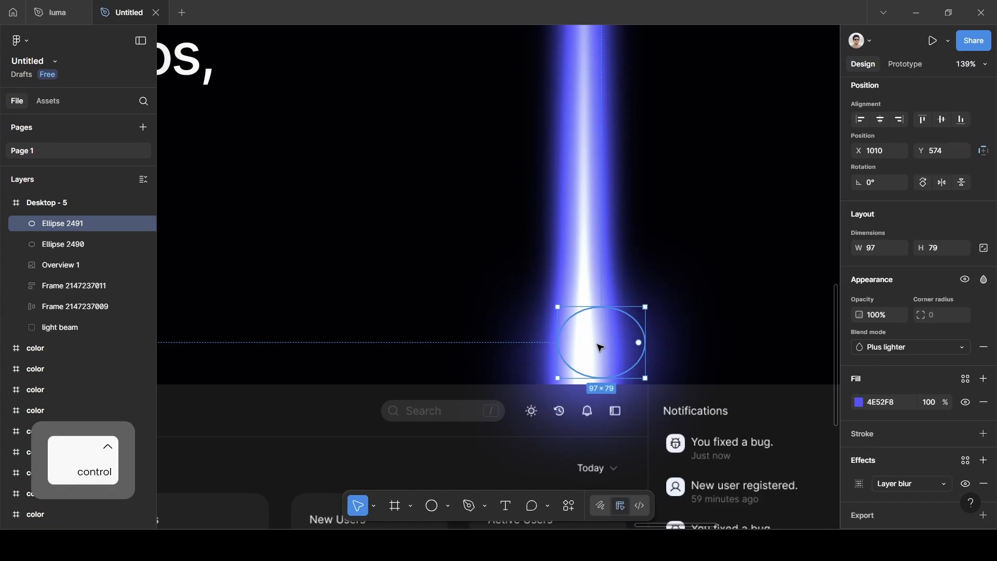
pyautogui.hotkey('ctrl', 'z')
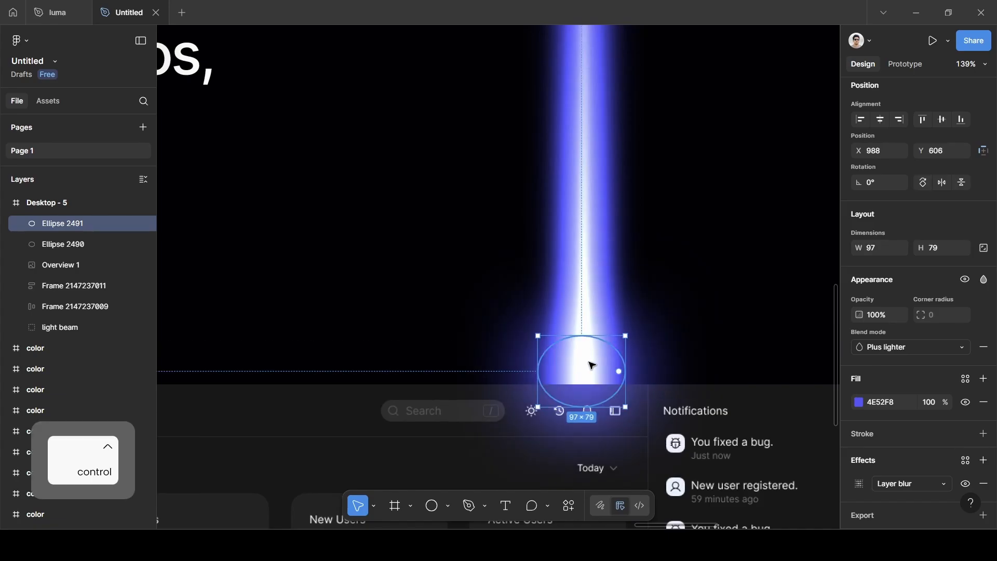
# Duplicate the glow ellipse again, move the copy to about X 1010, Y 527, and order it directly below the Overview 1 layer
pyautogui.hotkey('ctrl', 'd')
pyautogui.moveTo(580, 378); pyautogui.dragTo(598, 307)
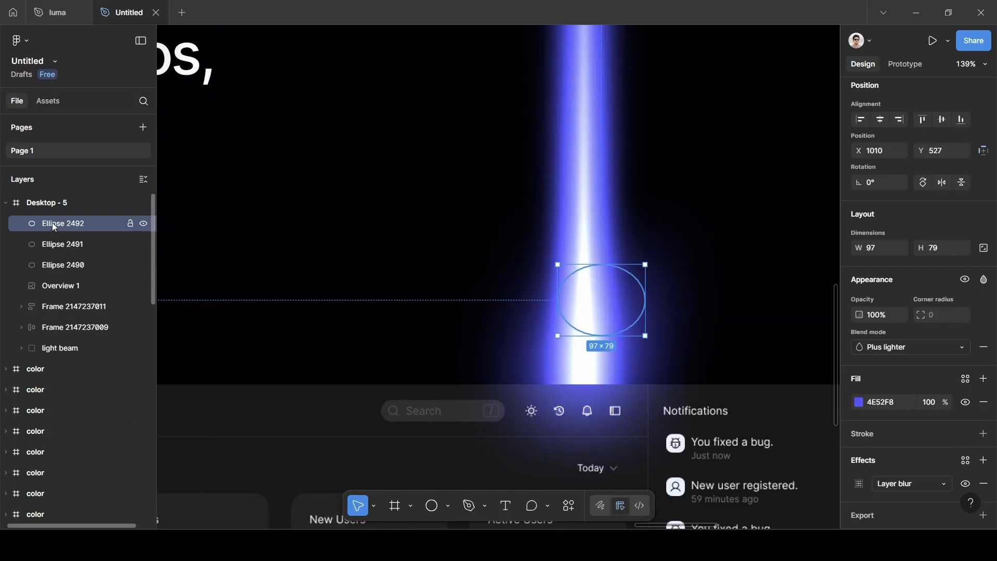
pyautogui.moveTo(52, 222); pyautogui.dragTo(64, 290)
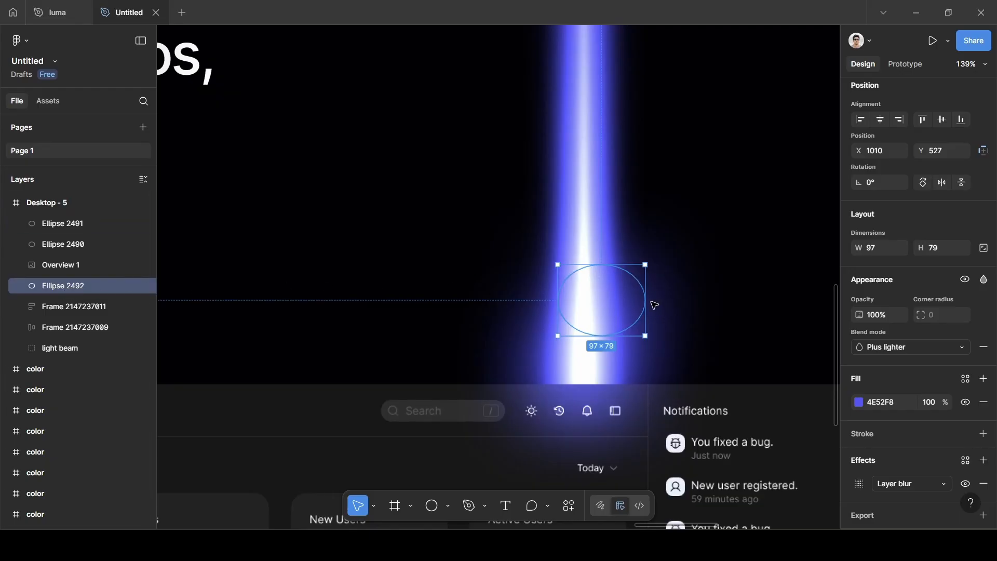
# Enlarge the ellipse beneath Overview 1 proportionally to about 140 × 114 and centre it on the beam's base at about X 967, Y 617
pyautogui.moveTo(621, 298)
pyautogui.mouseDown()
pyautogui.moveTo(598, 294)
pyautogui.moveTo(605, 299)
pyautogui.mouseUp()
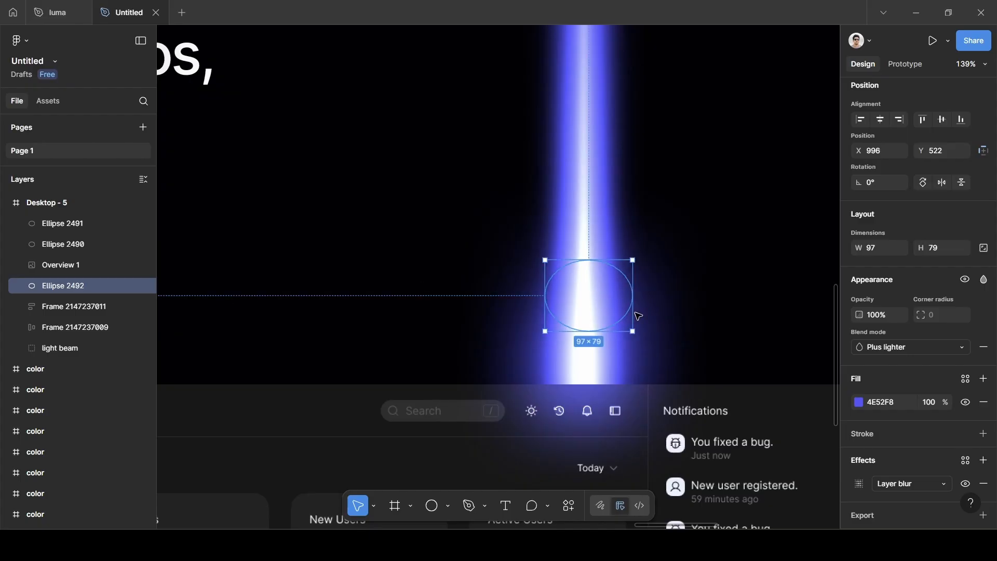
pyautogui.press('shift')
pyautogui.moveTo(629, 331); pyautogui.dragTo(671, 362)
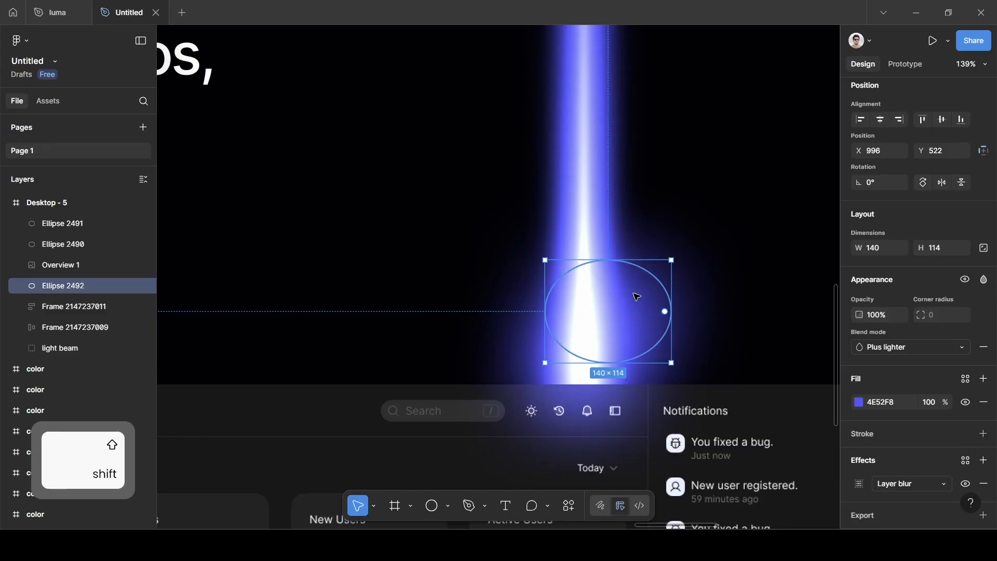
pyautogui.moveTo(633, 291); pyautogui.dragTo(629, 390)
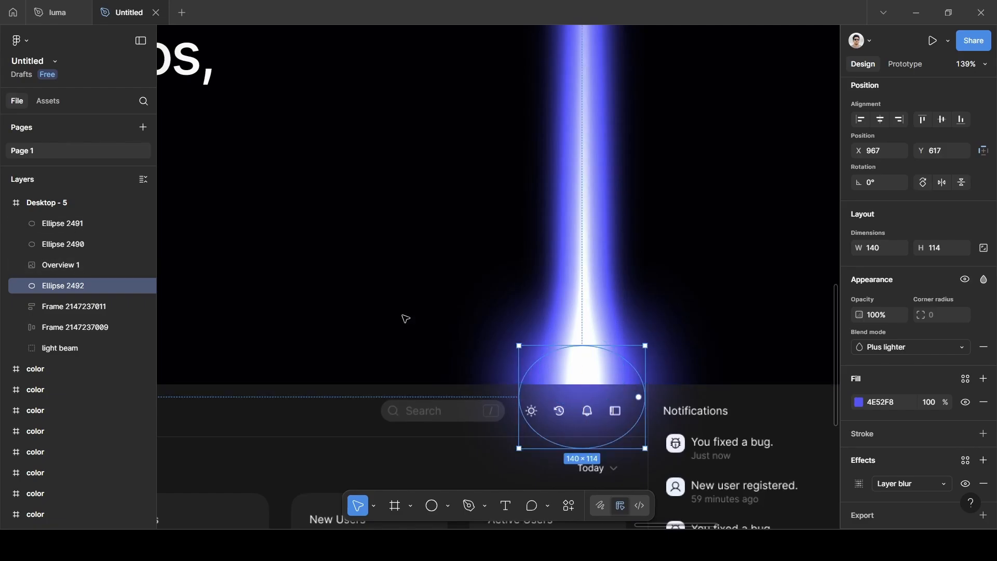
# Duplicate Ellipse 2490 beneath Overview 1 at about X 1025, Y 617, then duplicate that copy and reposition it over the beam's base
pyautogui.click(62, 247)
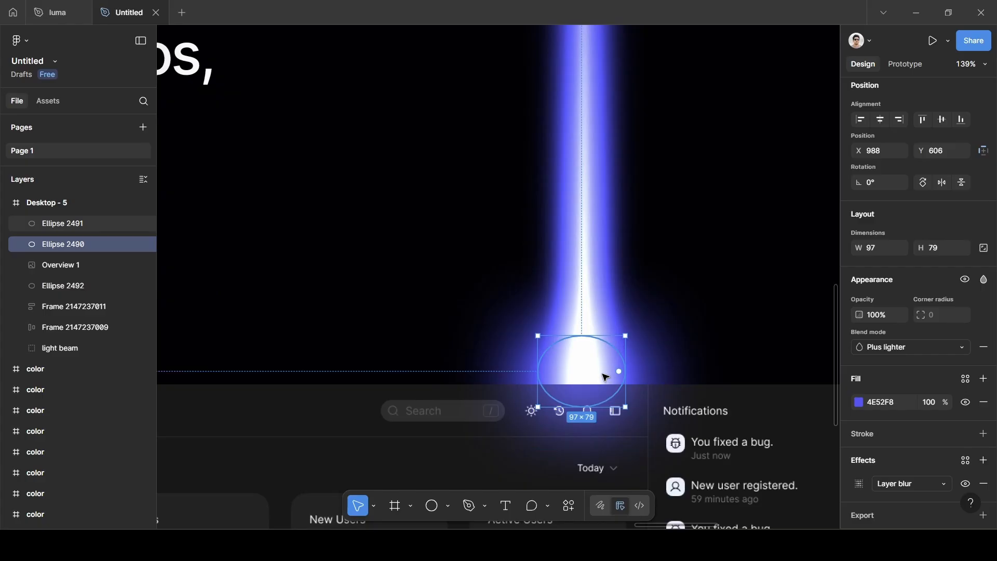
pyautogui.hotkey('ctrl', 'd')
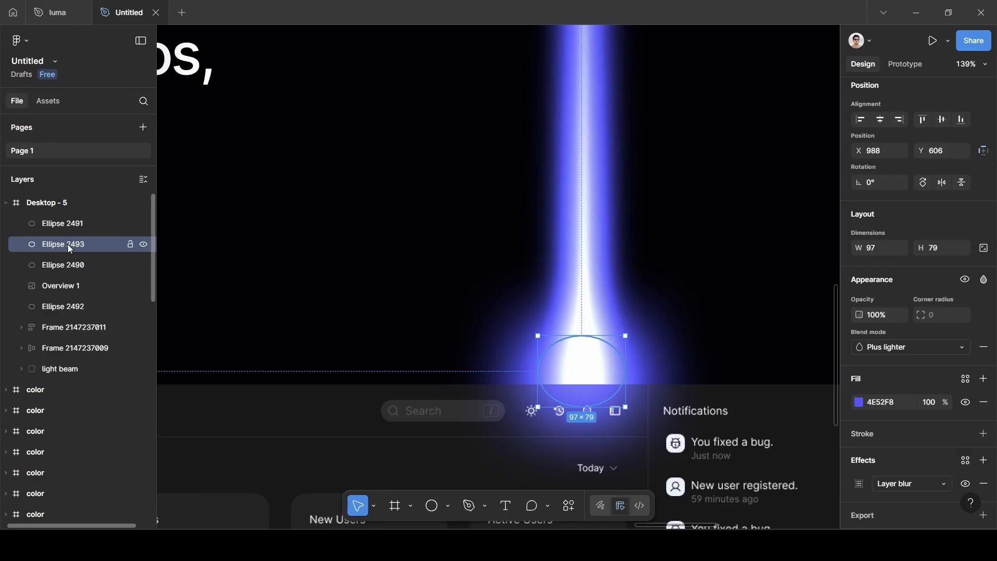
pyautogui.moveTo(70, 246); pyautogui.dragTo(62, 305)
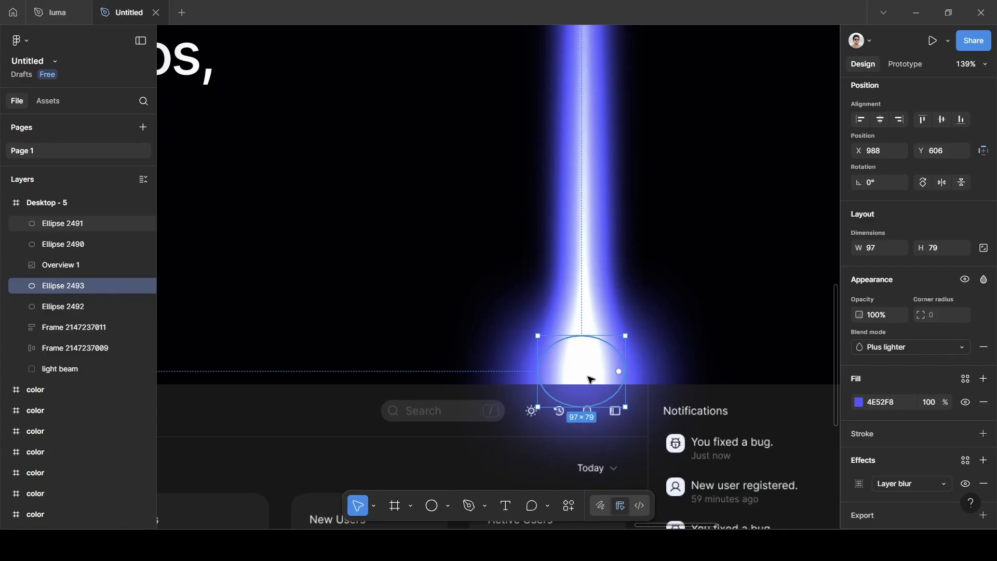
pyautogui.moveTo(583, 363); pyautogui.dragTo(645, 371)
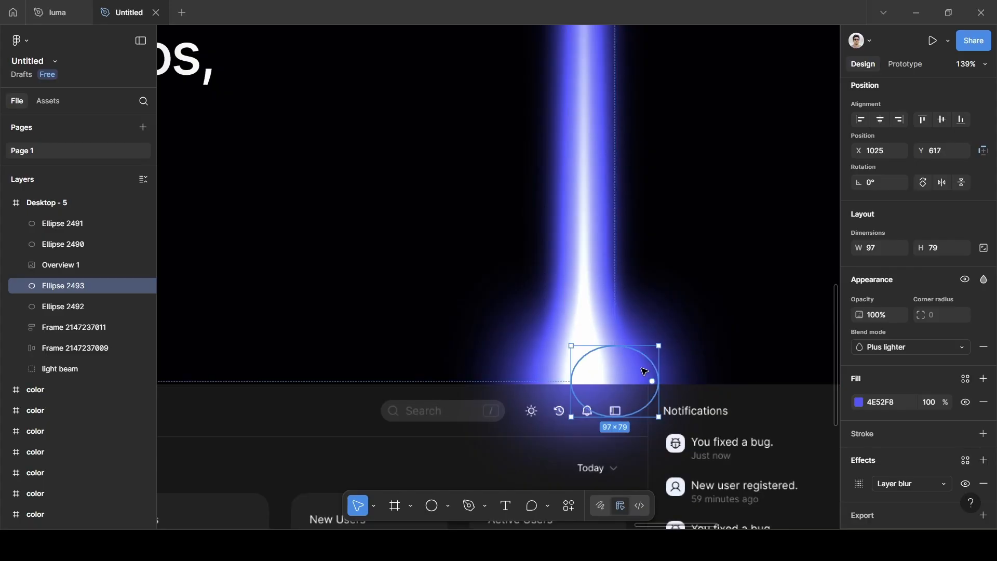
pyautogui.hotkey('ctrl', 'd')
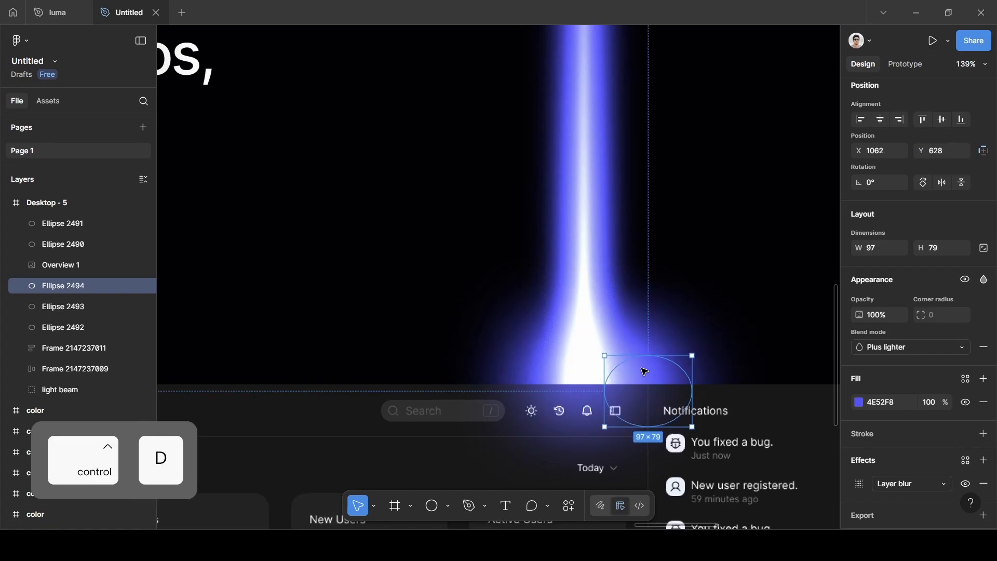
pyautogui.moveTo(657, 379); pyautogui.dragTo(592, 319)
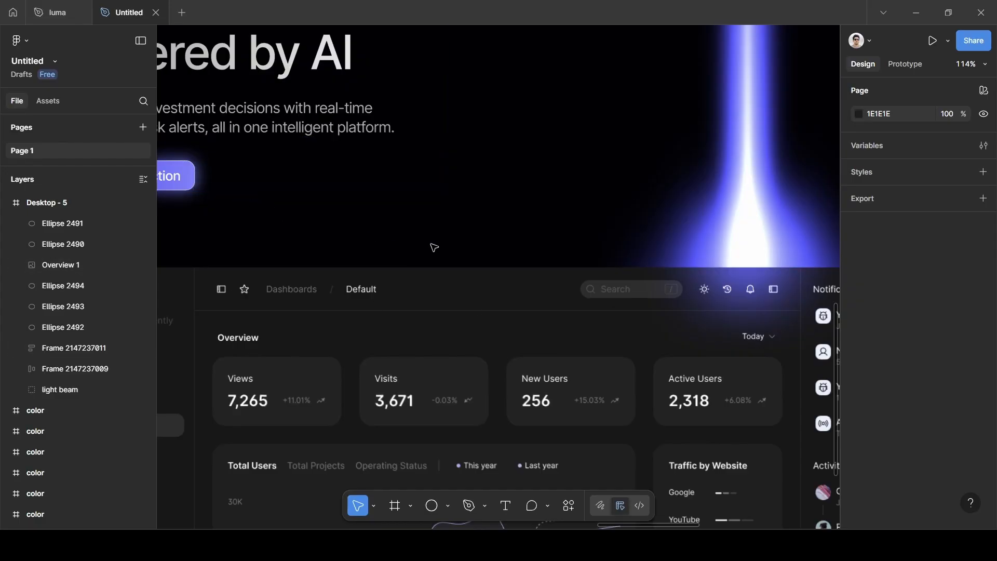
# Draw a wide ellipse about 826 × 152 across the dashboard image's top edge, reaching to the light beam
pyautogui.hscroll(-3, 479, 234)
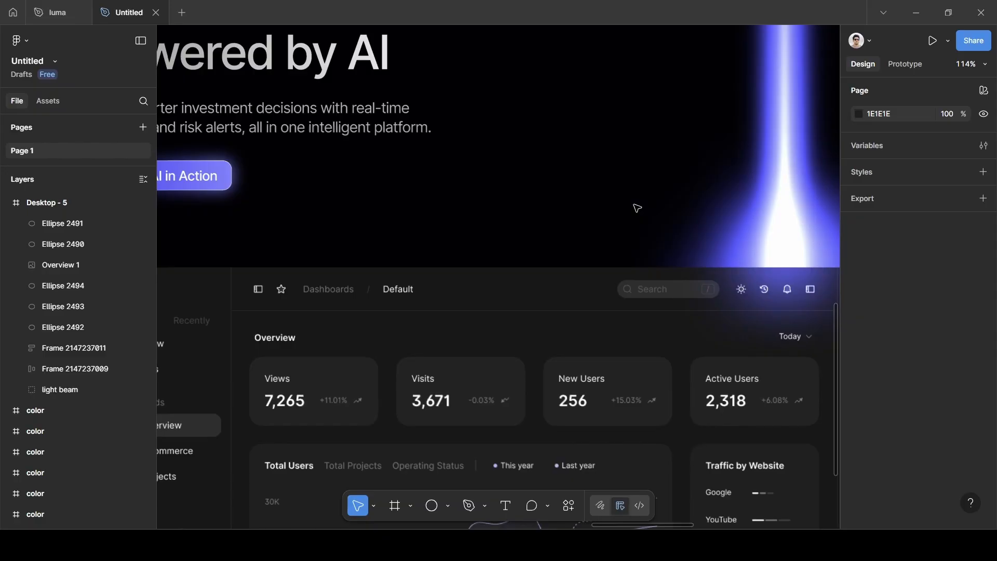
pyautogui.press('o')
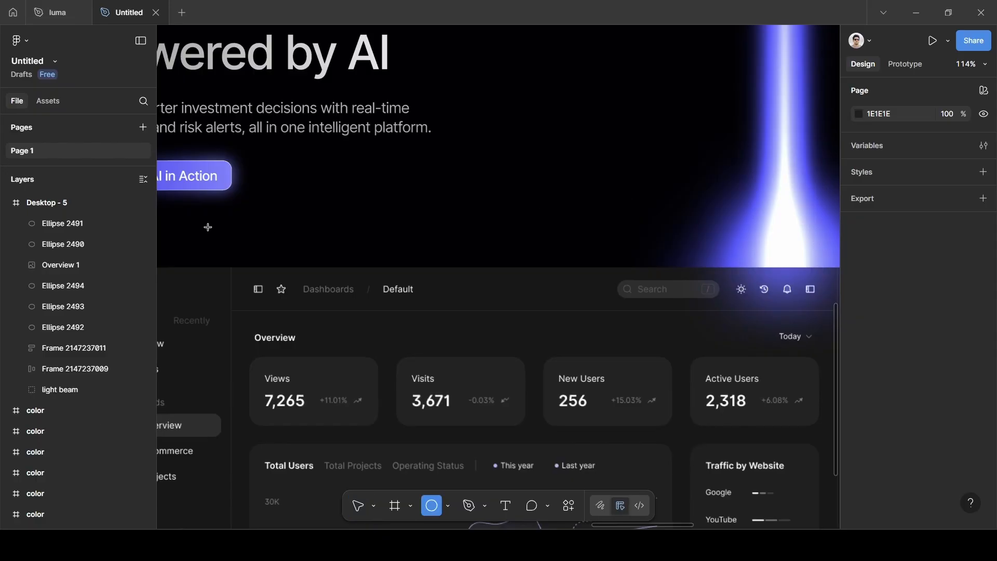
pyautogui.moveTo(208, 227)
pyautogui.mouseDown()
pyautogui.moveTo(339, 280)
pyautogui.moveTo(820, 303)
pyautogui.mouseUp()
pyautogui.moveTo(559, 227)
pyautogui.mouseDown()
pyautogui.moveTo(561, 181)
pyautogui.moveTo(561, 190)
pyautogui.mouseUp()
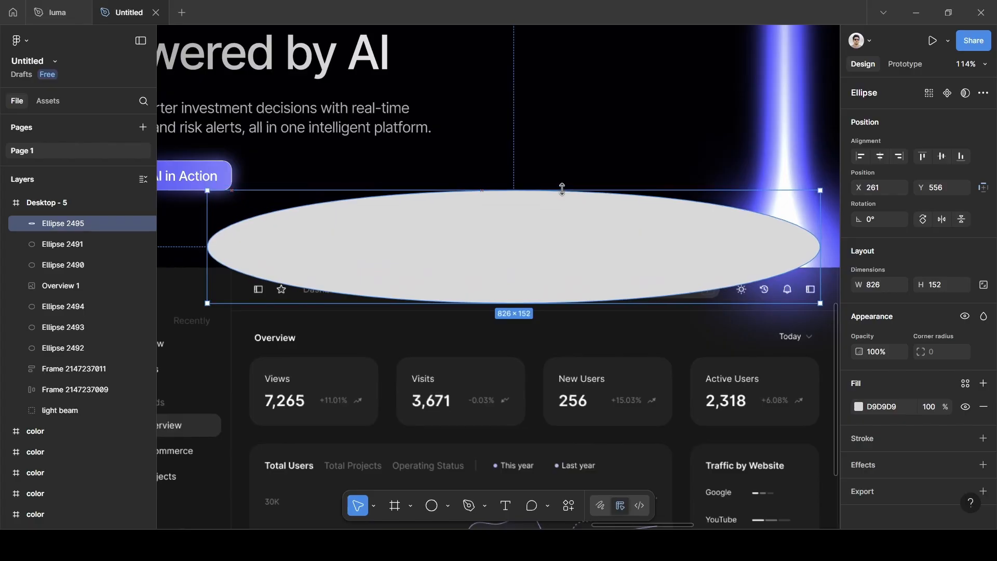
# Fill the wide ellipse with 4E52F8, sampled from the matching colour swatch
pyautogui.scroll(-5, 598, 247)
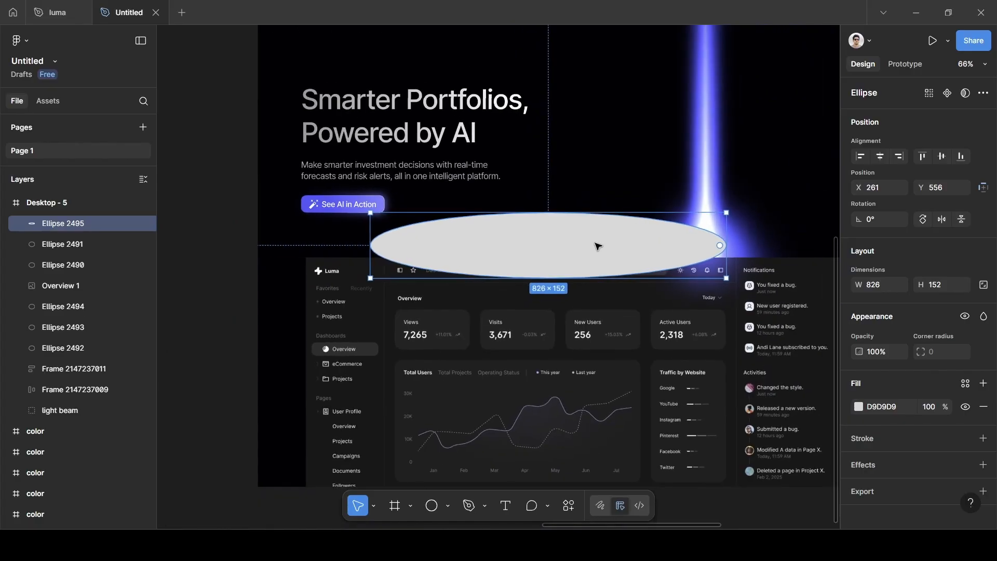
pyautogui.click(857, 407)
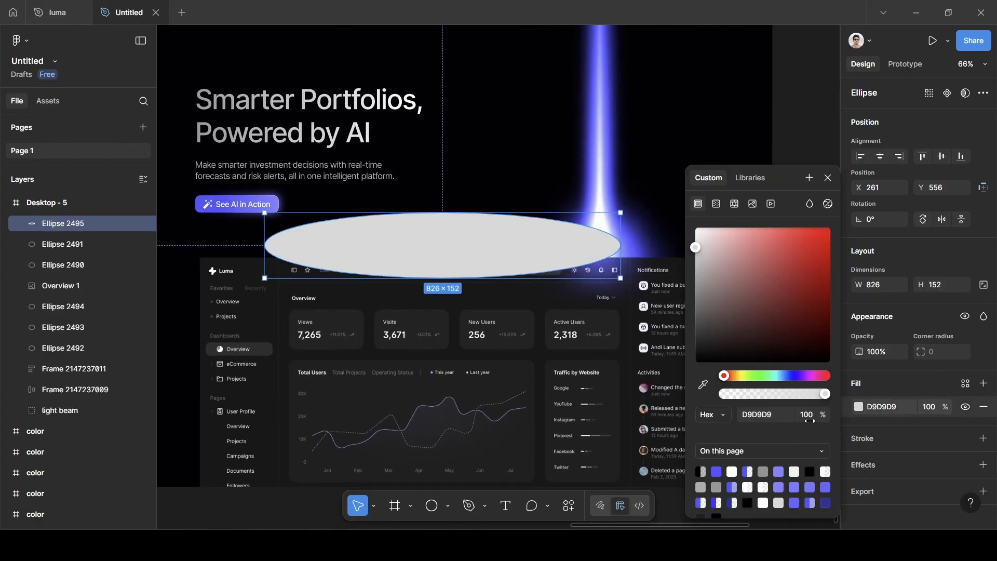
pyautogui.click(703, 385)
pyautogui.scroll(8, 565, 161)
pyautogui.hscroll(2, 564, 161)
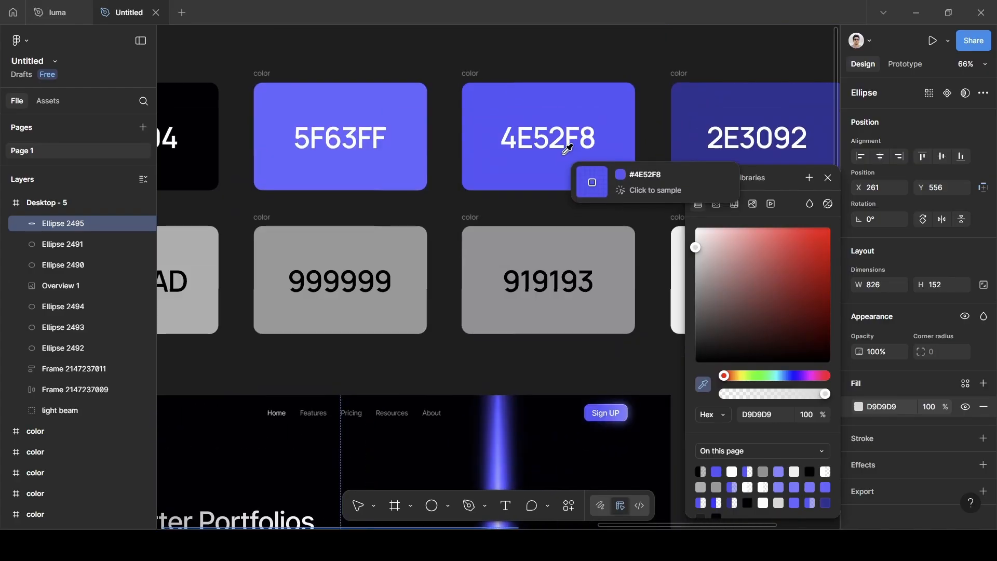
pyautogui.click(570, 180)
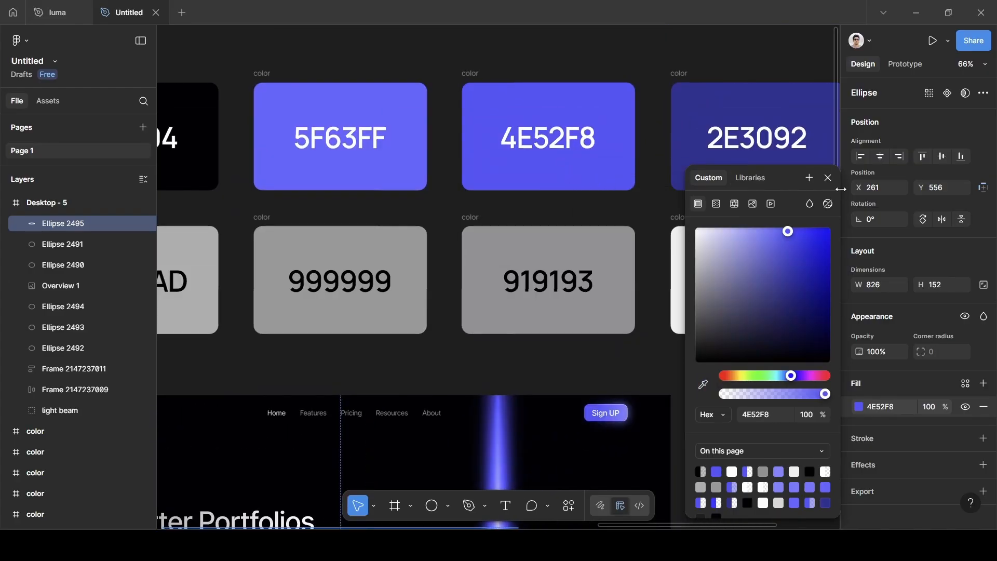
# Apply a uniform layer blur of 50 to the wide ellipse and set its blend mode to Plus lighter
pyautogui.press('Escape')
pyautogui.scroll(-5, 438, 336)
pyautogui.scroll(-4, 437, 336)
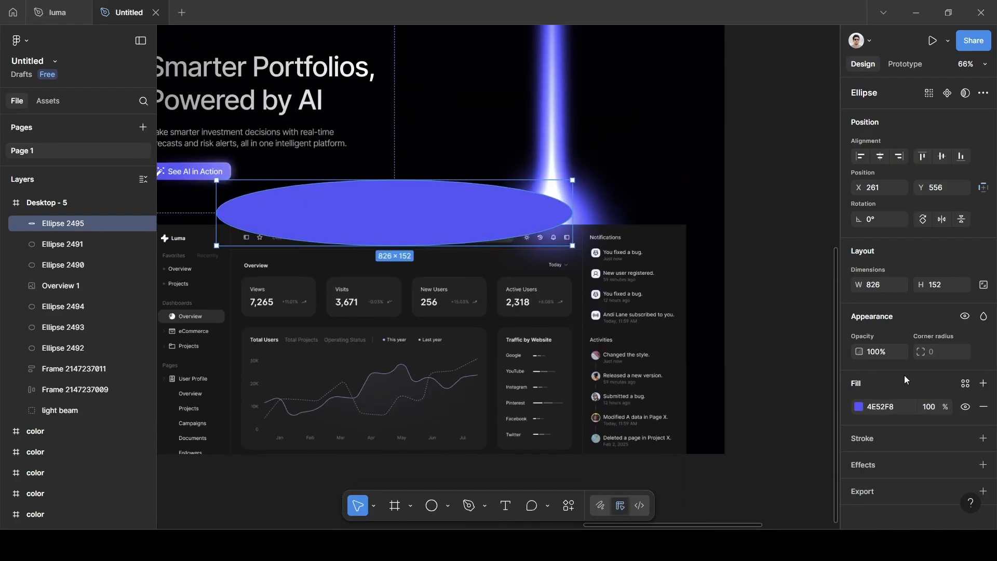
pyautogui.scroll(-1, 895, 411)
pyautogui.click(883, 458)
pyautogui.click(897, 485)
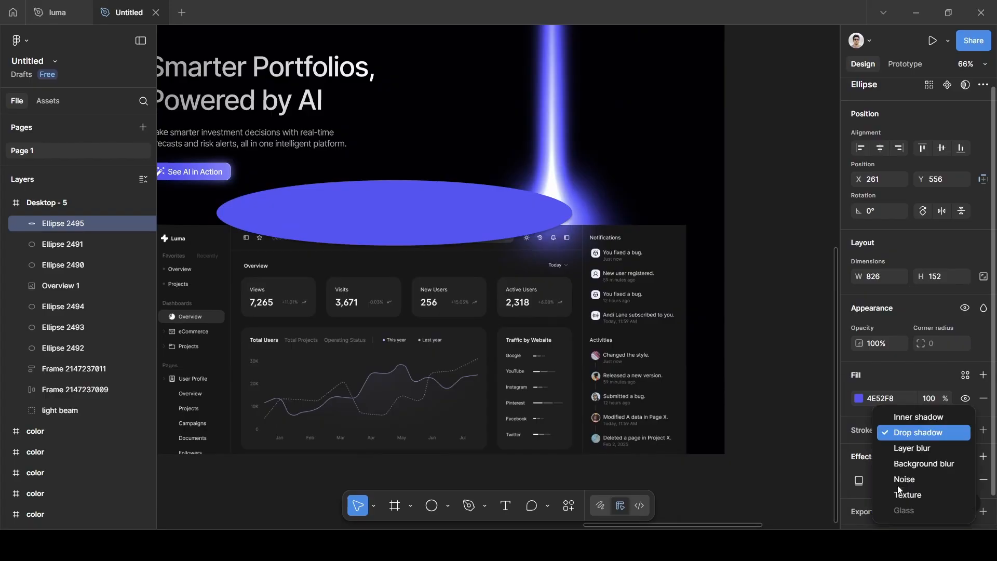
pyautogui.click(915, 446)
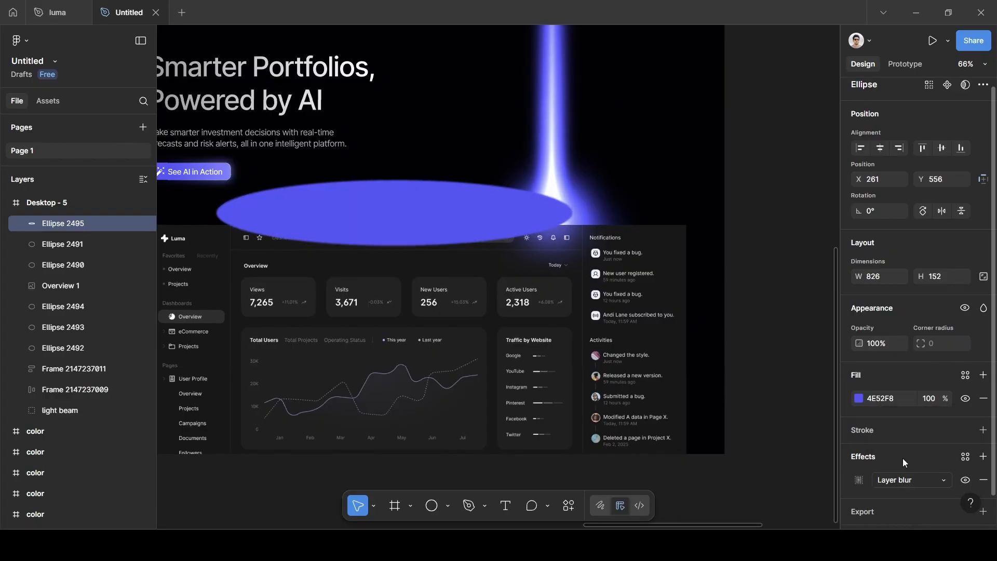
pyautogui.click(864, 480)
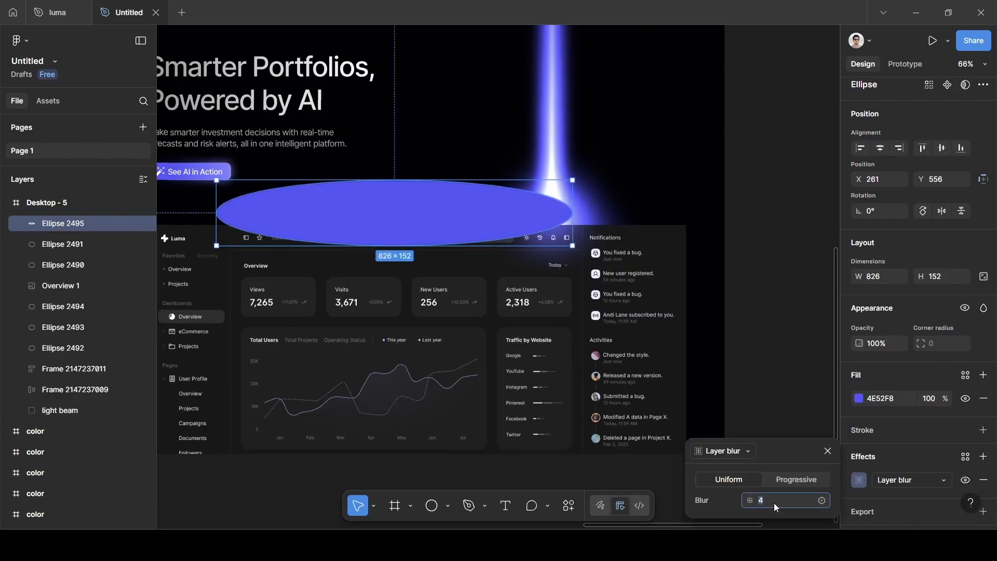
pyautogui.write('50')
pyautogui.click(783, 457)
pyautogui.click(983, 308)
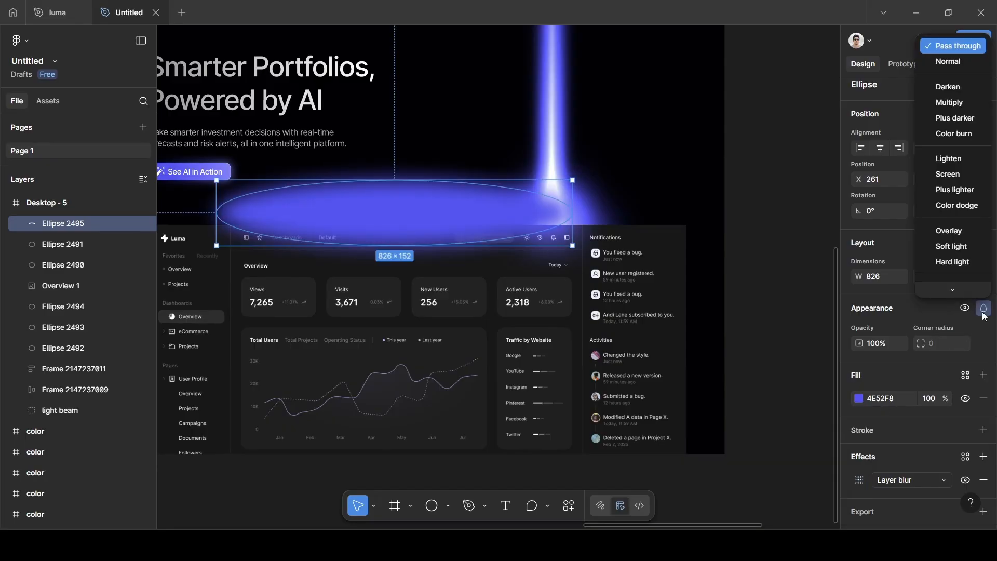
pyautogui.click(967, 187)
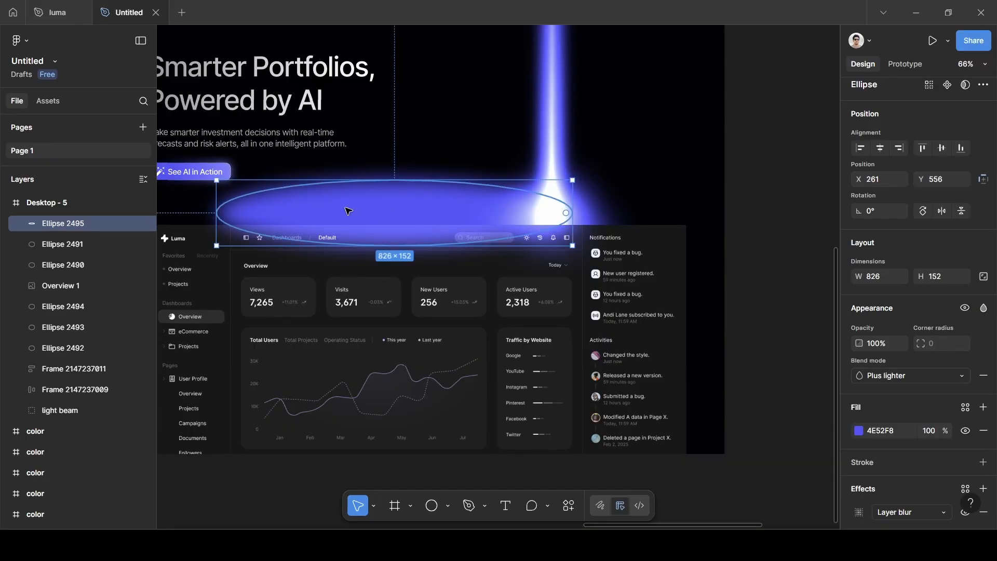
# Place the wide ellipse directly beneath Overview 1 in the layer order and move it to about X 247, Y 570
pyautogui.hscroll(-5, 345, 207)
pyautogui.hscroll(2, 636, 210)
pyautogui.scroll(1, 636, 211)
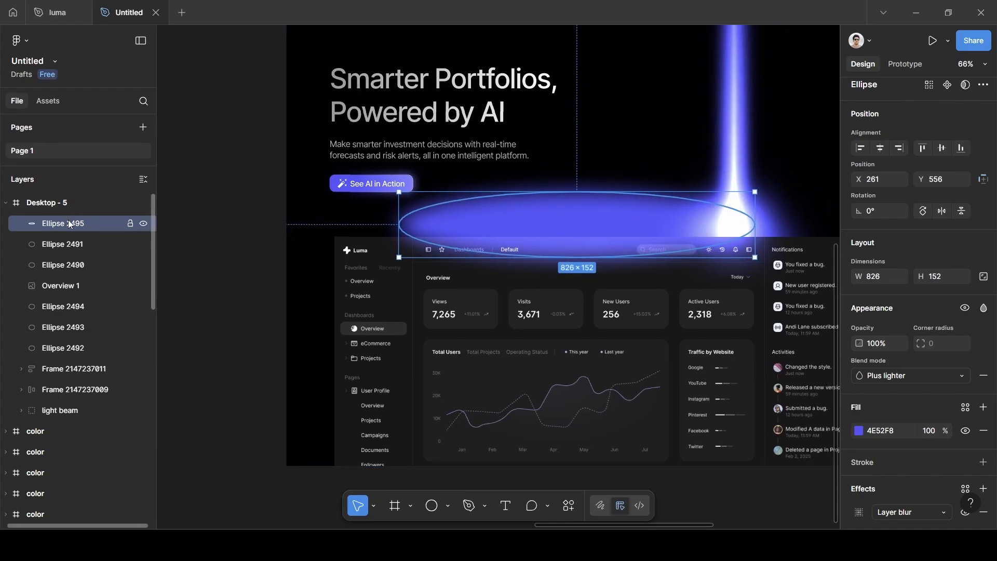
pyautogui.moveTo(72, 225); pyautogui.dragTo(60, 291)
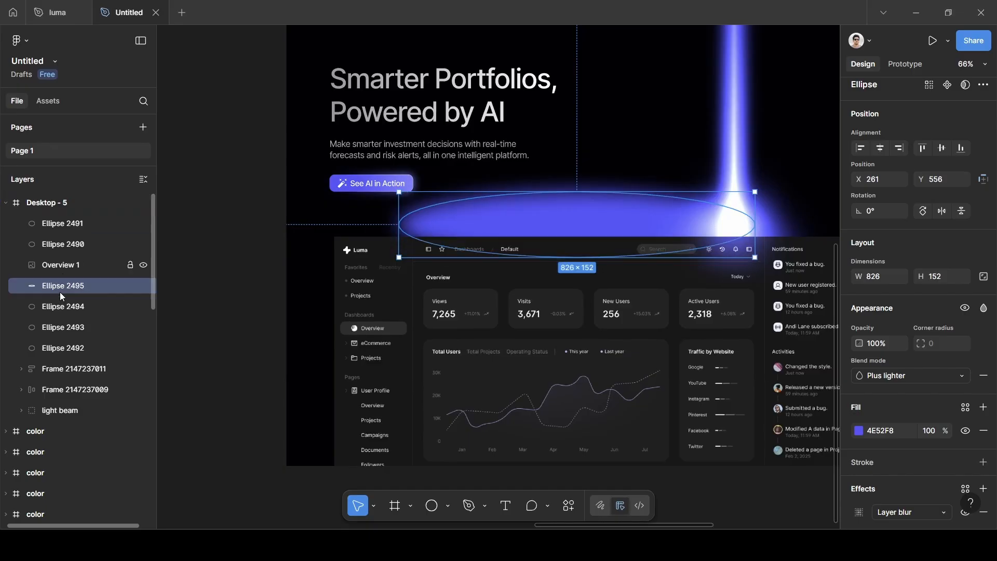
pyautogui.moveTo(540, 219); pyautogui.dragTo(533, 228)
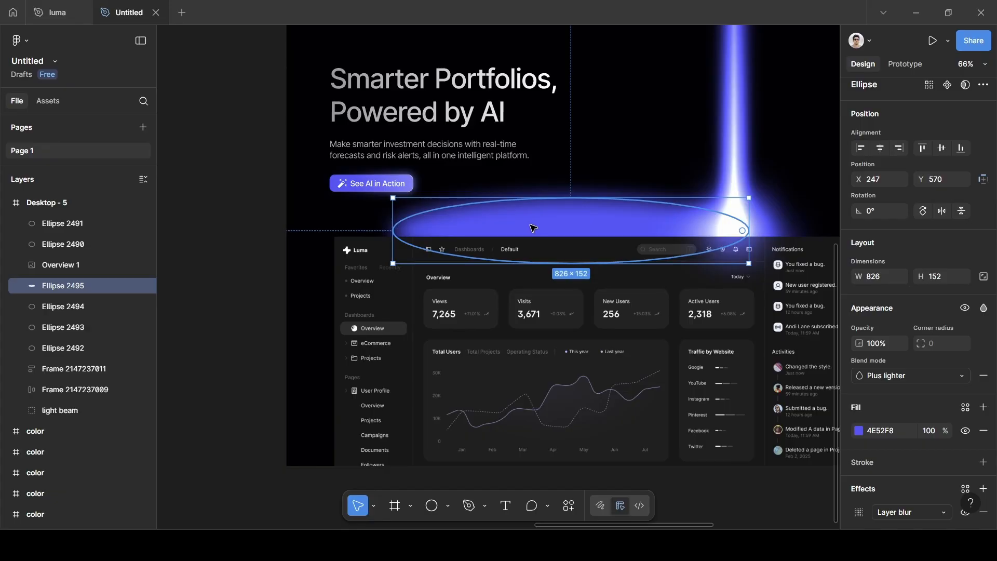
# Duplicate the blurred wide ellipse twice in place to intensify the glow along the dashboard's top edge
pyautogui.press('ctrl')
pyautogui.hotkey('ctrl', 'd')
pyautogui.hotkey('ctrl', 'd')
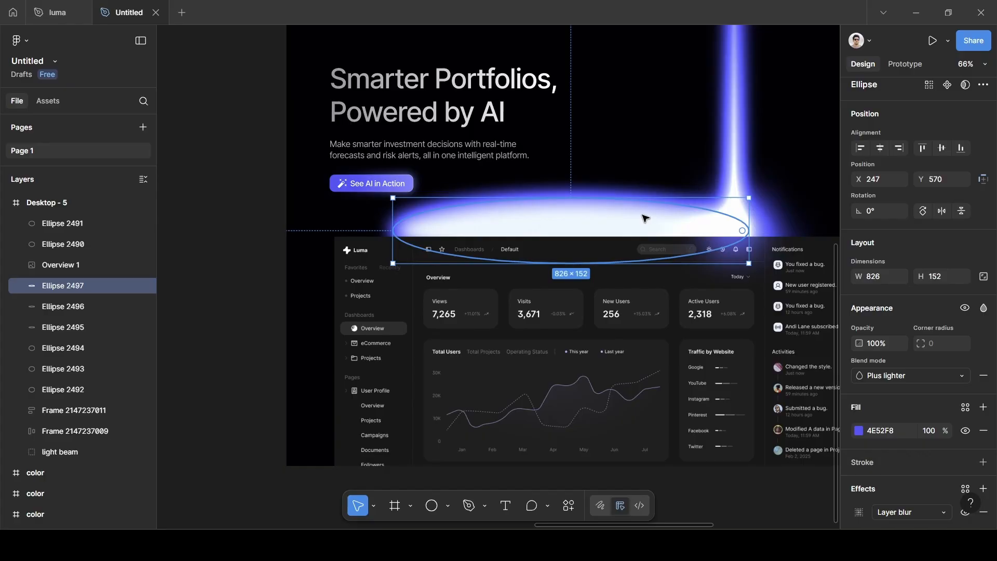
# Group the original wide ellipse, Ellipse 2495, with its two copies
pyautogui.keyDown('shift'); pyautogui.click(96, 301); pyautogui.keyUp('shift')
pyautogui.click(88, 328)
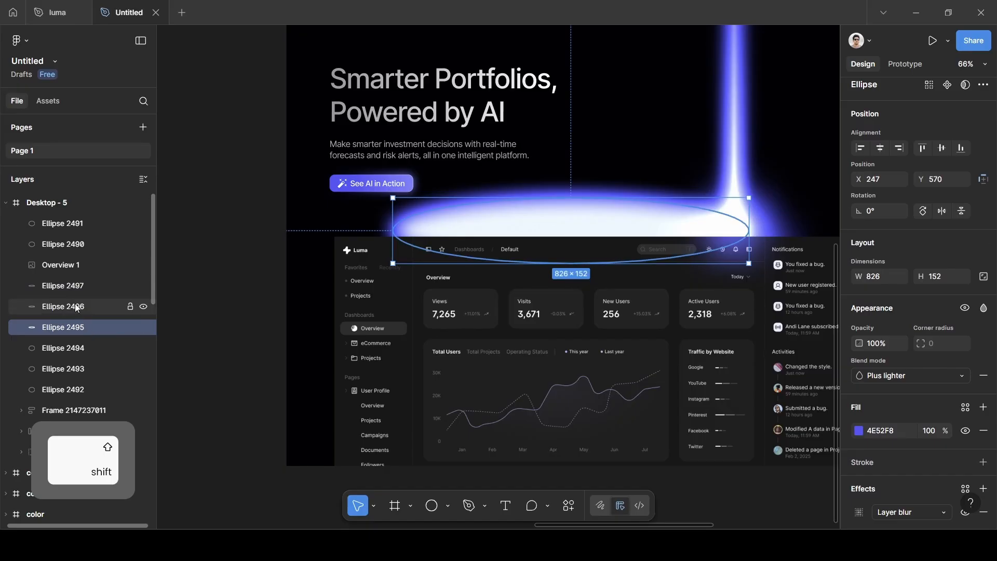
pyautogui.keyDown('shift'); pyautogui.click(77, 308); pyautogui.keyUp('shift')
pyautogui.keyDown('shift'); pyautogui.click(77, 287); pyautogui.keyUp('shift')
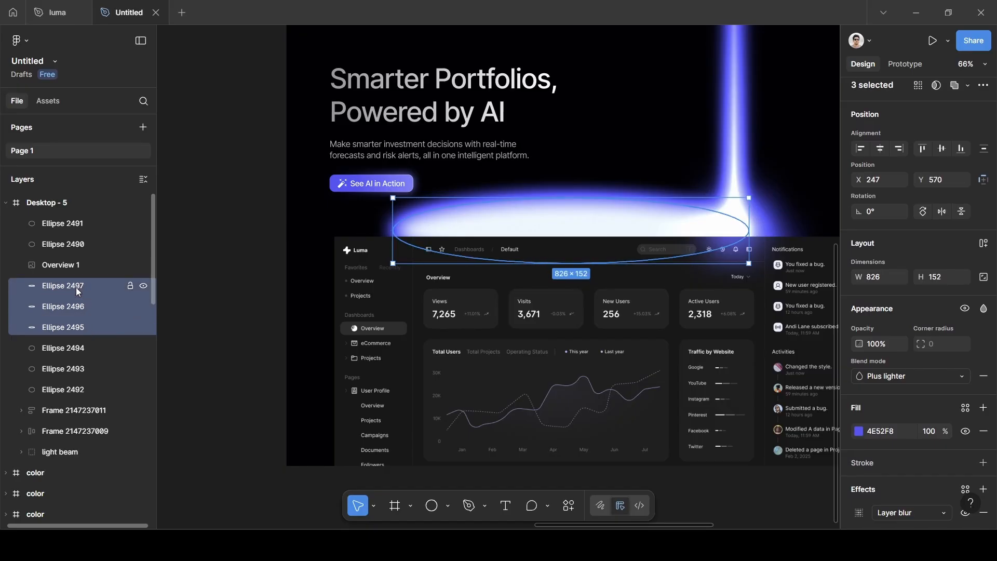
pyautogui.press('ctrl')
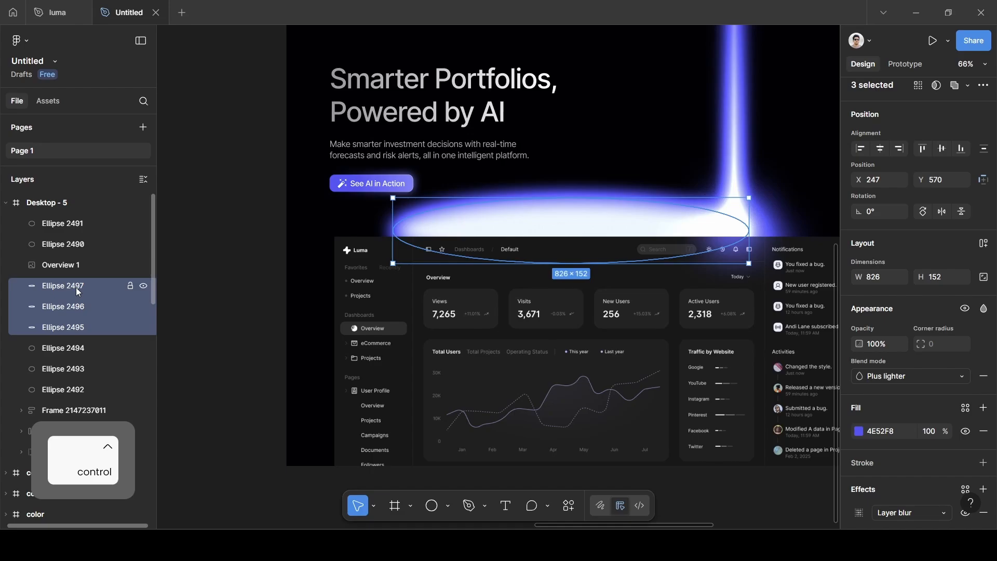
pyautogui.hotkey('ctrl', 'g')
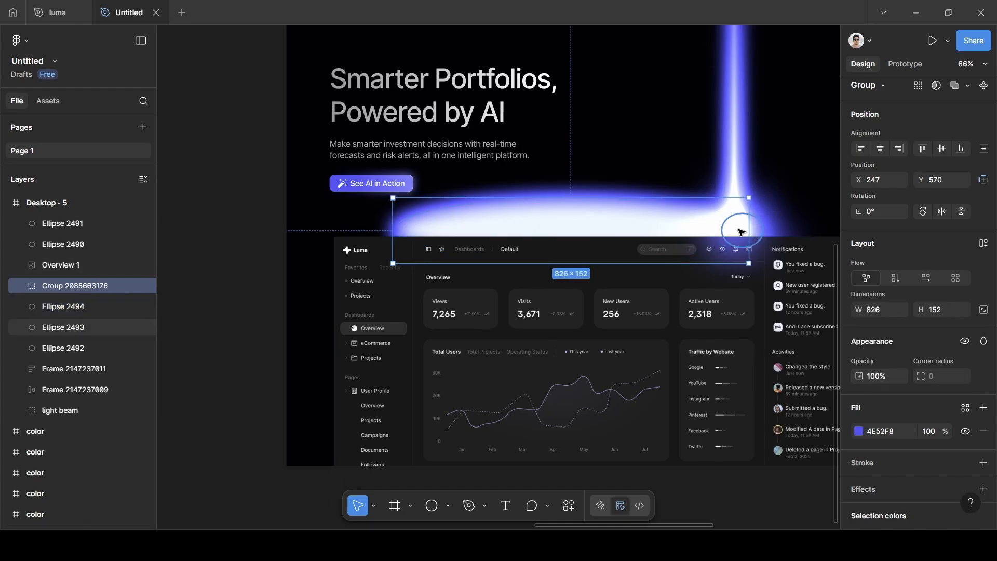
# Rotate the group of wide ellipses to about 5.84° and position it at about X 320, Y 590 behind the dashboard
pyautogui.hscroll(3, 721, 249)
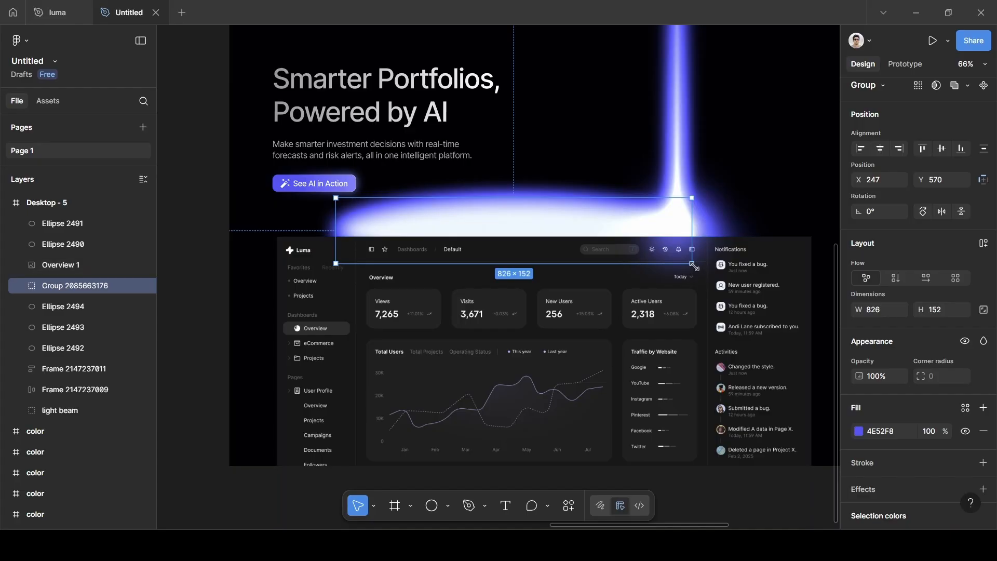
pyautogui.moveTo(699, 268); pyautogui.dragTo(636, 221)
pyautogui.moveTo(576, 210); pyautogui.dragTo(604, 237)
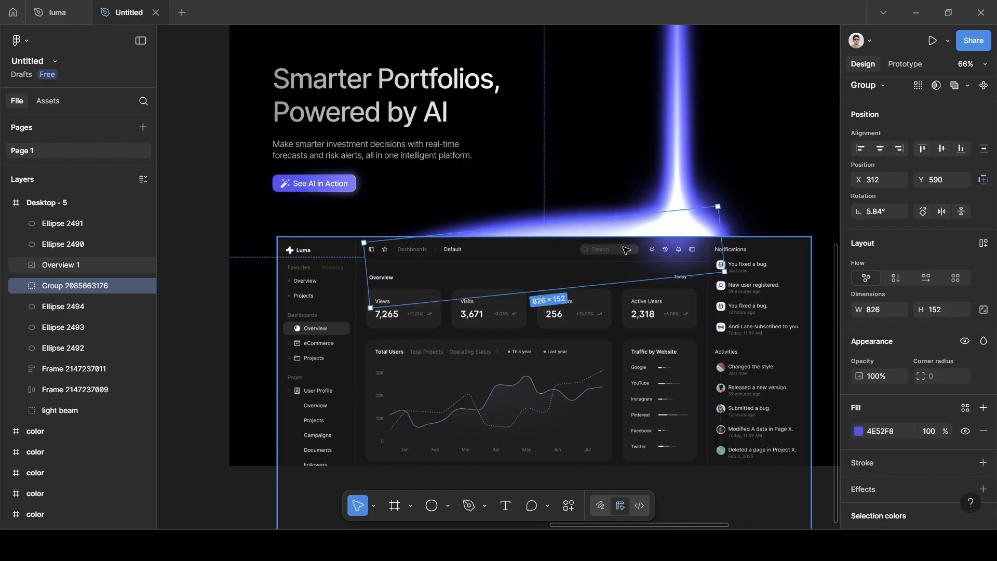
pyautogui.moveTo(641, 253); pyautogui.dragTo(583, 254)
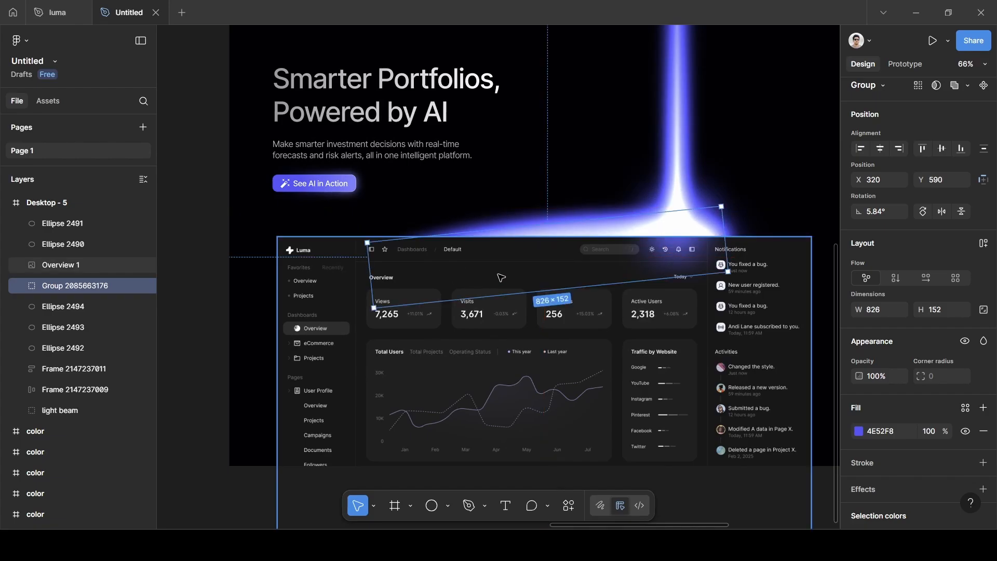
# Compare the glow around the dashboard in Desktop - 5 with the finished reference in Desktop - 4
pyautogui.click(194, 225)
pyautogui.scroll(-5, 194, 224)
pyautogui.hscroll(-8, 194, 224)
pyautogui.hscroll(9, 194, 224)
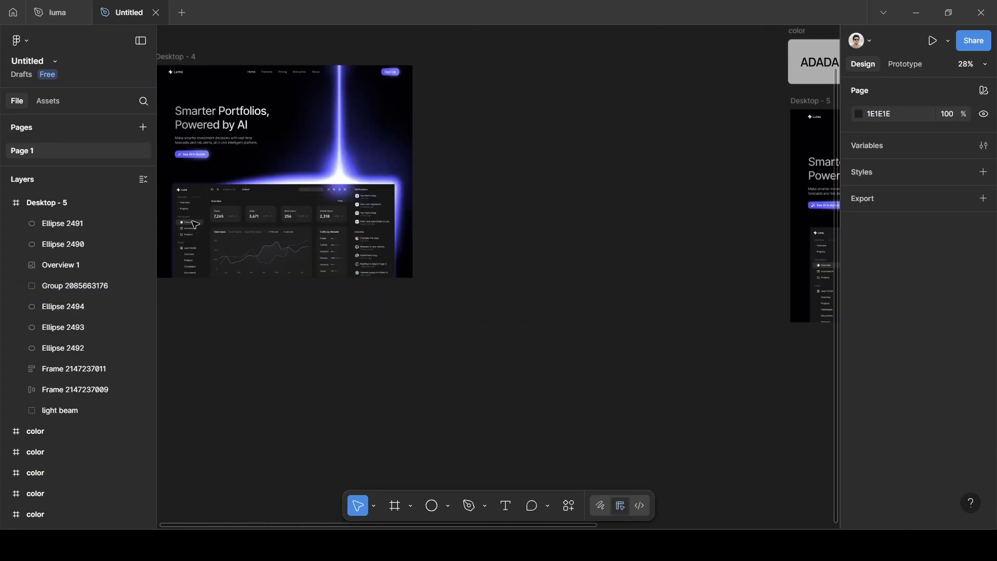
pyautogui.hscroll(-4, 194, 224)
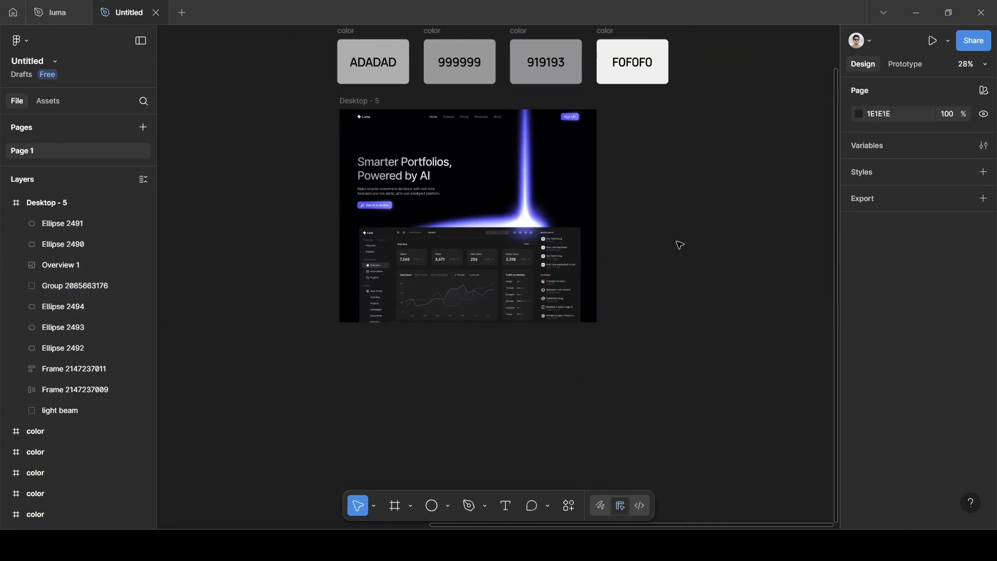
pyautogui.scroll(3, 633, 237)
pyautogui.hscroll(-4, 633, 237)
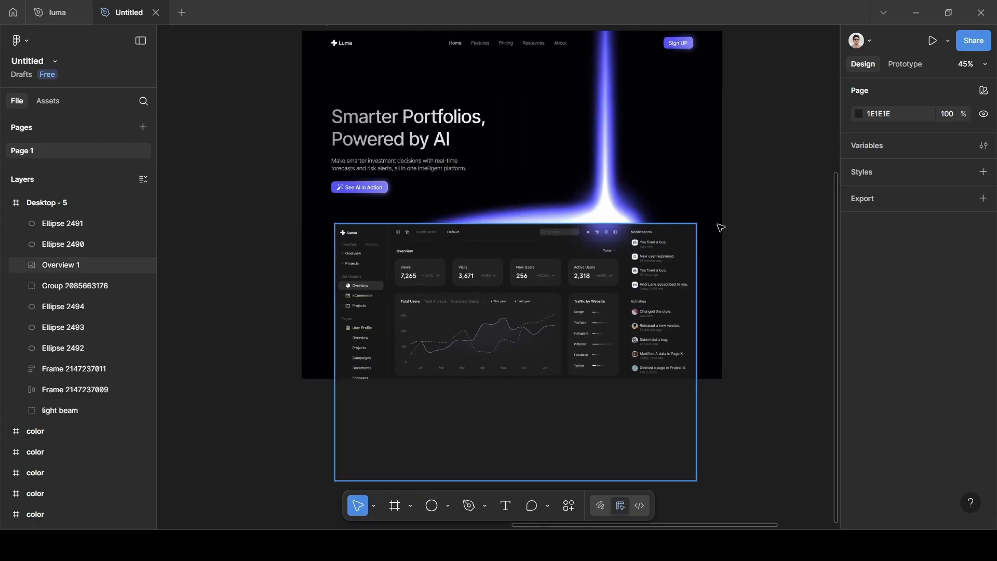
pyautogui.scroll(2, 717, 223)
pyautogui.hscroll(2, 720, 228)
pyautogui.scroll(-2, 721, 227)
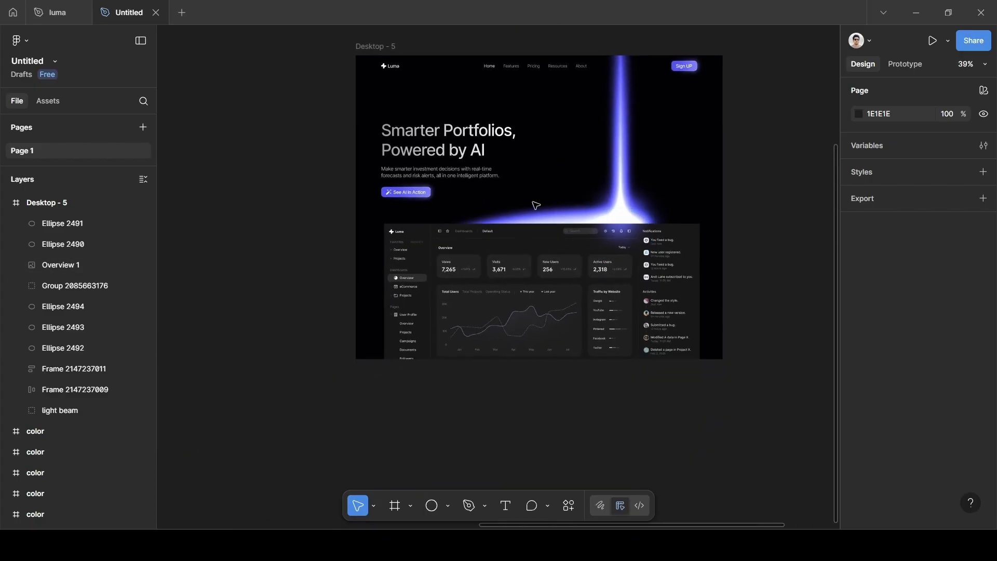
# Draw a rectangle about 292 × 415 over the dashboard image's upper-right corner, starting at the beam's base
pyautogui.scroll(5, 496, 218)
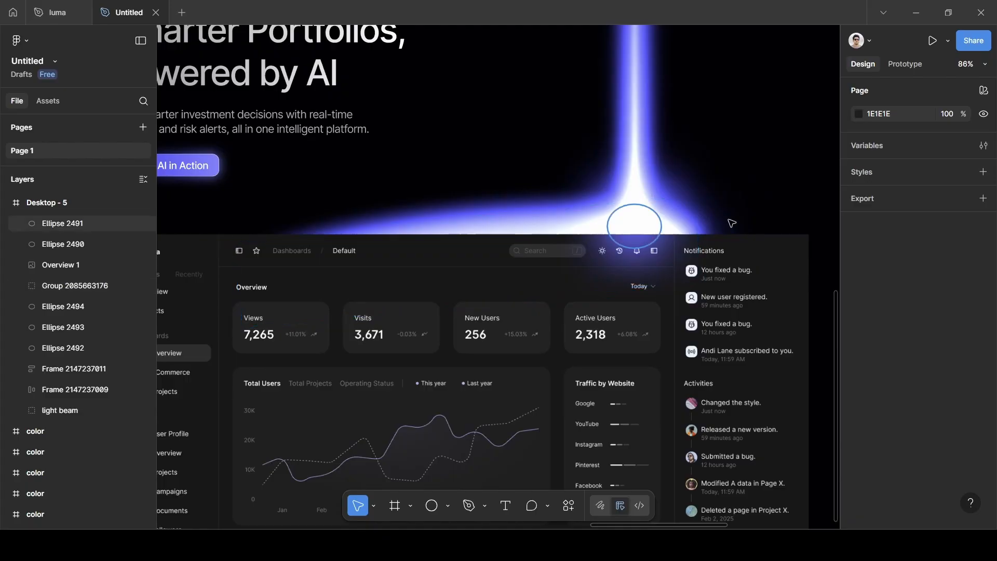
pyautogui.hscroll(3, 772, 234)
pyautogui.scroll(-2, 752, 238)
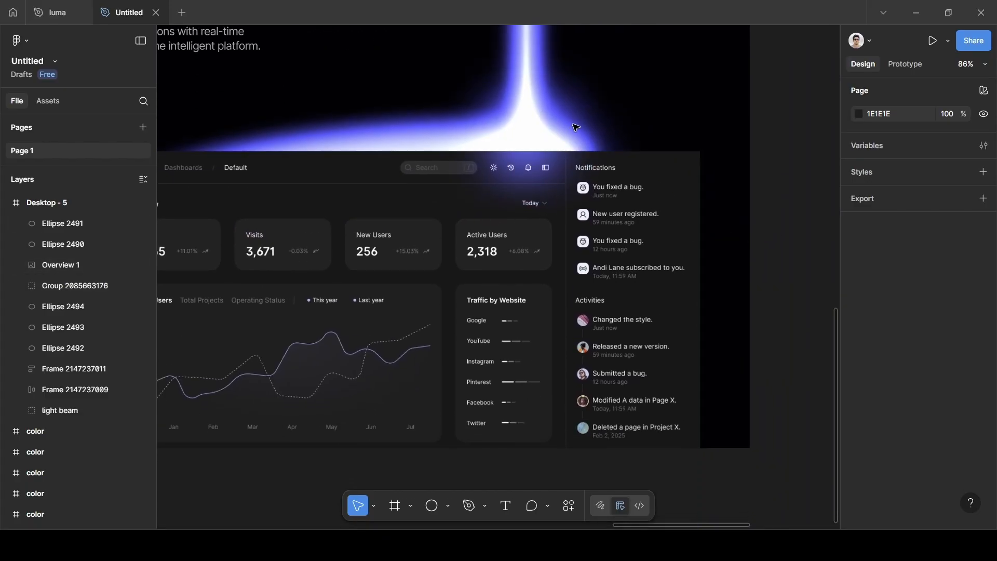
pyautogui.hscroll(1, 712, 313)
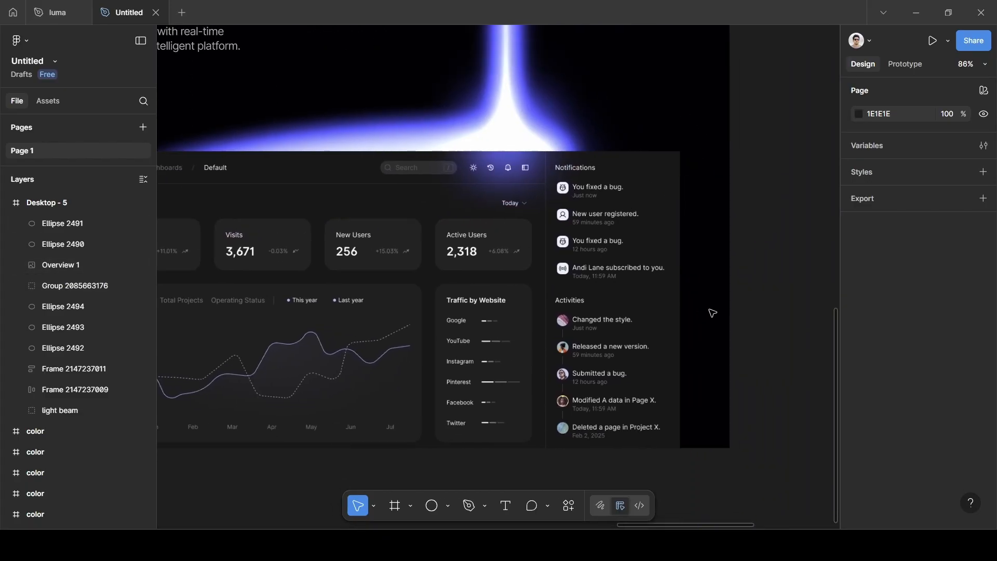
pyautogui.scroll(1, 712, 313)
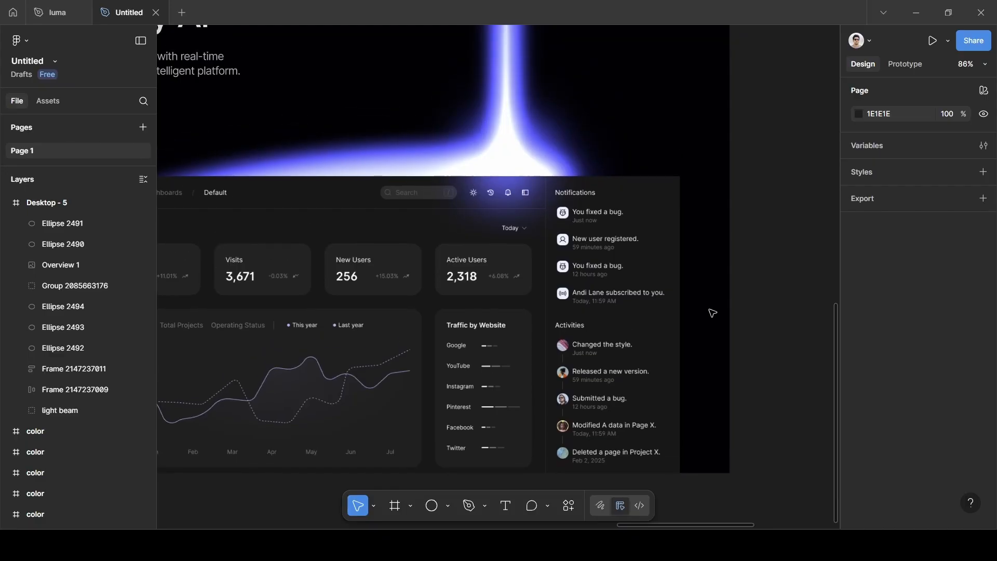
pyautogui.press('r')
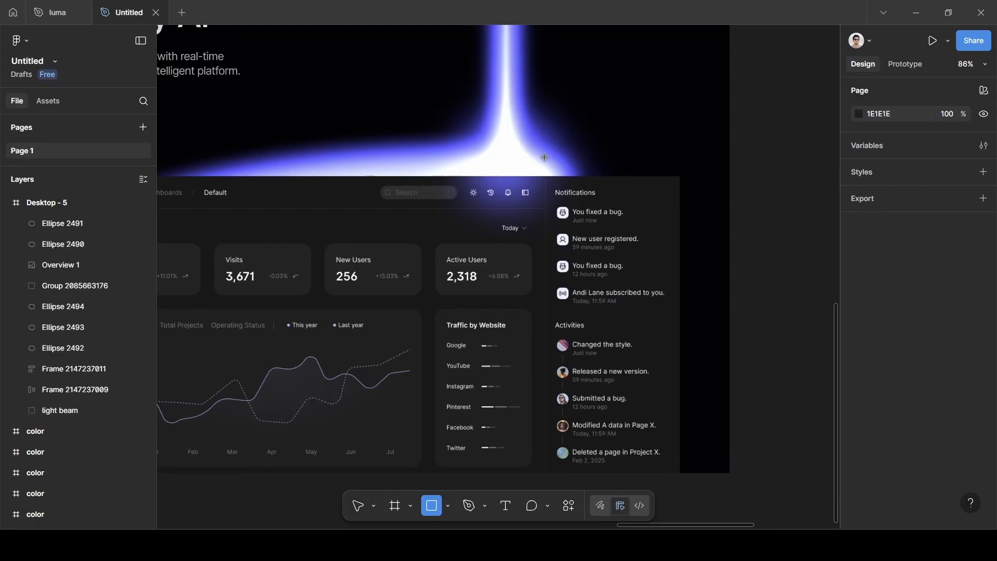
pyautogui.moveTo(538, 156); pyautogui.dragTo(694, 364)
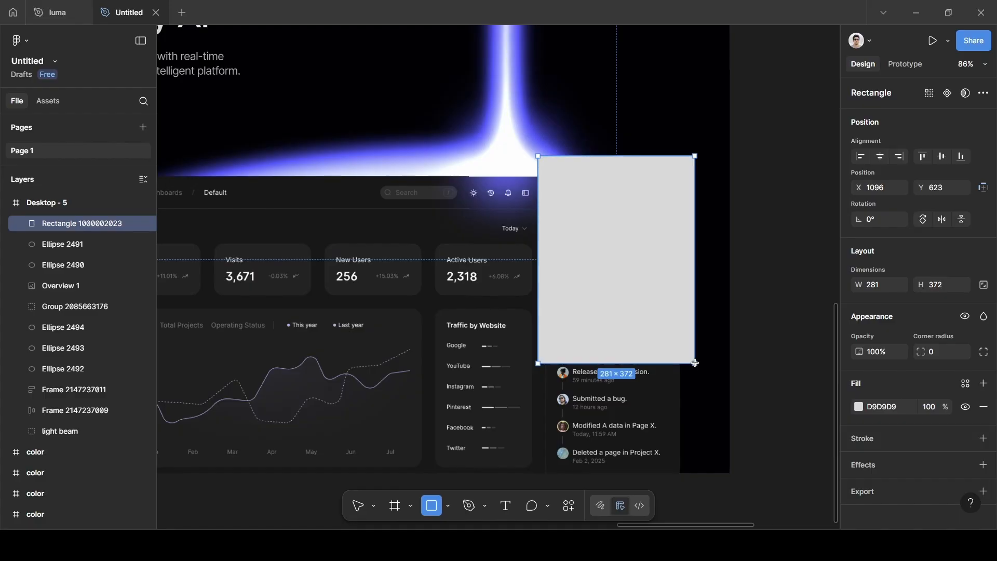
pyautogui.moveTo(695, 363); pyautogui.dragTo(701, 387)
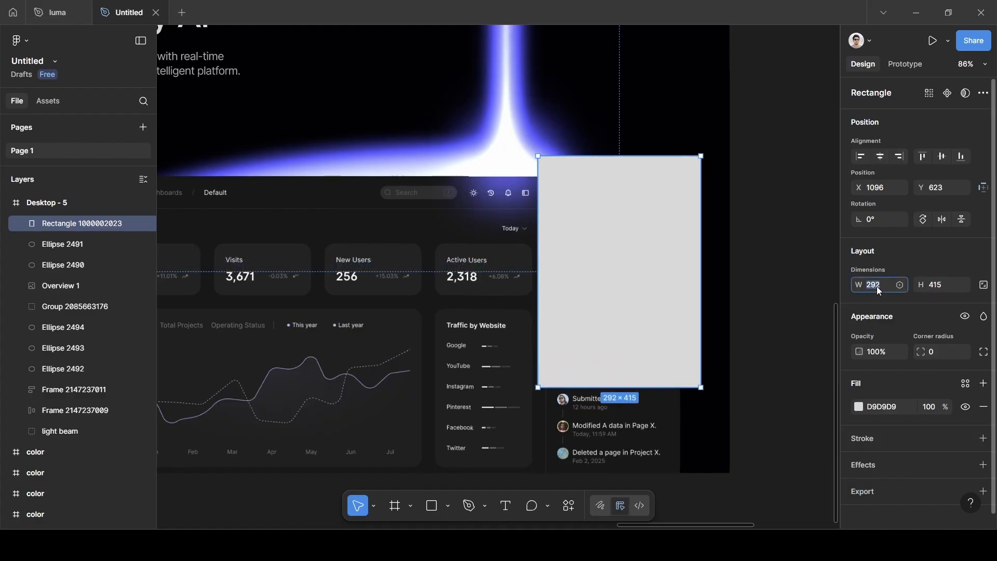
# Set the rectangle's size to 350 × 450 and move it to about X 1059, Y 629 over the dashboard's upper-right corner
pyautogui.press('BackSpace')
pyautogui.write('350')
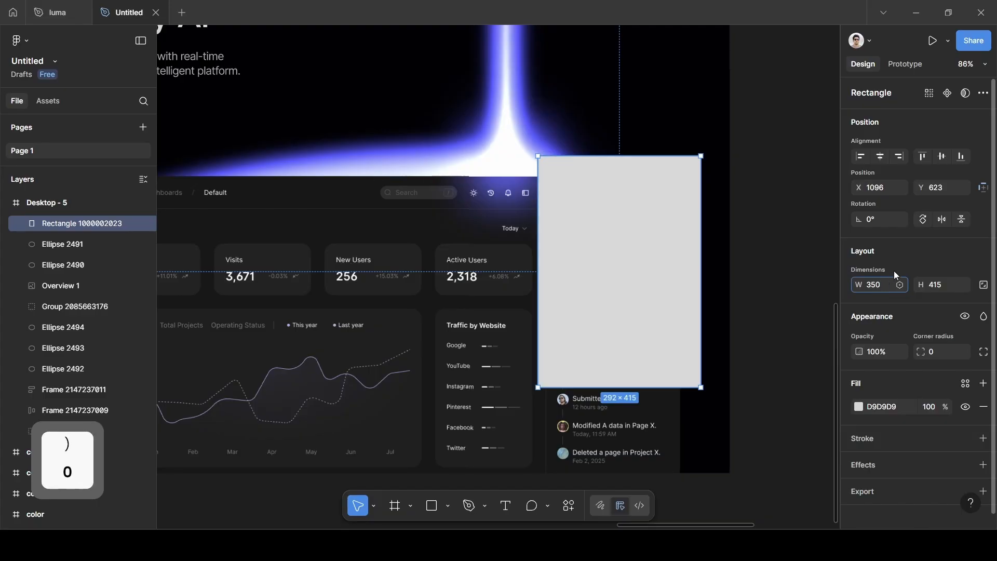
pyautogui.press('Tab')
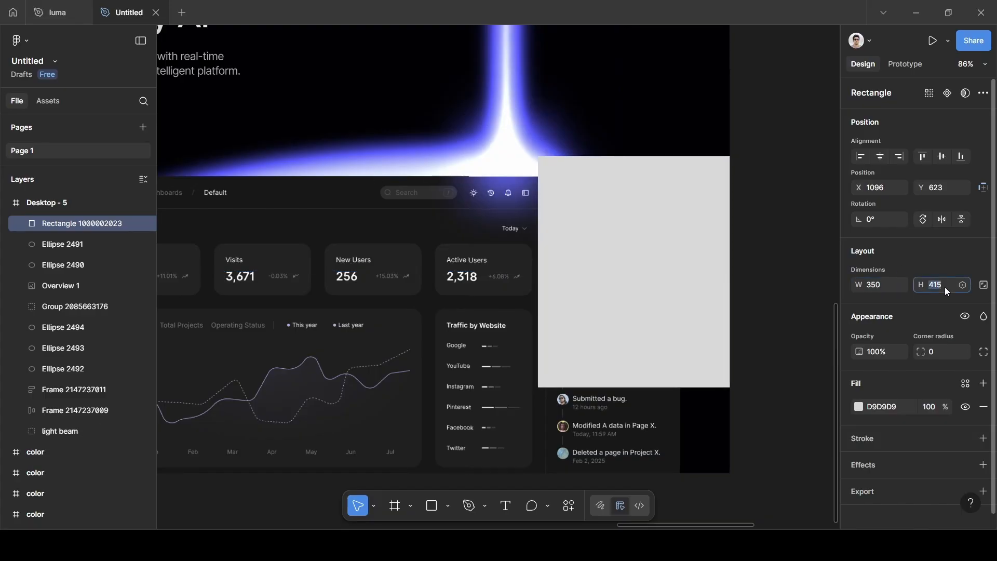
pyautogui.press('BackSpace')
pyautogui.write('450')
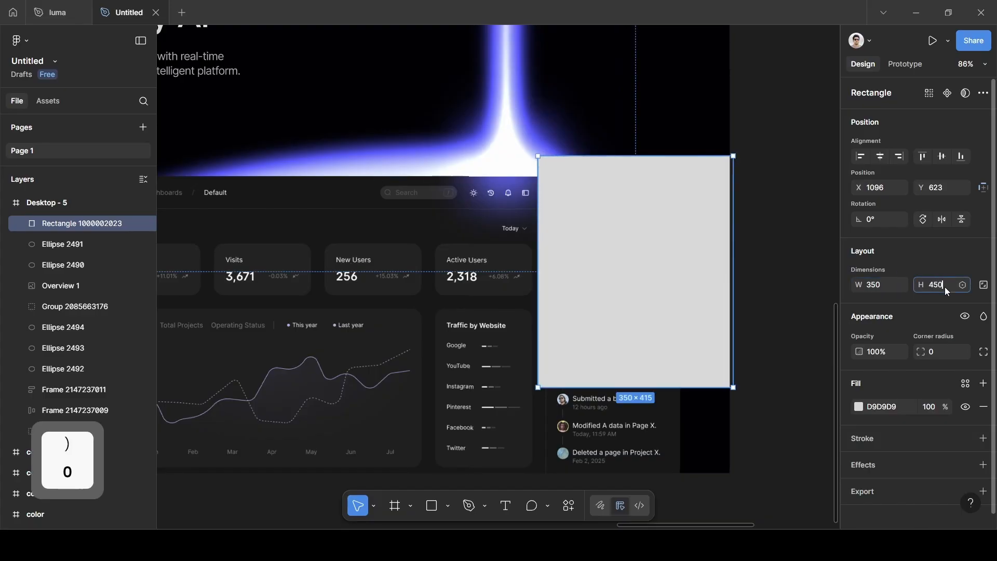
pyautogui.press('Return')
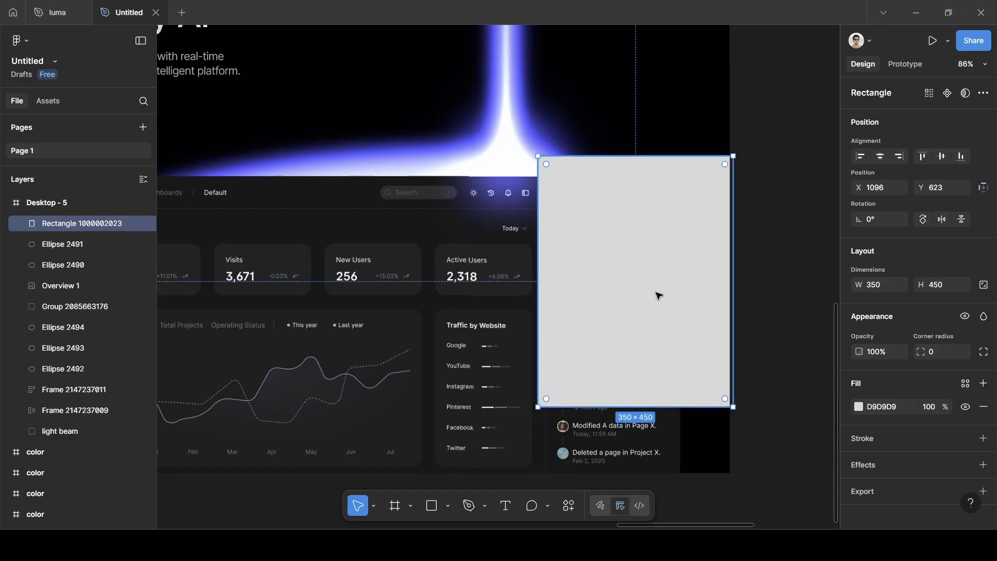
pyautogui.moveTo(657, 294); pyautogui.dragTo(637, 300)
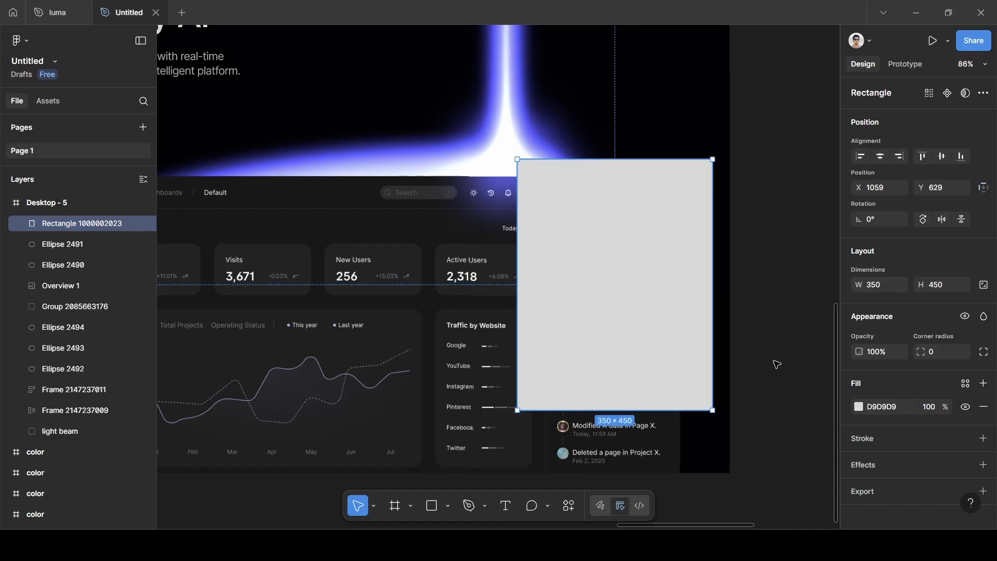
# Change the rectangle's fill to a linear gradient and sample its first stop's color from the blue swatch labelled 4E52F8
pyautogui.click(857, 407)
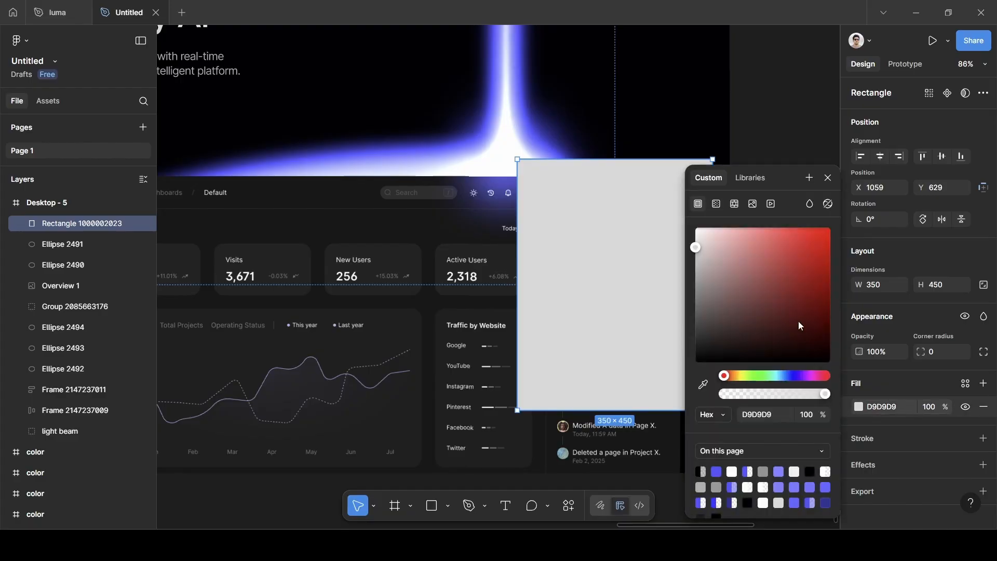
pyautogui.click(716, 204)
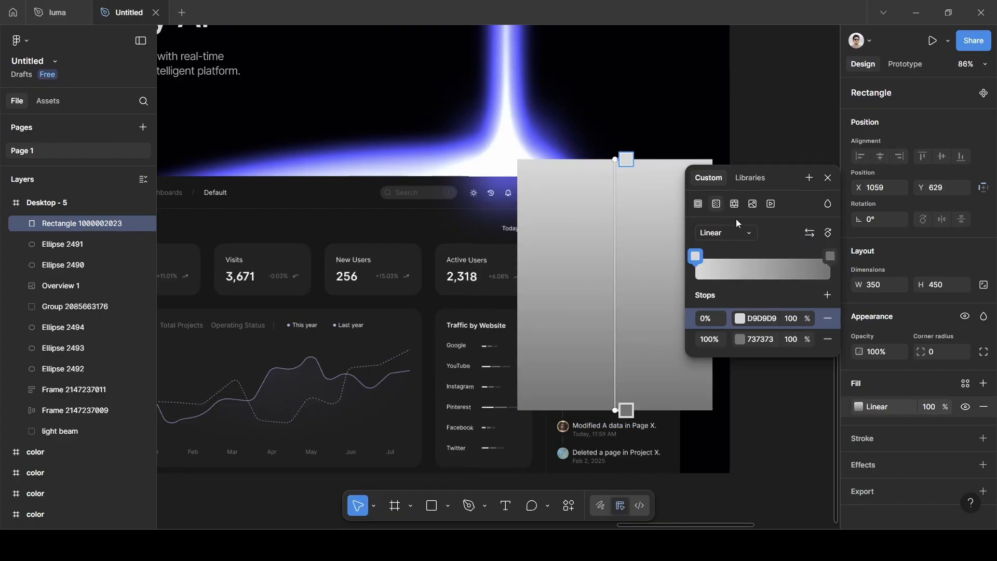
pyautogui.click(742, 321)
pyautogui.click(547, 385)
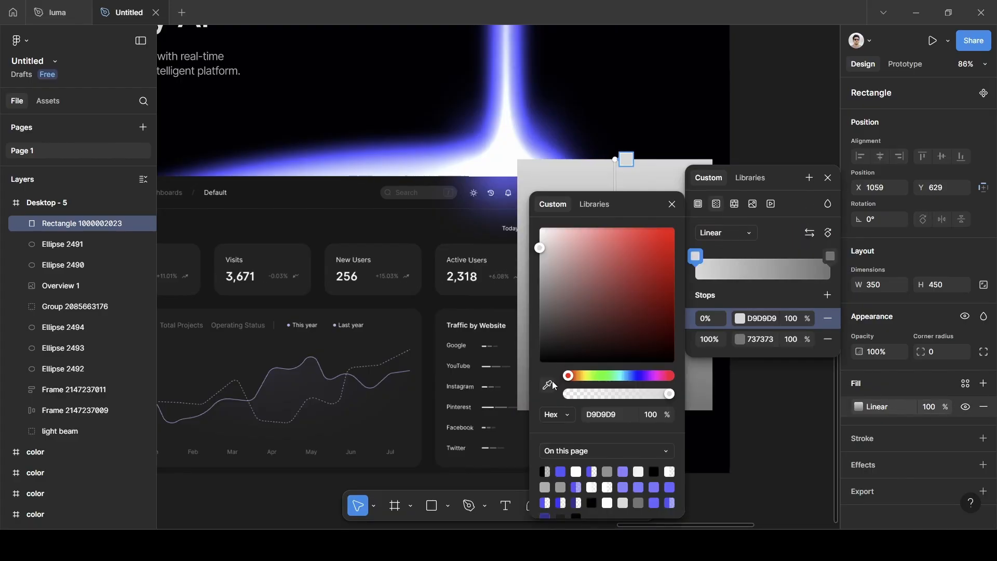
pyautogui.scroll(-3, 412, 274)
pyautogui.scroll(10, 412, 274)
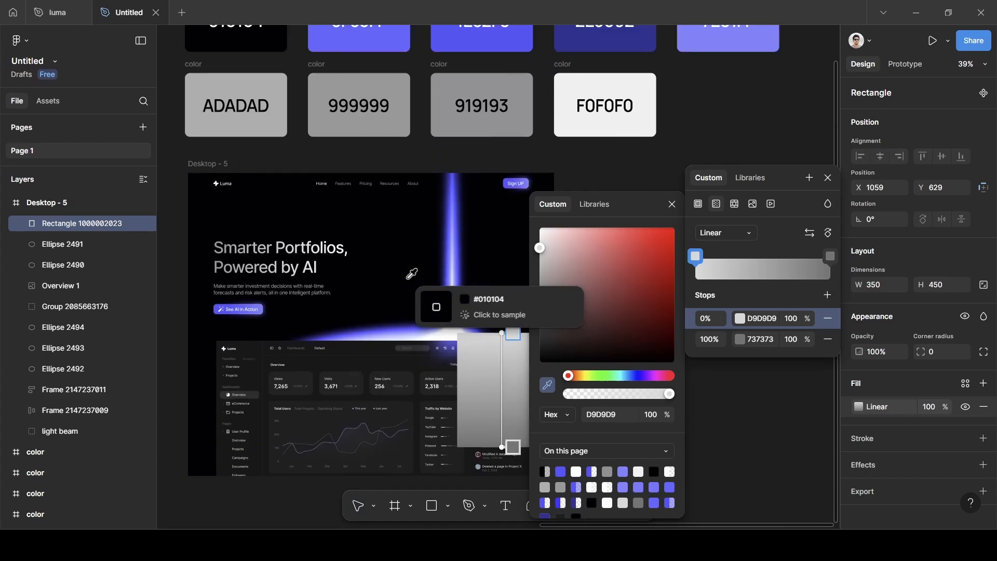
pyautogui.click(473, 146)
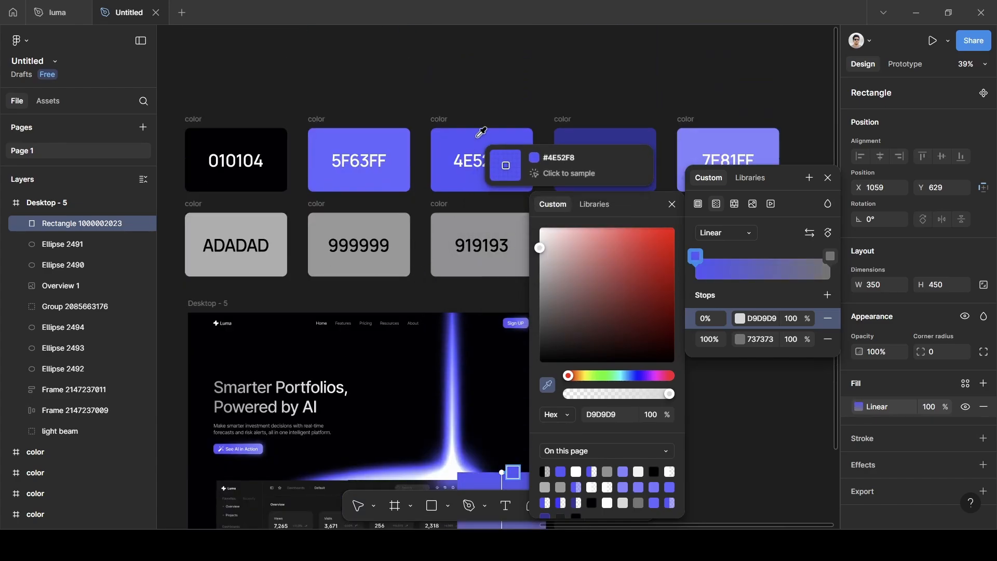
pyautogui.click(672, 205)
pyautogui.scroll(-4, 491, 413)
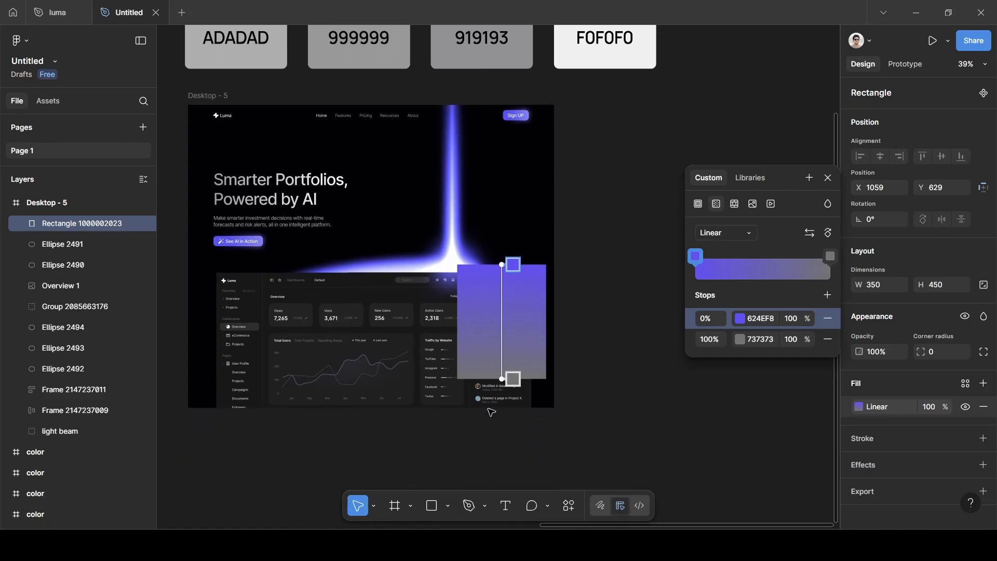
# Resample the gradient's 0% stop from the palette swatch so that its color is 4E52F8
pyautogui.scroll(4, 490, 409)
pyautogui.scroll(-1, 540, 369)
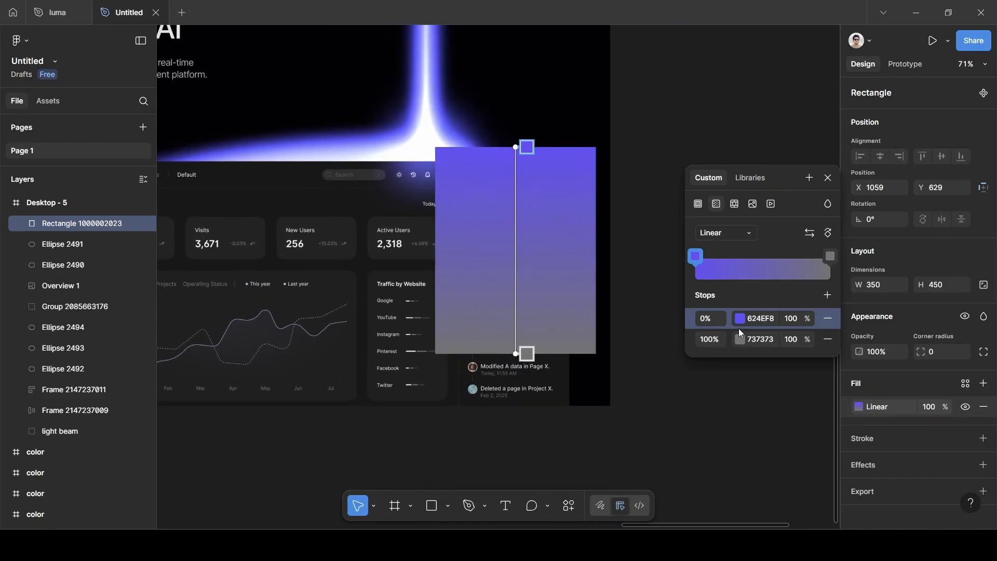
pyautogui.click(739, 318)
pyautogui.click(546, 387)
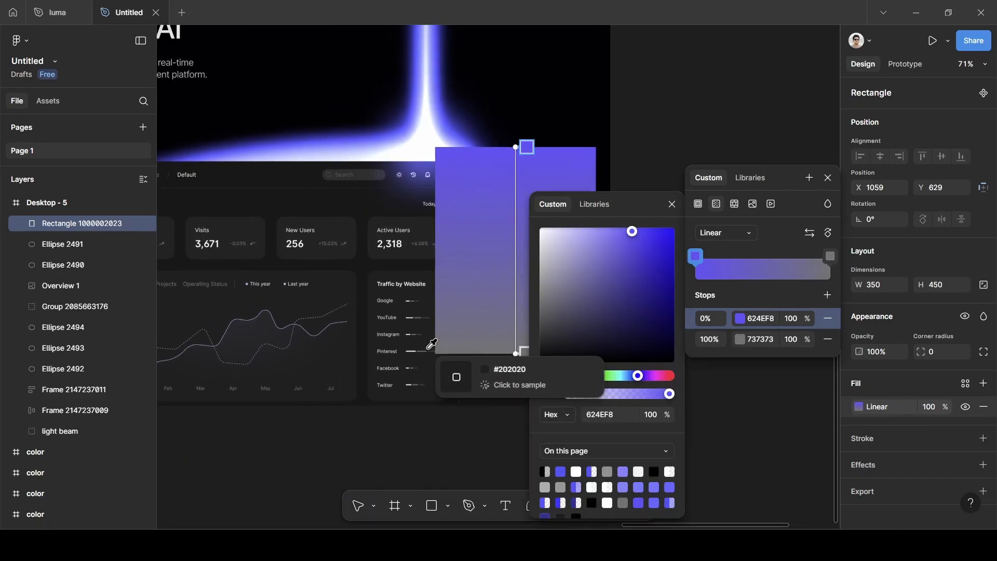
pyautogui.scroll(-5, 433, 343)
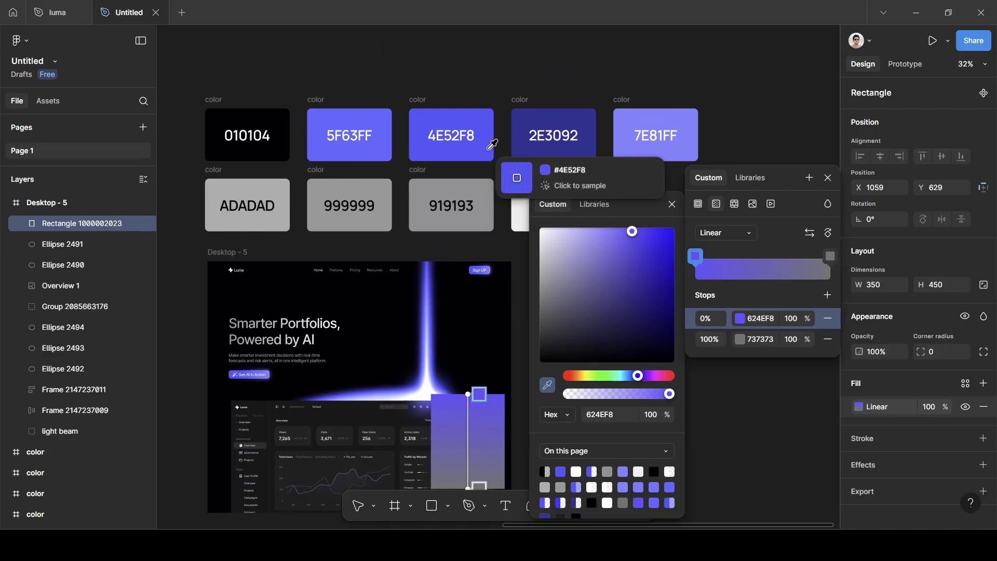
pyautogui.click(486, 151)
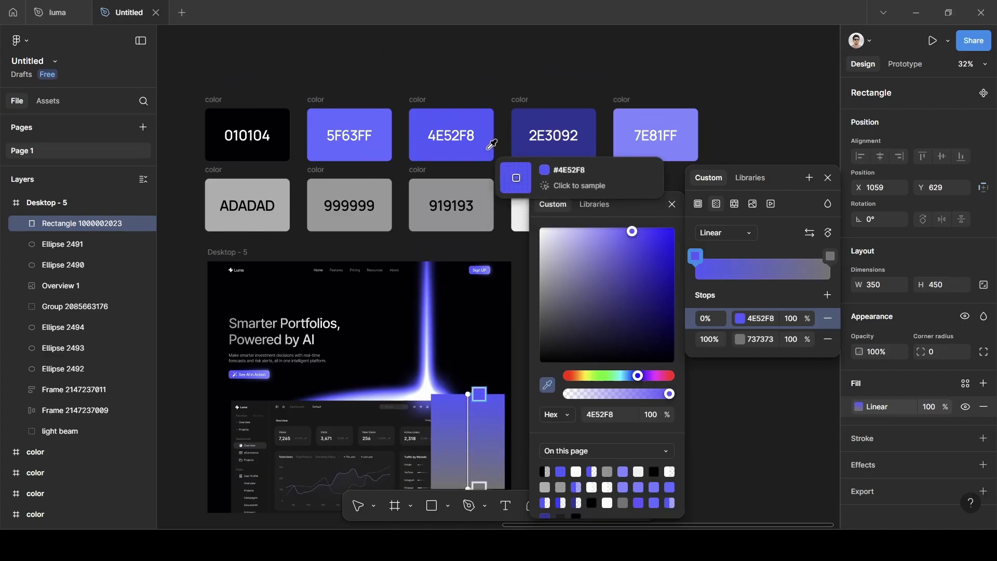
pyautogui.click(671, 204)
# Copy color 4E52F8 to the gradient's 100% stop and set that stop's opacity to 0%
pyautogui.hotkey('ctrl', 'c')
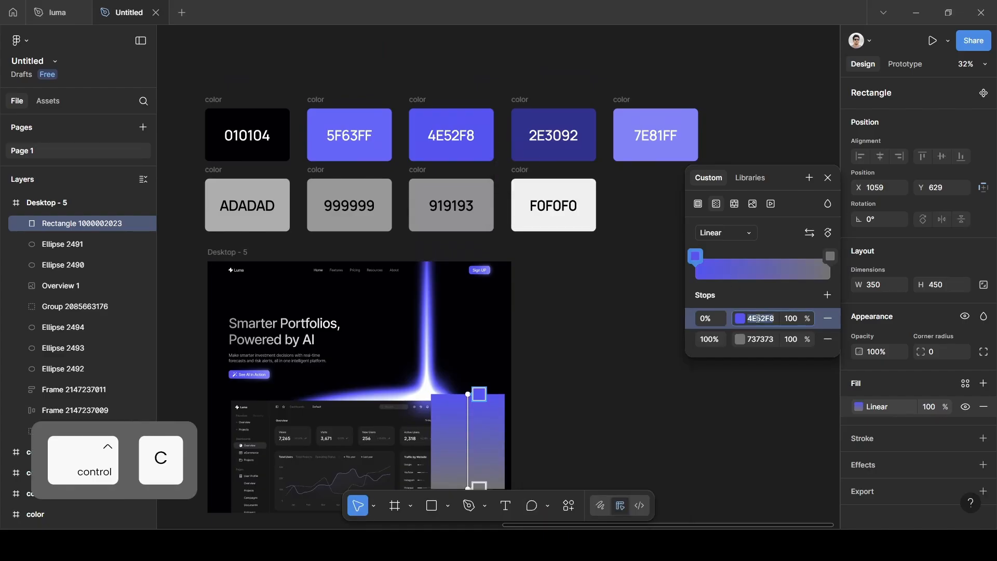
pyautogui.click(762, 340)
pyautogui.hotkey('ctrl', 'v')
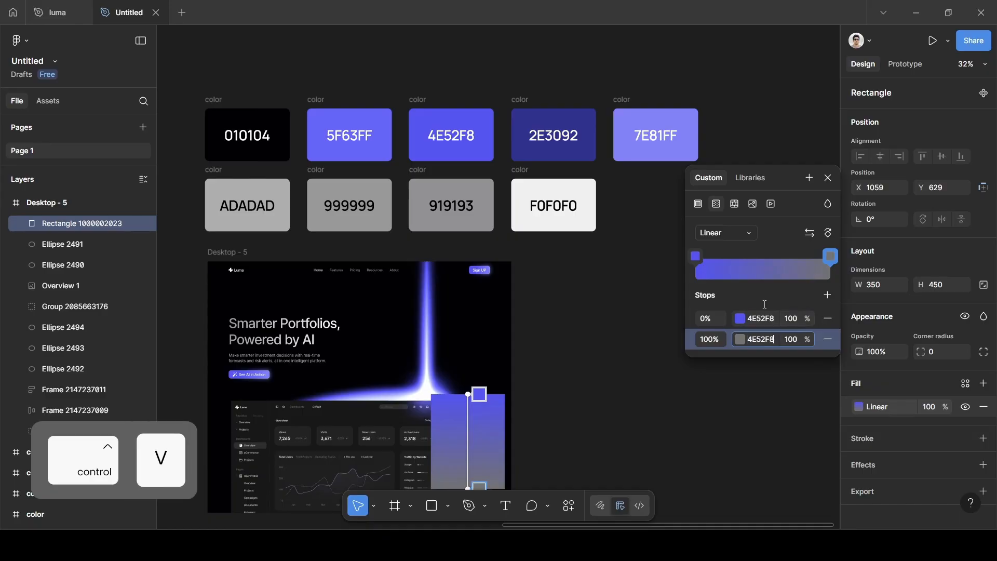
pyautogui.scroll(-5, 483, 301)
pyautogui.scroll(5, 483, 301)
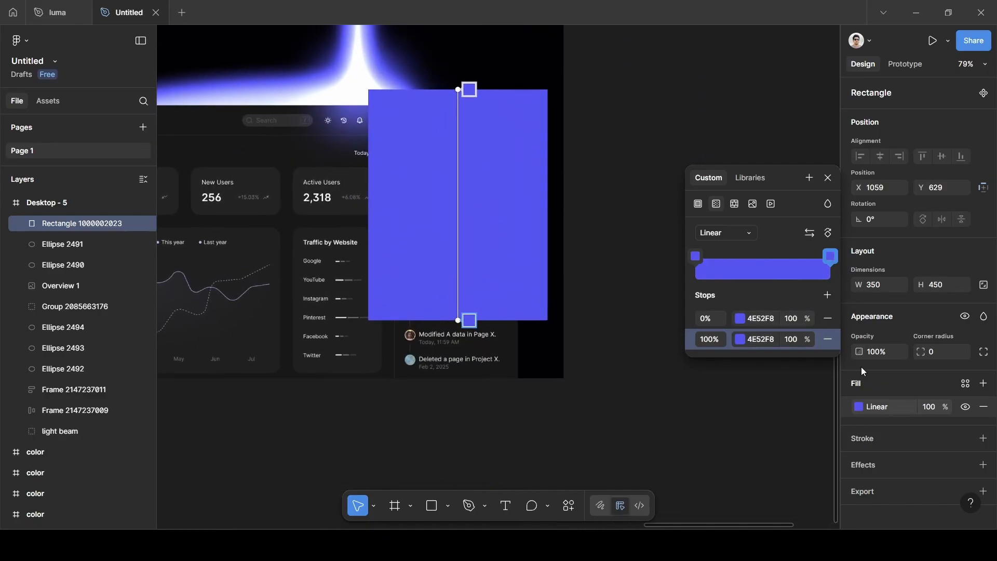
pyautogui.click(791, 341)
pyautogui.write('0')
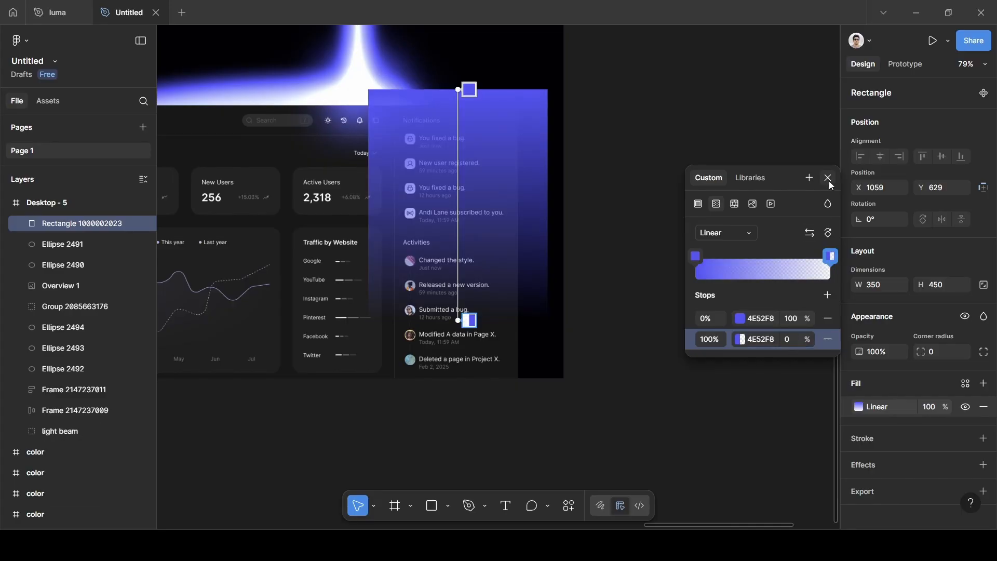
pyautogui.click(829, 179)
# Add a uniform layer blur of 50 to the gradient rectangle
pyautogui.scroll(-1, 874, 456)
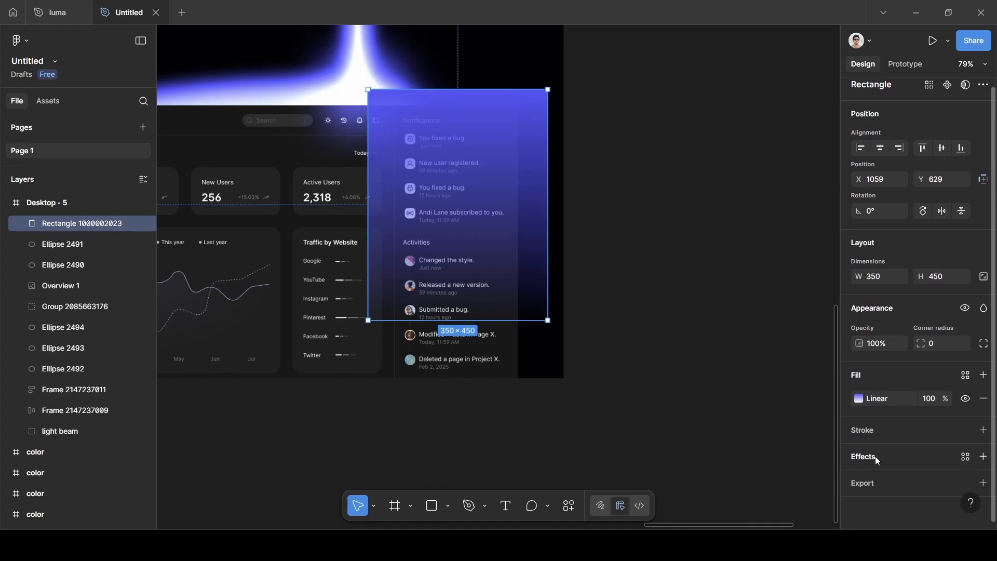
pyautogui.click(874, 456)
pyautogui.click(894, 484)
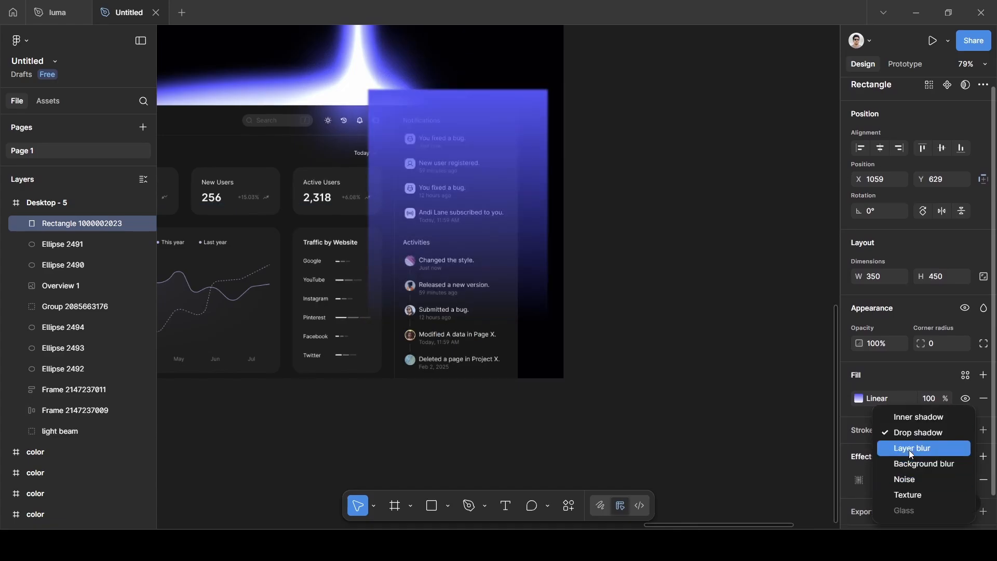
pyautogui.click(909, 450)
pyautogui.click(859, 481)
pyautogui.click(780, 503)
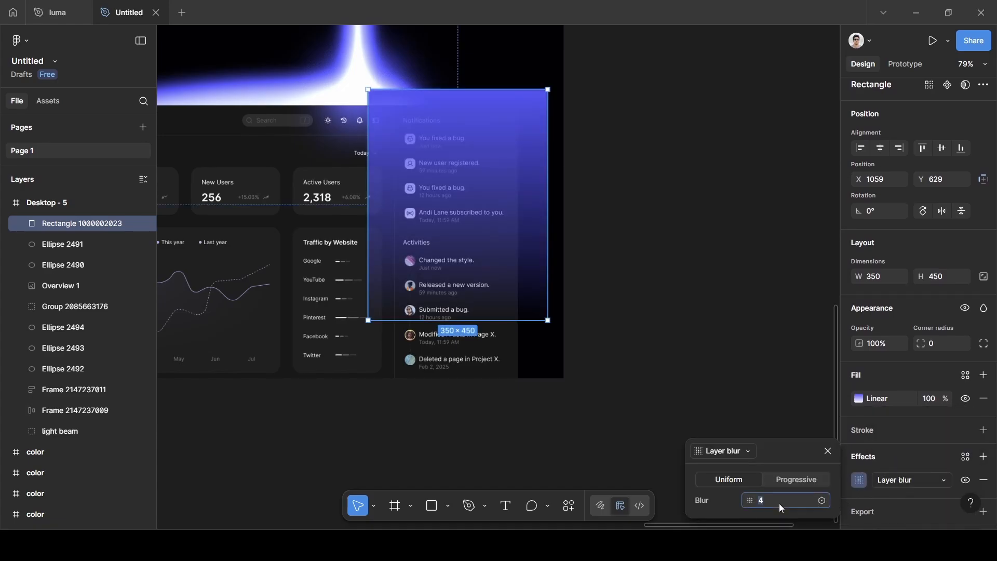
pyautogui.press('BackSpace')
pyautogui.write('50')
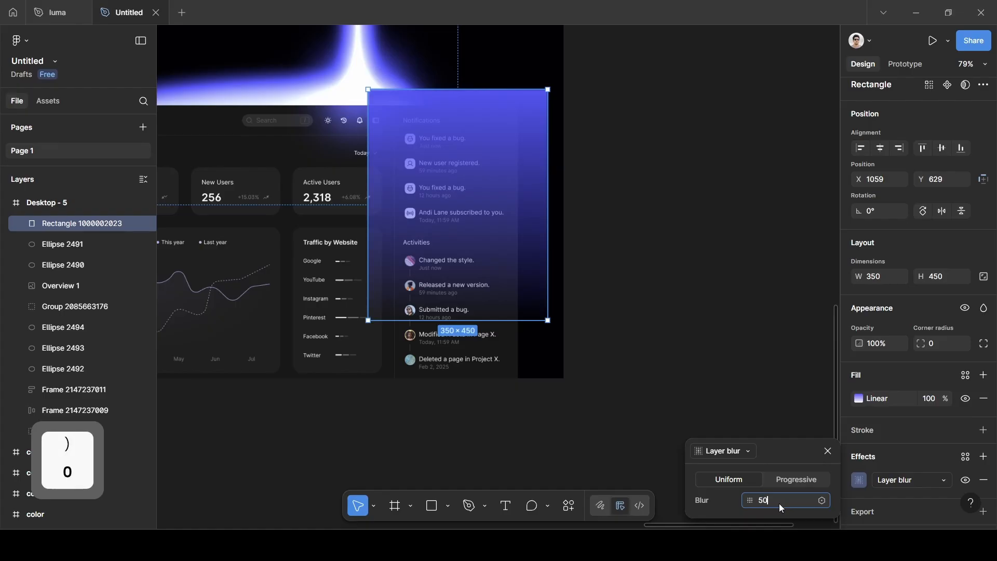
# Set the rectangle's blend mode to Plus lighter and place its layer directly beneath the Overview 1 dashboard image
pyautogui.click(984, 308)
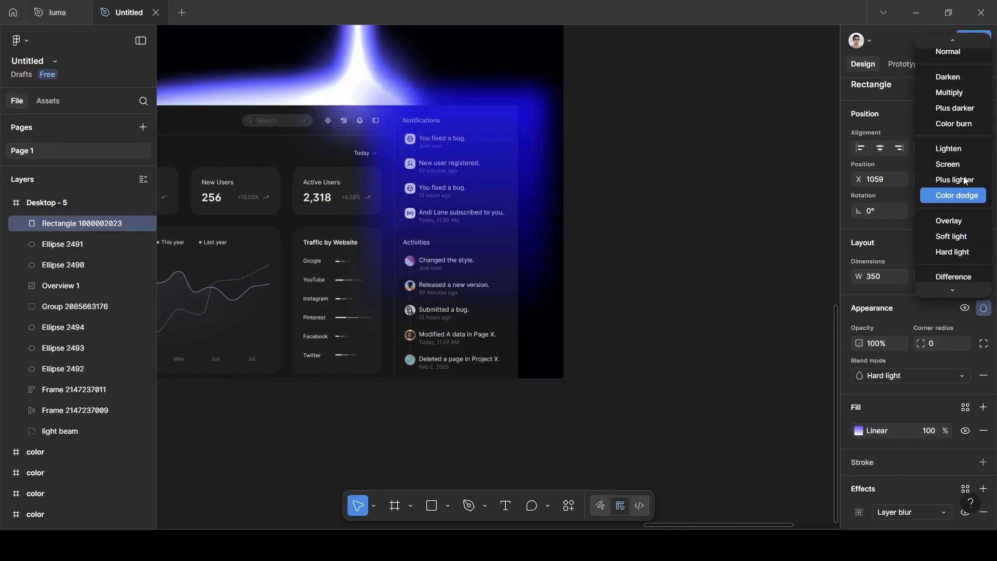
pyautogui.click(965, 181)
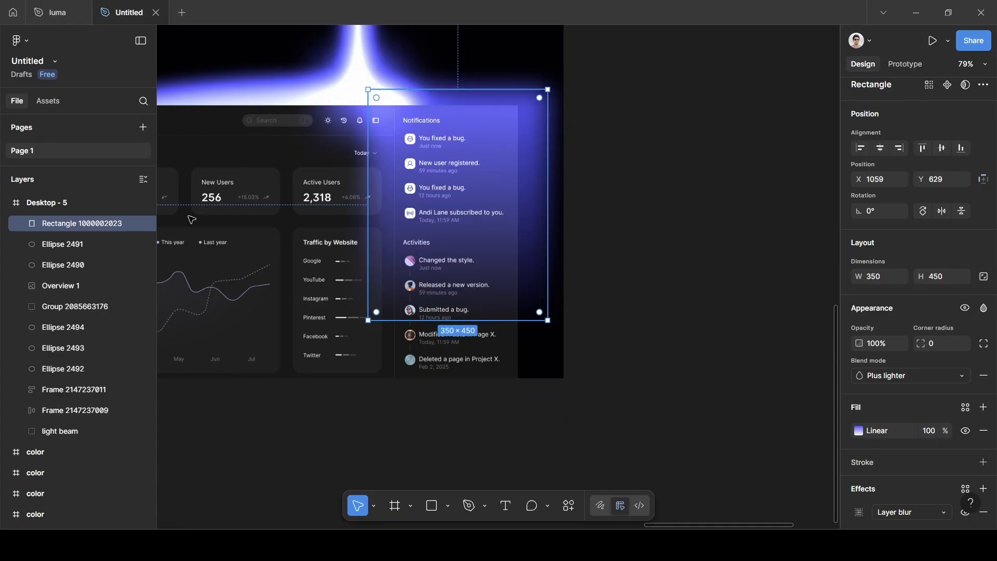
pyautogui.moveTo(82, 222); pyautogui.dragTo(73, 287)
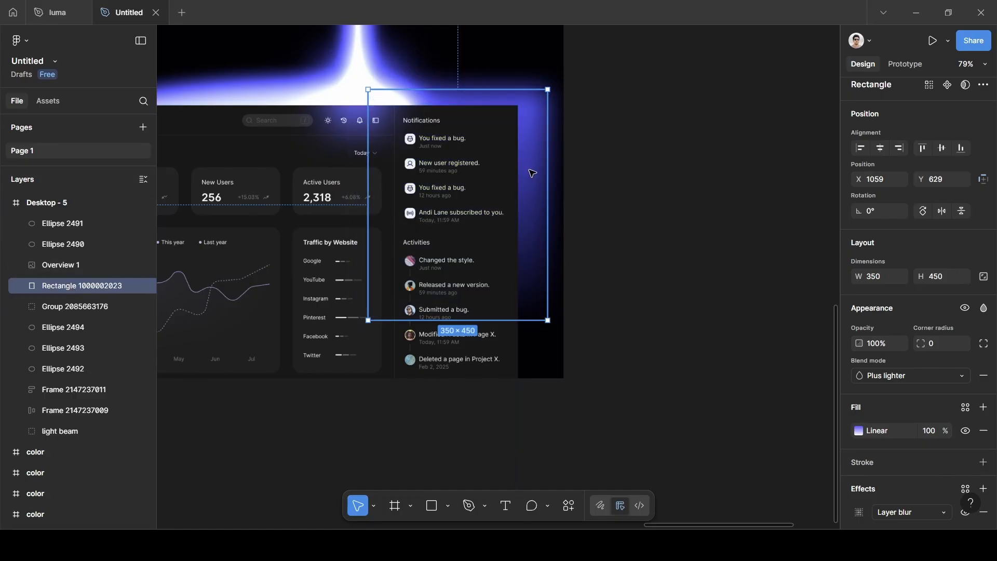
# Move the rectangle to about X 1029, Y 637 behind the dashboard's right edge and duplicate it twice in place
pyautogui.moveTo(532, 173); pyautogui.dragTo(517, 177)
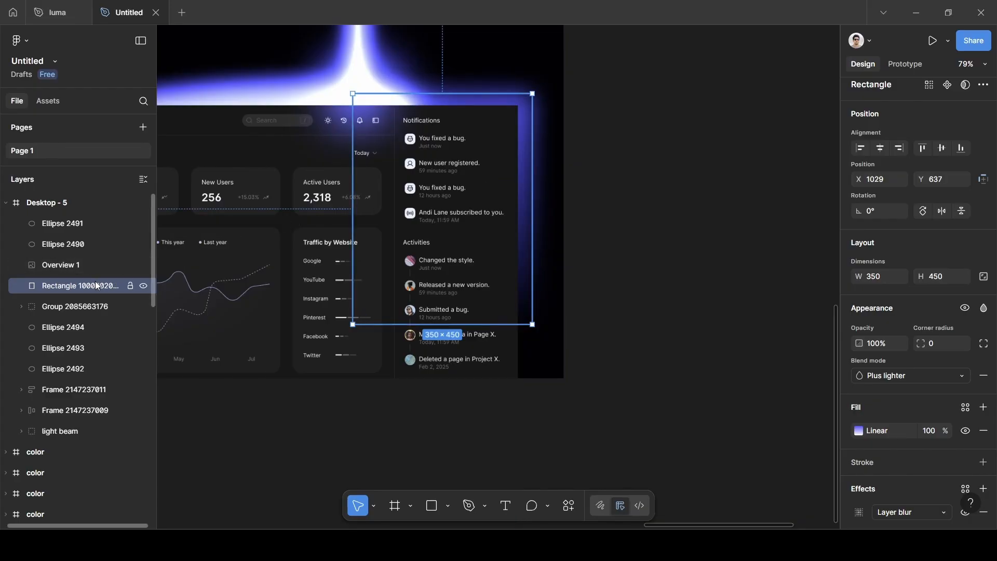
pyautogui.hotkey('ctrl', 'd')
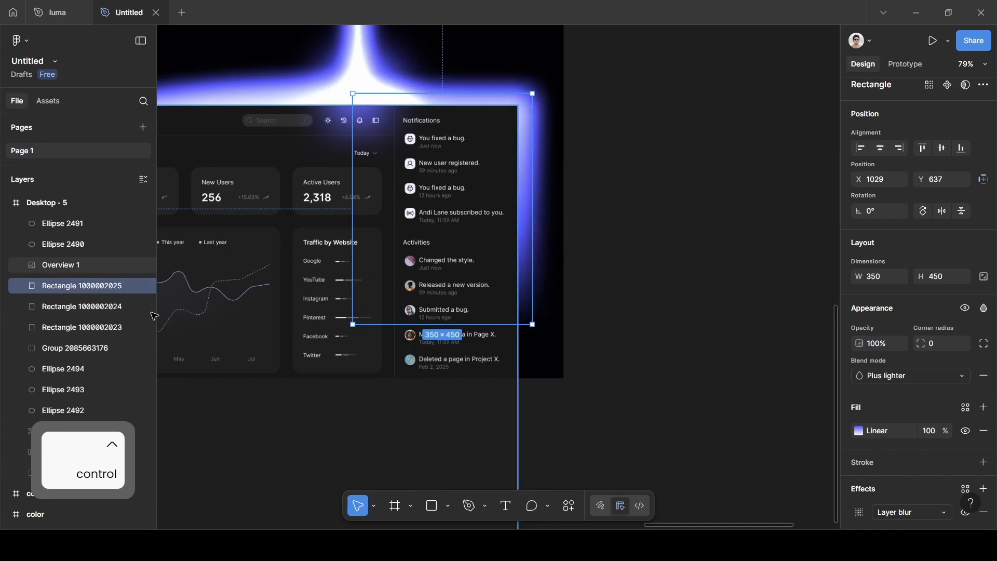
pyautogui.hotkey('ctrl', 'd')
pyautogui.click(627, 173)
# Examine the three stacked rectangles and the glow around the dashboard's top, right and left edges
pyautogui.scroll(-5, 627, 173)
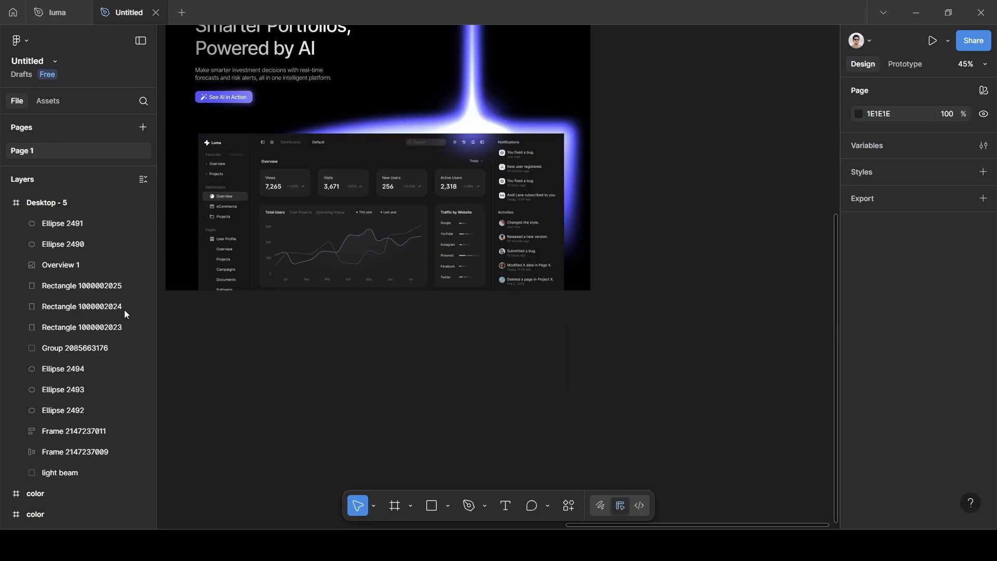
pyautogui.click(68, 328)
pyautogui.click(67, 309)
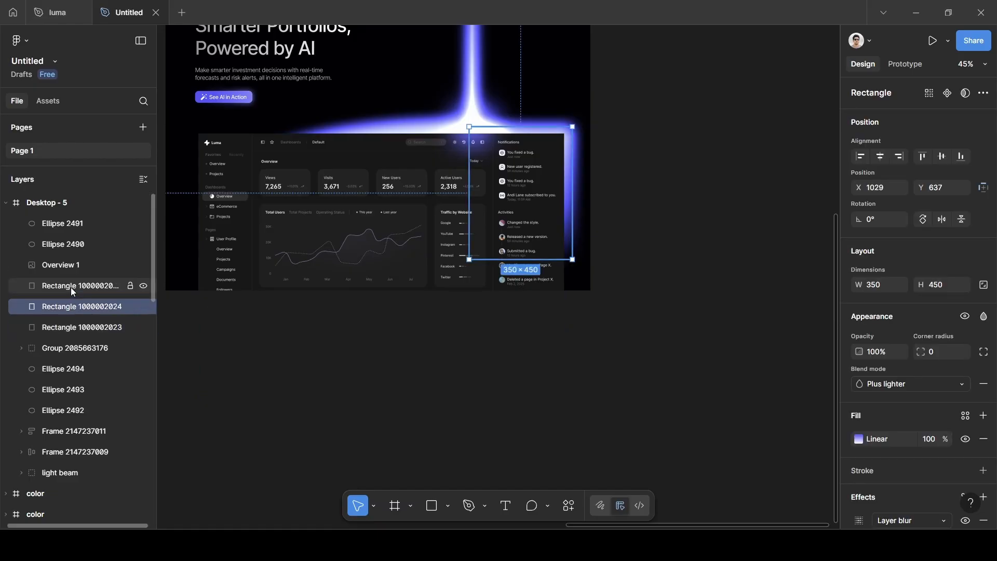
pyautogui.click(70, 288)
pyautogui.click(745, 294)
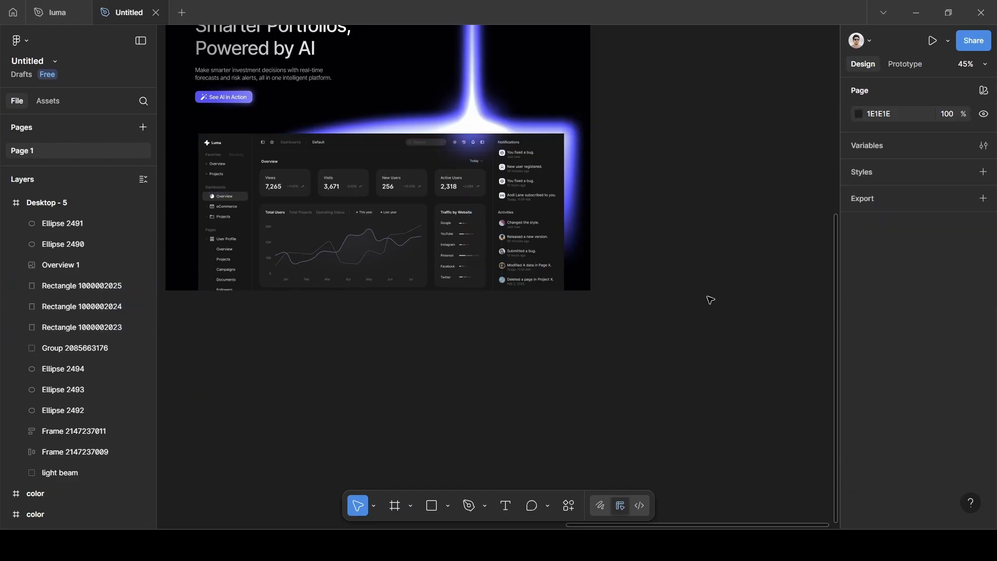
pyautogui.scroll(-2, 697, 298)
pyautogui.hscroll(-3, 698, 299)
pyautogui.hscroll(6, 697, 299)
pyautogui.scroll(-1, 696, 299)
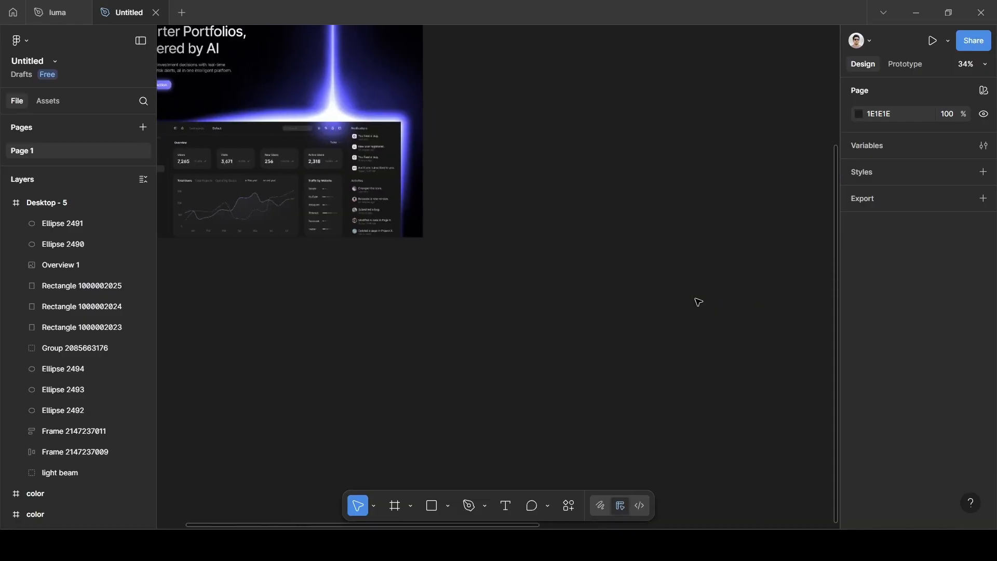
pyautogui.scroll(-1, 691, 298)
pyautogui.hscroll(1, 707, 225)
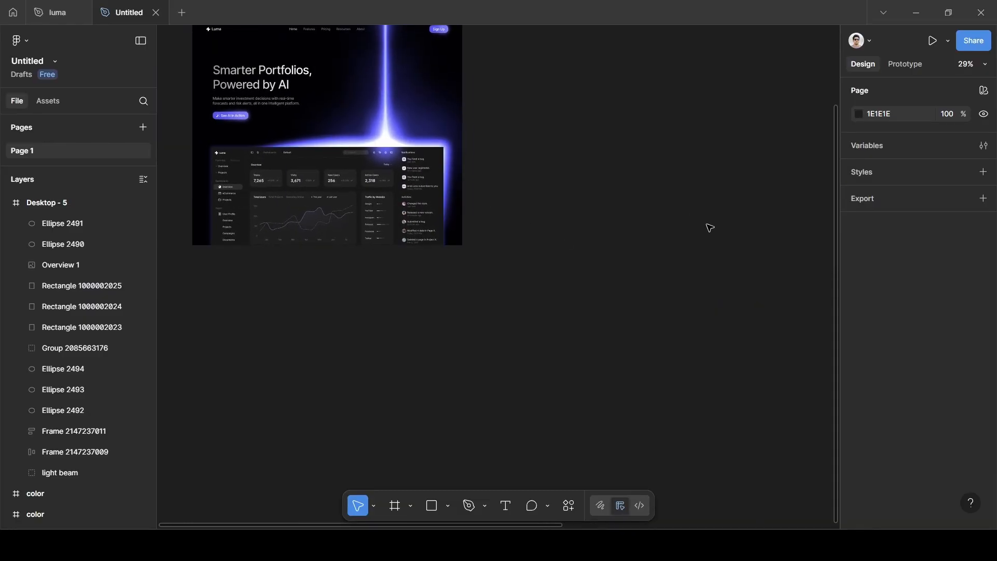
pyautogui.hscroll(-6, 708, 228)
pyautogui.scroll(1, 709, 231)
pyautogui.scroll(4, 673, 224)
pyautogui.hscroll(-4, 675, 225)
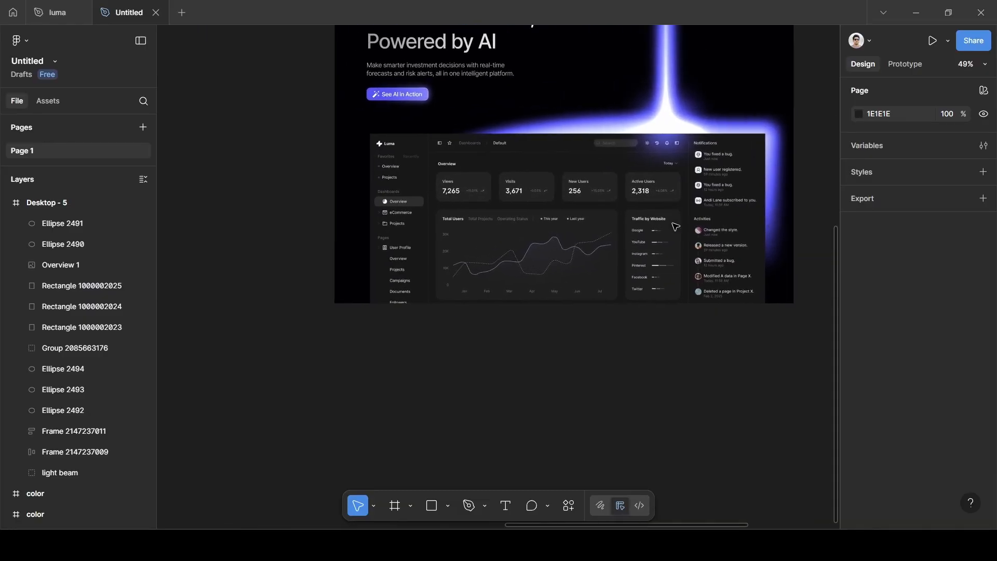
pyautogui.scroll(3, 674, 226)
pyautogui.hscroll(1, 670, 213)
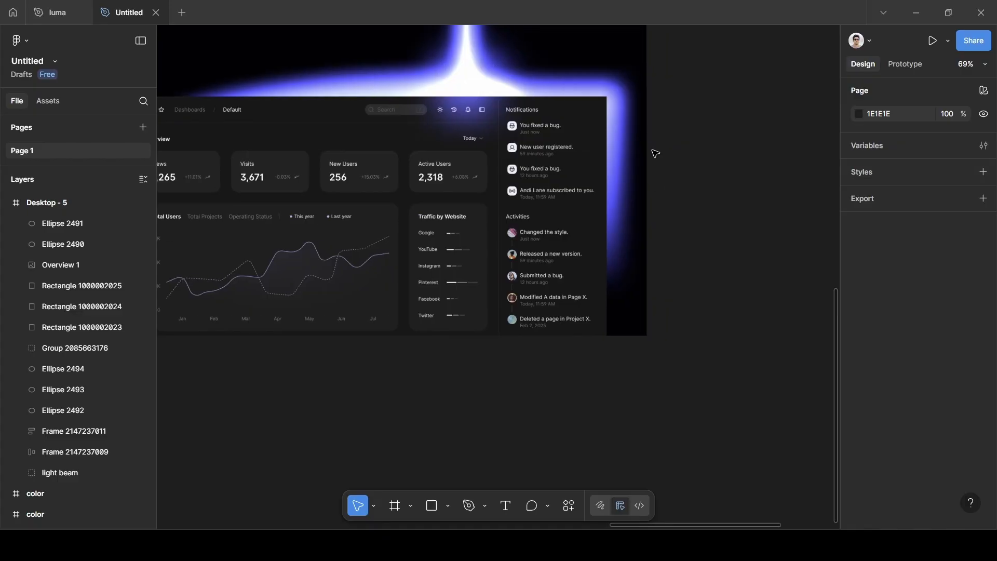
pyautogui.hscroll(-8, 697, 287)
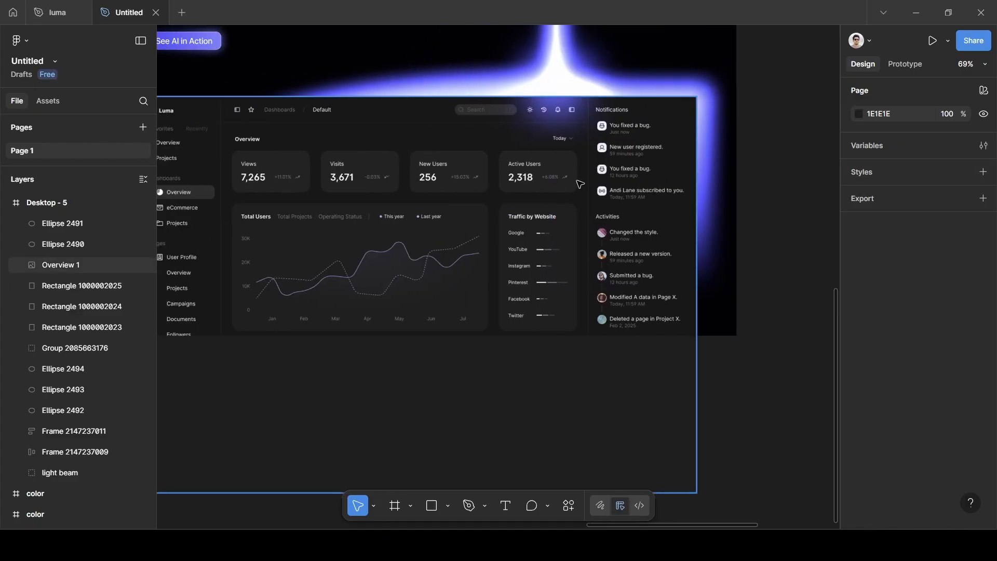
pyautogui.scroll(-1, 467, 176)
pyautogui.scroll(5, 449, 227)
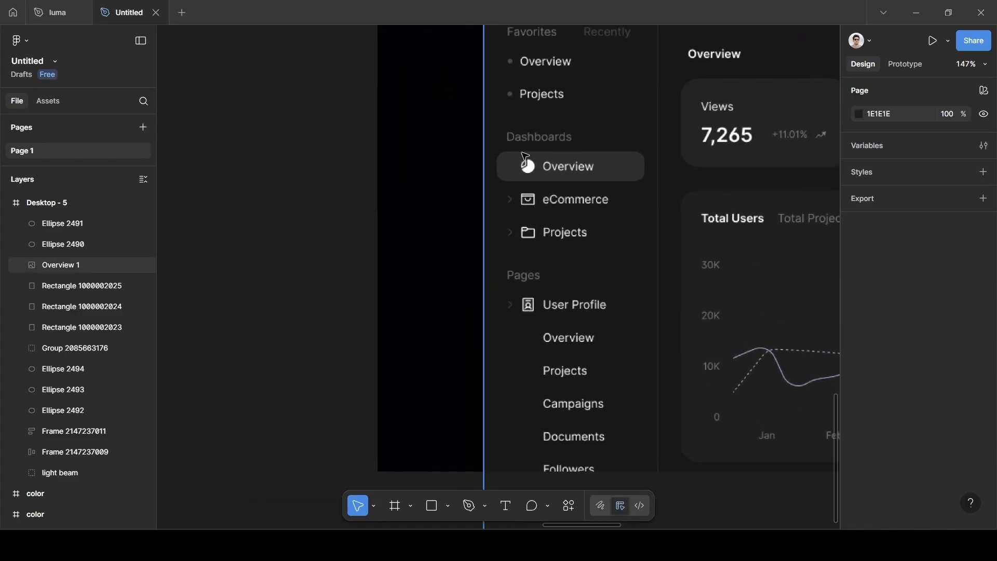
pyautogui.hscroll(-3, 517, 293)
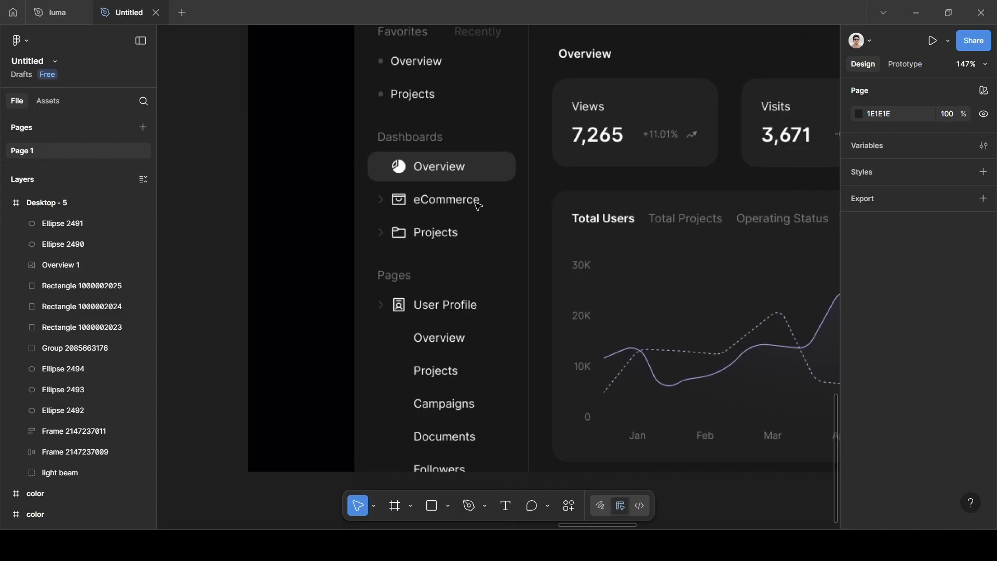
pyautogui.scroll(2, 476, 202)
pyautogui.scroll(-1, 476, 202)
pyautogui.scroll(-8, 475, 202)
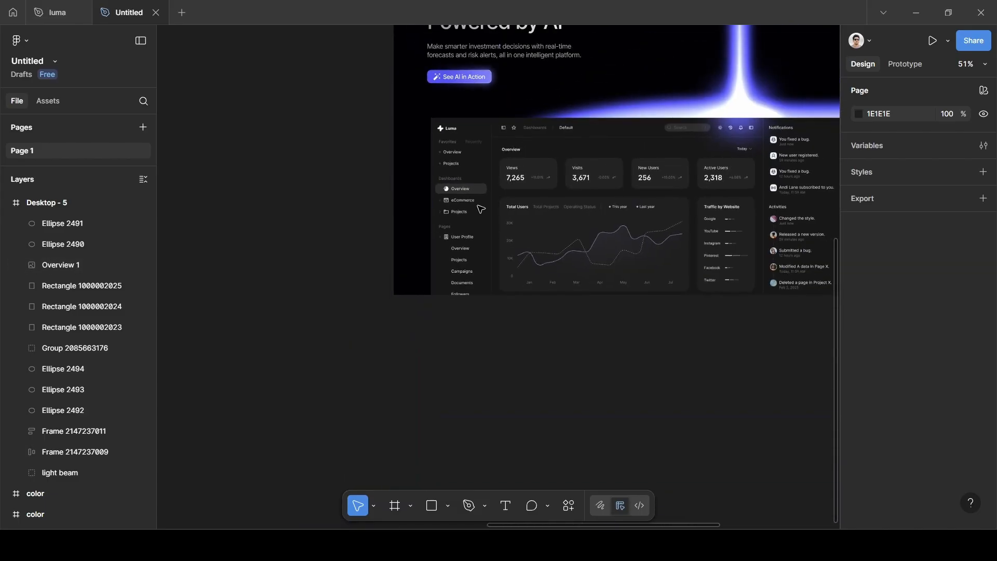
pyautogui.hscroll(-12, 478, 206)
pyautogui.hscroll(-10, 472, 213)
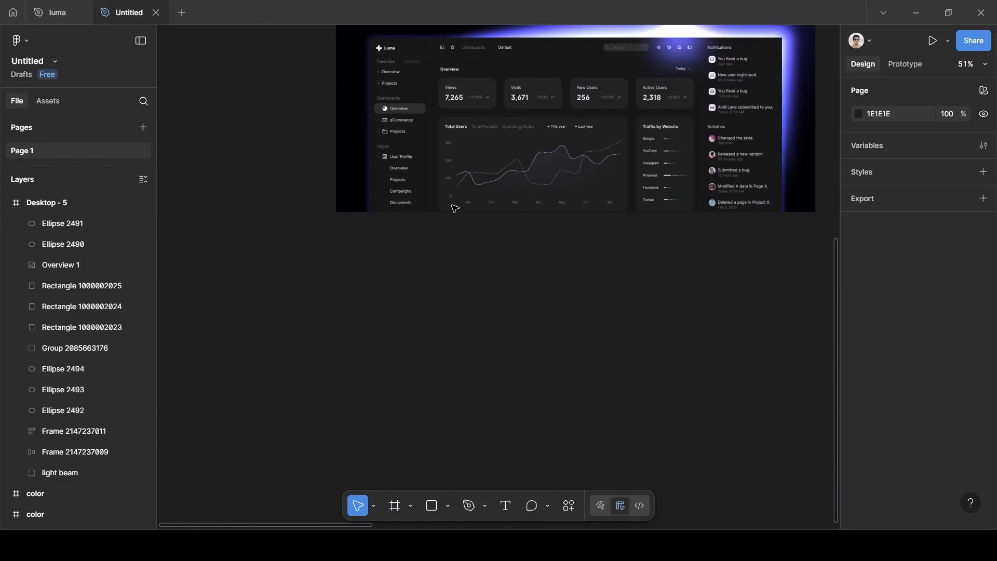
# Examine the glow along the dashboard's left, top and right edges and compare it across the whole hero
pyautogui.scroll(5, 634, 191)
pyautogui.scroll(3, 622, 193)
pyautogui.hscroll(-6, 503, 157)
pyautogui.scroll(3, 502, 157)
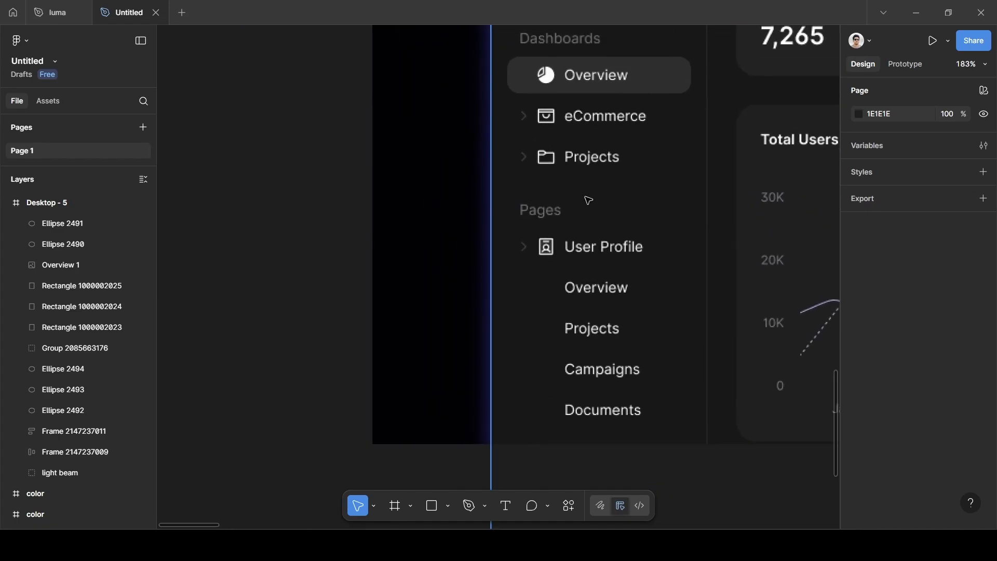
pyautogui.hscroll(6, 588, 200)
pyautogui.scroll(-5, 589, 202)
pyautogui.scroll(3, 589, 202)
pyautogui.hscroll(8, 591, 203)
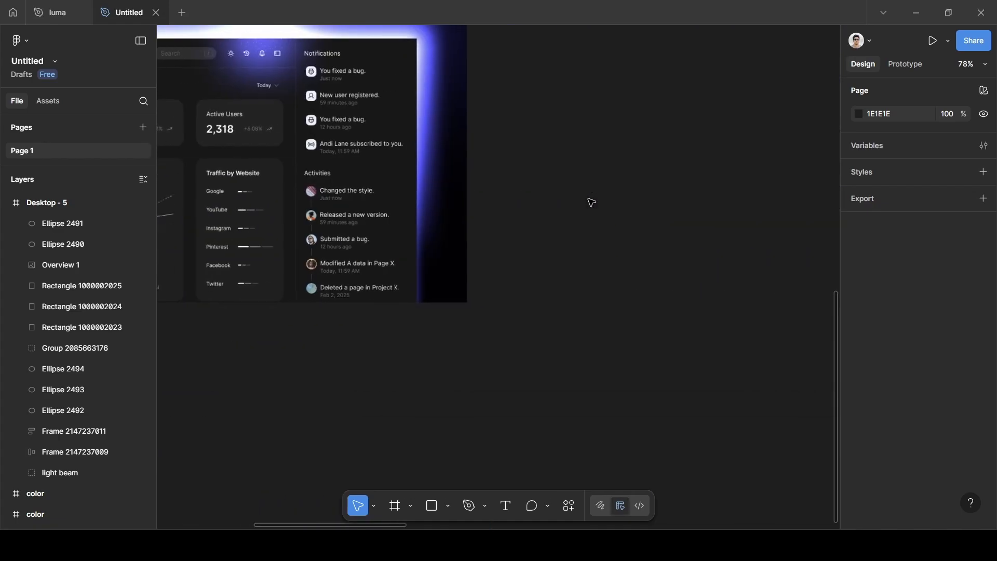
pyautogui.hscroll(8, 591, 202)
pyautogui.scroll(-4, 592, 202)
pyautogui.hscroll(-12, 593, 204)
pyautogui.hscroll(8, 594, 204)
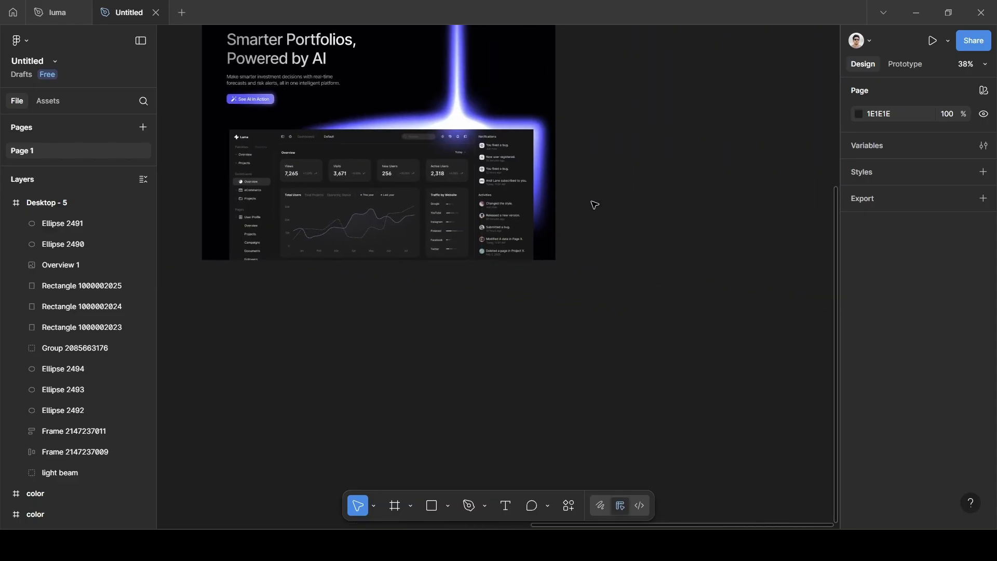
pyautogui.hscroll(-6, 594, 205)
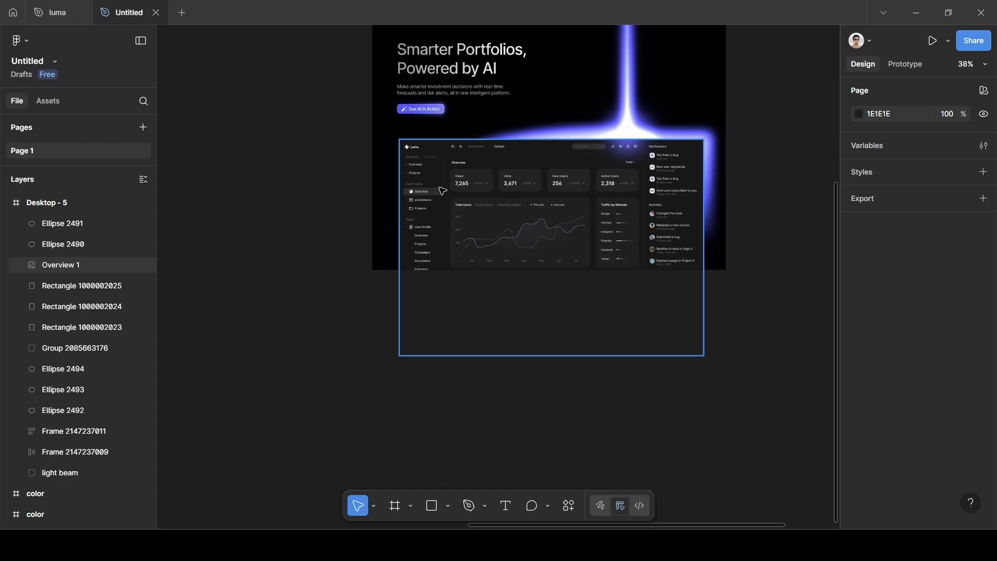
# Draw a 1240 × 675 rectangle over the dashboard from its top-left corner and place its layer directly beneath Overview 1
pyautogui.press('r')
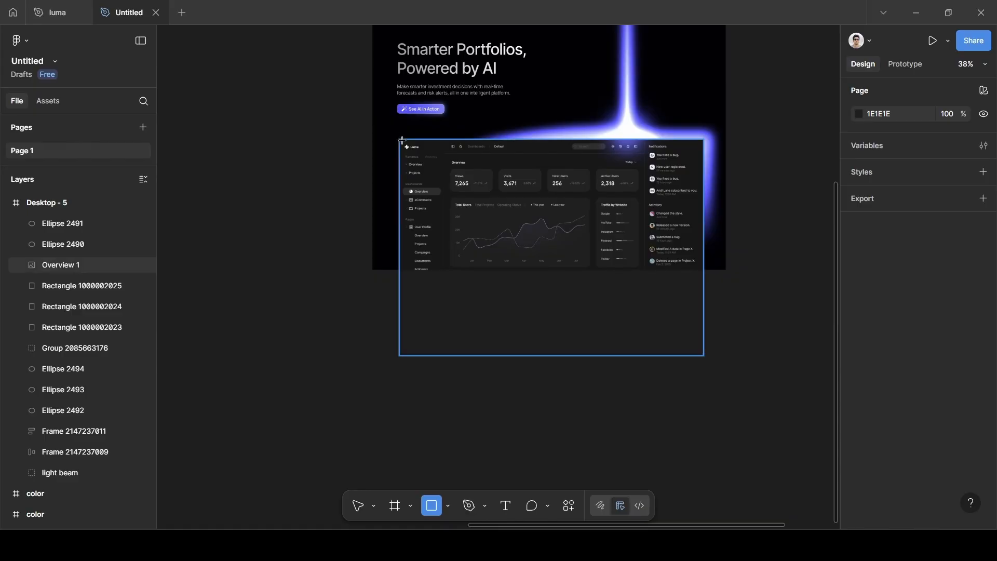
pyautogui.moveTo(399, 138); pyautogui.dragTo(703, 305)
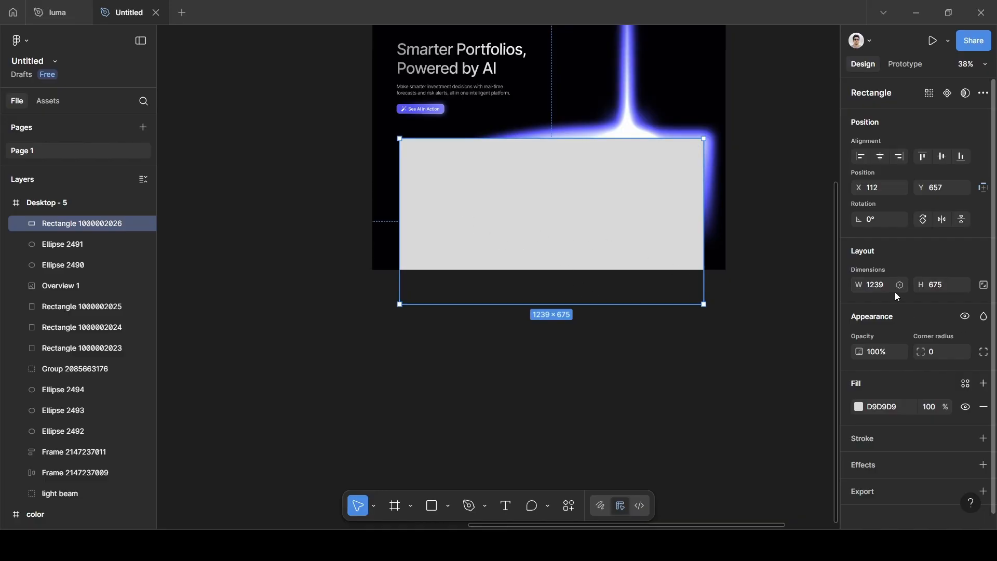
pyautogui.press('BackSpace')
pyautogui.write('1240')
pyautogui.press('Return')
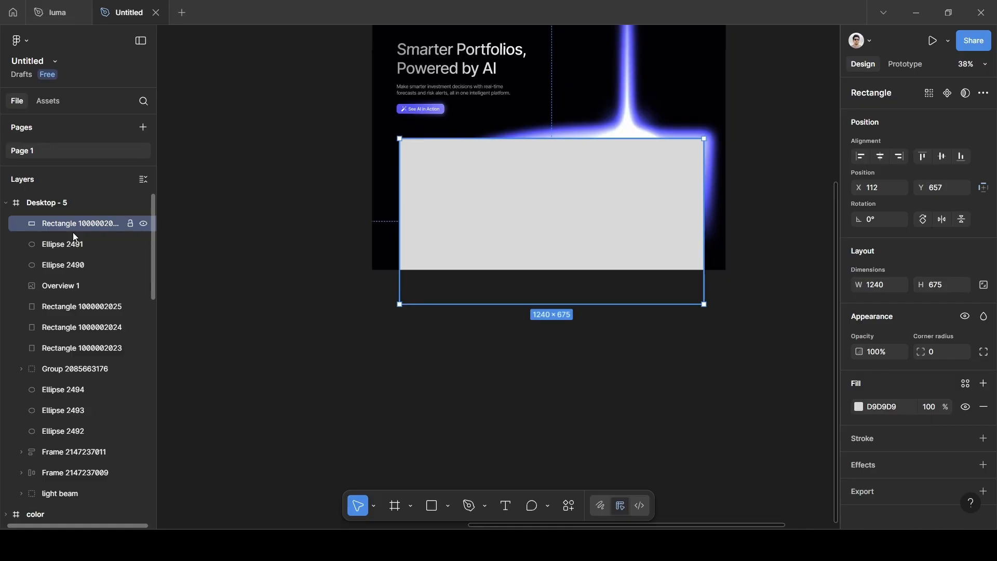
pyautogui.moveTo(75, 237); pyautogui.dragTo(76, 291)
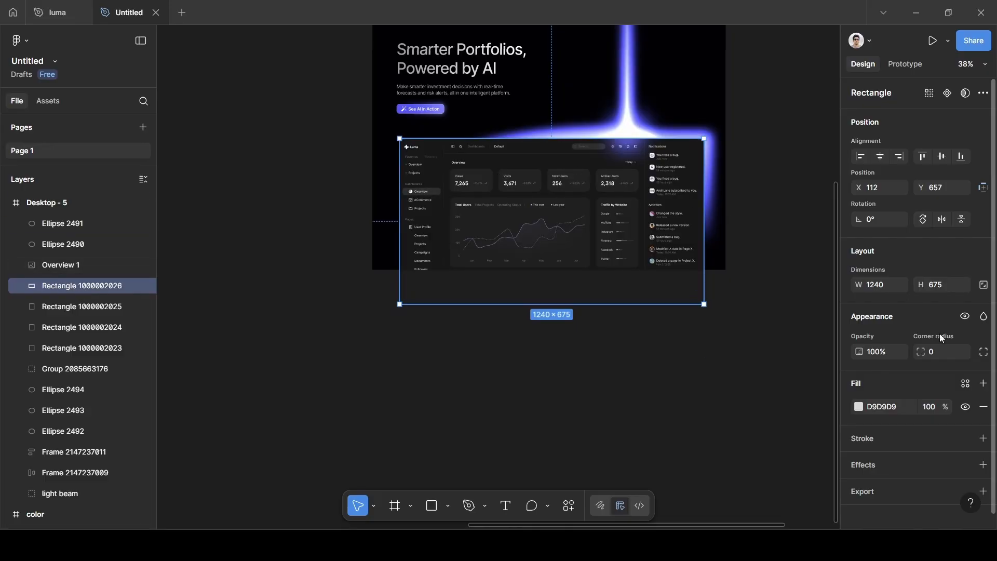
# Change the new rectangle's fill to a radial gradient and sample the 4E52F8 swatch for the 0% stop
pyautogui.click(859, 407)
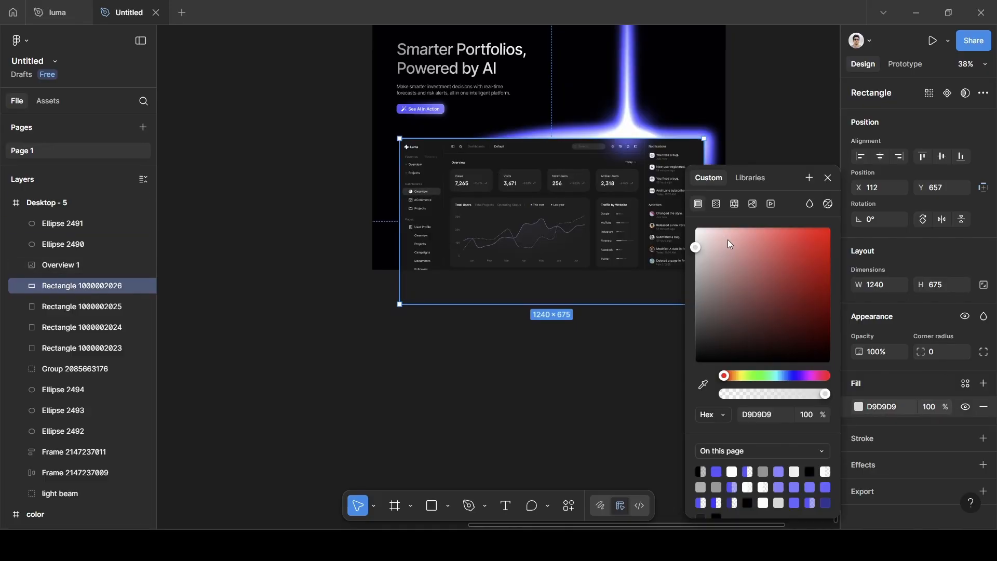
pyautogui.click(716, 205)
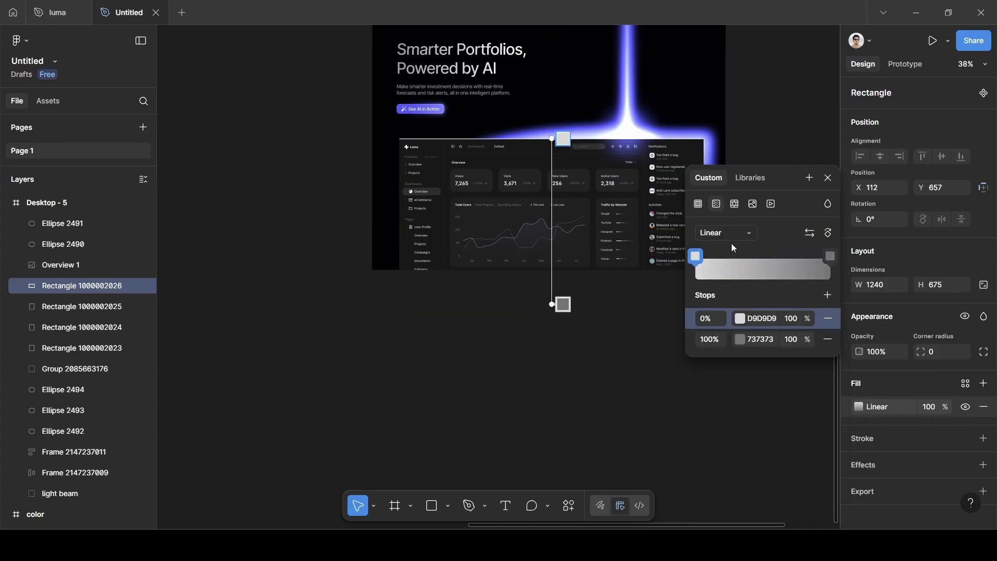
pyautogui.click(726, 233)
pyautogui.click(727, 247)
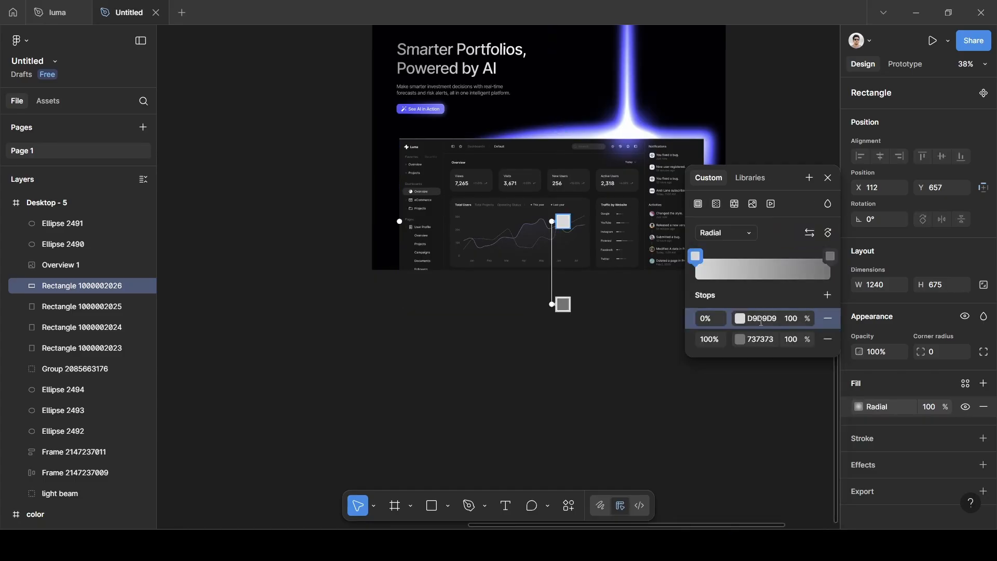
pyautogui.click(741, 319)
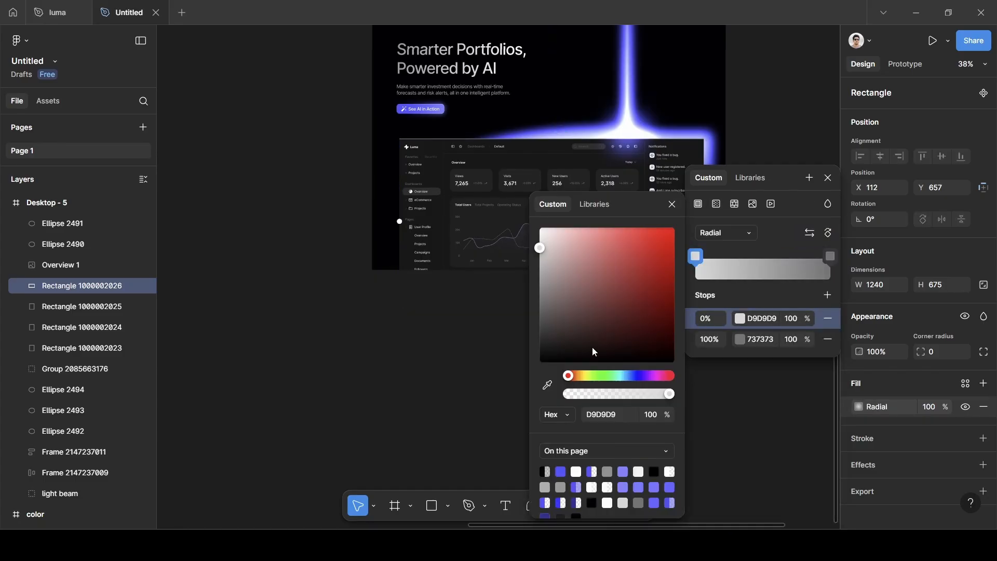
pyautogui.click(546, 388)
pyautogui.scroll(5, 483, 356)
pyautogui.hscroll(3, 483, 357)
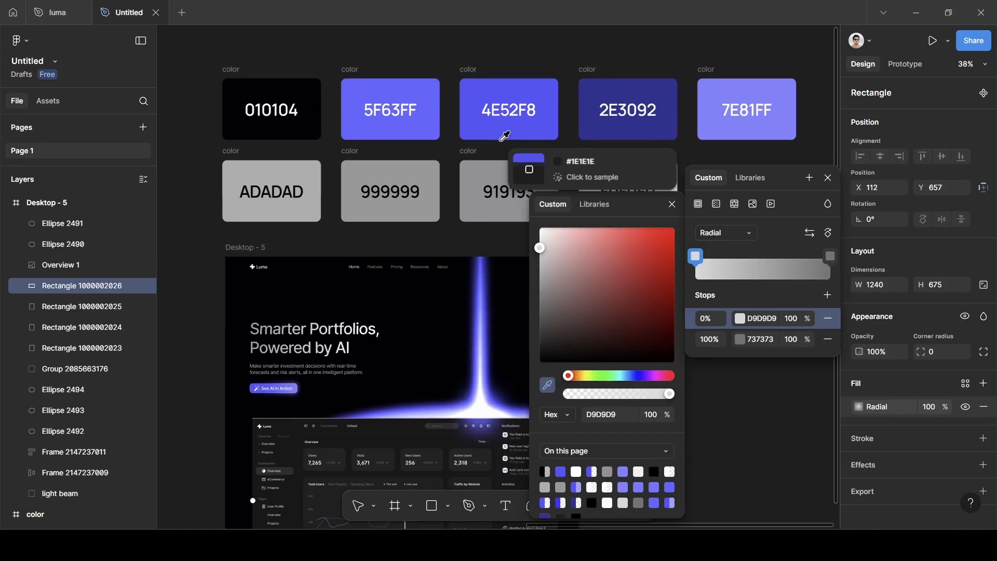
pyautogui.click(506, 107)
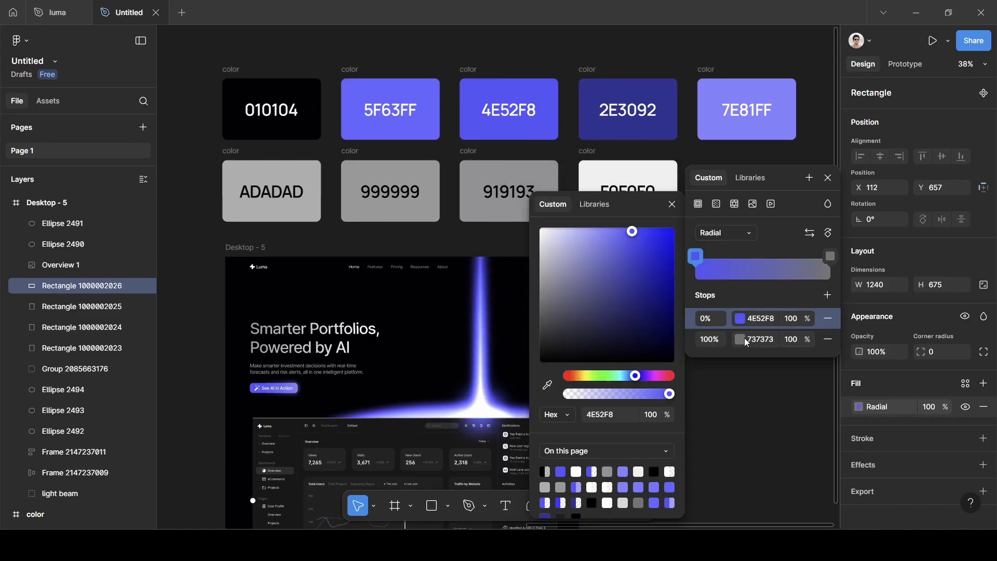
# Copy 4E52F8 to the radial gradient's 100% stop and set that stop's opacity to 0%
pyautogui.click(756, 319)
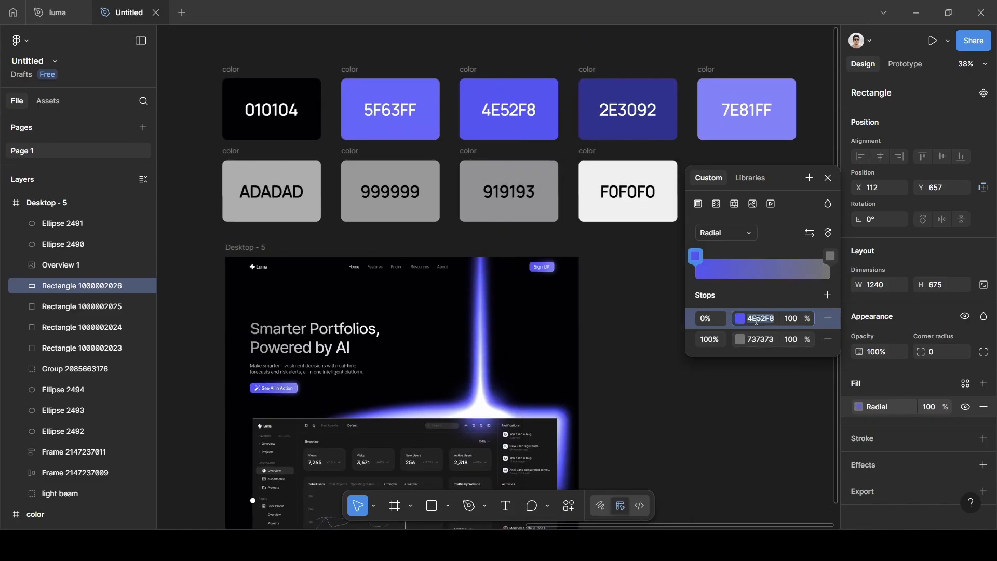
pyautogui.hotkey('ctrl', 'c')
pyautogui.click(757, 343)
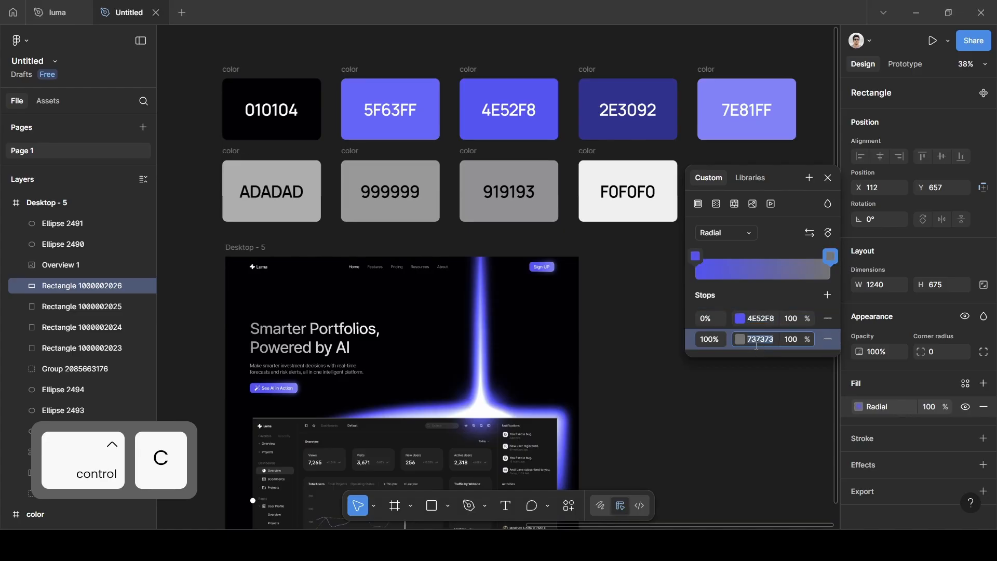
pyautogui.hotkey('ctrl', 'c')
pyautogui.hotkey('ctrl', 'v')
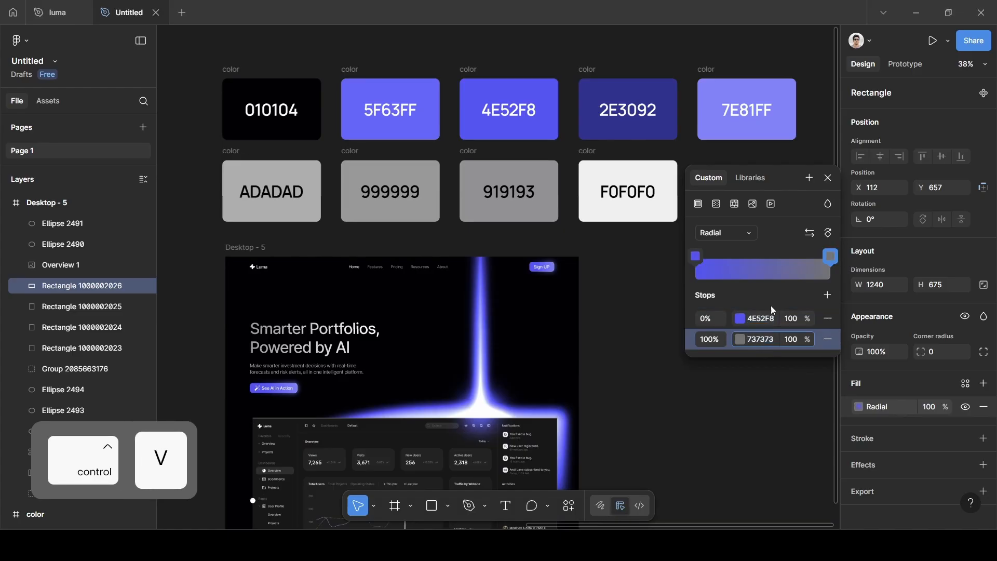
pyautogui.hotkey('ctrl', 'c')
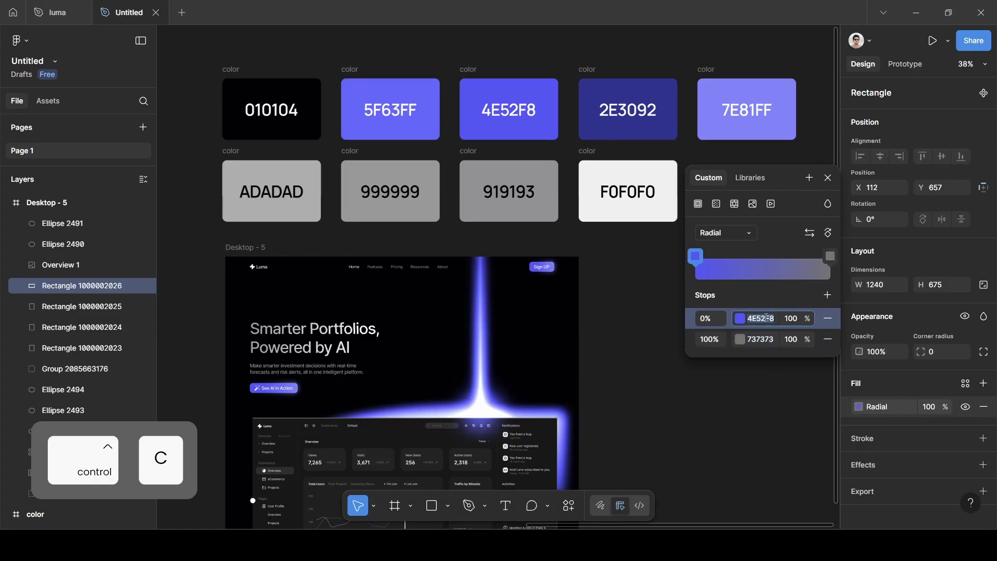
pyautogui.click(757, 342)
pyautogui.hotkey('ctrl', 'v')
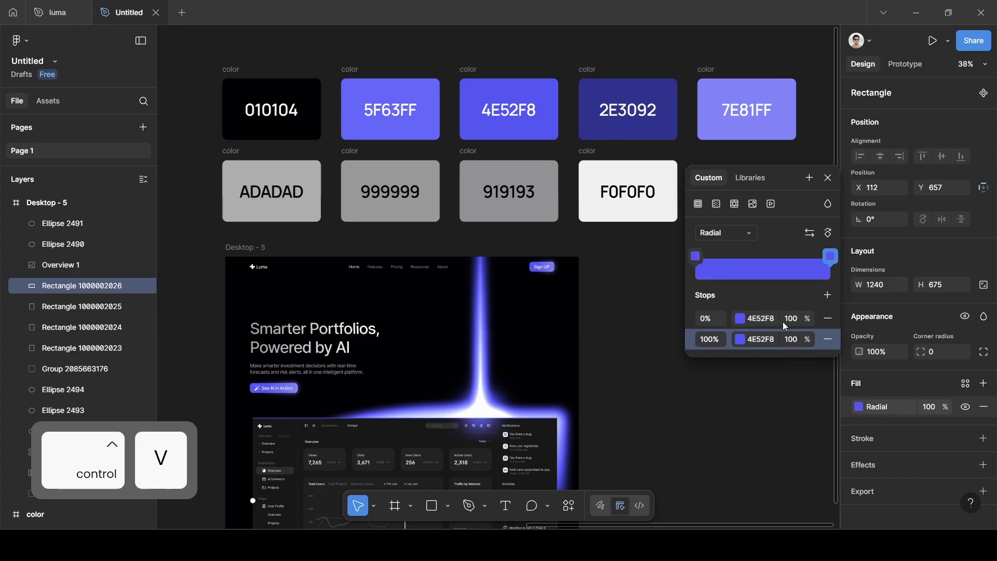
pyautogui.write('0')
pyautogui.press('Return')
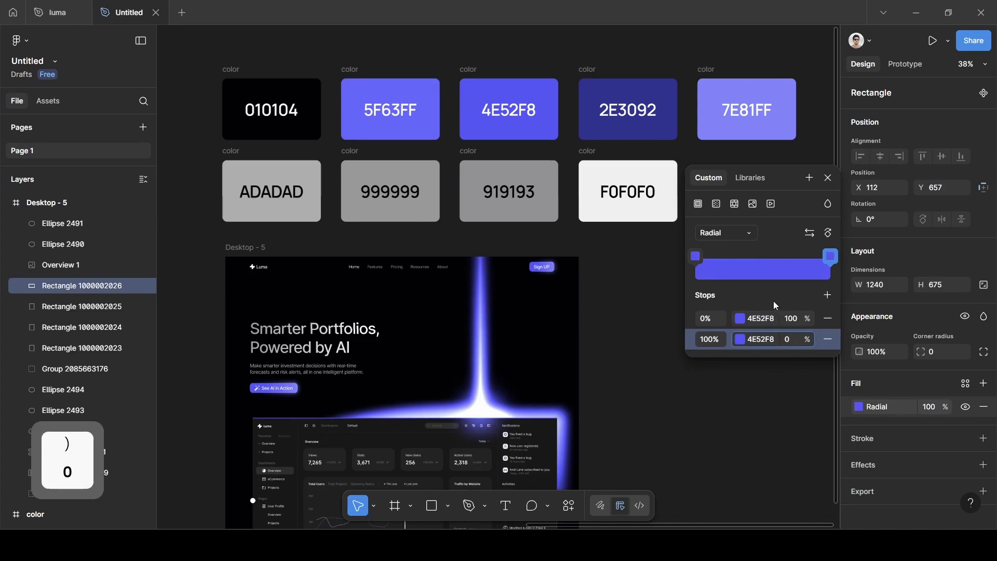
pyautogui.scroll(-5, 494, 397)
pyautogui.scroll(5, 492, 396)
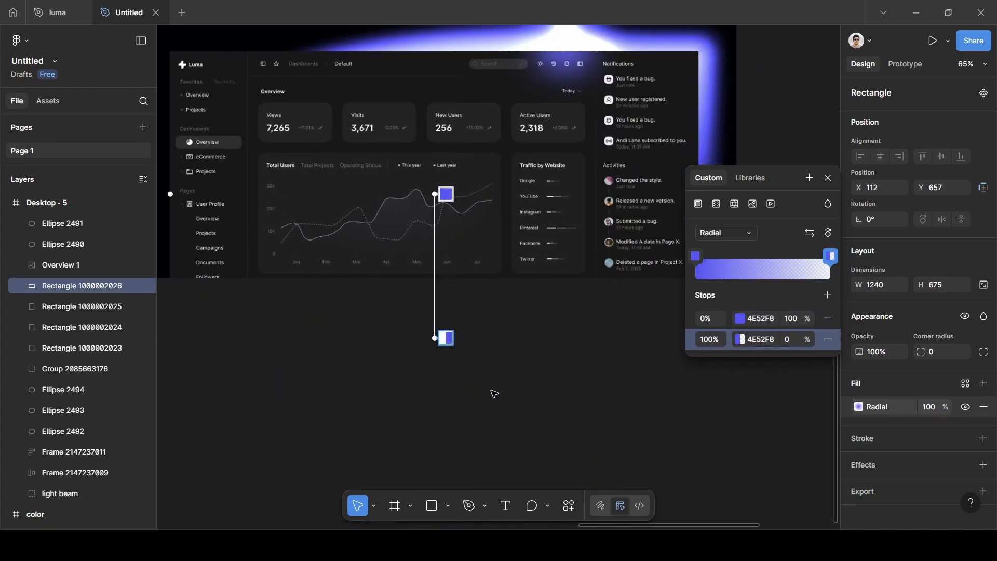
pyautogui.click(829, 177)
# Add a uniform layer blur of 20 to the radial gradient rectangle behind the dashboard
pyautogui.moveTo(523, 250); pyautogui.dragTo(587, 267)
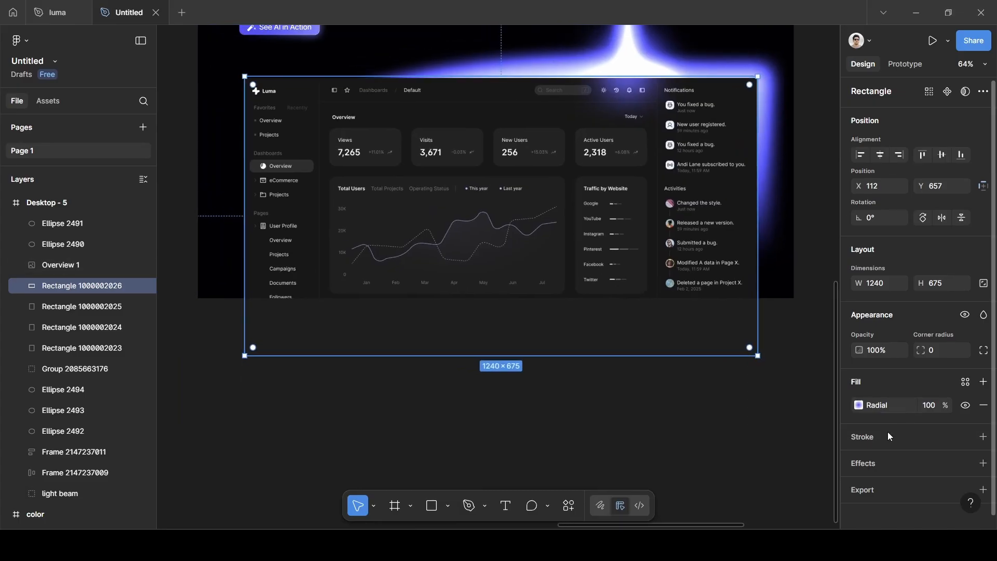
pyautogui.click(878, 460)
pyautogui.scroll(-1, 899, 433)
pyautogui.click(899, 450)
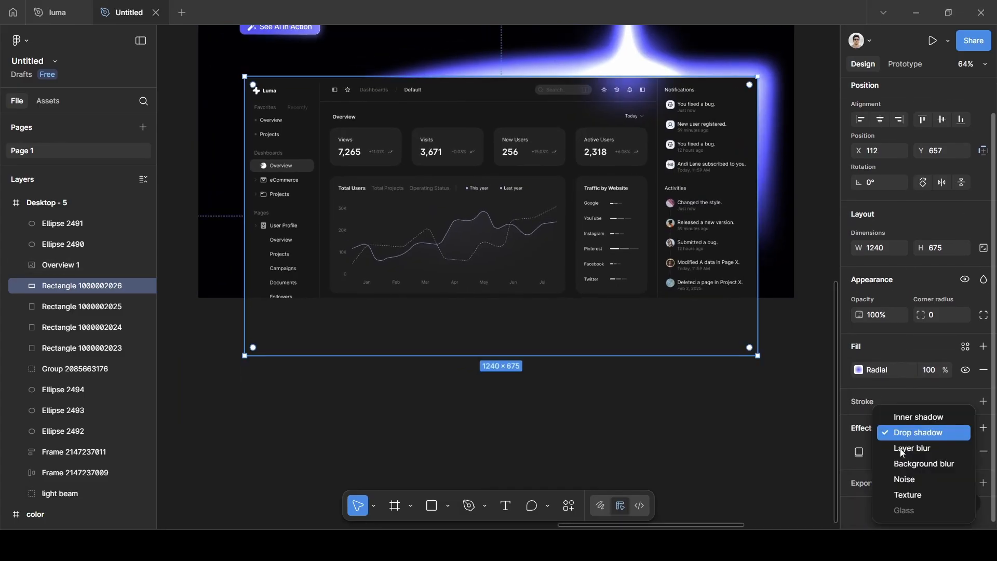
pyautogui.click(900, 448)
pyautogui.click(856, 453)
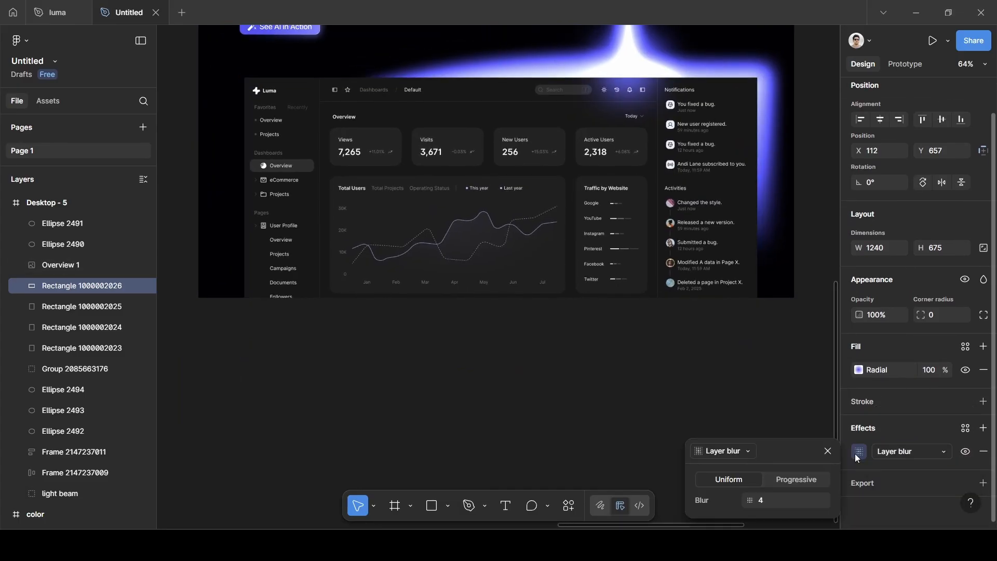
pyautogui.click(782, 496)
pyautogui.press('BackSpace')
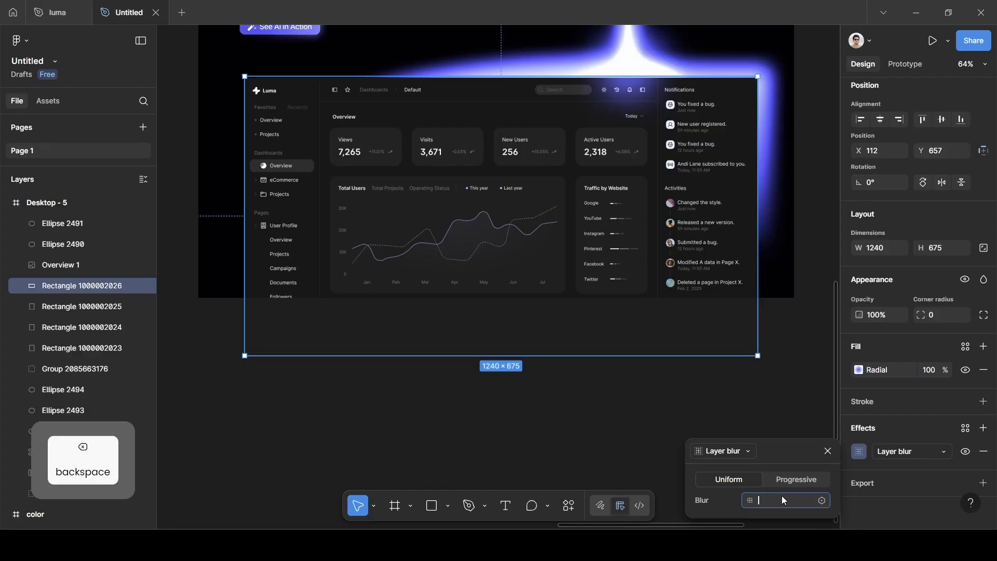
pyautogui.write('20')
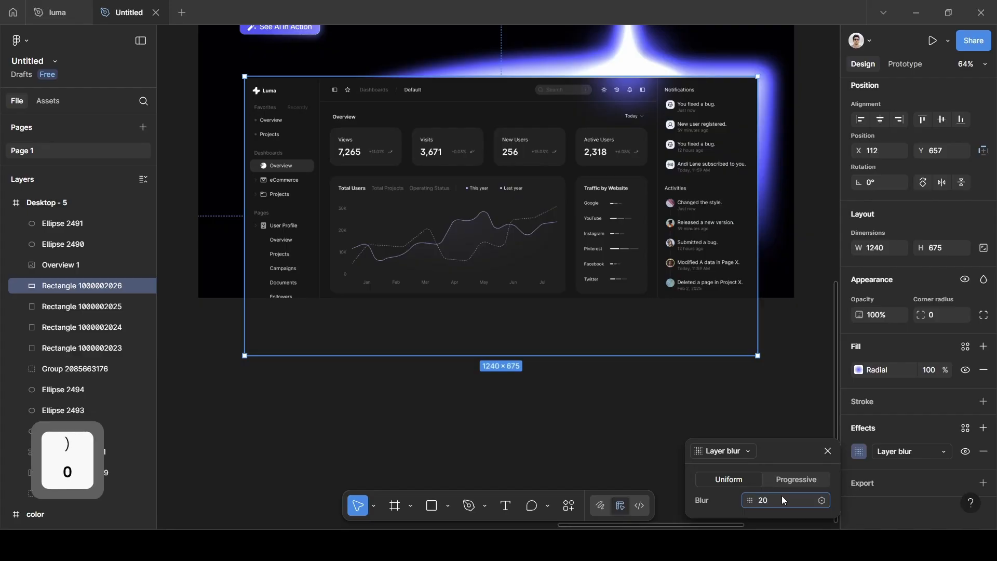
pyautogui.click(775, 460)
pyautogui.click(827, 451)
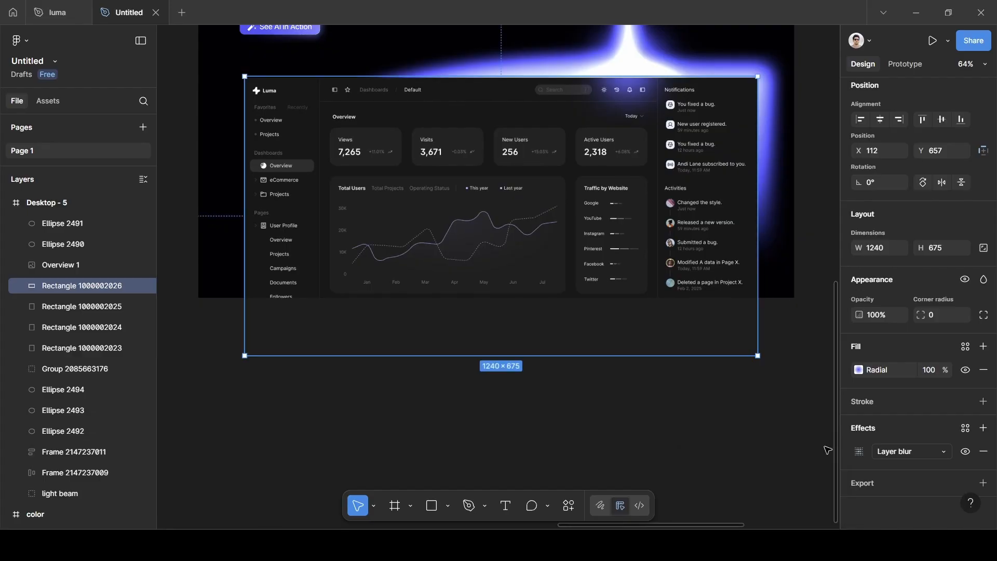
# Set the radial gradient rectangle's blend mode to Plus lighter and deselect it
pyautogui.click(983, 280)
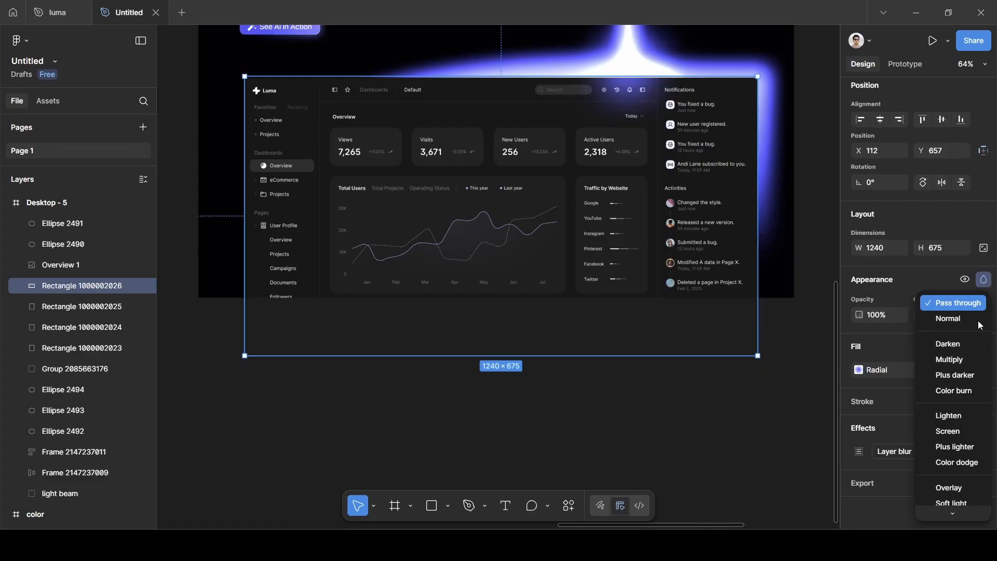
pyautogui.scroll(-1, 960, 433)
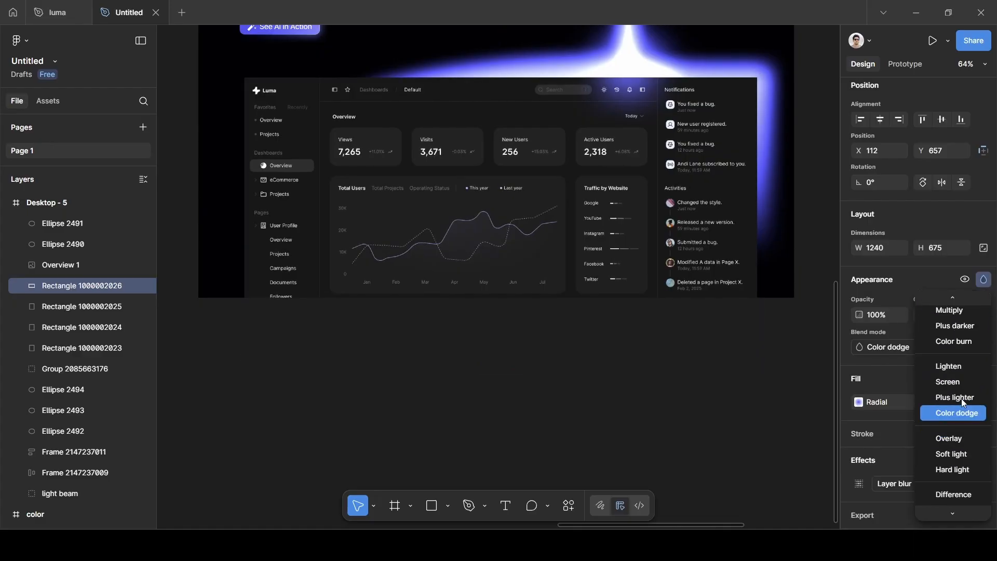
pyautogui.click(961, 398)
pyautogui.click(419, 413)
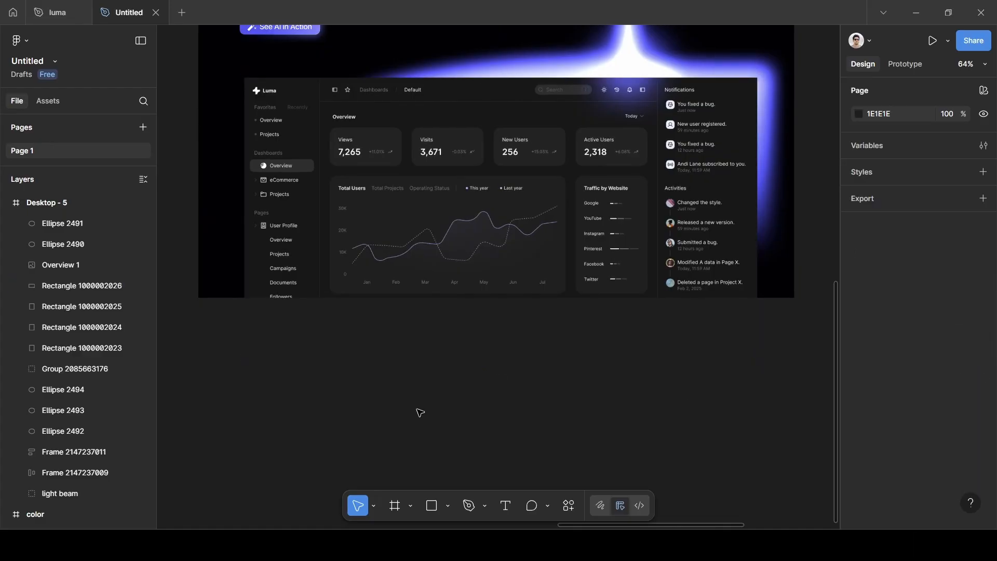
# Examine the dashboard's edges for the effect of the blurred rectangle and select that rectangle beneath Overview 1
pyautogui.scroll(5, 296, 331)
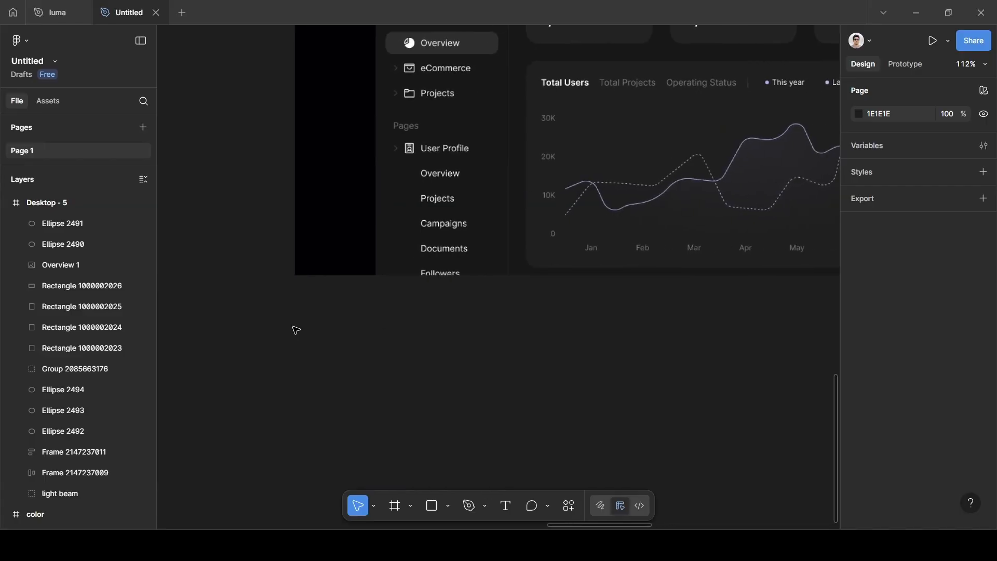
pyautogui.scroll(-1, 295, 329)
pyautogui.scroll(4, 295, 328)
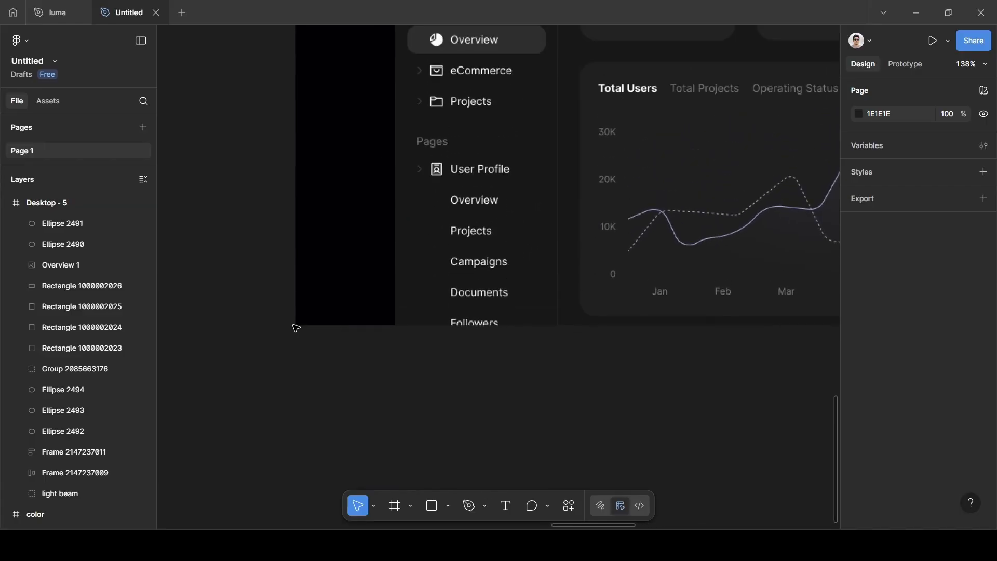
pyautogui.hscroll(2, 298, 322)
pyautogui.scroll(-4, 344, 339)
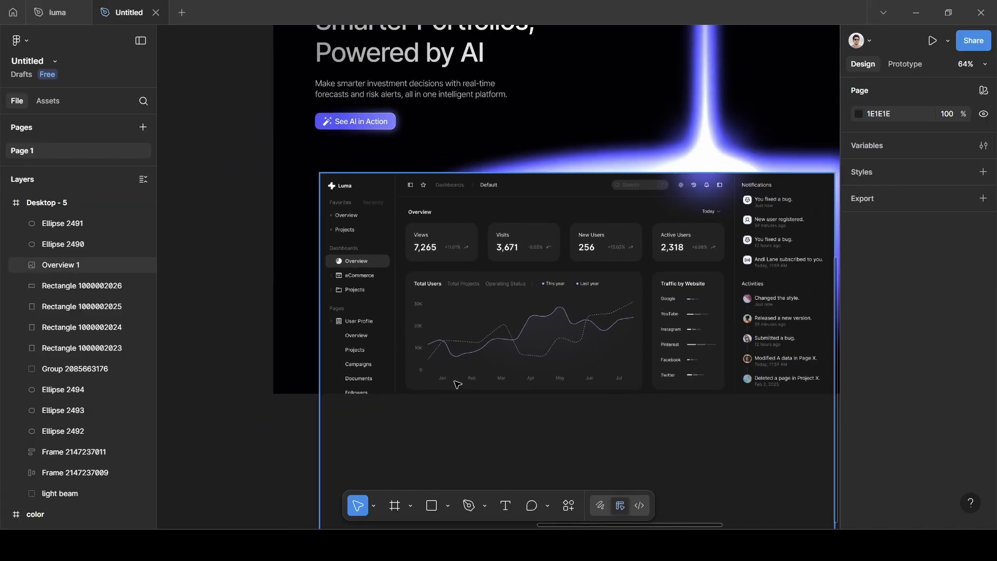
pyautogui.hscroll(2, 462, 385)
pyautogui.scroll(-1, 505, 387)
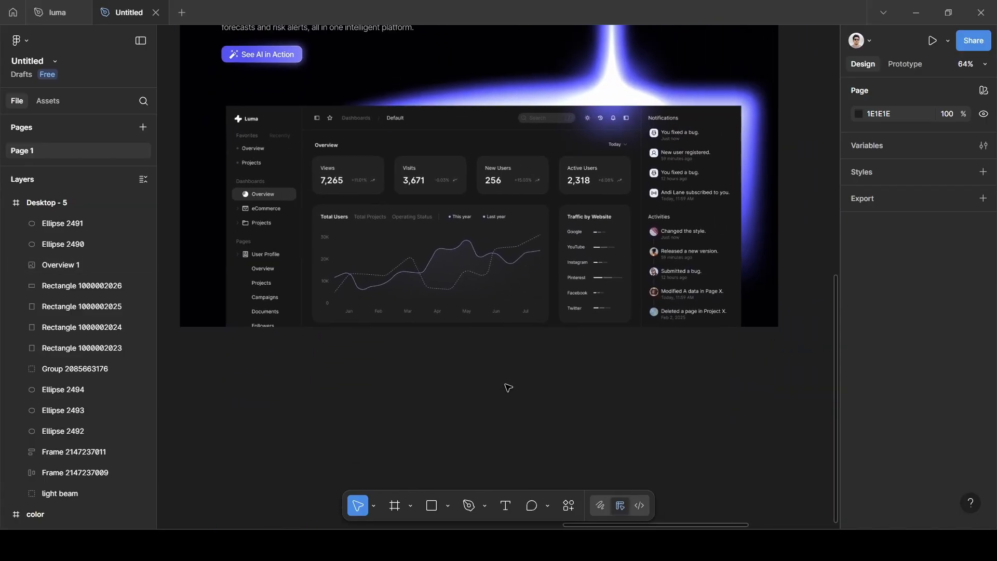
pyautogui.click(46, 286)
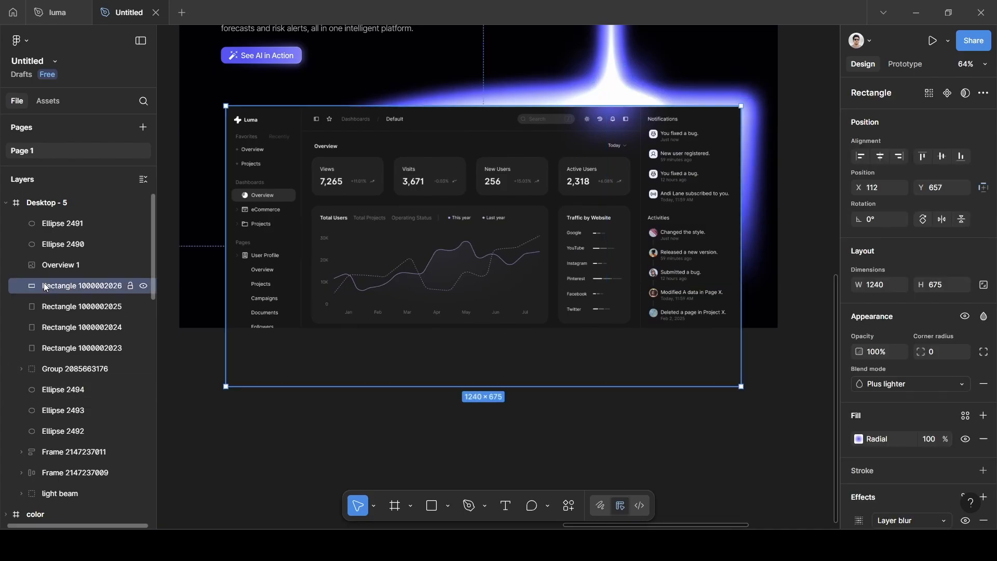
# Move the radial gradient's center to the dashboard's upper-right corner and set its 100% stop's opacity to 50%
pyautogui.click(859, 441)
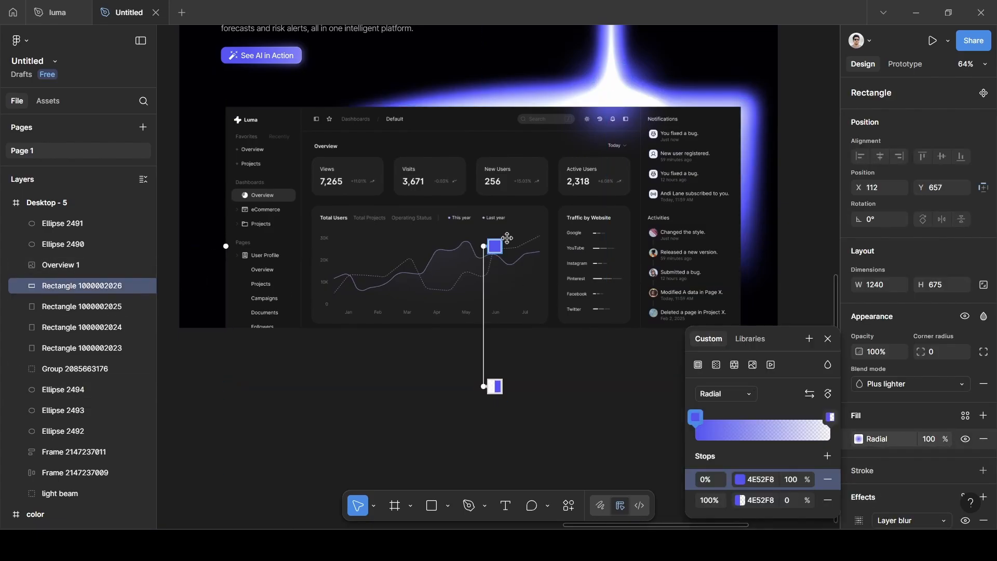
pyautogui.moveTo(507, 237); pyautogui.dragTo(716, 118)
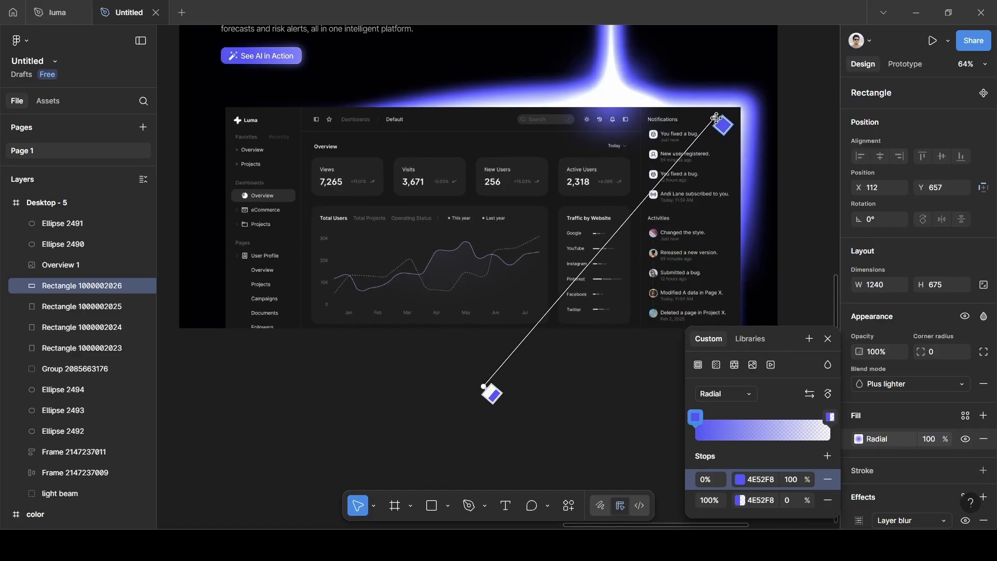
pyautogui.click(796, 502)
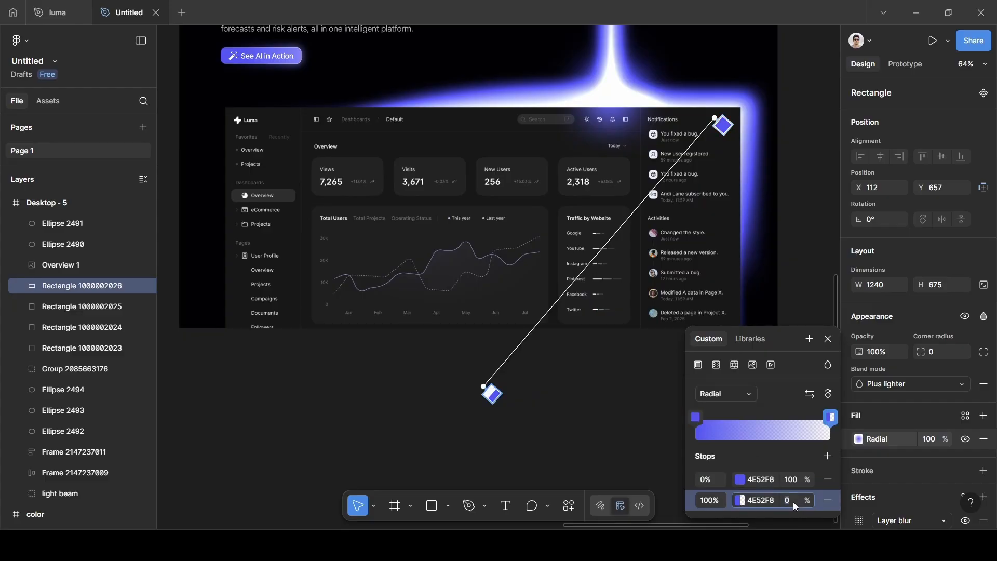
pyautogui.press('BackSpace')
pyautogui.write('50')
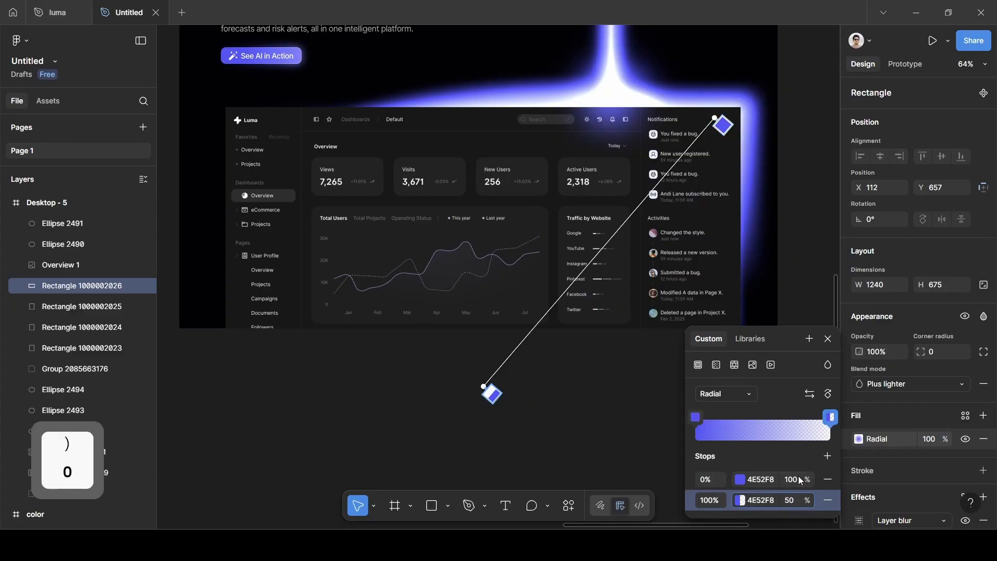
pyautogui.click(827, 340)
pyautogui.click(808, 313)
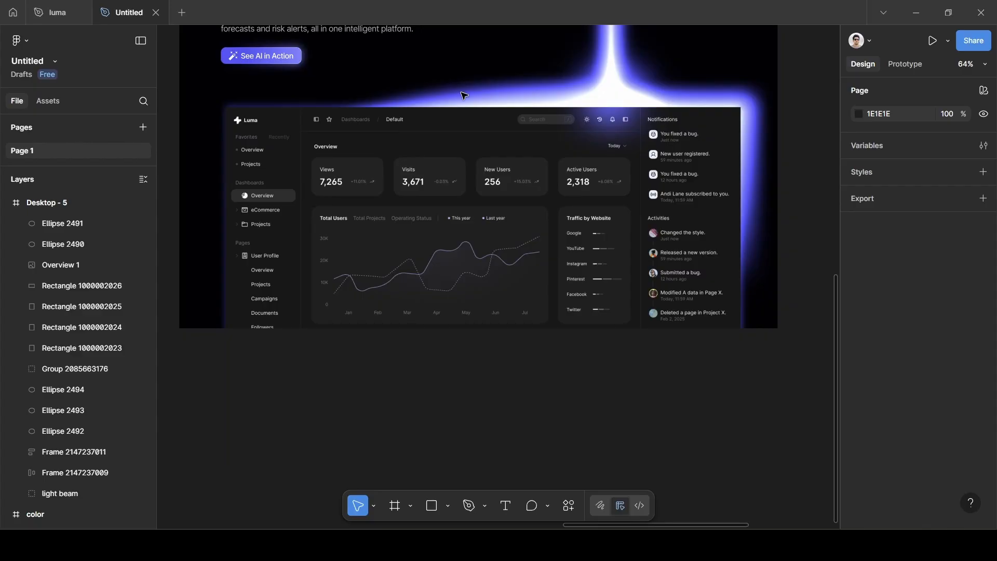
# Nudge the rotated glow group along the dashboard's upper edge leftward to X 267 and deselect it
pyautogui.scroll(5, 654, 96)
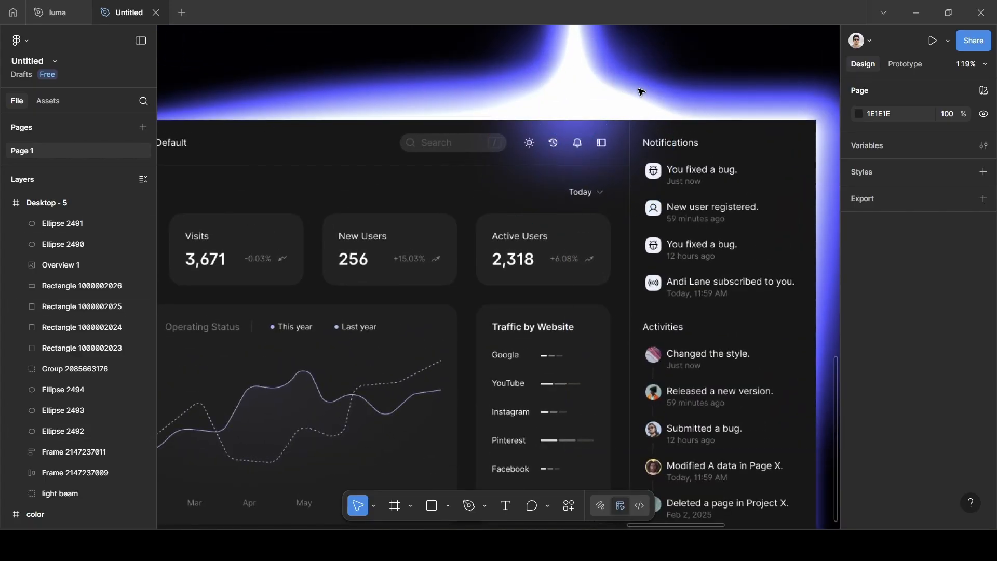
pyautogui.scroll(-4, 641, 93)
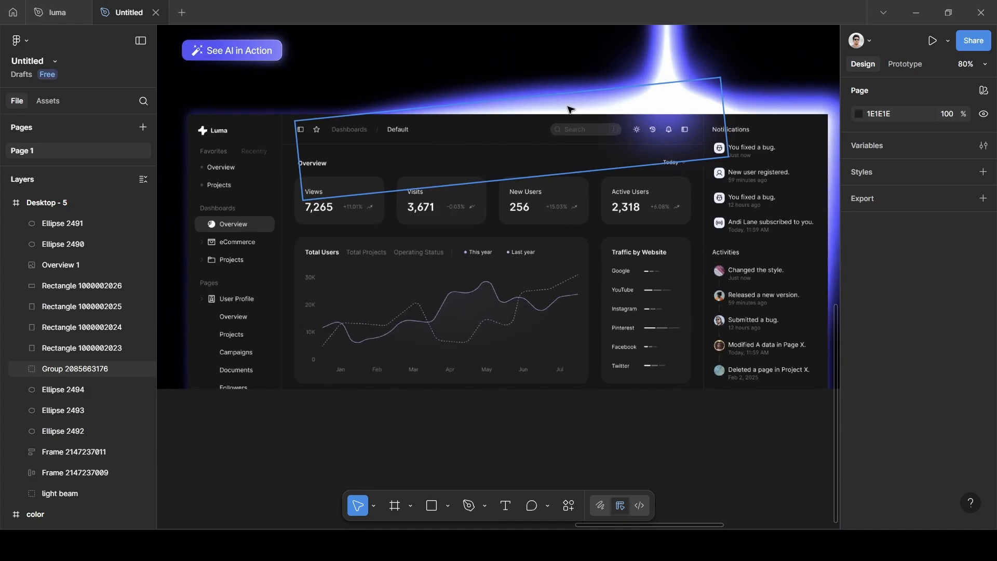
pyautogui.click(570, 109)
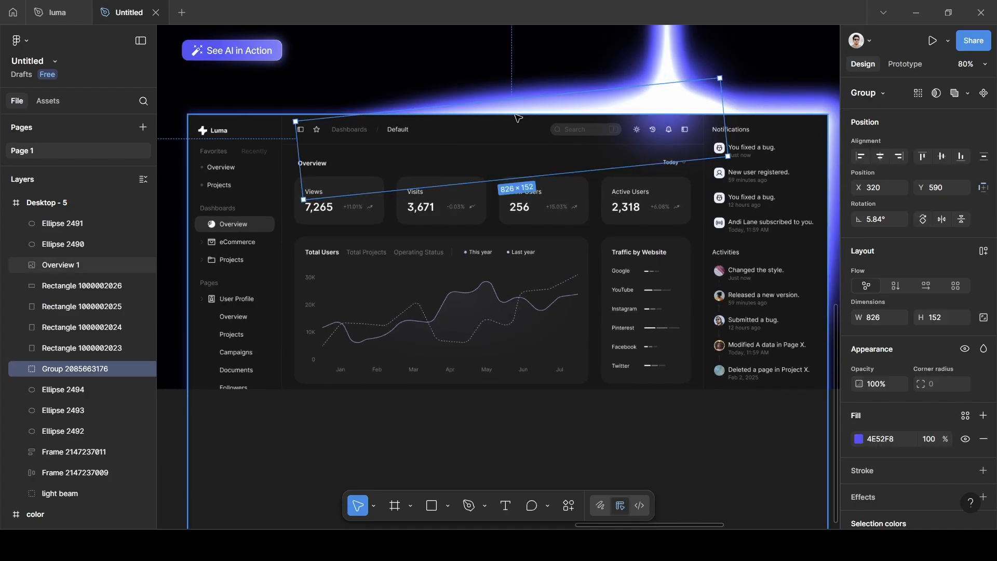
pyautogui.press('Left')
pyautogui.press('Left')
pyautogui.press('Left')
pyautogui.press('Left')
pyautogui.press('Left')
pyautogui.press('Left')
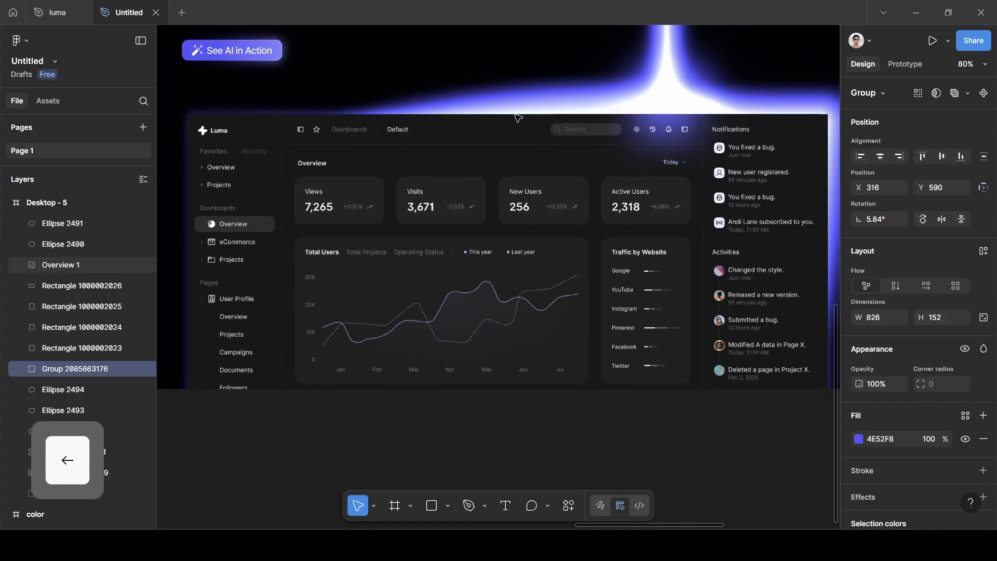
pyautogui.press('Left')
pyautogui.press('Left')
pyautogui.press('Left')
pyautogui.press('Left')
pyautogui.press('Left')
pyautogui.press('Left')
pyautogui.press('Left')
pyautogui.press('Left')
pyautogui.press('Left')
pyautogui.press('Left')
pyautogui.press('Left')
pyautogui.press('Left')
pyautogui.press('Left')
pyautogui.press('Left')
pyautogui.press('Left')
pyautogui.press('Left')
pyautogui.press('Left')
pyautogui.press('Left')
pyautogui.press('Left')
pyautogui.press('Left')
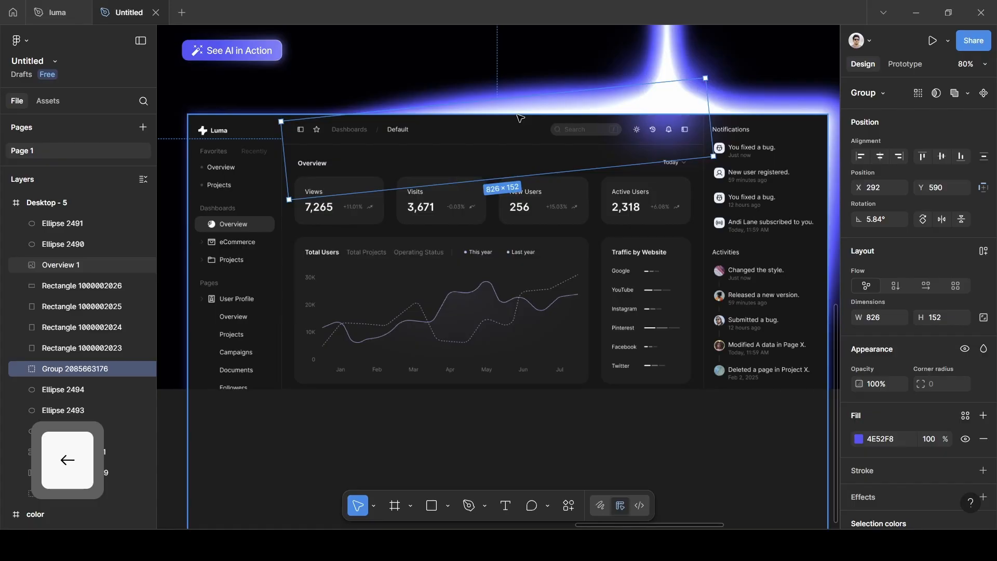
pyautogui.press('Left')
pyautogui.press('Left')
pyautogui.press('Left')
pyautogui.press('Left')
pyautogui.press('Left')
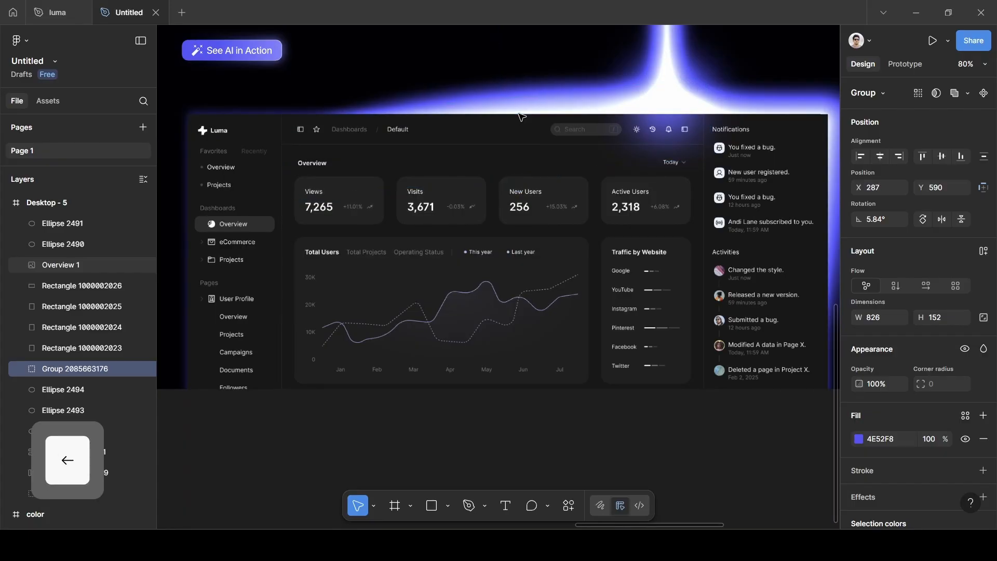
pyautogui.press('Left')
pyautogui.press('Left')
pyautogui.press('Left')
pyautogui.press('Left')
pyautogui.press('Left')
pyautogui.press('Left')
pyautogui.press('Left')
pyautogui.press('Left')
pyautogui.press('Left')
pyautogui.press('Left')
pyautogui.press('Left')
pyautogui.press('Left')
pyautogui.press('Left')
pyautogui.press('Left')
pyautogui.press('Left')
pyautogui.press('Left')
pyautogui.press('Left')
pyautogui.press('Left')
pyautogui.press('Left')
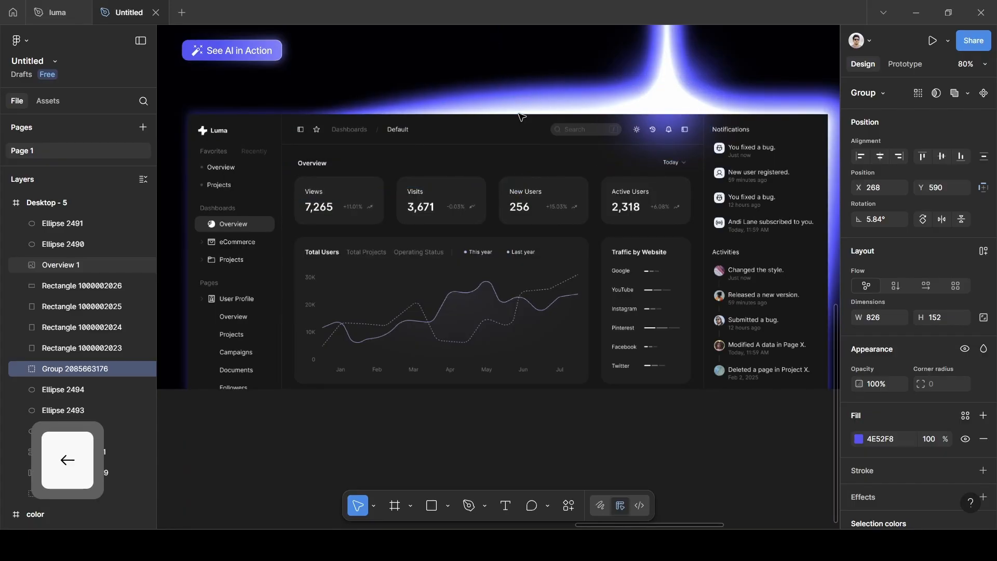
pyautogui.press('Left')
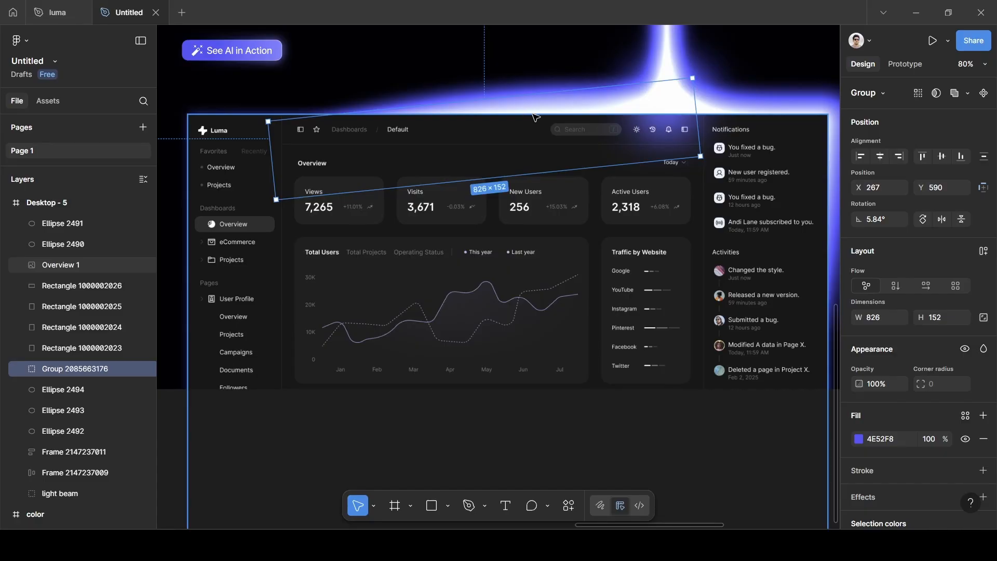
pyautogui.scroll(-5, 537, 118)
pyautogui.click(717, 103)
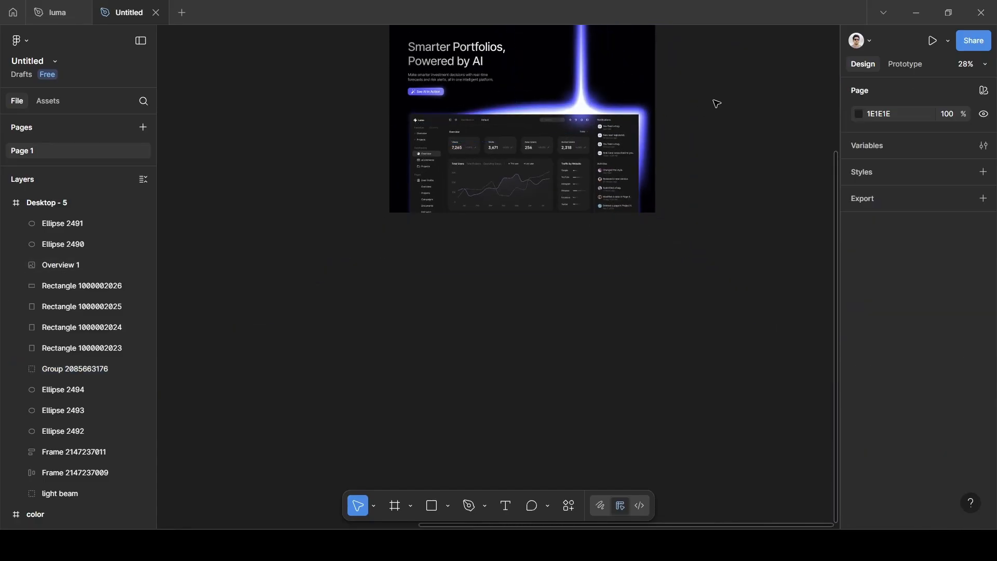
# Compare the light beam's glow around the dashboard in the Desktop - 4 reference frame with that in Desktop - 5
pyautogui.scroll(3, 716, 103)
pyautogui.scroll(-3, 715, 103)
pyautogui.hscroll(-4, 716, 103)
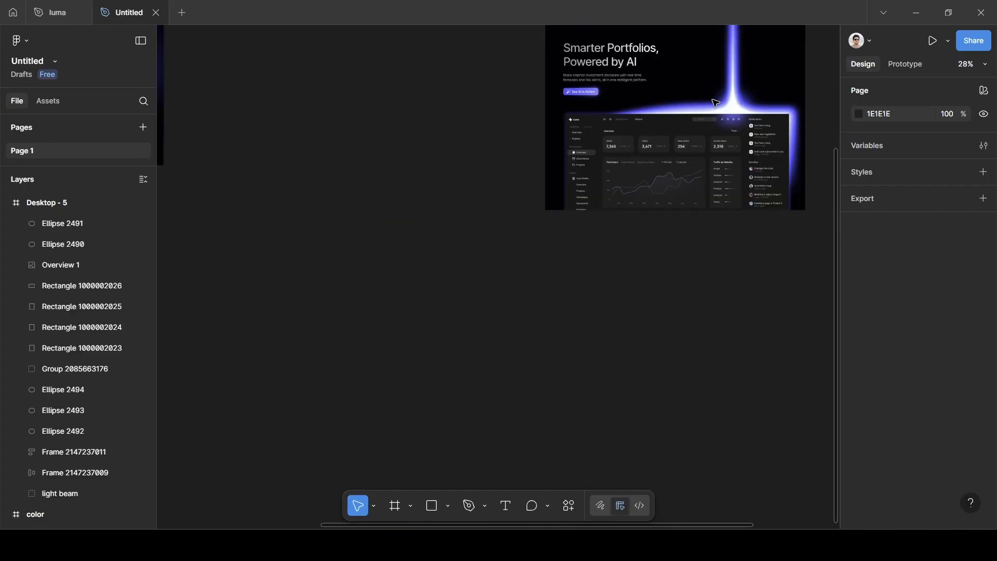
pyautogui.scroll(-3, 685, 109)
pyautogui.scroll(-1, 686, 110)
pyautogui.scroll(5, 278, 94)
pyautogui.scroll(4, 284, 95)
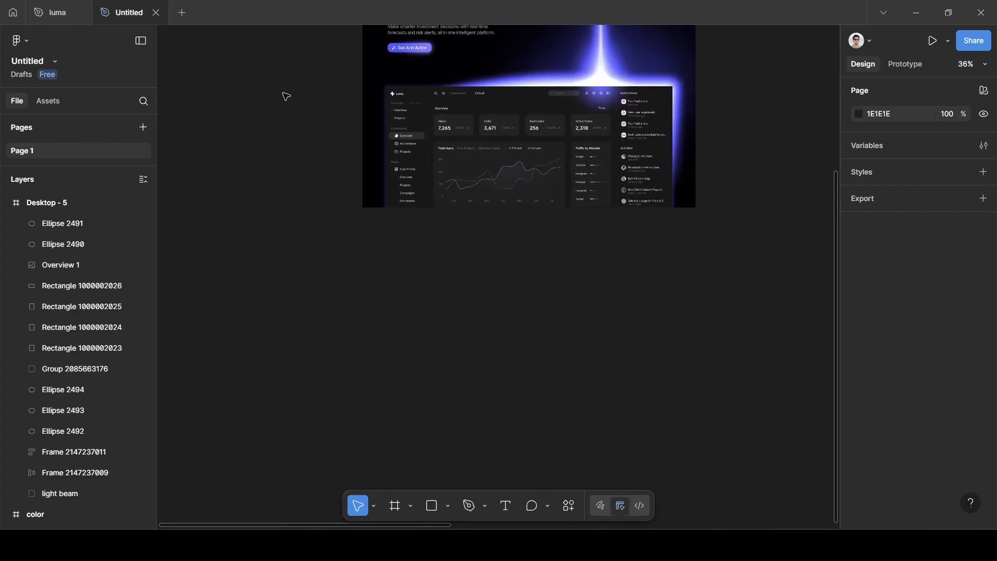
pyautogui.hscroll(2, 288, 95)
pyautogui.scroll(4, 289, 95)
pyautogui.hscroll(3, 289, 95)
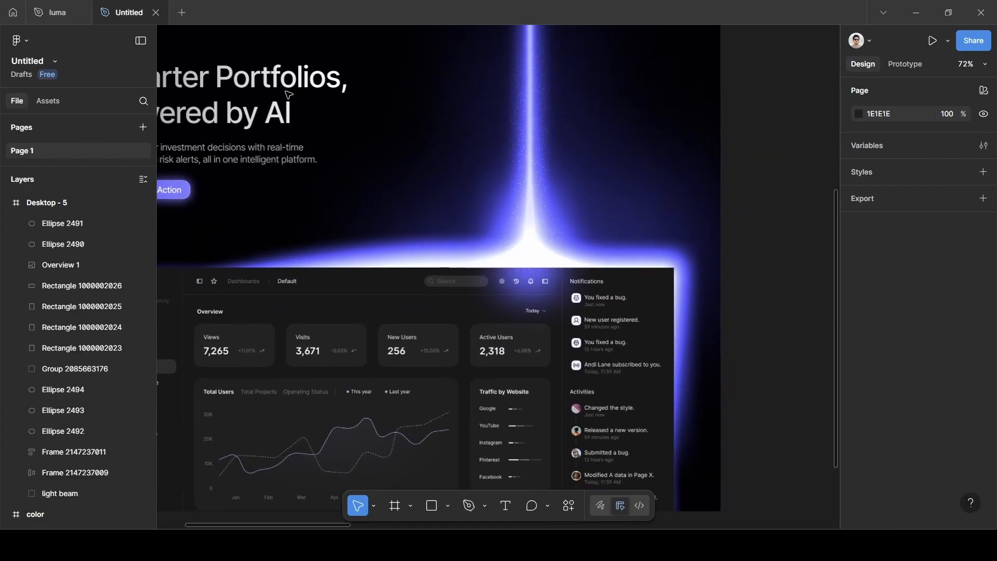
pyautogui.hscroll(-1, 288, 95)
pyautogui.scroll(-5, 675, 187)
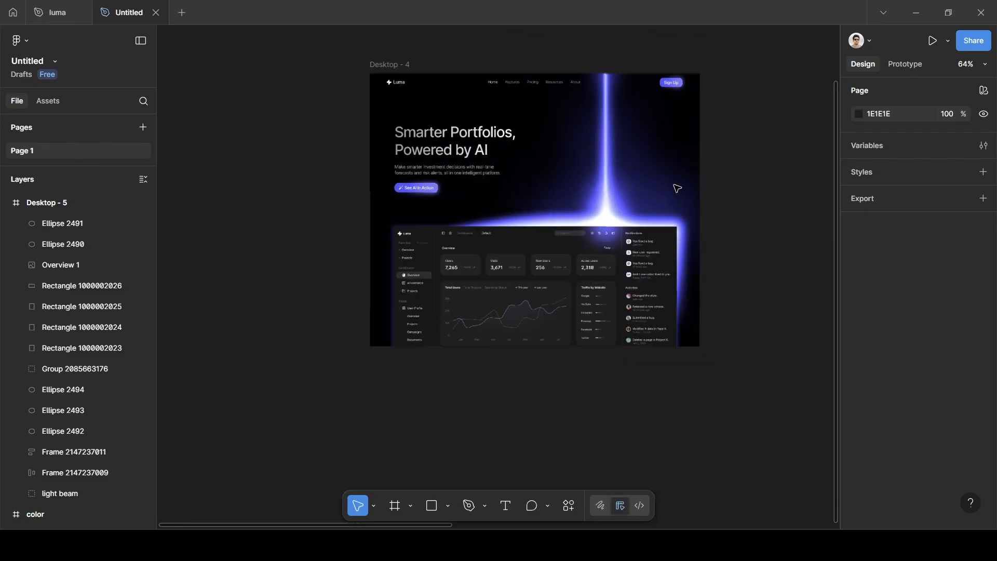
pyautogui.scroll(2, 675, 187)
pyautogui.hscroll(3, 674, 187)
pyautogui.hscroll(10, 675, 187)
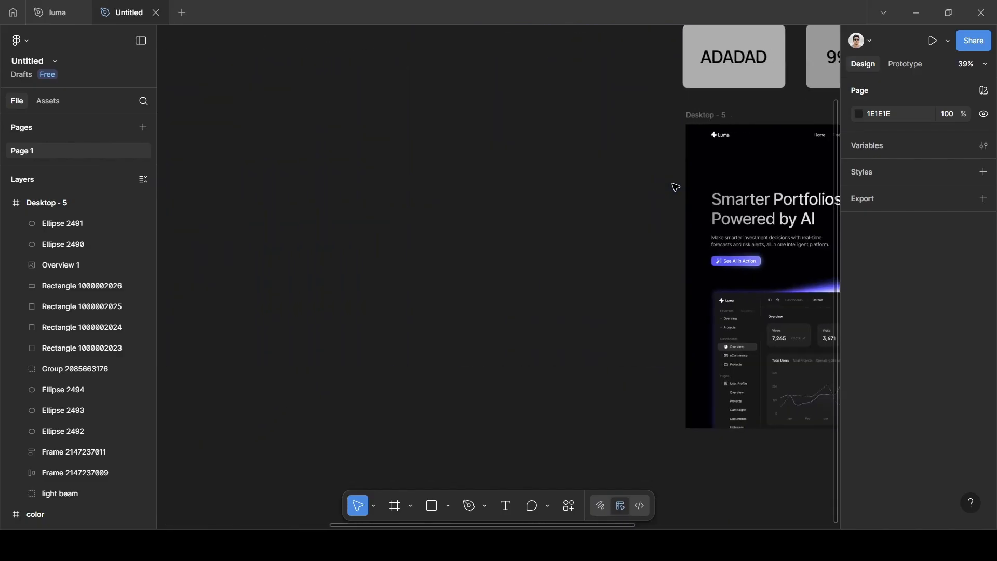
pyautogui.scroll(4, 498, 242)
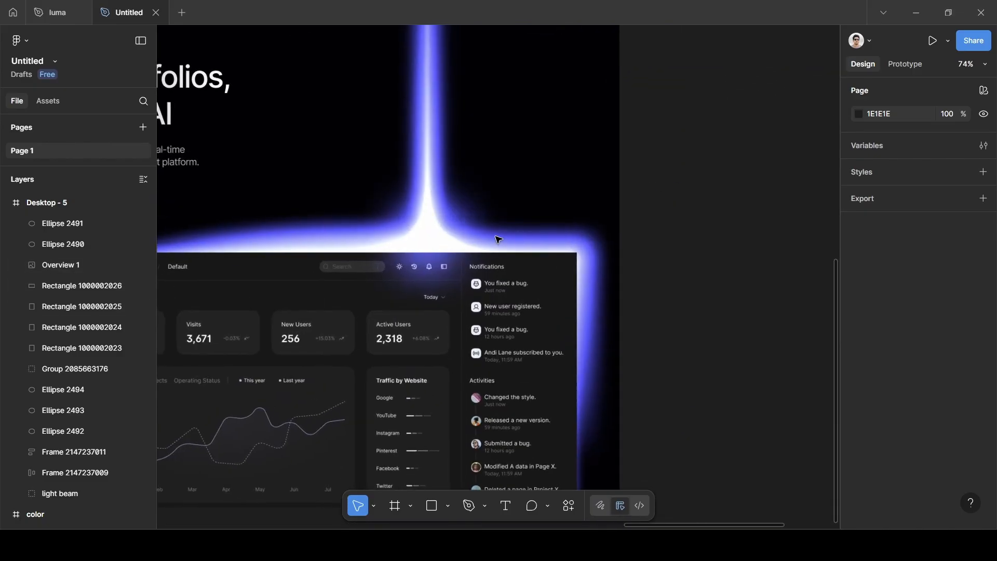
pyautogui.hscroll(-4, 497, 239)
pyautogui.scroll(1, 499, 238)
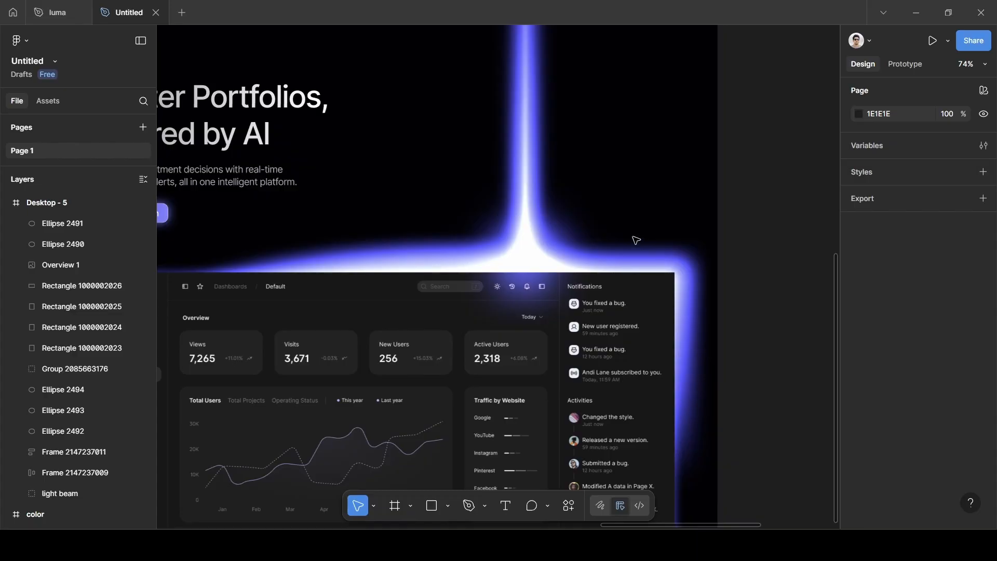
# Draw an ellipse about 175 × 301 centered on the vertical beam where it meets the dashboard's upper edge
pyautogui.press('o')
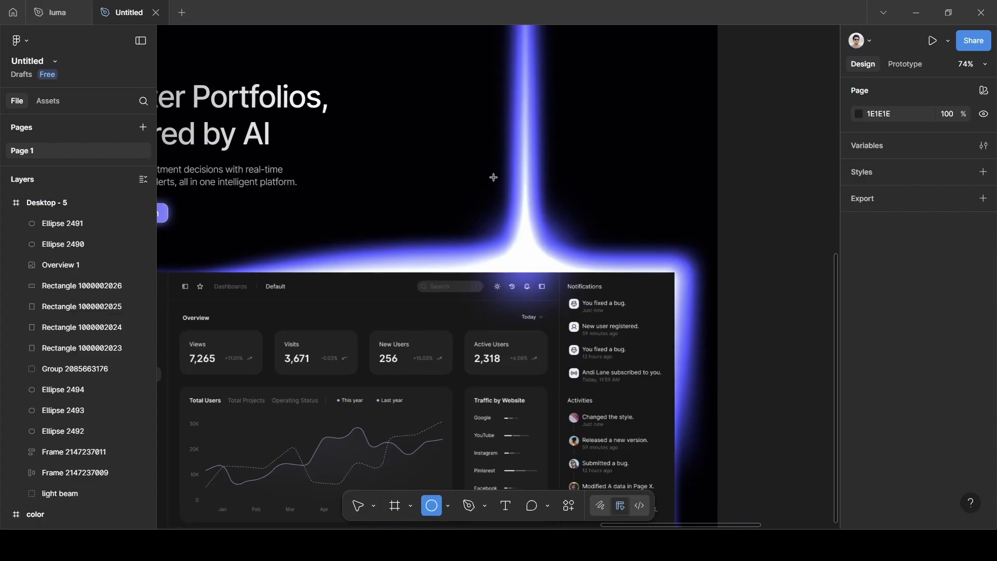
pyautogui.moveTo(486, 165)
pyautogui.mouseDown()
pyautogui.moveTo(576, 275)
pyautogui.moveTo(567, 291)
pyautogui.moveTo(580, 299)
pyautogui.mouseUp()
pyautogui.moveTo(551, 240)
pyautogui.mouseDown()
pyautogui.moveTo(539, 238)
pyautogui.moveTo(560, 227)
pyautogui.mouseUp()
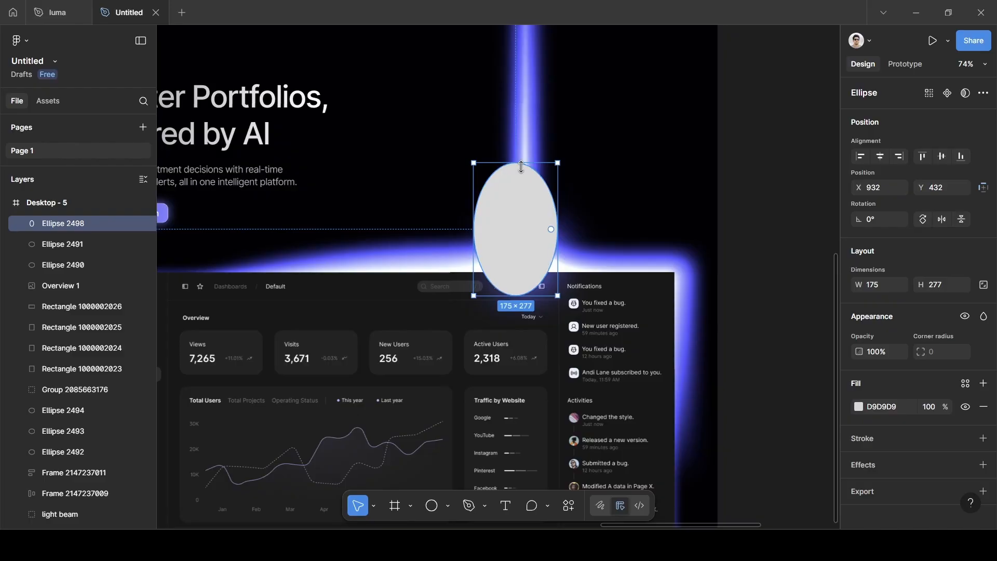
pyautogui.moveTo(522, 164); pyautogui.dragTo(522, 150)
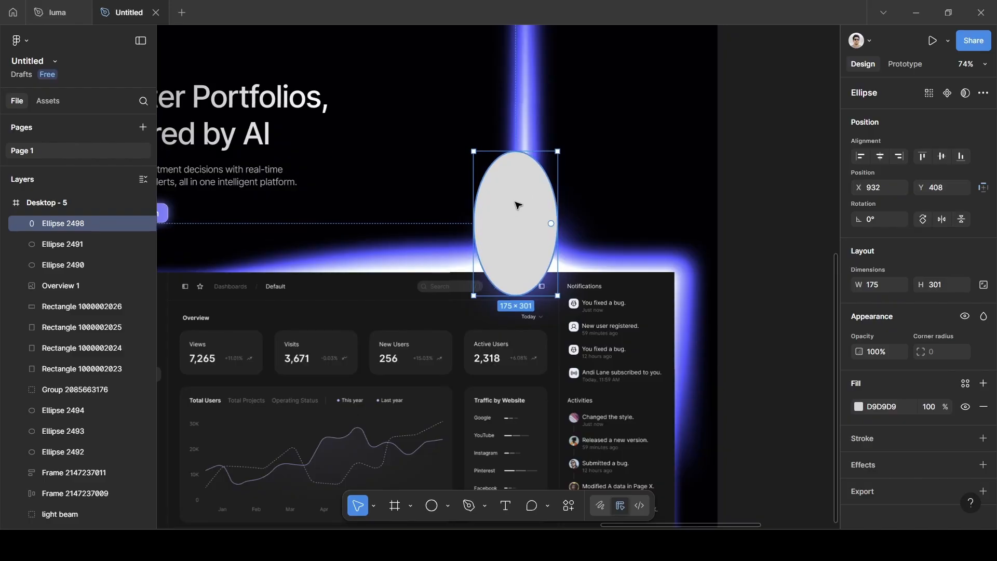
pyautogui.moveTo(514, 206); pyautogui.dragTo(521, 218)
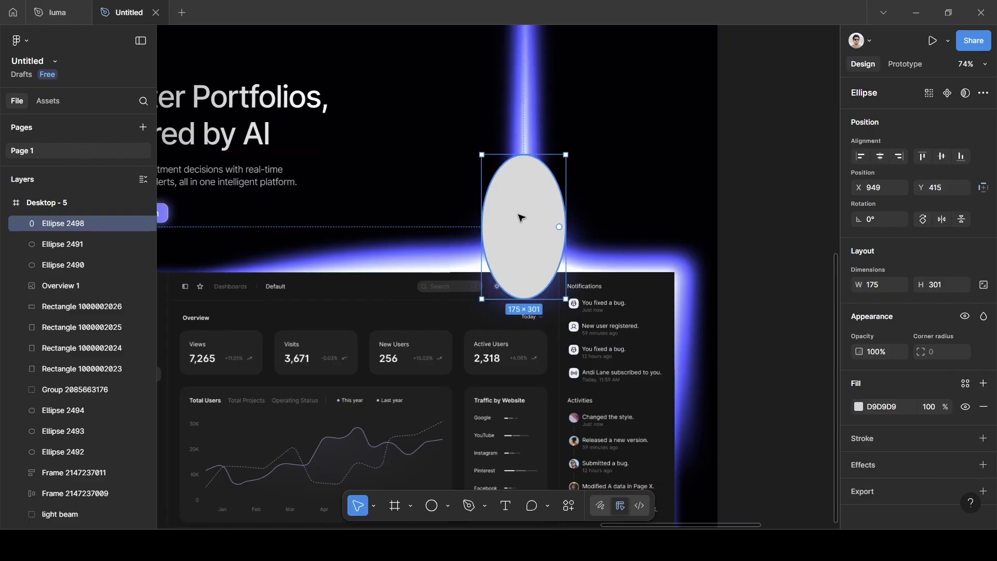
# Change the new ellipse's fill from solid to a radial gradient
pyautogui.click(859, 407)
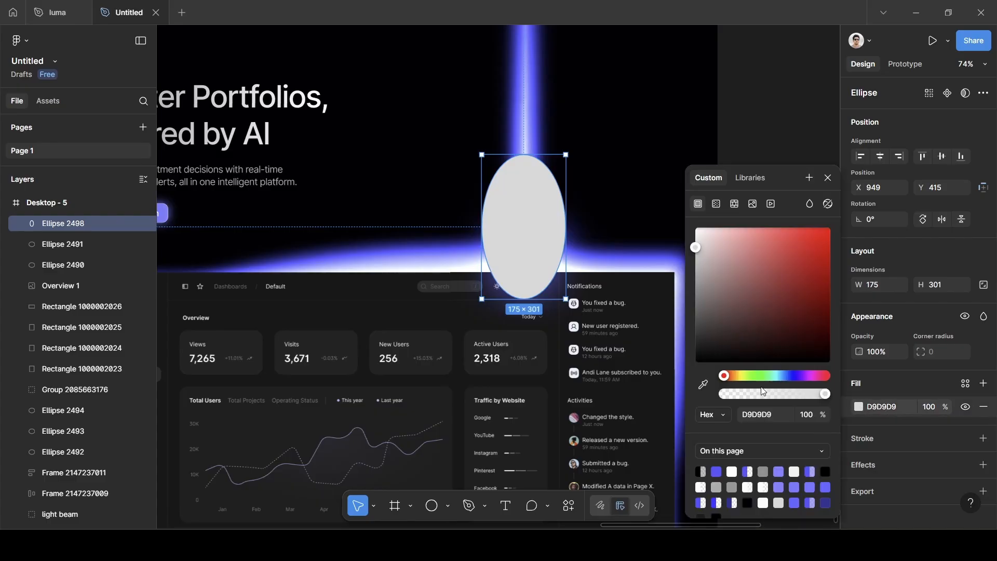
pyautogui.click(716, 204)
pyautogui.click(729, 232)
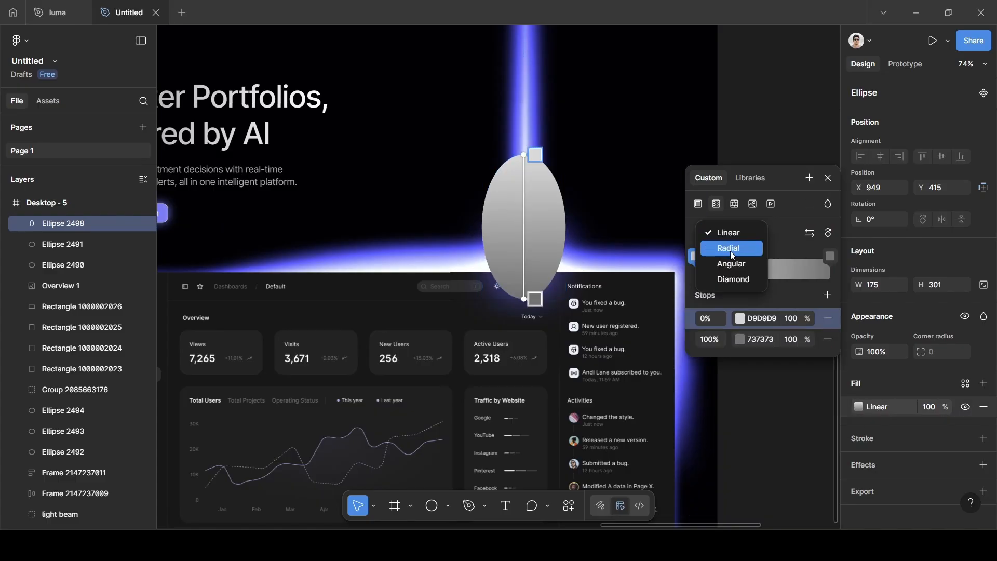
pyautogui.click(732, 249)
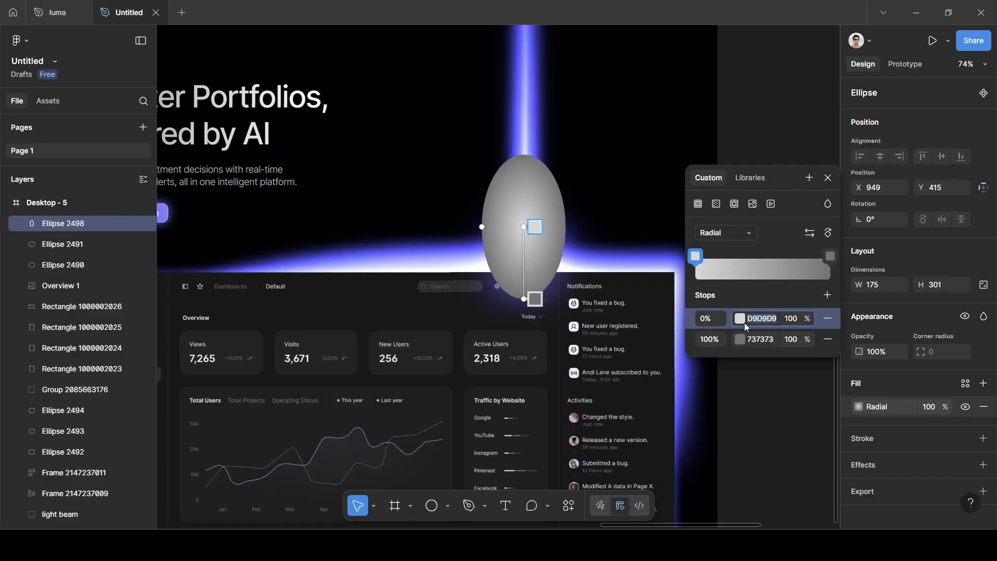
# Sample 4E52F8 from the color swatches for the 0% stop of the ellipse's radial gradient
pyautogui.click(741, 319)
pyautogui.scroll(-5, 471, 239)
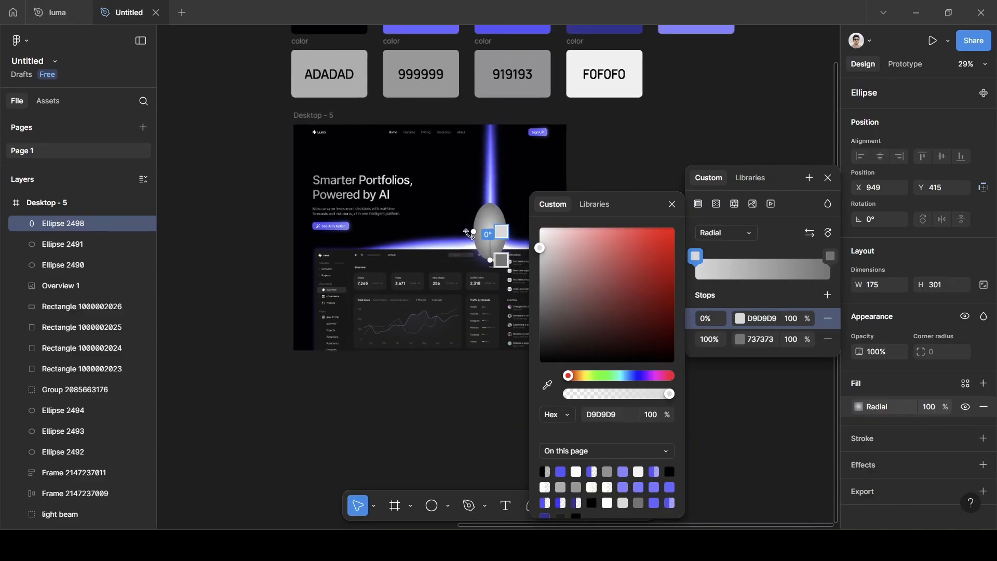
pyautogui.scroll(3, 502, 124)
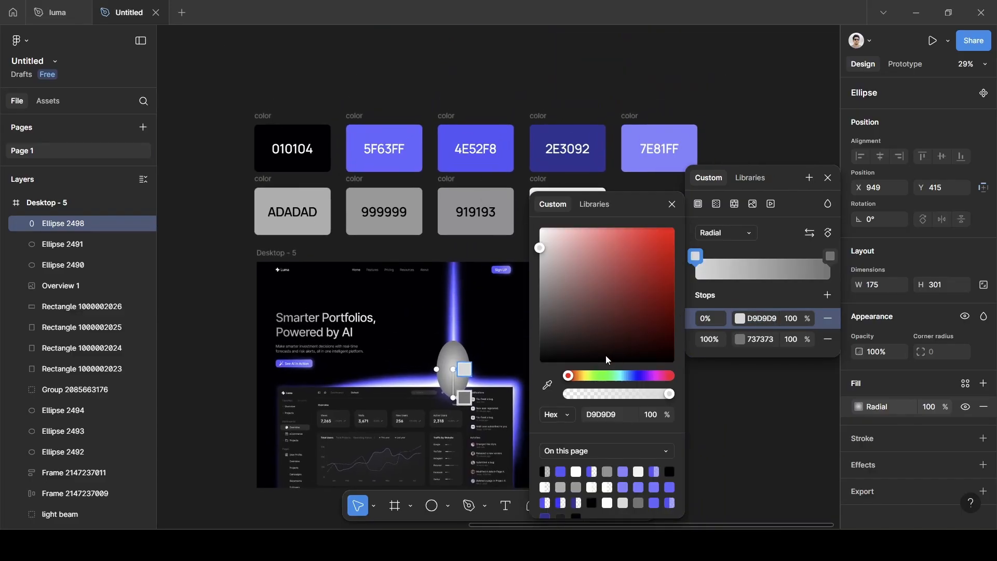
pyautogui.click(547, 384)
pyautogui.click(508, 156)
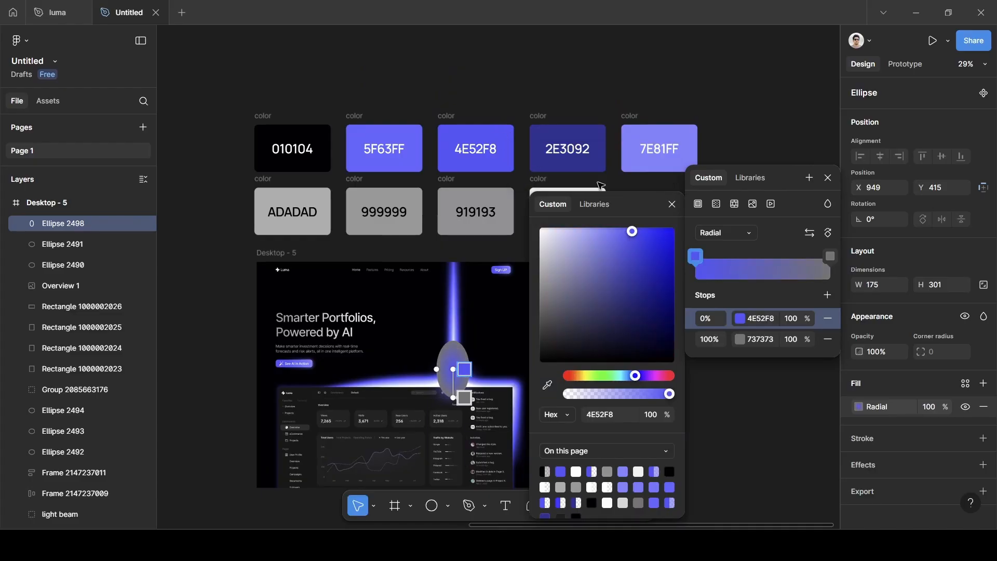
pyautogui.click(672, 204)
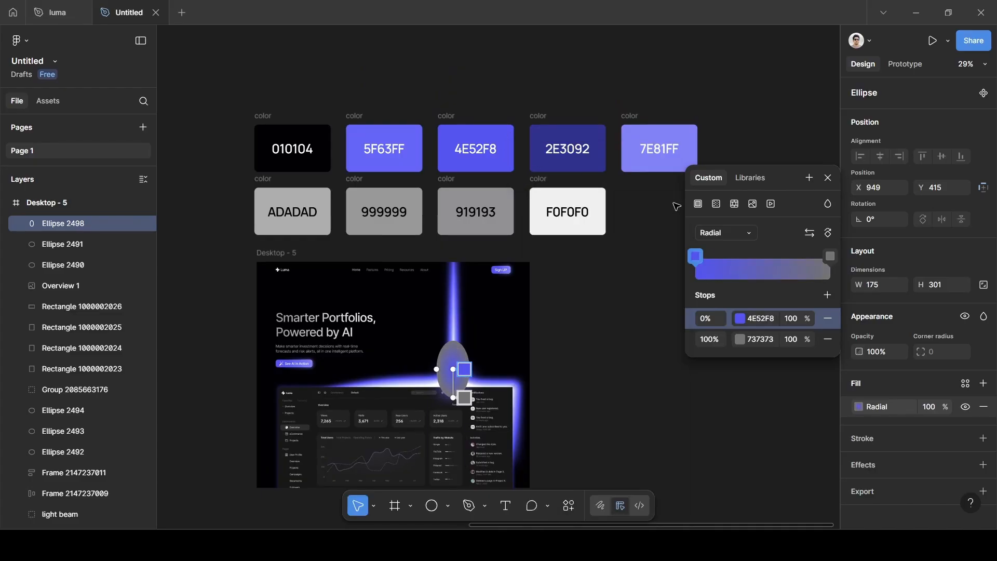
# Apply the sampled 4E52F8 swatch color to the 100% stop of the ellipse's radial gradient
pyautogui.click(740, 340)
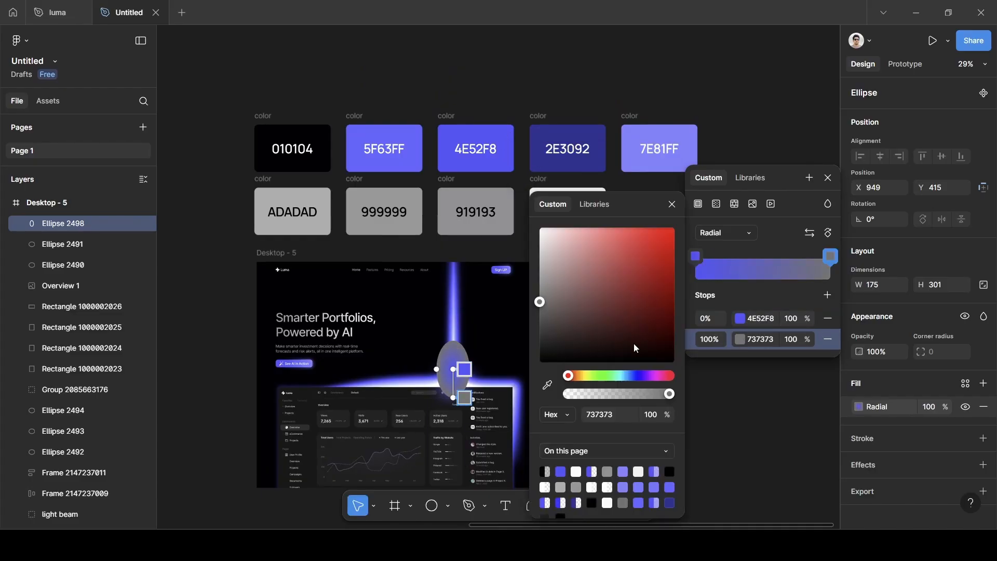
pyautogui.click(547, 386)
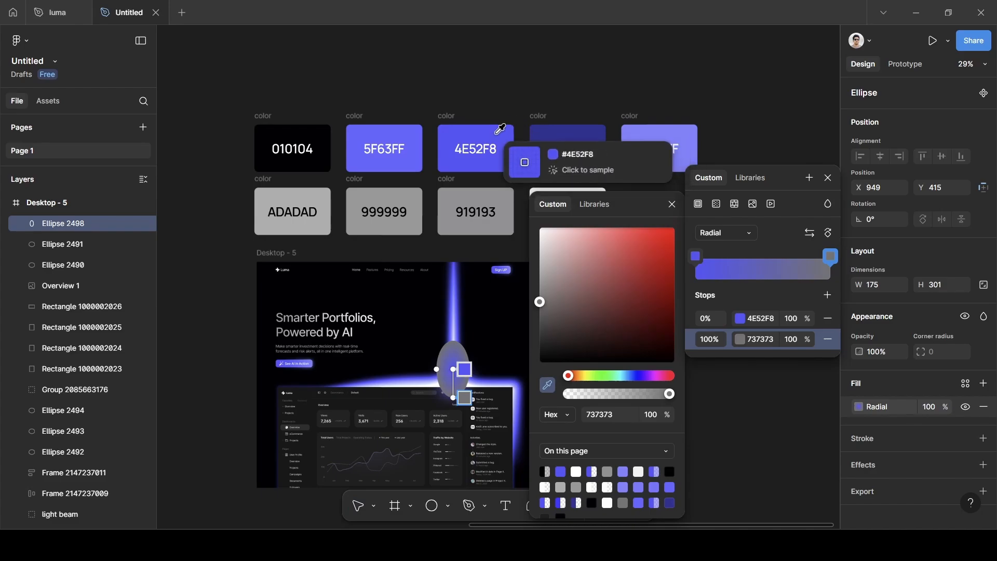
pyautogui.click(506, 155)
pyautogui.click(740, 340)
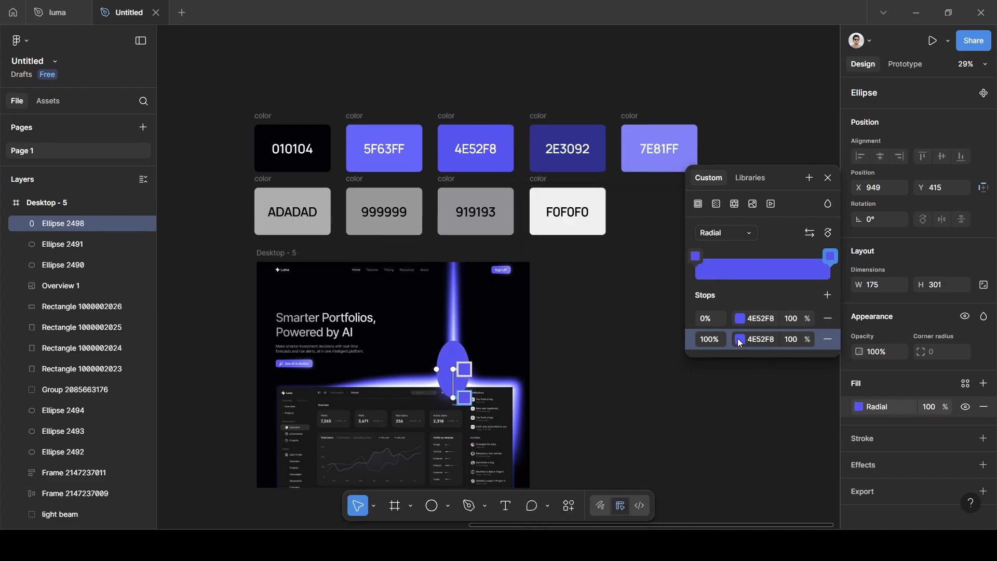
# Darken the 100% stop of the ellipse's radial gradient to a deeper blue, about 1F22AF
pyautogui.click(740, 340)
pyautogui.moveTo(635, 235); pyautogui.dragTo(652, 275)
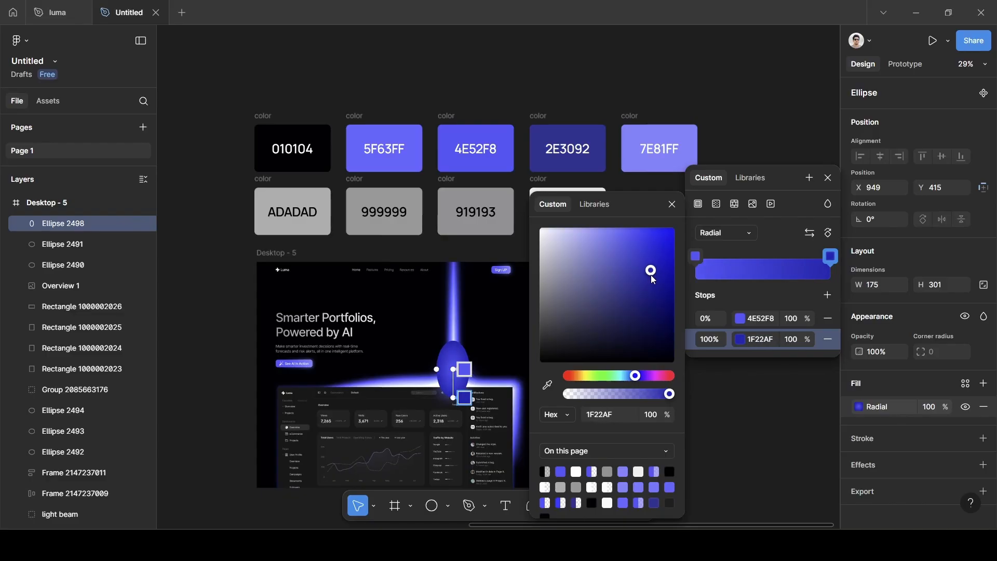
pyautogui.click(828, 178)
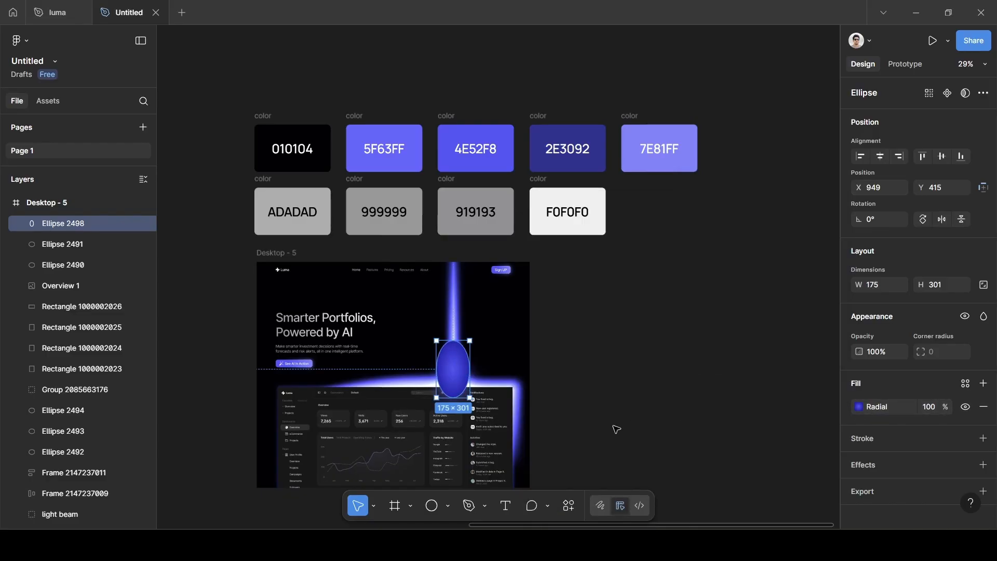
# Add a uniform layer blur effect of 100 to the ellipse at the beam's base
pyautogui.scroll(-2, 479, 368)
pyautogui.scroll(5, 455, 316)
pyautogui.hscroll(-3, 465, 316)
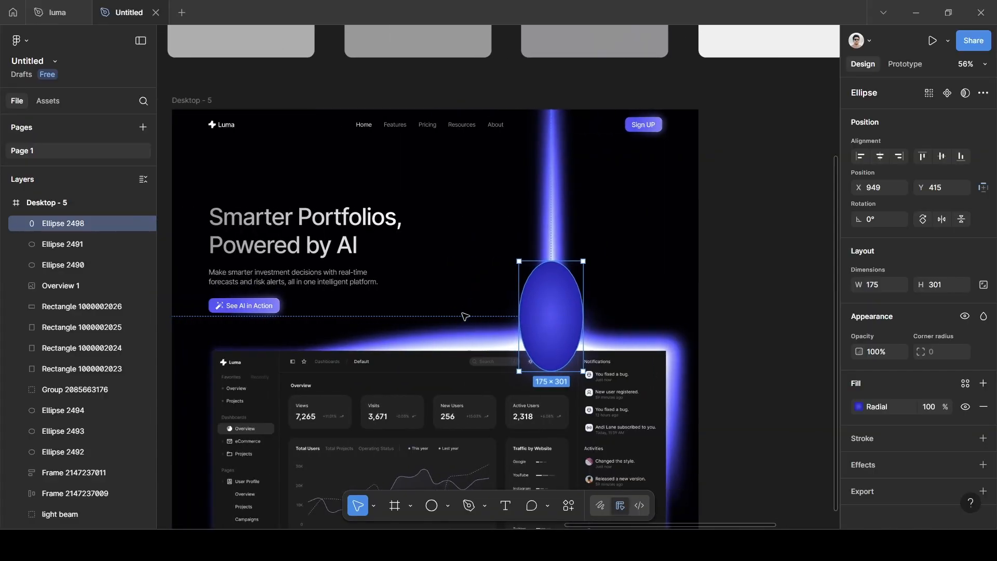
pyautogui.scroll(-1, 894, 432)
pyautogui.click(983, 456)
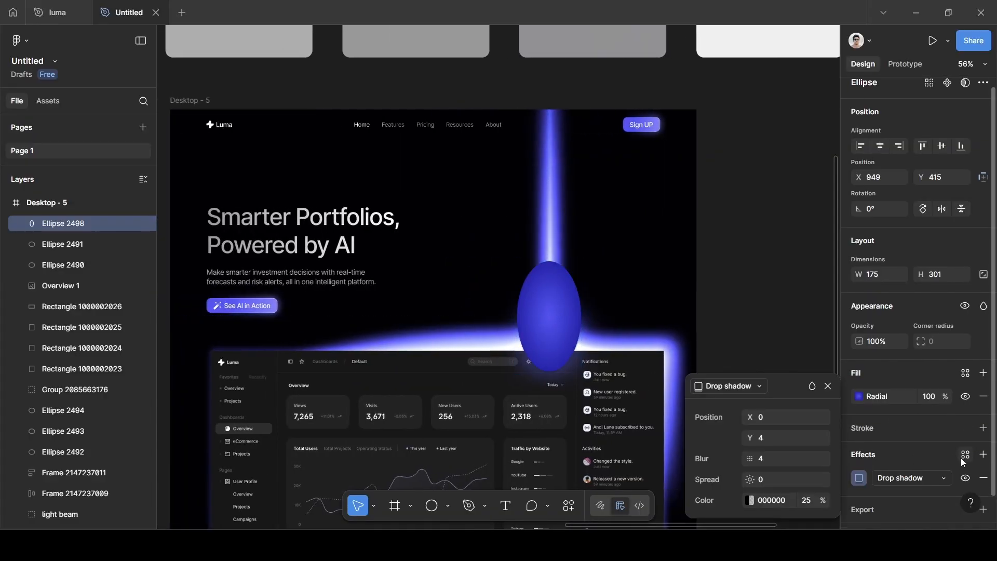
pyautogui.click(908, 451)
pyautogui.click(909, 454)
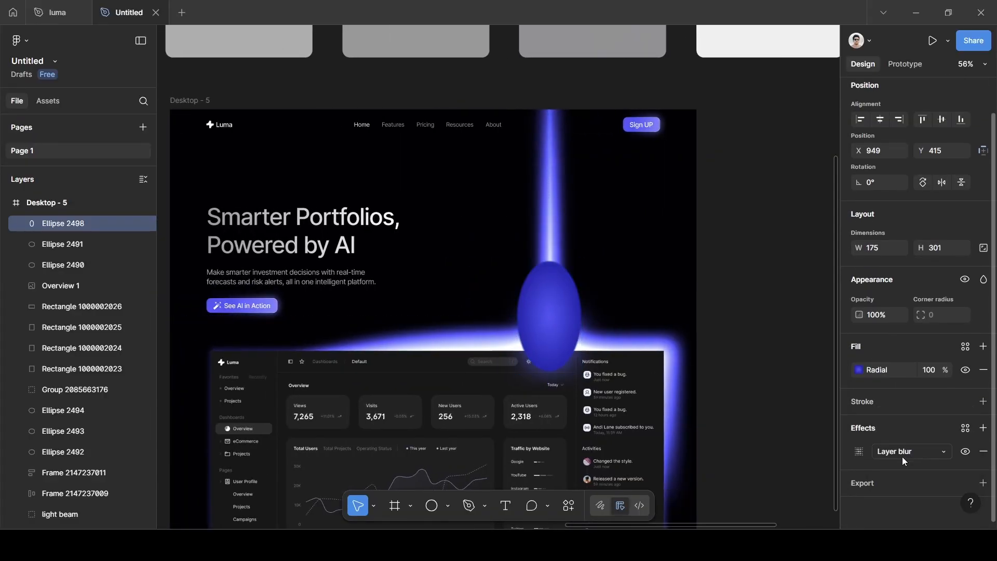
pyautogui.click(858, 451)
pyautogui.click(786, 493)
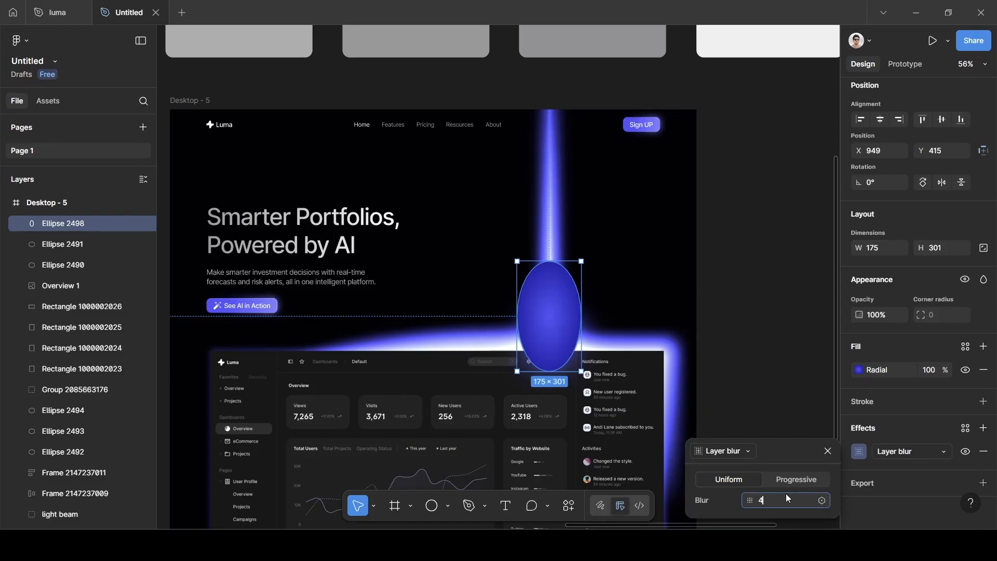
pyautogui.write('100')
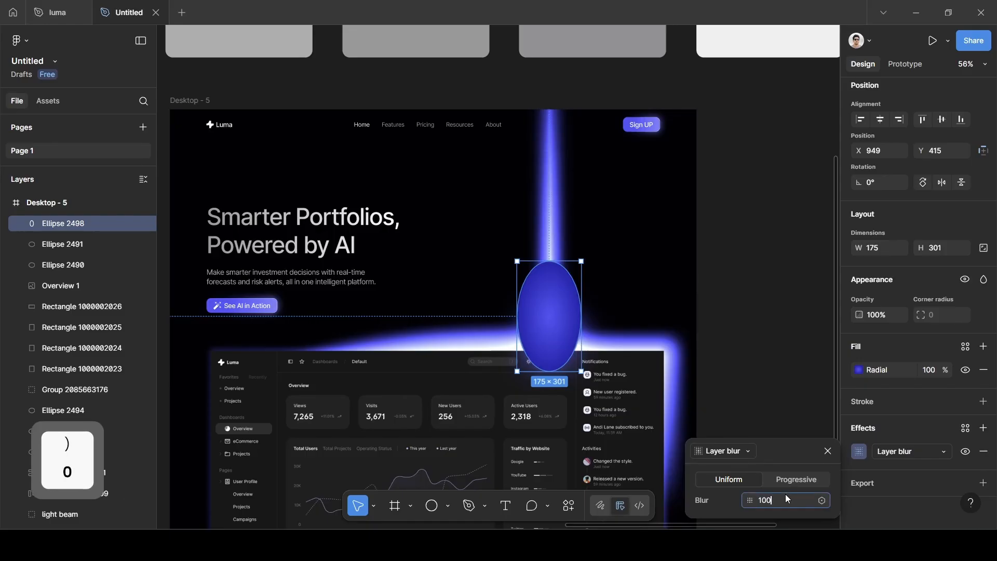
pyautogui.press('Return')
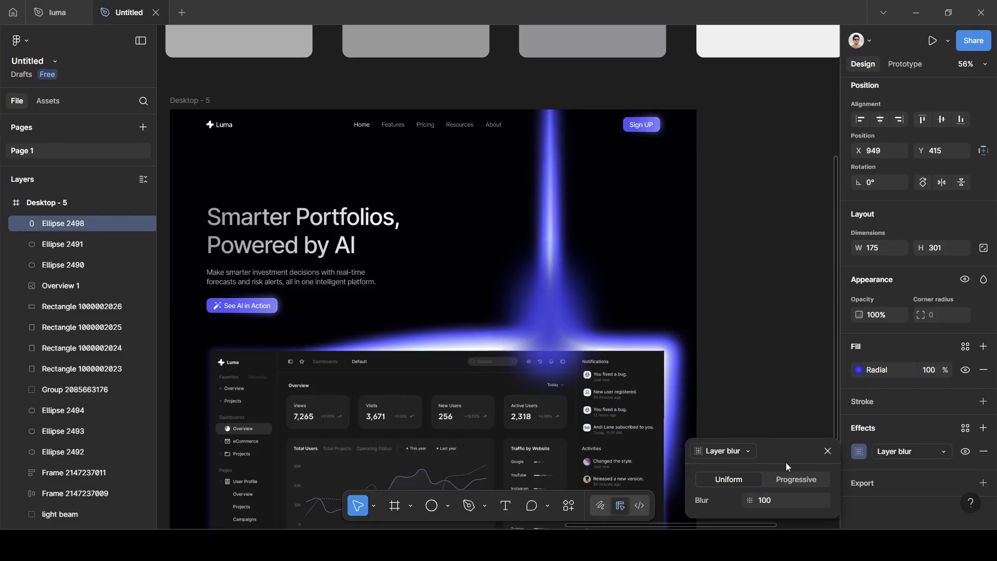
pyautogui.click(827, 451)
# Set the blurred ellipse's blend mode to Plus lighter
pyautogui.click(983, 280)
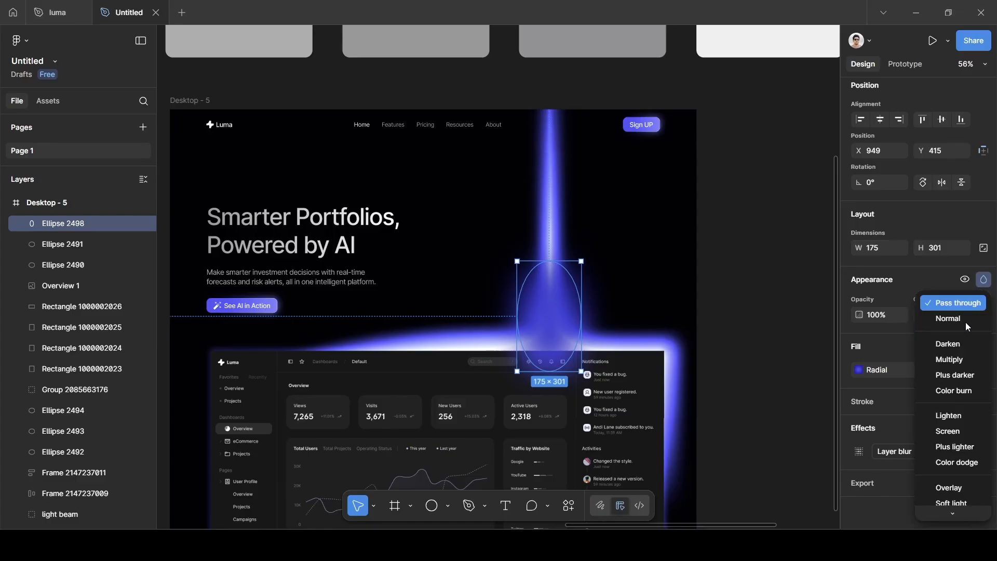
pyautogui.click(952, 447)
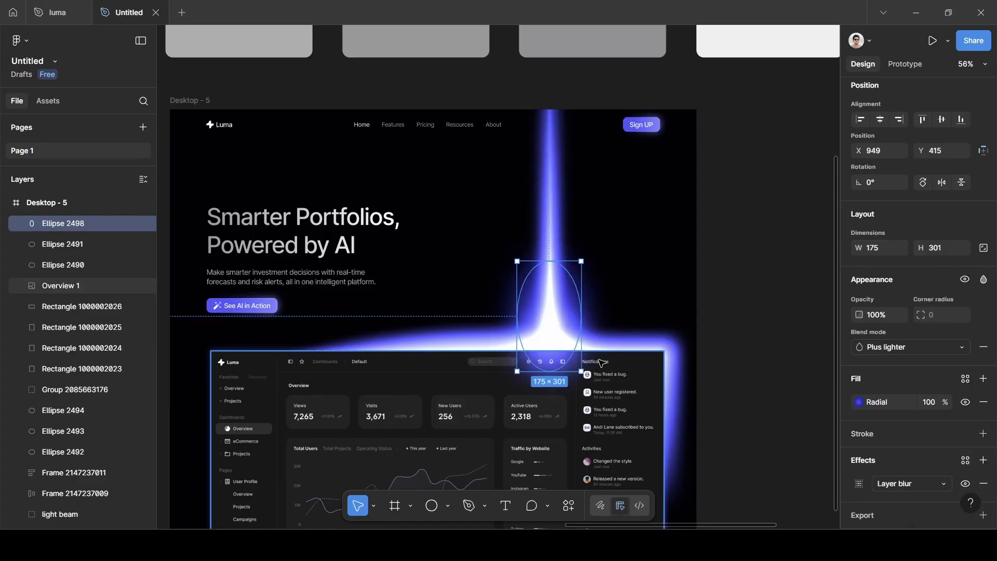
# Reposition the glowing ellipse over the beam's base at X 949, Y 421
pyautogui.moveTo(558, 315); pyautogui.dragTo(561, 314)
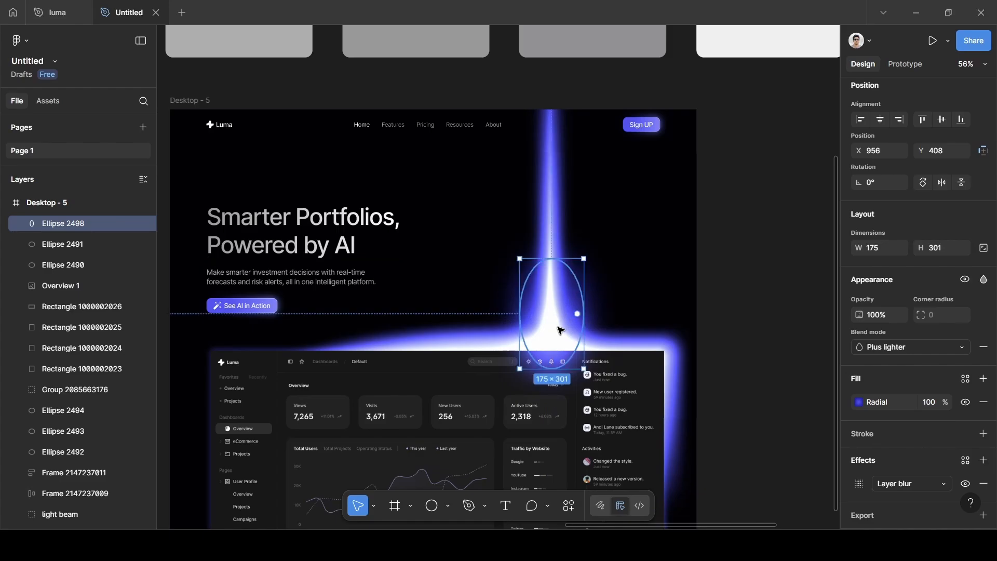
pyautogui.scroll(5, 562, 328)
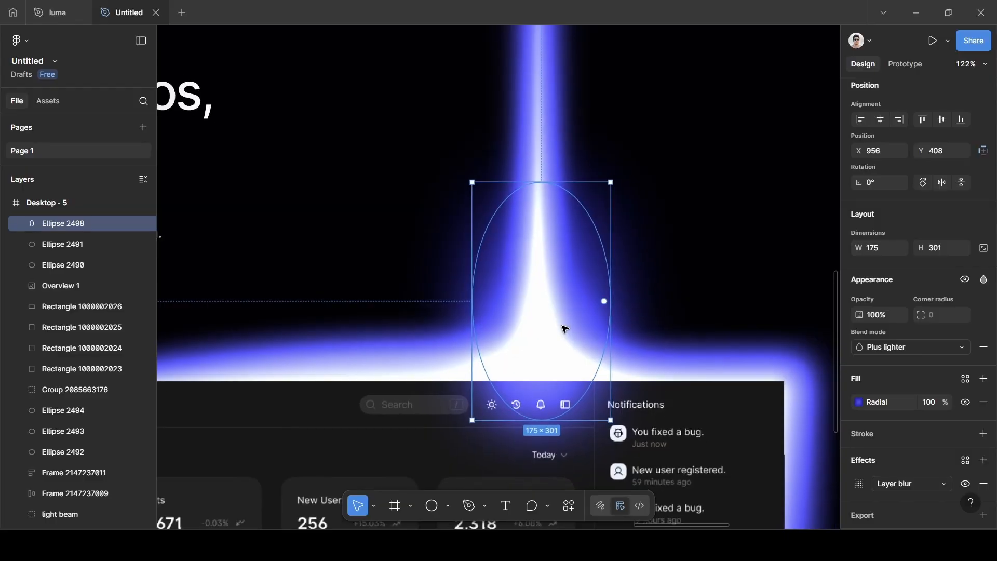
pyautogui.press('Down')
pyautogui.press('Down')
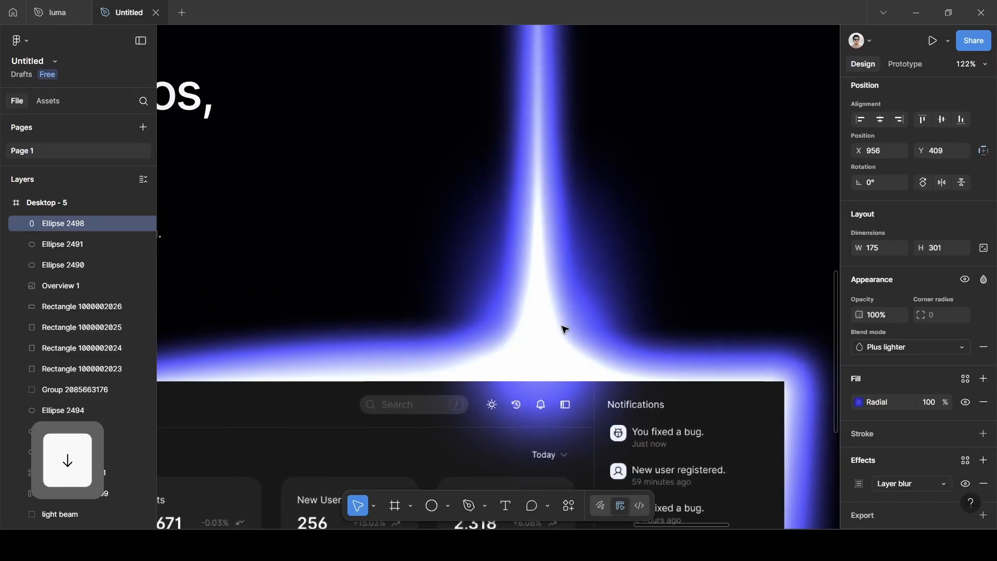
pyautogui.press('Down')
pyautogui.press('Down')
pyautogui.press('Down')
pyautogui.press('Down')
pyautogui.press('Down')
pyautogui.press('Down')
pyautogui.press('Down')
pyautogui.press('Down')
pyautogui.press('Down')
pyautogui.press('Down')
pyautogui.press('Down')
pyautogui.press('Down')
pyautogui.press('Down')
pyautogui.press('Down')
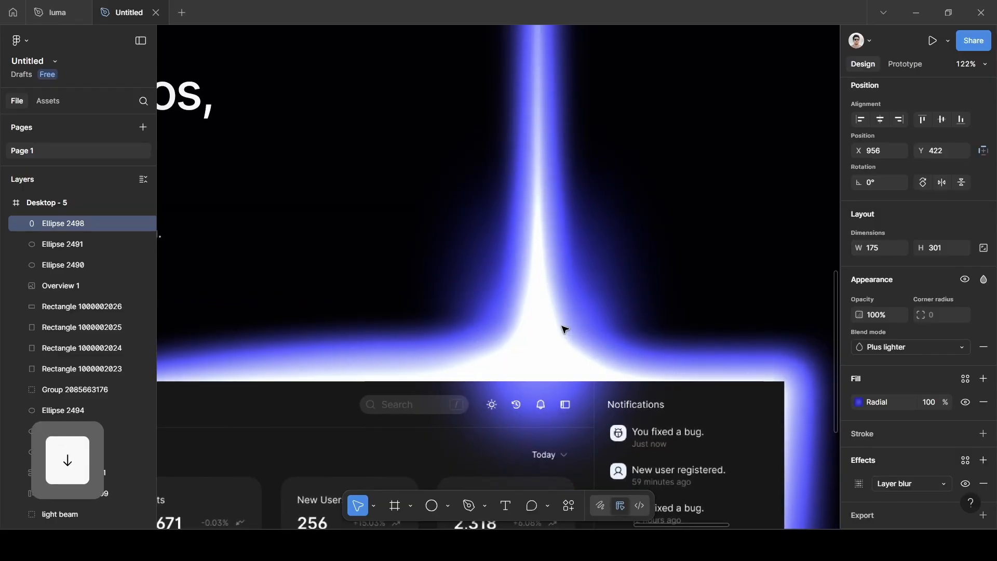
pyautogui.press('Down')
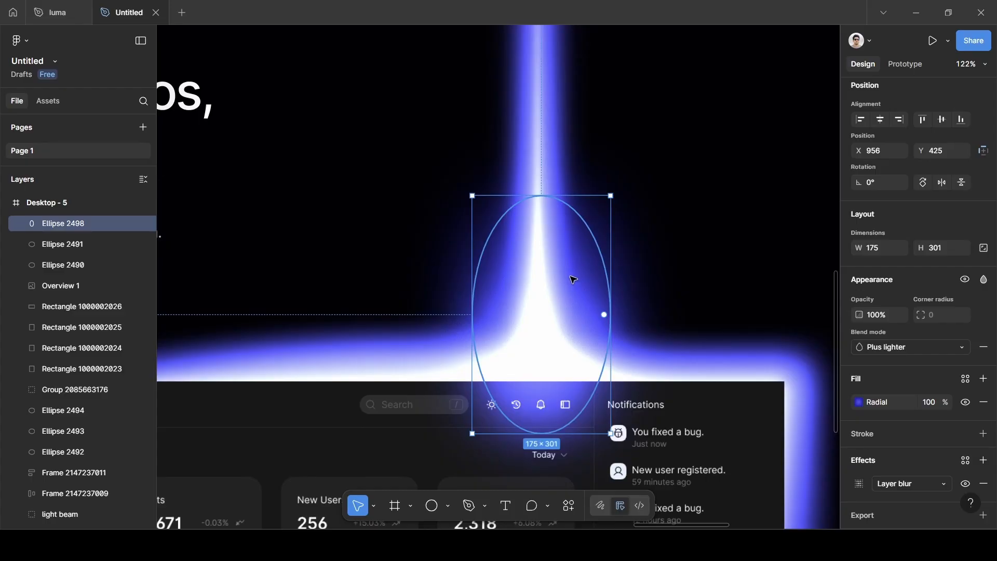
pyautogui.moveTo(573, 279); pyautogui.dragTo(567, 276)
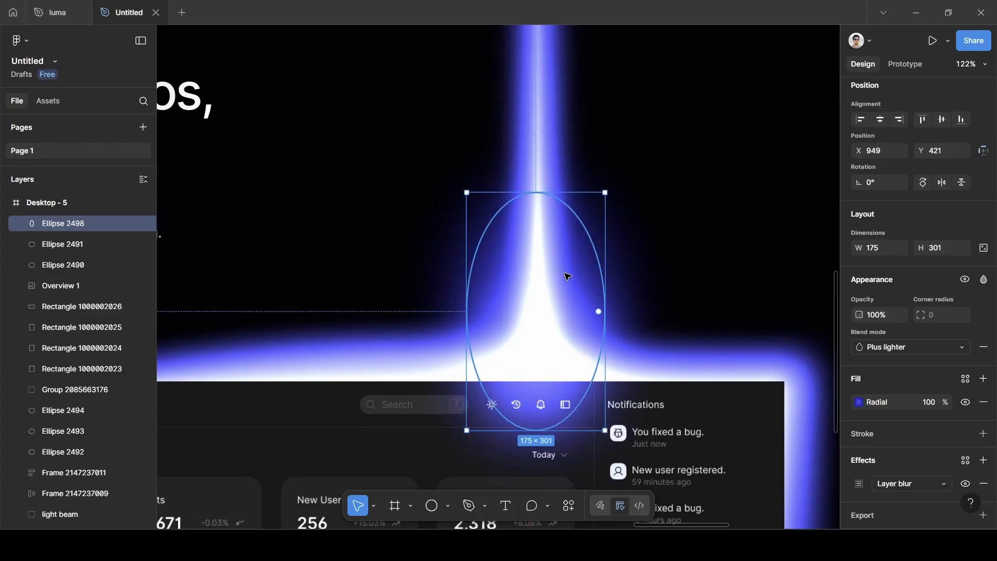
# Duplicate the glowing ellipse in place and compare the stronger glow with the Desktop - 4 frame
pyautogui.press('ctrl')
pyautogui.hotkey('ctrl', 'd')
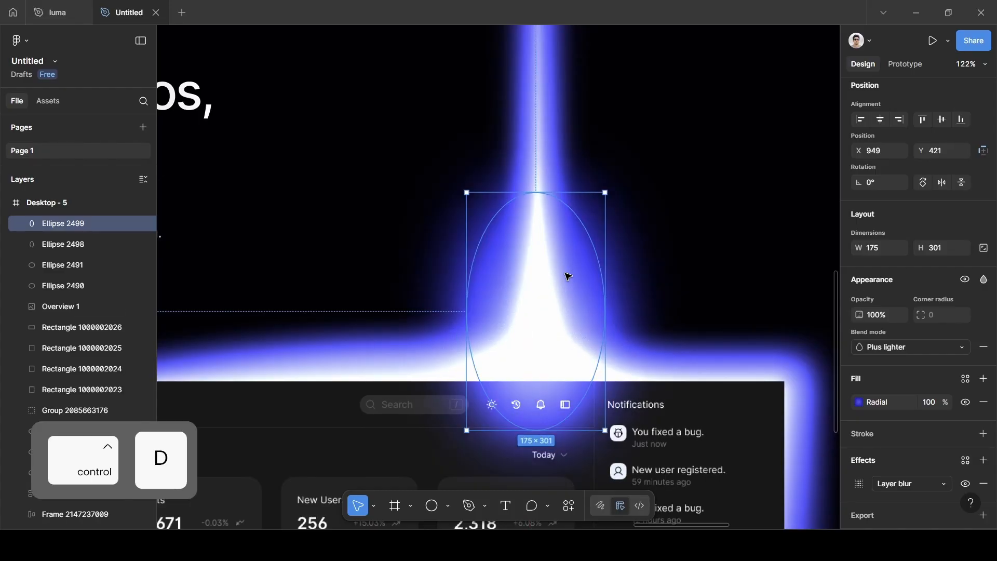
pyautogui.scroll(-5, 568, 277)
pyautogui.click(734, 295)
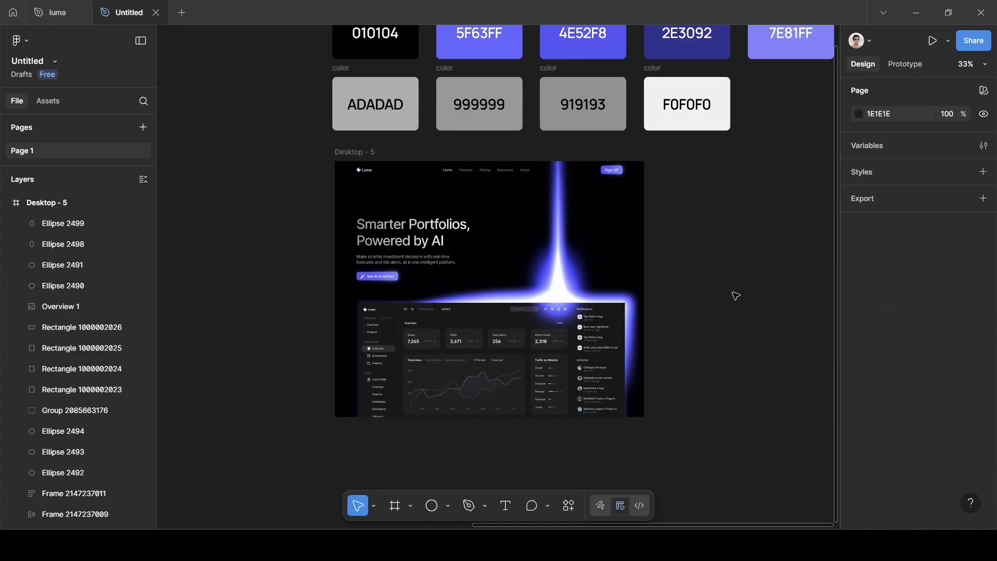
pyautogui.scroll(3, 690, 295)
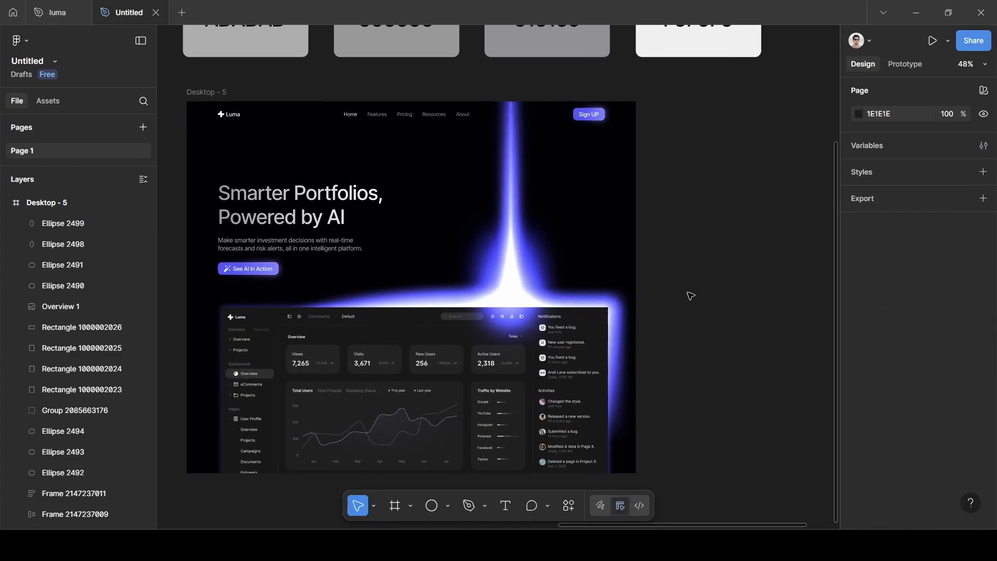
pyautogui.scroll(-4, 690, 296)
pyautogui.hscroll(-5, 618, 295)
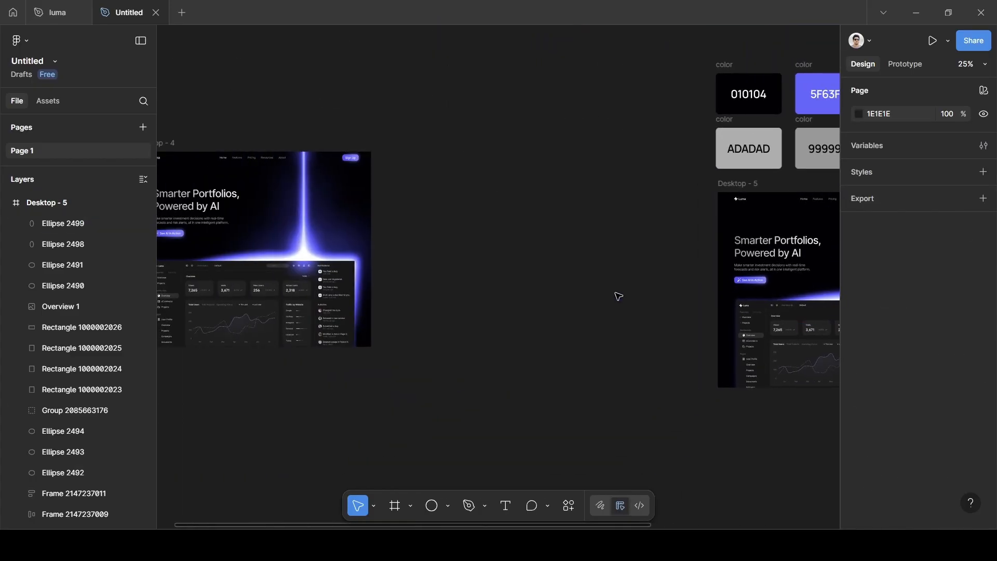
pyautogui.hscroll(6, 618, 295)
pyautogui.scroll(3, 627, 289)
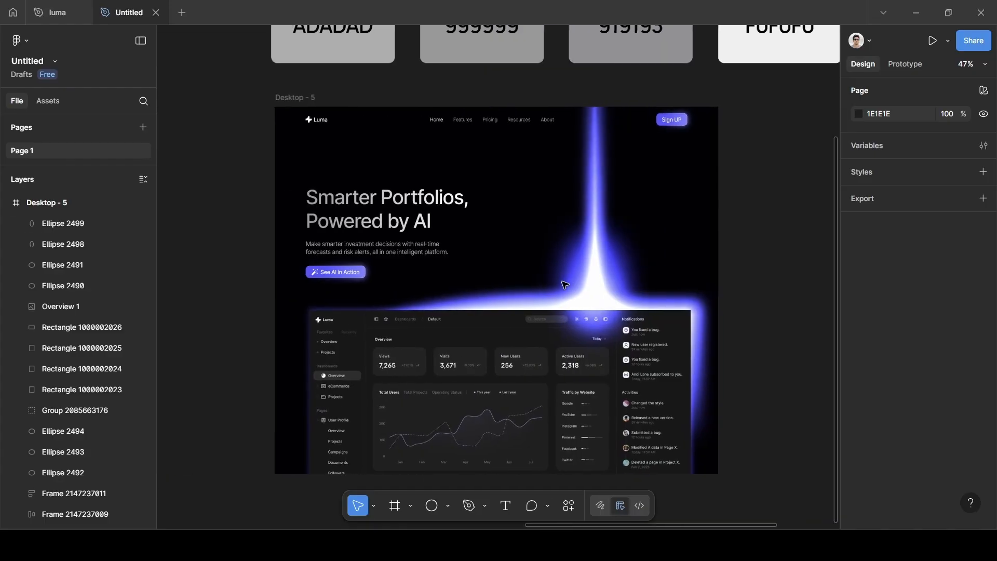
# Delete the duplicated ellipse over the beam's base
pyautogui.click(603, 279)
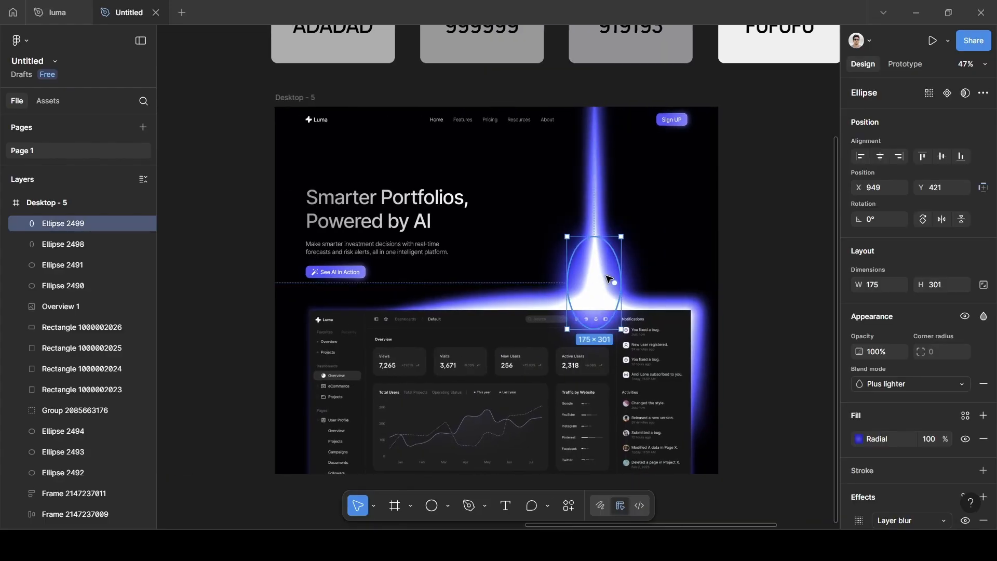
pyautogui.press('Delete')
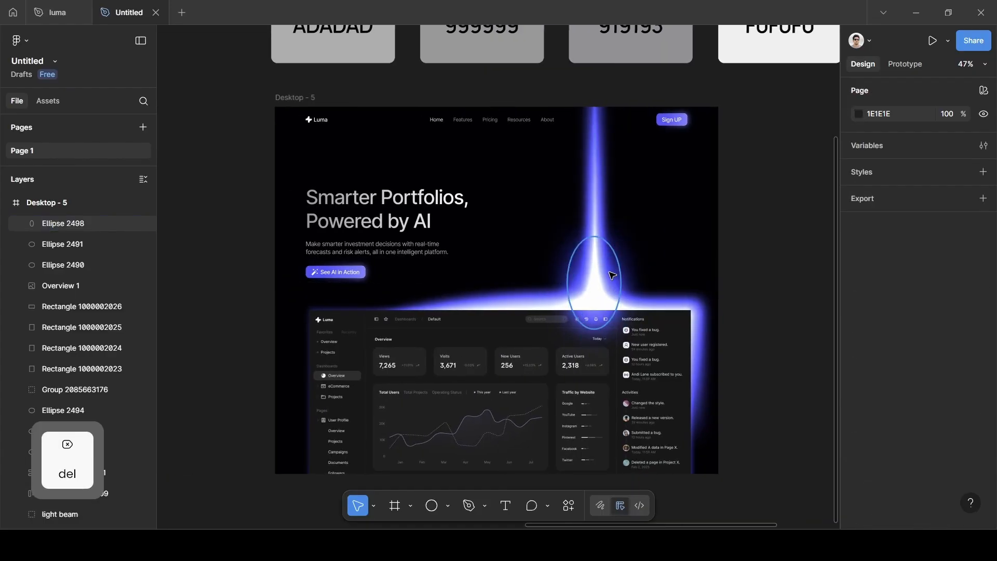
# Move the Ellipse 2498 layer directly below the Overview 1 dashboard image in the layer order
pyautogui.scroll(-1, 613, 280)
pyautogui.hscroll(1, 612, 280)
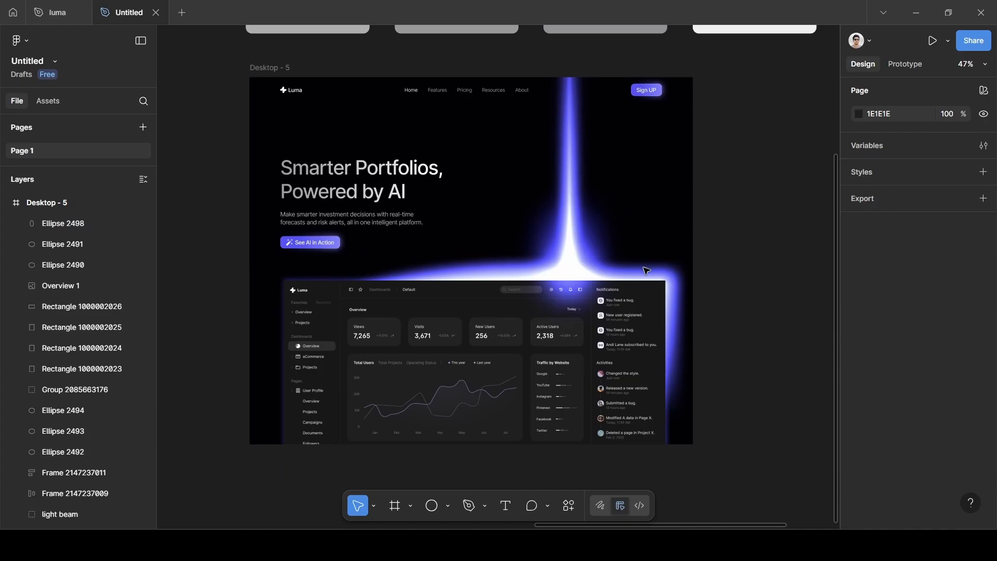
pyautogui.scroll(2, 646, 271)
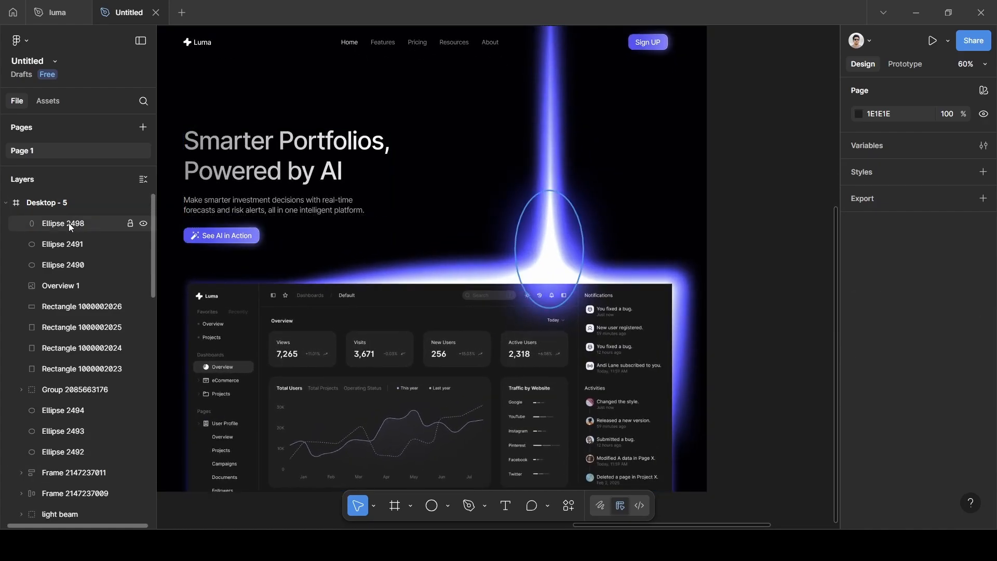
pyautogui.moveTo(68, 222); pyautogui.dragTo(67, 289)
pyautogui.click(704, 232)
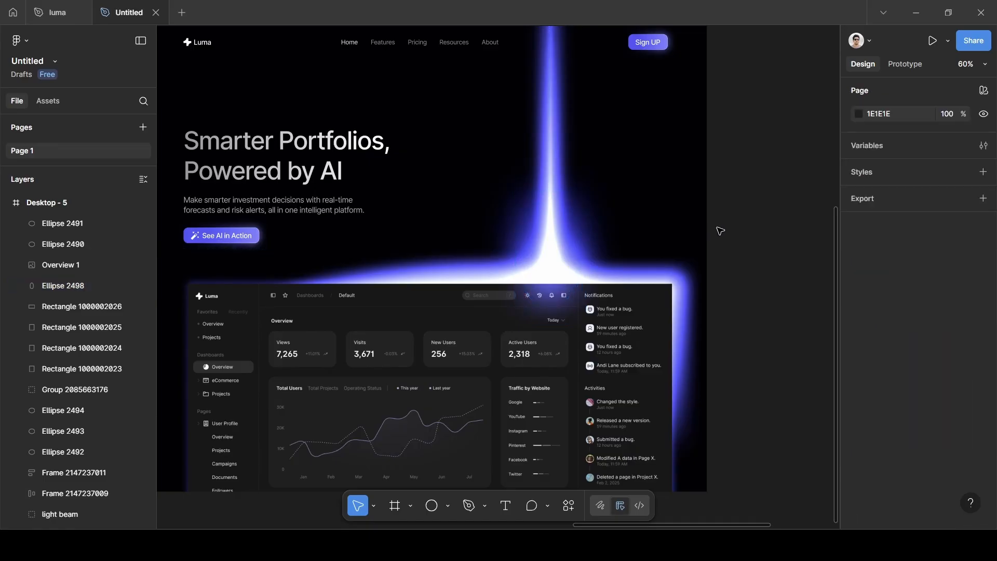
# Examine the glow along the beam and where it meets the dashboard's upper edge
pyautogui.scroll(-3, 563, 232)
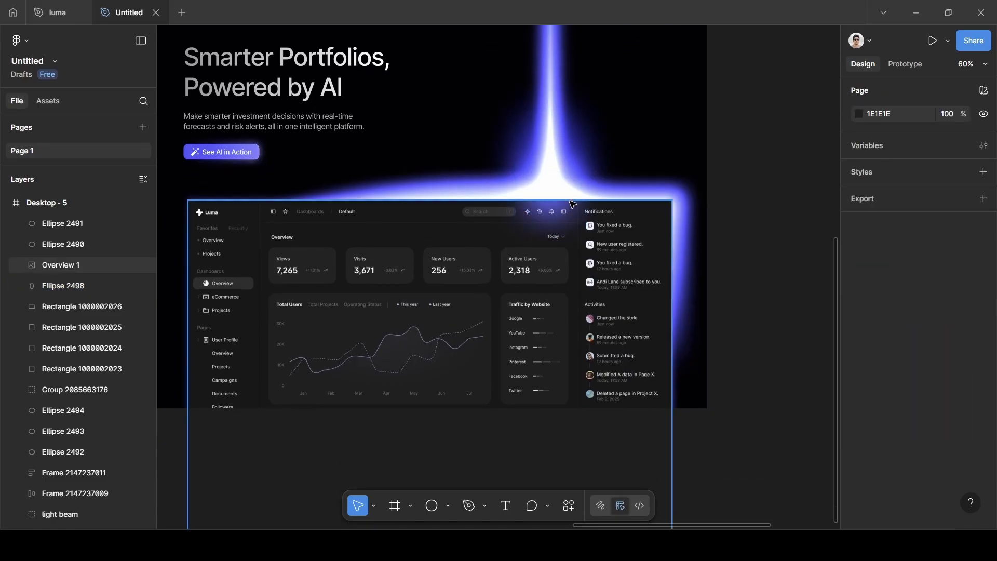
pyautogui.scroll(3, 752, 160)
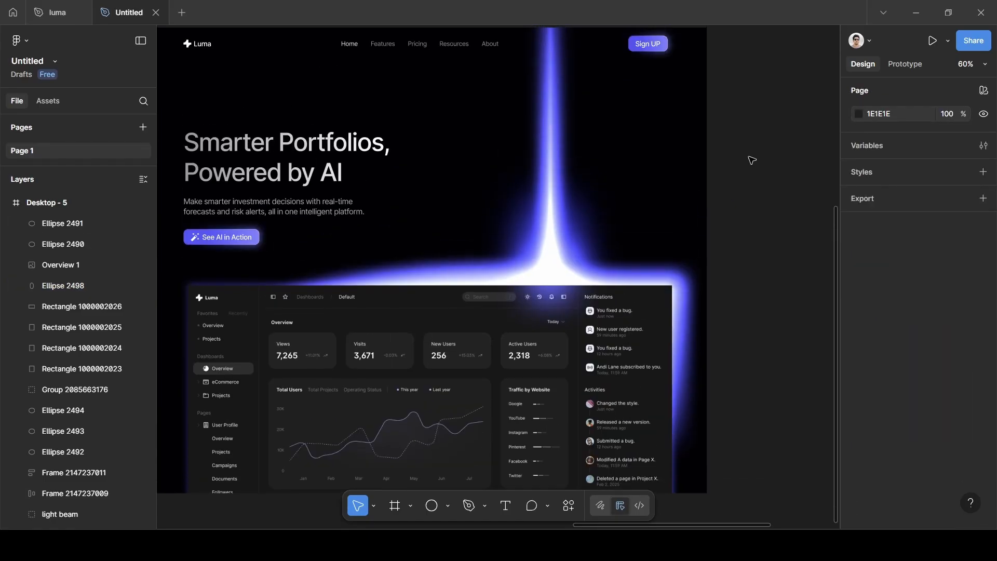
pyautogui.scroll(2, 696, 213)
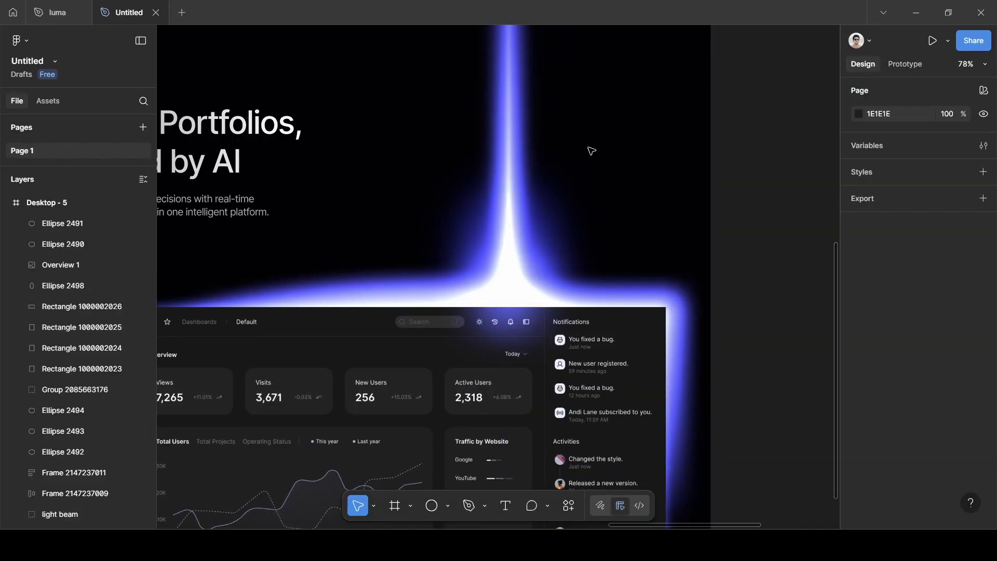
pyautogui.scroll(3, 576, 143)
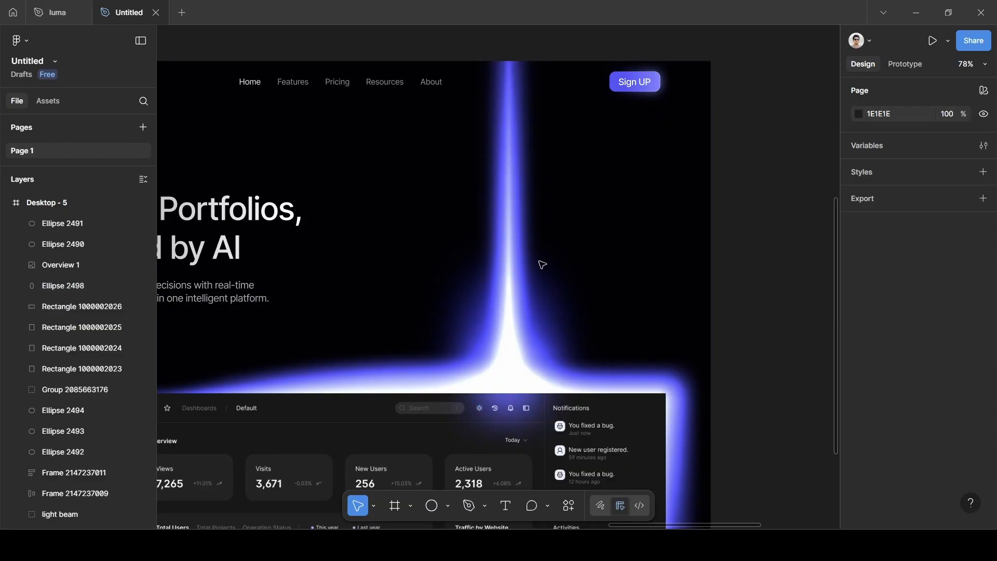
pyautogui.scroll(-2, 637, 294)
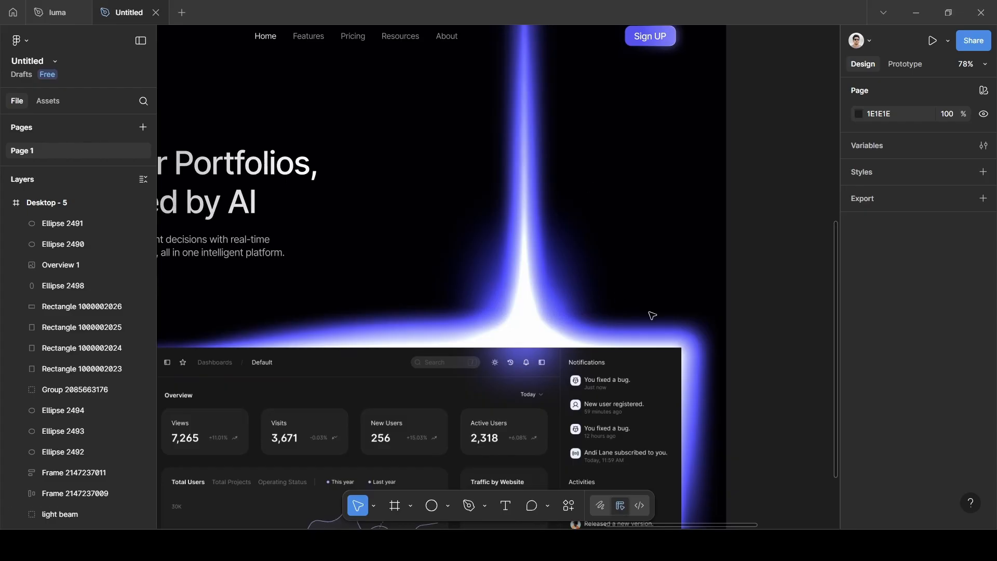
pyautogui.scroll(-2, 652, 315)
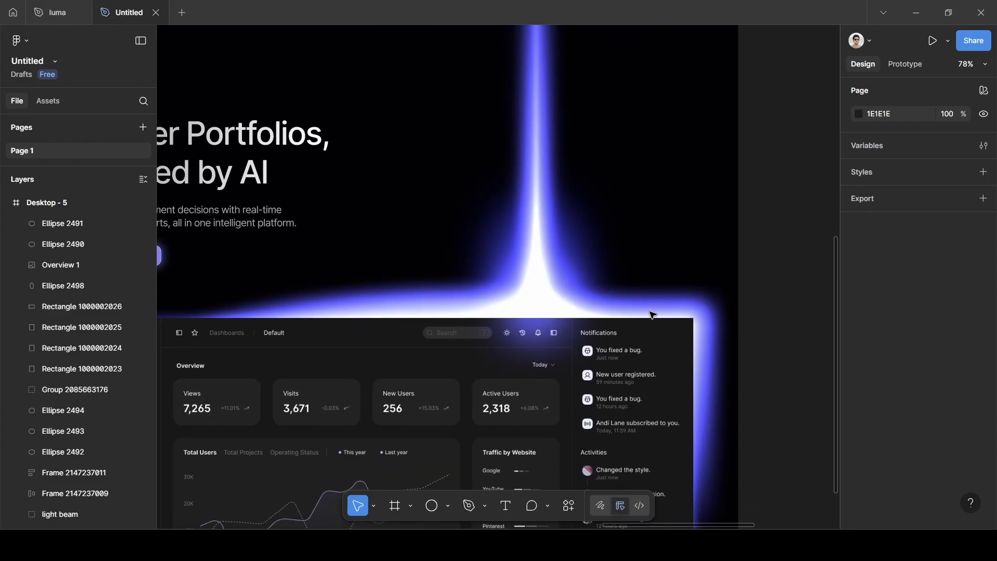
pyautogui.scroll(2, 652, 315)
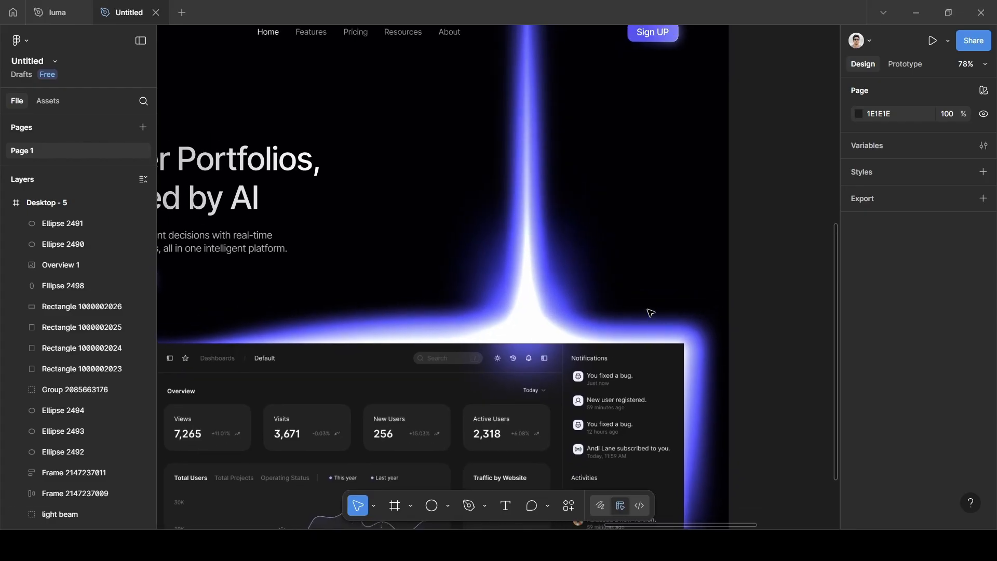
# Draw a circle about 343 × 343 to the right of the light beam, overlapping the dashboard's upper-right corner
pyautogui.press('o')
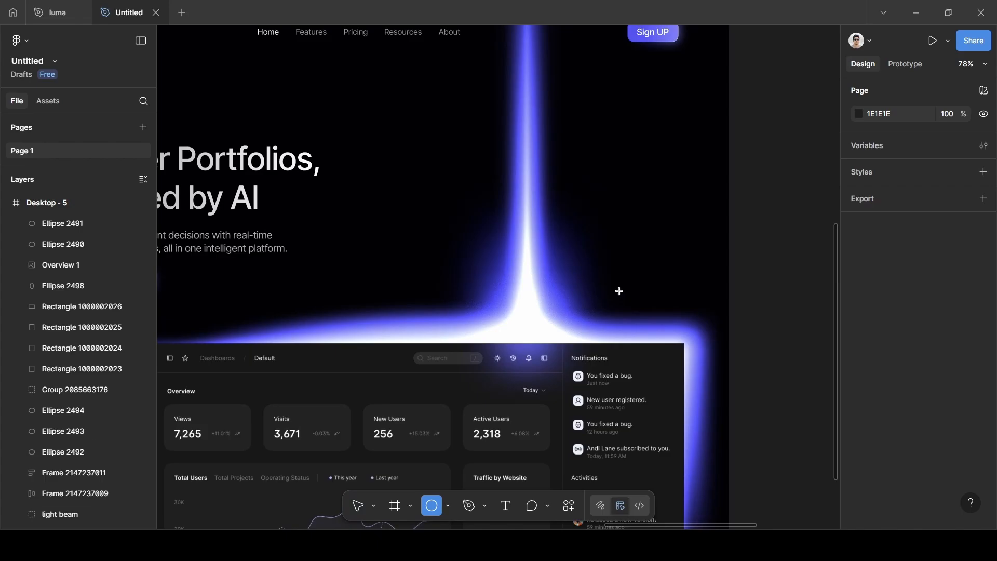
pyautogui.scroll(-4, 618, 290)
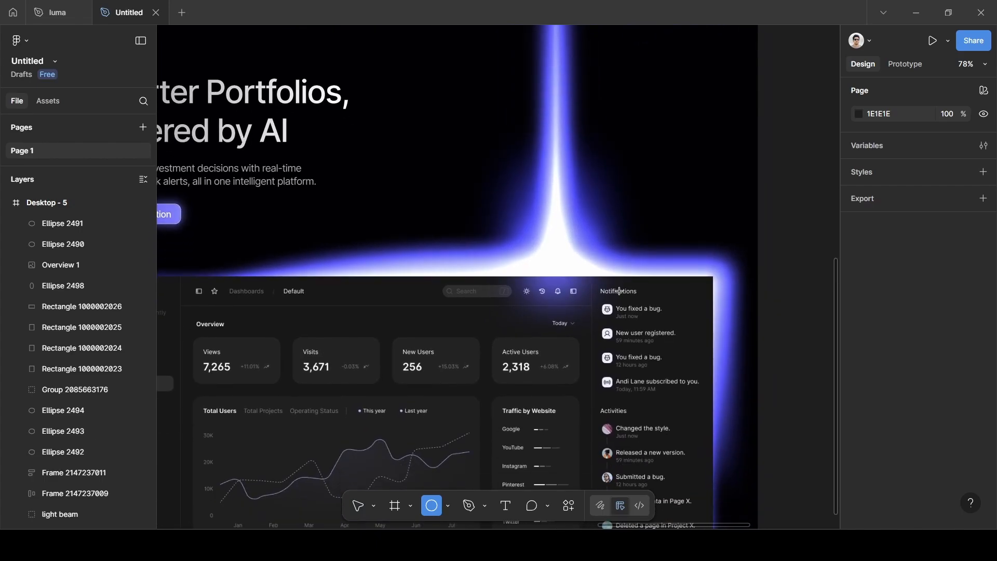
pyautogui.scroll(2, 619, 291)
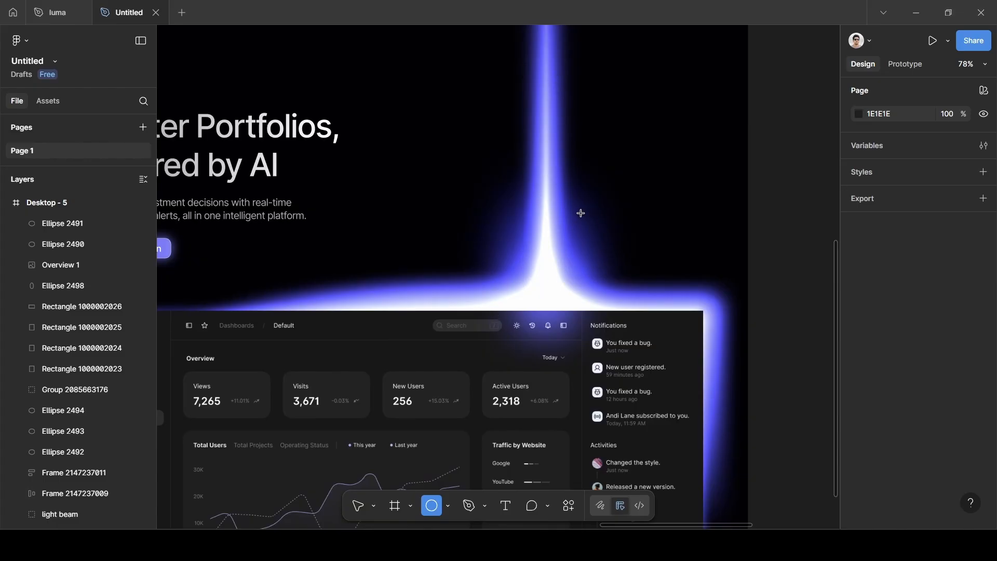
pyautogui.press('shift')
pyautogui.moveTo(717, 300); pyautogui.dragTo(746, 328)
pyautogui.moveTo(705, 278); pyautogui.dragTo(693, 275)
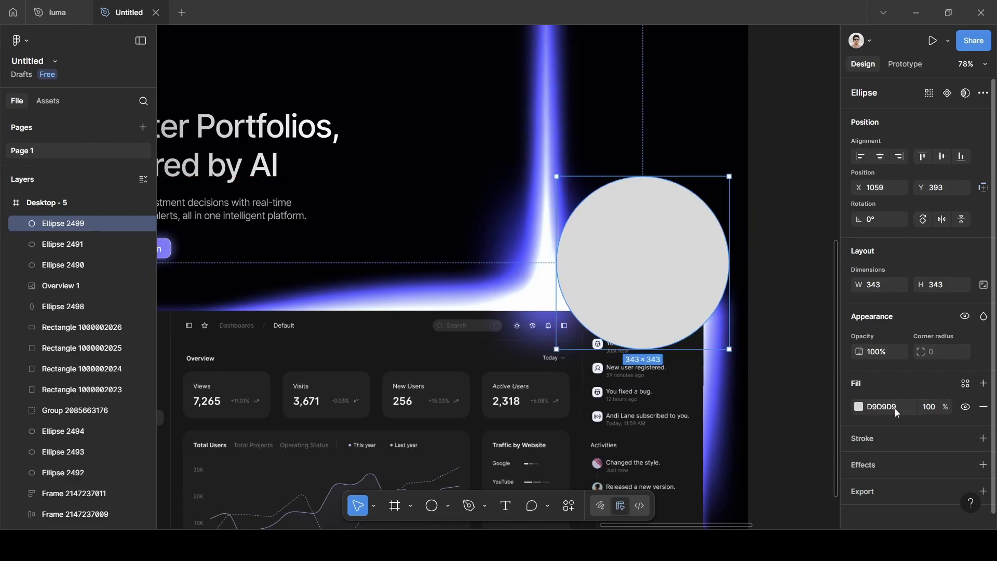
# Fill the new circle with 4E52F8 sampled from the color swatch above the frame
pyautogui.click(863, 406)
pyautogui.press('i')
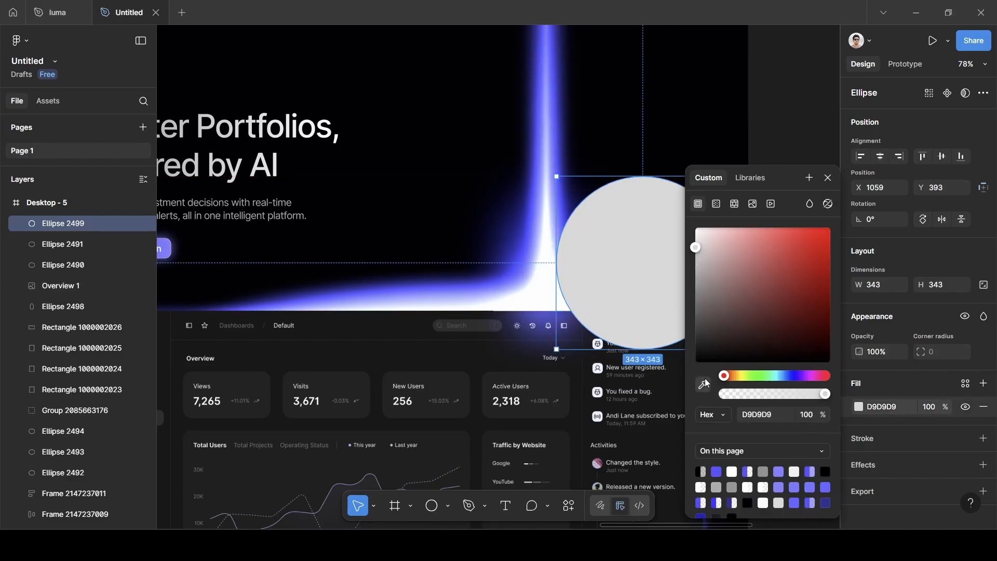
pyautogui.scroll(10, 503, 296)
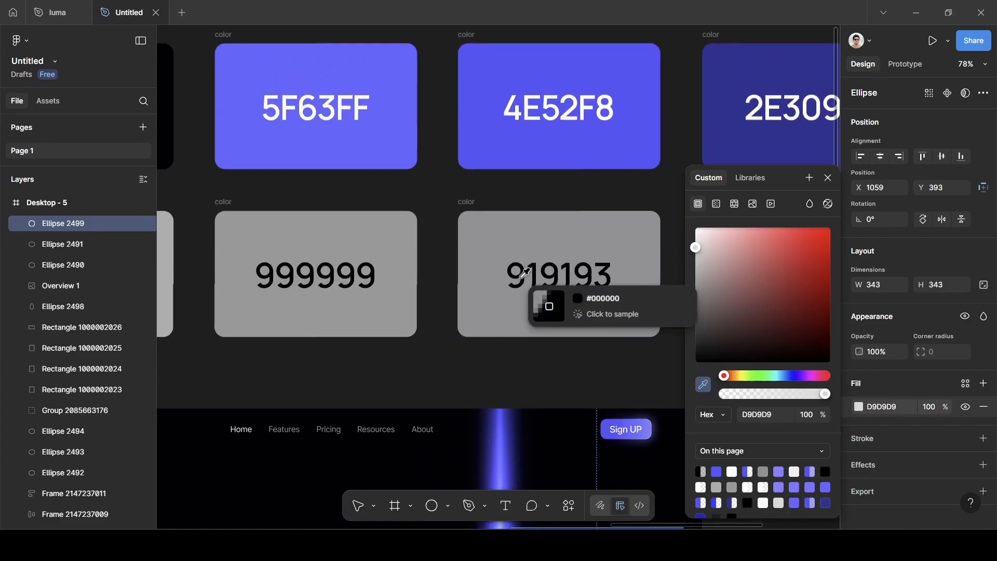
pyautogui.click(574, 153)
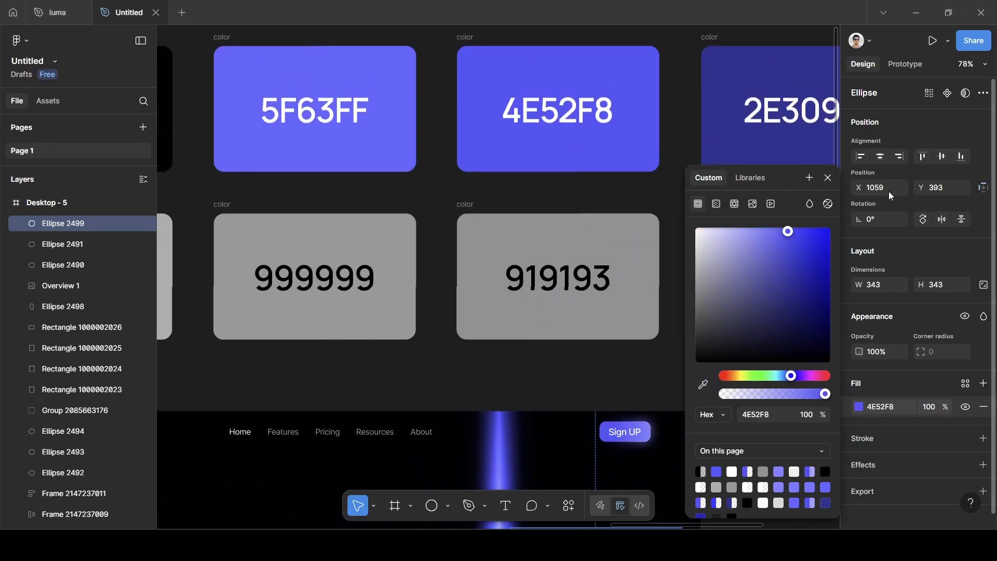
pyautogui.click(827, 178)
# Add a uniform layer blur of 250 to the blue circle
pyautogui.scroll(-10, 633, 278)
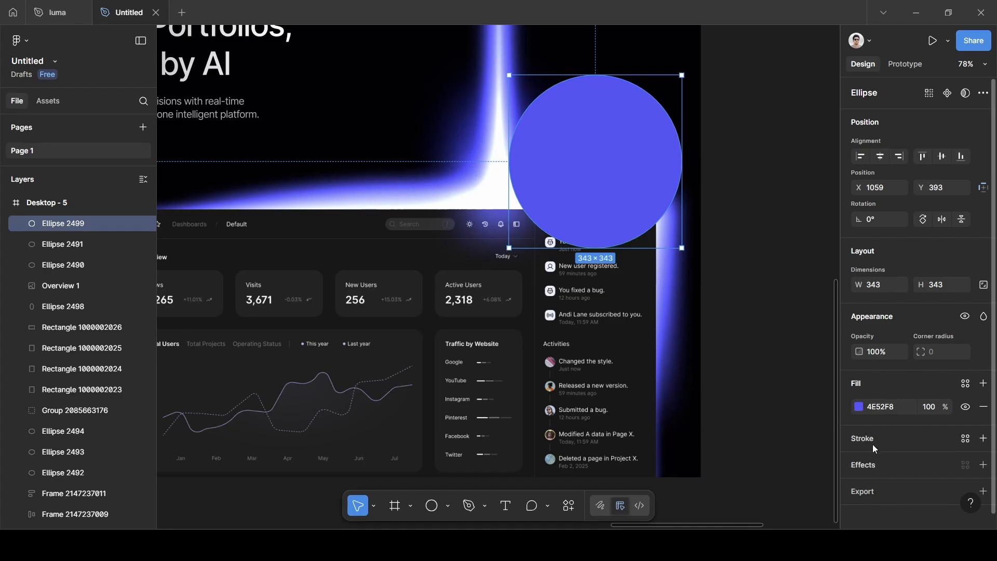
pyautogui.click(878, 459)
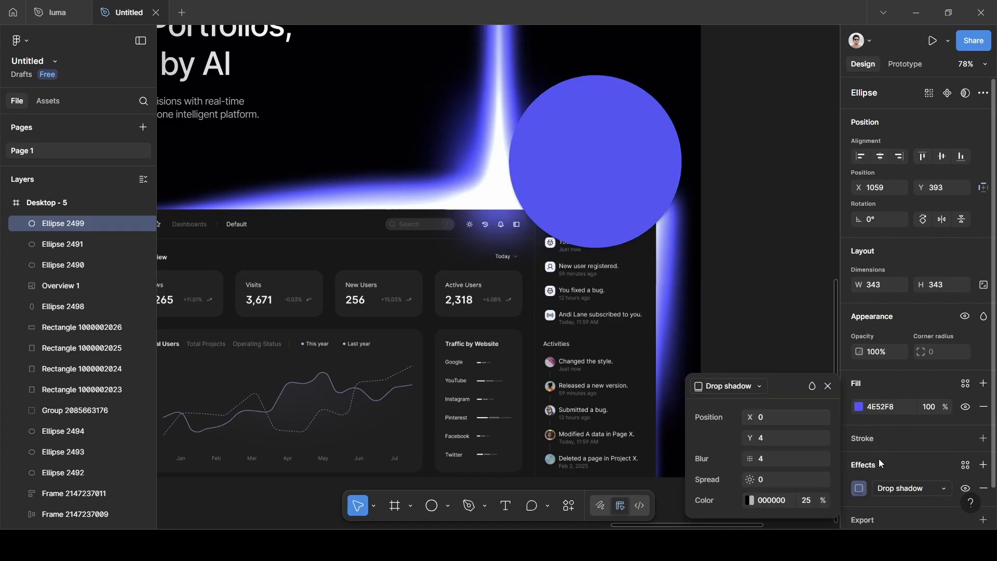
pyautogui.click(902, 492)
pyautogui.click(915, 448)
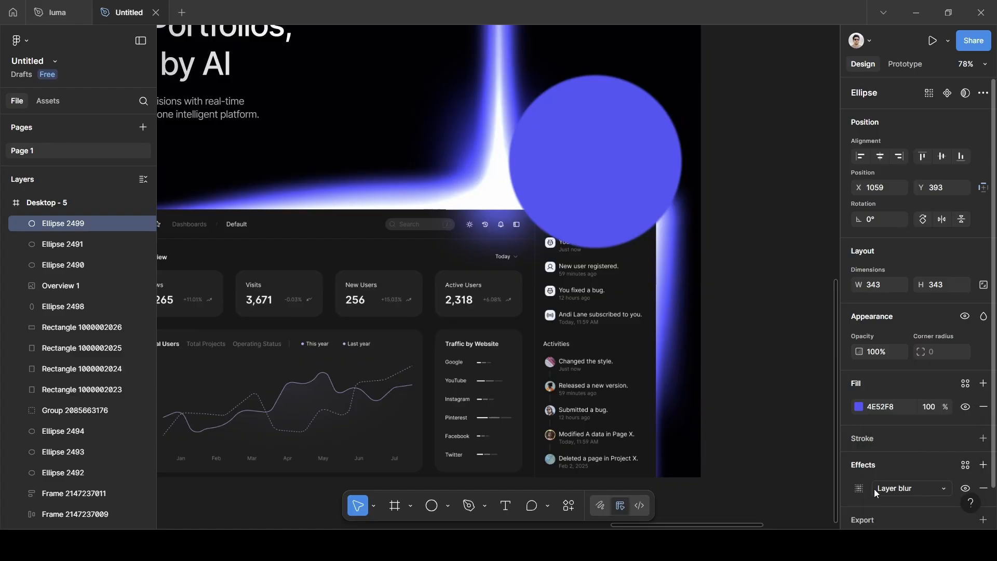
pyautogui.click(858, 489)
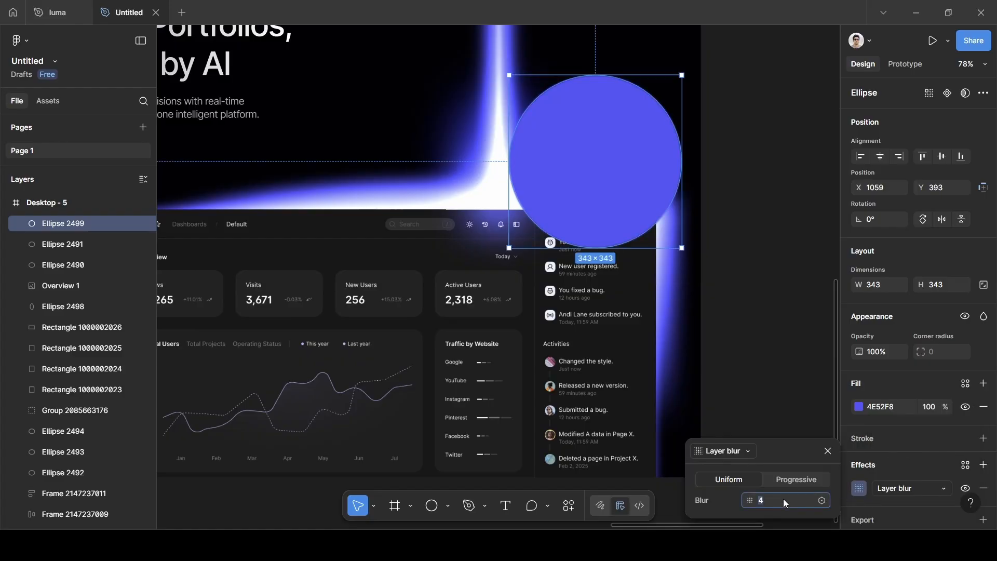
pyautogui.press('BackSpace')
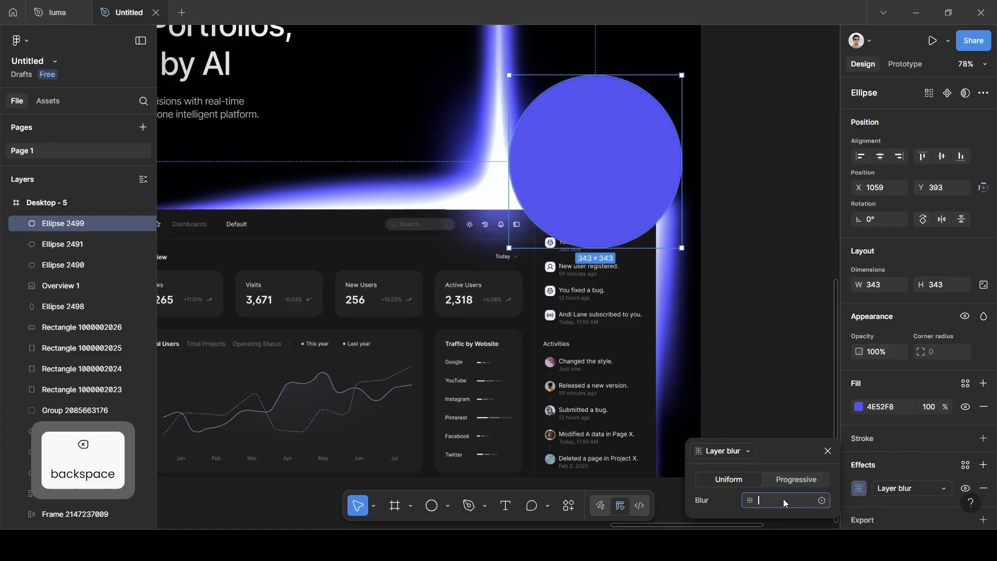
pyautogui.write('250')
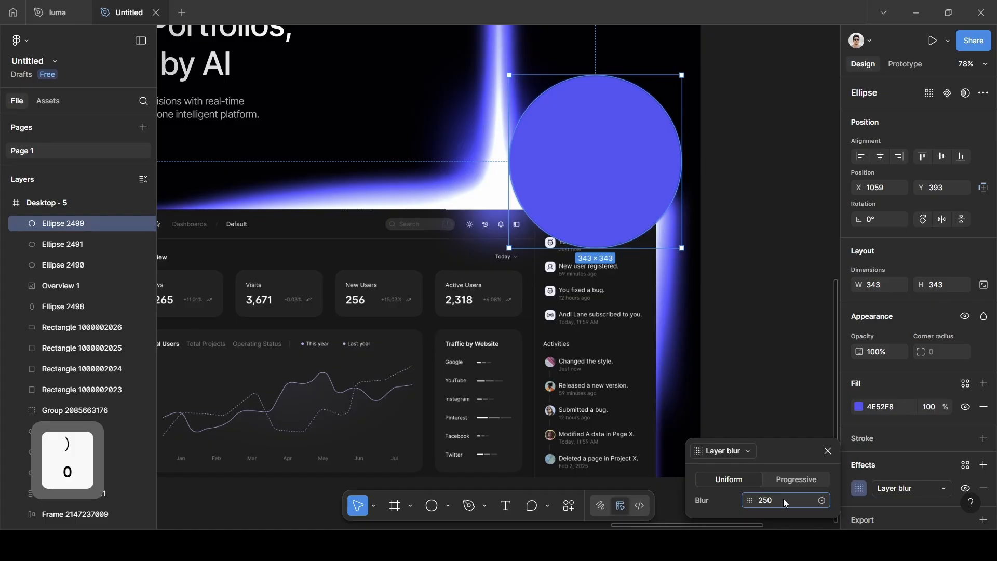
pyautogui.click(802, 460)
# Set the blurred circle's fill opacity to 50% and move it slightly up and left to about X 1039, Y 384
pyautogui.click(934, 407)
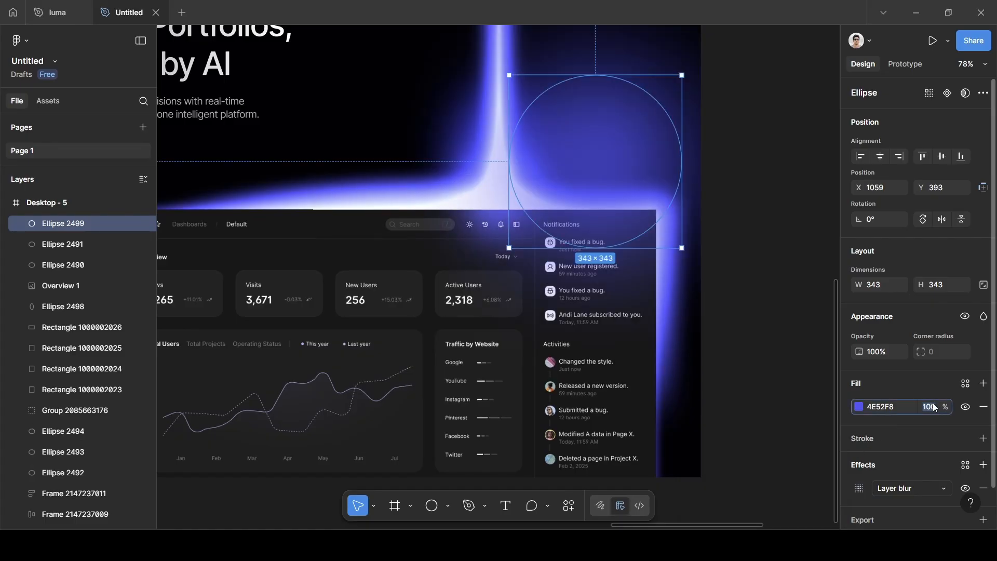
pyautogui.write('50')
pyautogui.press('Return')
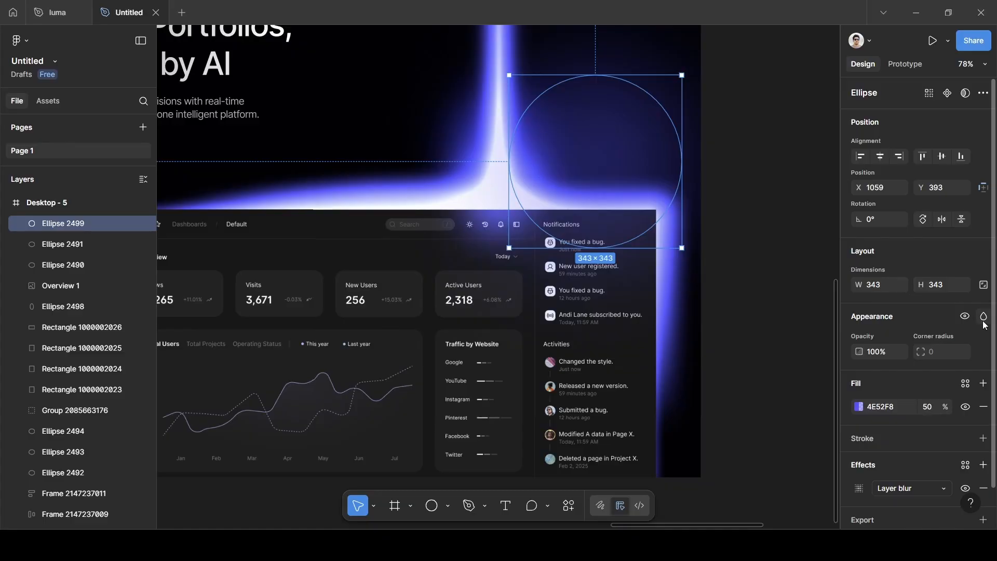
pyautogui.scroll(3, 703, 228)
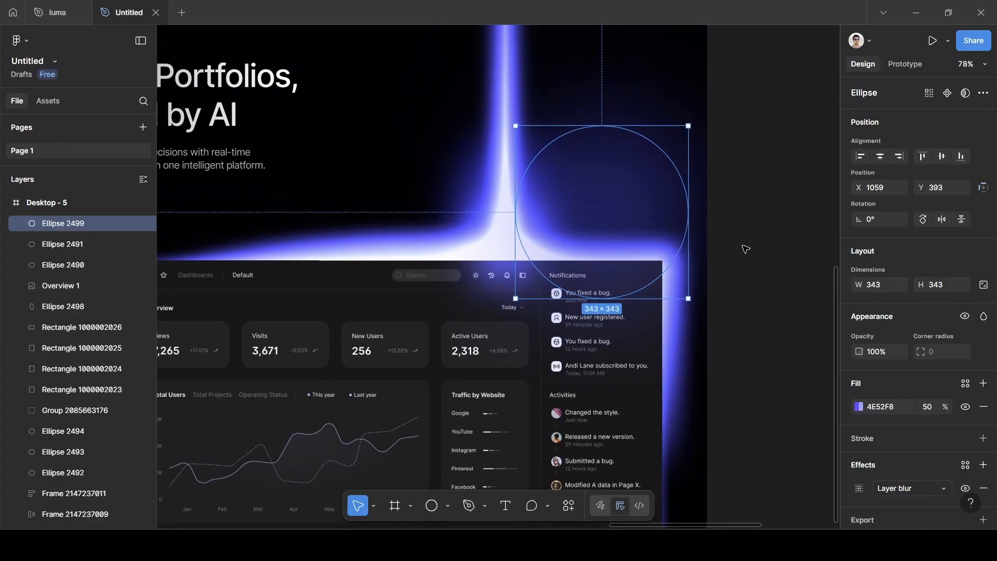
pyautogui.moveTo(634, 222); pyautogui.dragTo(618, 207)
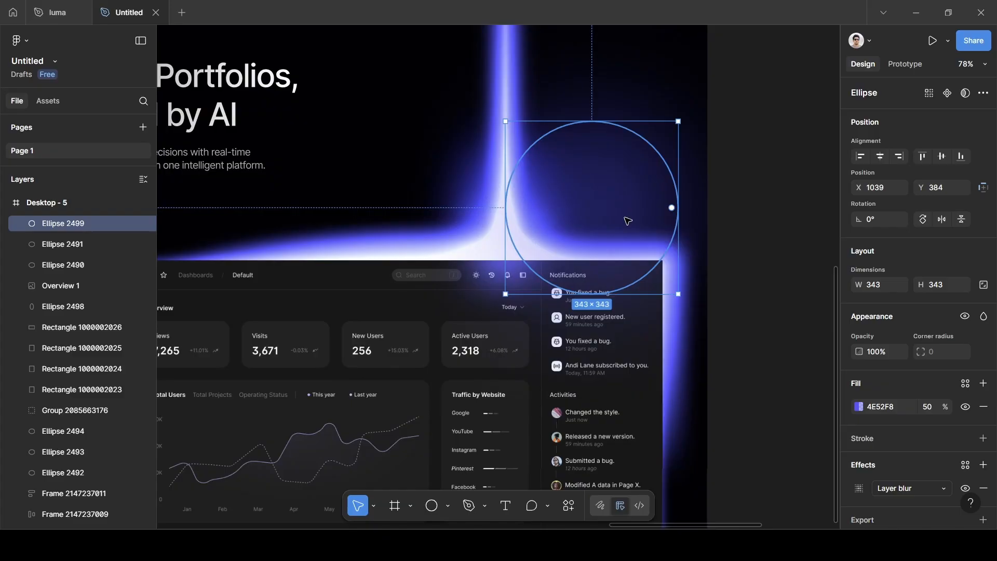
# Duplicate the blurred circle and place the copy on the left side of the beam at about X 701, Y 465
pyautogui.hotkey('ctrl', 'd')
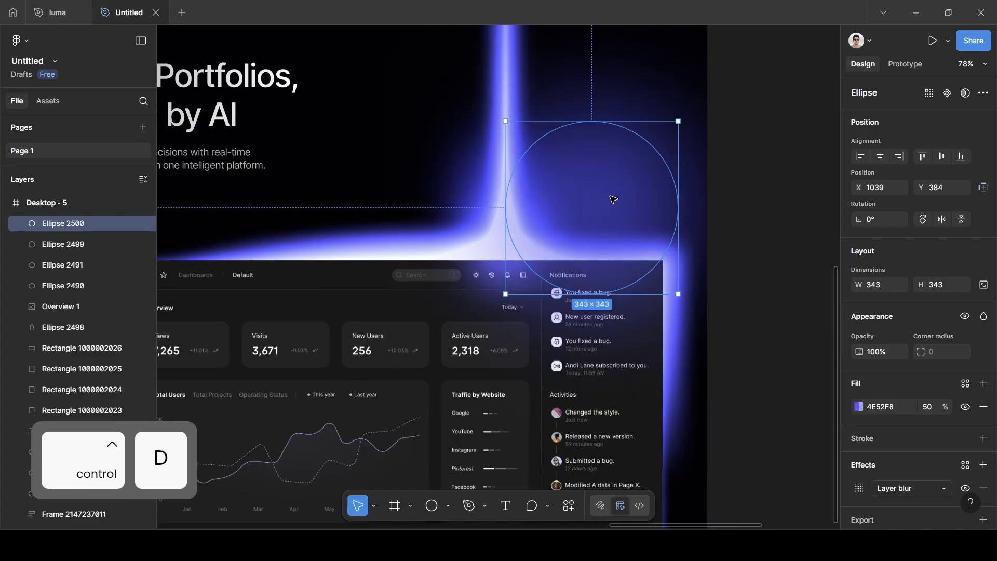
pyautogui.moveTo(609, 200); pyautogui.dragTo(453, 253)
pyautogui.scroll(-1, 453, 252)
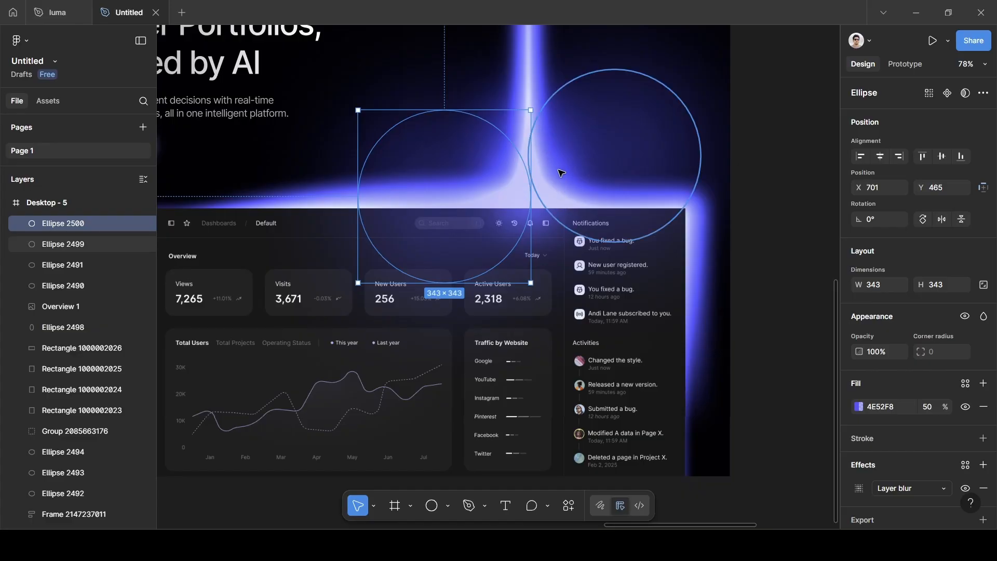
# Group the two blurred circles, Ellipse 2500 and Ellipse 2499, and name the group "light glow"
pyautogui.keyDown('shift'); pyautogui.click(73, 249); pyautogui.keyUp('shift')
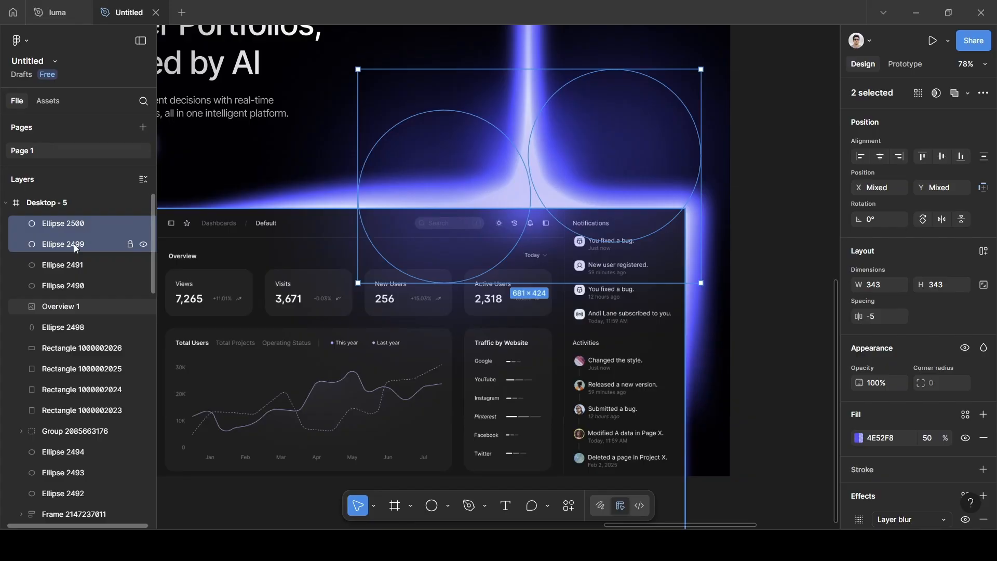
pyautogui.press('ctrl')
pyautogui.hotkey('ctrl', 'g')
pyautogui.doubleClick(65, 226)
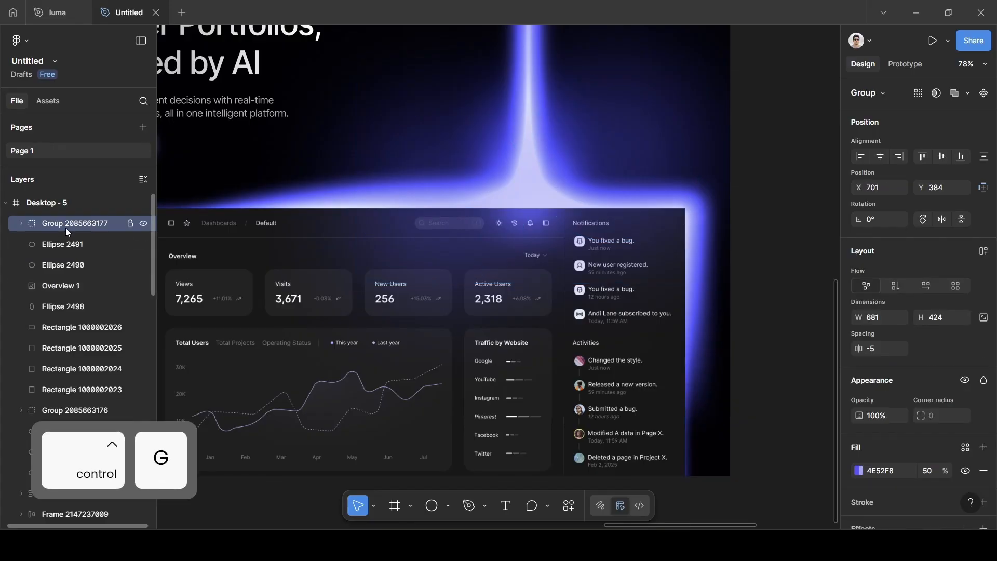
pyautogui.press('BackSpace')
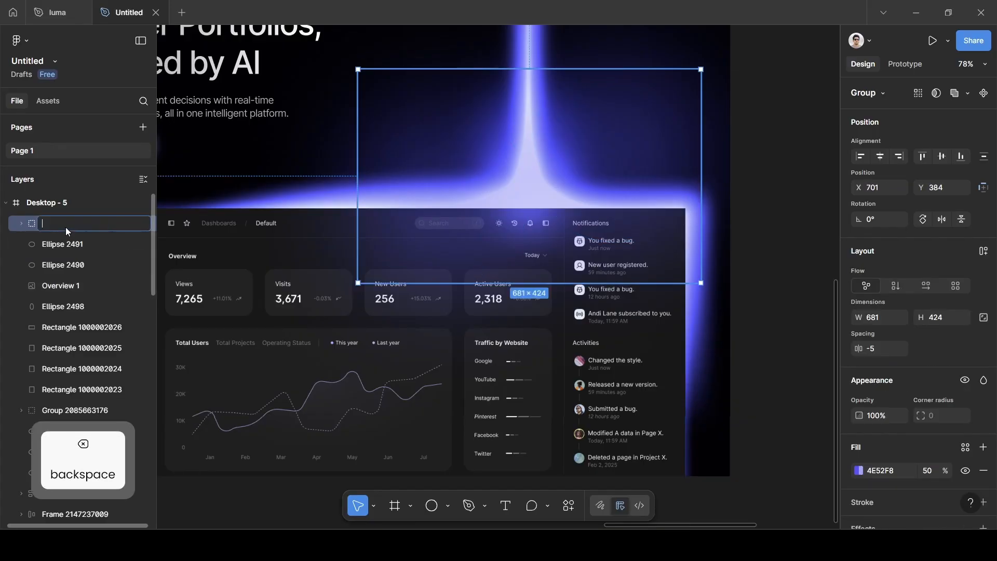
pyautogui.write('light glow')
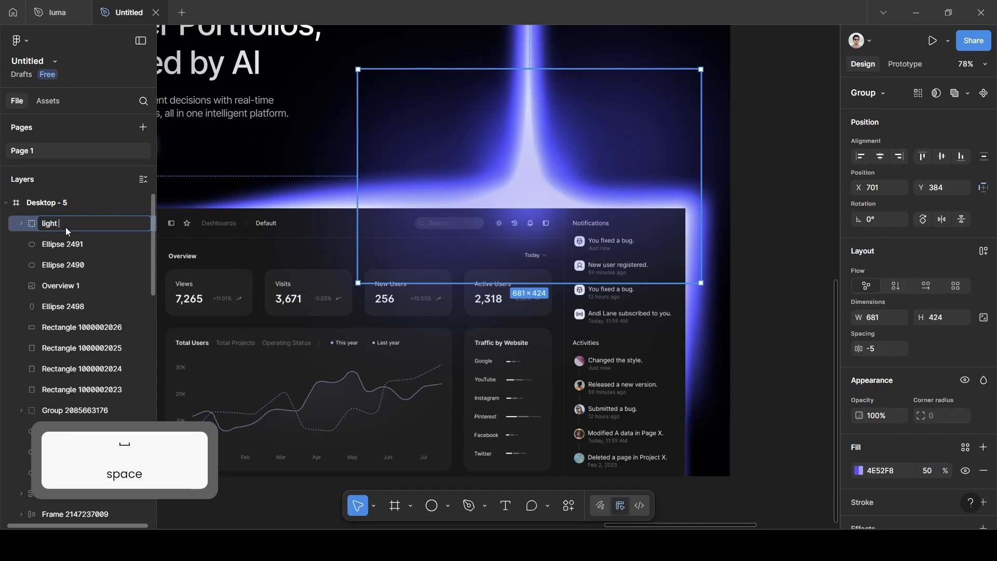
pyautogui.click(777, 172)
# Move the light glow group directly above the light beam group in the layer order
pyautogui.scroll(-2, 76, 281)
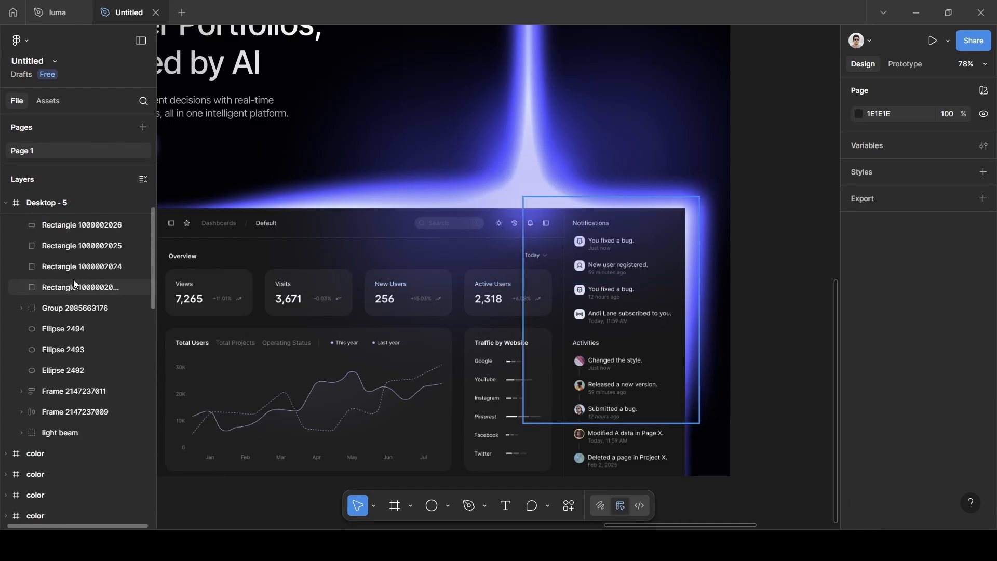
pyautogui.scroll(2, 75, 282)
pyautogui.moveTo(76, 224); pyautogui.dragTo(87, 441)
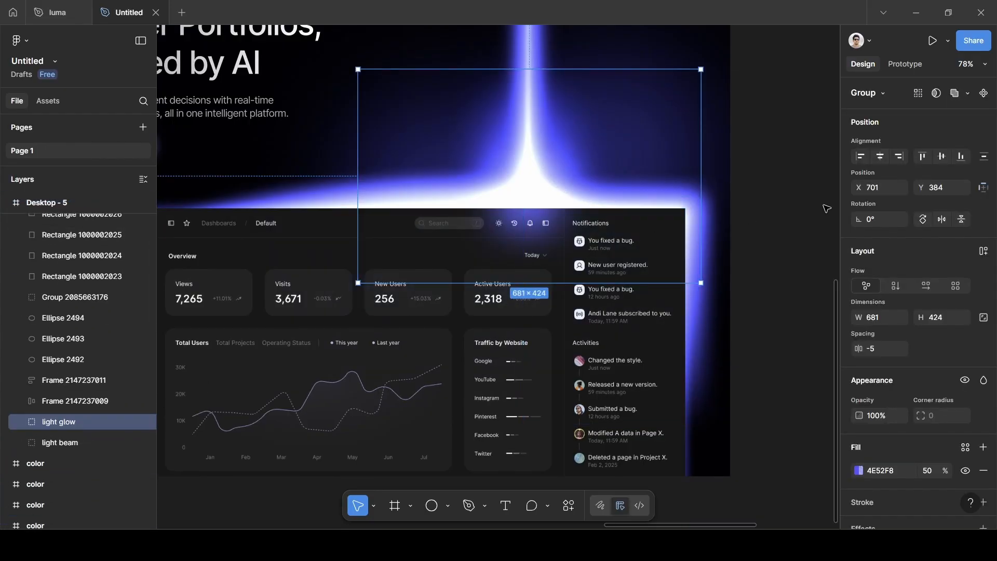
pyautogui.click(825, 208)
# Move both circles in the light glow group slightly lower, placing Ellipse 2500 at about X 686, Y 513
pyautogui.scroll(-4, 827, 208)
pyautogui.scroll(4, 826, 208)
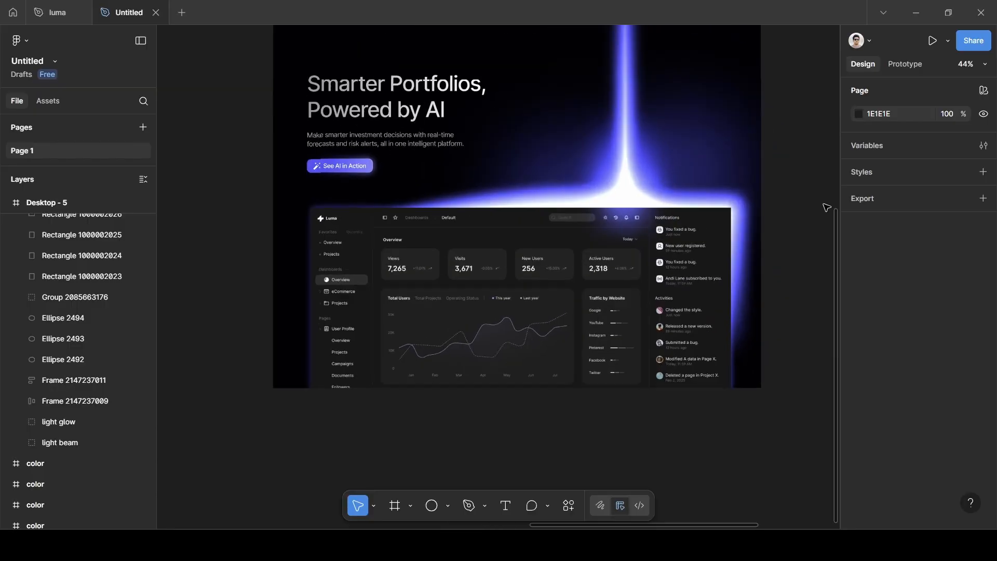
pyautogui.scroll(-1, 824, 206)
pyautogui.scroll(-1, 824, 207)
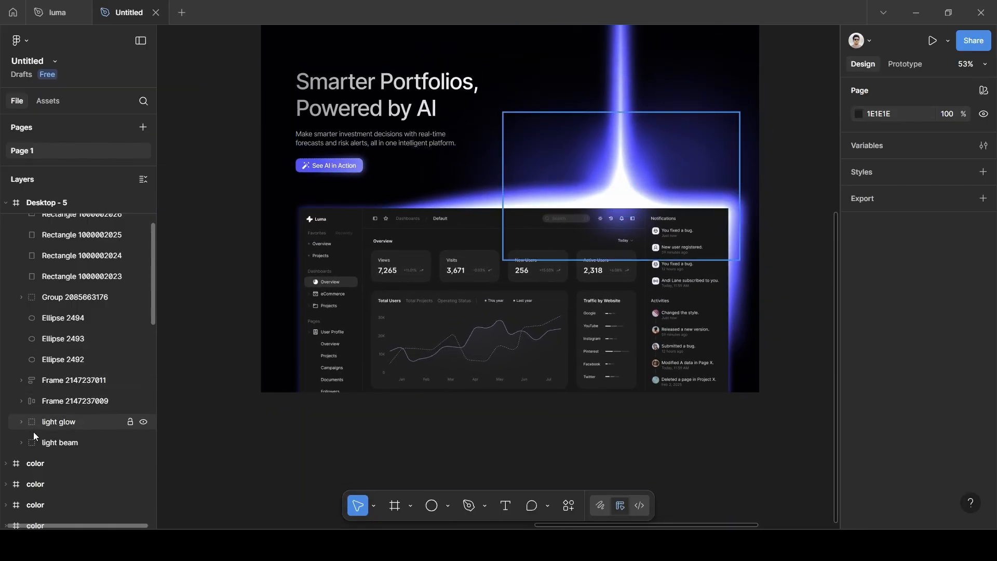
pyautogui.click(20, 422)
pyautogui.click(65, 443)
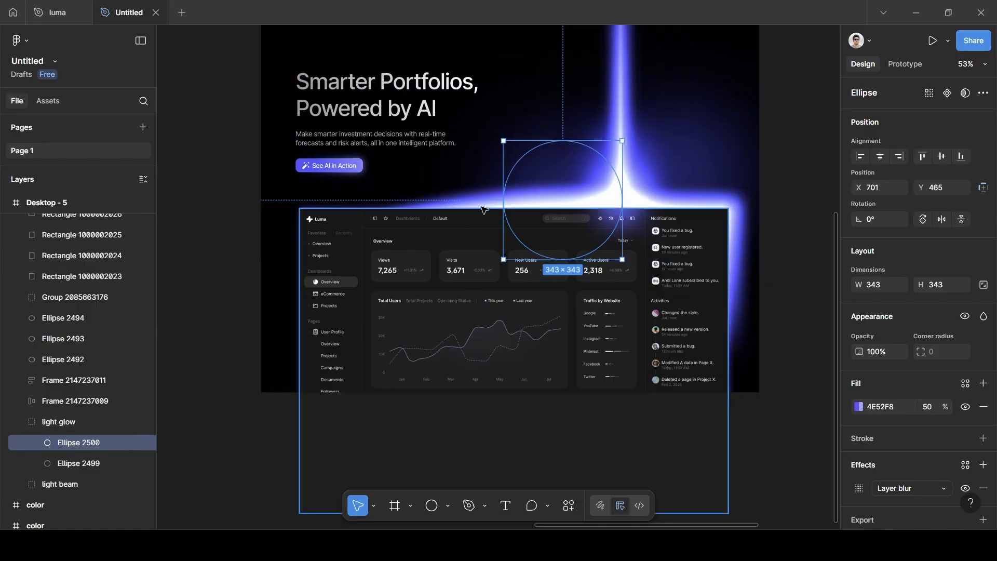
pyautogui.moveTo(561, 170); pyautogui.dragTo(555, 186)
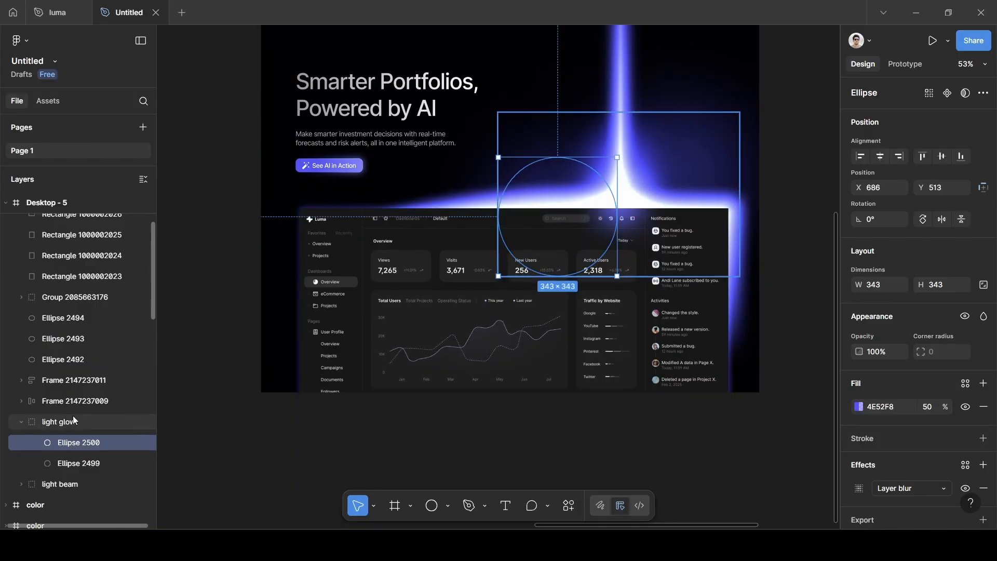
pyautogui.click(658, 194)
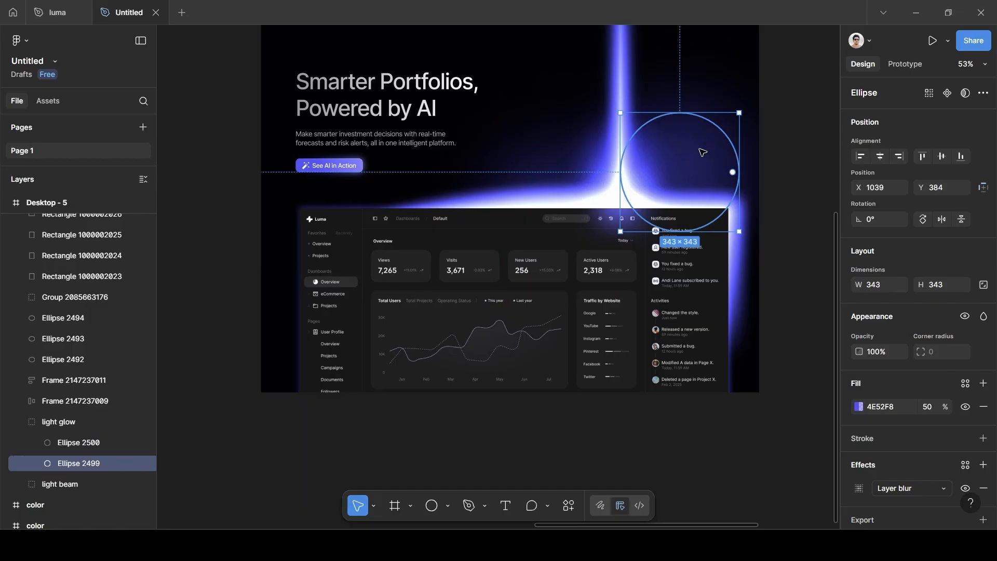
pyautogui.moveTo(702, 153)
pyautogui.mouseDown()
pyautogui.moveTo(723, 185)
pyautogui.moveTo(698, 171)
pyautogui.mouseUp()
pyautogui.click(804, 132)
# Draw a tall ellipse about 133 × 427 over the upper part of the light beam and center it on the beam
pyautogui.scroll(3, 803, 132)
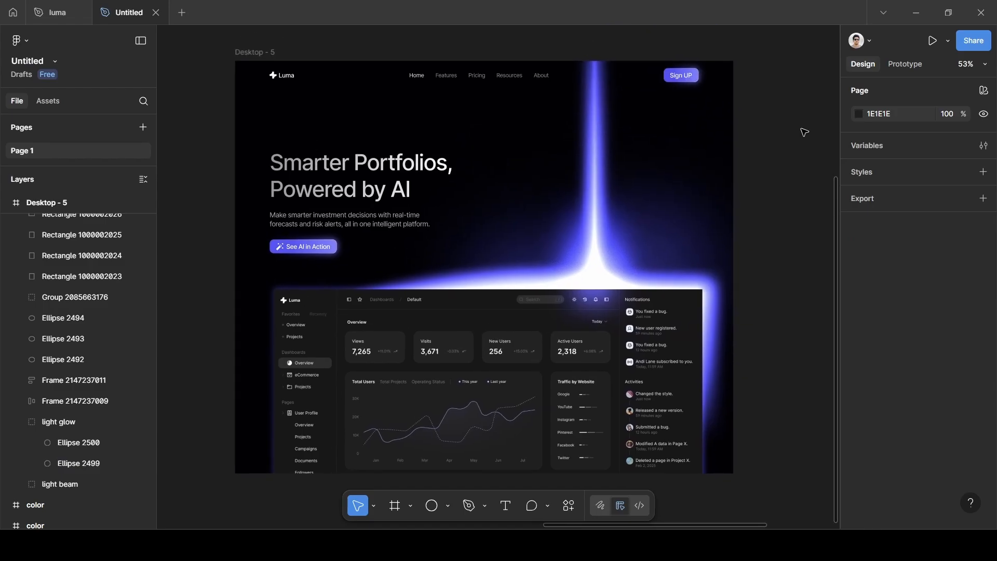
pyautogui.scroll(4, 799, 133)
pyautogui.scroll(-2, 503, 151)
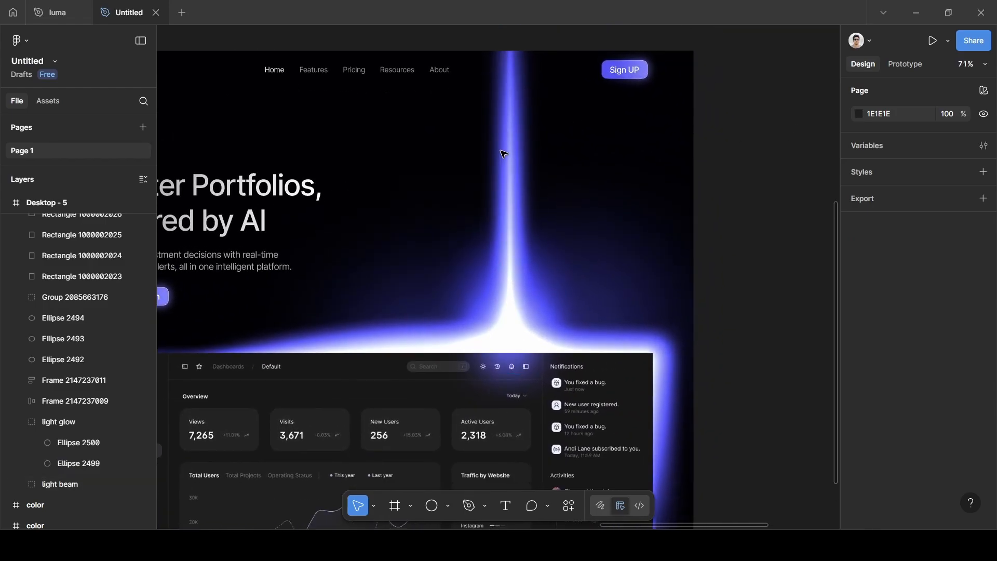
pyautogui.scroll(2, 524, 147)
pyautogui.scroll(2, 533, 159)
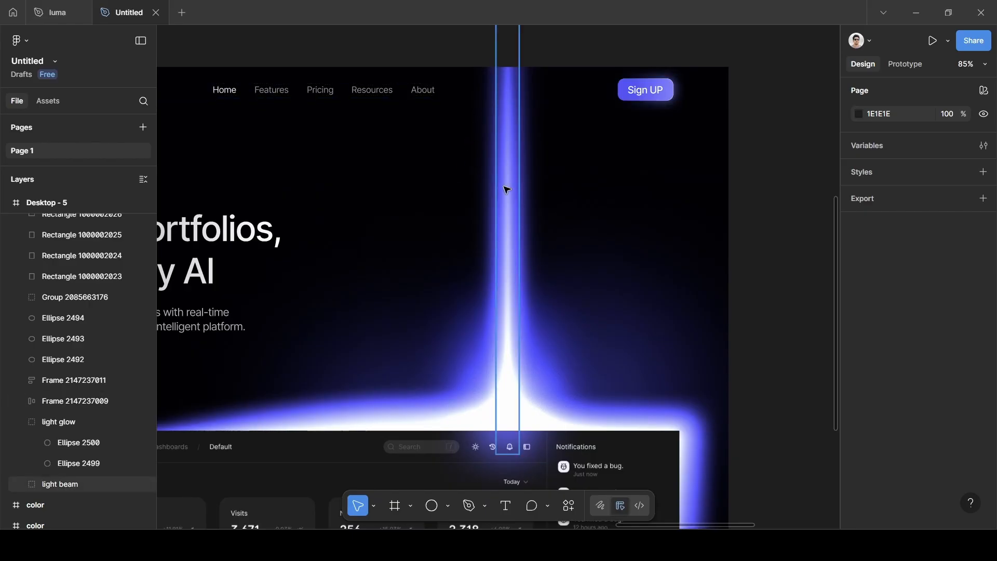
pyautogui.press('o')
pyautogui.moveTo(481, 110)
pyautogui.mouseDown()
pyautogui.moveTo(521, 193)
pyautogui.moveTo(547, 344)
pyautogui.mouseUp()
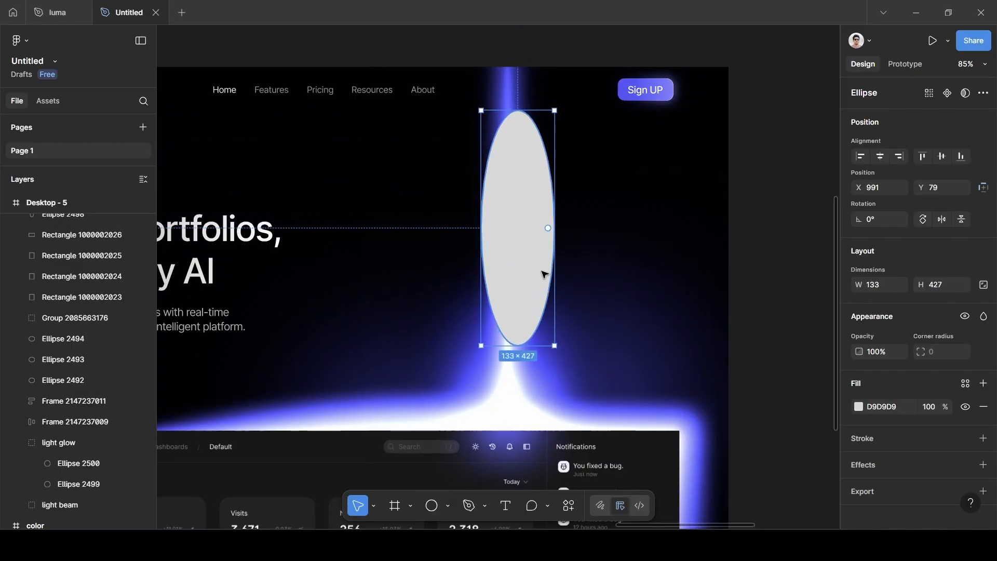
pyautogui.moveTo(541, 276)
pyautogui.mouseDown()
pyautogui.moveTo(526, 258)
pyautogui.moveTo(524, 272)
pyautogui.moveTo(526, 259)
pyautogui.mouseUp()
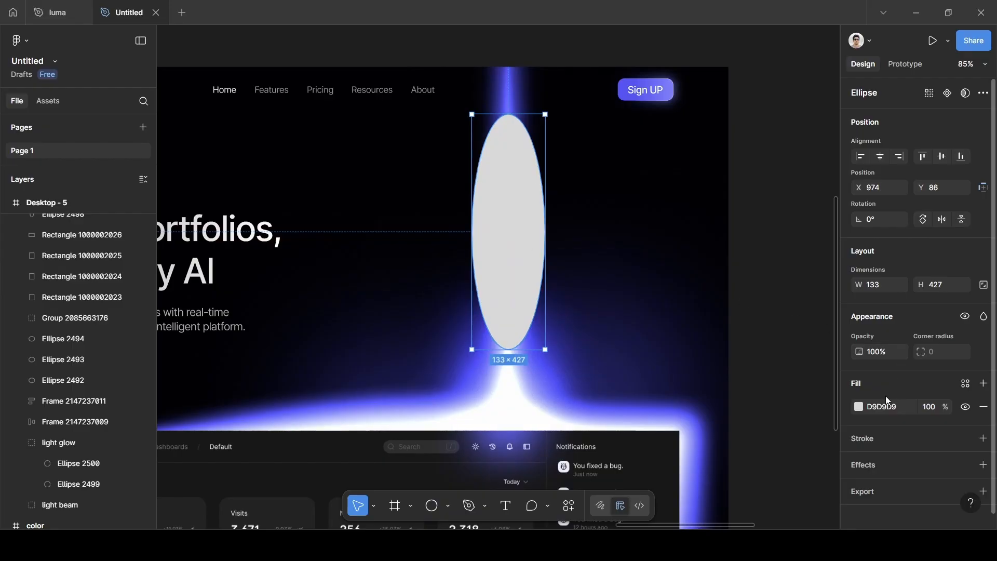
# Fill the tall ellipse with the blue 4E52F8 sampled from the matching color swatch
pyautogui.click(857, 406)
pyautogui.click(703, 385)
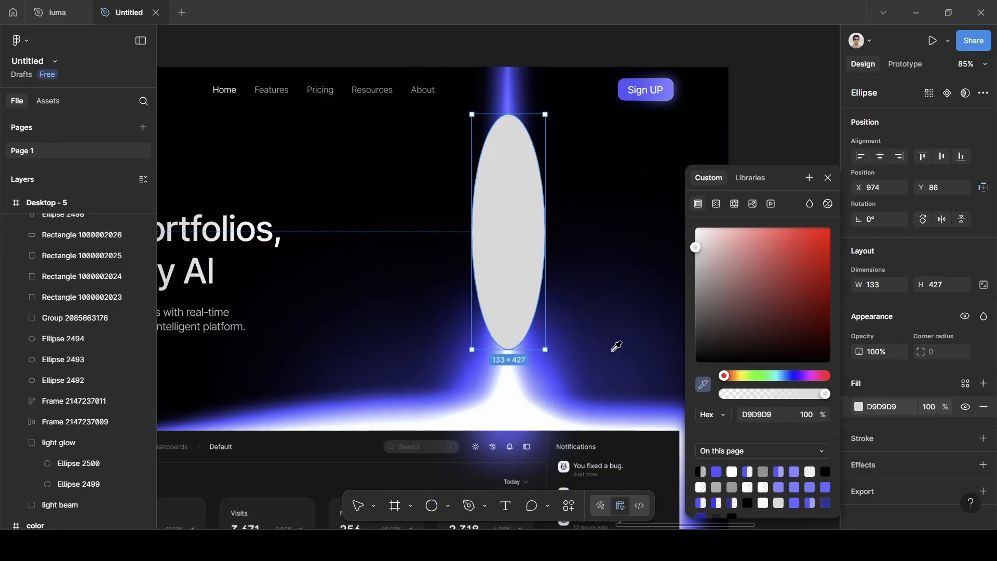
pyautogui.scroll(2, 601, 302)
pyautogui.scroll(5, 601, 302)
pyautogui.click(607, 207)
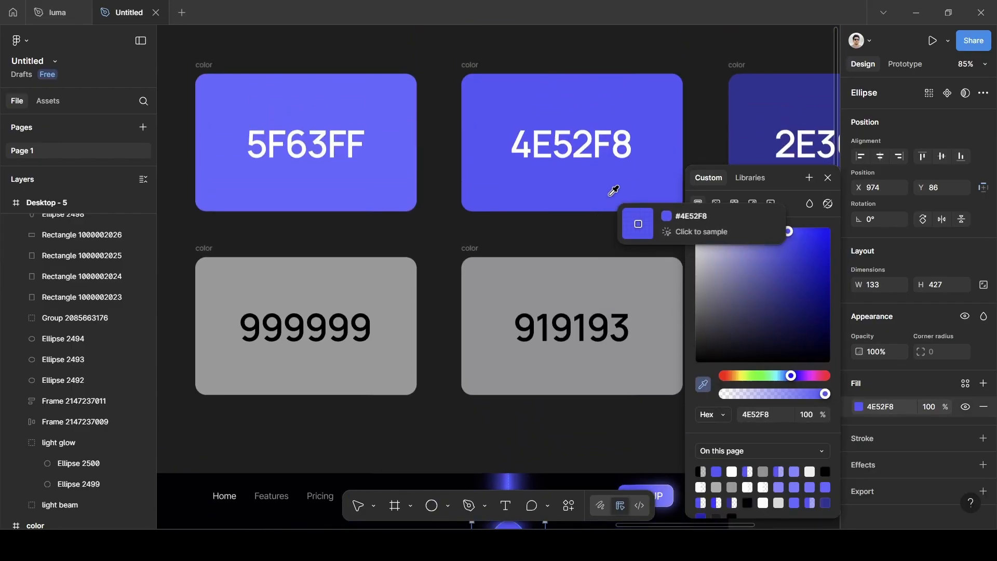
pyautogui.click(878, 174)
pyautogui.scroll(-10, 541, 320)
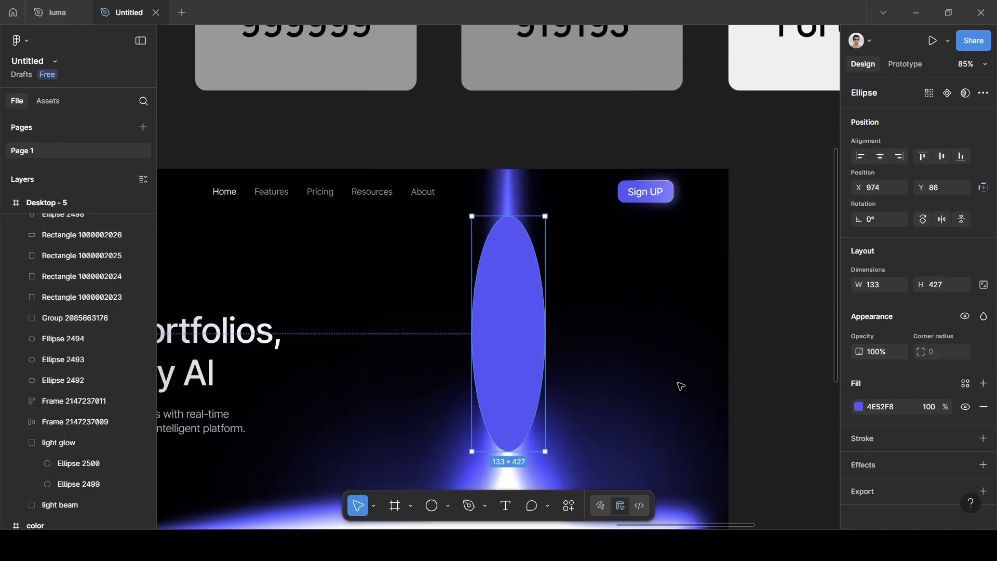
# Add a uniform layer blur of 250 to the tall blue ellipse
pyautogui.click(983, 465)
pyautogui.scroll(-1, 895, 429)
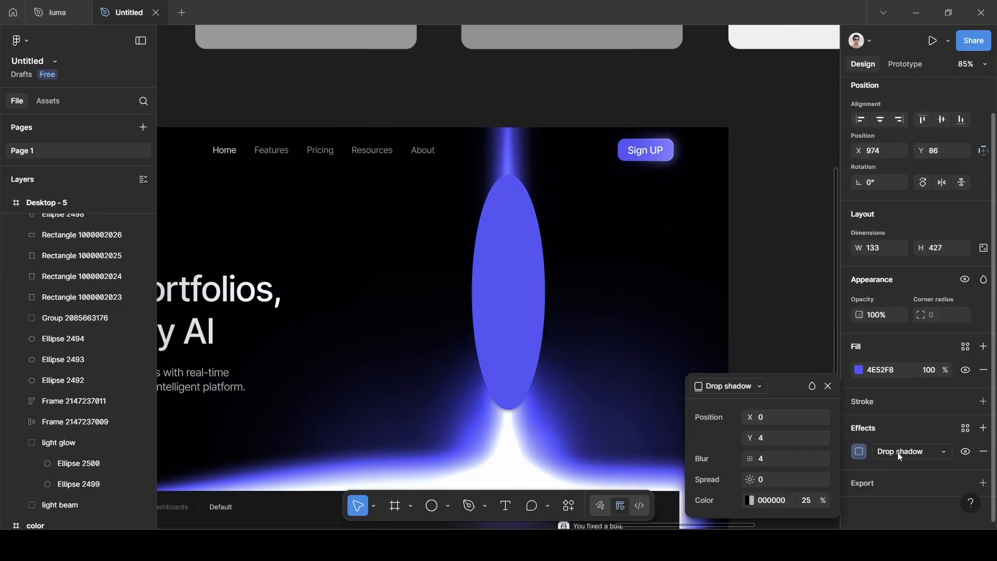
pyautogui.click(897, 451)
pyautogui.click(906, 448)
pyautogui.click(856, 452)
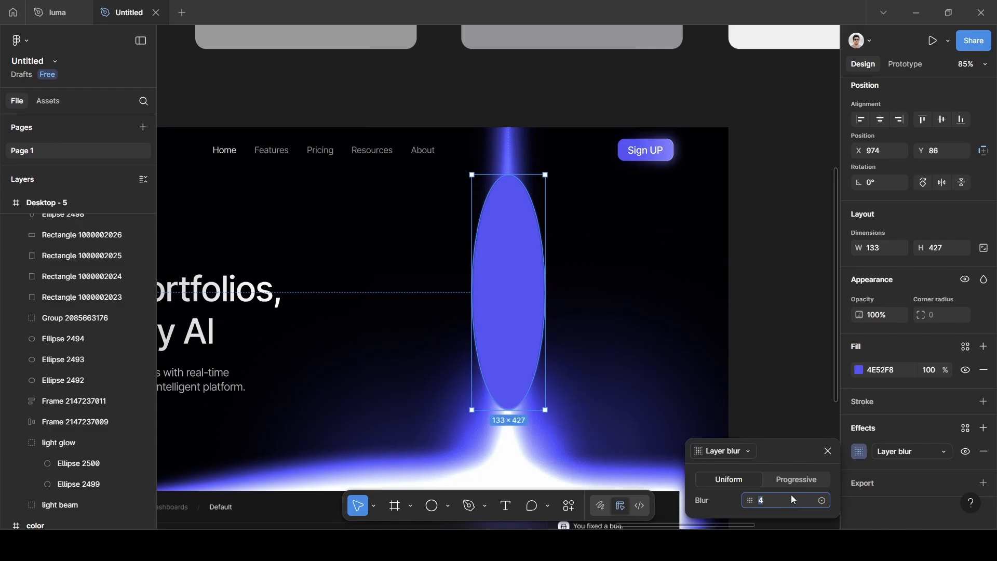
pyautogui.press('BackSpace')
pyautogui.write('250')
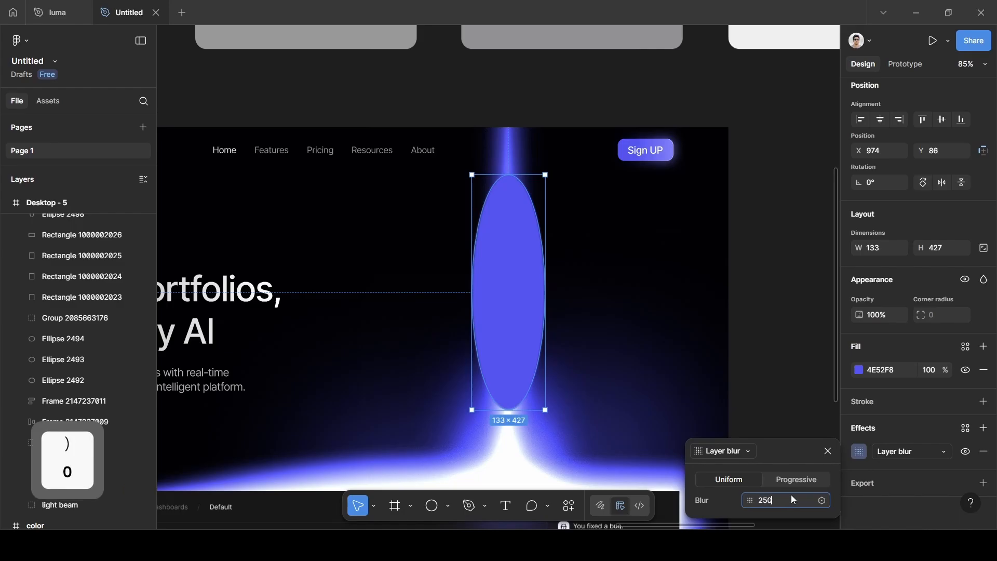
pyautogui.press('Return')
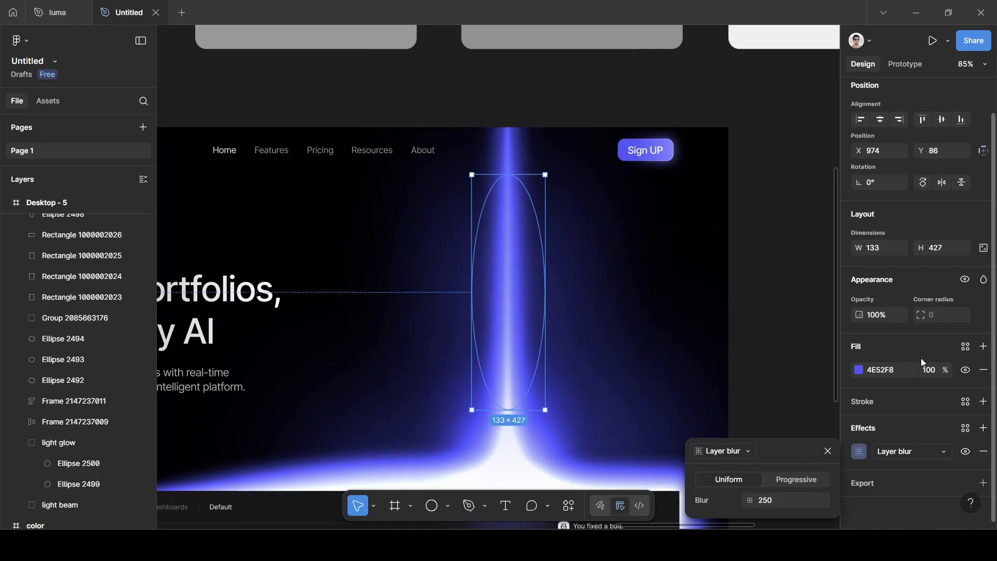
# Reduce the blurred ellipse's fill opacity to 50% and deselect it
pyautogui.click(930, 369)
pyautogui.press('BackSpace')
pyautogui.write('50')
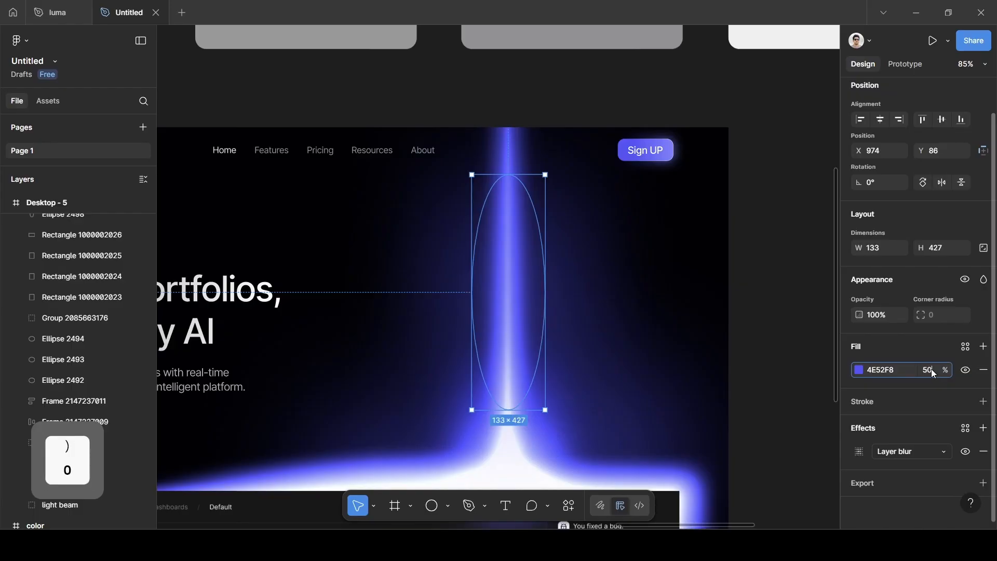
pyautogui.press('Return')
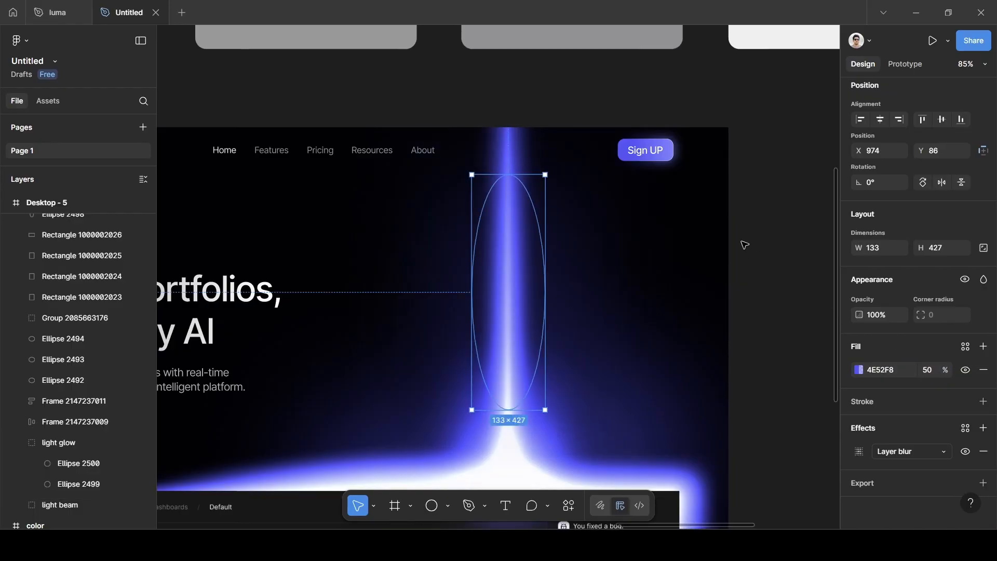
pyautogui.scroll(-2, 713, 288)
pyautogui.hscroll(-1, 713, 288)
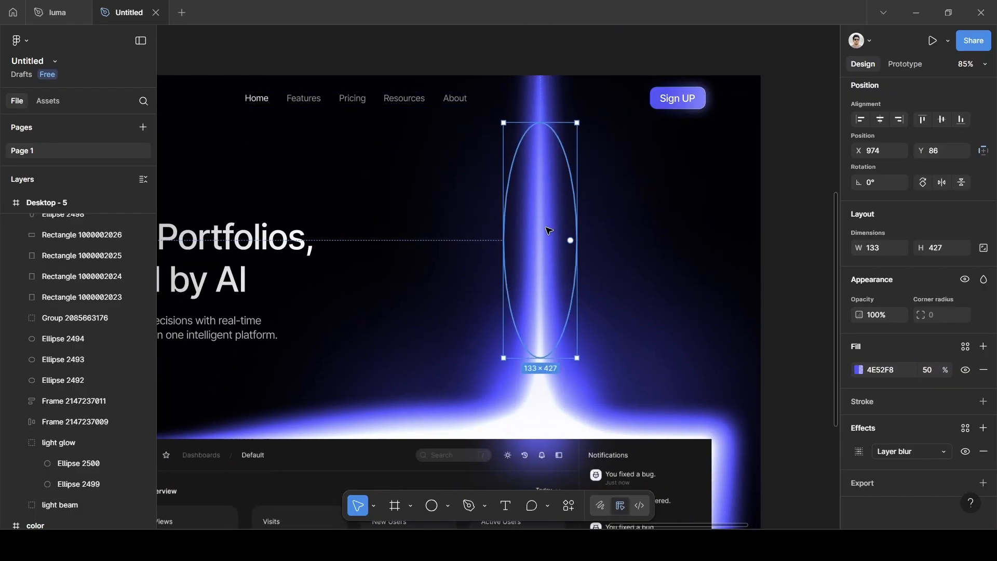
pyautogui.scroll(5, 578, 251)
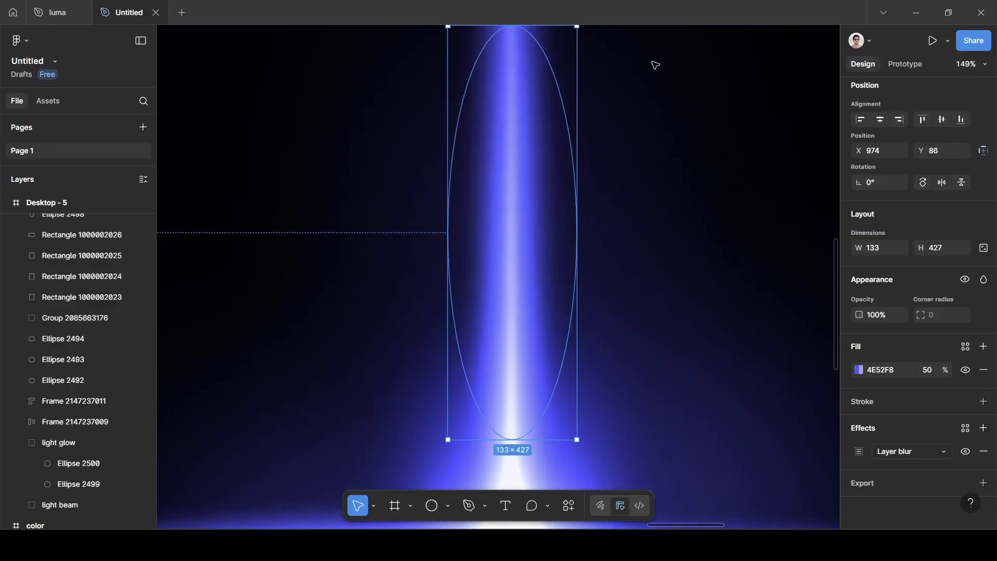
pyautogui.scroll(-5, 483, 222)
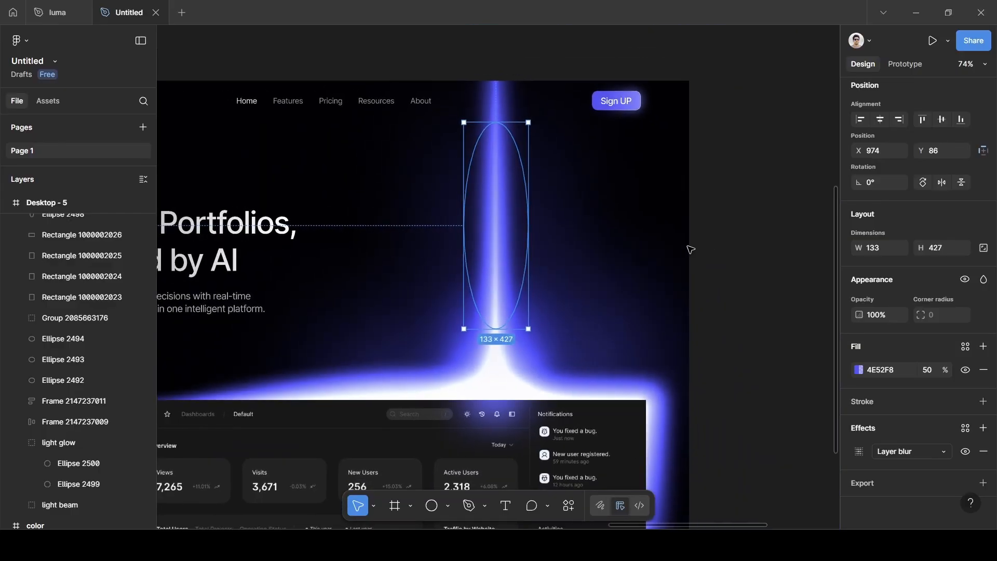
pyautogui.click(767, 249)
pyautogui.scroll(3, 543, 238)
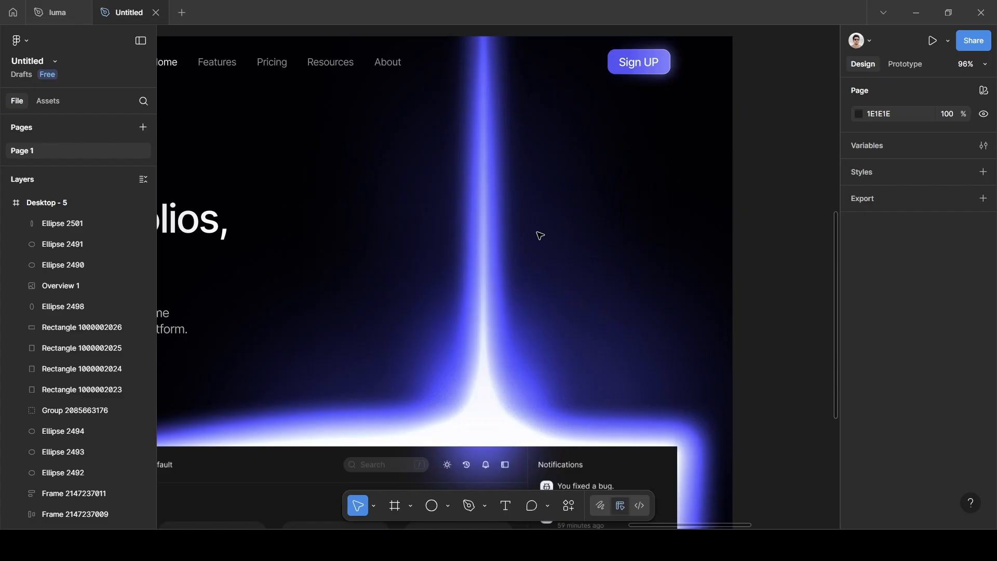
# Move Ellipse 2501 directly above the light glow group in the layer order and collapse that group
pyautogui.click(63, 223)
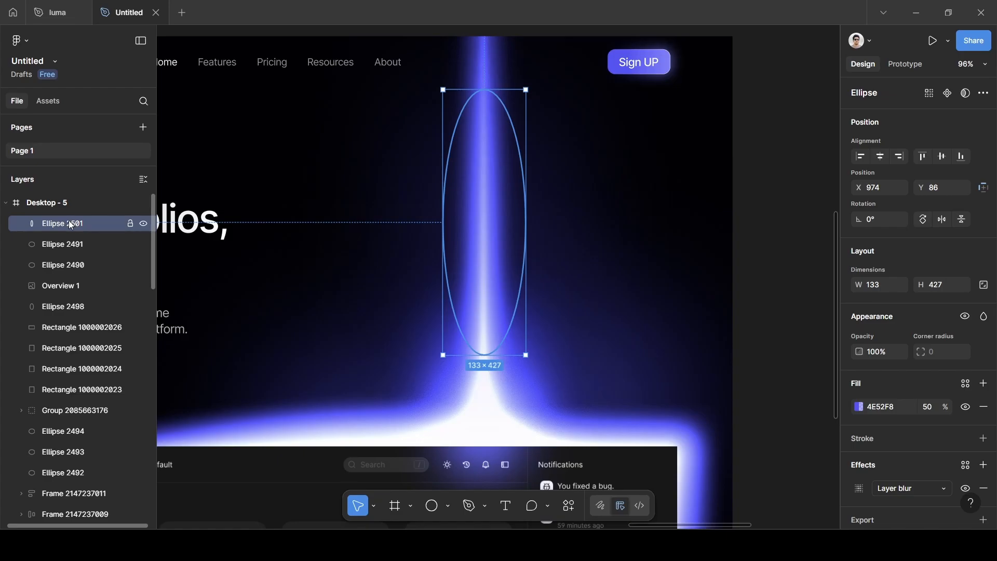
pyautogui.moveTo(69, 220); pyautogui.dragTo(56, 452)
pyautogui.click(20, 459)
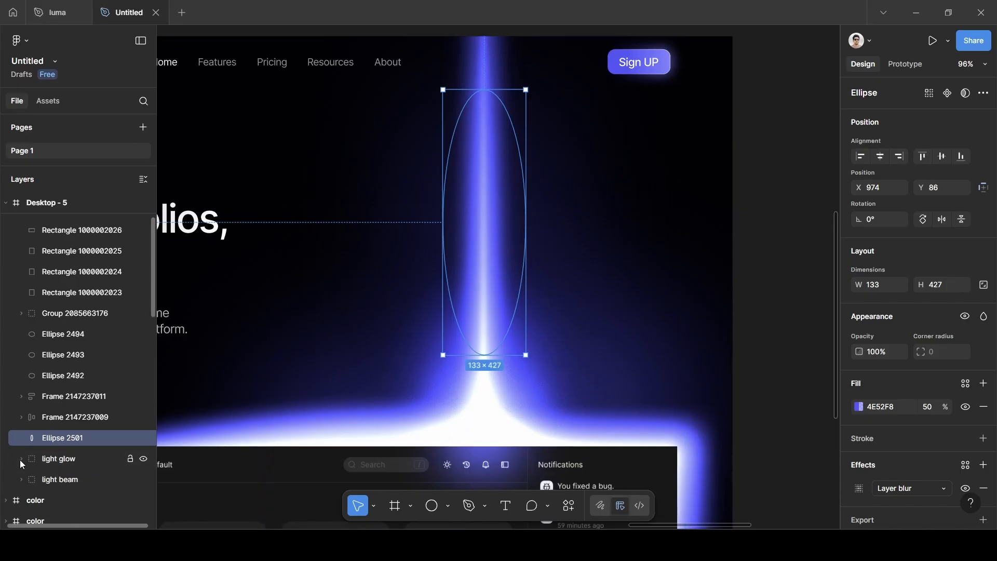
pyautogui.click(763, 243)
# Compare the Desktop - 5 hero with the Desktop - 4 reference and examine the fine grain around its light beam
pyautogui.hscroll(-5, 761, 243)
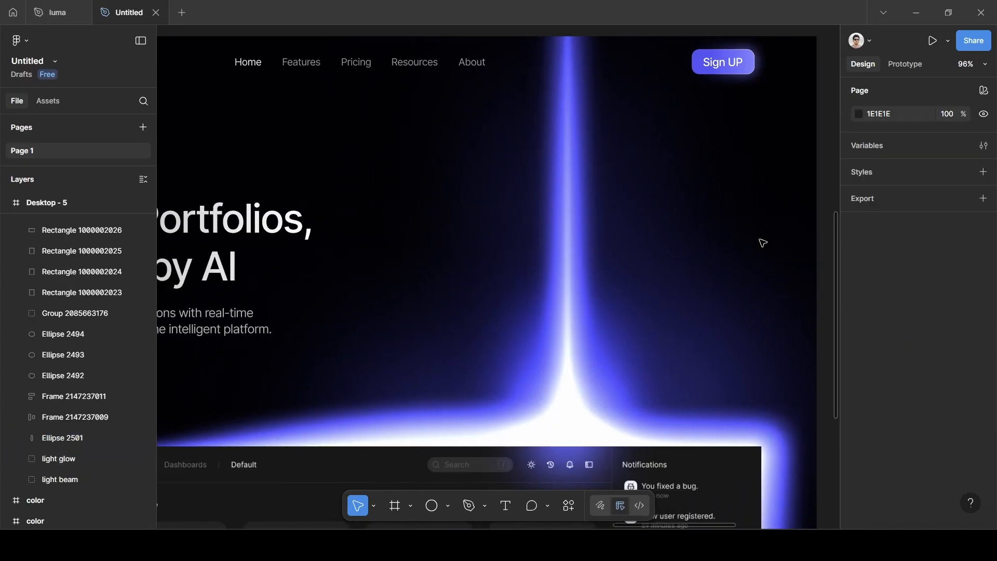
pyautogui.scroll(-5, 763, 243)
pyautogui.hscroll(3, 765, 242)
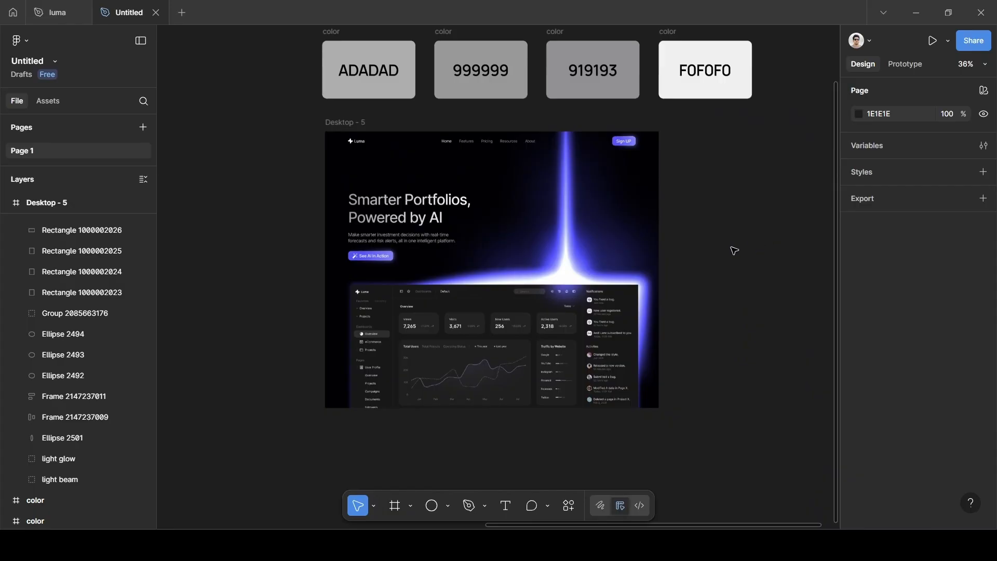
pyautogui.hscroll(-10, 733, 251)
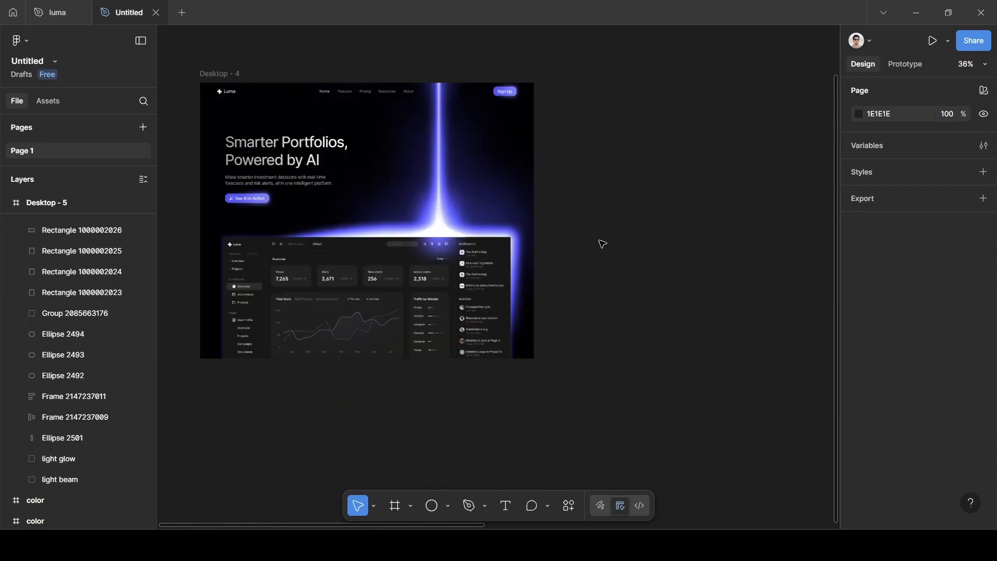
pyautogui.hscroll(-2, 602, 244)
pyautogui.scroll(5, 540, 238)
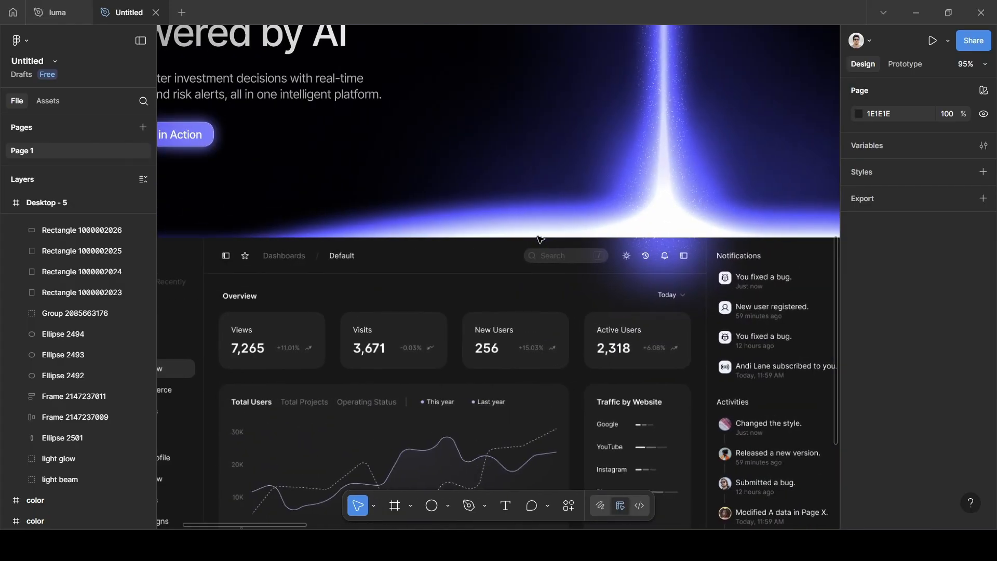
pyautogui.scroll(3, 538, 238)
pyautogui.hscroll(4, 542, 234)
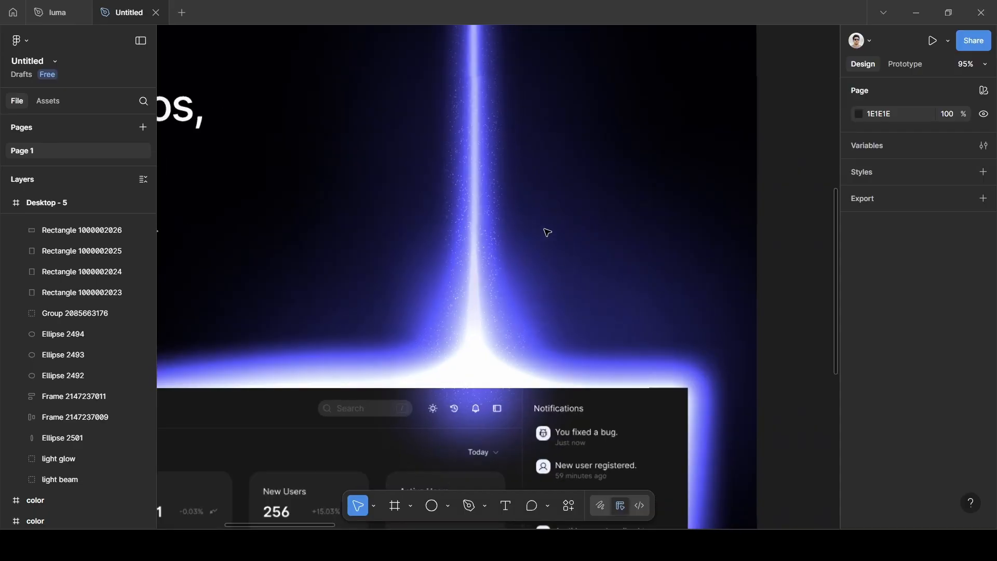
pyautogui.scroll(5, 545, 229)
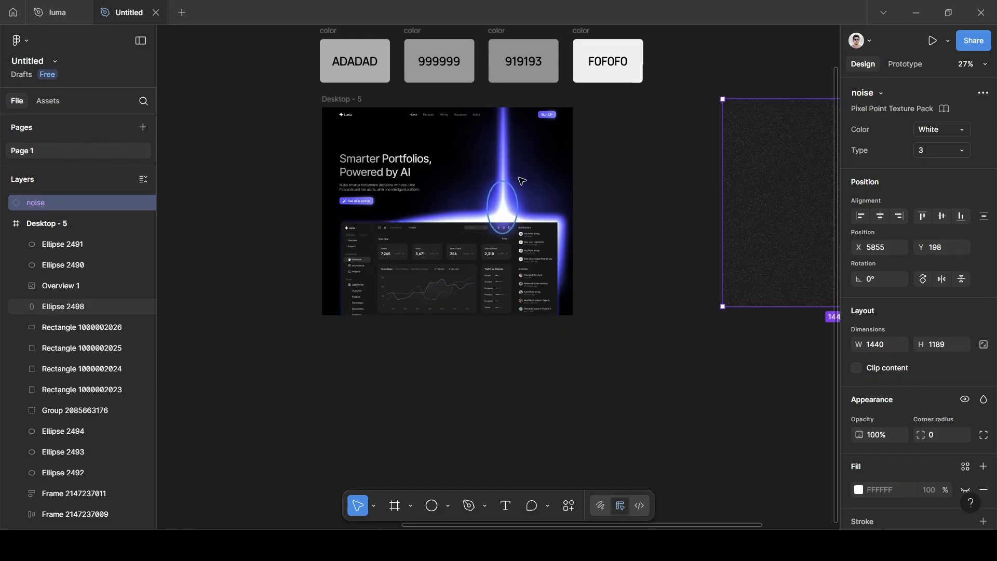
# Move the white type 3 noise texture onto the Desktop - 5 frame, placing it at about X -14, Y -23
pyautogui.scroll(5, 516, 178)
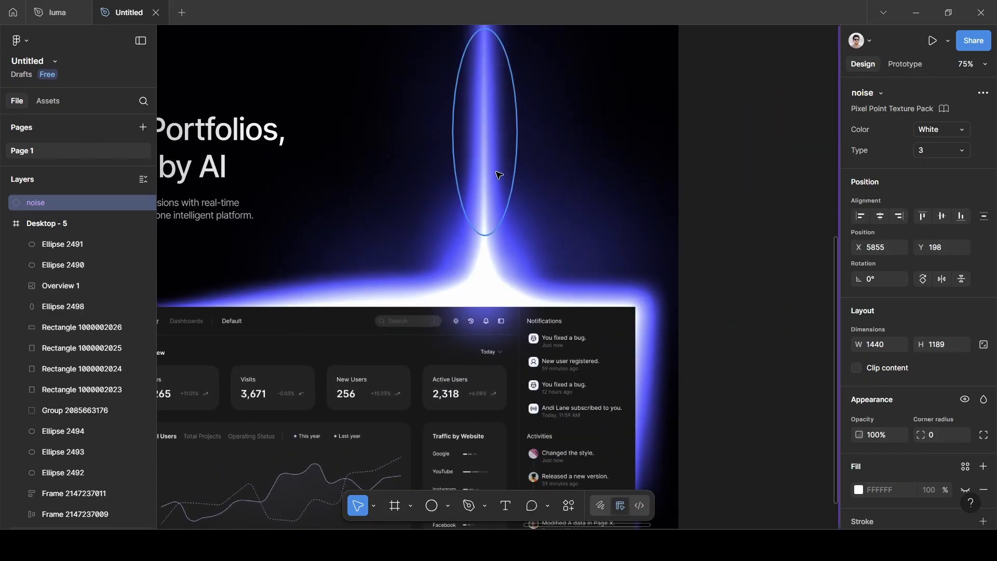
pyautogui.scroll(-3, 498, 175)
pyautogui.hscroll(-2, 732, 250)
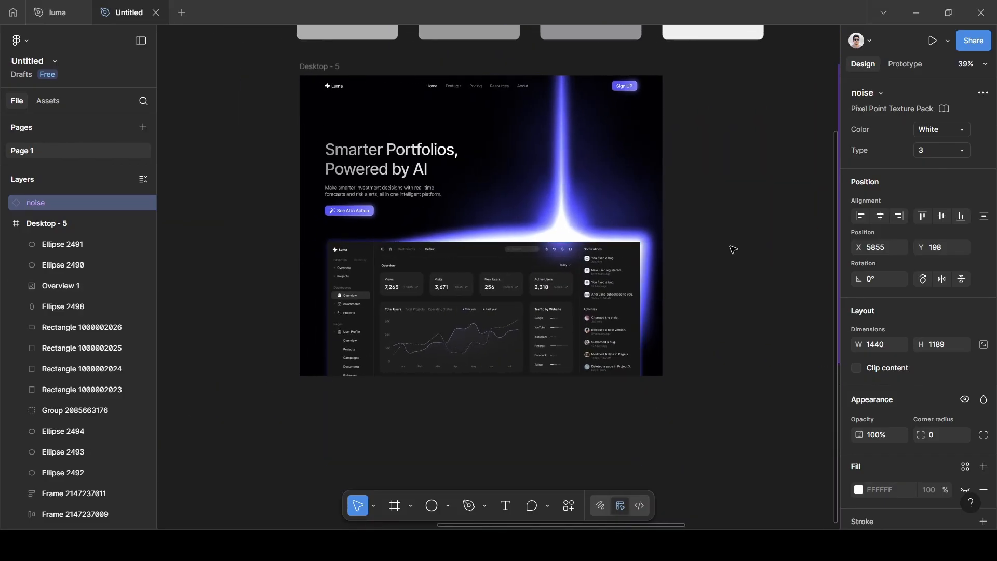
pyautogui.hscroll(5, 733, 249)
pyautogui.rightClick(727, 207)
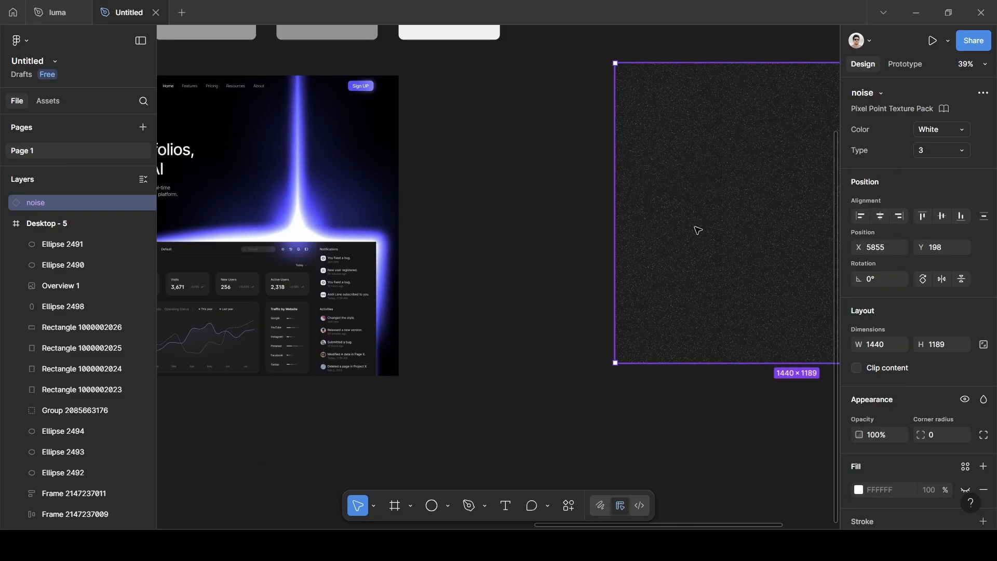
pyautogui.hscroll(-4, 696, 226)
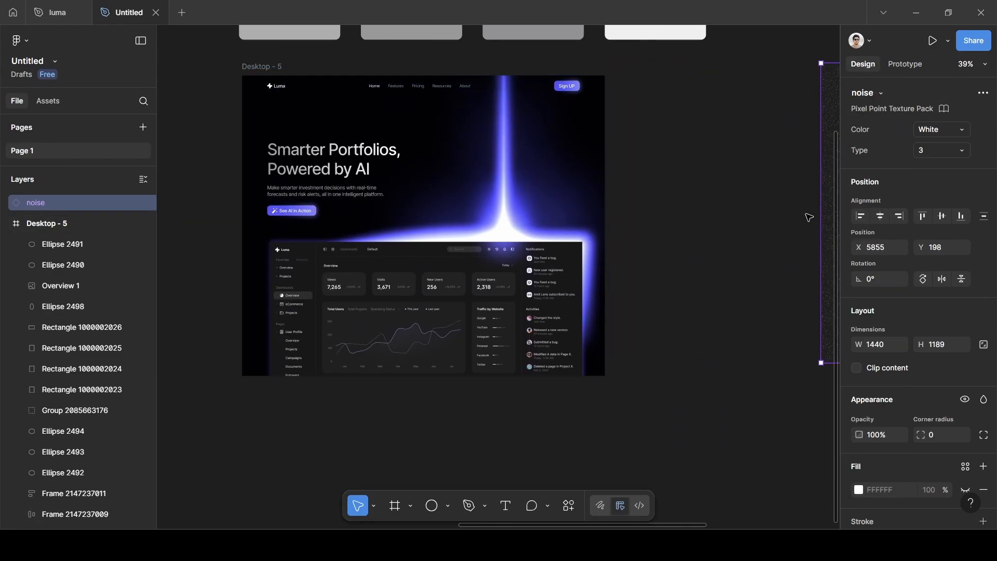
pyautogui.hscroll(3, 808, 217)
pyautogui.moveTo(794, 231); pyautogui.dragTo(254, 217)
pyautogui.hscroll(-2, 275, 223)
pyautogui.moveTo(447, 201)
pyautogui.mouseDown()
pyautogui.moveTo(403, 214)
pyautogui.moveTo(429, 198)
pyautogui.mouseUp()
pyautogui.scroll(2, 428, 198)
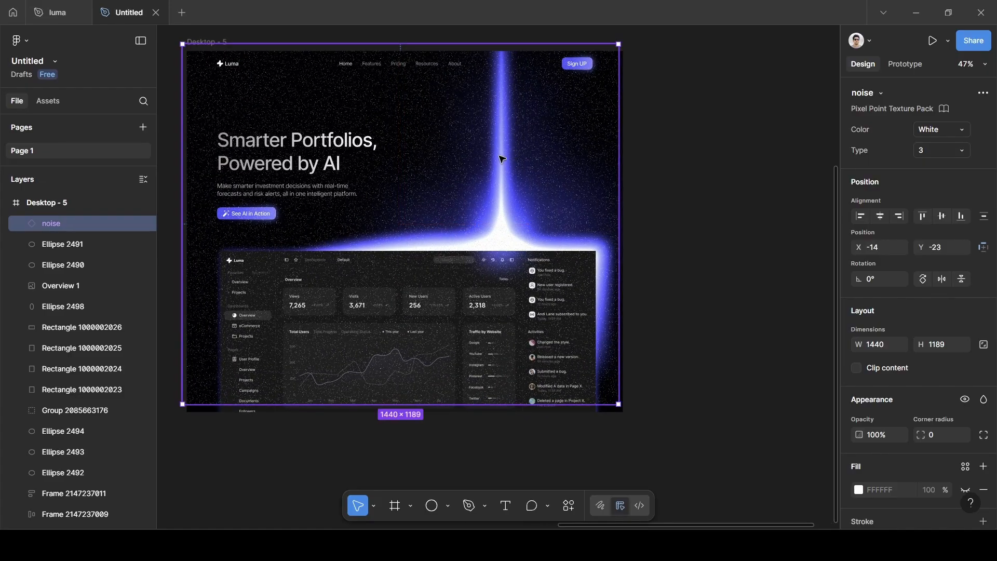
pyautogui.press('r')
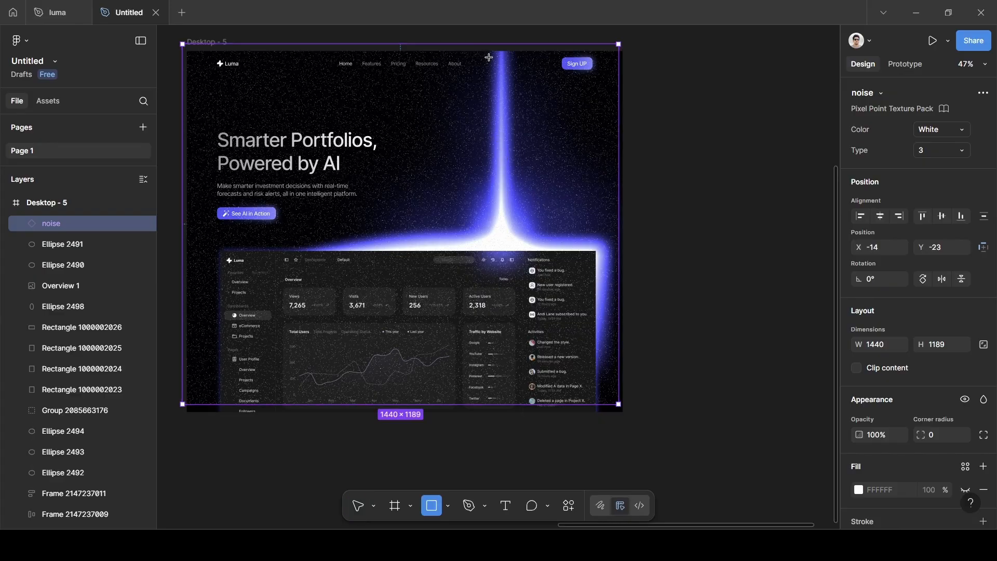
pyautogui.moveTo(489, 57)
pyautogui.mouseDown()
pyautogui.moveTo(503, 96)
pyautogui.moveTo(516, 227)
pyautogui.moveTo(530, 246)
pyautogui.mouseUp()
pyautogui.hotkey('ctrl', 'z')
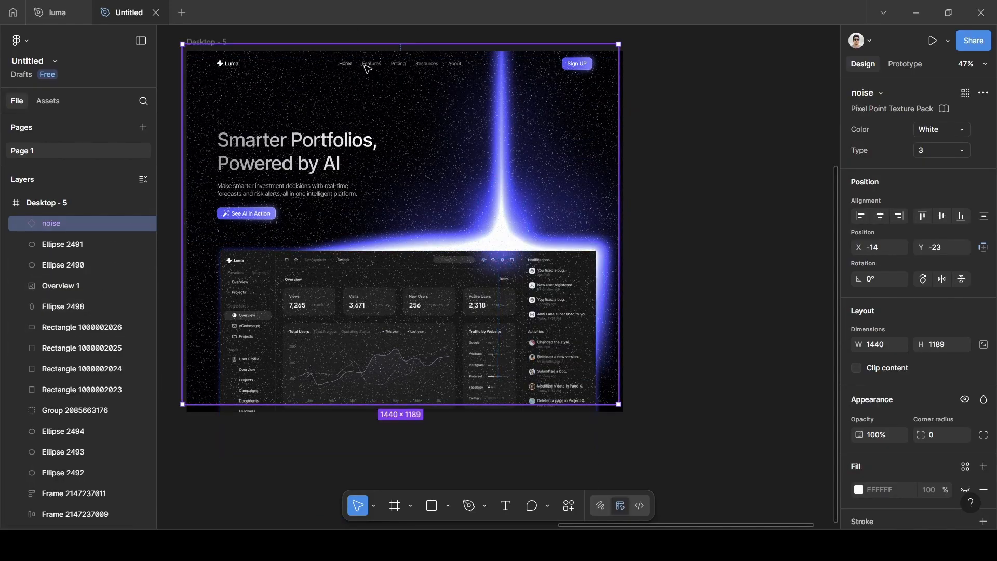
# Shift the noise texture down to about Y 86 to uncover the navigation bar, and lock the navigation bar frame
pyautogui.moveTo(440, 155); pyautogui.dragTo(438, 188)
pyautogui.click(434, 64)
pyautogui.scroll(-4, 87, 476)
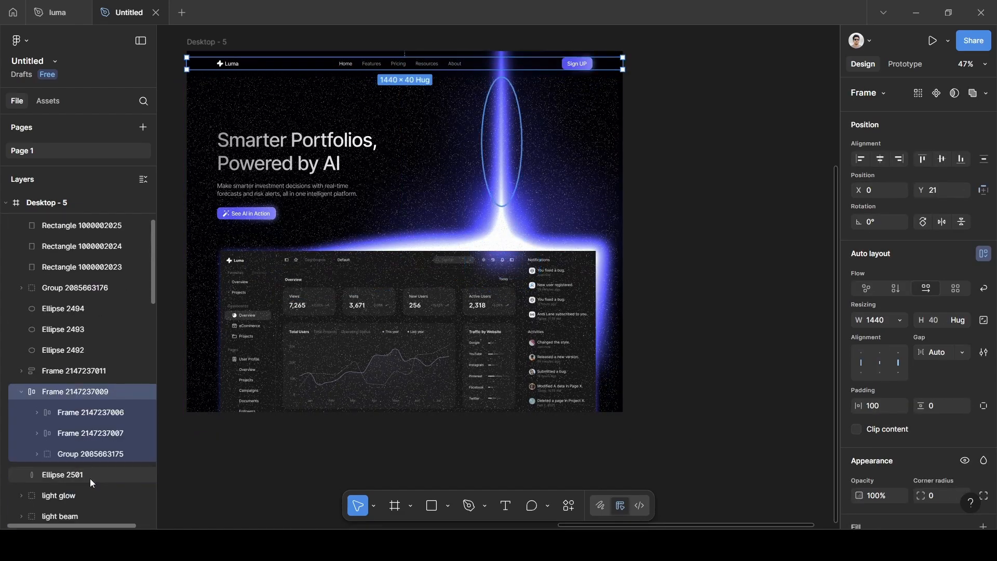
pyautogui.click(130, 384)
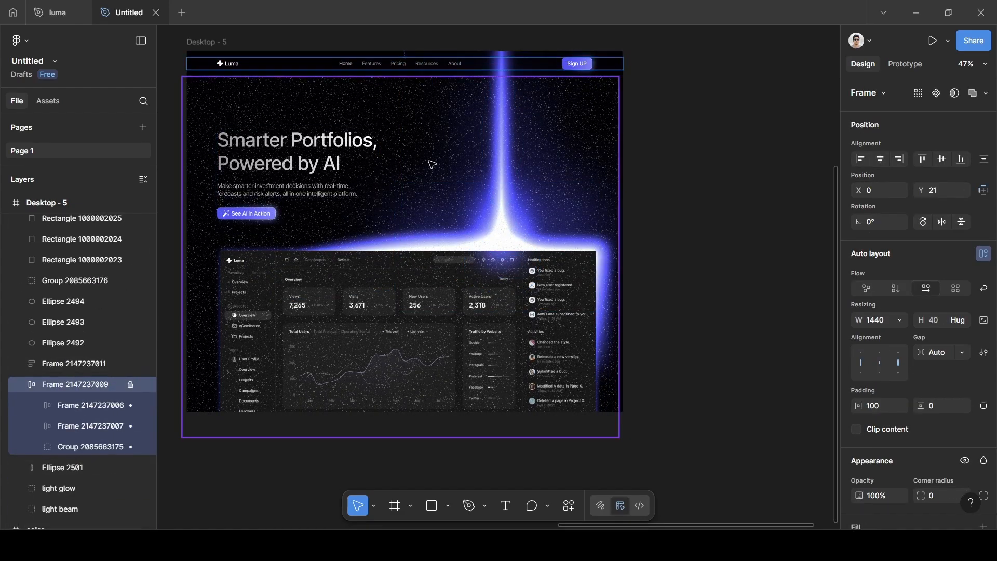
# Move the noise texture back up over the whole hero, placing it at about X 4, Y 0
pyautogui.scroll(2, 431, 164)
pyautogui.scroll(-2, 431, 164)
pyautogui.click(536, 145)
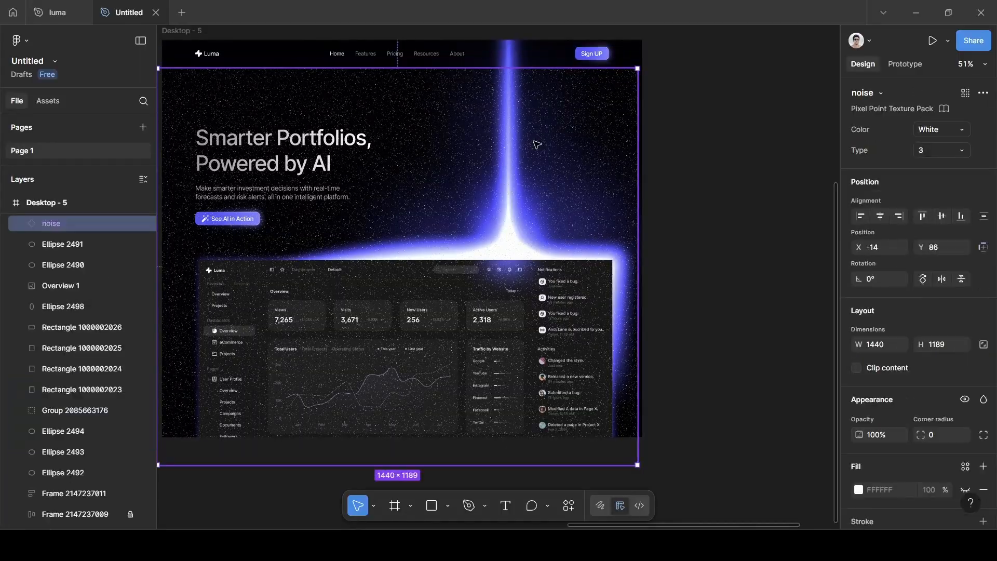
pyautogui.moveTo(526, 150); pyautogui.dragTo(530, 127)
# Draw a narrow rectangle over the vertical light beam and adjust it to about 63 × 662 at X 1012, Y -5
pyautogui.press('r')
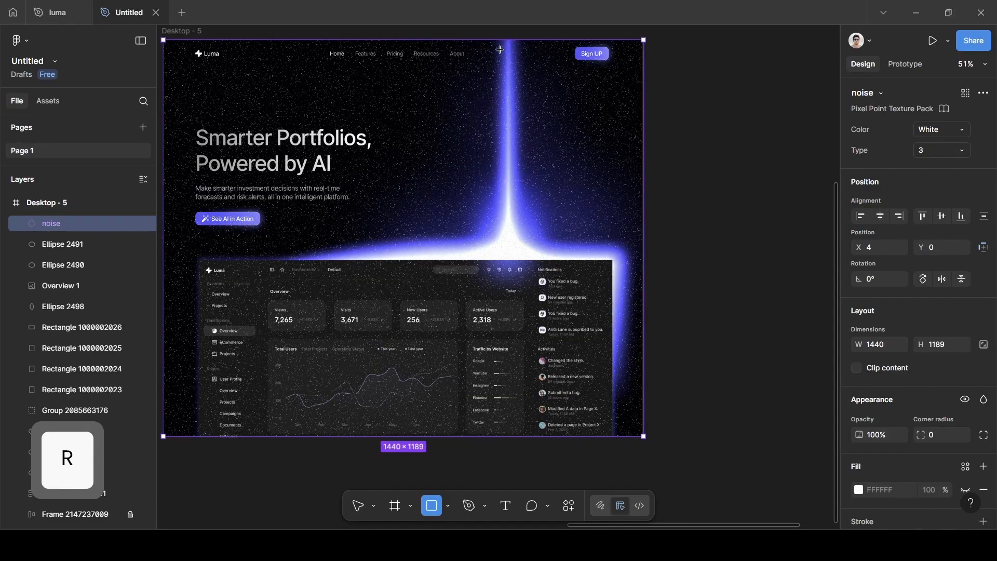
pyautogui.moveTo(496, 46)
pyautogui.mouseDown()
pyautogui.moveTo(528, 181)
pyautogui.moveTo(534, 240)
pyautogui.moveTo(523, 250)
pyautogui.mouseUp()
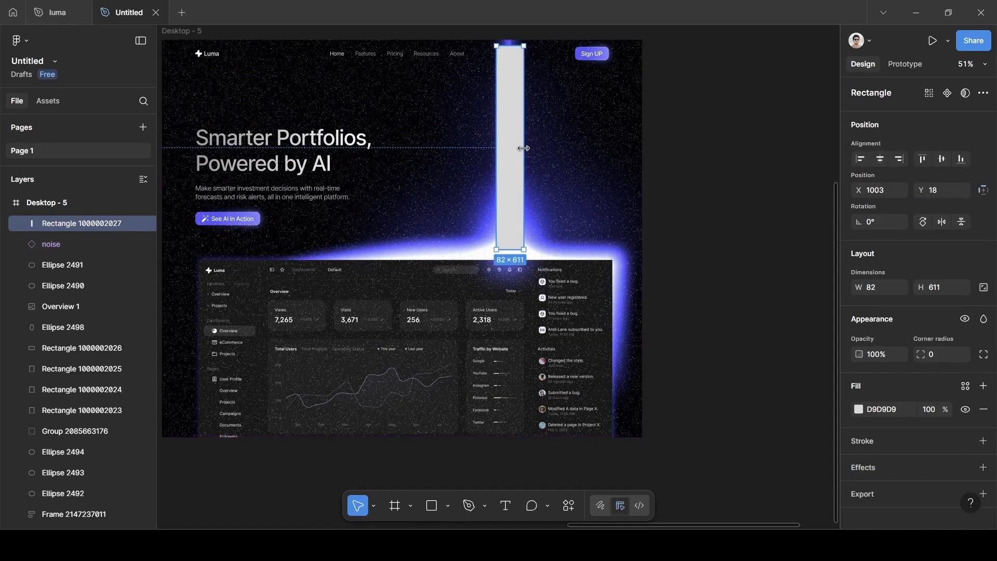
pyautogui.moveTo(516, 157)
pyautogui.mouseDown()
pyautogui.moveTo(517, 139)
pyautogui.moveTo(513, 149)
pyautogui.mouseUp()
pyautogui.moveTo(508, 253); pyautogui.dragTo(509, 258)
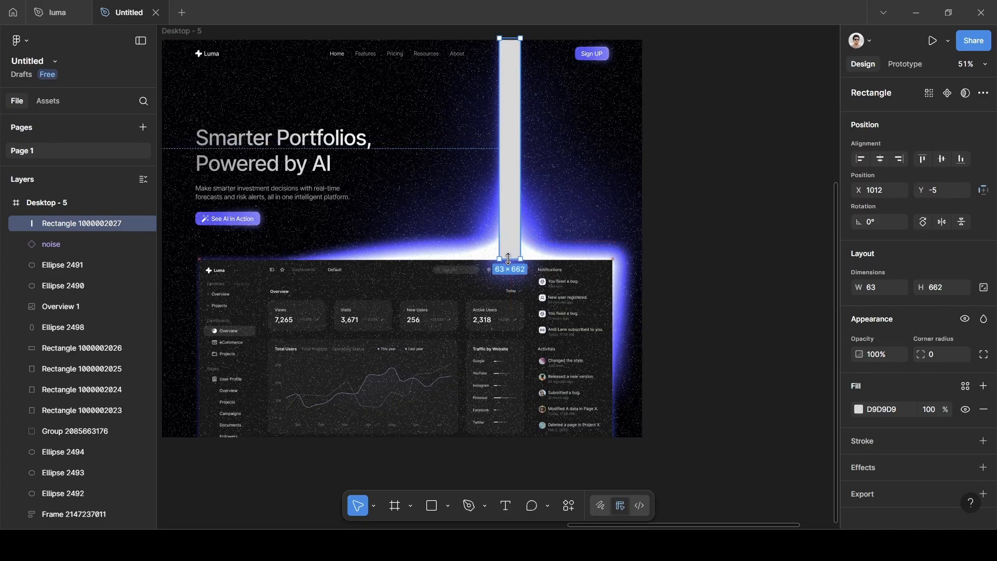
pyautogui.hscroll(-2, 506, 218)
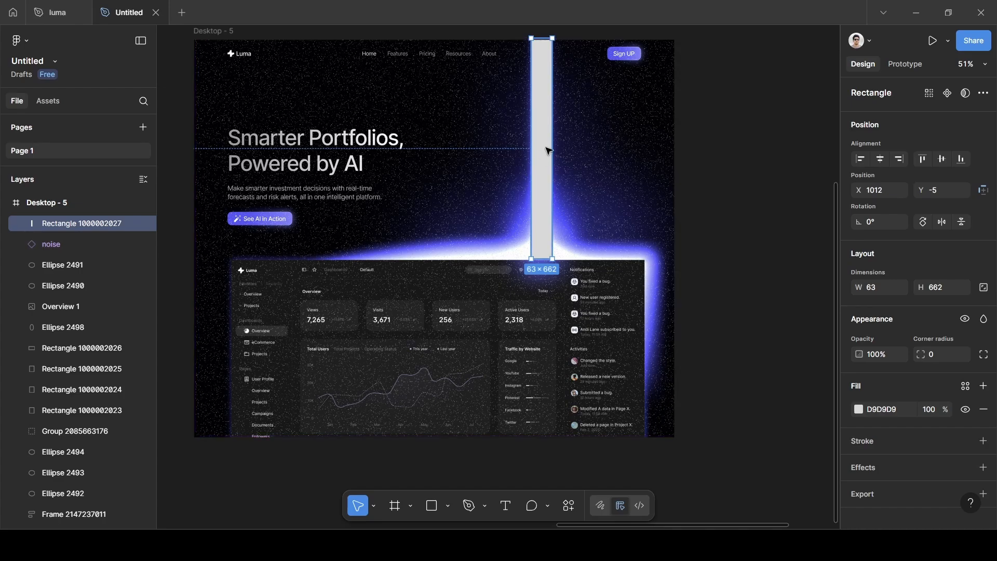
# Use the noise texture as a mask for the narrow rectangle over the light beam
pyautogui.keyDown('shift'); pyautogui.click(77, 244); pyautogui.keyUp('shift')
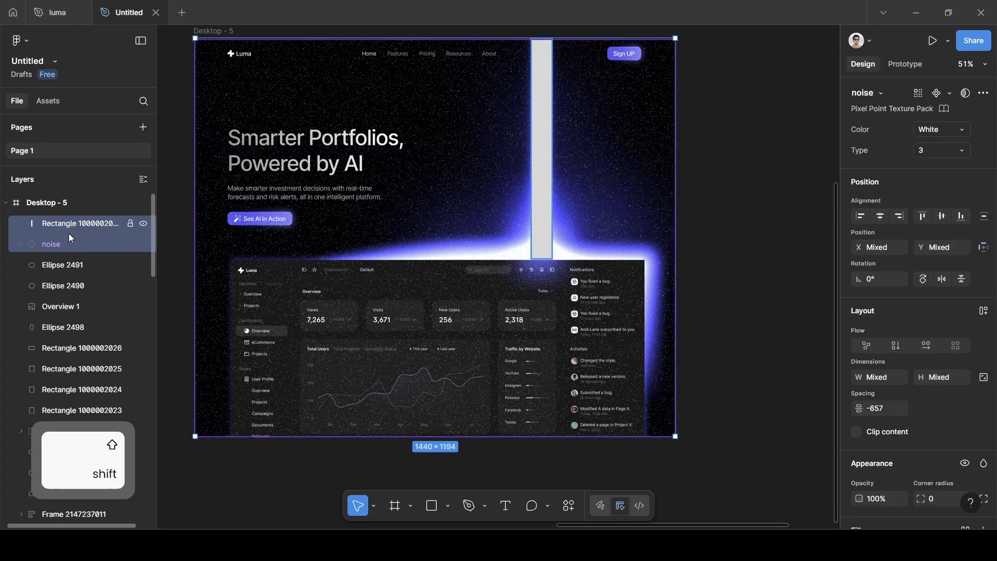
pyautogui.rightClick(68, 233)
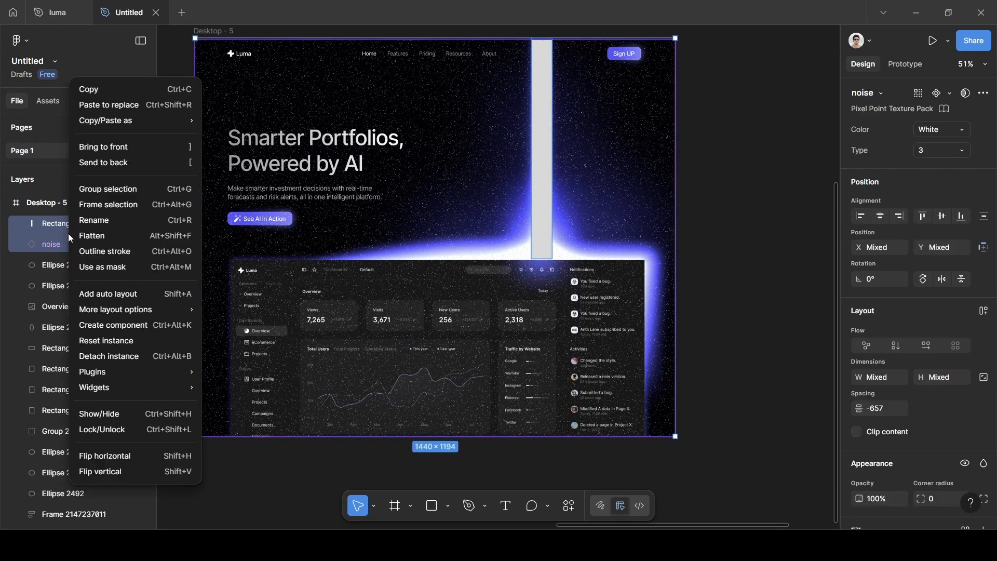
pyautogui.click(127, 264)
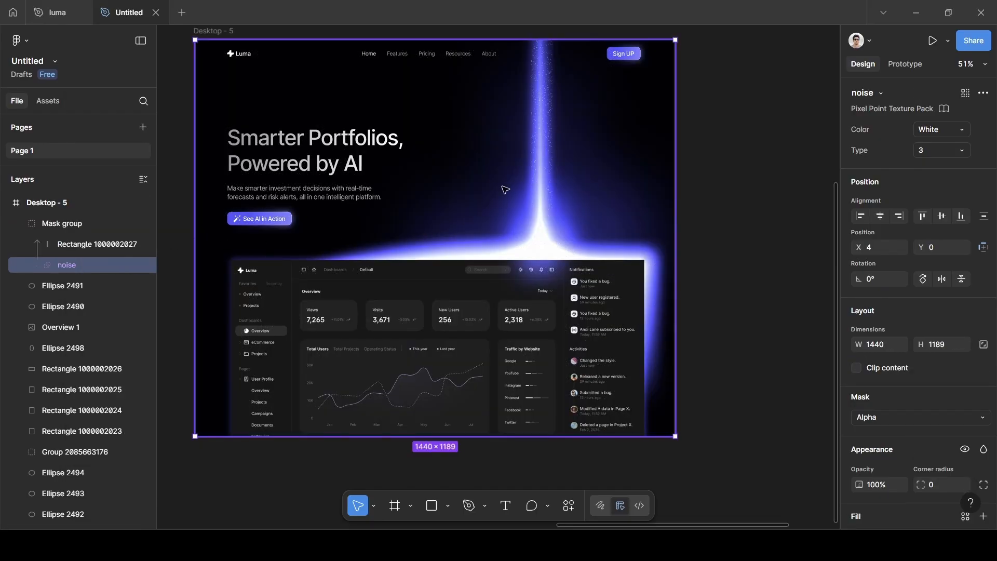
# Move the masked noise texture to X 0, Y 1 so it lines up with the hero frame
pyautogui.scroll(6, 527, 177)
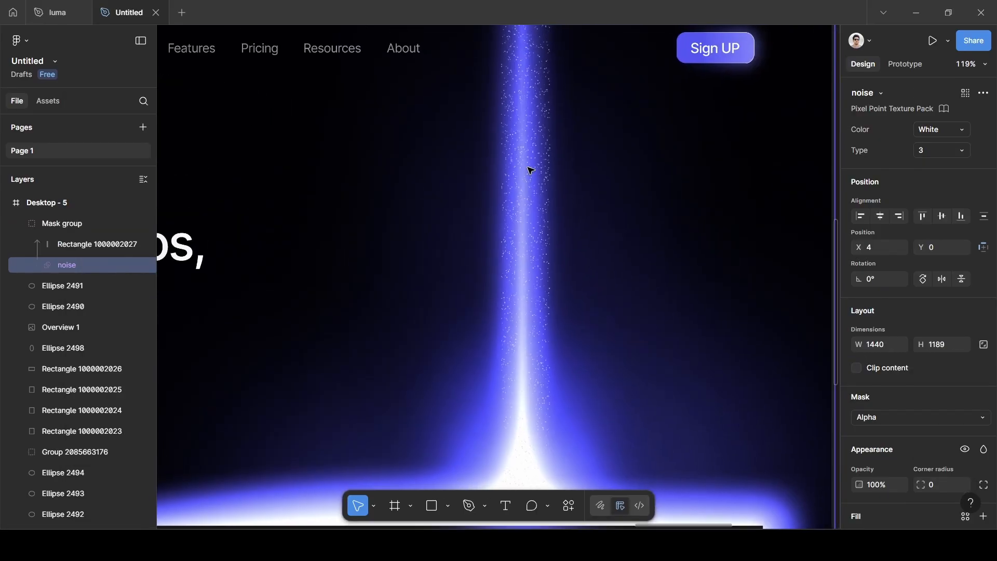
pyautogui.scroll(-1, 523, 223)
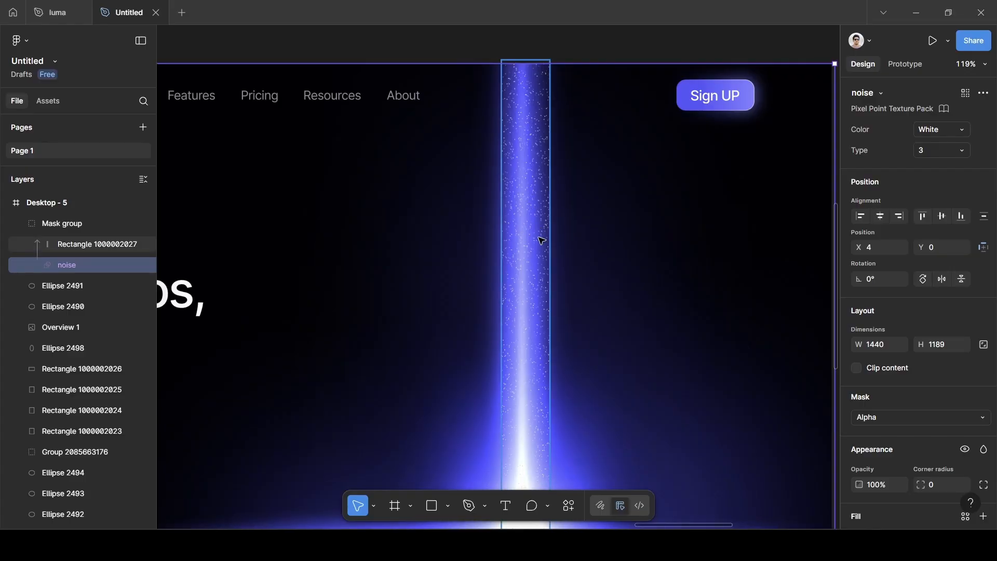
pyautogui.scroll(-1, 540, 223)
pyautogui.scroll(-2, 530, 149)
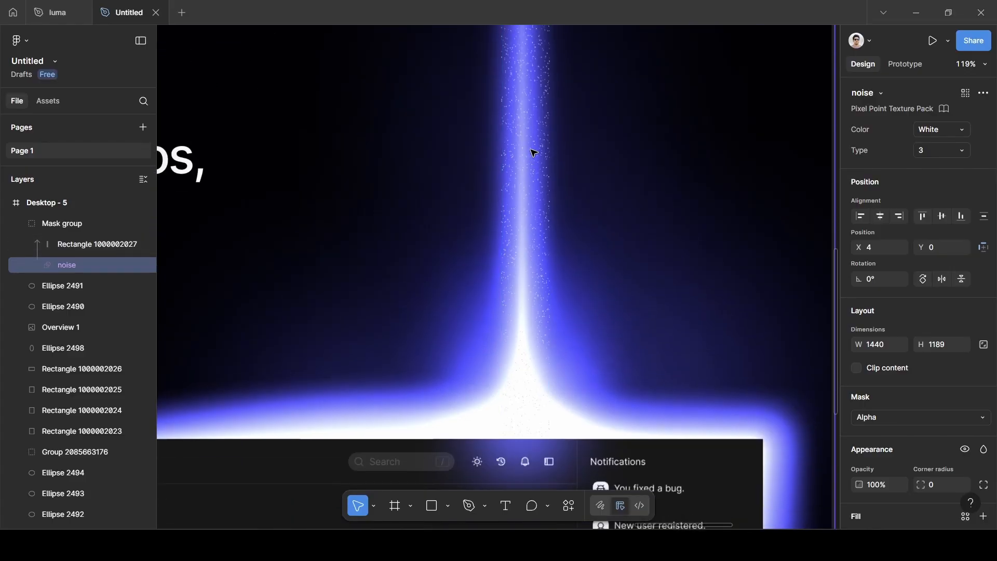
pyautogui.scroll(3, 530, 149)
pyautogui.scroll(-4, 532, 156)
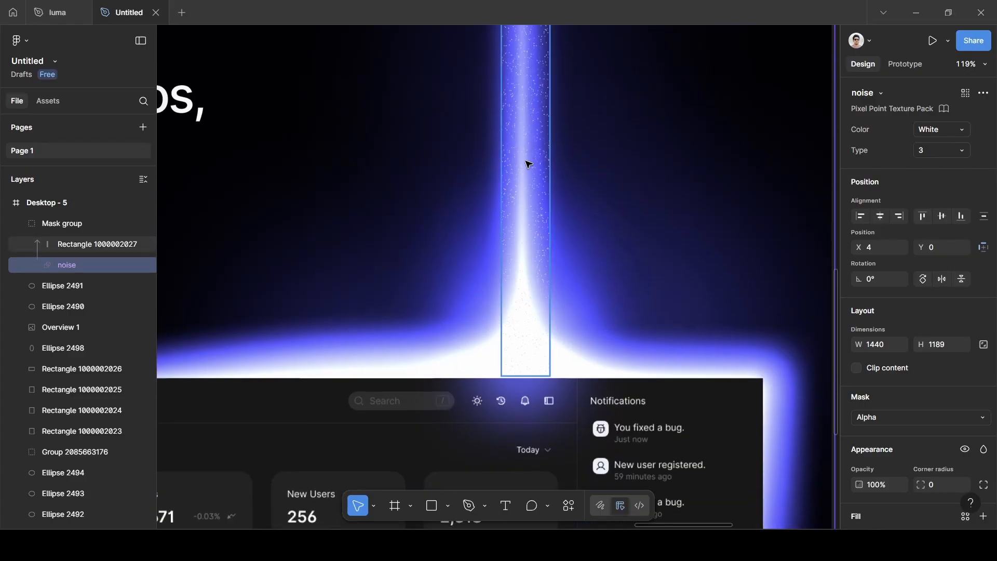
pyautogui.scroll(2, 524, 172)
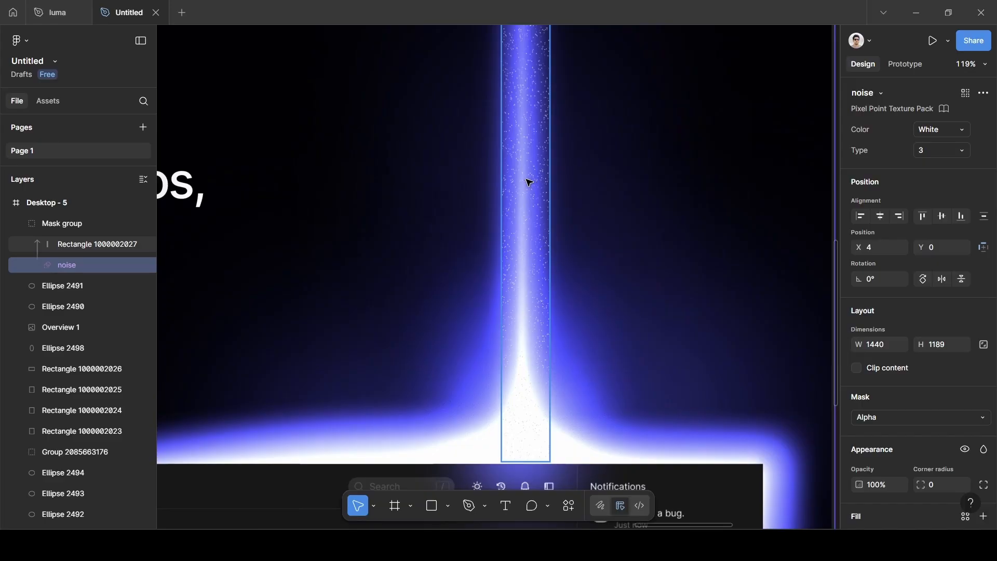
pyautogui.moveTo(528, 182); pyautogui.dragTo(523, 182)
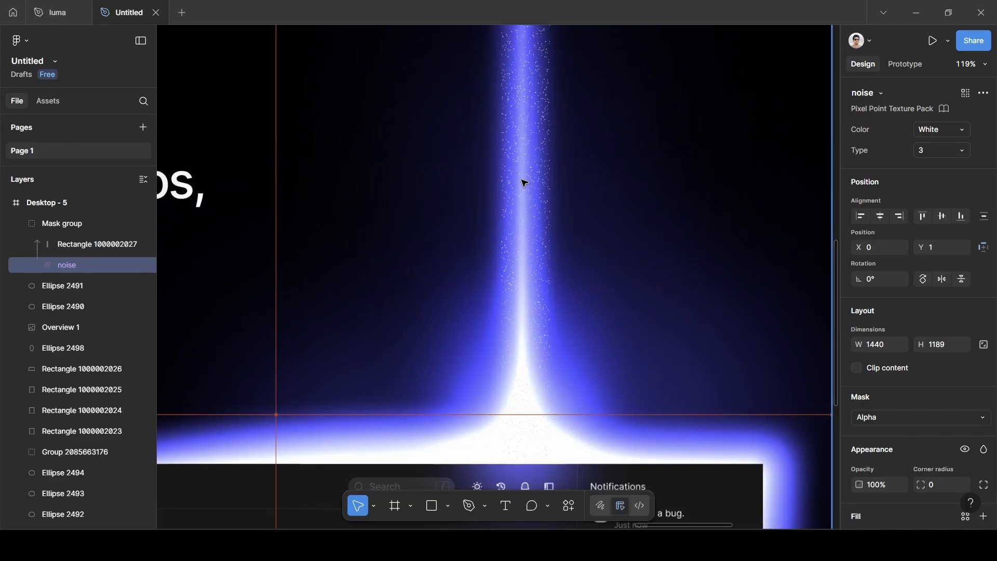
pyautogui.scroll(-5, 422, 269)
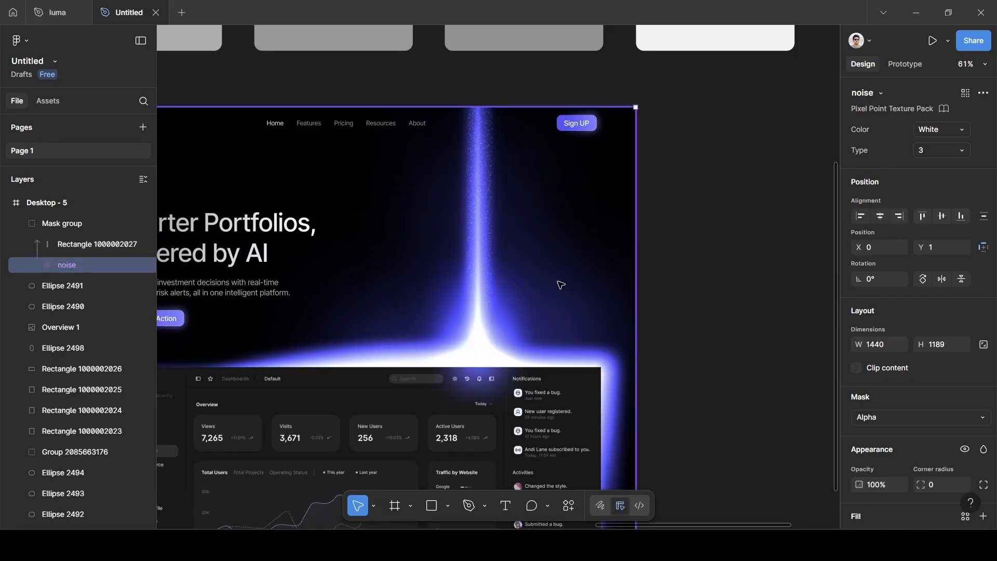
pyautogui.scroll(3, 556, 285)
pyautogui.scroll(-3, 930, 385)
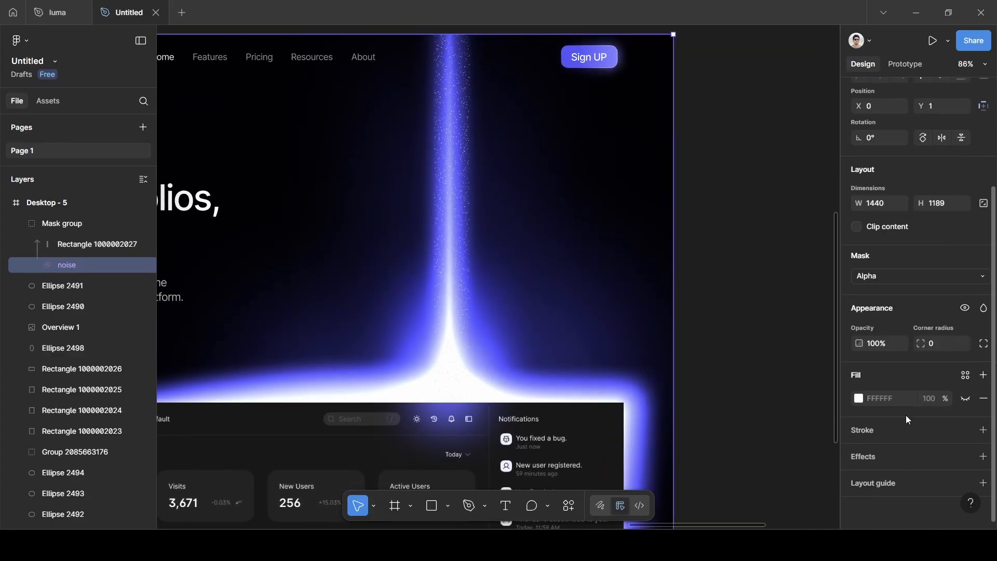
# Change the masked beam rectangle's fill to a linear gradient with both stops set to FFFFFF
pyautogui.click(102, 244)
pyautogui.click(859, 398)
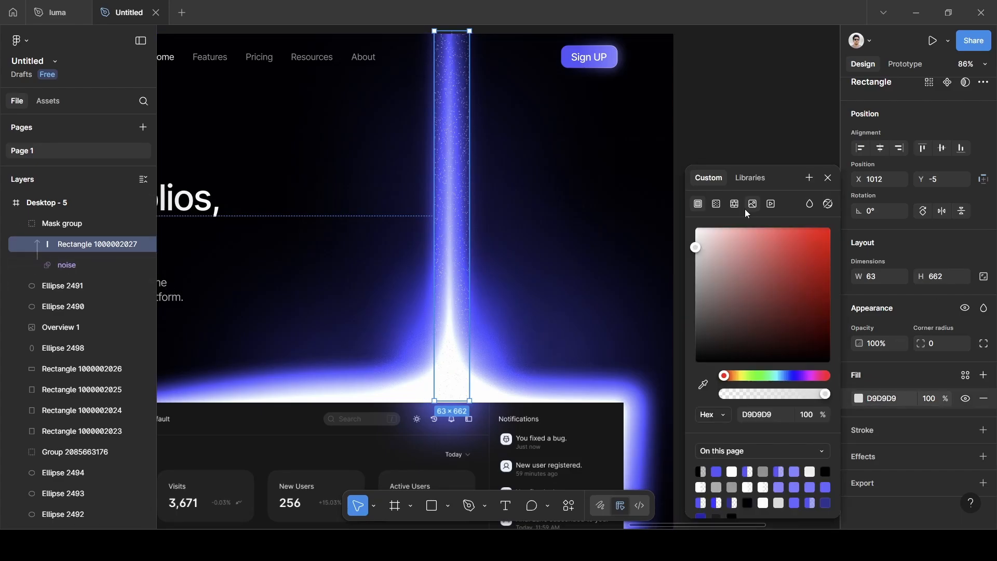
pyautogui.click(719, 206)
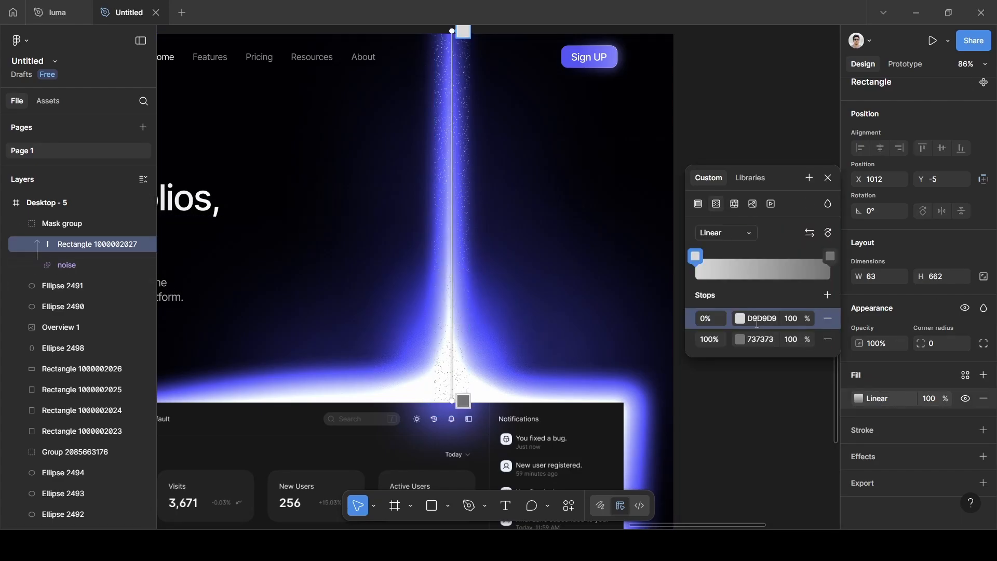
pyautogui.write('f')
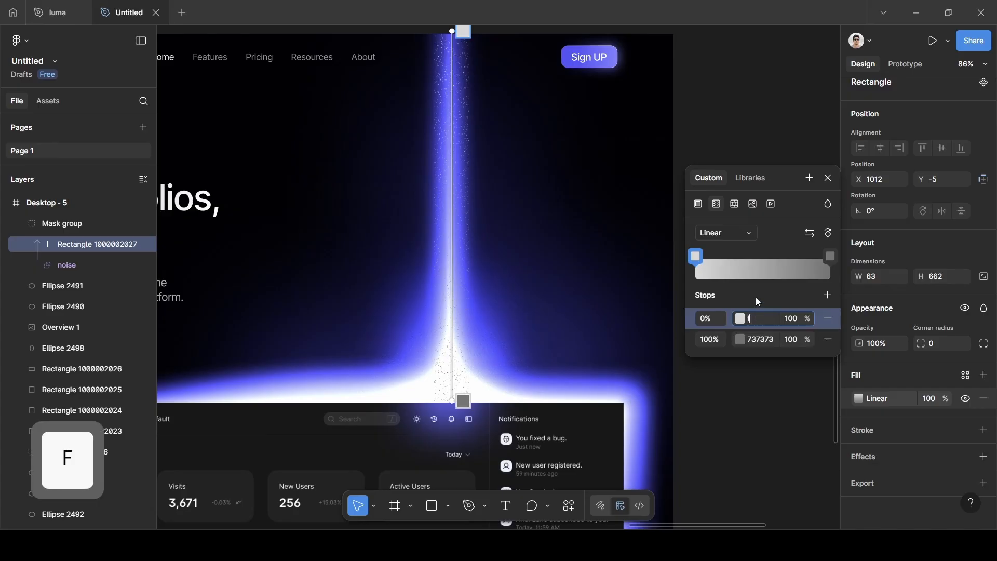
pyautogui.click(756, 300)
pyautogui.click(758, 339)
pyautogui.click(759, 300)
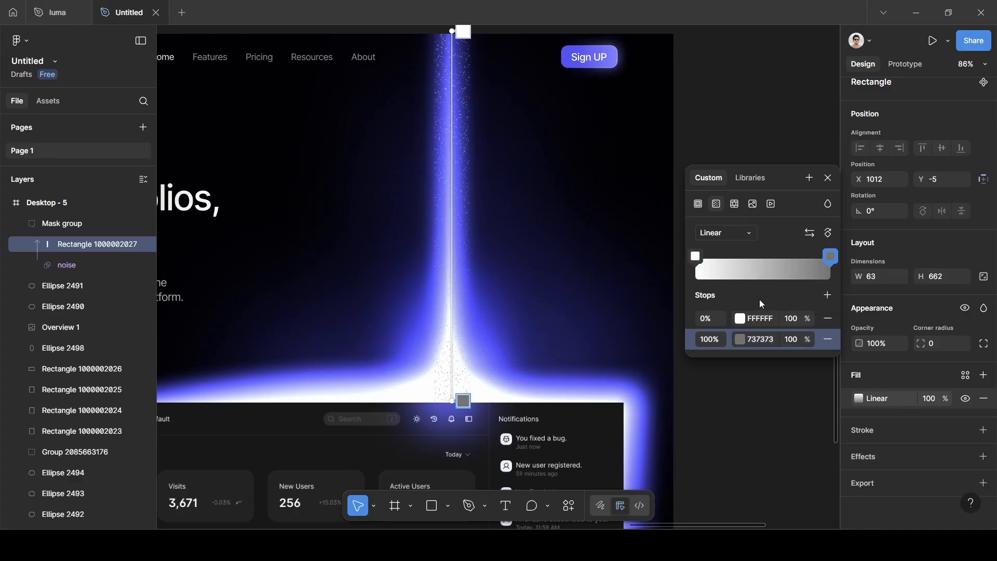
pyautogui.click(767, 344)
pyautogui.write('f')
pyautogui.click(770, 300)
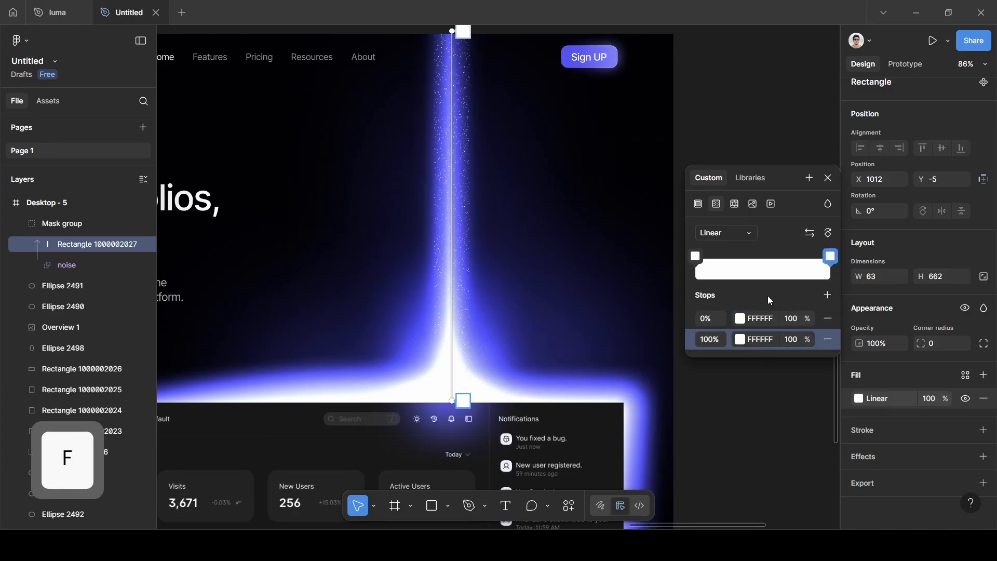
# Set the opacity of the gradient's 0% stop to 0 so the noise fades out toward the top of the beam
pyautogui.click(752, 319)
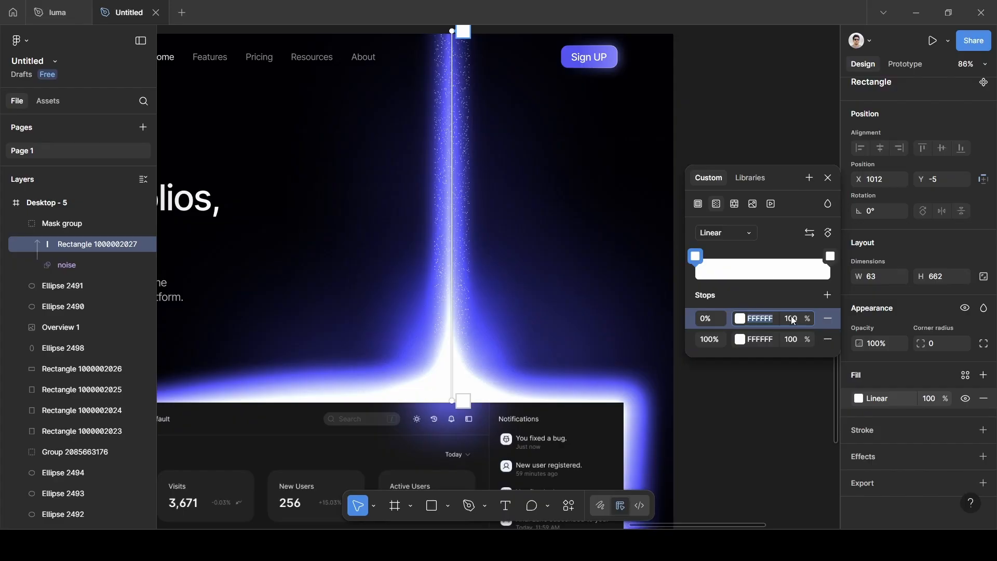
pyautogui.write('0')
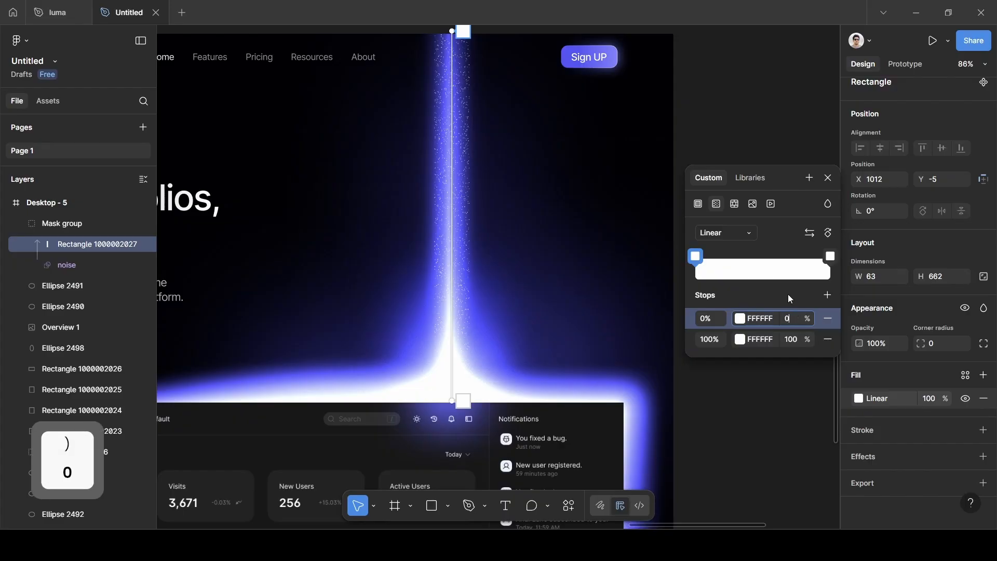
pyautogui.click(827, 178)
# Add a uniform layer blur of 16 to the masked beam rectangle
pyautogui.click(890, 459)
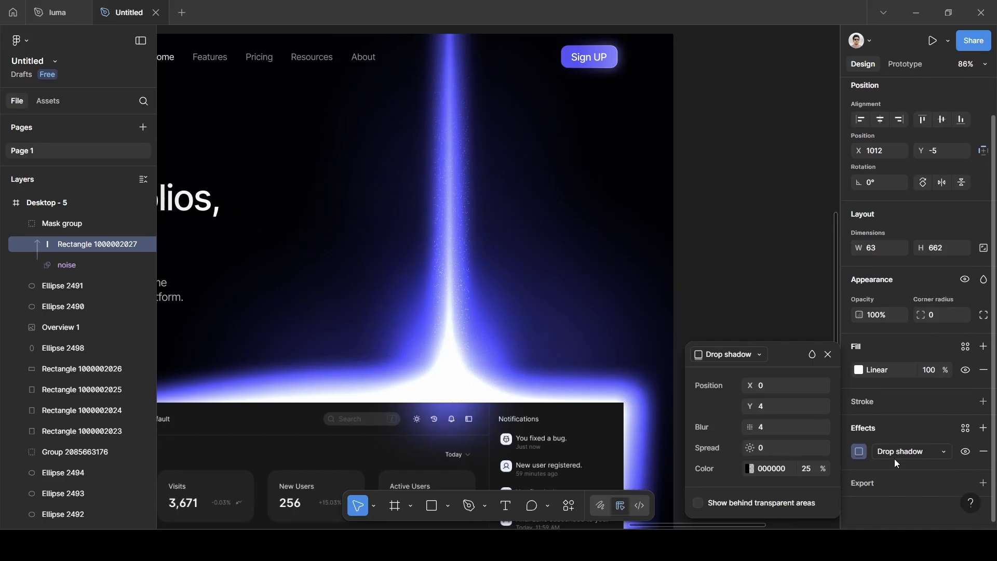
pyautogui.click(896, 451)
pyautogui.click(899, 450)
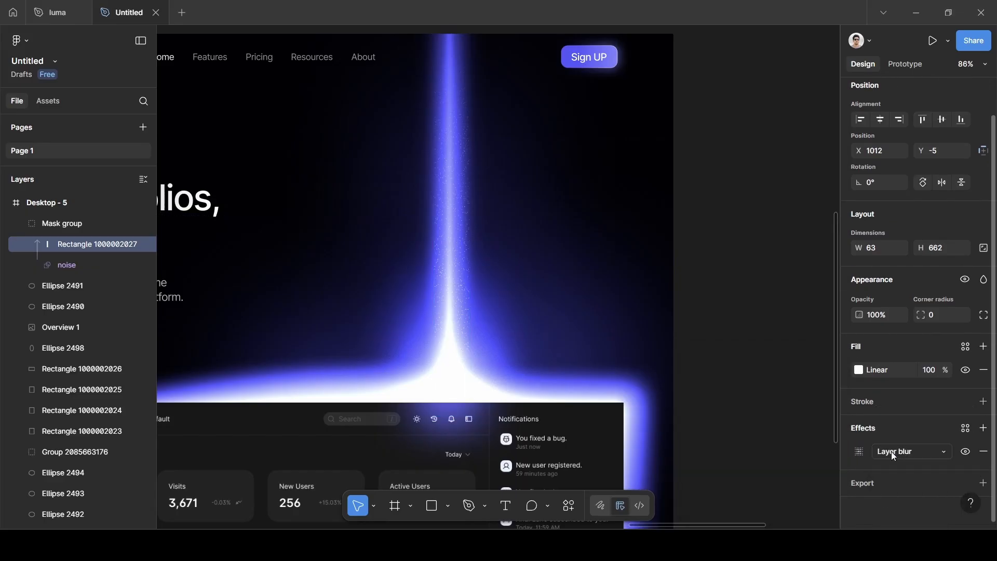
pyautogui.click(860, 452)
pyautogui.click(787, 500)
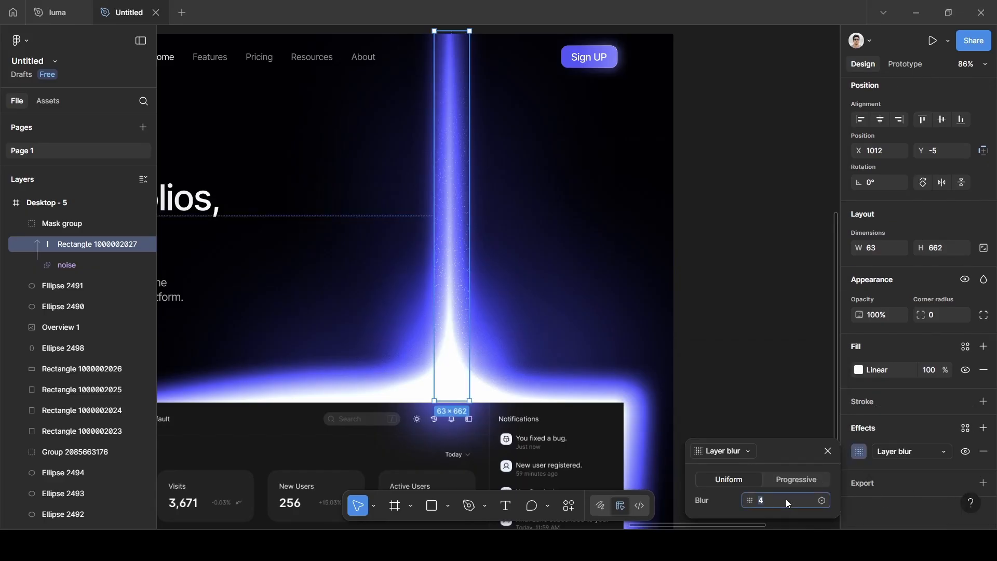
pyautogui.press('BackSpace')
pyautogui.write('16')
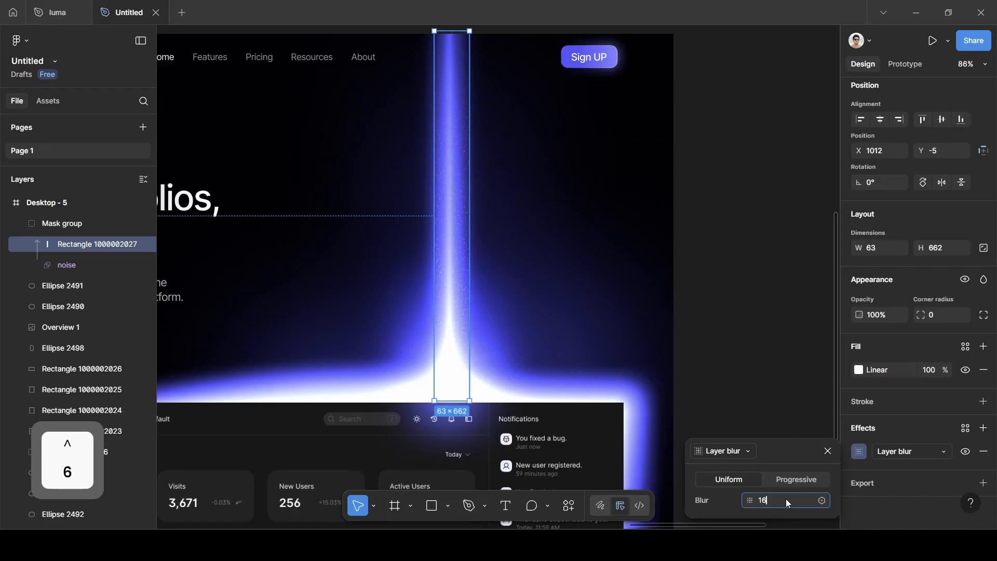
pyautogui.click(825, 451)
# Shift the blurred beam rectangle slightly to X 1009 to center the grain on the light beam
pyautogui.keyDown('ctrl'); pyautogui.scroll(5, 503, 315); pyautogui.keyUp('ctrl')
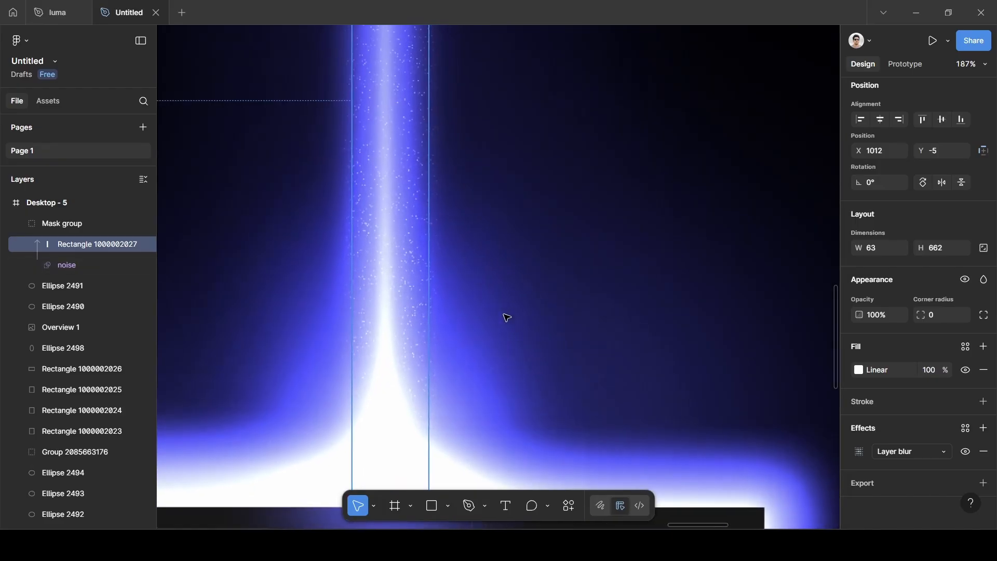
pyautogui.hscroll(-3, 526, 331)
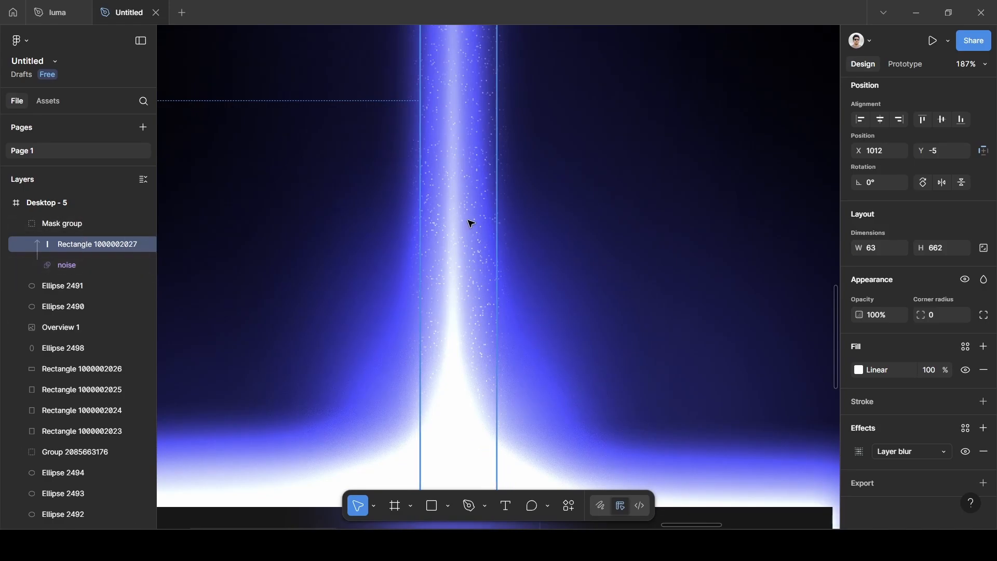
pyautogui.moveTo(471, 223); pyautogui.dragTo(468, 224)
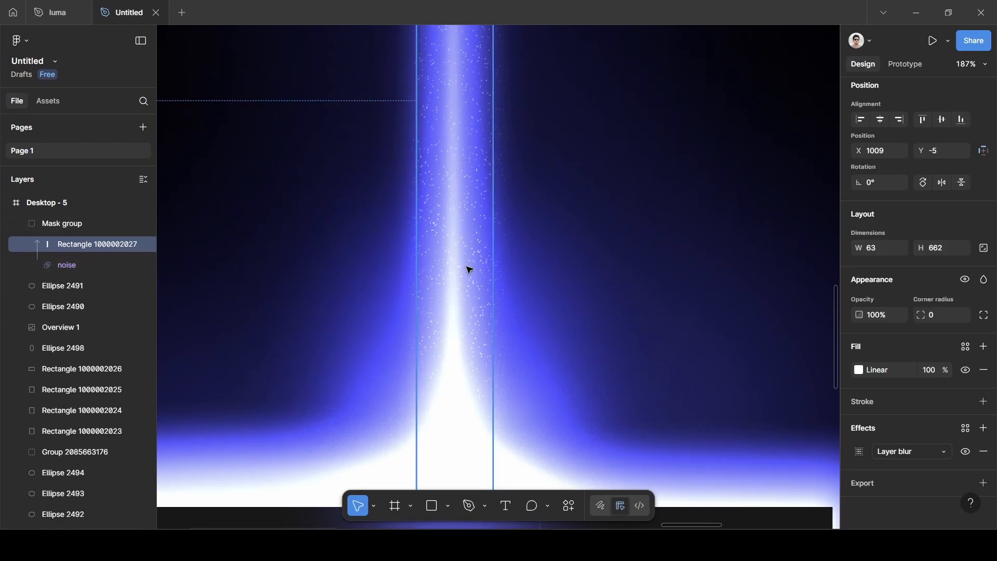
pyautogui.scroll(5, 467, 269)
pyautogui.scroll(-5, 458, 296)
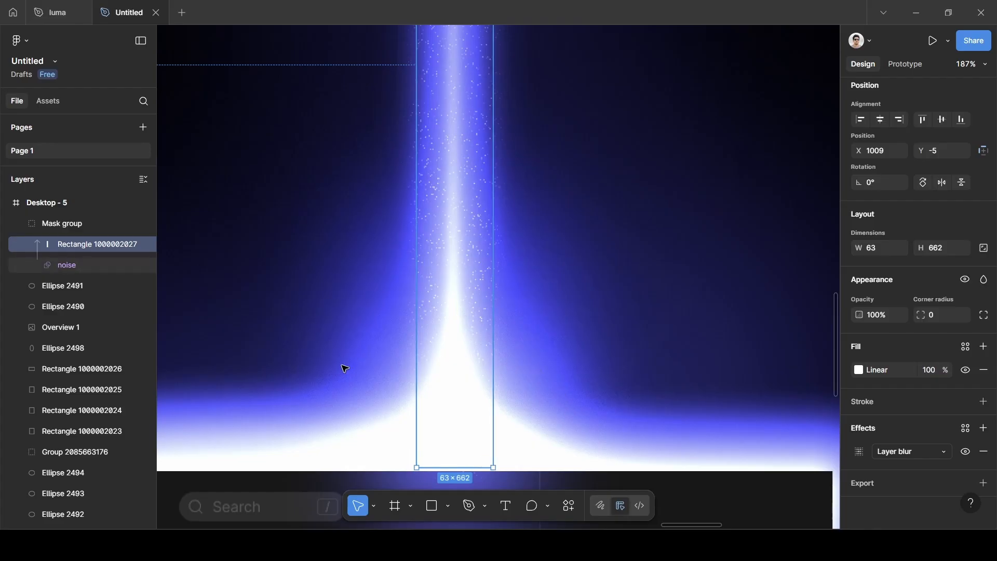
# Draw an ellipse about 146 × 122 over the beam's base at X 966, Y 545, and place it inside the Mask group
pyautogui.click(582, 379)
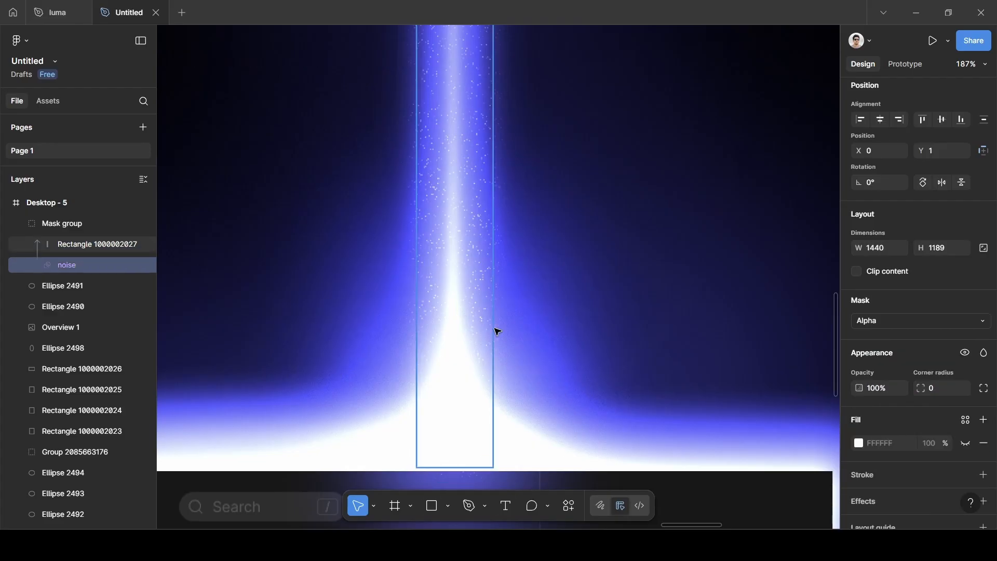
pyautogui.click(64, 222)
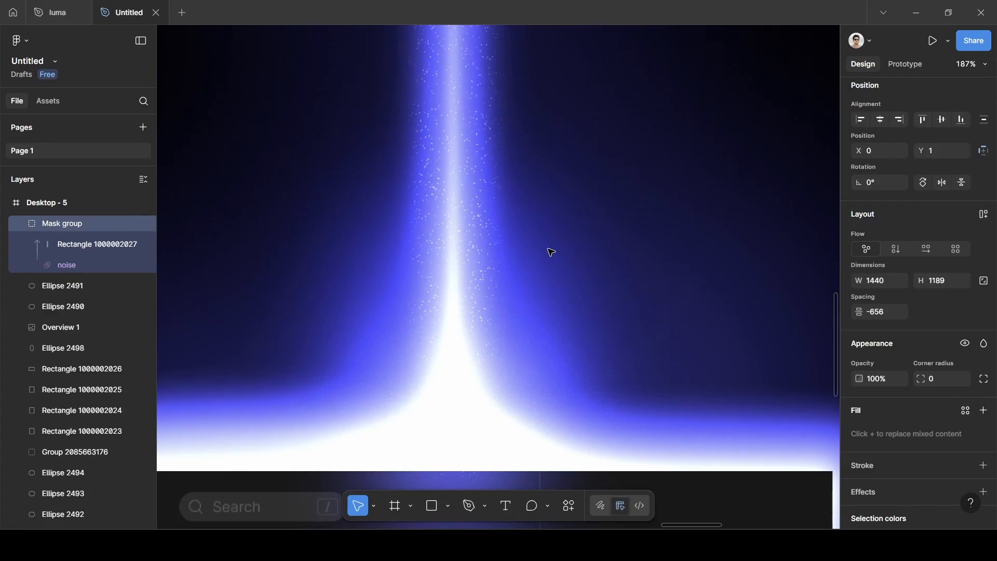
pyautogui.press('o')
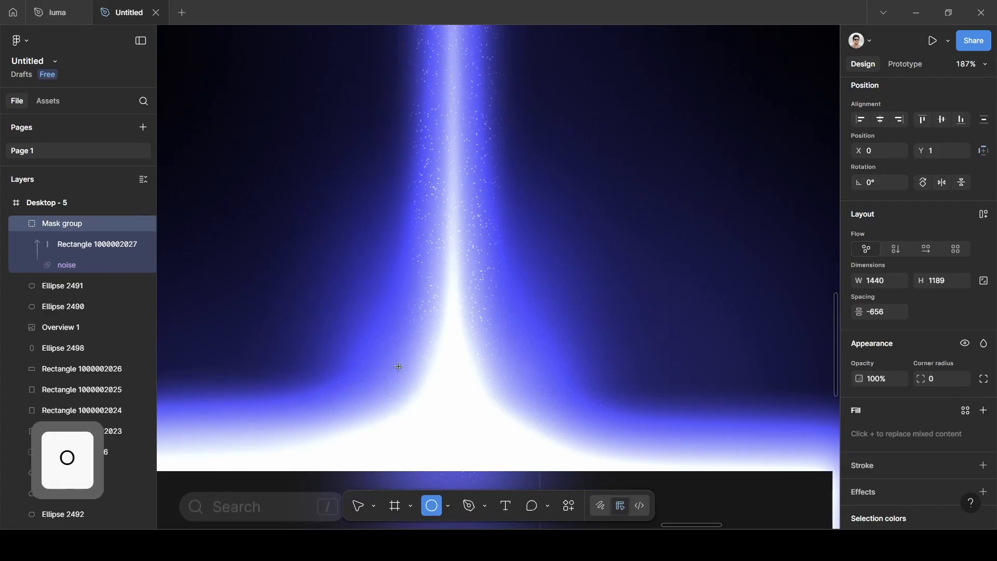
pyautogui.moveTo(378, 357); pyautogui.dragTo(557, 505)
pyautogui.moveTo(484, 458); pyautogui.dragTo(470, 435)
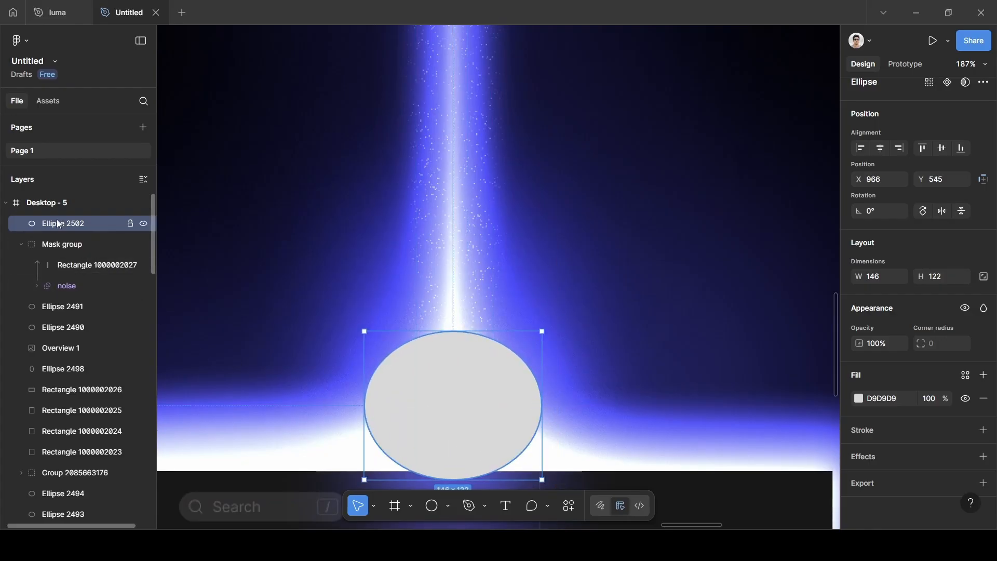
pyautogui.moveTo(71, 248); pyautogui.dragTo(70, 249)
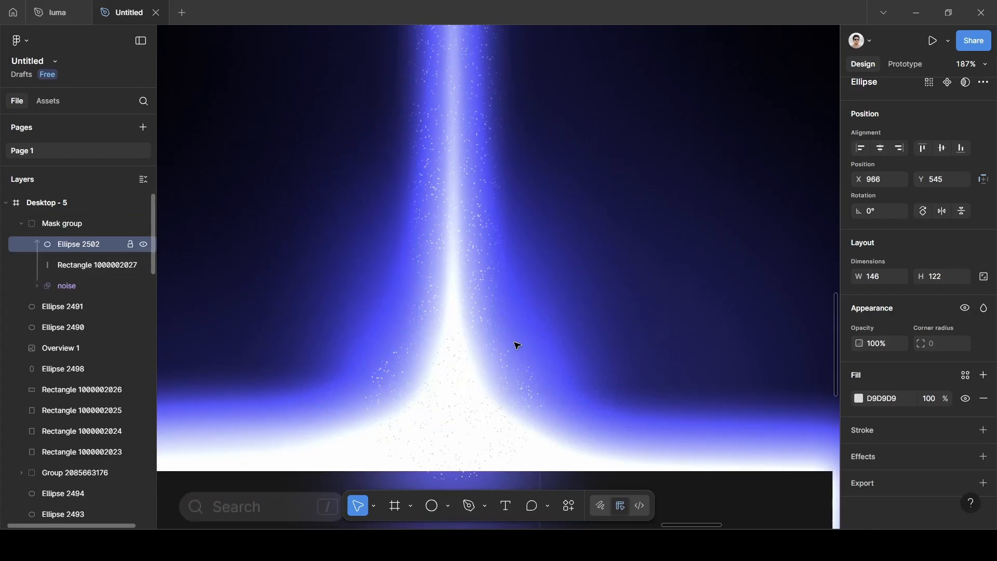
# Set the masked ellipse's fill color to FFFFFF
pyautogui.click(883, 399)
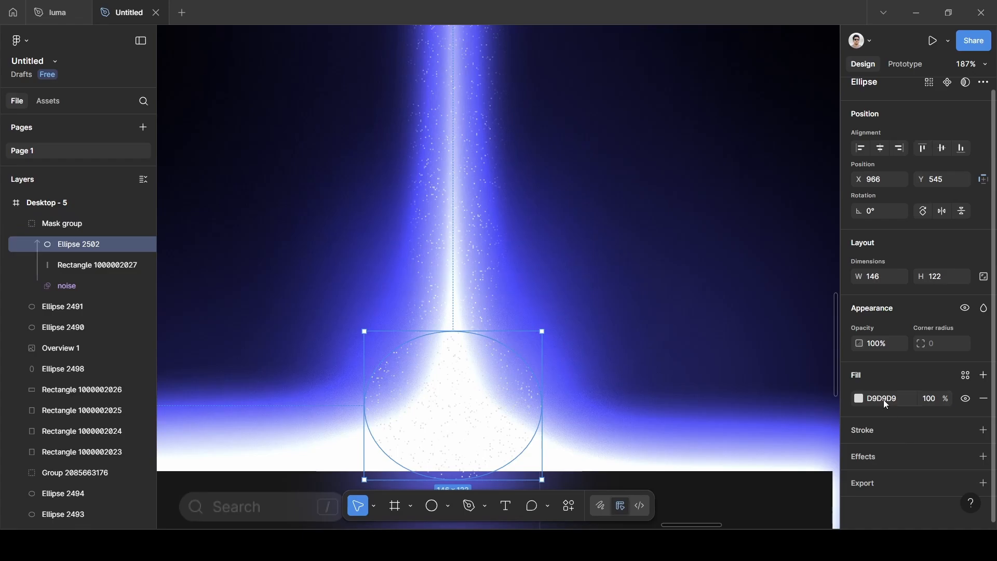
pyautogui.write('f')
pyautogui.press('Return')
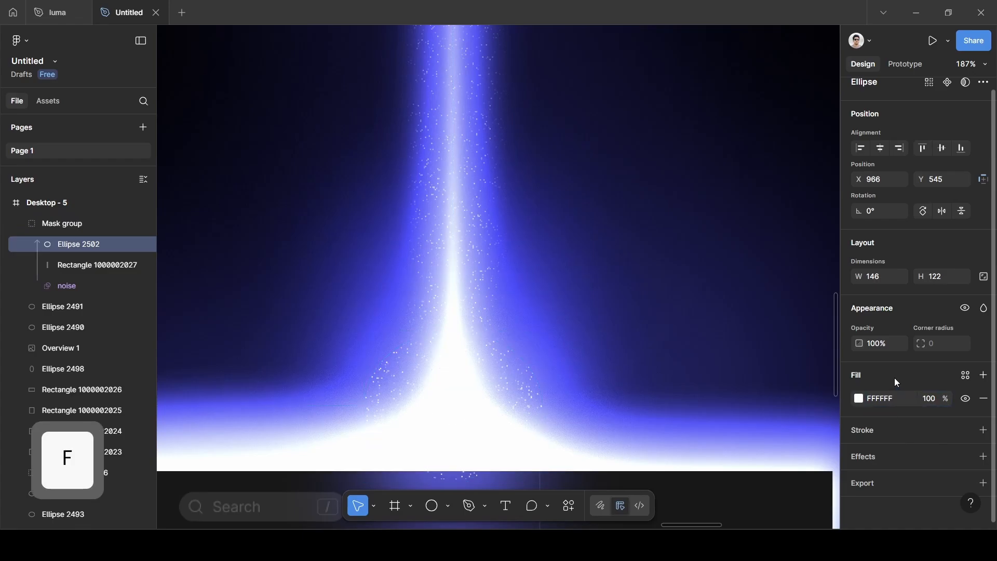
# Add a uniform layer blur of 50 to the masked white ellipse at the beam's base
pyautogui.click(894, 456)
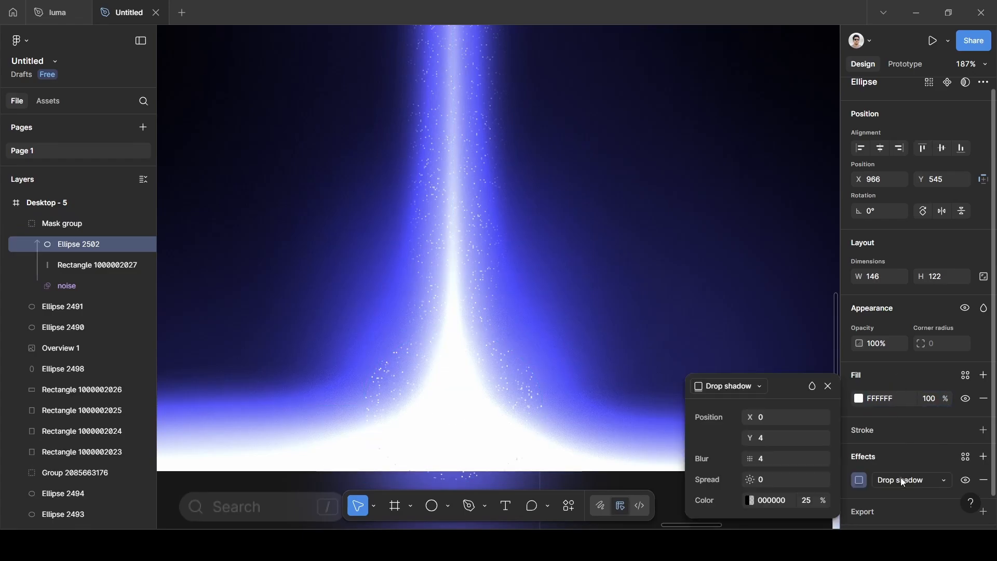
pyautogui.click(900, 477)
pyautogui.click(901, 449)
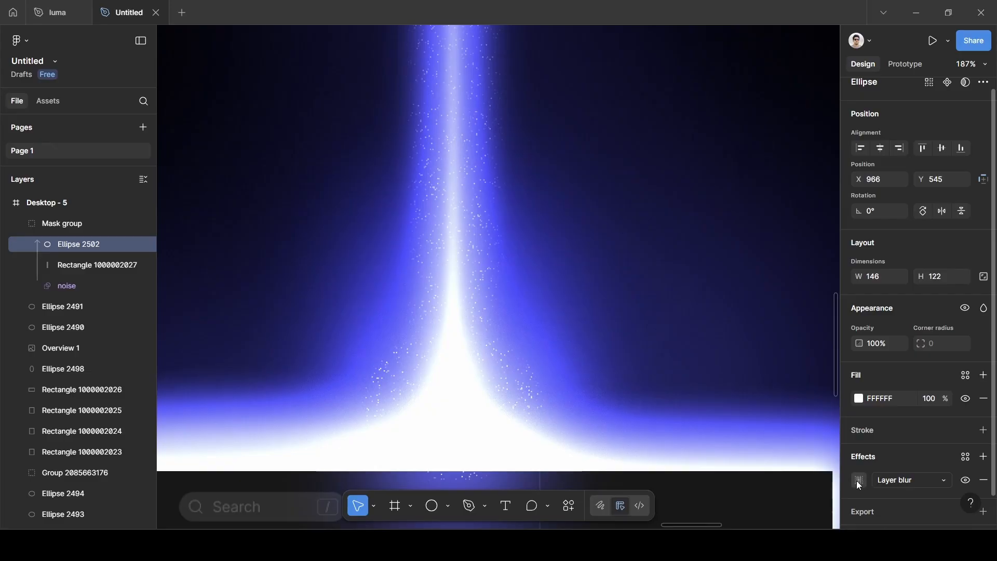
pyautogui.click(858, 480)
pyautogui.click(772, 501)
pyautogui.press('BackSpace')
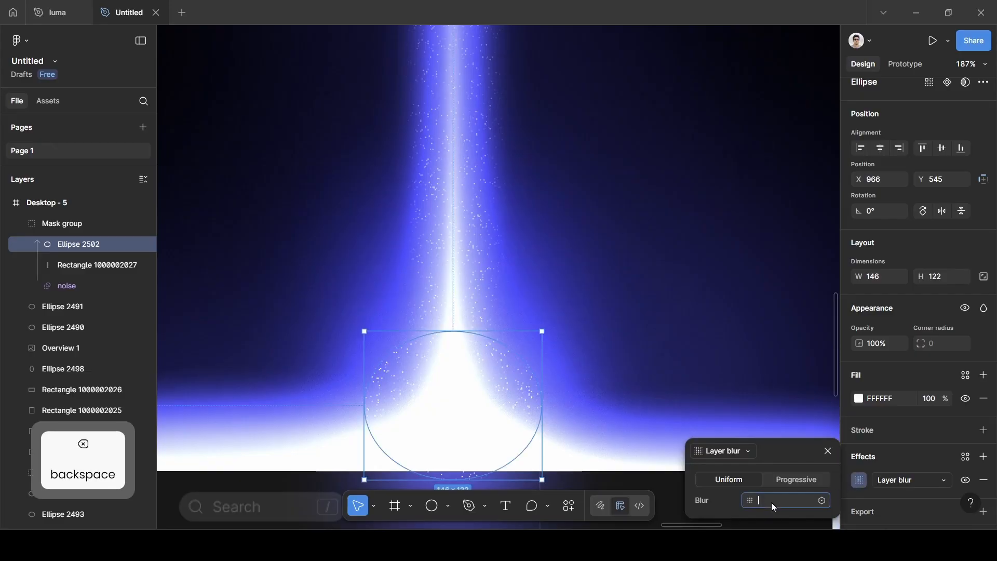
pyautogui.write('50')
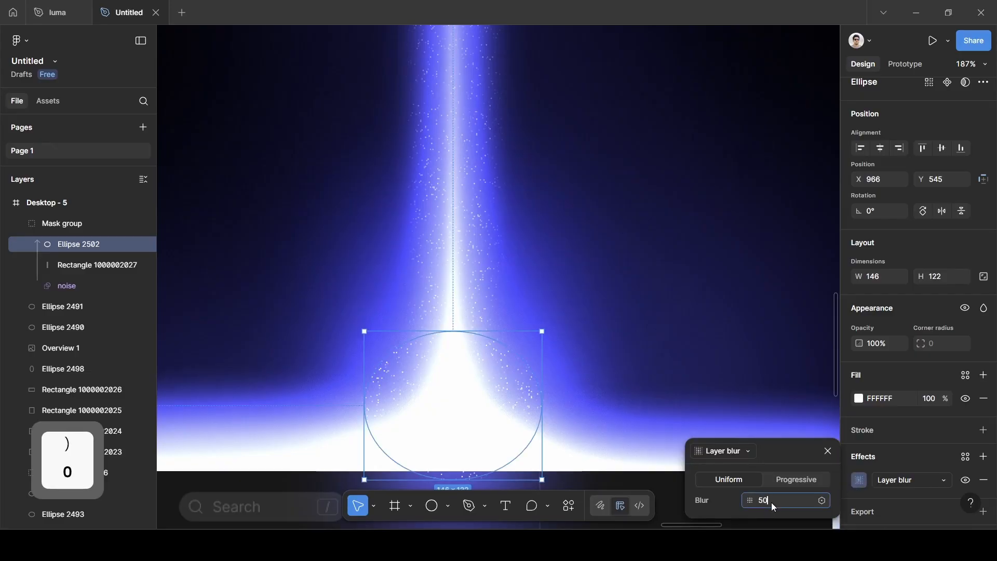
pyautogui.click(781, 462)
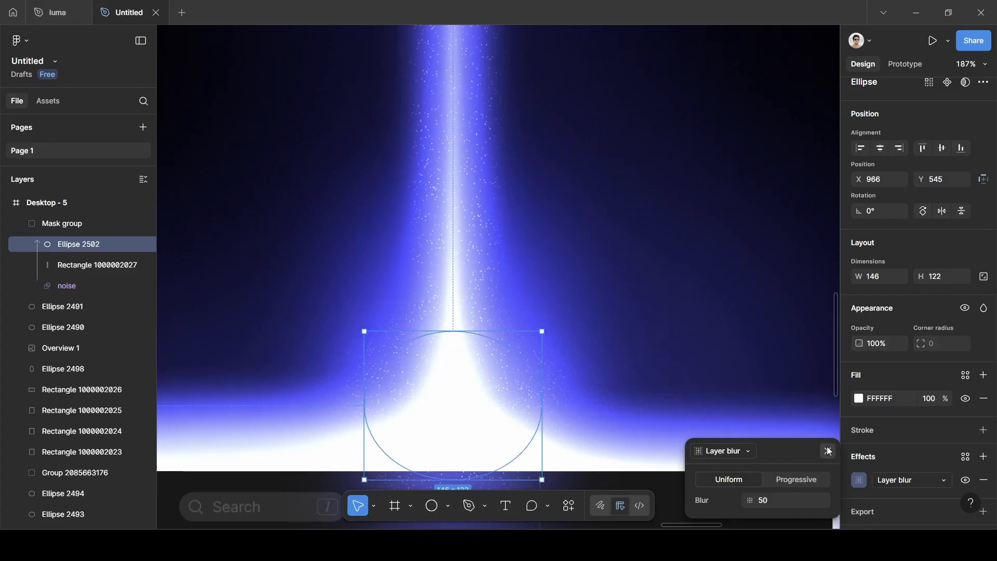
# Move the blurred mask ellipse down to Y 558 at the beam's base and deselect it
pyautogui.click(451, 391)
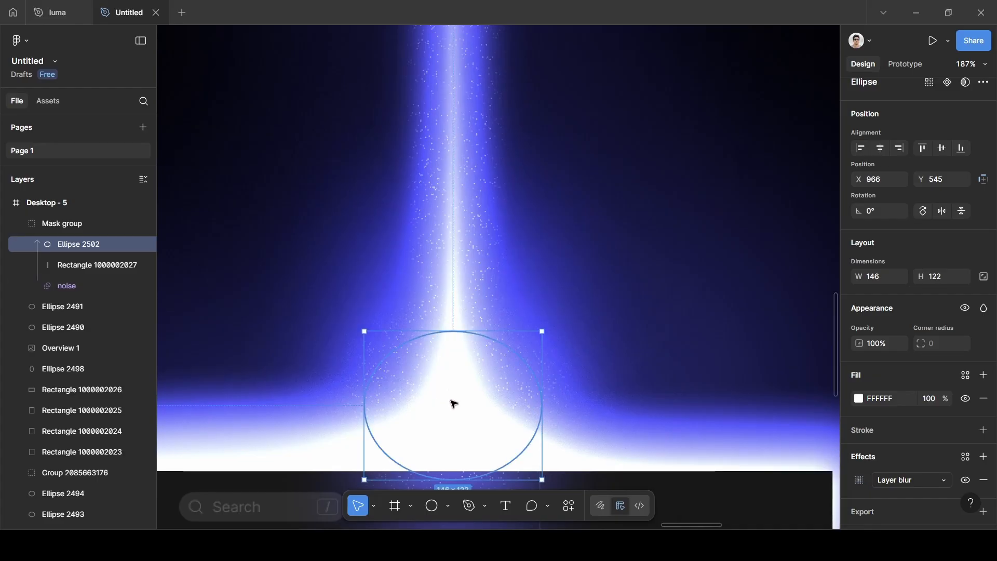
pyautogui.moveTo(454, 403); pyautogui.dragTo(451, 406)
pyautogui.scroll(-5, 436, 328)
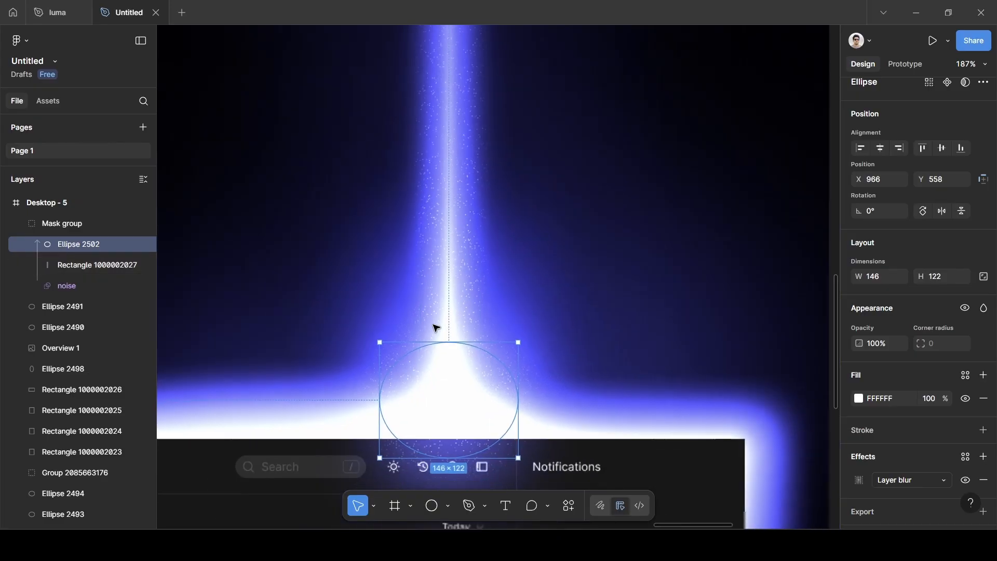
pyautogui.click(757, 259)
# Draw an ellipse about 54 × 78 over the upper part of the light beam at X 1018, Y 34
pyautogui.hscroll(-8, 757, 259)
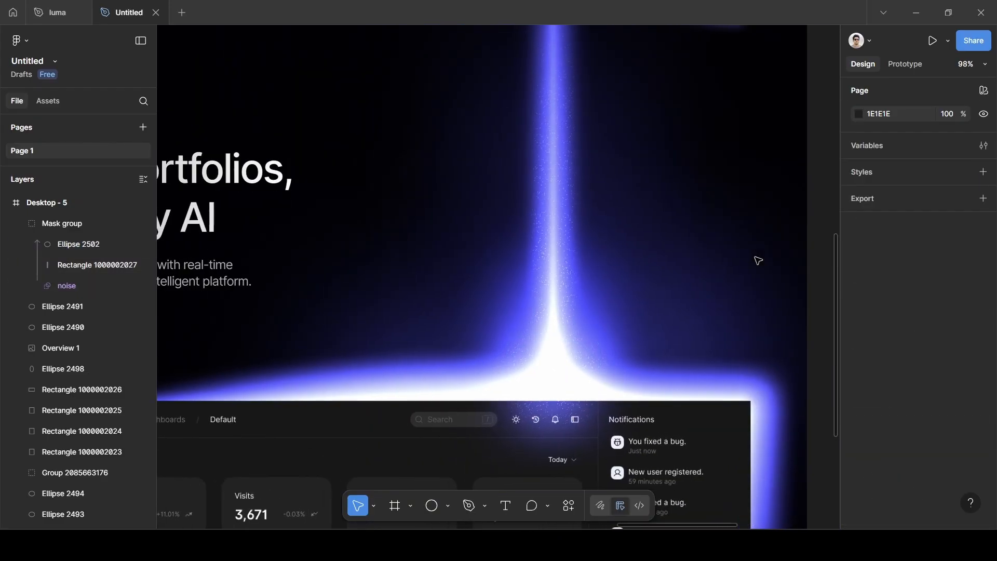
pyautogui.scroll(-5, 755, 257)
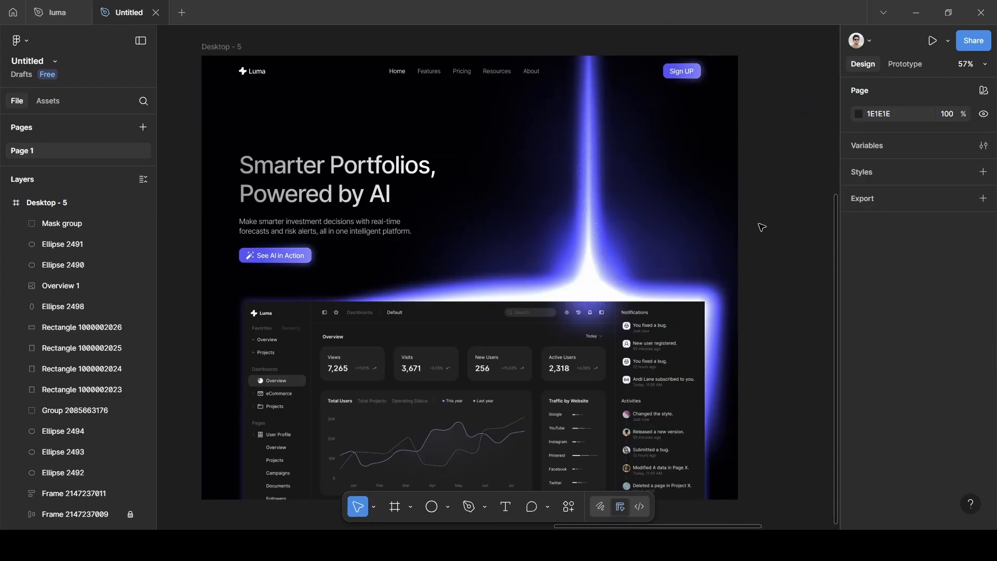
pyautogui.hscroll(-1, 759, 225)
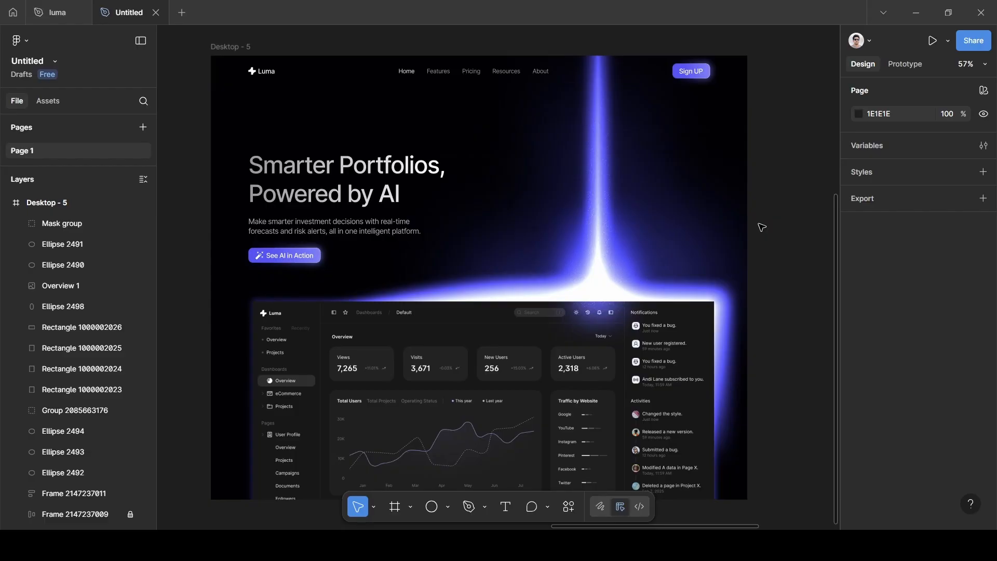
pyautogui.scroll(1, 762, 226)
pyautogui.hscroll(-1, 761, 226)
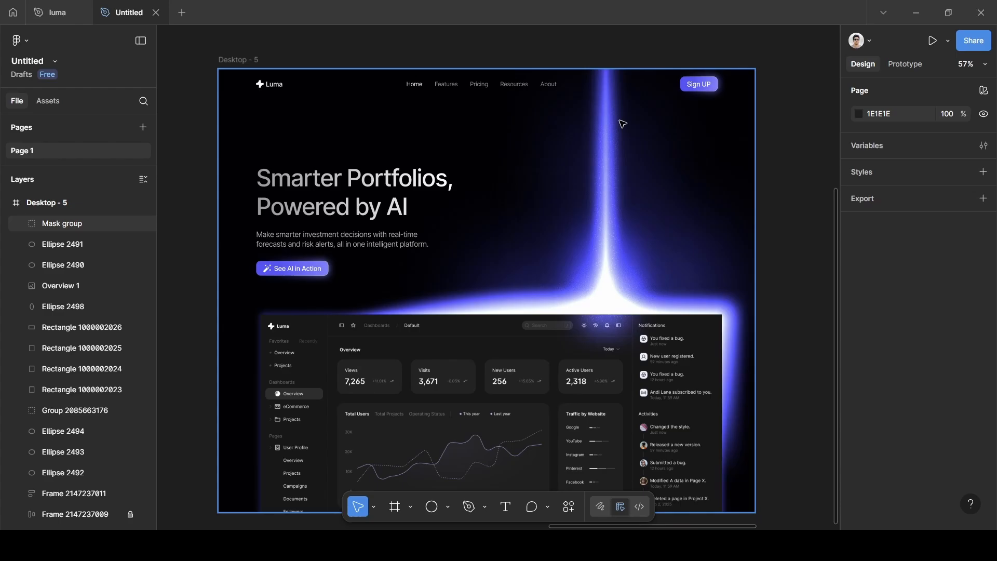
pyautogui.press('o')
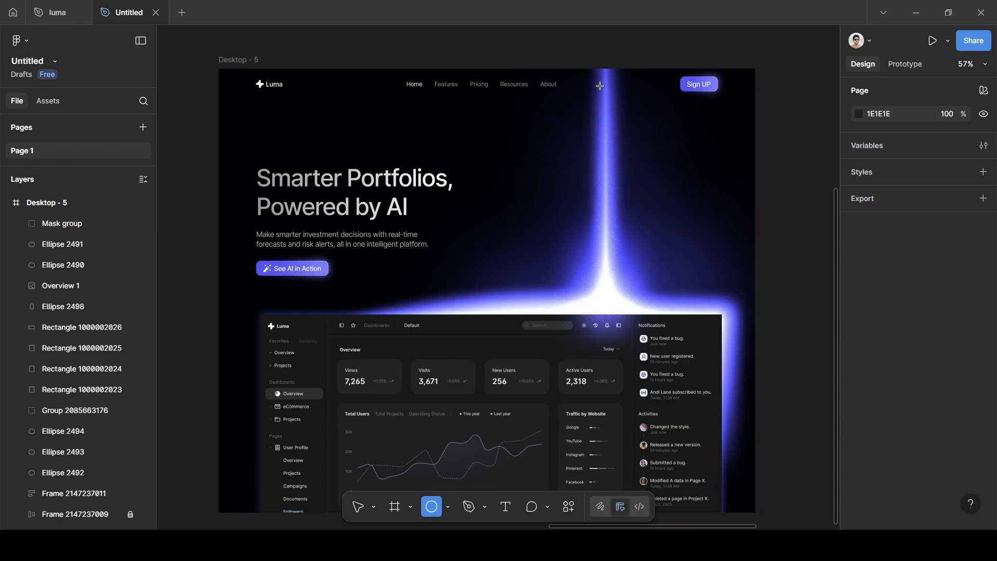
pyautogui.moveTo(599, 80); pyautogui.dragTo(617, 110)
# Resize the new ellipse to 60 × 80 and center it on the beam at X 1007, Y 31
pyautogui.click(873, 286)
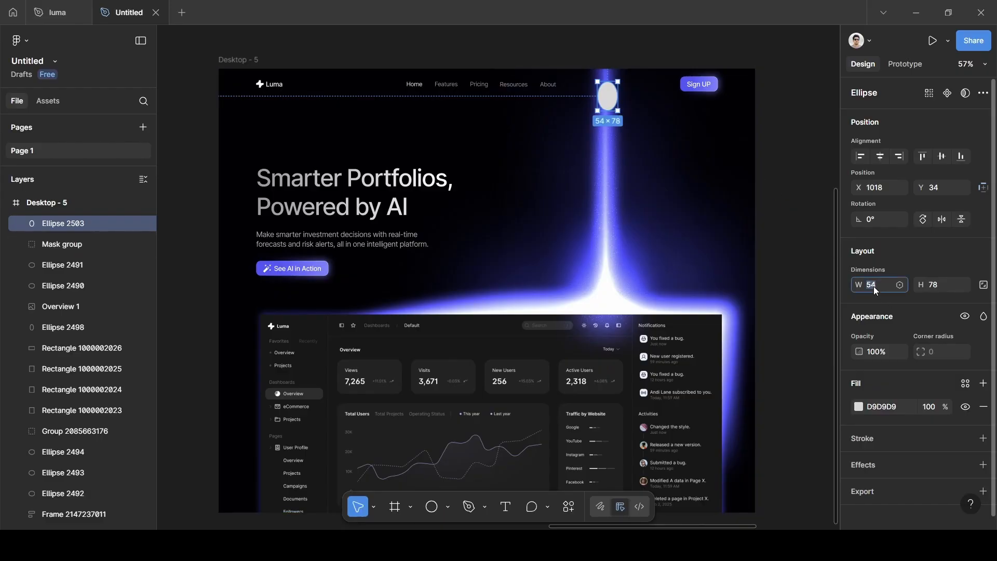
pyautogui.write('60')
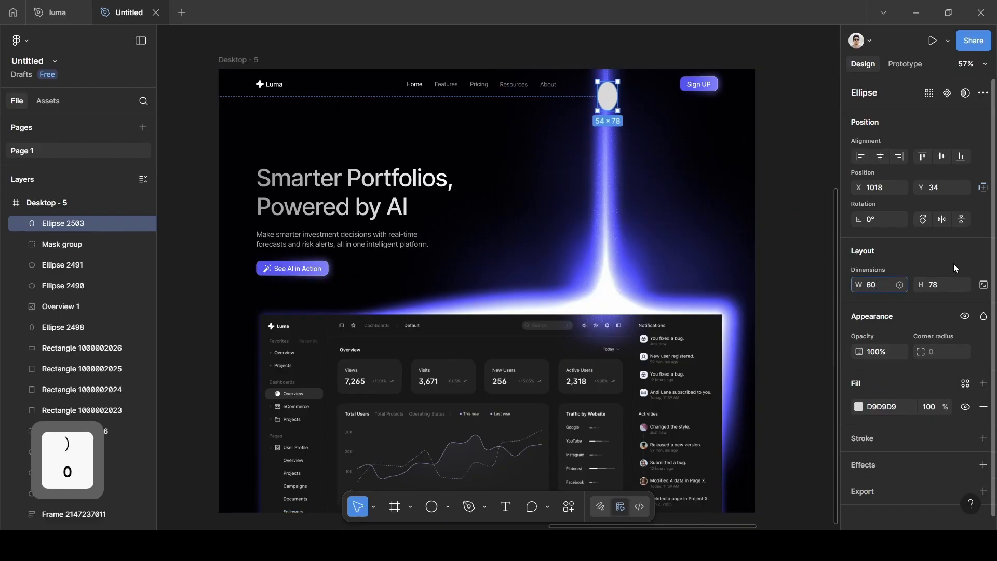
pyautogui.click(943, 284)
pyautogui.press('BackSpace')
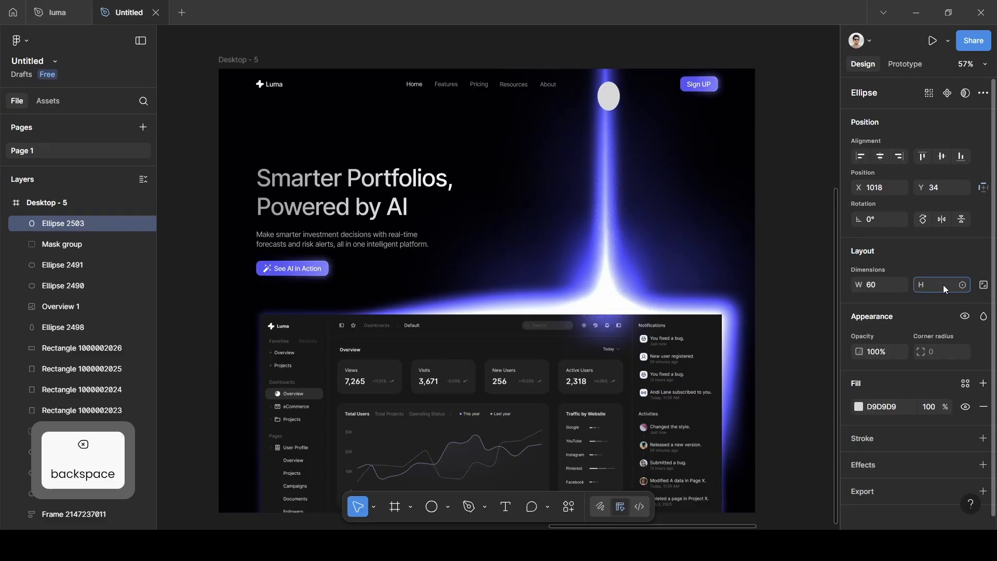
pyautogui.write('80')
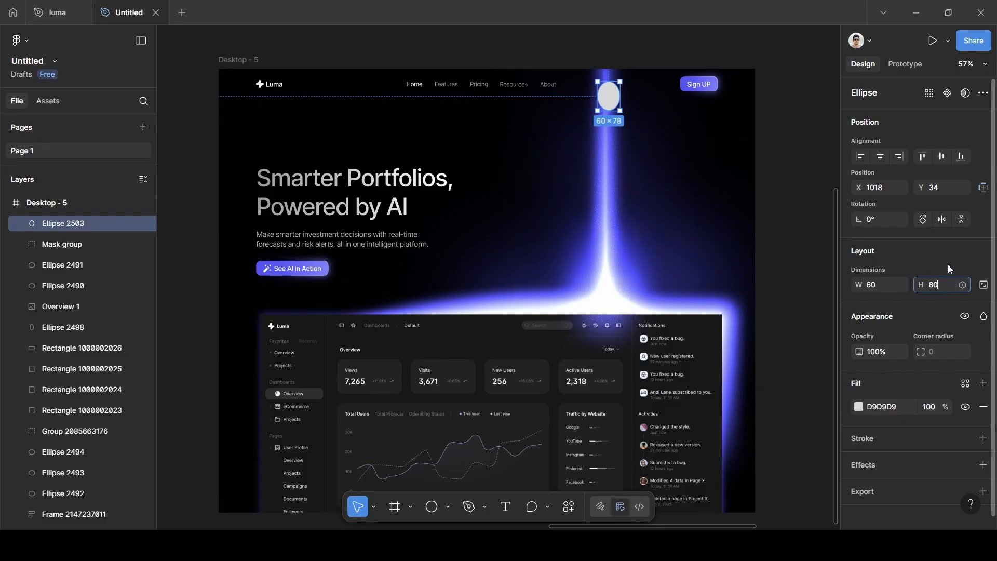
pyautogui.click(948, 260)
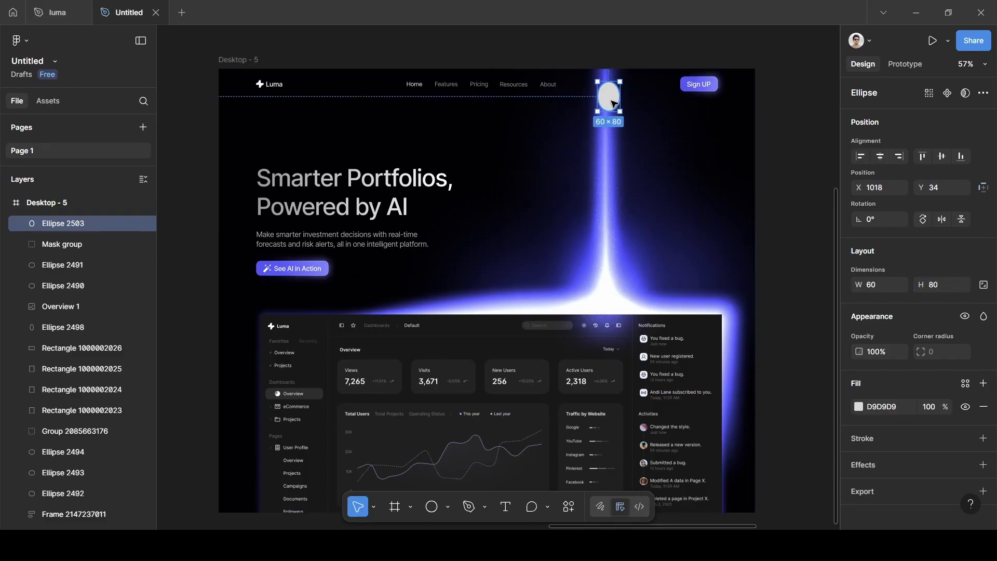
pyautogui.moveTo(611, 104); pyautogui.dragTo(608, 103)
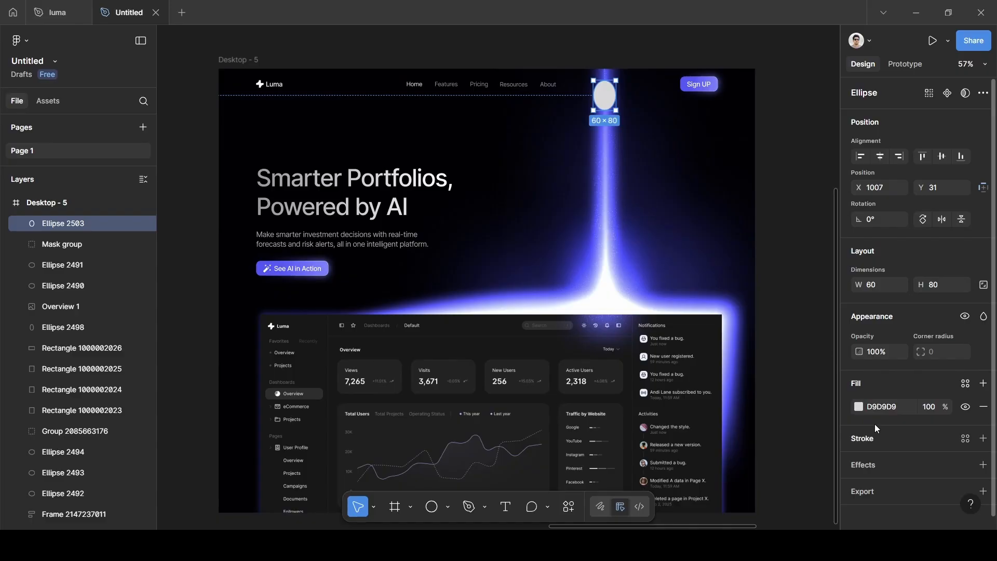
# Set the new ellipse's fill to 4E52F8 by sampling the matching color swatch above the landing page frame
pyautogui.click(859, 408)
pyautogui.click(703, 385)
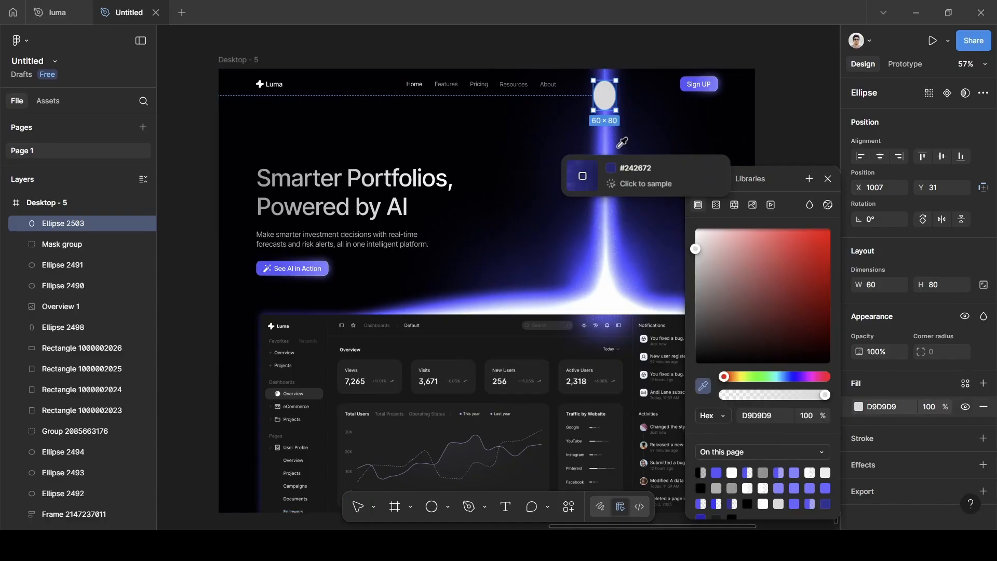
pyautogui.scroll(5, 619, 148)
pyautogui.scroll(3, 622, 144)
pyautogui.click(635, 188)
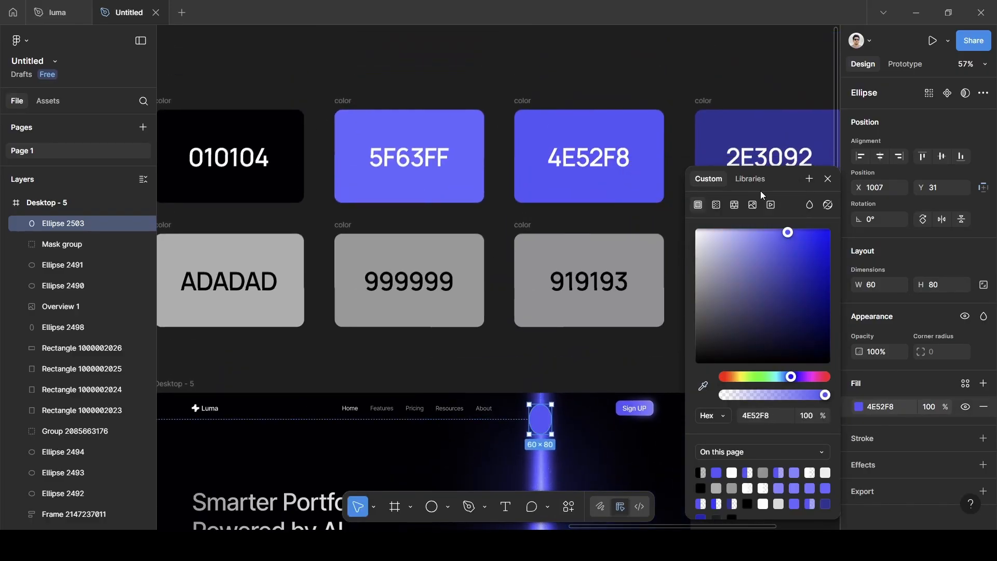
pyautogui.click(828, 179)
# Add a uniform layer blur of 100 to the blue ellipse on the upper beam
pyautogui.scroll(-5, 494, 408)
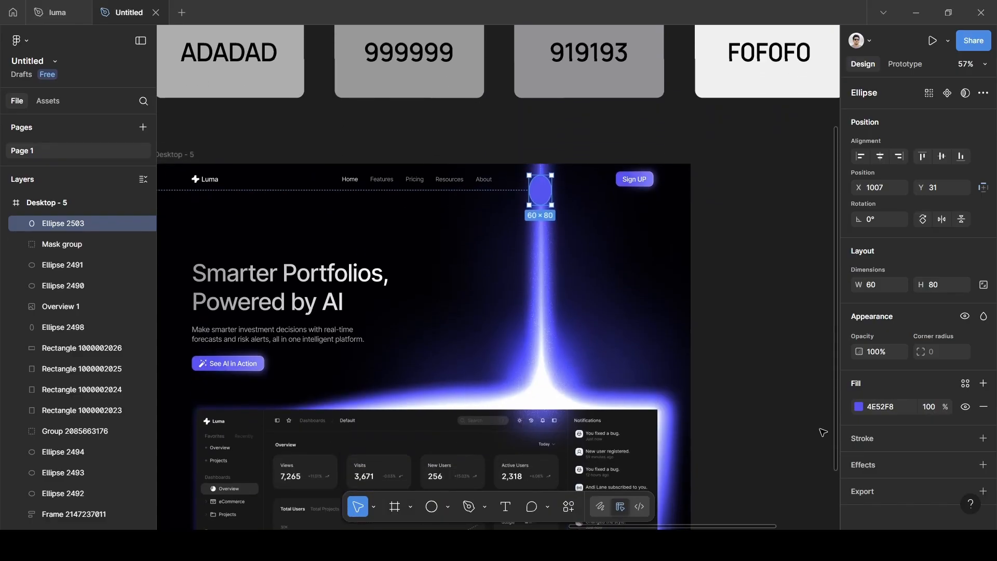
pyautogui.click(856, 468)
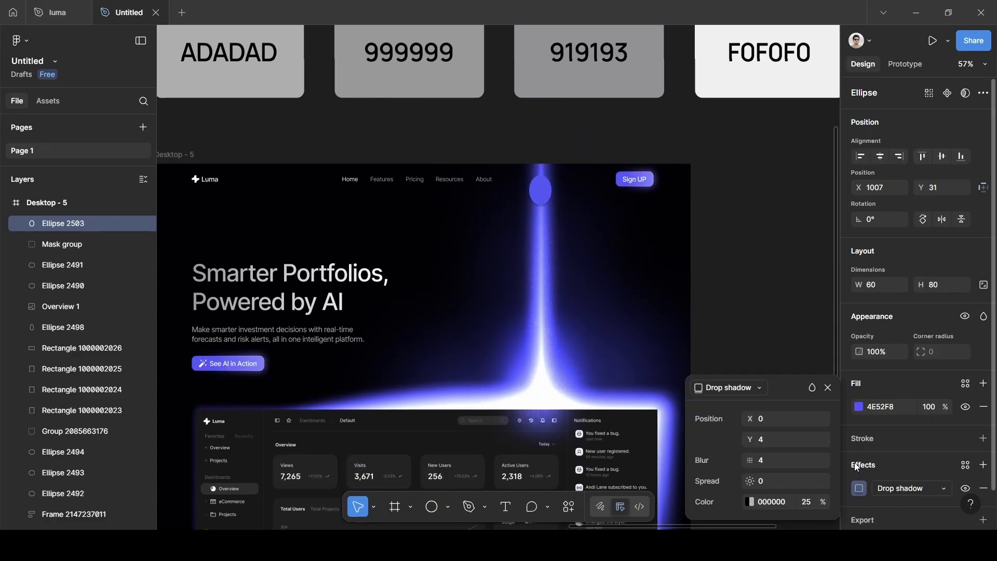
pyautogui.click(886, 490)
pyautogui.click(898, 452)
pyautogui.click(860, 489)
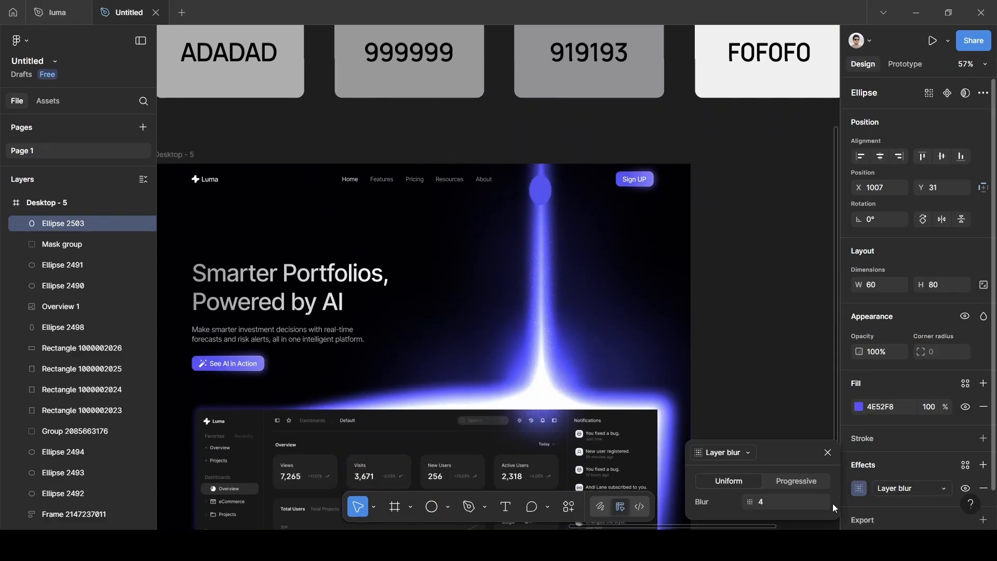
pyautogui.click(775, 503)
pyautogui.press('BackSpace')
pyautogui.write('1')
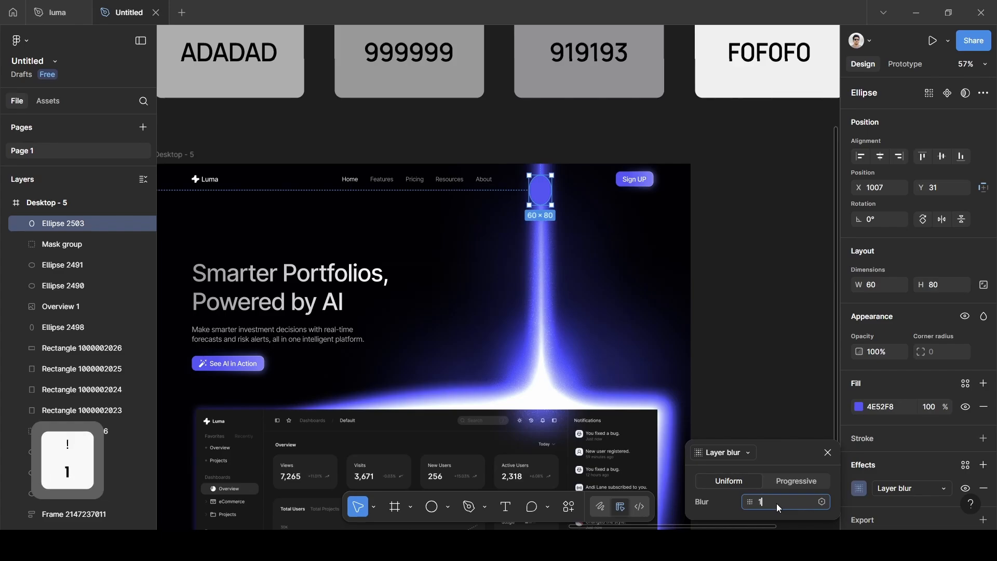
pyautogui.write('00')
pyautogui.press('Return')
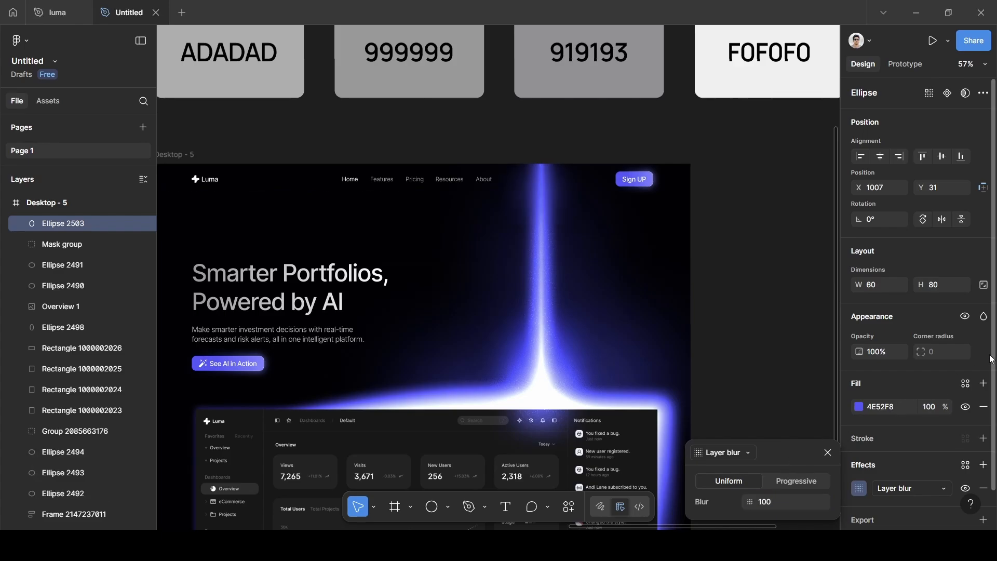
# Change the blue ellipse's blend mode to Plus lighter
pyautogui.click(983, 316)
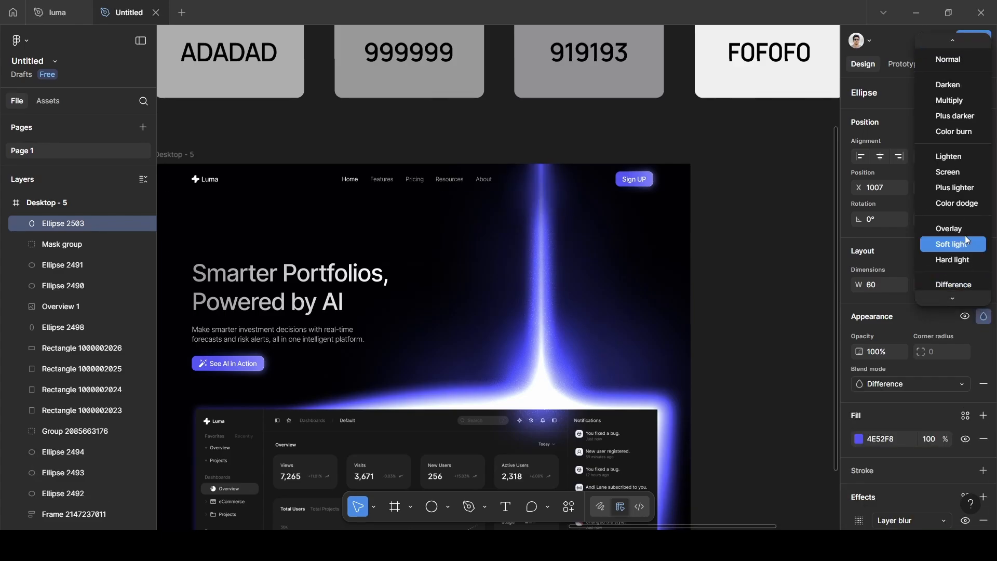
pyautogui.scroll(-2, 964, 206)
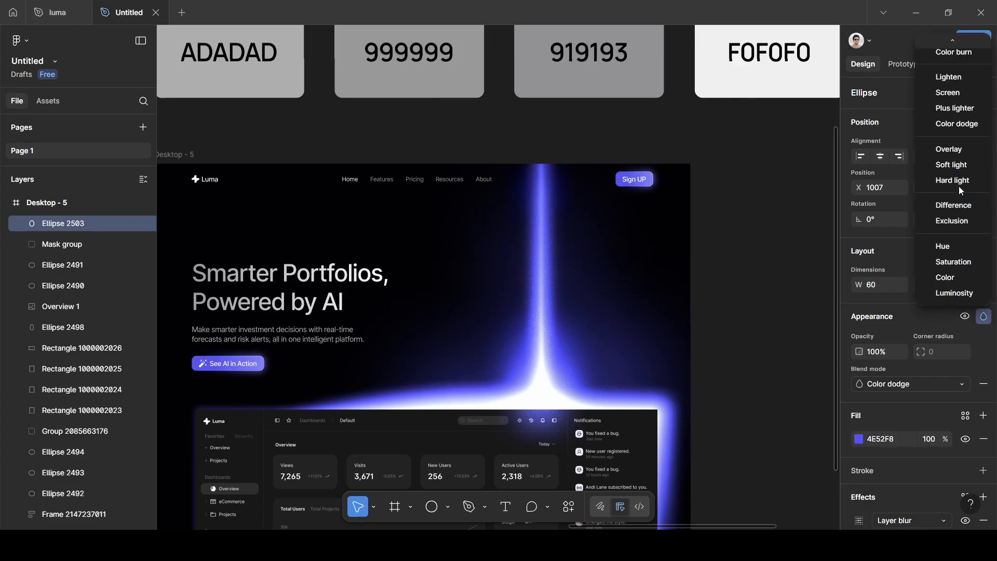
pyautogui.click(957, 108)
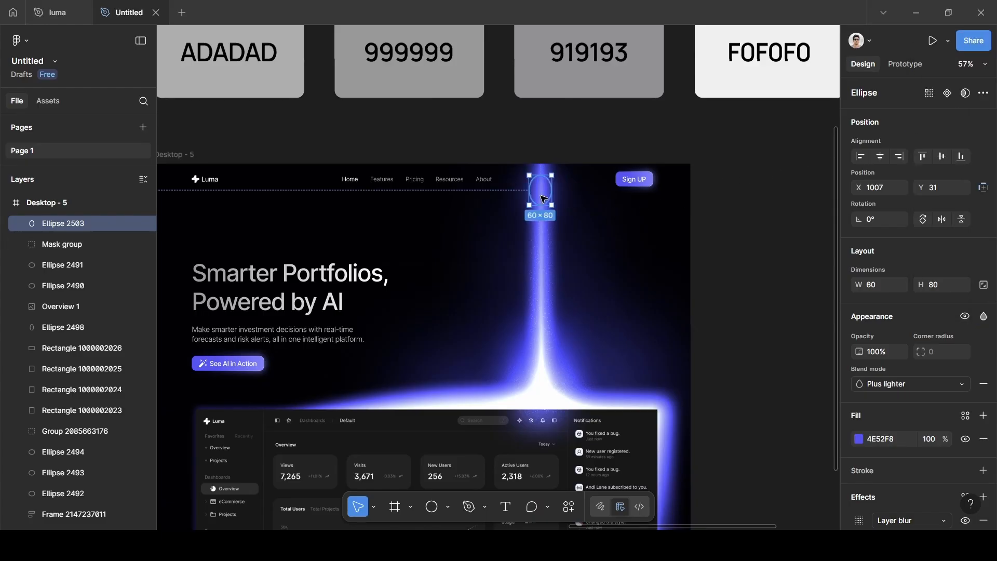
# Duplicate the blue glow ellipse along the beam, with the copy across the frame's top edge at X 1009, Y -11
pyautogui.scroll(3, 539, 200)
pyautogui.scroll(1, 543, 199)
pyautogui.moveTo(543, 198); pyautogui.dragTo(545, 165)
pyautogui.press('alt')
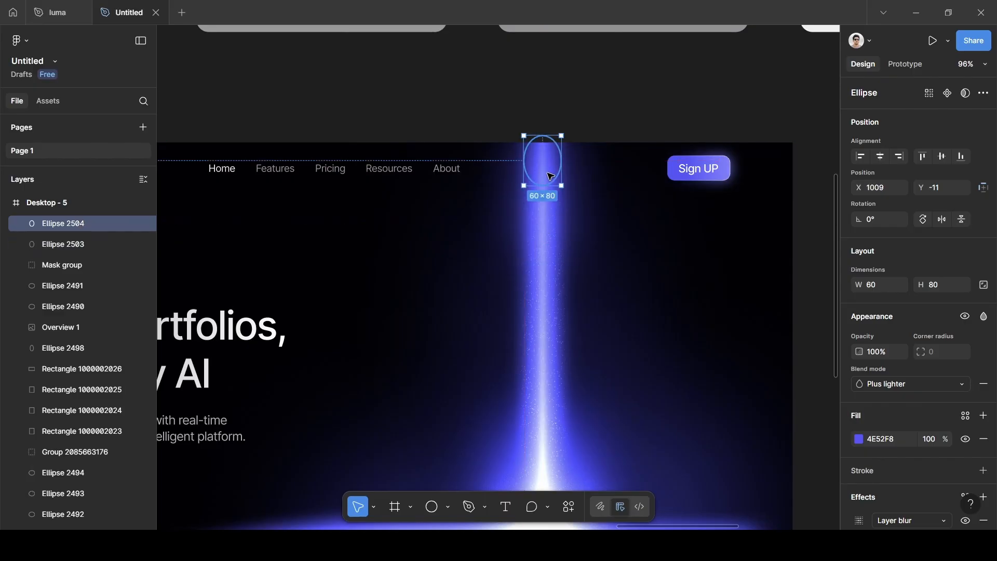
# Group the two blue glow ellipses on the upper beam and rename the group animation
pyautogui.keyDown('shift'); pyautogui.click(539, 228); pyautogui.keyUp('shift')
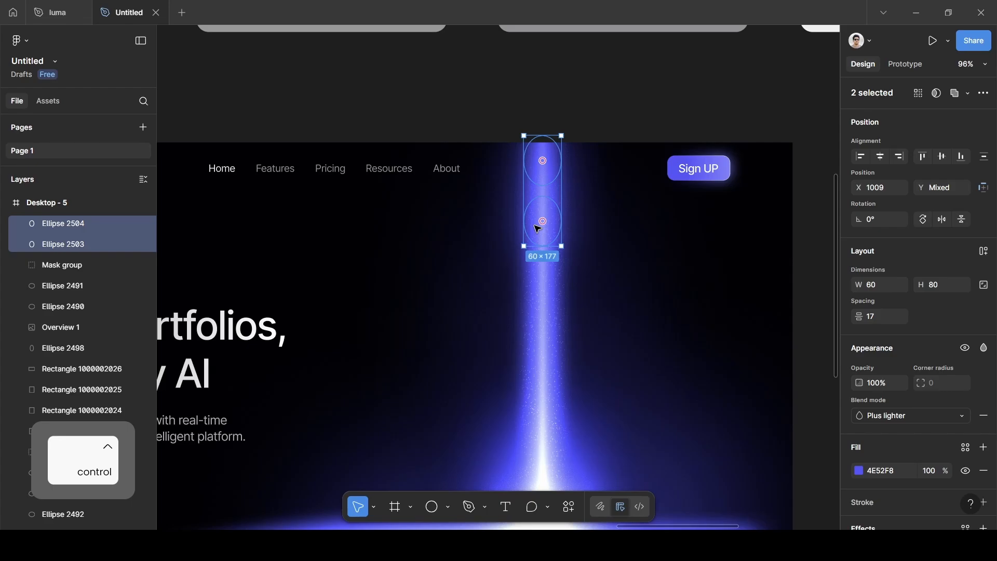
pyautogui.hotkey('ctrl', 'g')
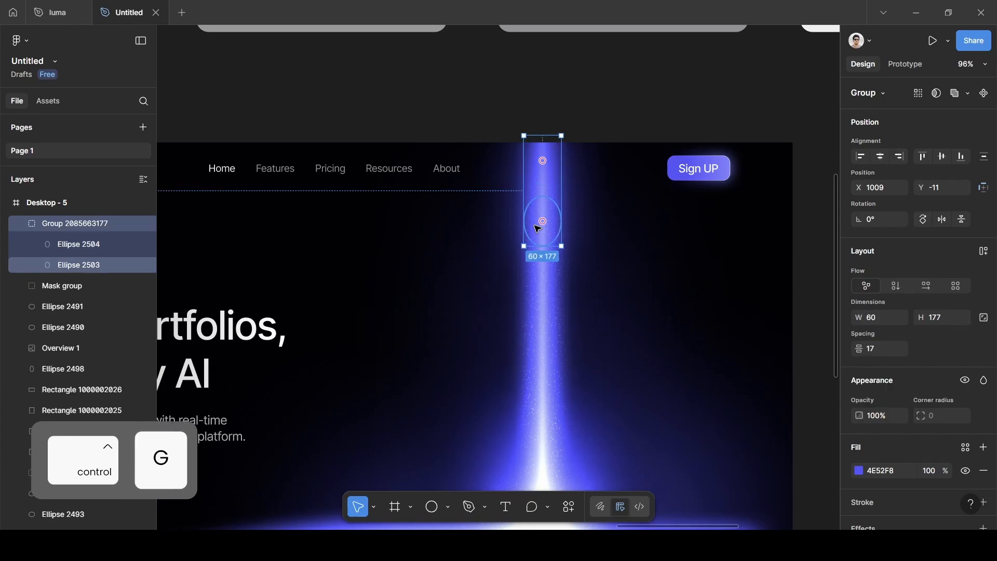
pyautogui.doubleClick(57, 227)
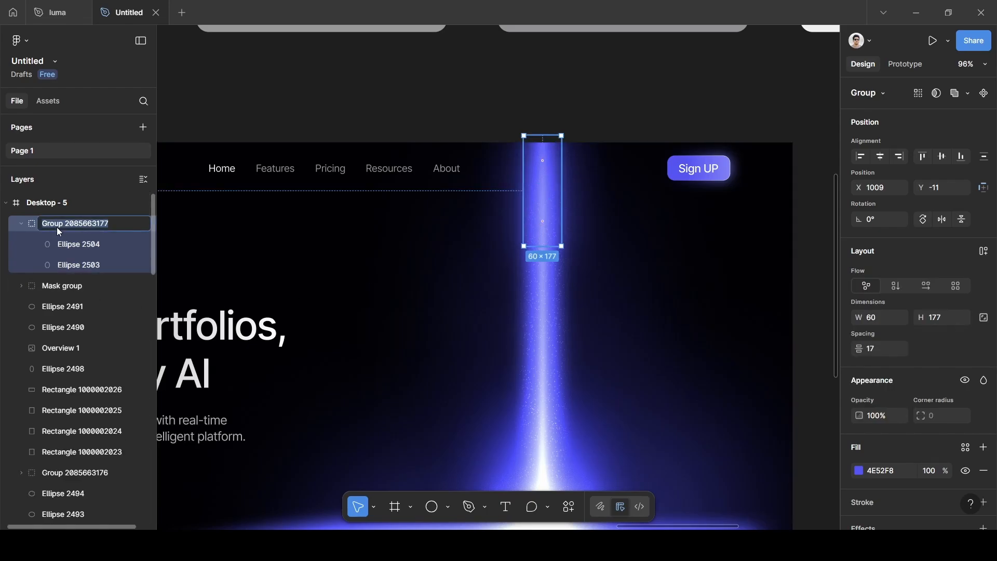
pyautogui.press('BackSpace')
pyautogui.write('anm')
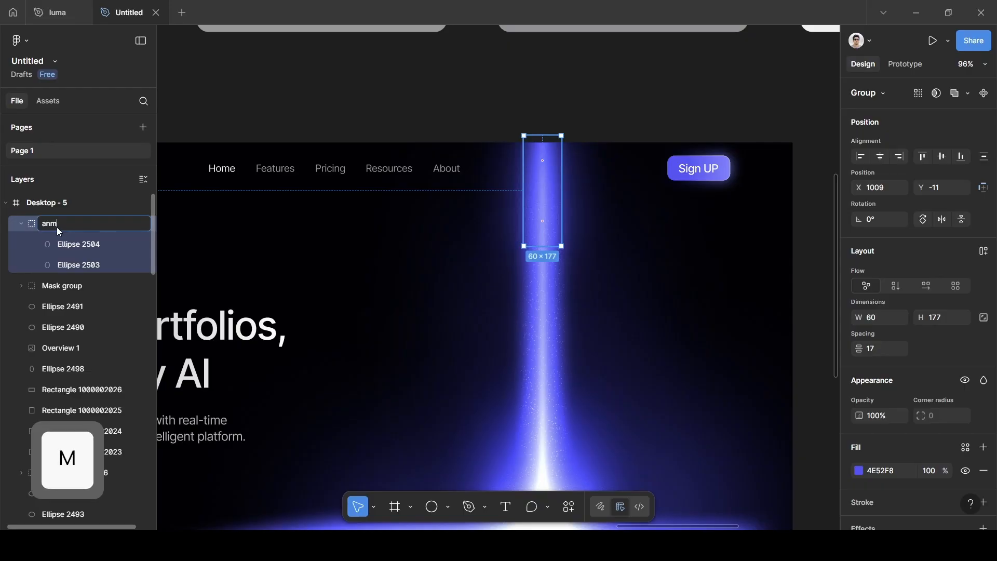
pyautogui.press('BackSpace')
pyautogui.write('imation')
pyautogui.press('Return')
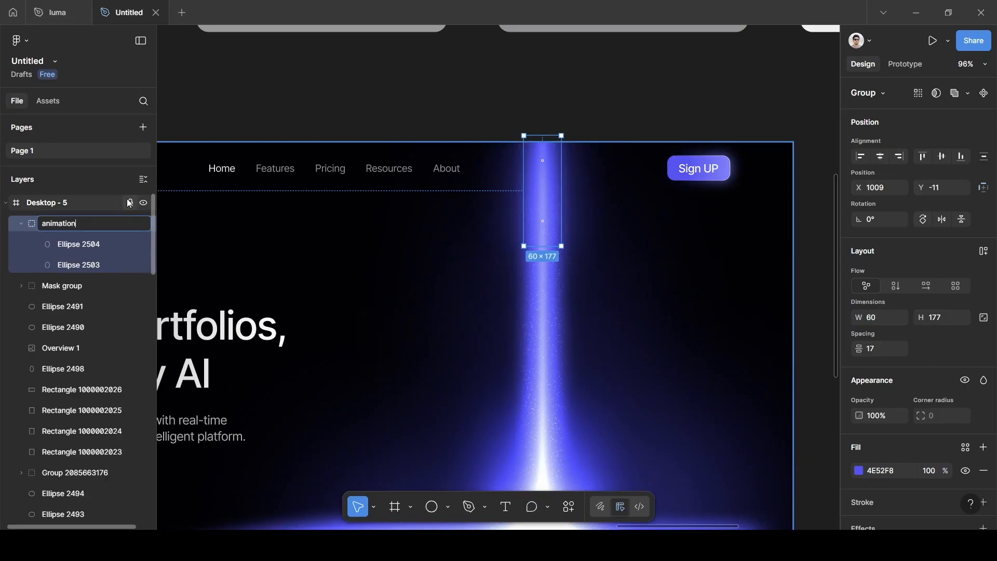
pyautogui.click(250, 100)
pyautogui.scroll(-5, 580, 104)
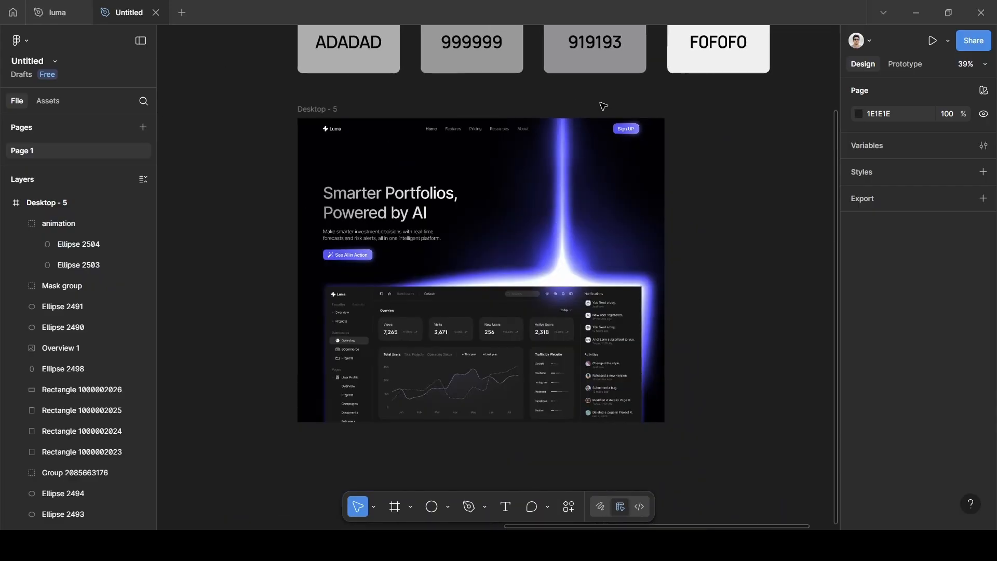
# Move the animation group straight up along the beam to Y -155, so most of it sits above the frame's upper edge
pyautogui.scroll(2, 690, 151)
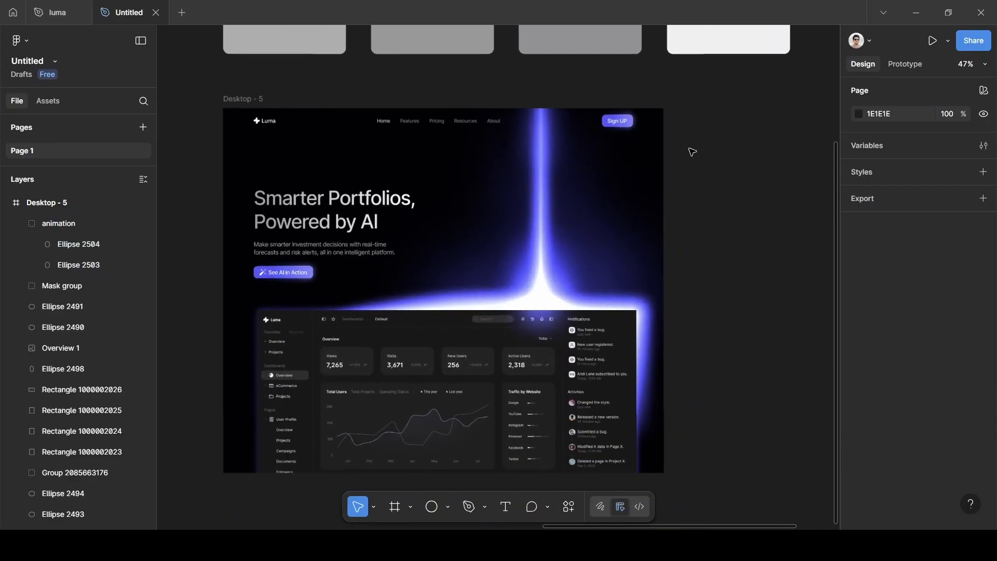
pyautogui.click(541, 134)
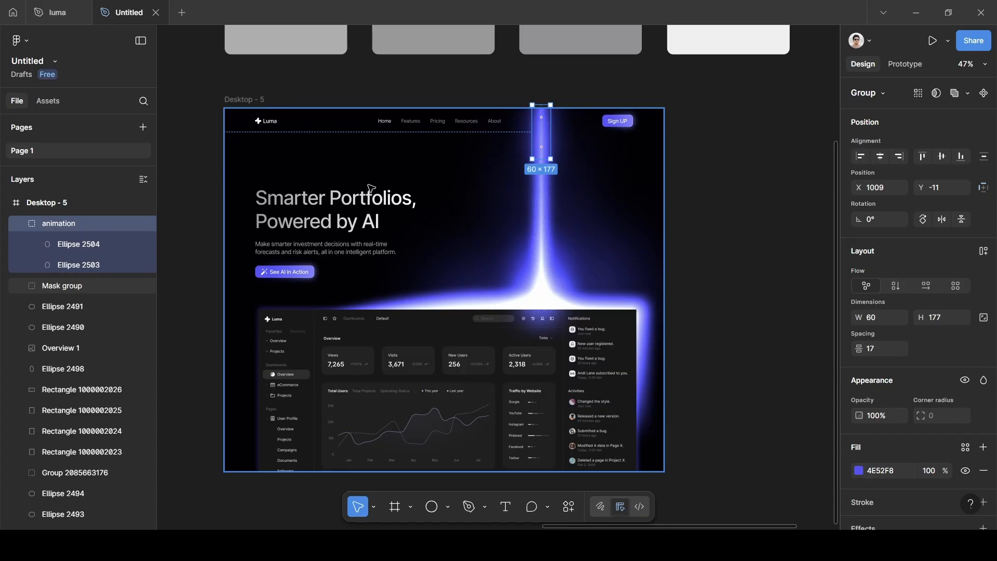
pyautogui.press('Up')
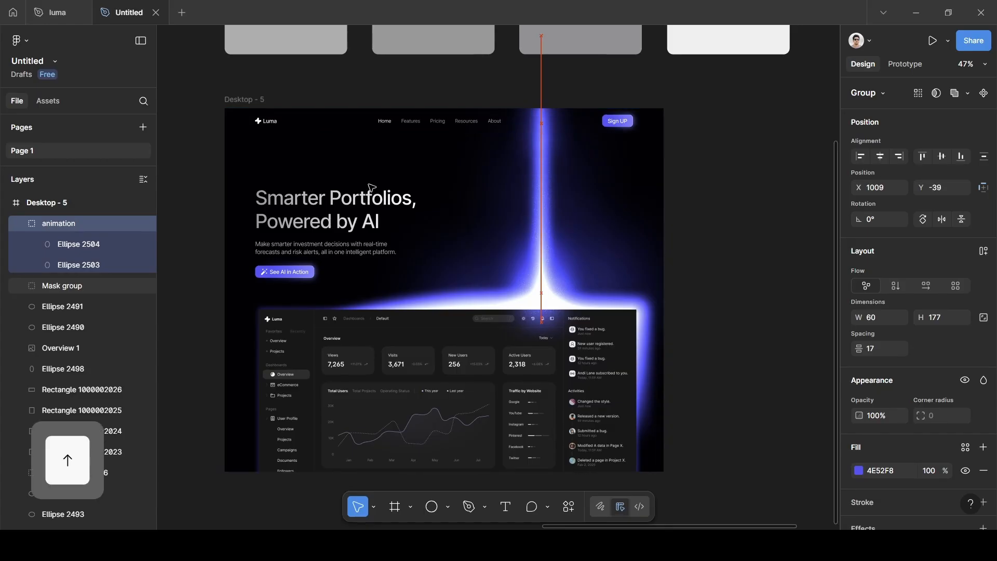
pyautogui.press('Up')
pyautogui.press('Up')
pyautogui.press('Up')
pyautogui.press('Up')
pyautogui.press('Up')
pyautogui.press('Up')
pyautogui.press('Up')
pyautogui.press('Up')
pyautogui.press('Up')
pyautogui.press('Up')
pyautogui.press('Up')
pyautogui.press('Up')
pyautogui.press('Up')
pyautogui.press('Up')
pyautogui.press('Up')
pyautogui.scroll(5, 591, 151)
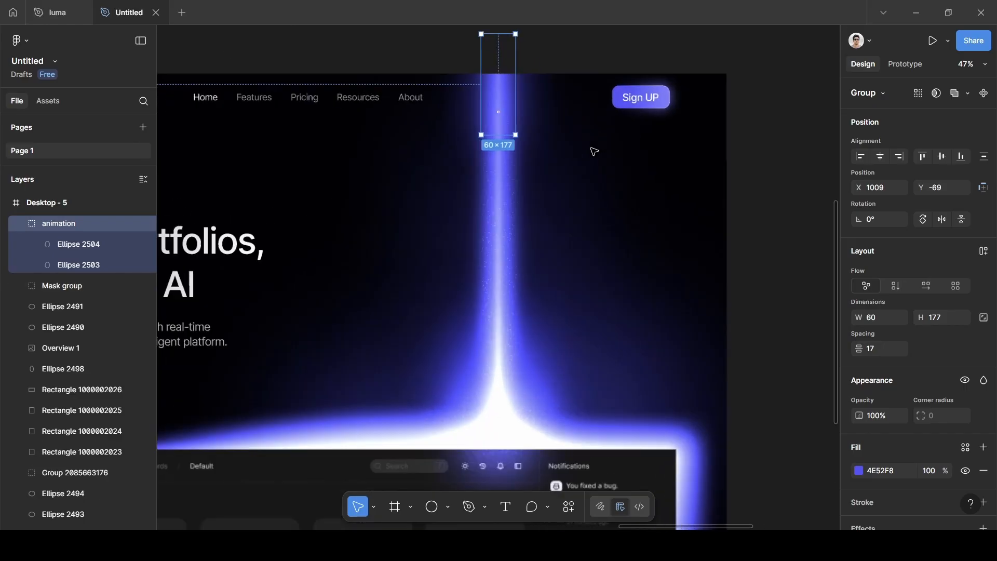
pyautogui.scroll(2, 593, 151)
pyautogui.hscroll(-1, 593, 151)
pyautogui.press('Up')
pyautogui.press('Up')
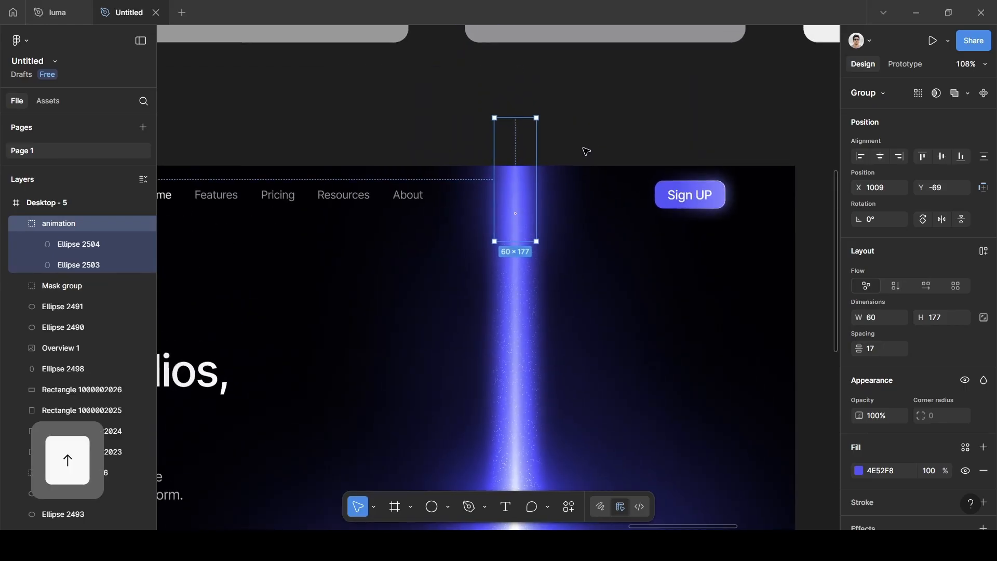
pyautogui.press('Up')
pyautogui.press('Up')
pyautogui.press('Up')
pyautogui.press('Up')
pyautogui.press('Up')
pyautogui.press('Up')
pyautogui.press('Up')
pyautogui.press('Up')
pyautogui.press('Up')
pyautogui.press('Up')
pyautogui.press('Up')
pyautogui.press('Up')
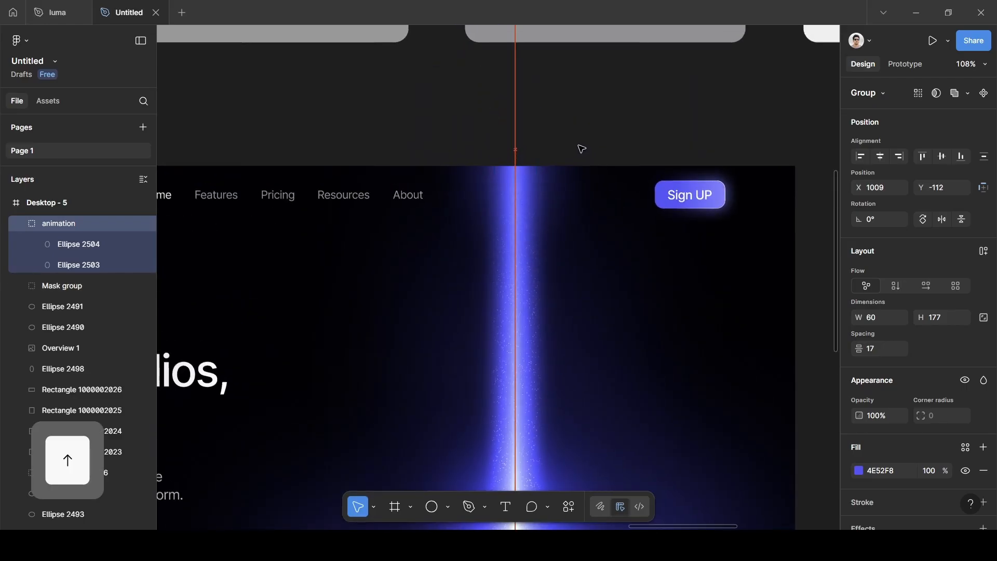
pyautogui.press('Up')
pyautogui.press('Up')
pyautogui.press('Up')
pyautogui.press('Up')
pyautogui.press('Up')
pyautogui.press('Up')
pyautogui.press('Up')
pyautogui.press('Up')
pyautogui.press('Up')
pyautogui.press('Up')
pyautogui.press('Up')
pyautogui.press('Up')
pyautogui.press('Up')
pyautogui.press('Up')
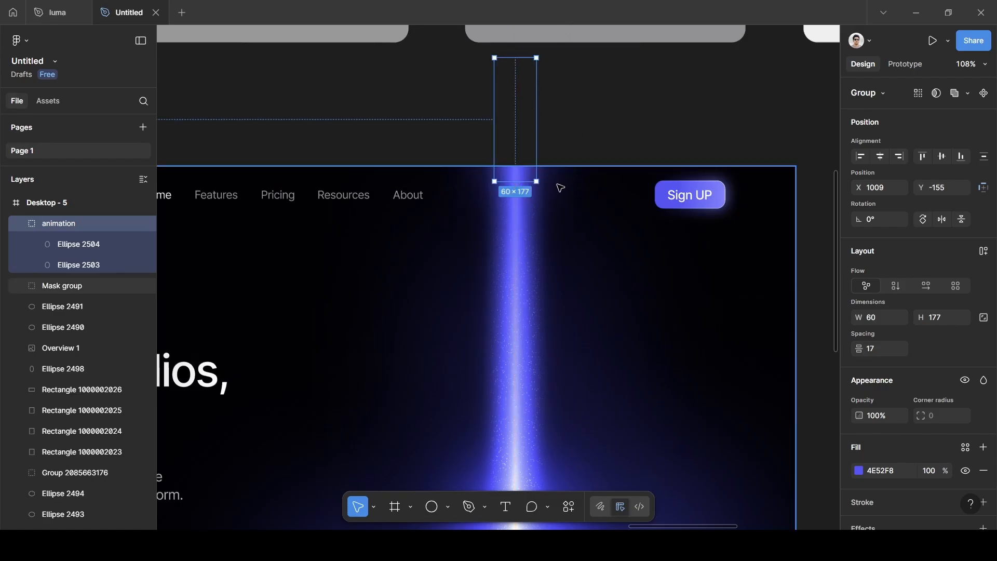
pyautogui.scroll(-5, 512, 123)
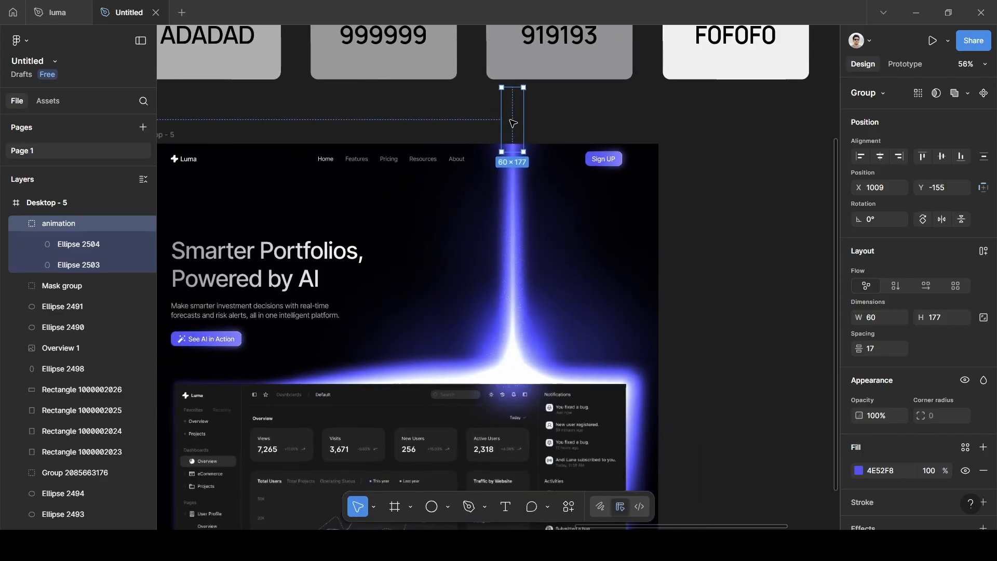
pyautogui.click(490, 120)
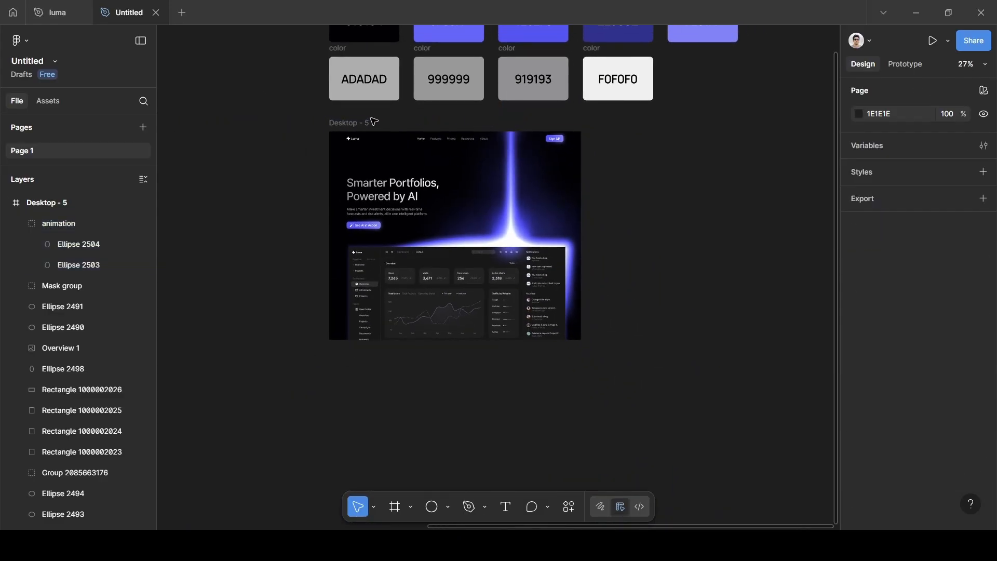
# Move the Desktop - 5 frame down away from the color swatches and duplicate it alongside at X 5196, Y 527
pyautogui.moveTo(369, 122); pyautogui.dragTo(351, 167)
pyautogui.scroll(2, 351, 167)
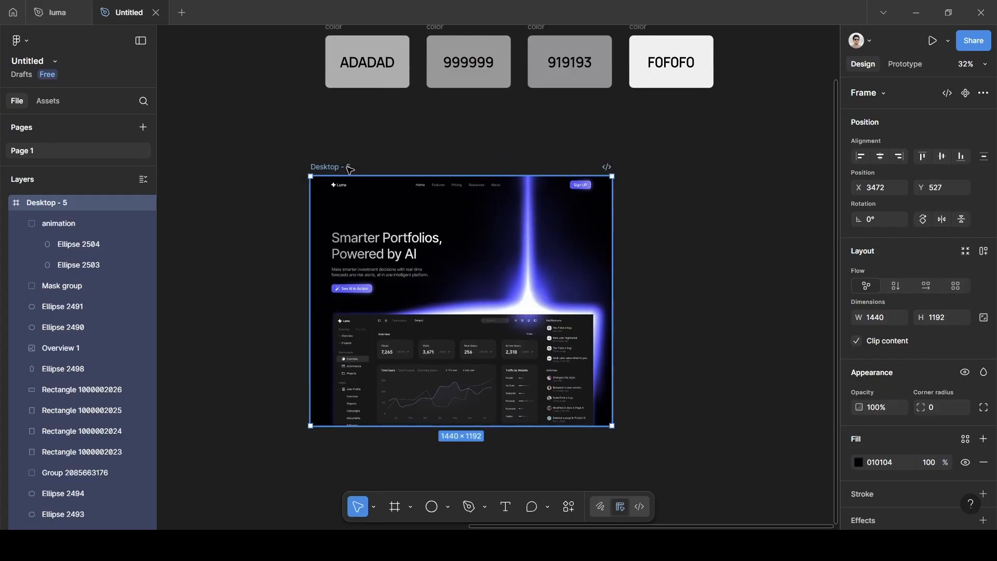
pyautogui.moveTo(350, 170); pyautogui.dragTo(697, 165)
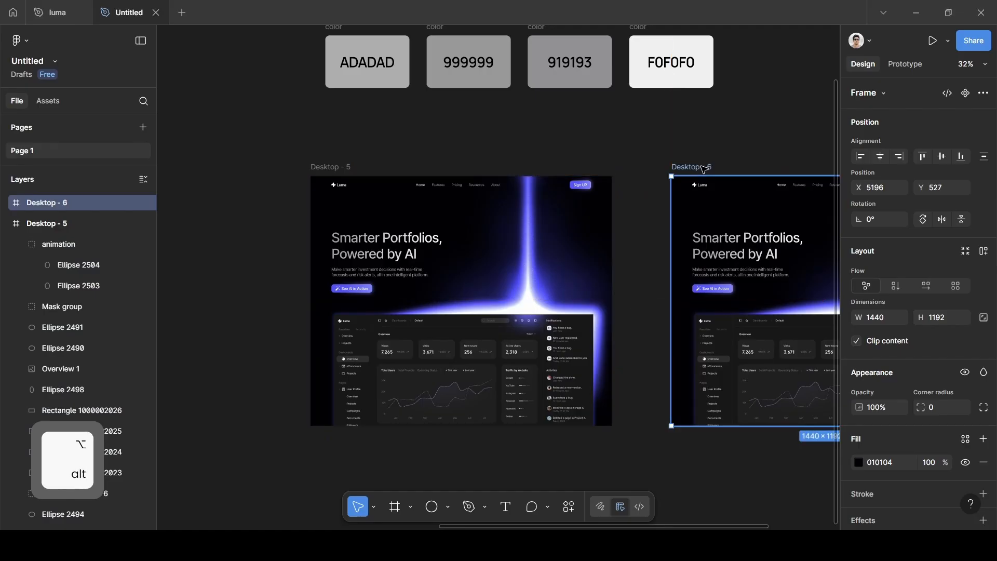
pyautogui.hscroll(2, 701, 167)
# Rename the original Desktop - 5 frame as A and its duplicate as B
pyautogui.click(318, 168)
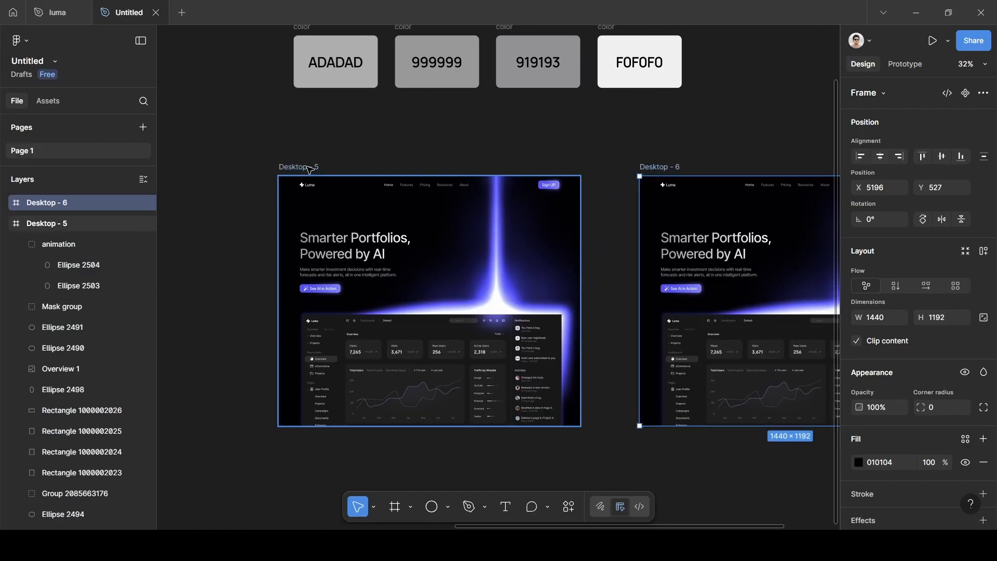
pyautogui.doubleClick(309, 167)
pyautogui.press('BackSpace')
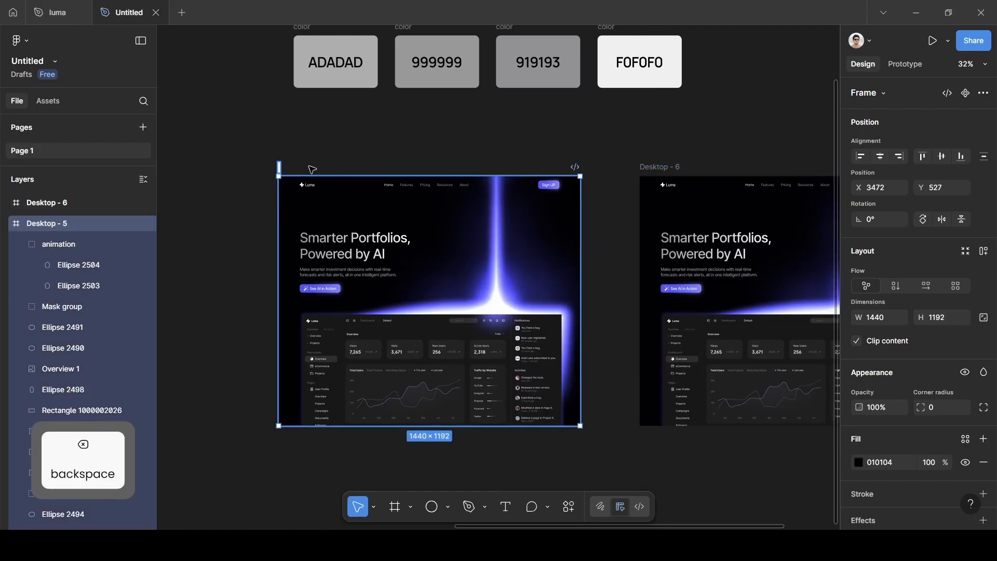
pyautogui.write('A')
pyautogui.scroll(1, 429, 151)
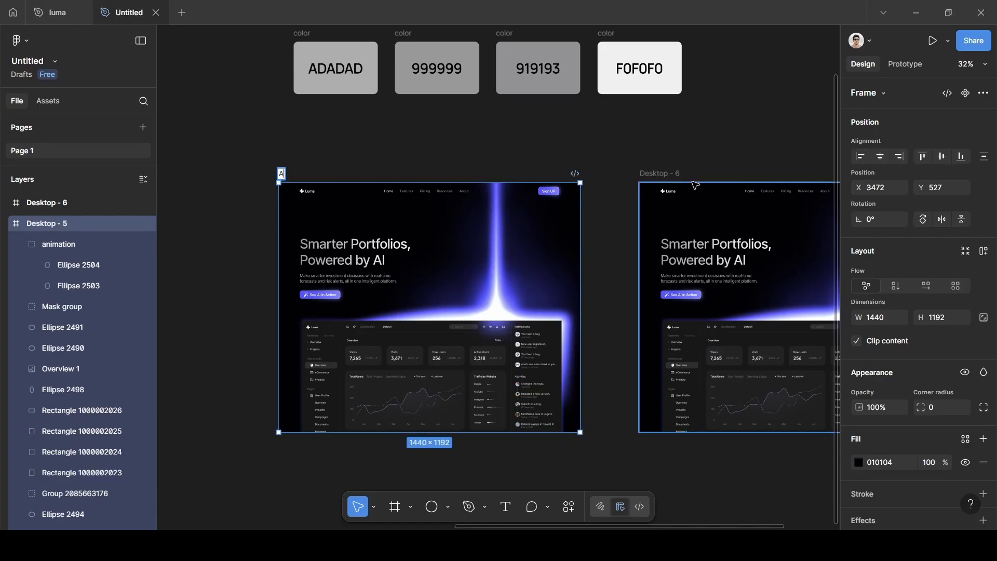
pyautogui.click(656, 175)
pyautogui.doubleClick(655, 174)
pyautogui.press('BackSpace')
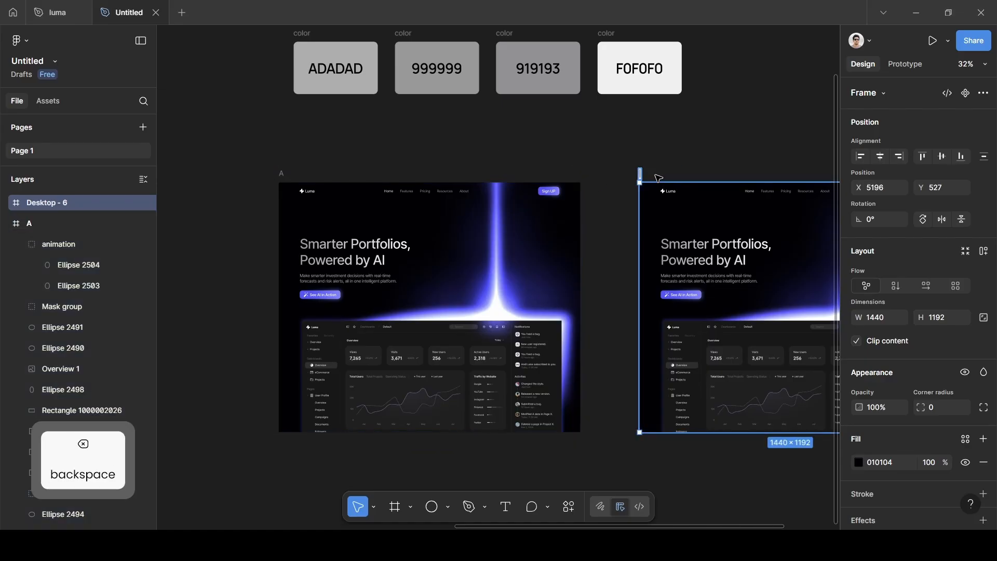
pyautogui.write('B')
pyautogui.click(720, 139)
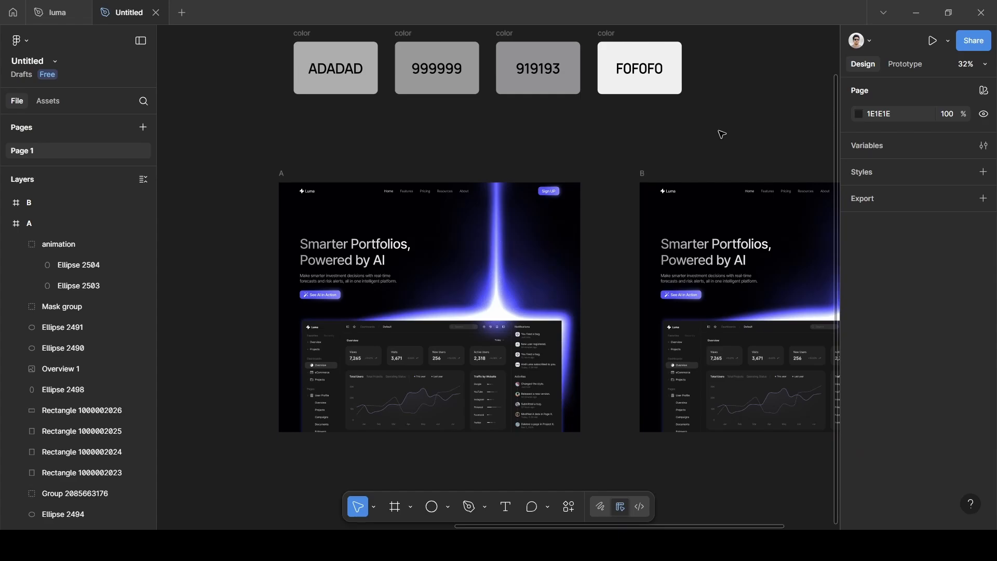
# Create a prototype connection from frame A to frame B
pyautogui.hscroll(2, 721, 134)
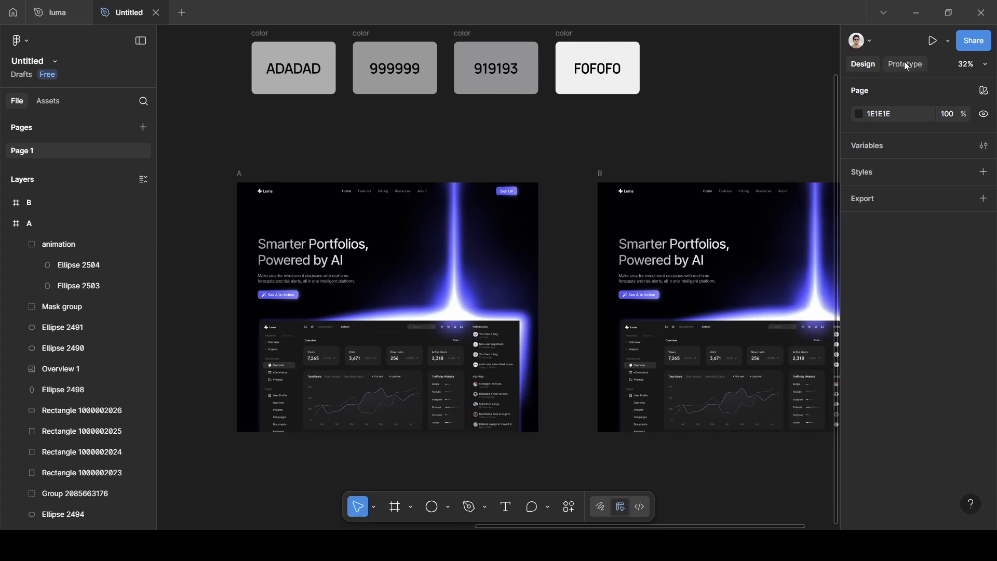
pyautogui.click(921, 64)
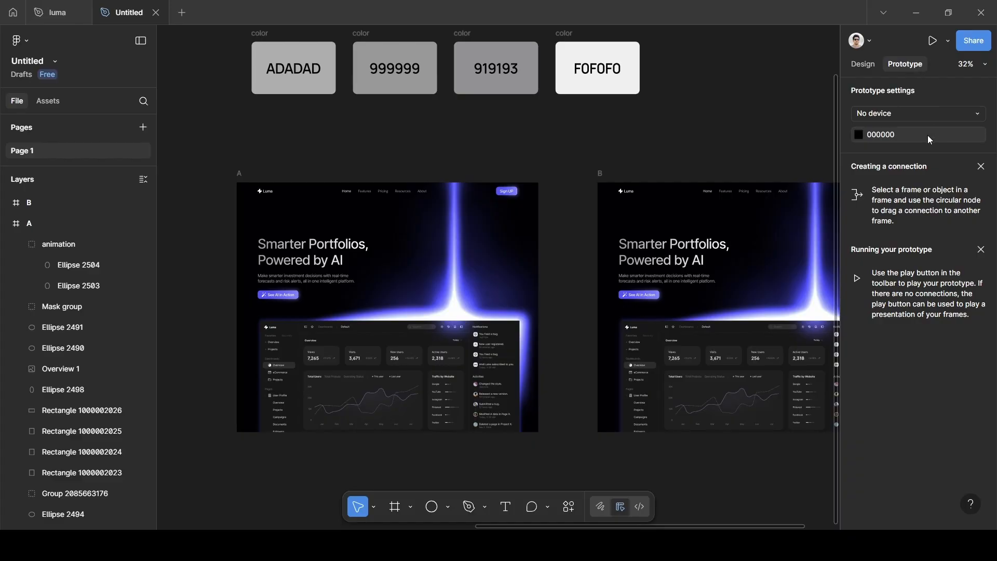
pyautogui.click(239, 174)
pyautogui.scroll(-2, 391, 213)
pyautogui.hscroll(-1, 391, 212)
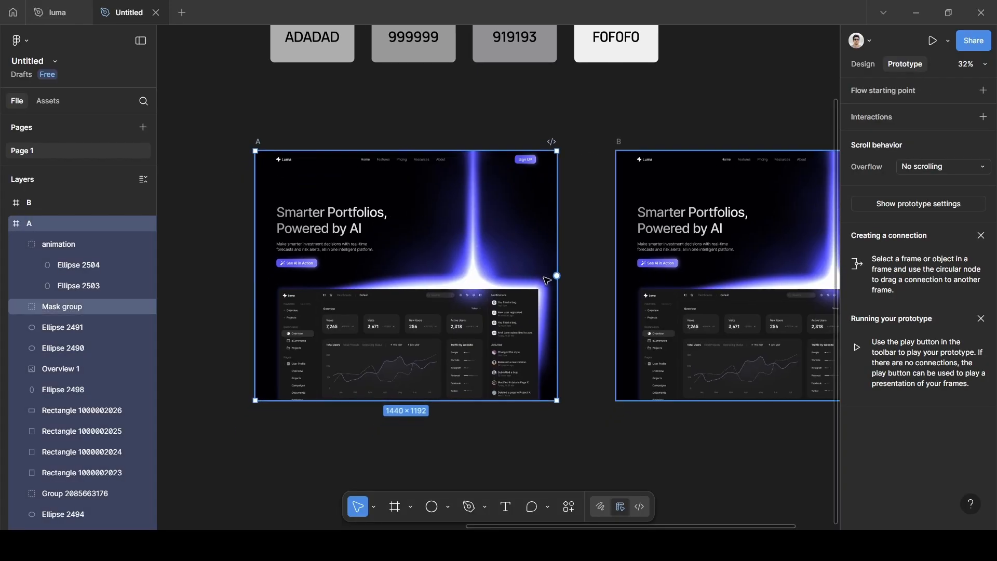
pyautogui.scroll(5, 554, 281)
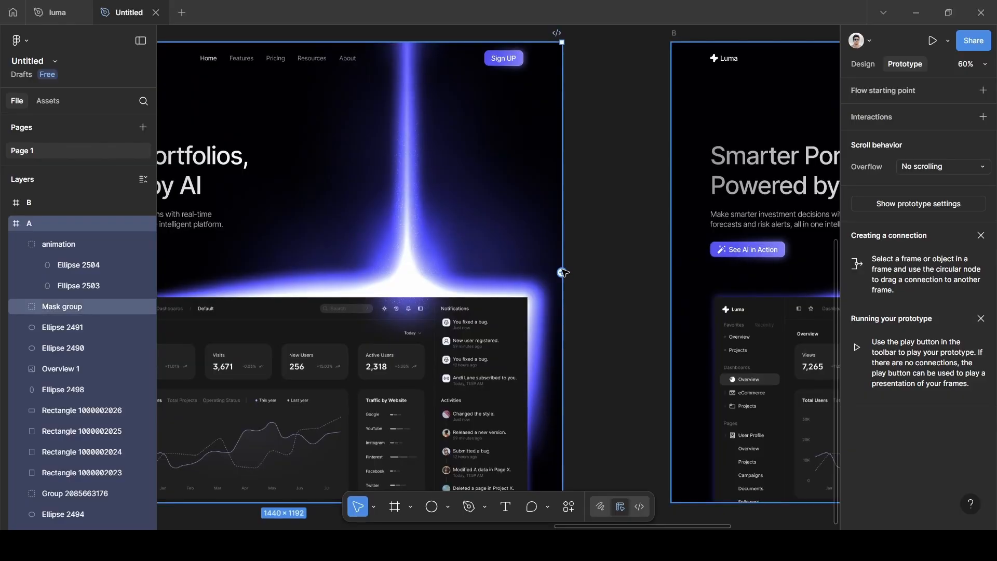
pyautogui.moveTo(563, 273); pyautogui.dragTo(679, 274)
pyautogui.scroll(-5, 649, 281)
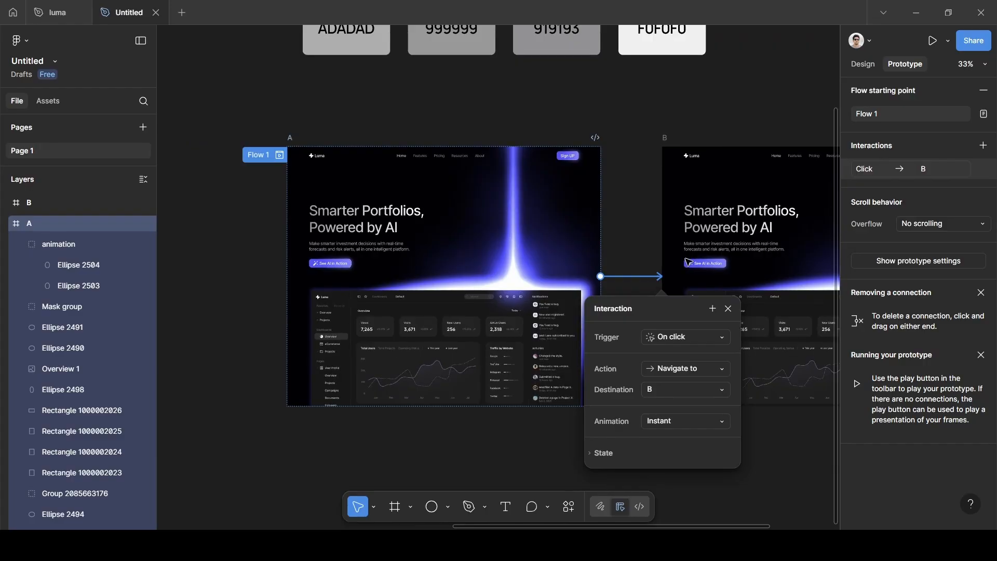
# Set the A-to-B interaction's trigger to After delay with a delay of 1 ms
pyautogui.click(687, 336)
pyautogui.click(703, 317)
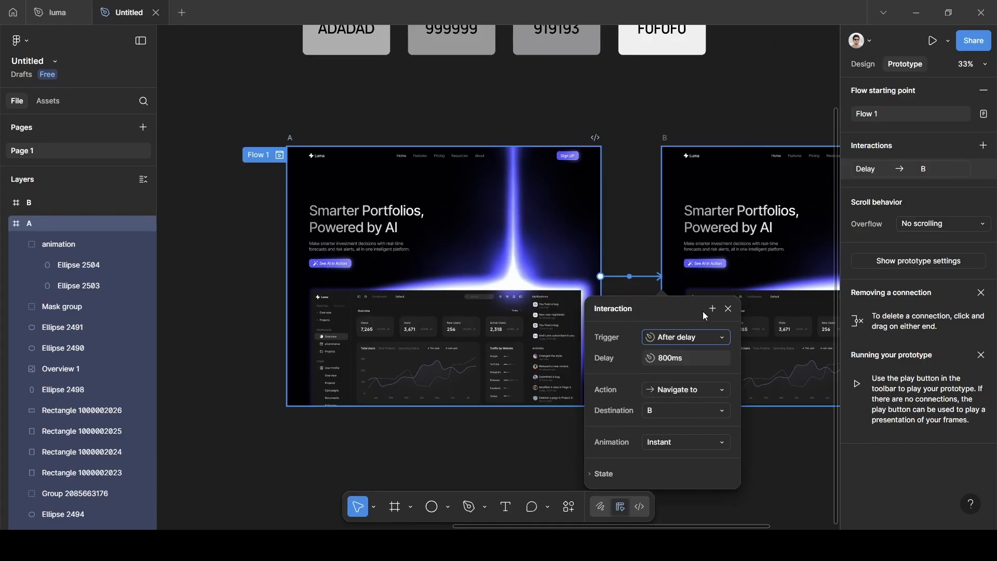
pyautogui.click(671, 359)
pyautogui.press('BackSpace')
pyautogui.write('1')
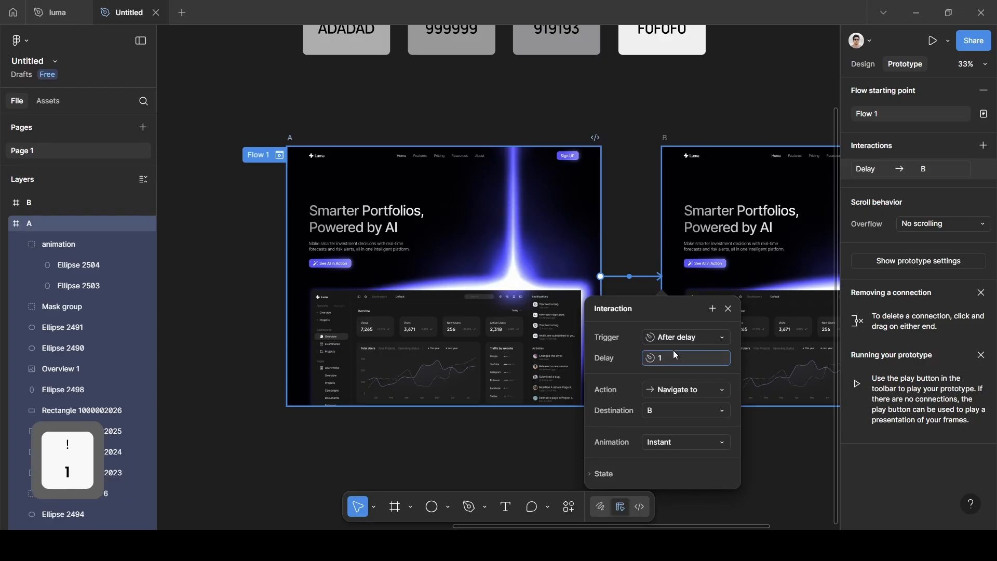
pyautogui.press('Return')
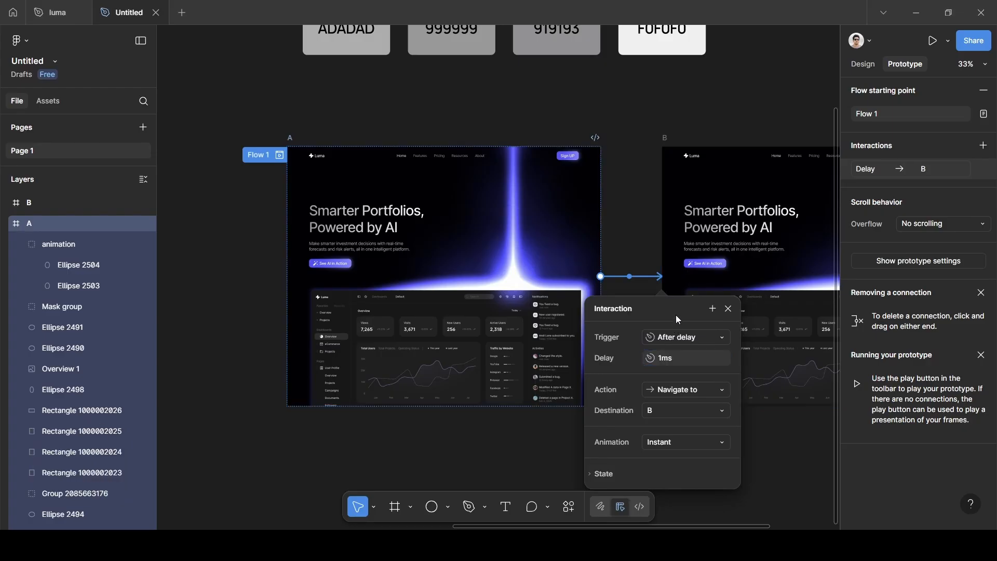
# Set the A-to-B interaction's animation to Smart animate with a duration of 7000 ms
pyautogui.click(699, 444)
pyautogui.scroll(-5, 711, 363)
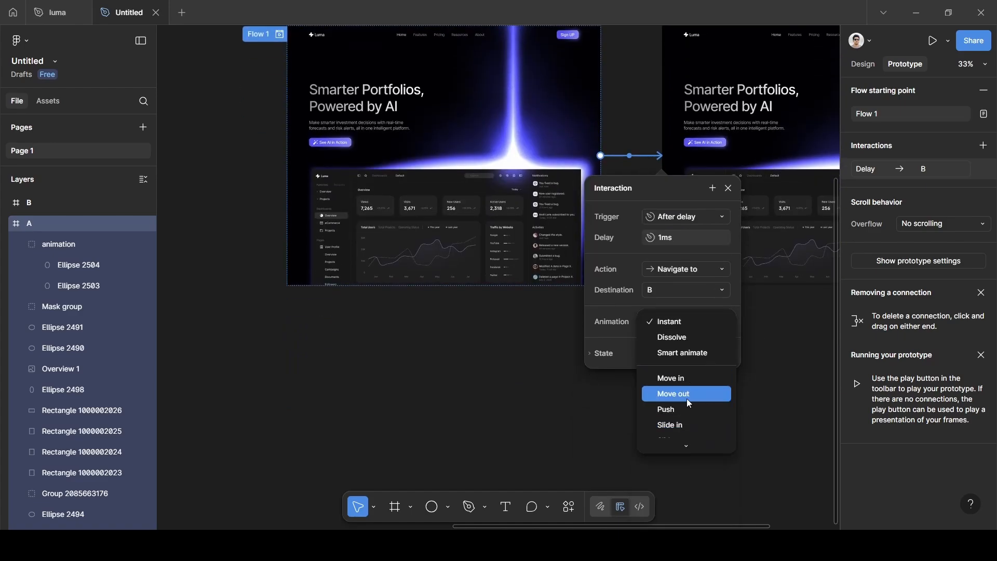
pyautogui.click(686, 441)
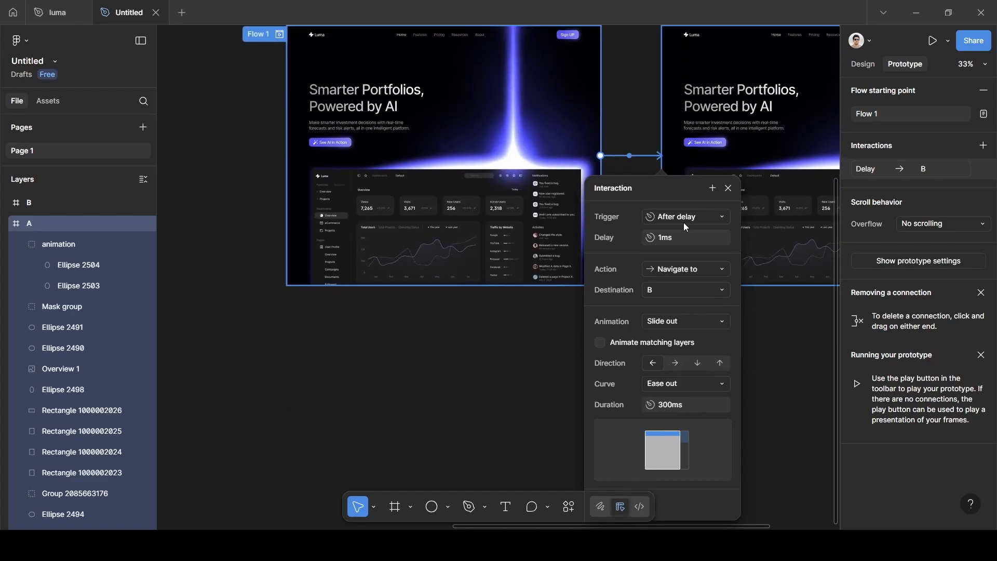
pyautogui.click(690, 322)
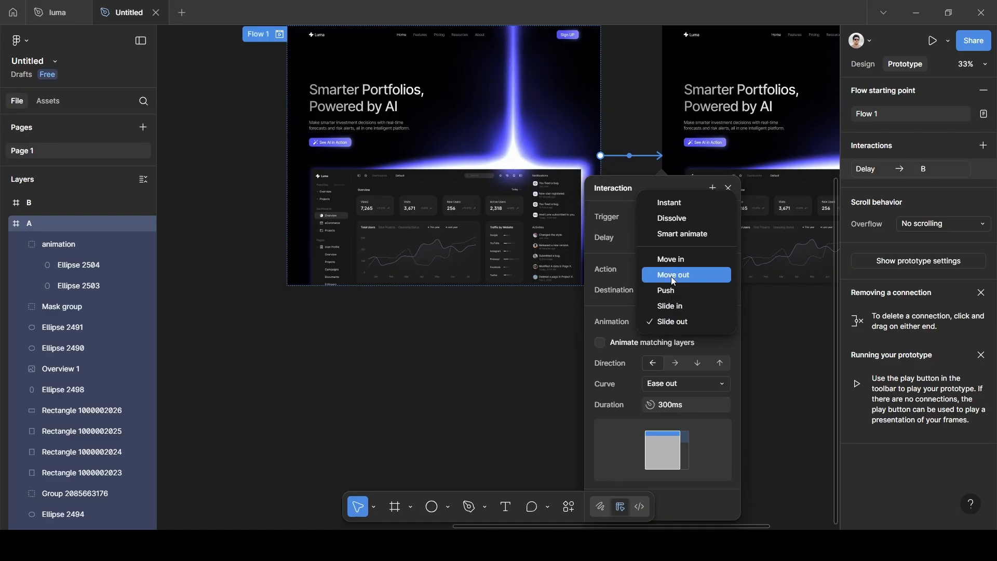
pyautogui.click(699, 234)
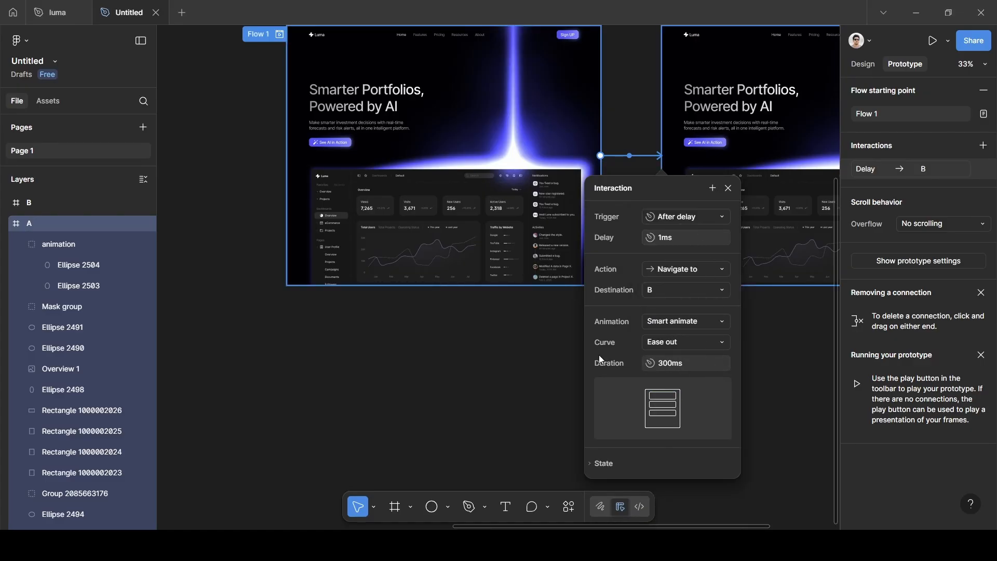
pyautogui.click(670, 364)
pyautogui.press('BackSpace')
pyautogui.write('7')
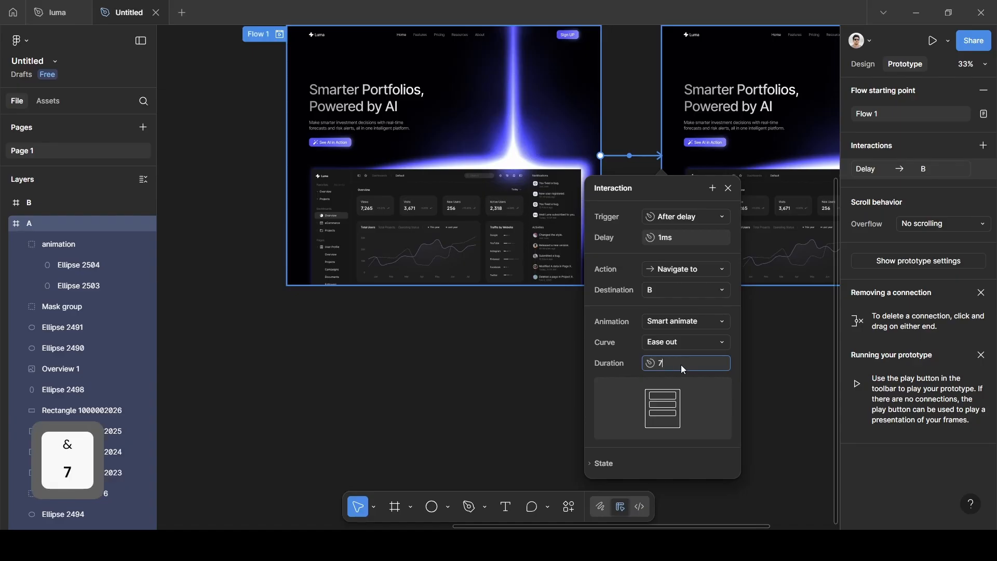
pyautogui.write('000ms')
pyautogui.click(769, 359)
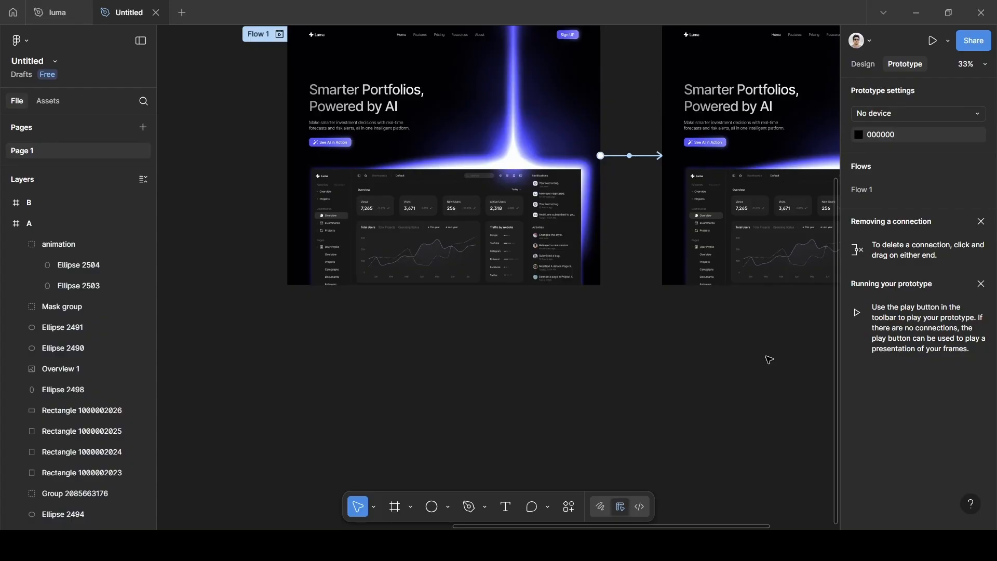
# Move the 60 × 177 glow group in frame B straight down the light beam to its bright base at the dashboard's upper edge
pyautogui.scroll(5, 761, 361)
pyautogui.hscroll(10, 750, 367)
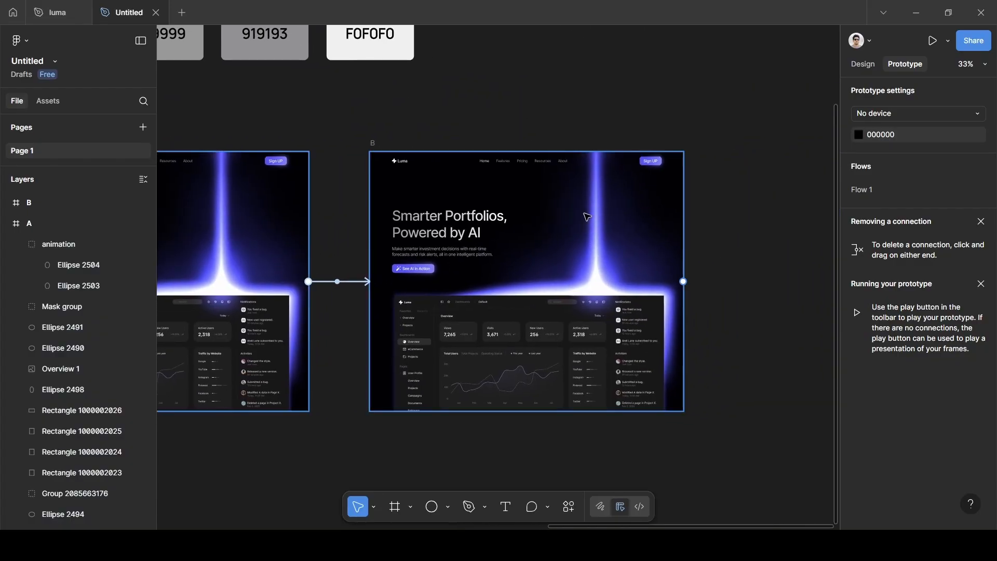
pyautogui.scroll(5, 587, 217)
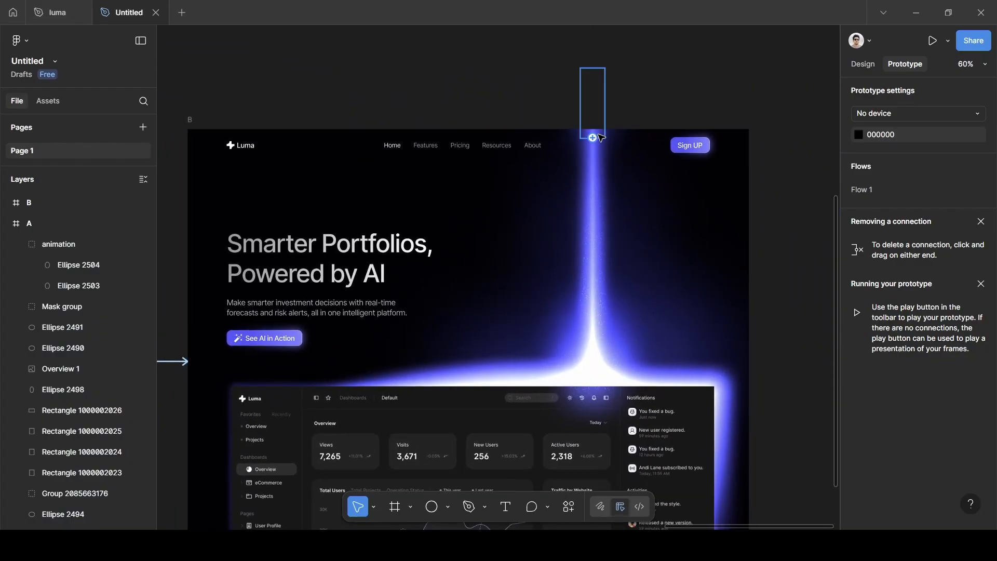
pyautogui.click(600, 138)
pyautogui.scroll(2, 601, 137)
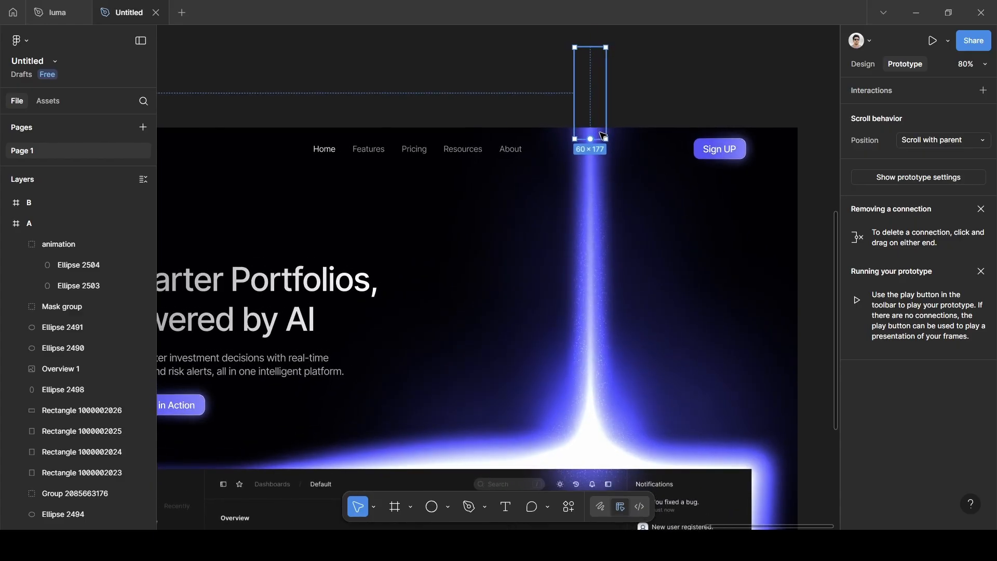
pyautogui.press('Down')
pyautogui.press('Down')
pyautogui.press('Down')
pyautogui.press('Down')
pyautogui.press('Down')
pyautogui.press('Down')
pyautogui.press('Down')
pyautogui.press('Down')
pyautogui.press('Down')
pyautogui.press('Down')
pyautogui.press('Down')
pyautogui.press('Down')
pyautogui.press('Down')
pyautogui.press('Down')
pyautogui.press('Down')
pyautogui.press('Down')
pyautogui.press('Down')
pyautogui.press('Down')
pyautogui.press('Down')
pyautogui.press('Down')
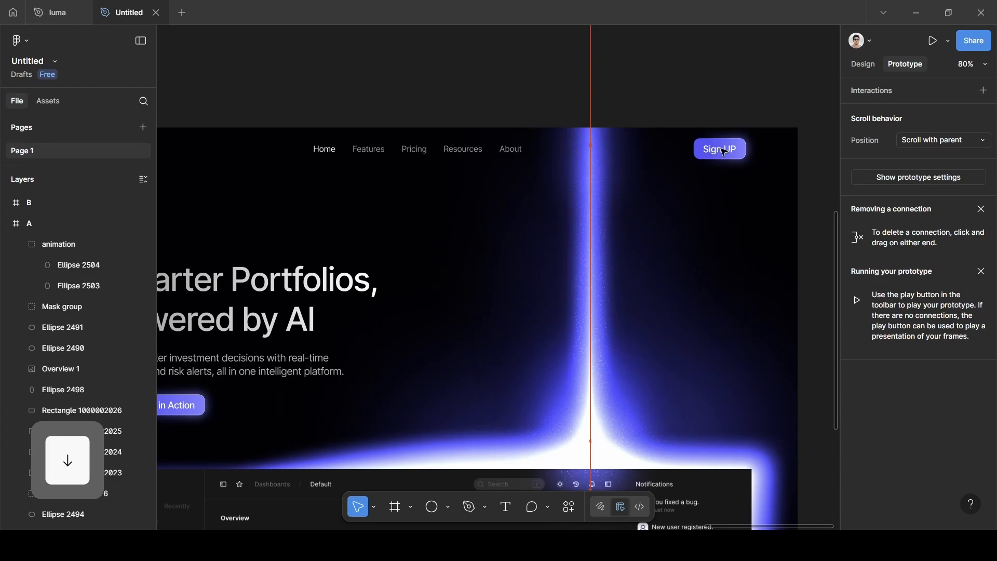
pyautogui.press('Down')
pyautogui.press('Down')
pyautogui.press('Down')
pyautogui.press('Down')
pyautogui.press('Down')
pyautogui.press('Down')
pyautogui.press('Down')
pyautogui.press('Down')
pyautogui.press('Down')
pyautogui.press('Down')
pyautogui.press('Down')
pyautogui.press('Down')
pyautogui.press('Down')
pyautogui.press('Down')
pyautogui.press('Down')
pyautogui.press('Down')
pyautogui.press('Down')
pyautogui.press('Down')
pyautogui.press('Down')
pyautogui.press('Down')
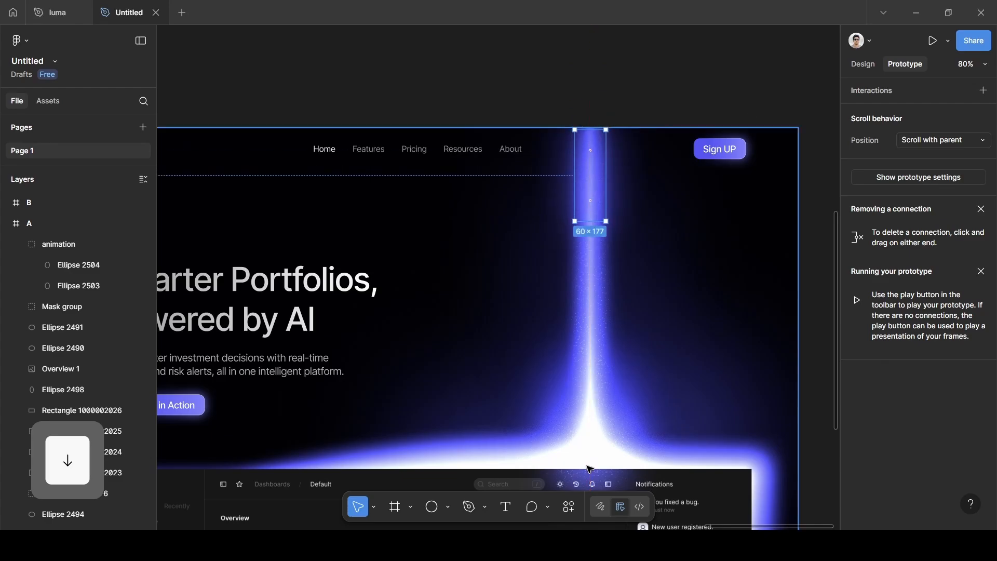
pyautogui.press('Down')
pyautogui.press('Down')
pyautogui.press('Down')
pyautogui.press('Down')
pyautogui.press('Down')
pyautogui.press('Down')
pyautogui.press('Down')
pyautogui.press('Down')
pyautogui.press('Down')
pyautogui.press('Down')
pyautogui.press('Down')
pyautogui.press('Down')
pyautogui.press('Down')
pyautogui.press('Down')
pyautogui.press('Down')
pyautogui.press('Down')
pyautogui.press('Down')
pyautogui.press('Down')
pyautogui.press('Down')
pyautogui.press('Down')
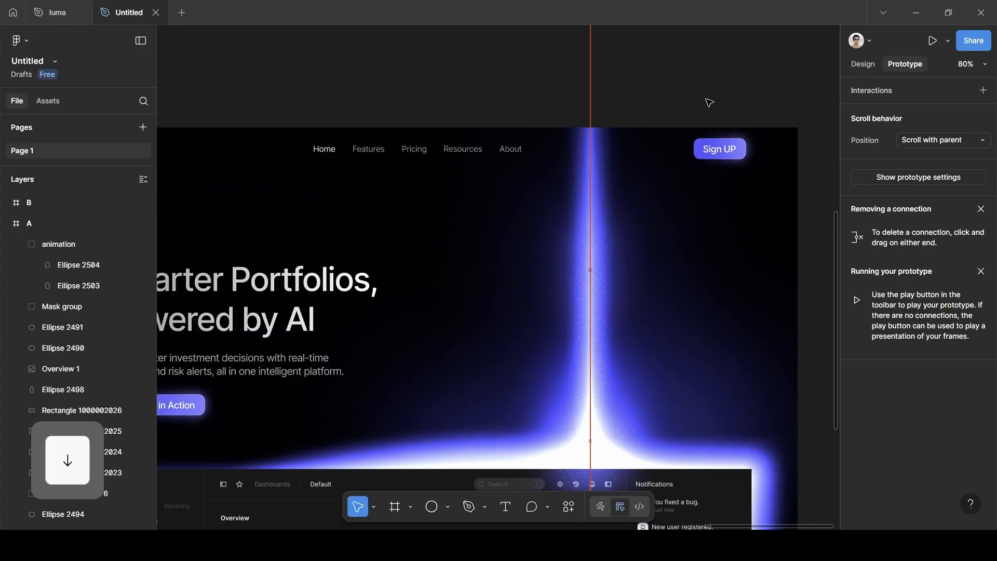
pyautogui.press('Down')
pyautogui.press('Down')
pyautogui.press('Down')
pyautogui.press('Down')
pyautogui.press('Down')
pyautogui.press('Down')
pyautogui.press('Down')
pyautogui.press('Down')
pyautogui.press('Down')
pyautogui.press('Down')
pyautogui.press('Down')
pyautogui.press('Down')
pyautogui.press('Down')
pyautogui.press('Down')
pyautogui.press('Down')
pyautogui.press('Down')
pyautogui.press('Down')
pyautogui.press('Down')
pyautogui.press('Down')
pyautogui.press('Down')
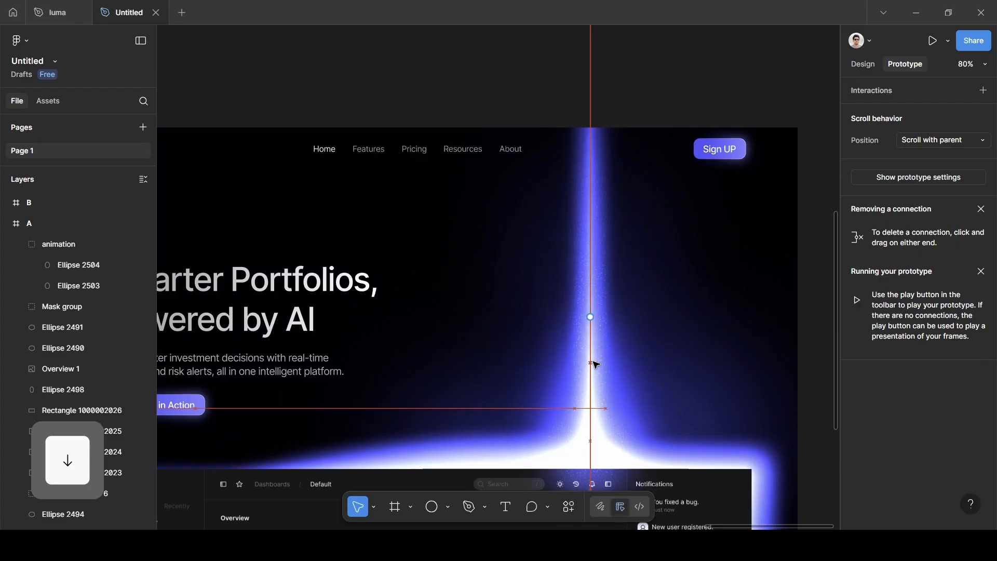
pyautogui.click(595, 383)
pyautogui.moveTo(595, 383); pyautogui.dragTo(603, 412)
pyautogui.press('Down')
pyautogui.press('Down')
pyautogui.press('Down')
pyautogui.press('Down')
pyautogui.press('Down')
pyautogui.press('Down')
pyautogui.press('Down')
pyautogui.press('Down')
pyautogui.press('Down')
pyautogui.press('Down')
pyautogui.press('Down')
pyautogui.press('Down')
pyautogui.press('Down')
pyautogui.press('Down')
pyautogui.press('Down')
pyautogui.press('Down')
pyautogui.press('Down')
pyautogui.press('Down')
pyautogui.press('Down')
pyautogui.press('Down')
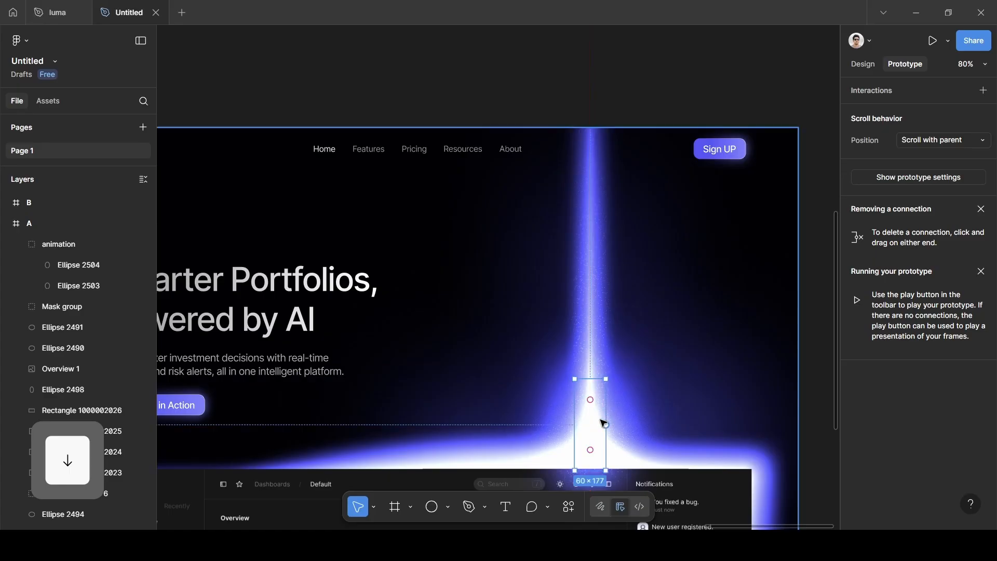
pyautogui.press('Down')
pyautogui.press('Down')
pyautogui.press('Down')
pyautogui.press('Down')
pyautogui.press('Down')
pyautogui.press('Down')
pyautogui.press('Down')
pyautogui.press('Down')
pyautogui.press('Down')
pyautogui.press('Down')
pyautogui.press('Down')
pyautogui.press('Down')
pyautogui.press('Down')
pyautogui.press('Down')
pyautogui.press('Down')
pyautogui.press('Down')
pyautogui.press('Down')
pyautogui.press('Down')
pyautogui.press('Down')
pyautogui.press('Down')
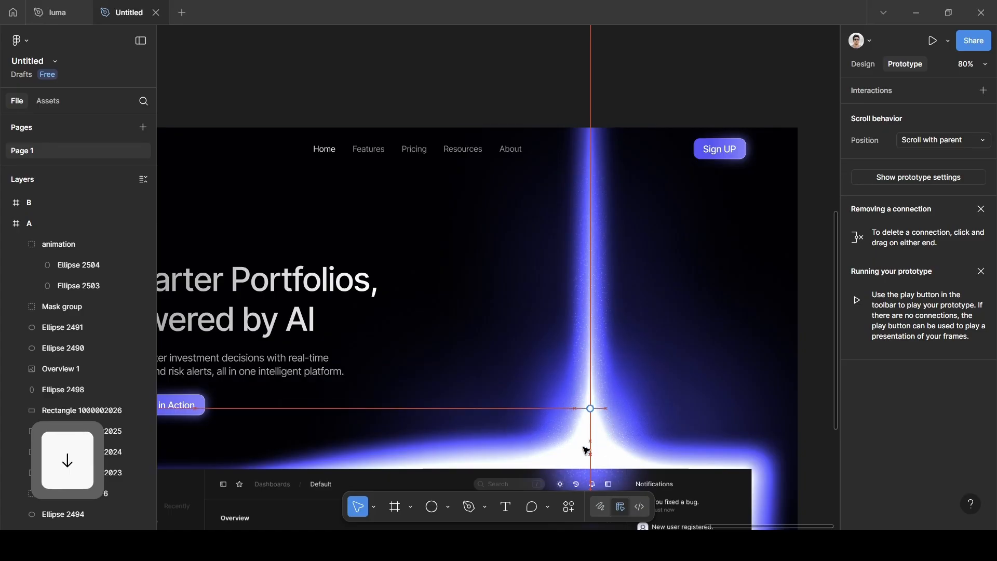
pyautogui.press('Down')
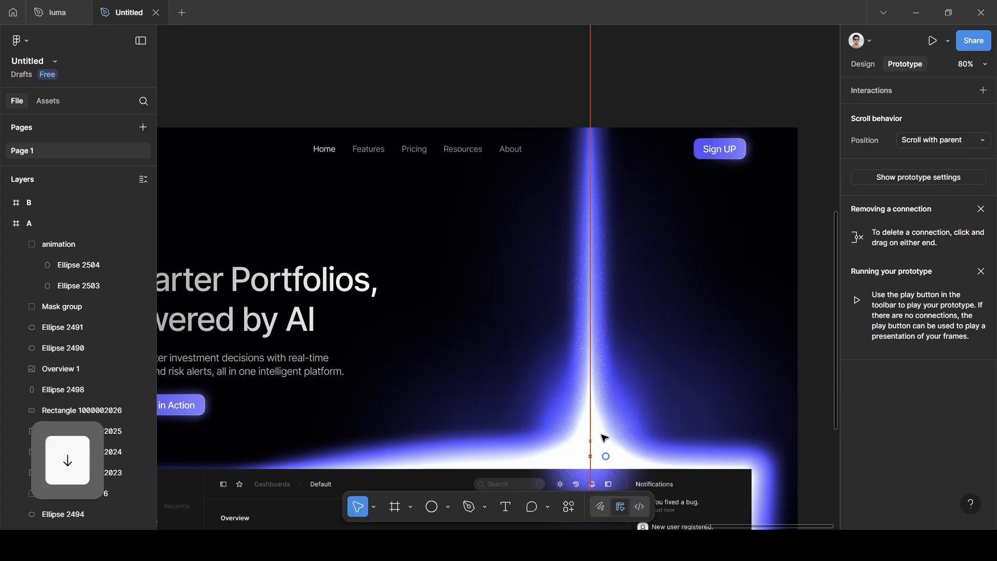
pyautogui.click(600, 85)
# Play the prototype from frame A and restart it several times to examine the light beam animation
pyautogui.scroll(-5, 601, 85)
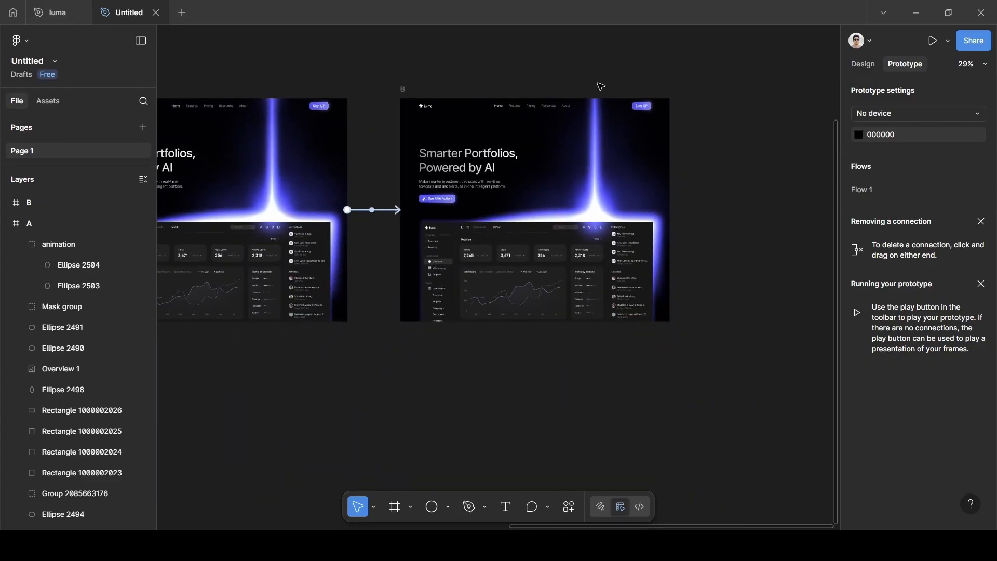
pyautogui.hscroll(-5, 601, 86)
pyautogui.scroll(2, 601, 86)
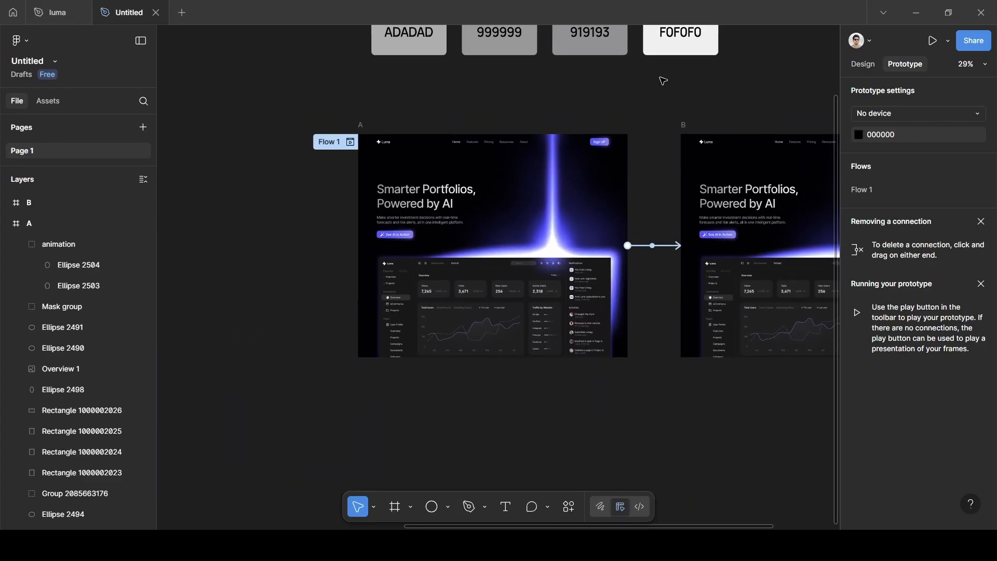
pyautogui.hscroll(2, 623, 91)
pyautogui.click(305, 147)
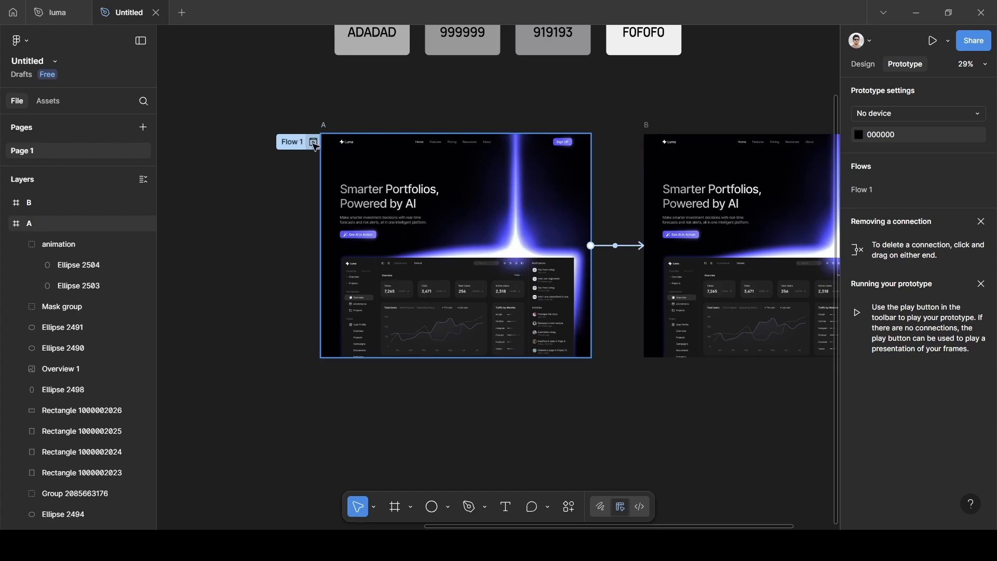
pyautogui.scroll(5, 314, 145)
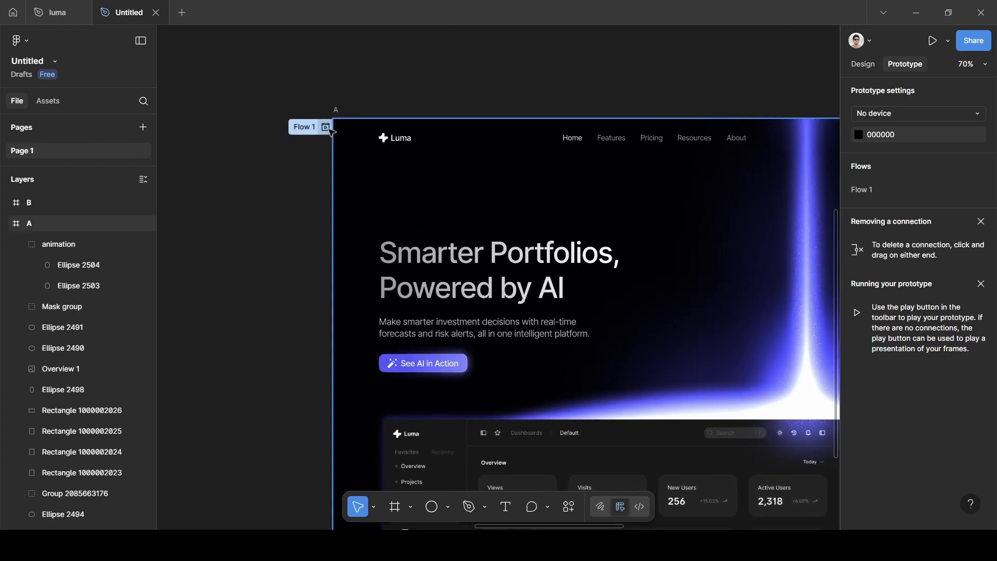
pyautogui.click(935, 41)
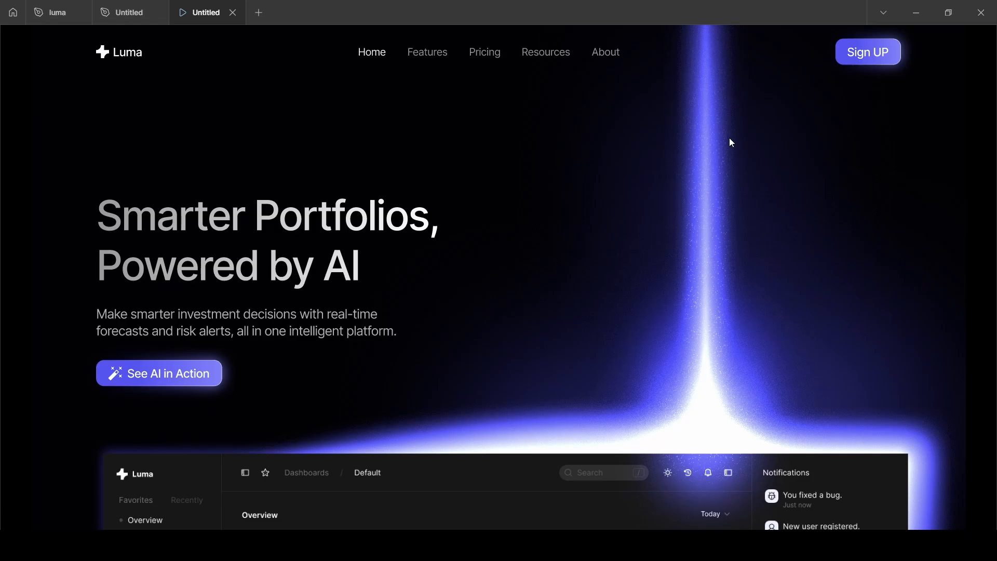
pyautogui.press('r')
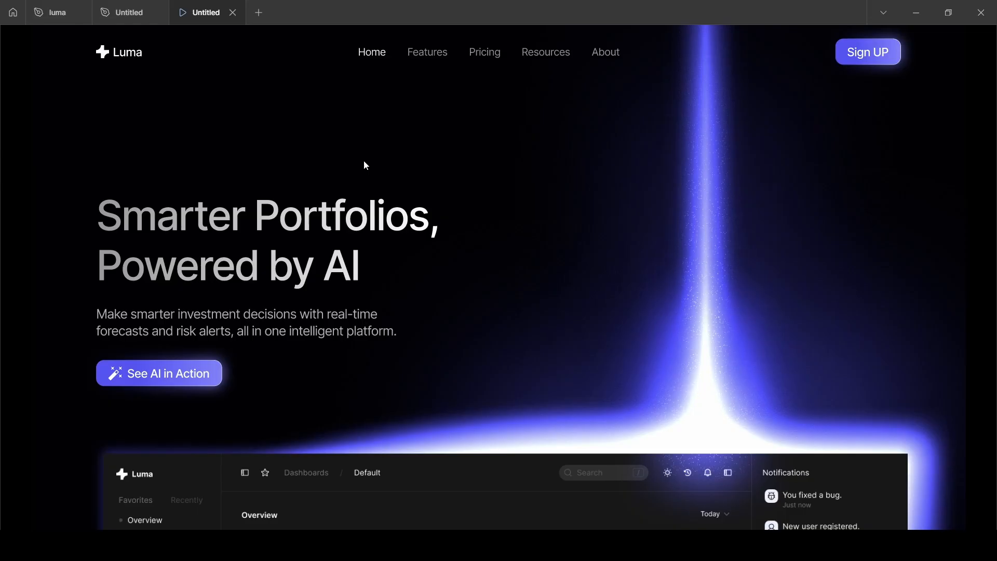
pyautogui.press('r')
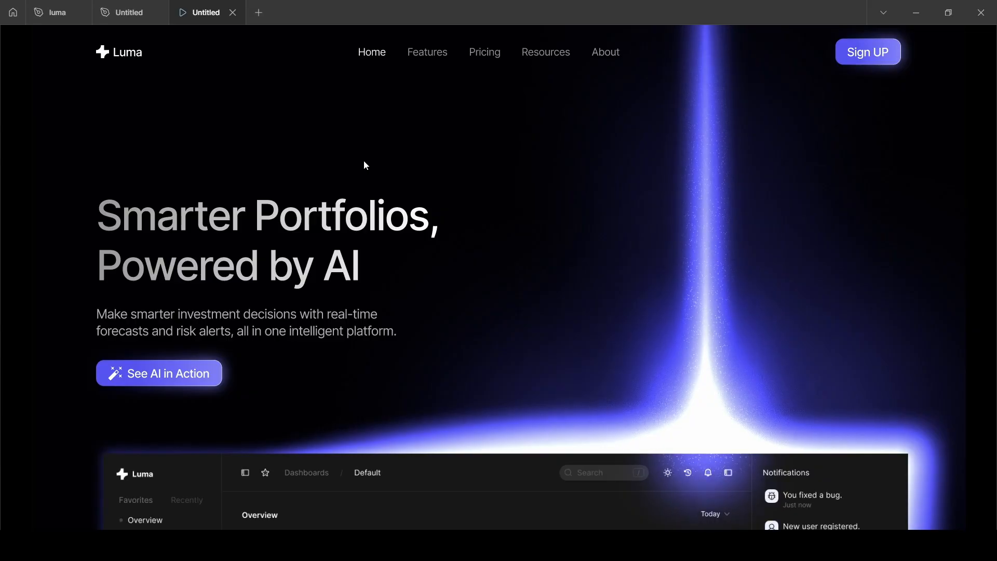
pyautogui.press('r')
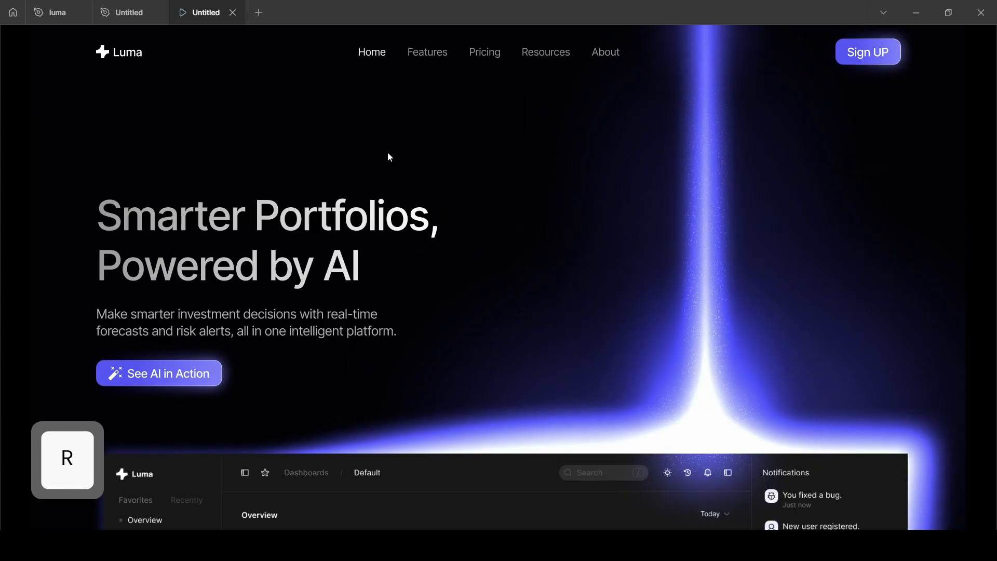